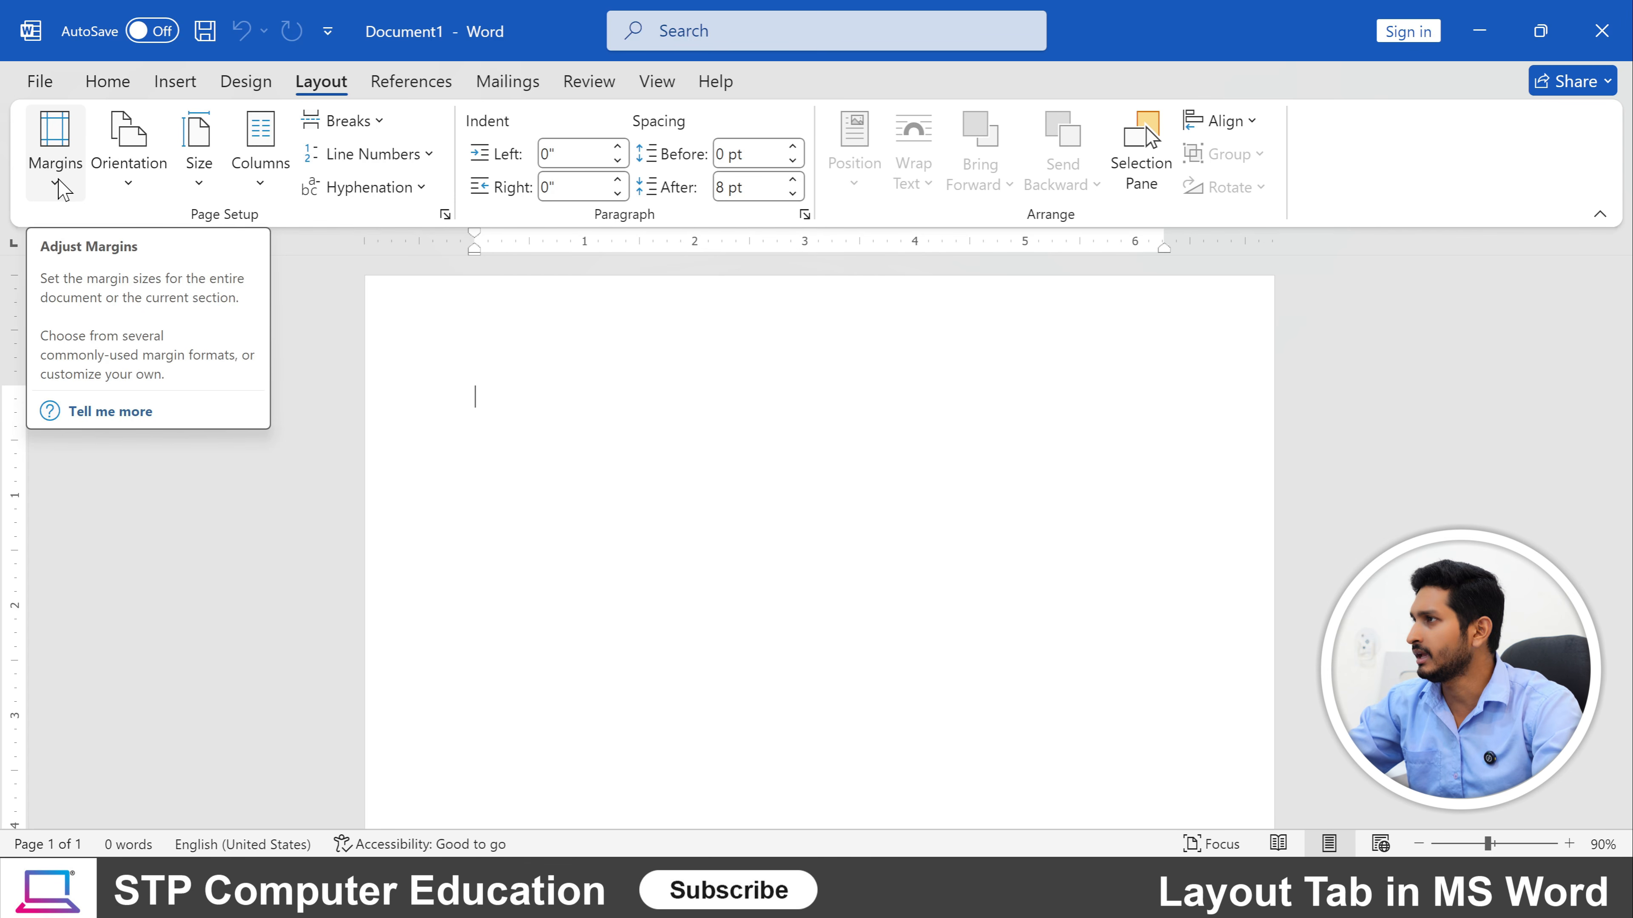
click(56, 181)
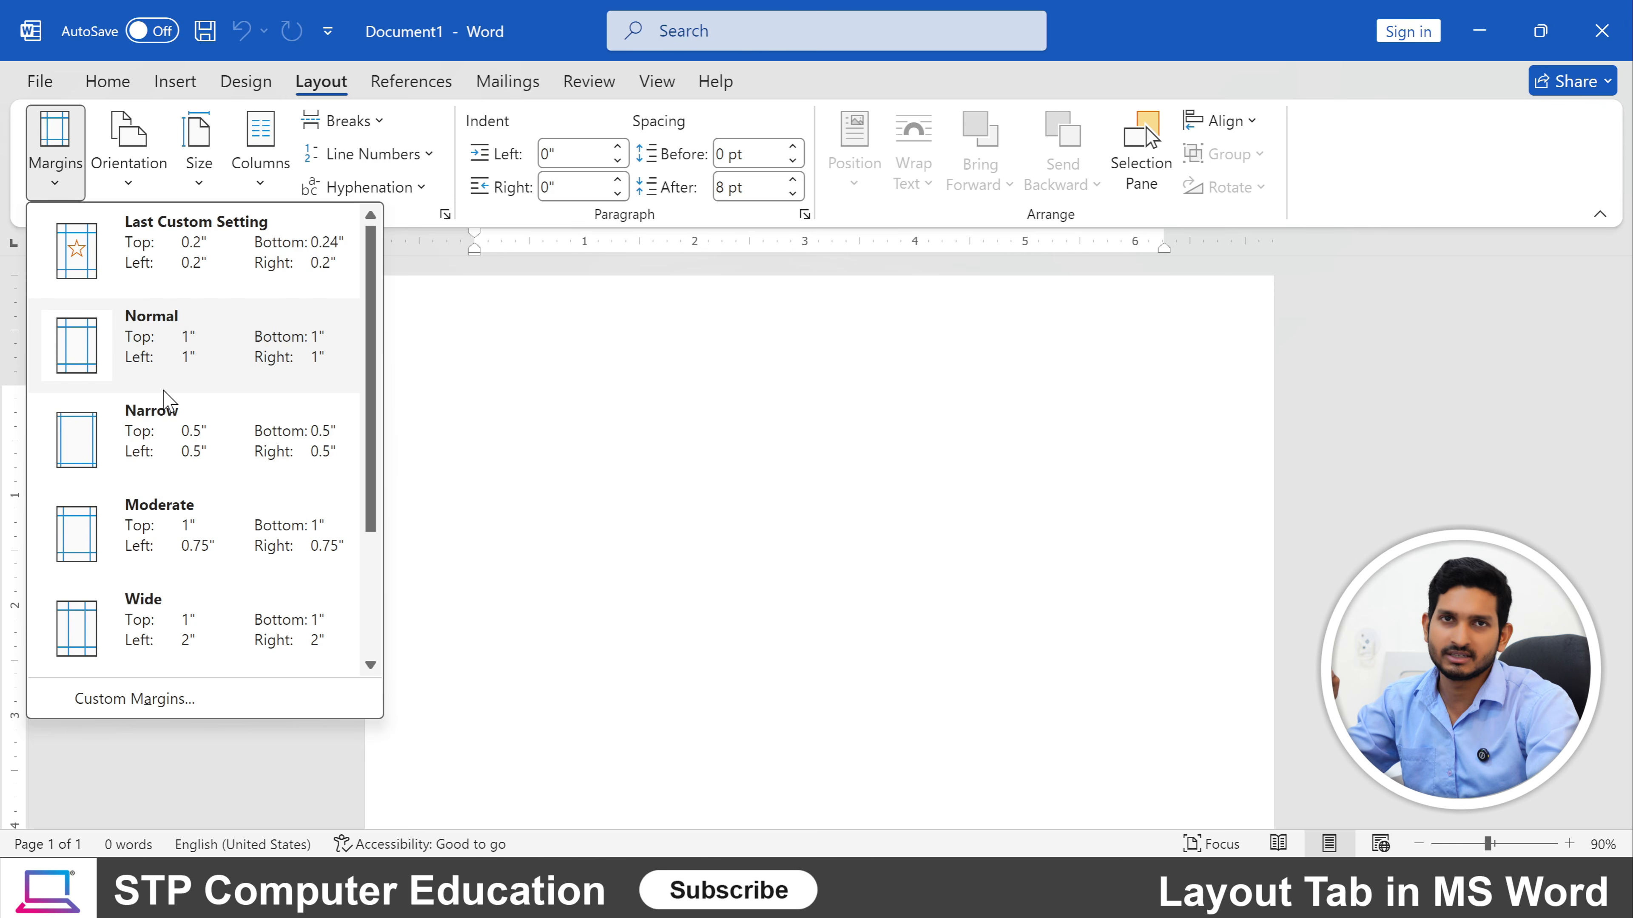
click(511, 368)
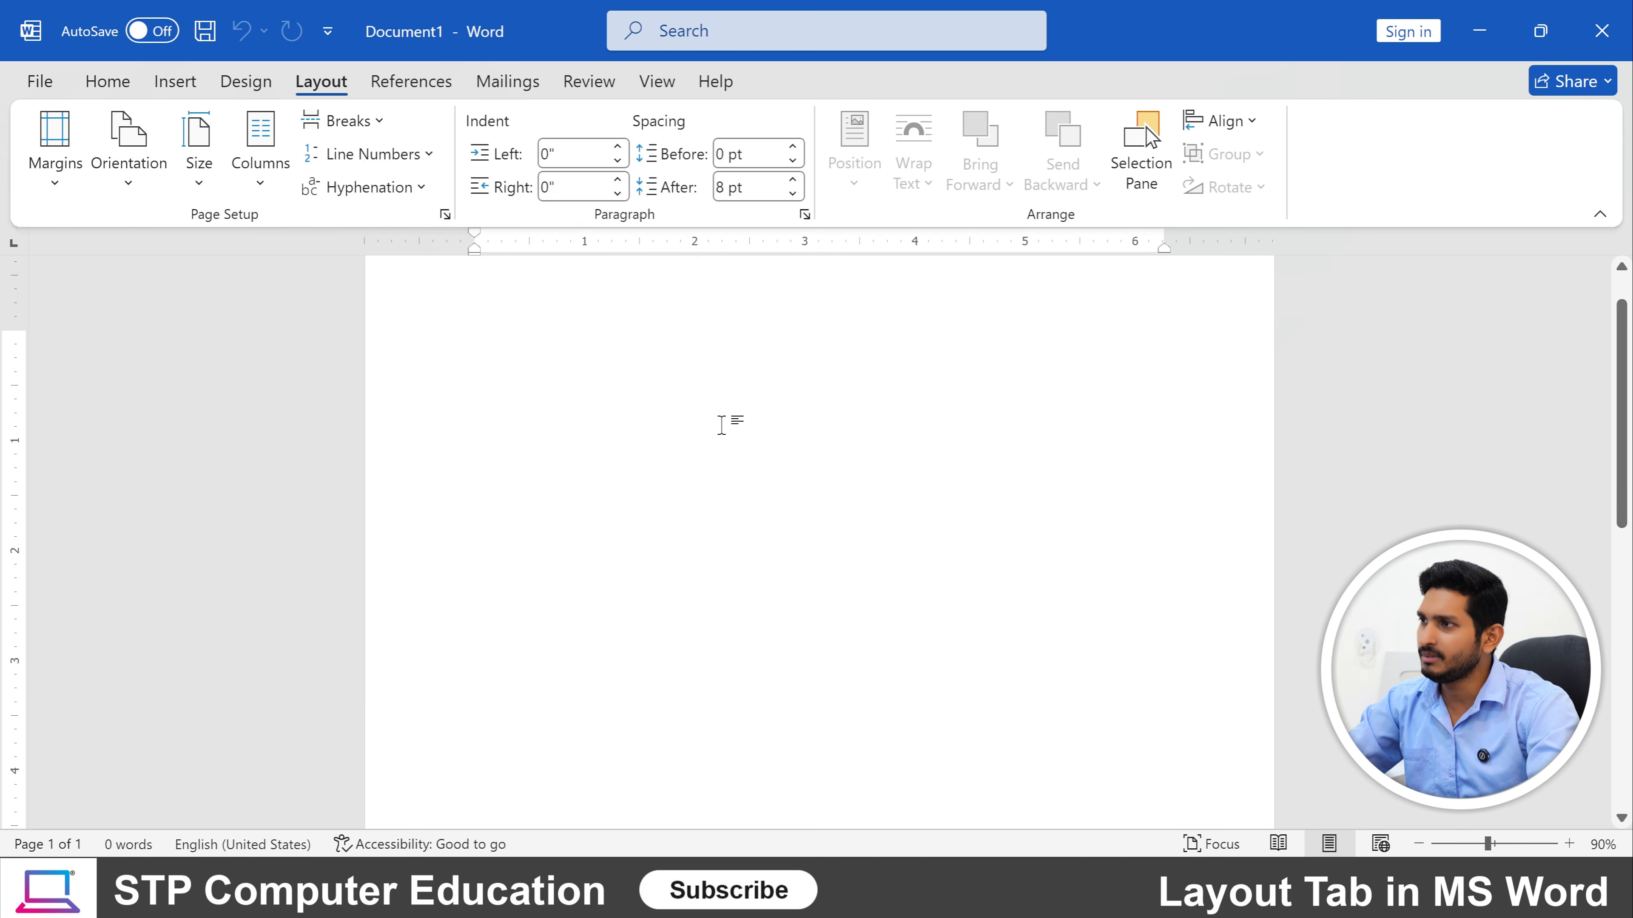
Fill the blank document with nine paragraphs of sample text using =rand(9).
scroll(631, 428, down, 5)
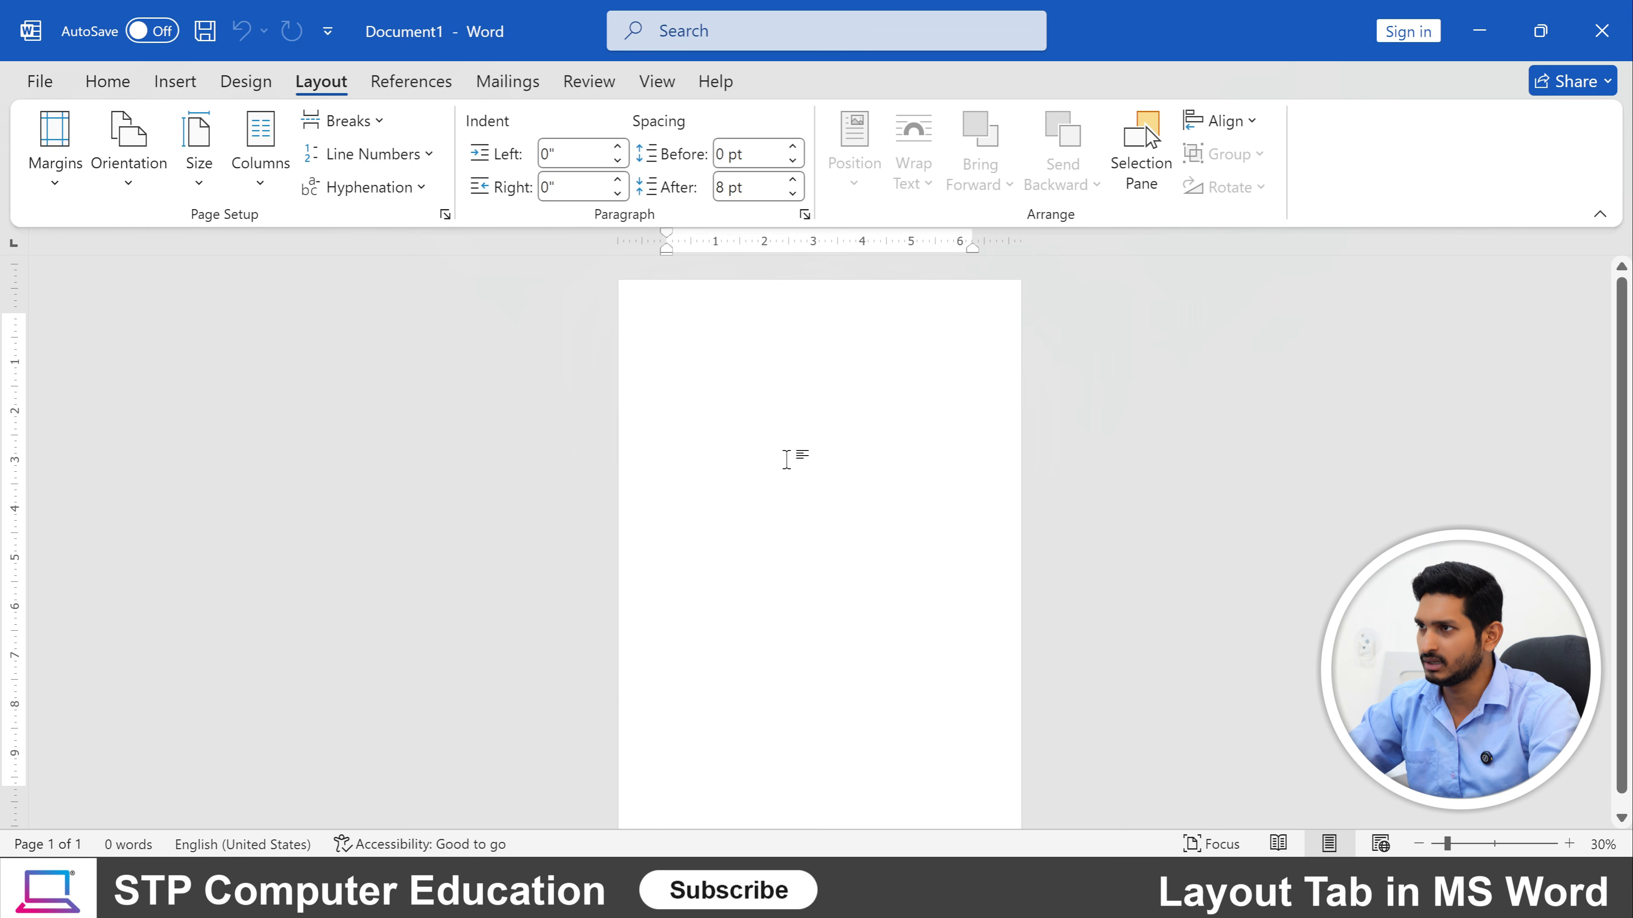
scroll(783, 455, down, 1)
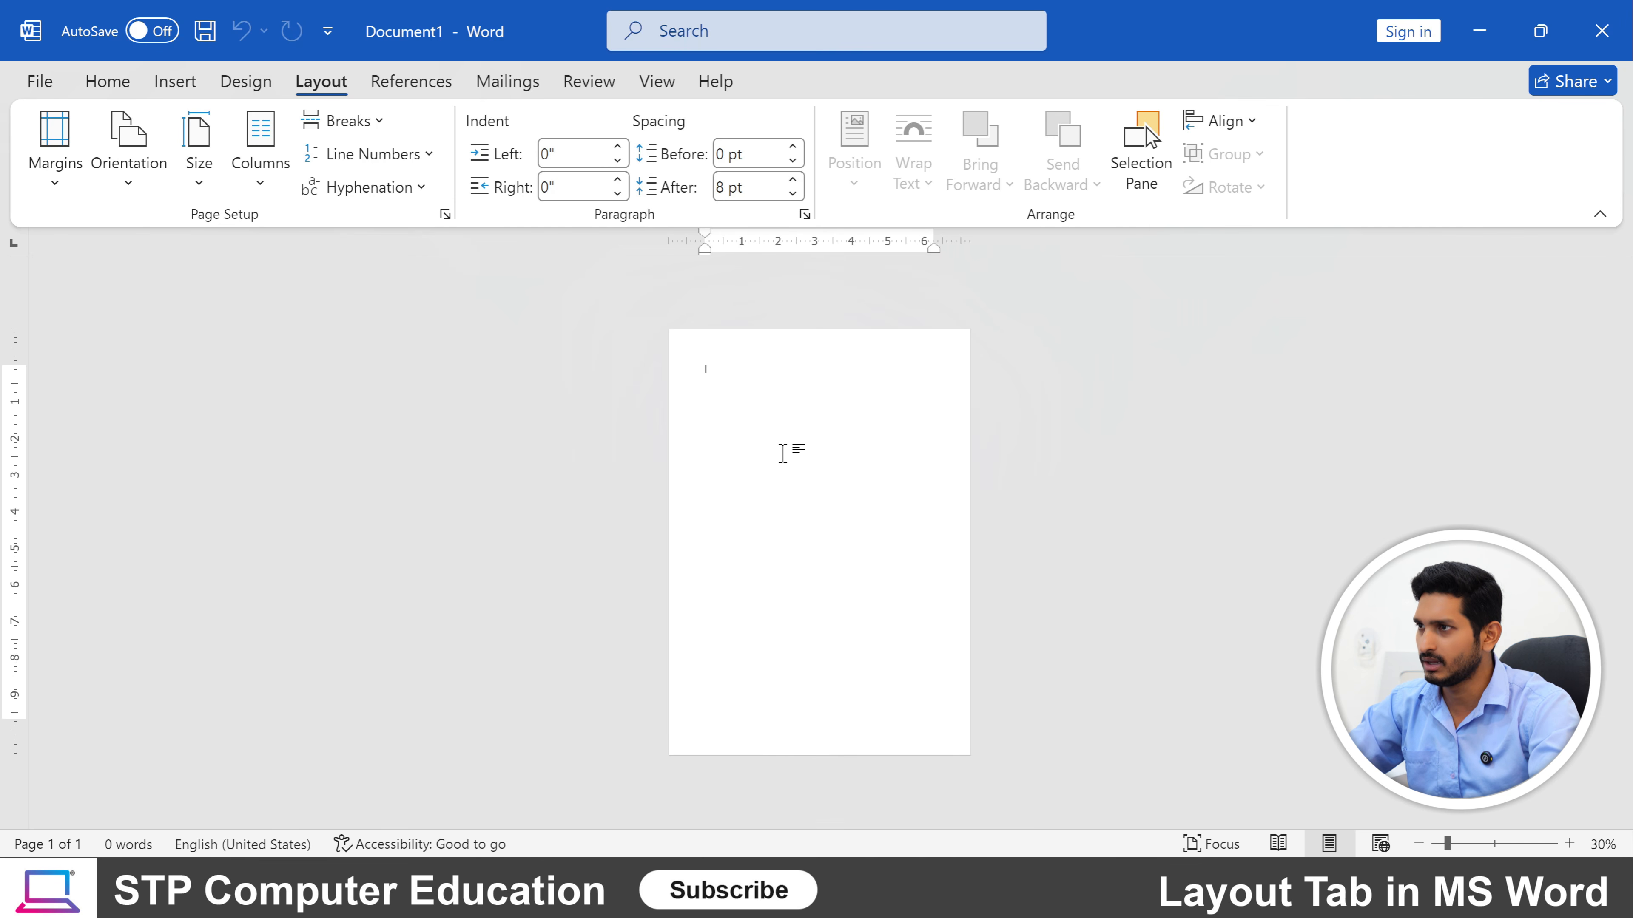
click(1569, 845)
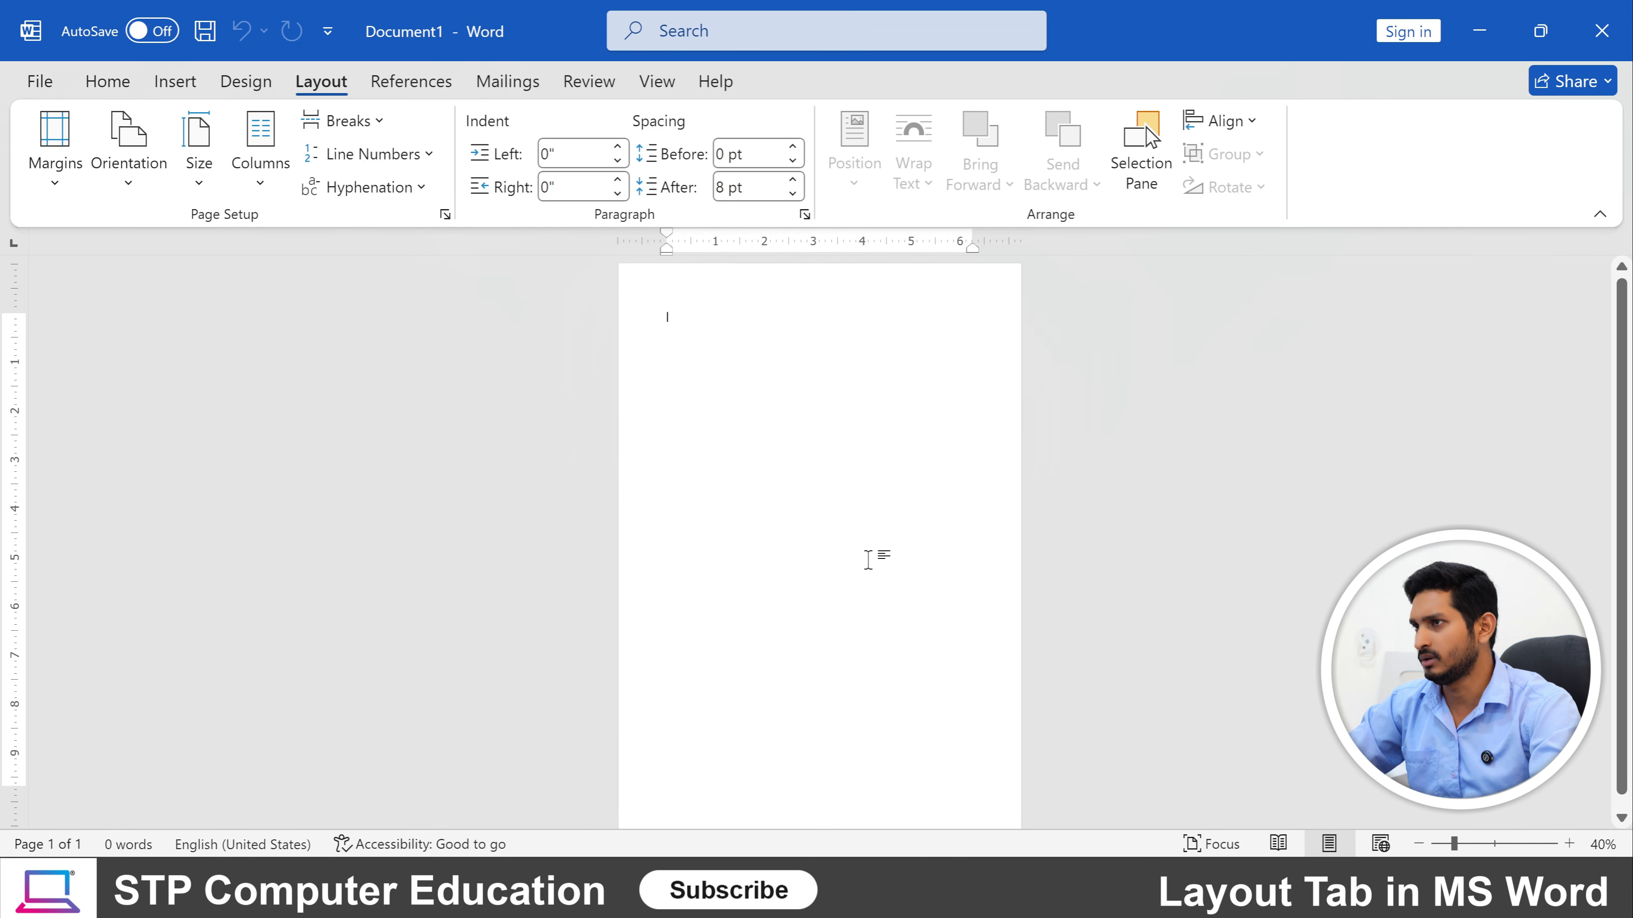
text(=ra)
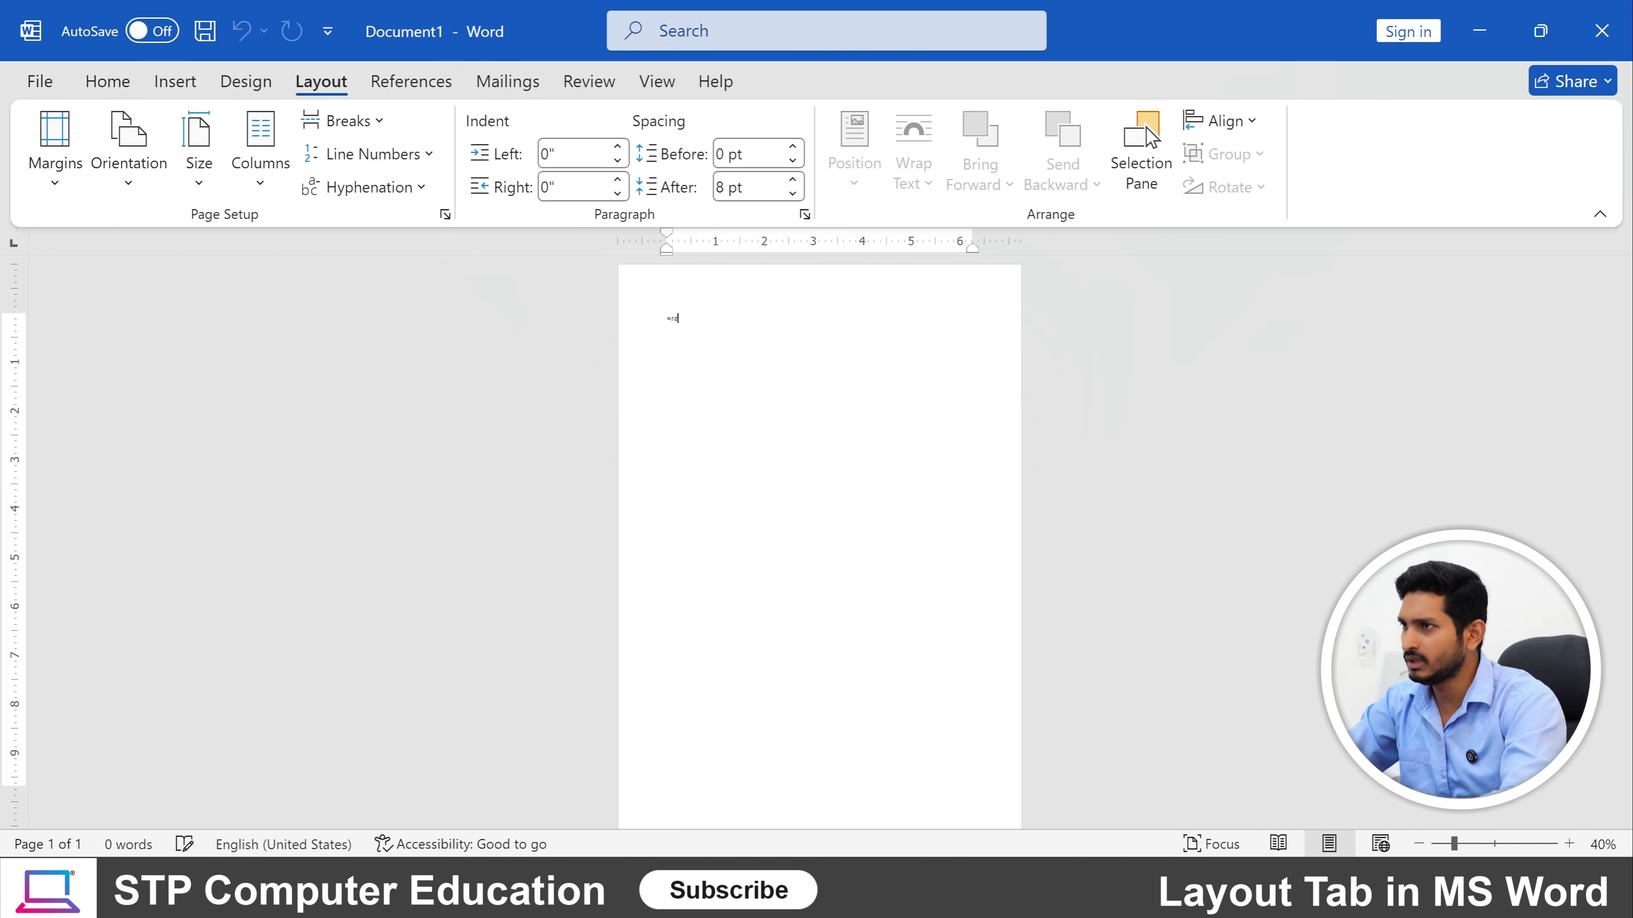
text(nd)
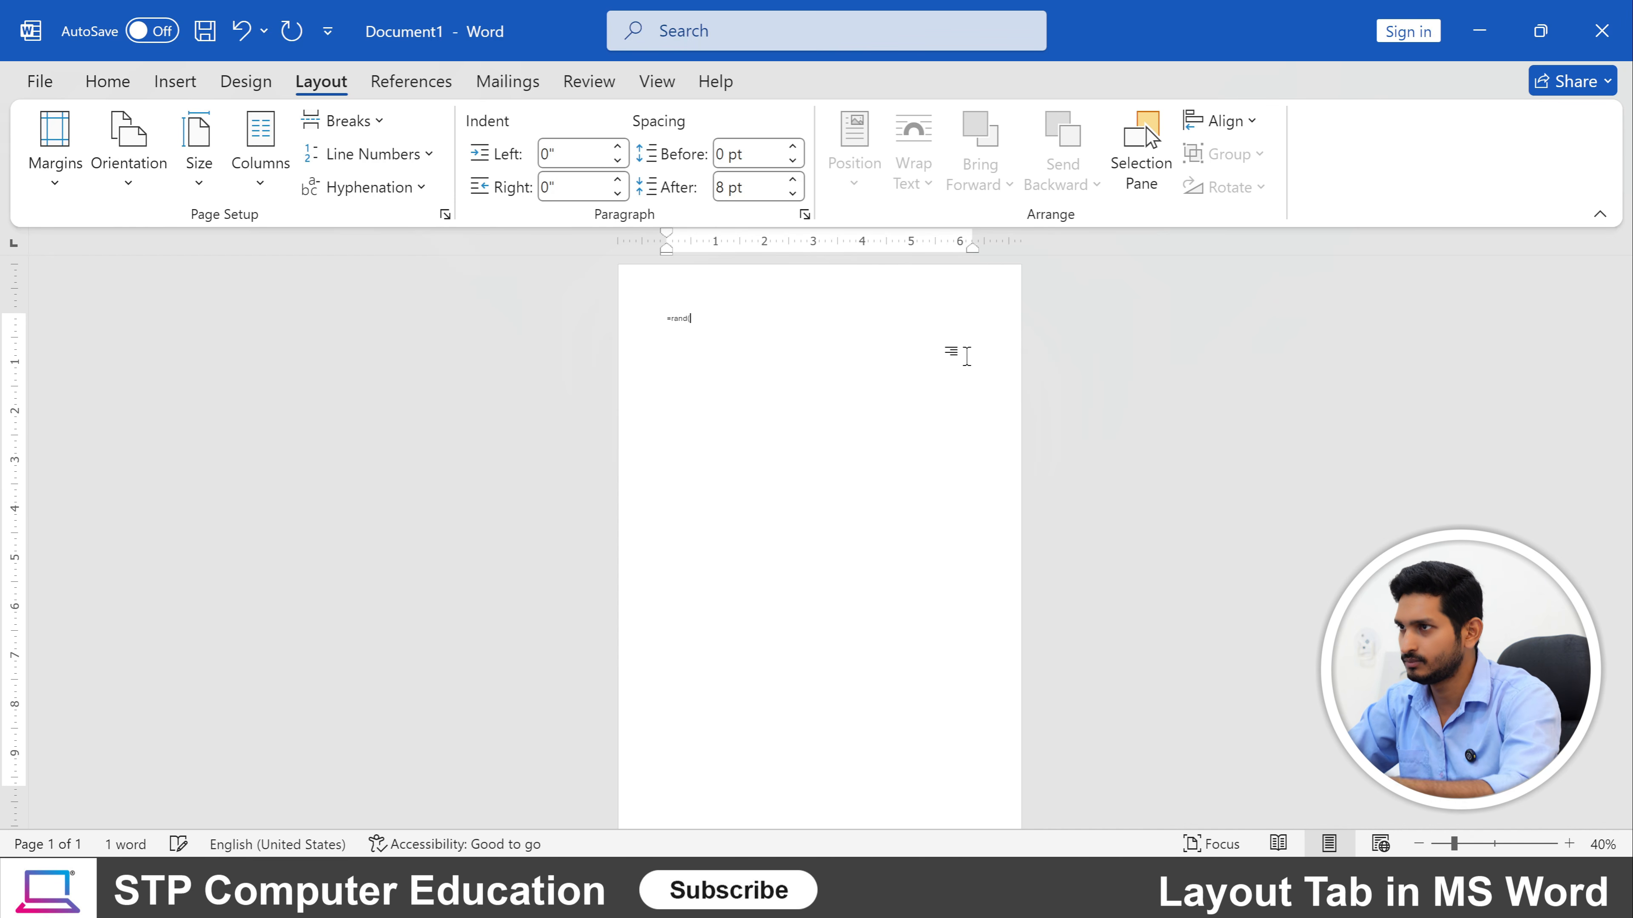
text(()
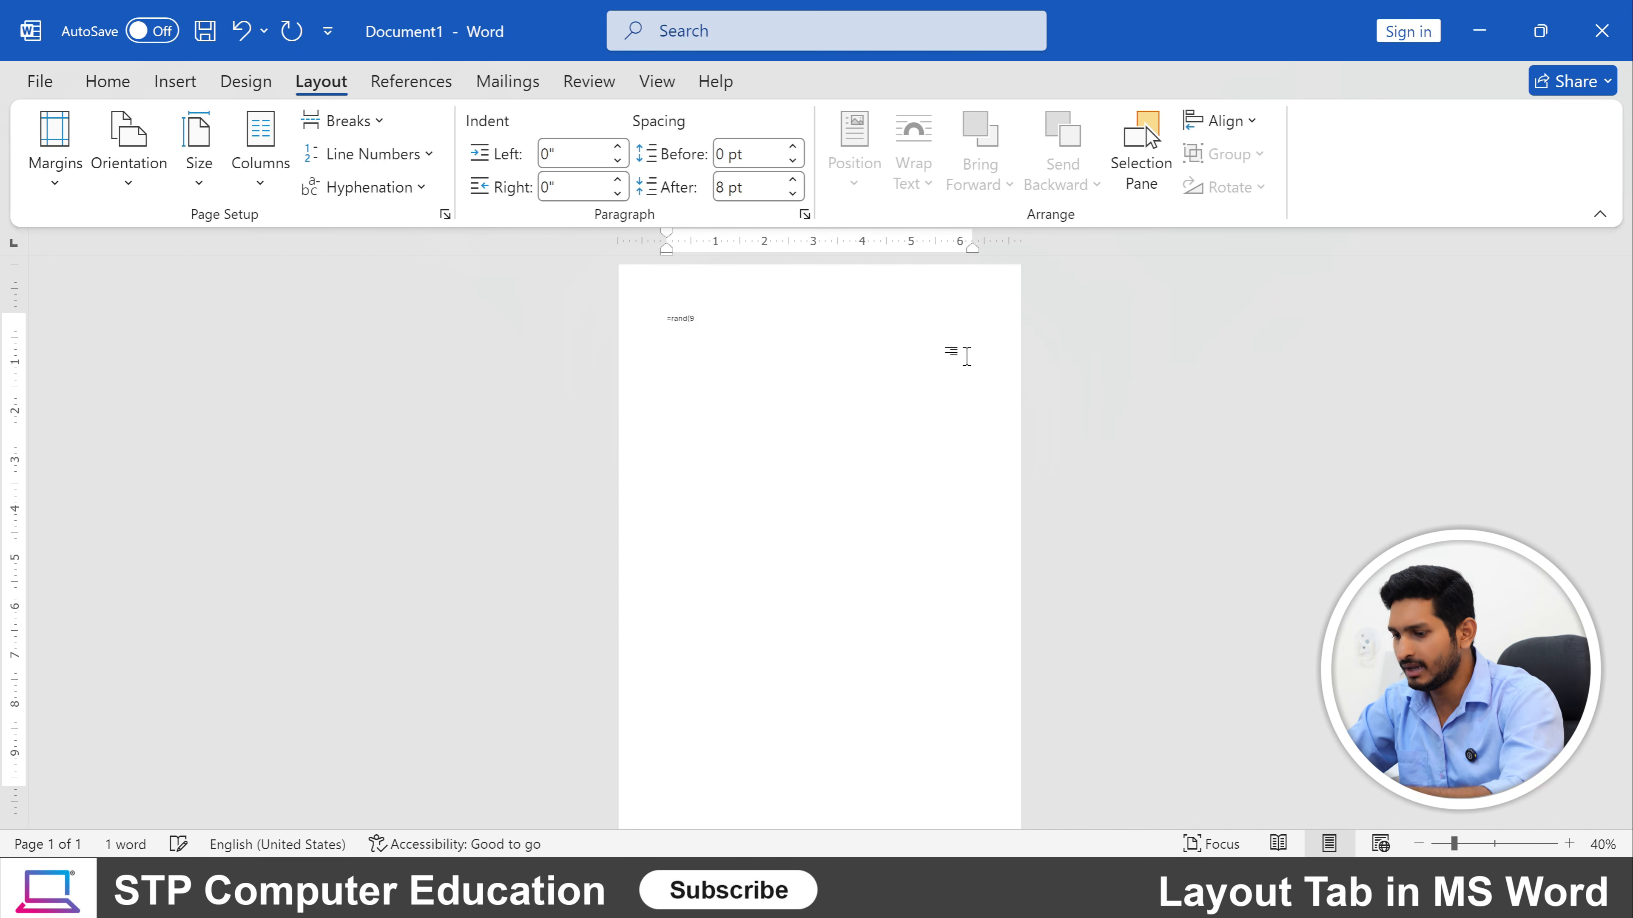
text(9))
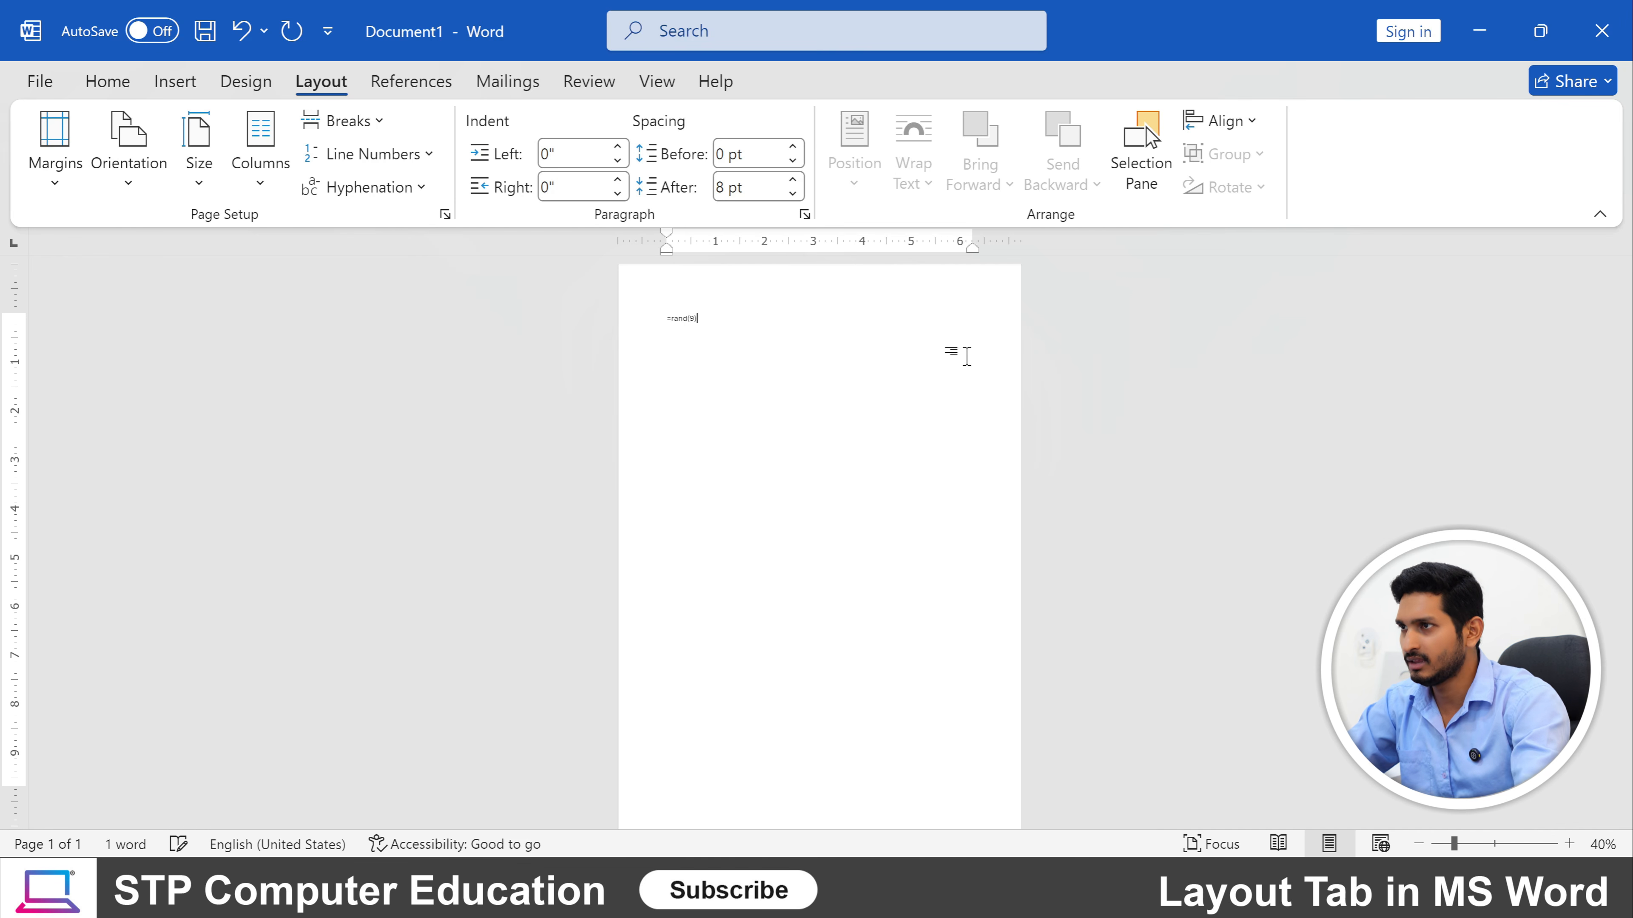
key(Return)
Enlarge the font size of the whole document's text to 20 pt.
key(ctrl+a)
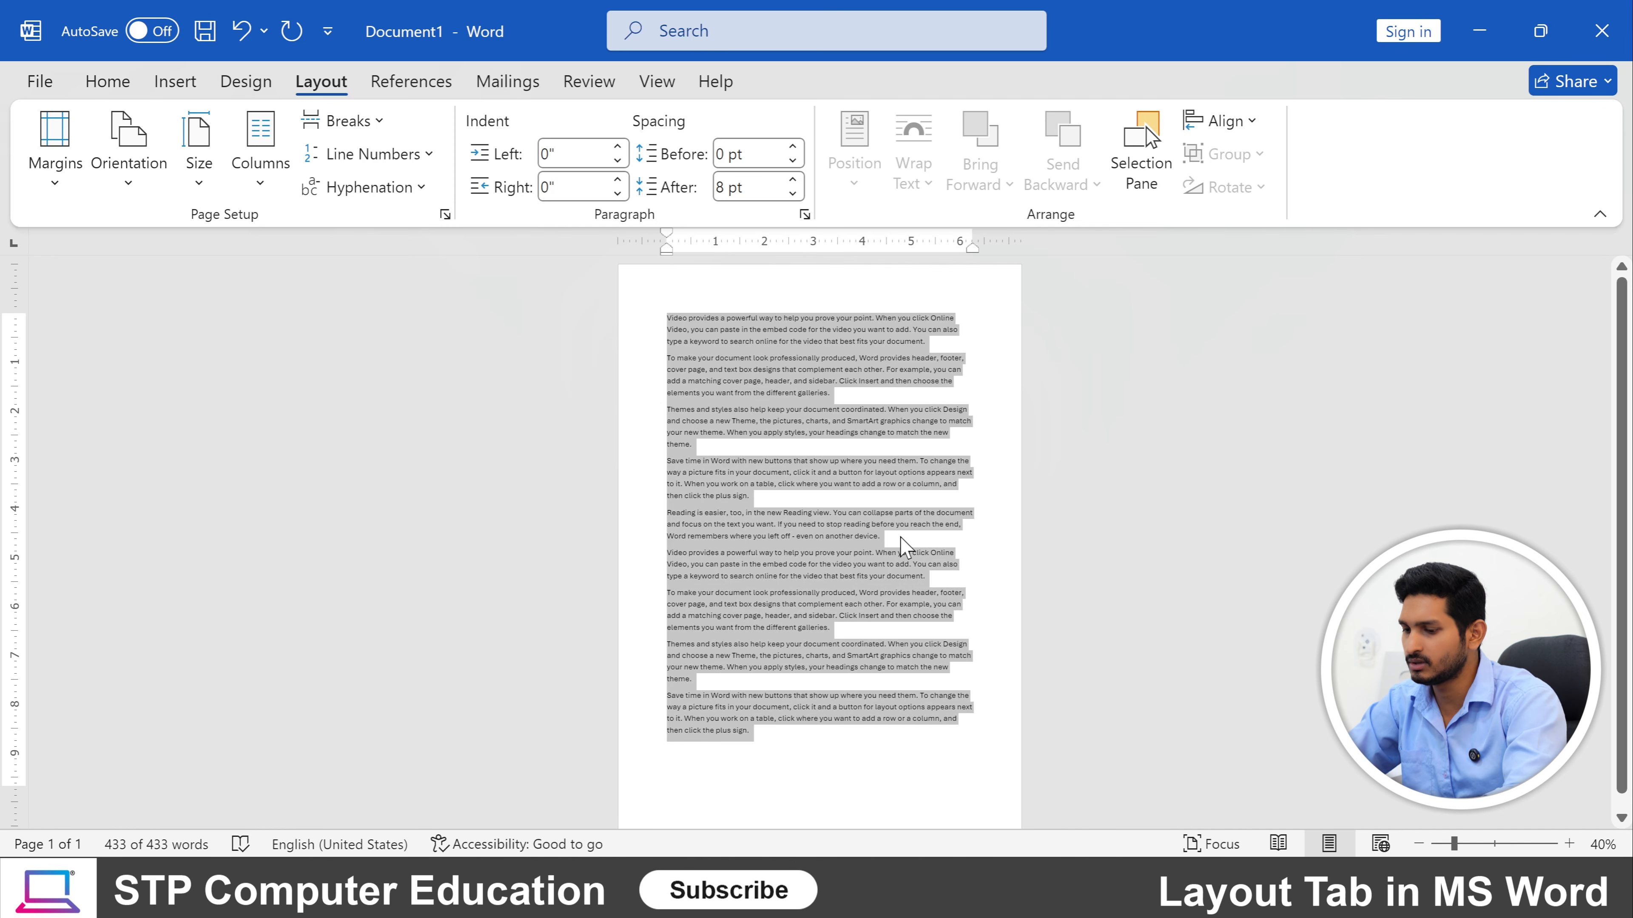
key(ctrl+shift+period)
key(ctrl+shift+period)
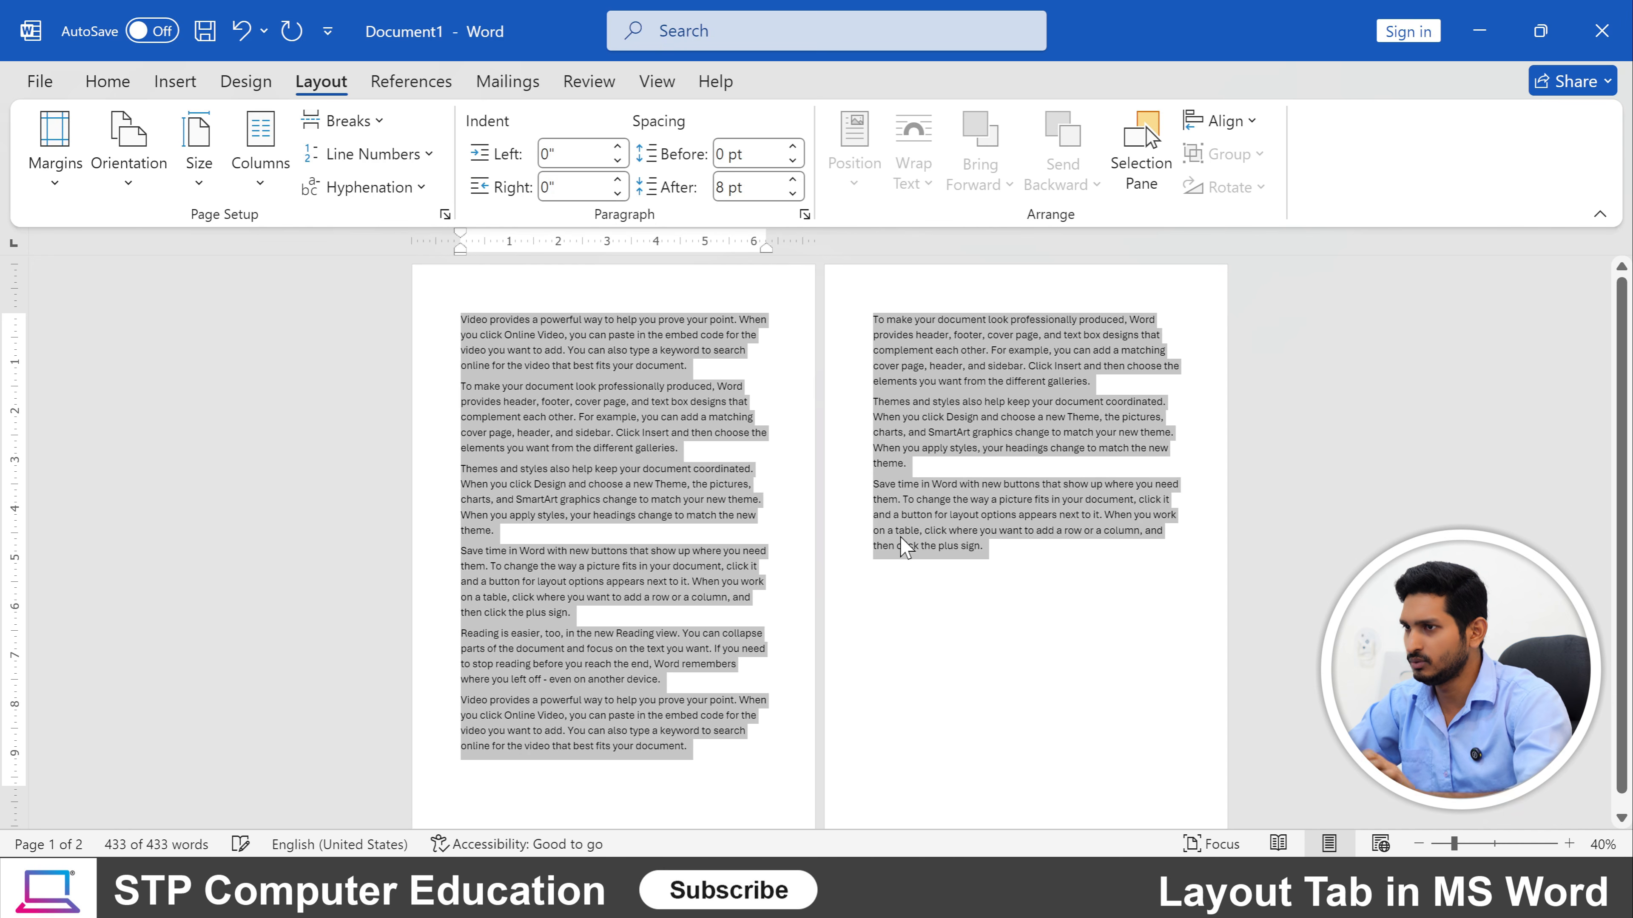
key(ctrl+shift+period)
key(ctrl+shift+period)
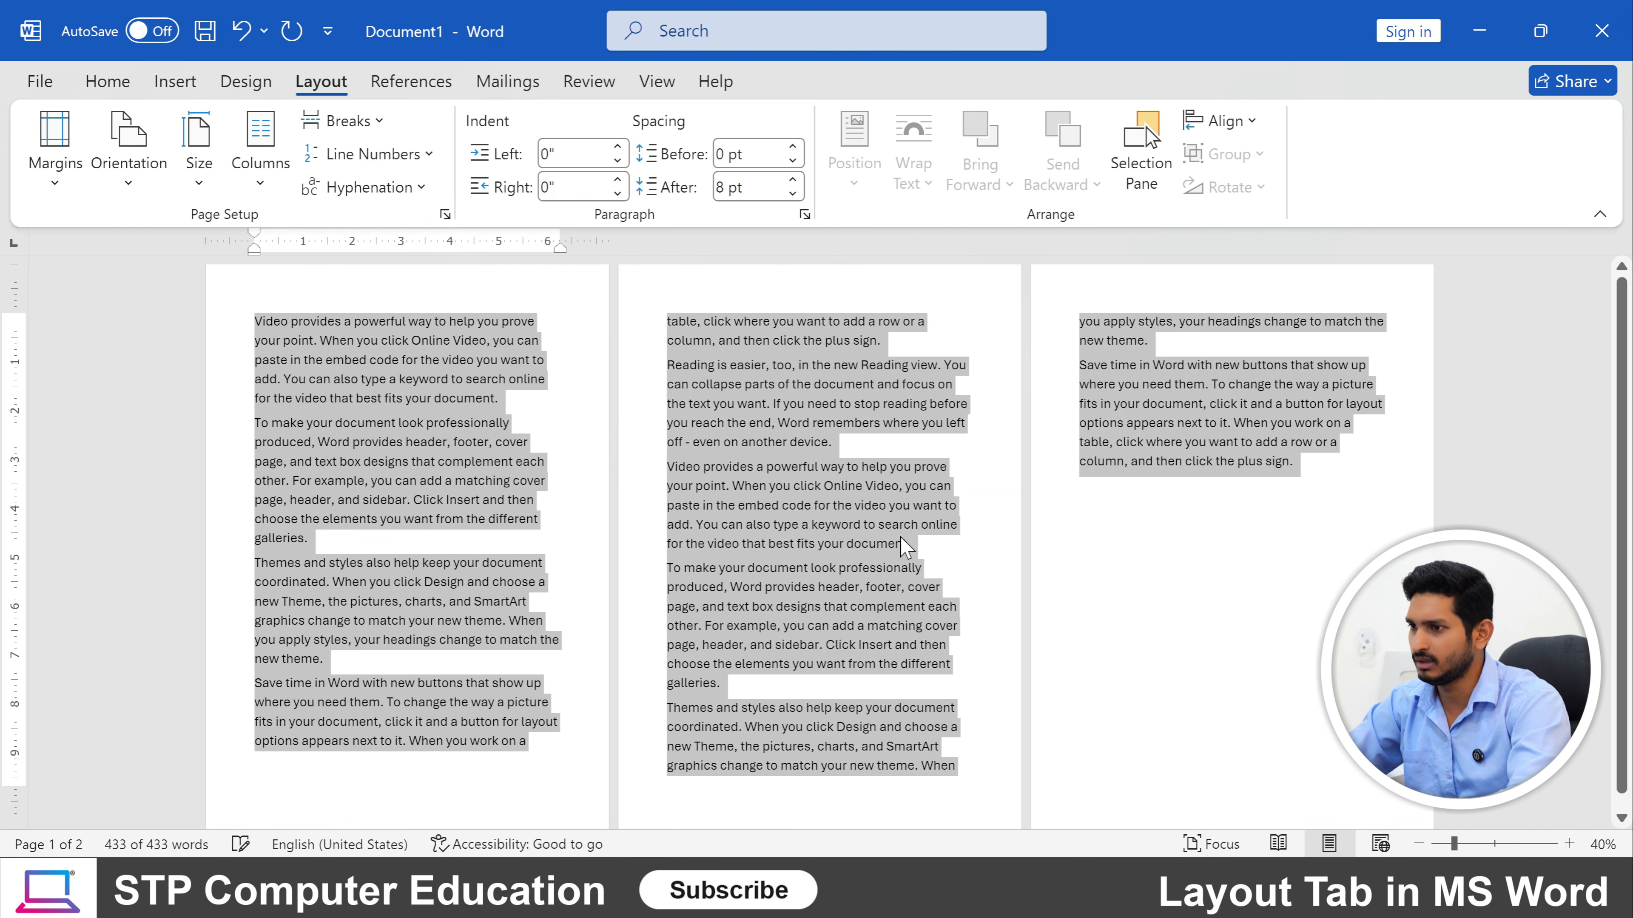
click(964, 551)
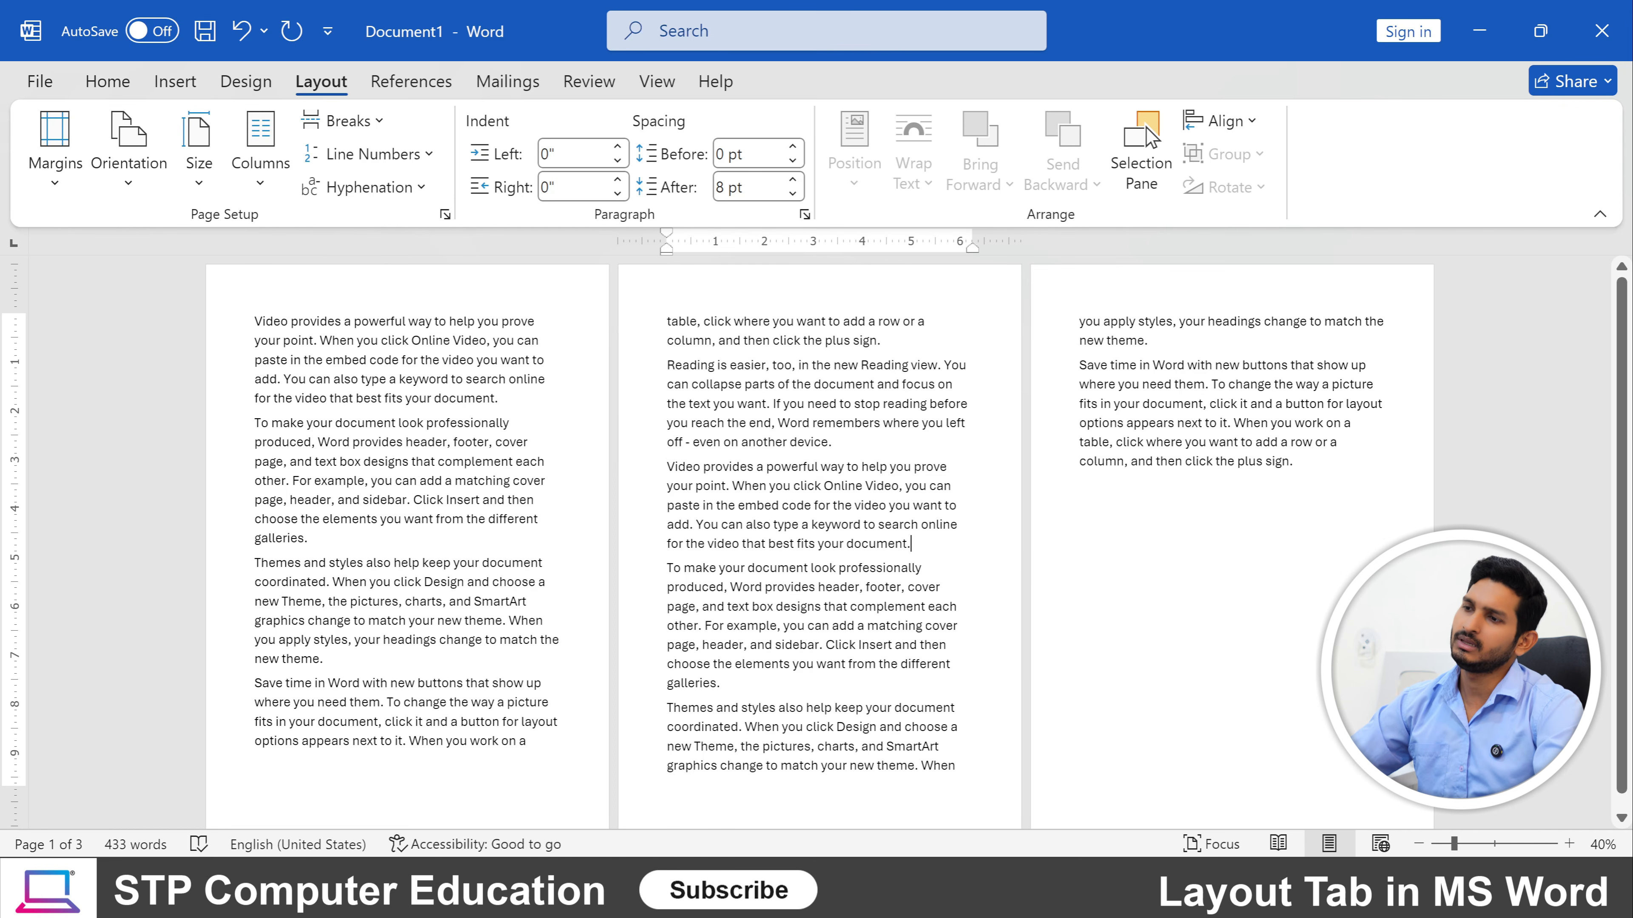
Justify all paragraphs in the document.
key(ctrl+a)
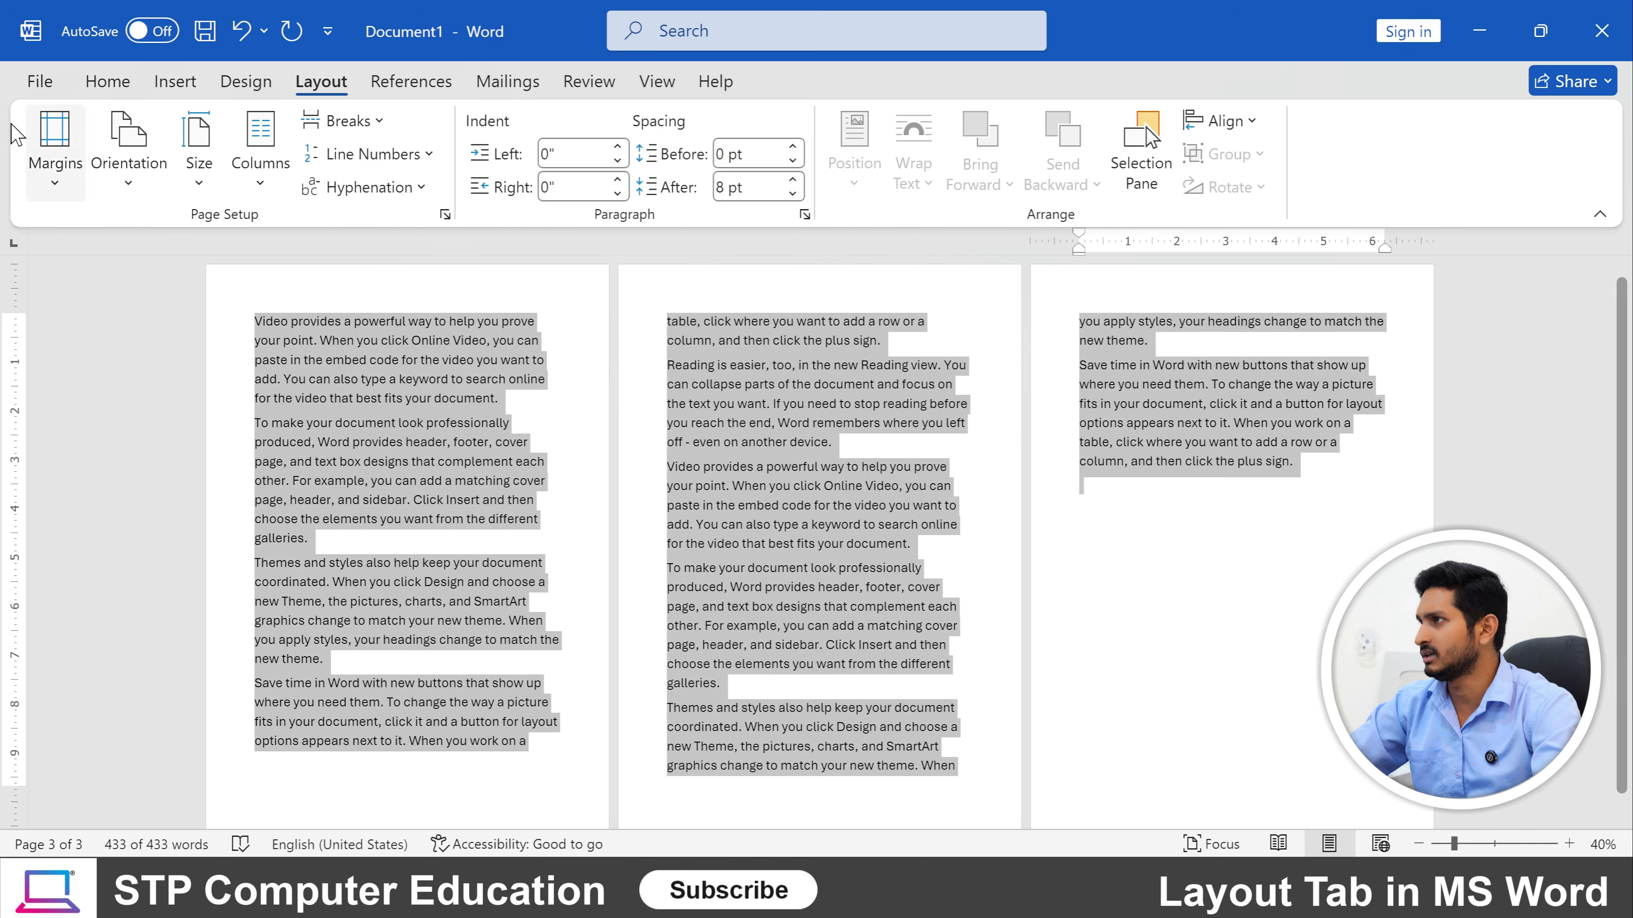
click(112, 89)
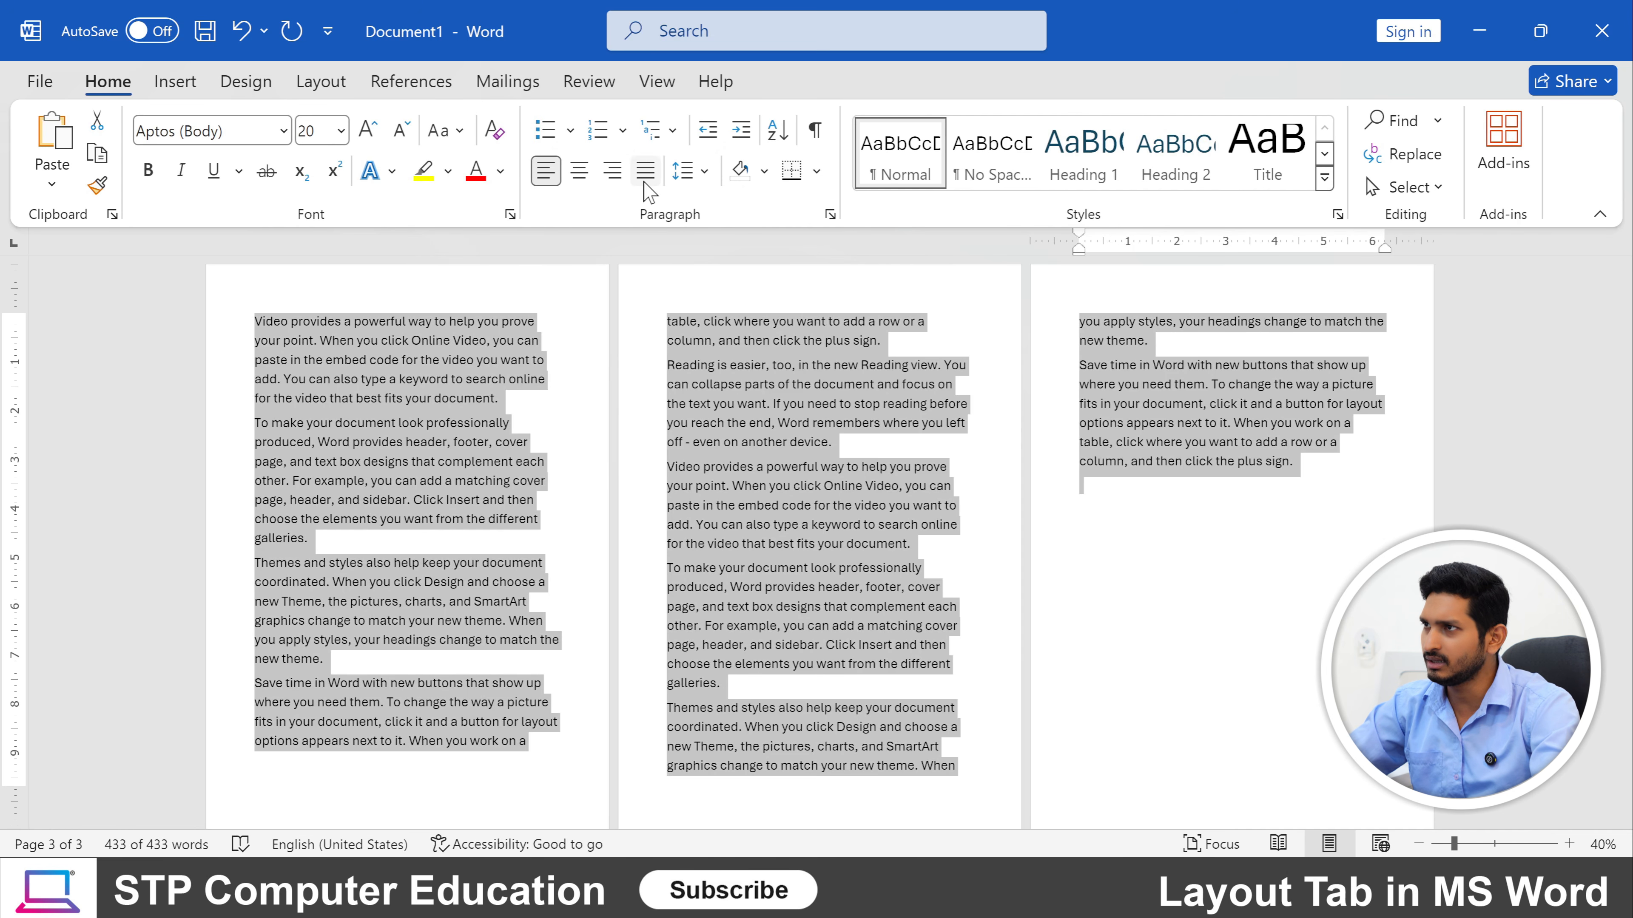
click(645, 179)
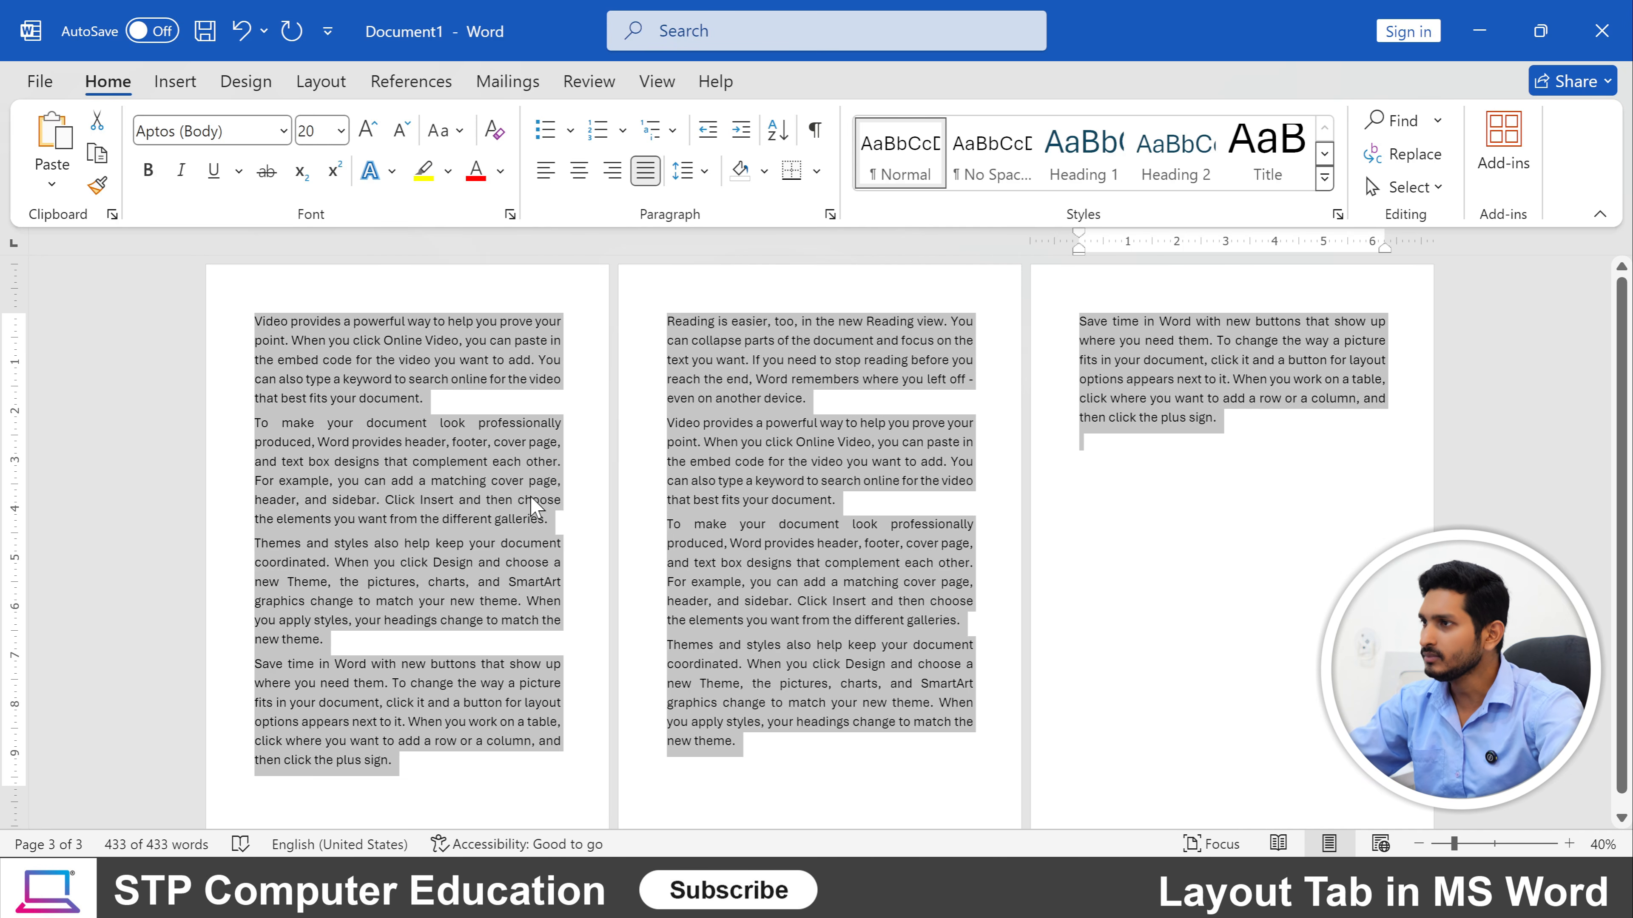
click(450, 461)
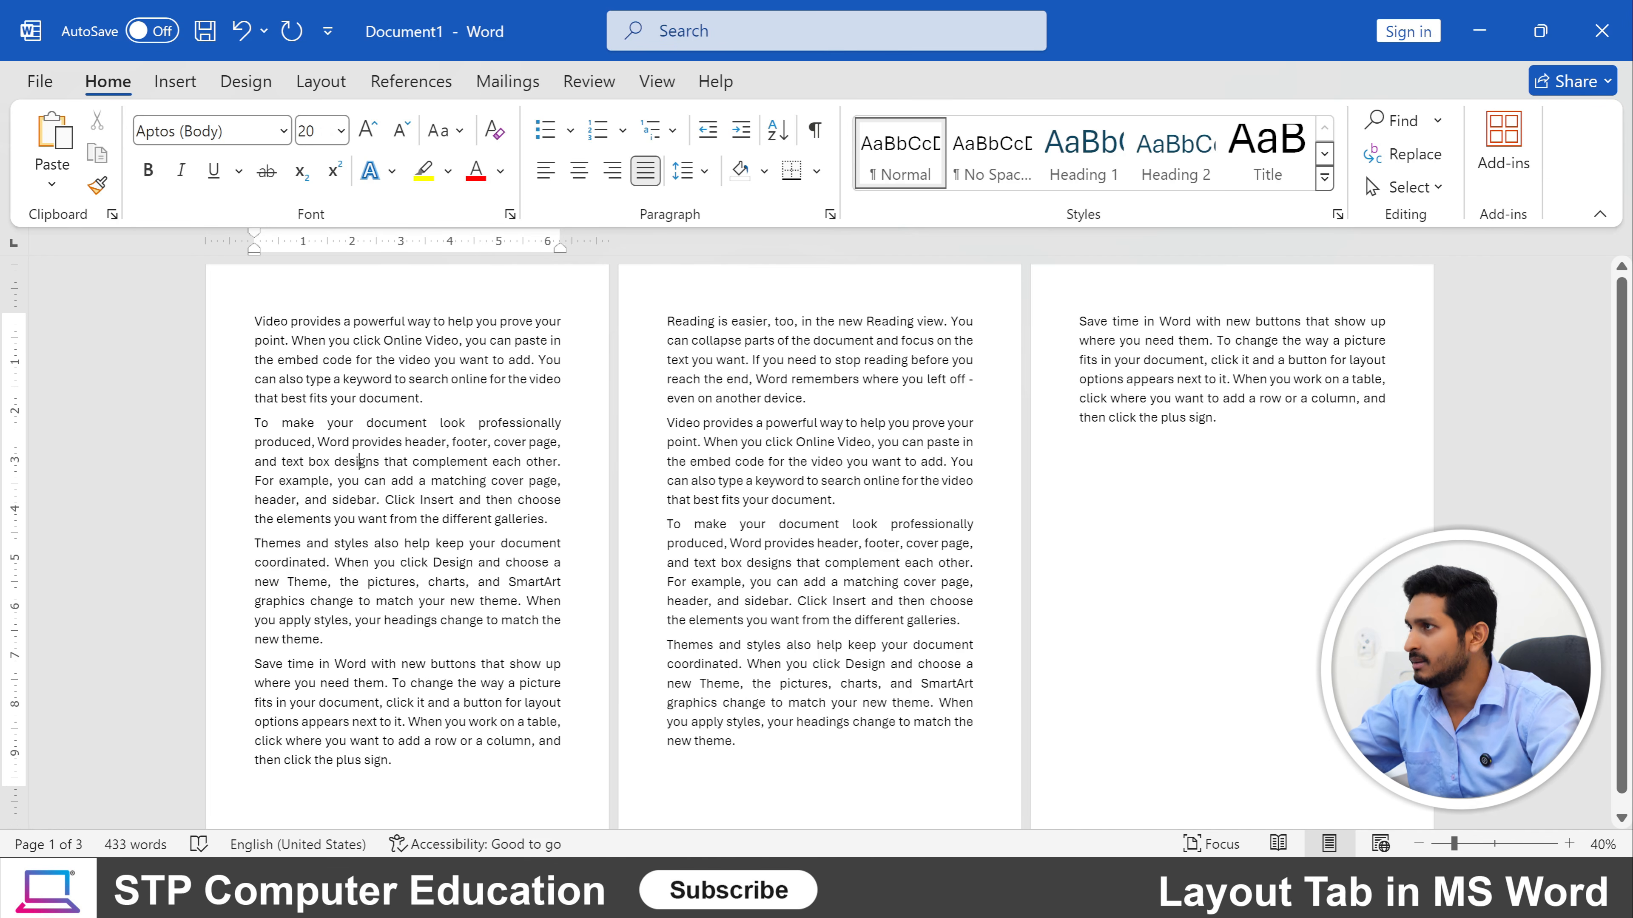
Apply the Narrow margin preset, 0.5" on all sides, to the document.
click(325, 88)
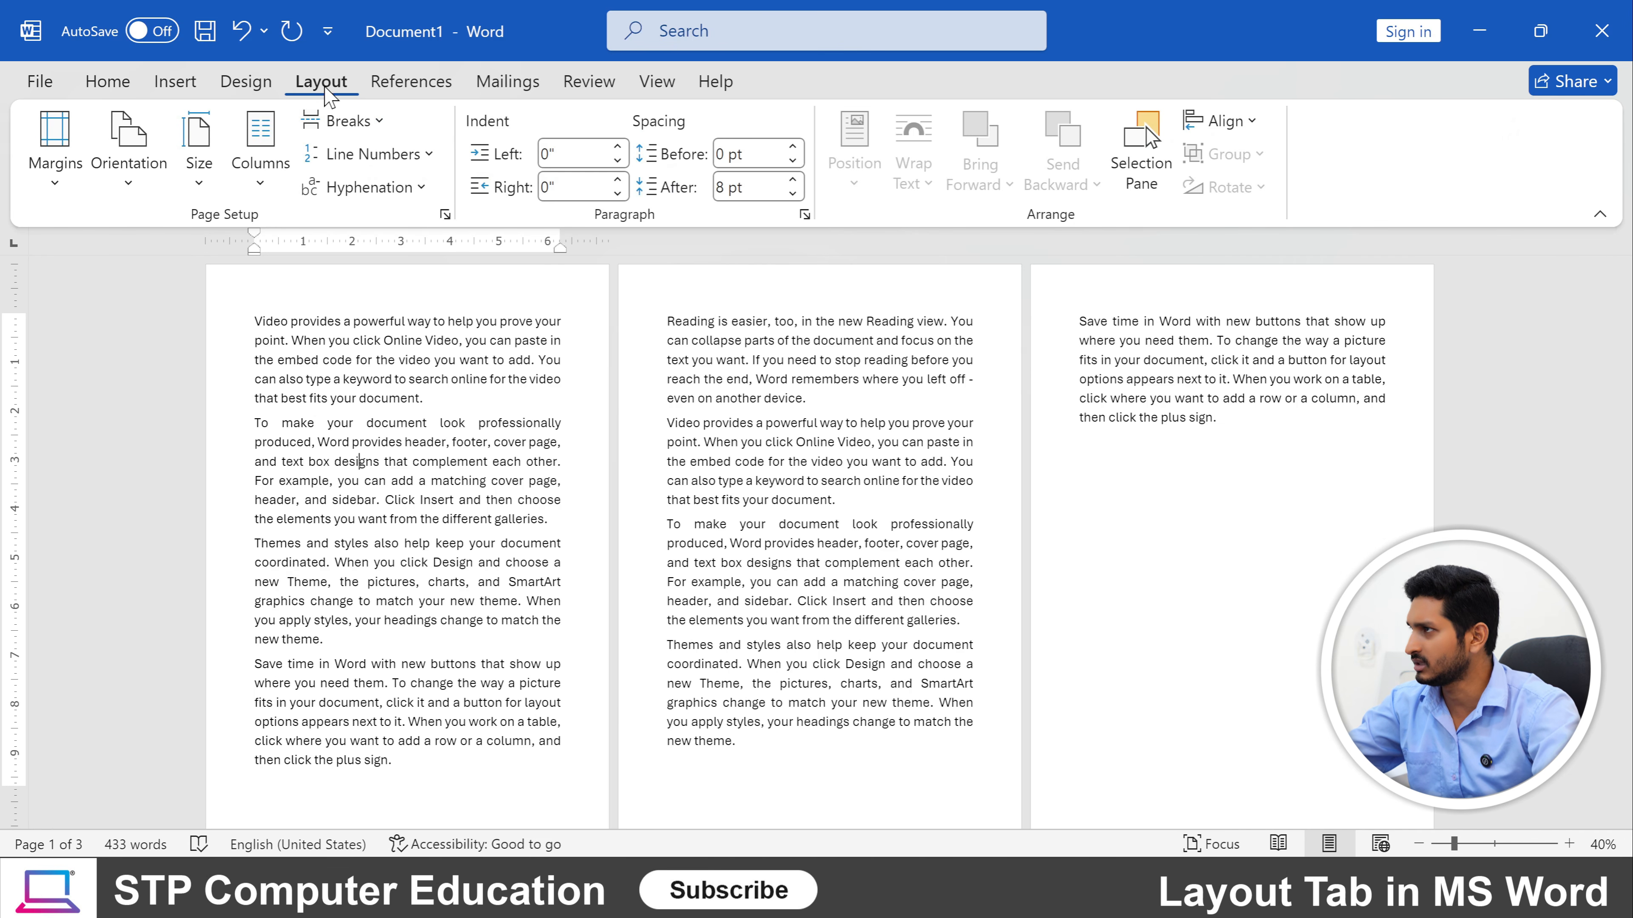
click(58, 168)
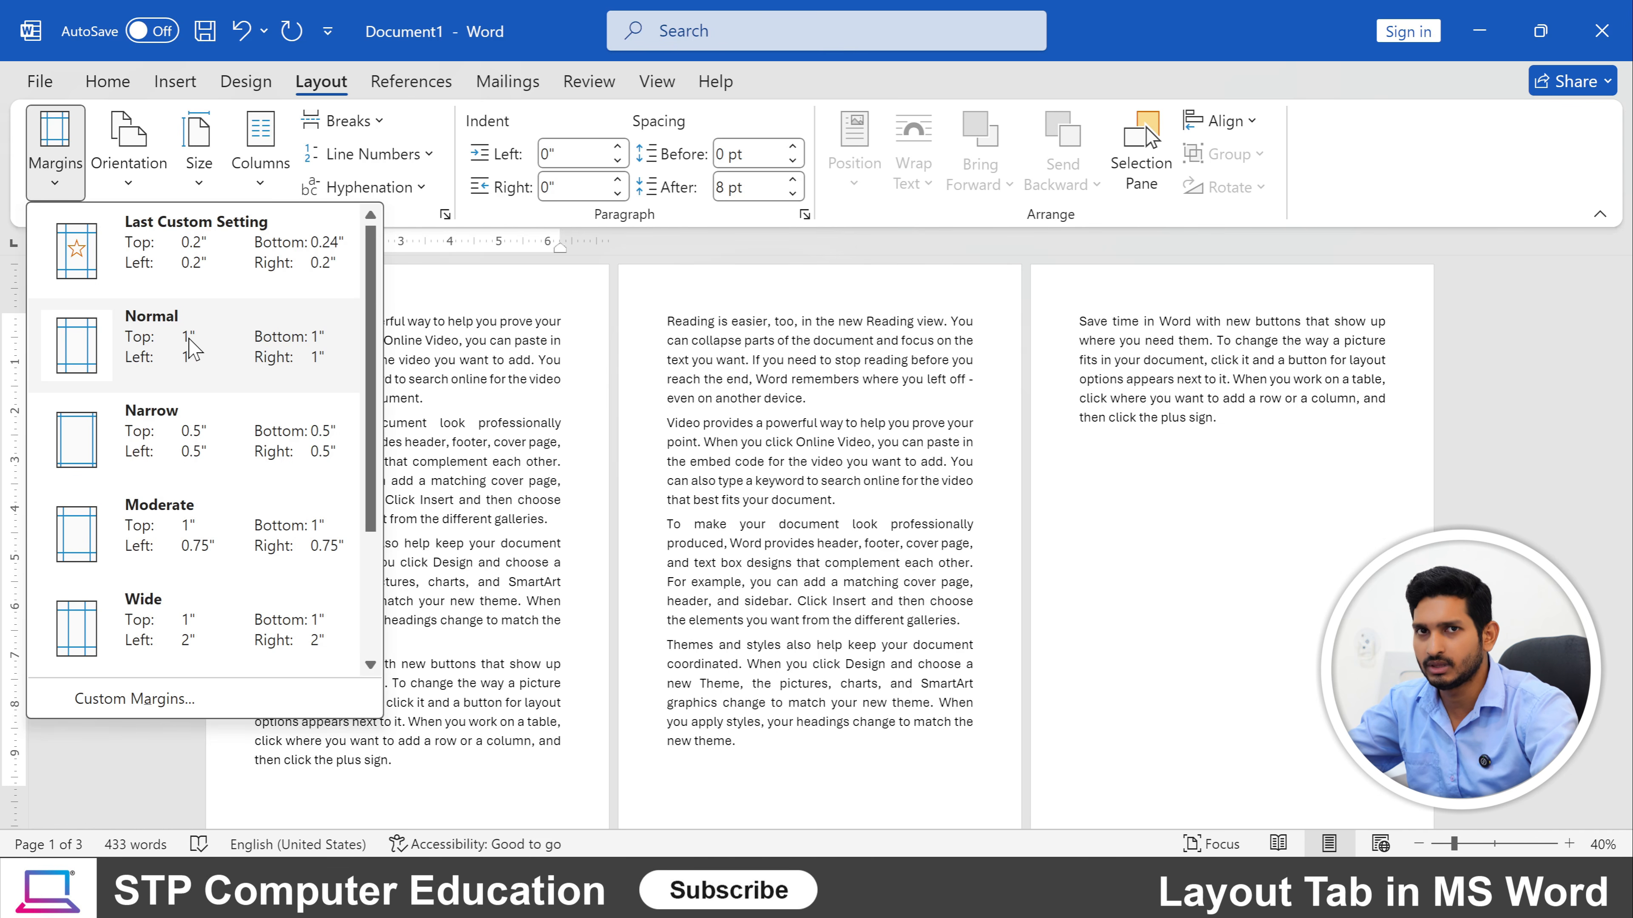
click(197, 448)
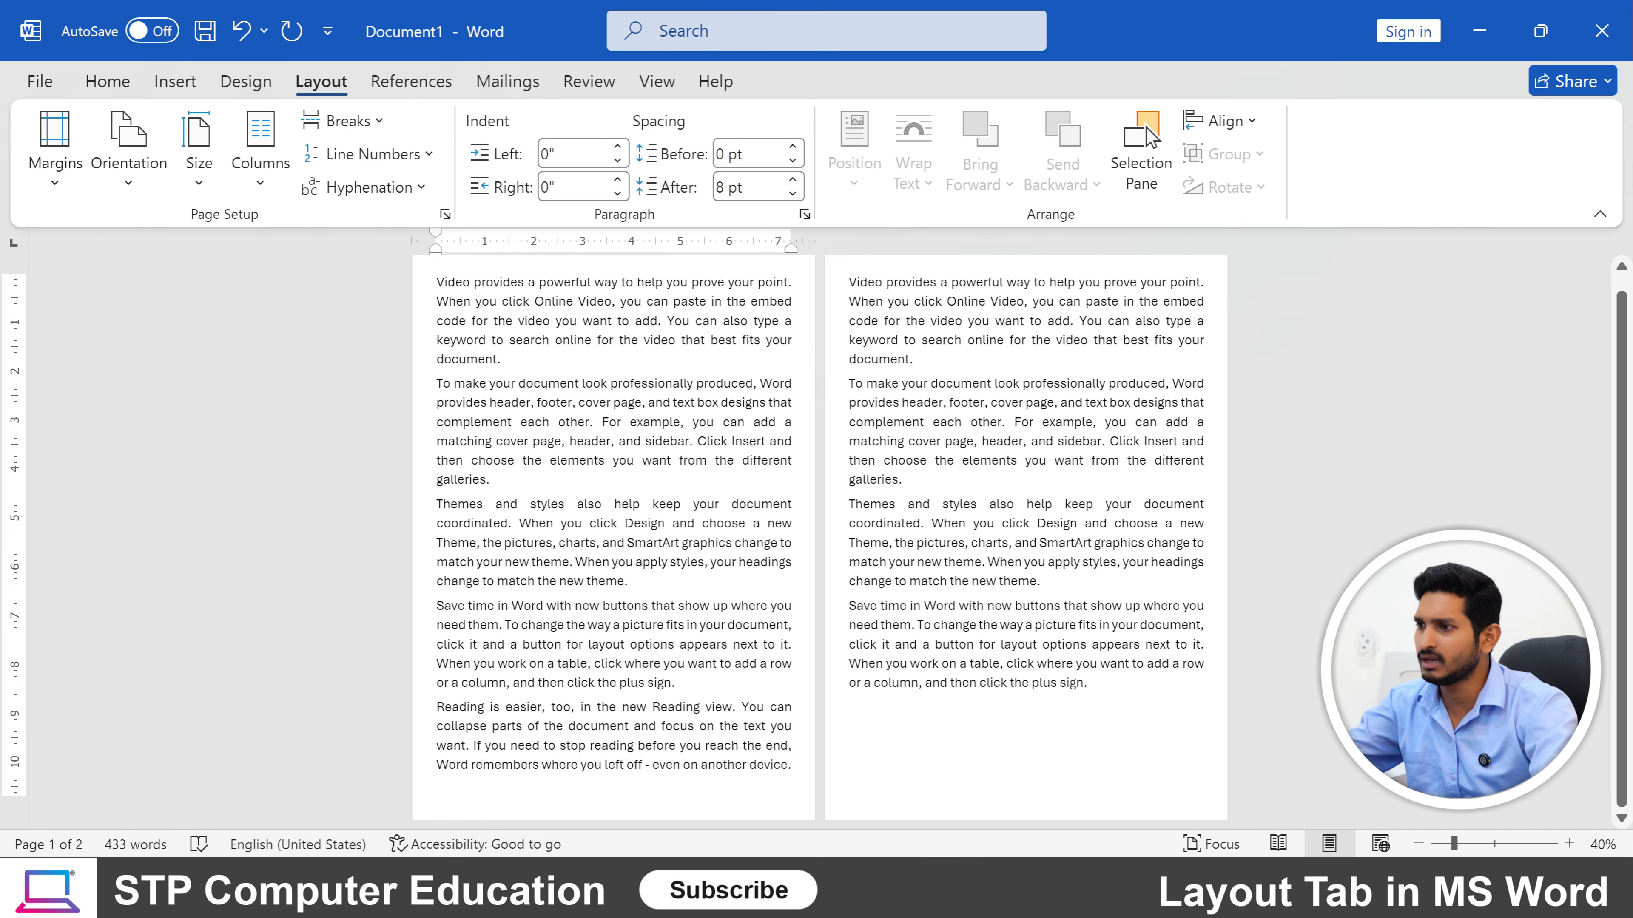
scroll(746, 418, down, 1)
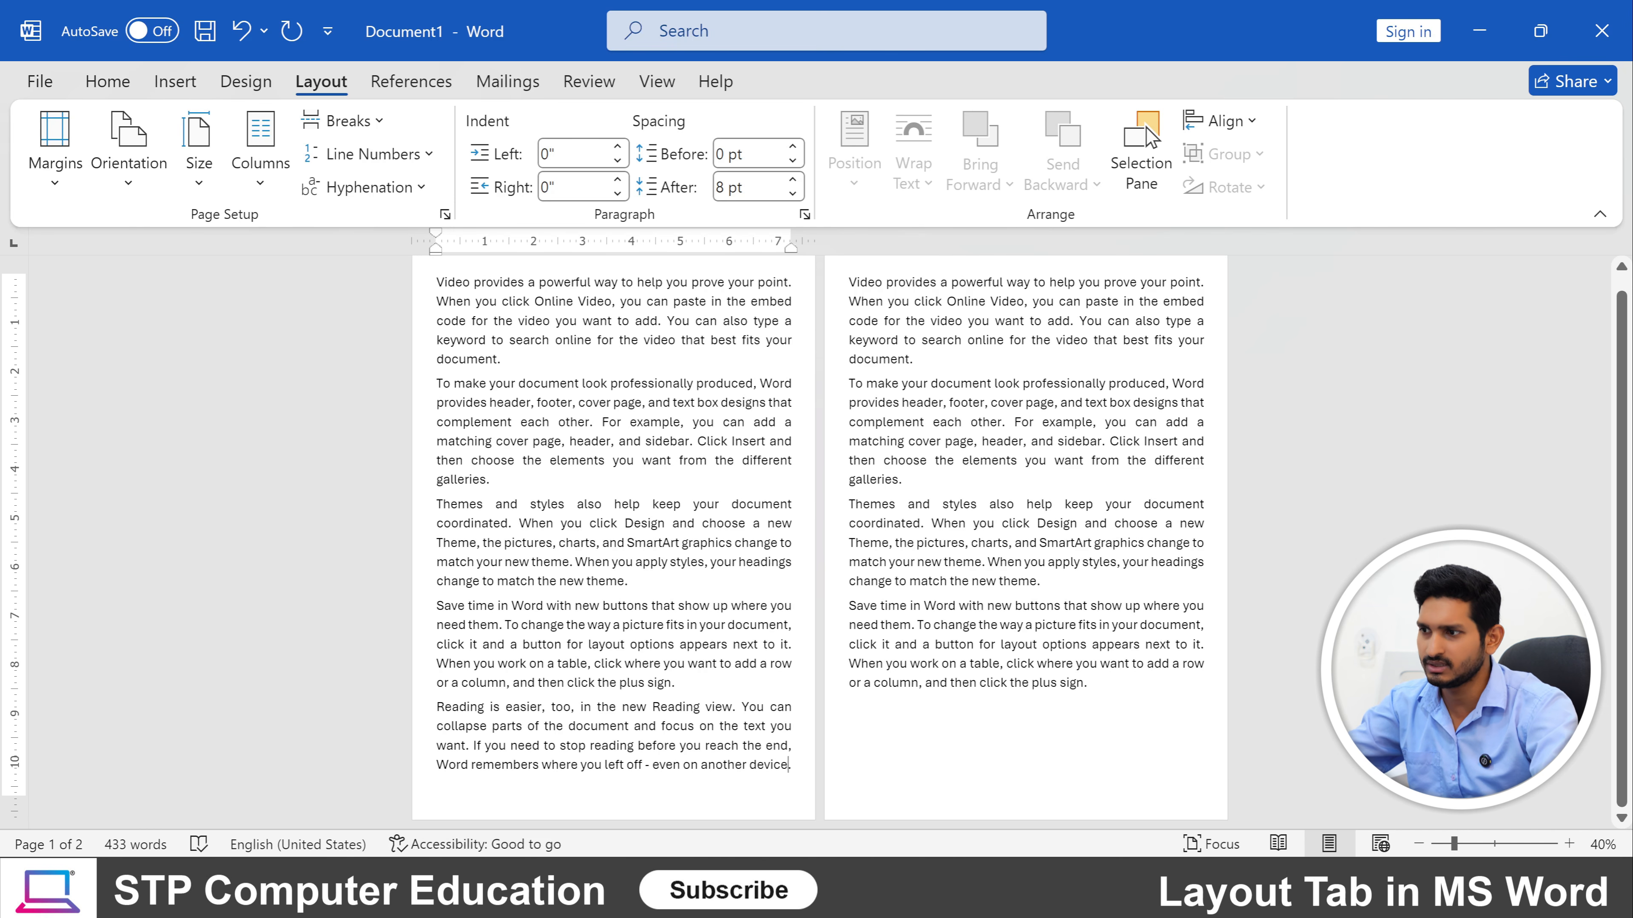
Copy "too, in the new Reading view. You can collapse parts of the document and focus" over the final period of the same paragraph.
drag(551, 707, 698, 726)
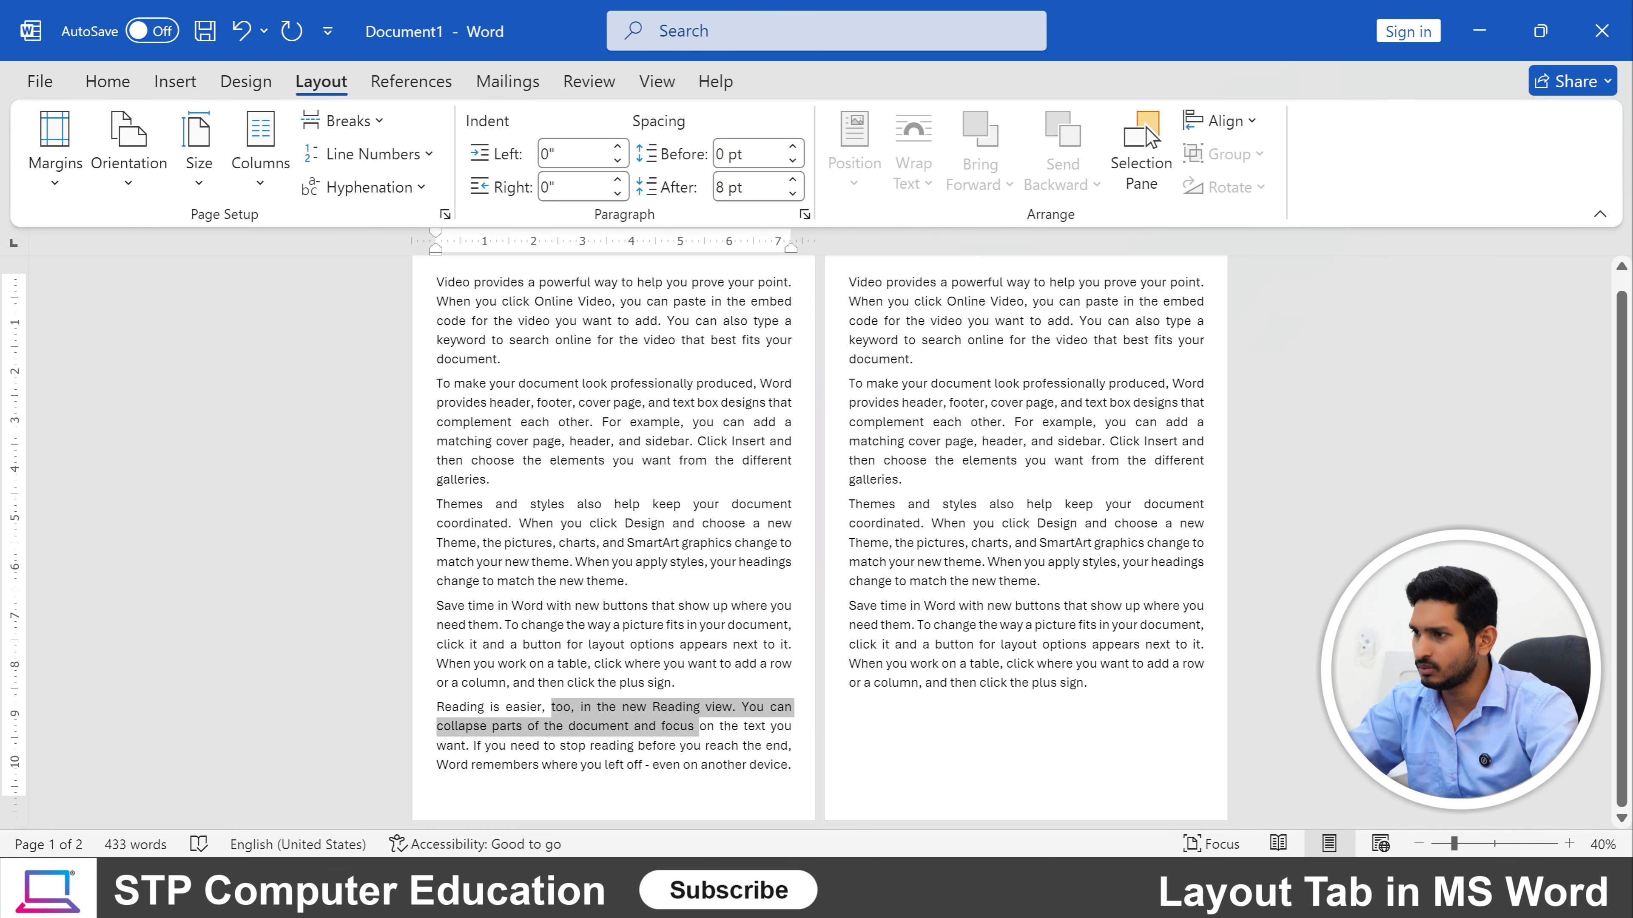
key(ctrl+c)
click(792, 764)
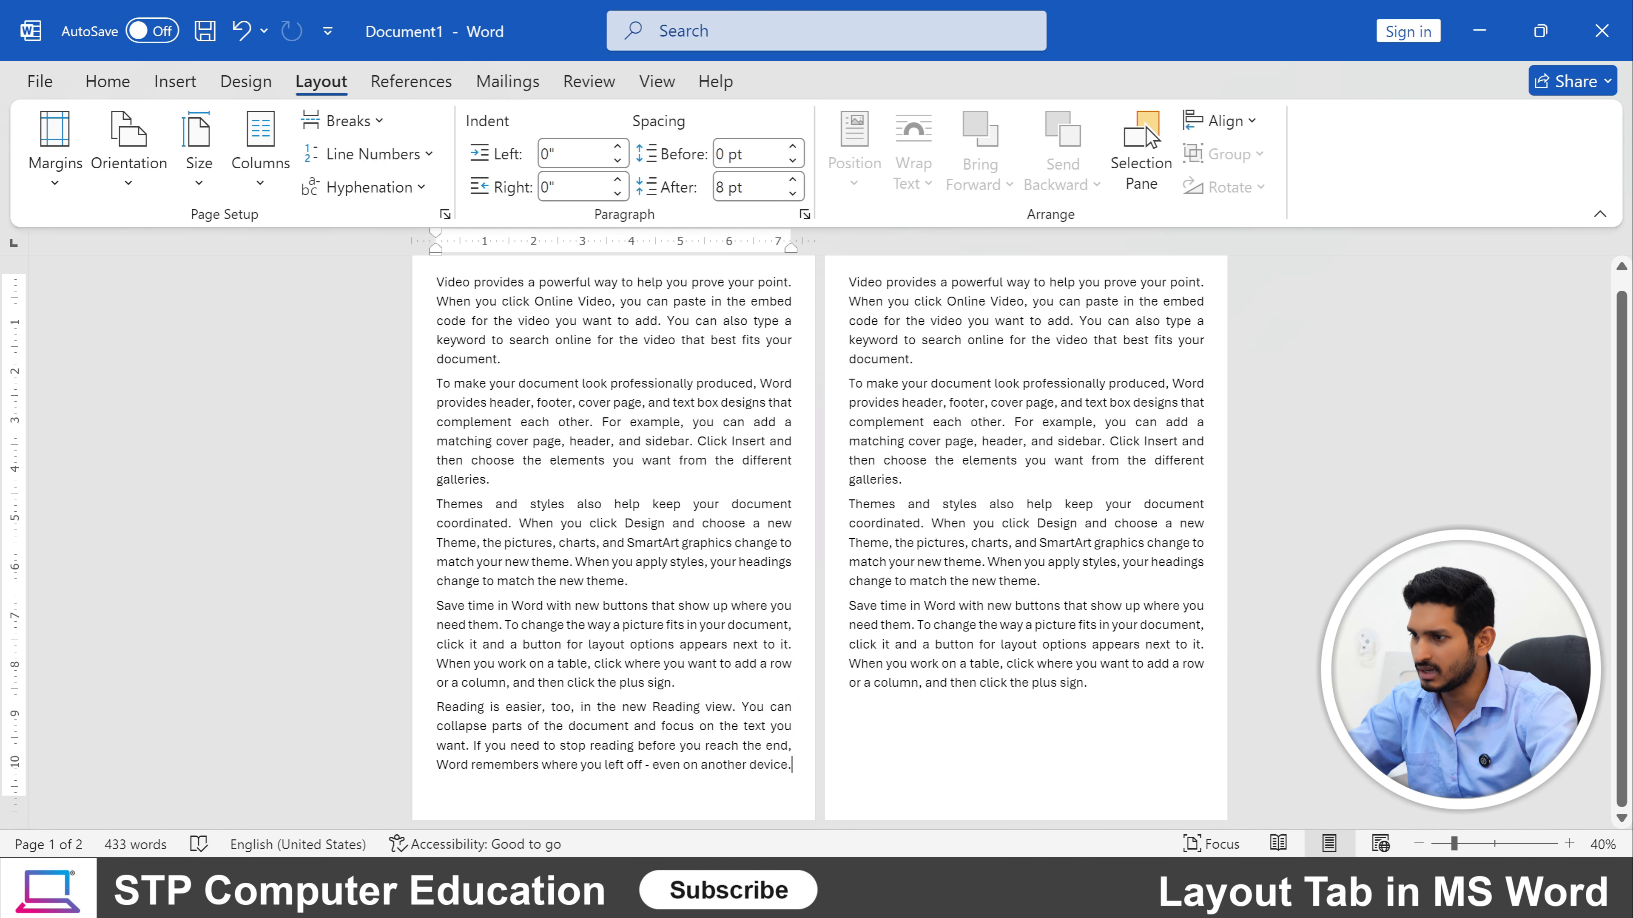
key(BackSpace)
key(ctrl+v)
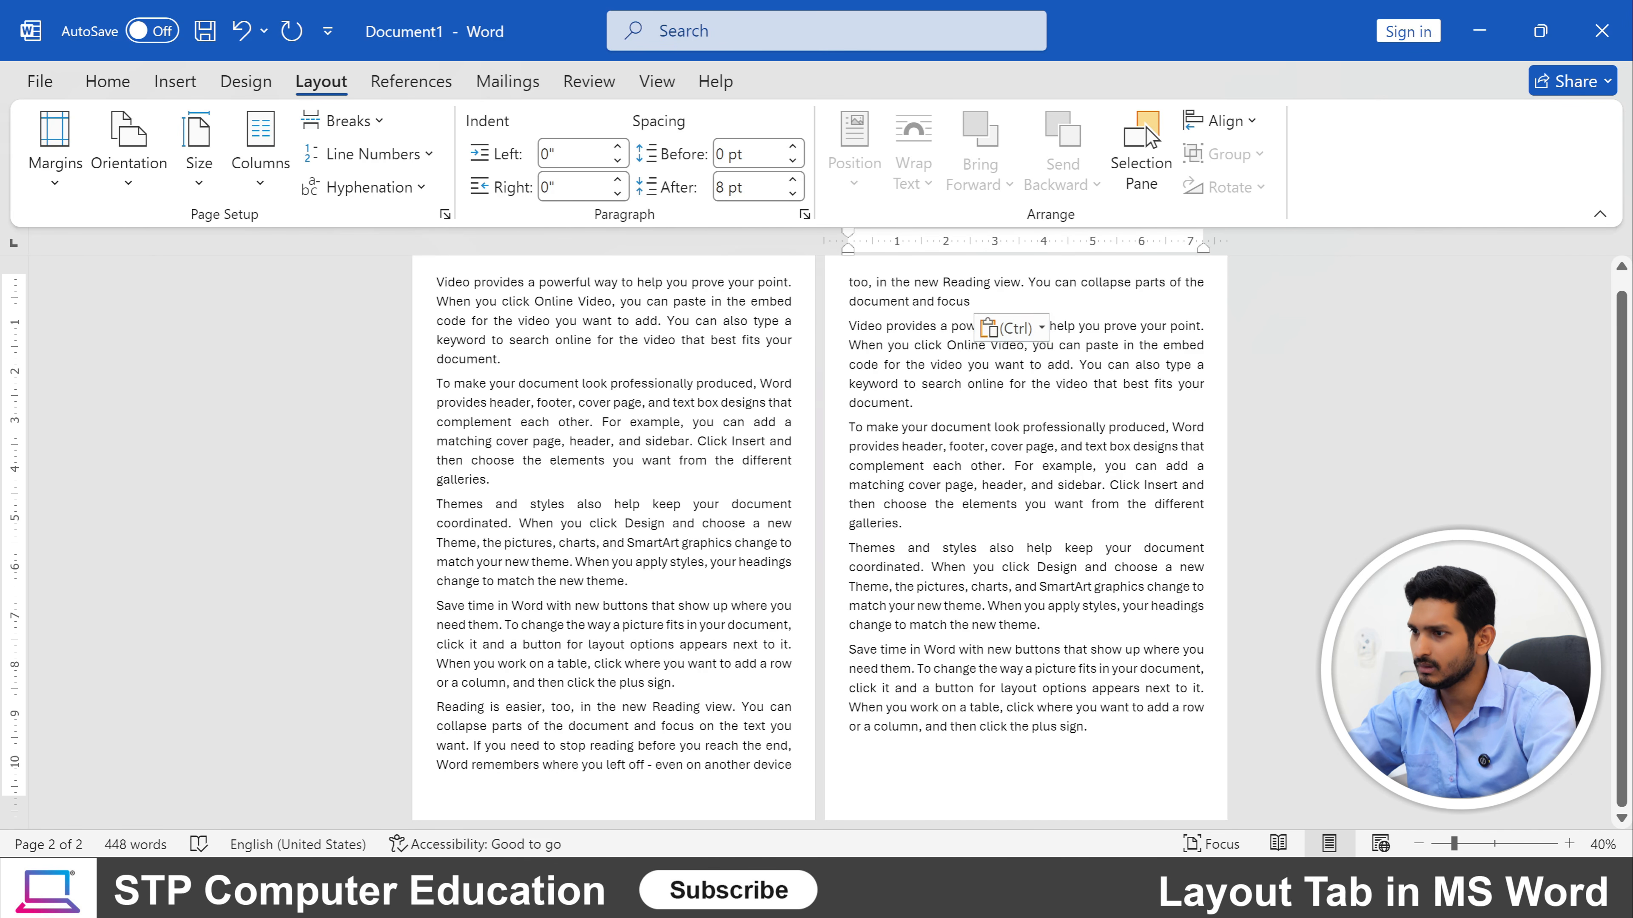
Add the letters "asa" directly after the word "device" at the end of the first page.
key(Up)
key(Up)
key(Right)
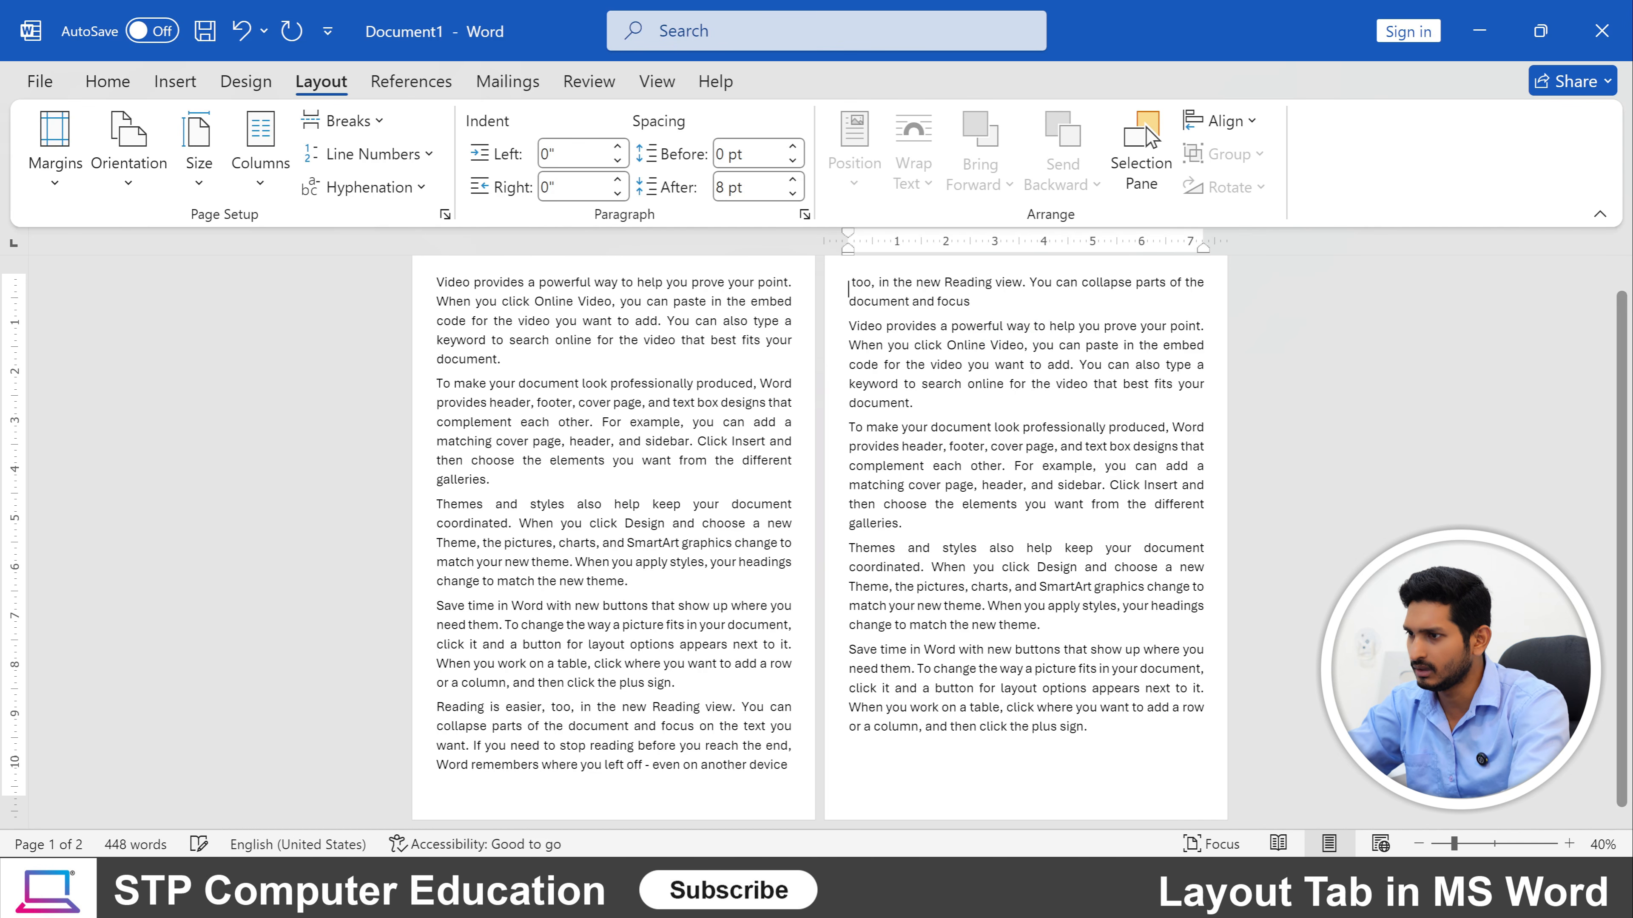
key(Left)
text(asa)
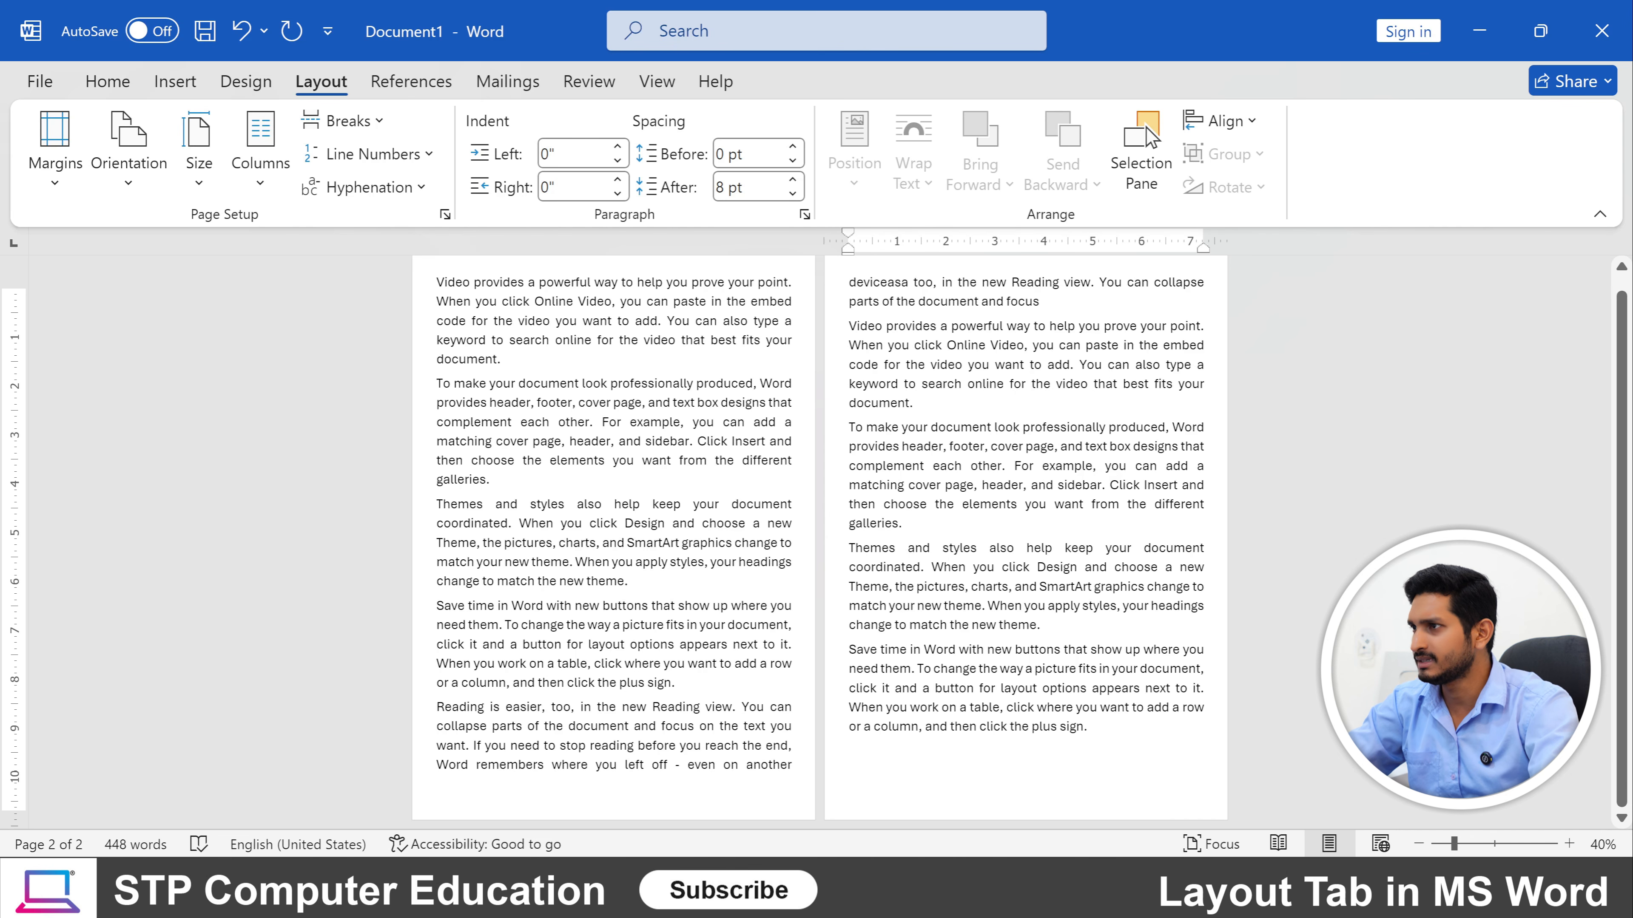
Apply the Moderate margin preset to the document, followed by the Wide preset with 2" left and right margins.
scroll(1147, 127, up, 1)
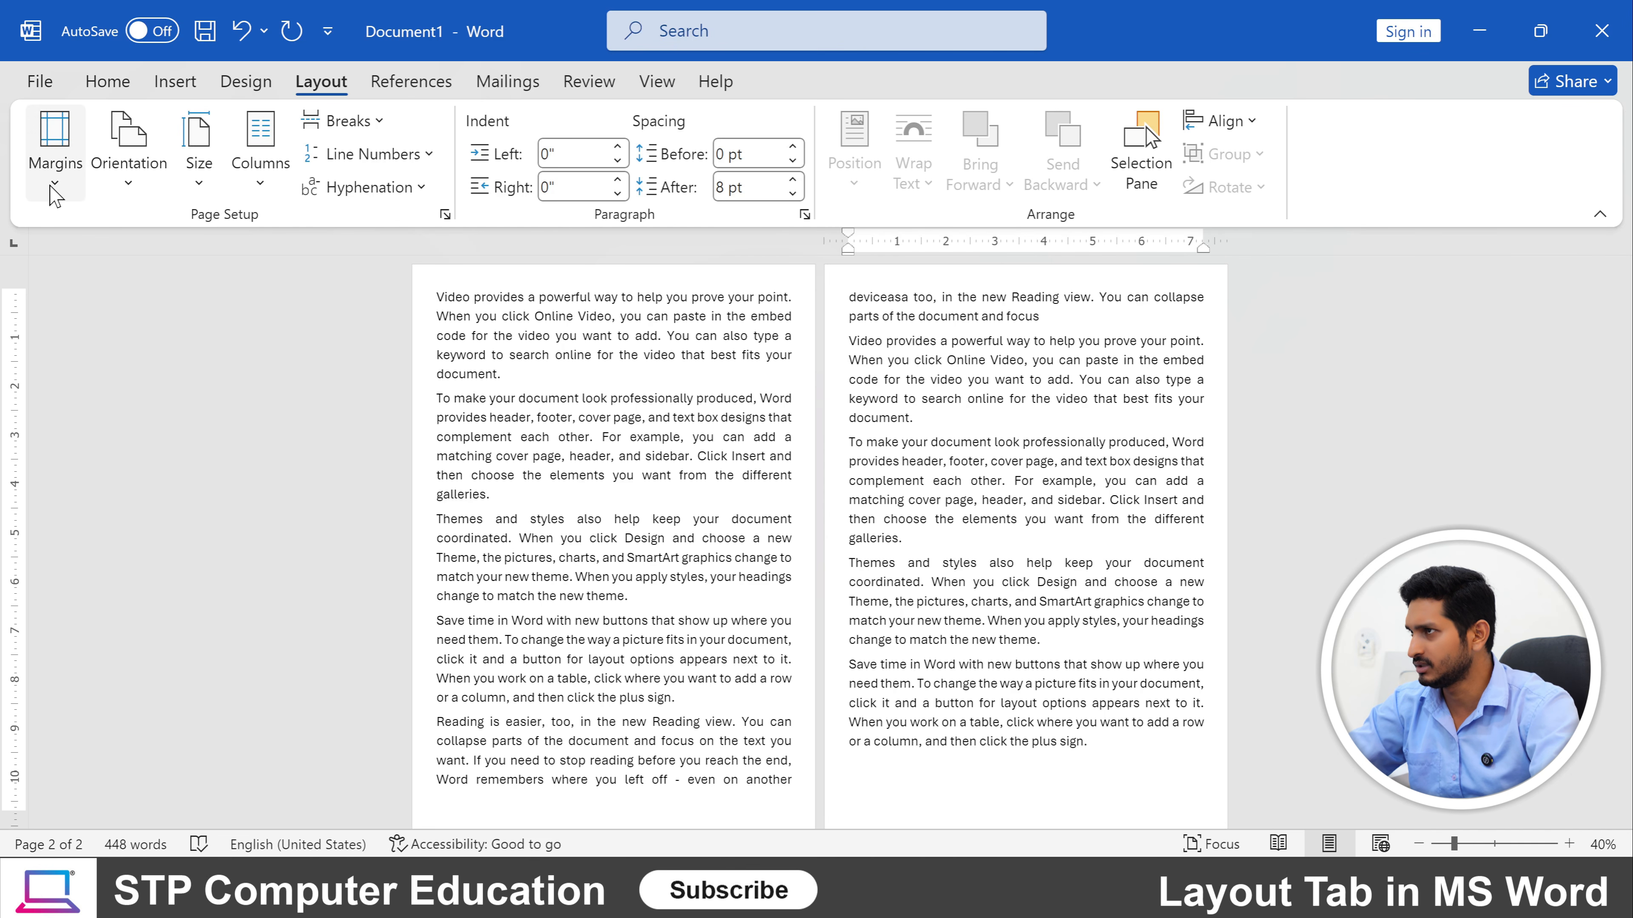
click(56, 148)
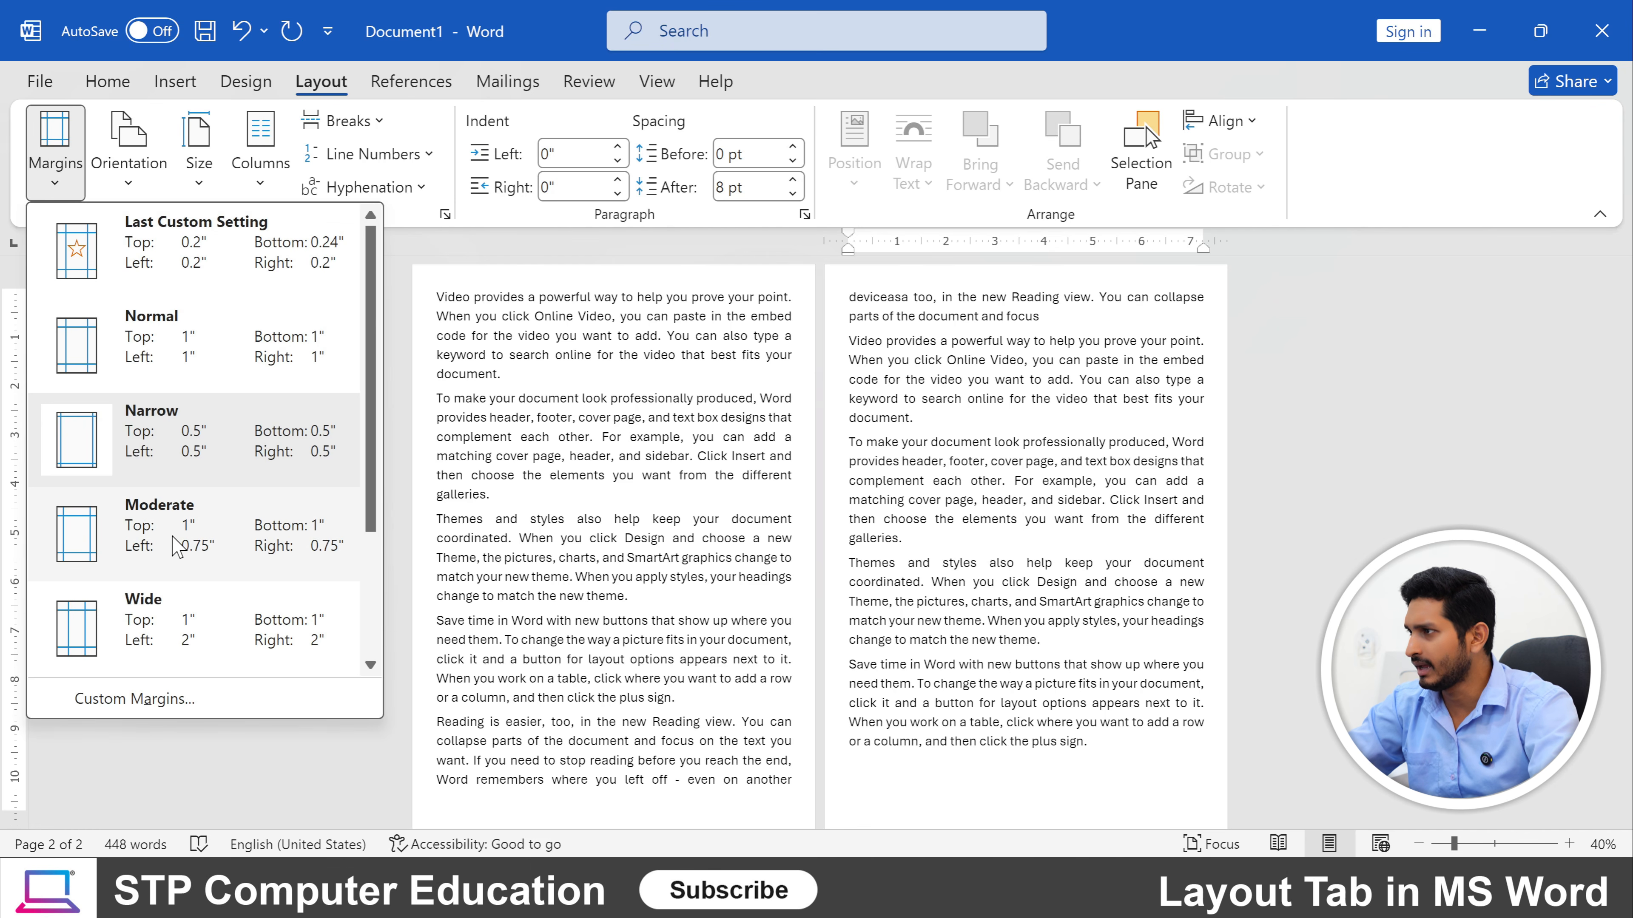
click(127, 542)
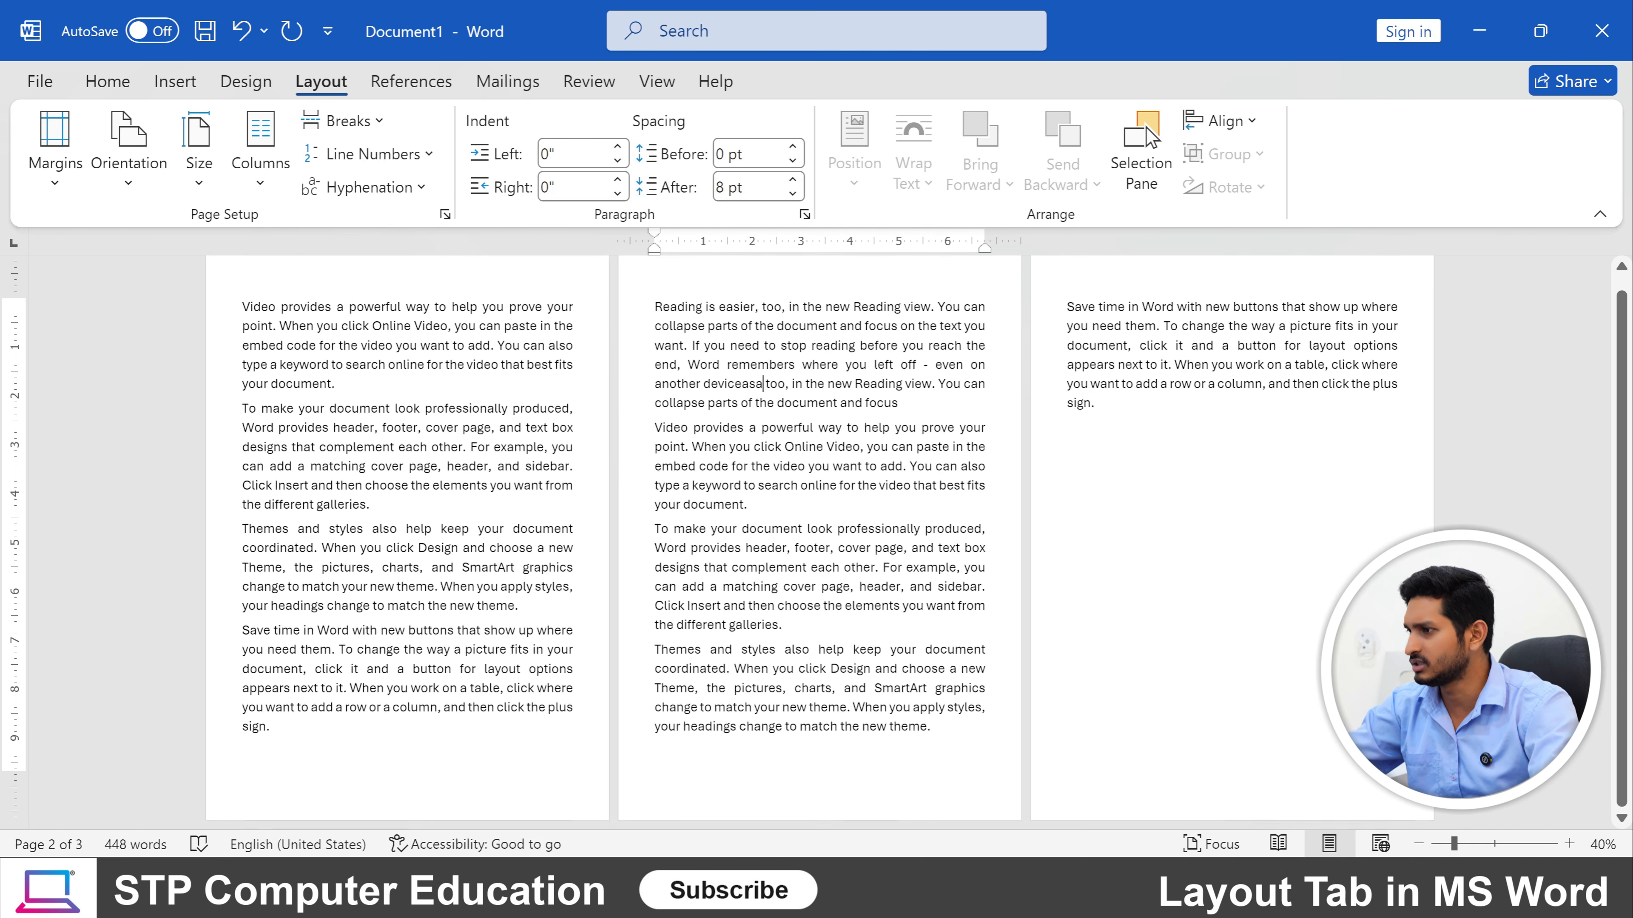
click(55, 173)
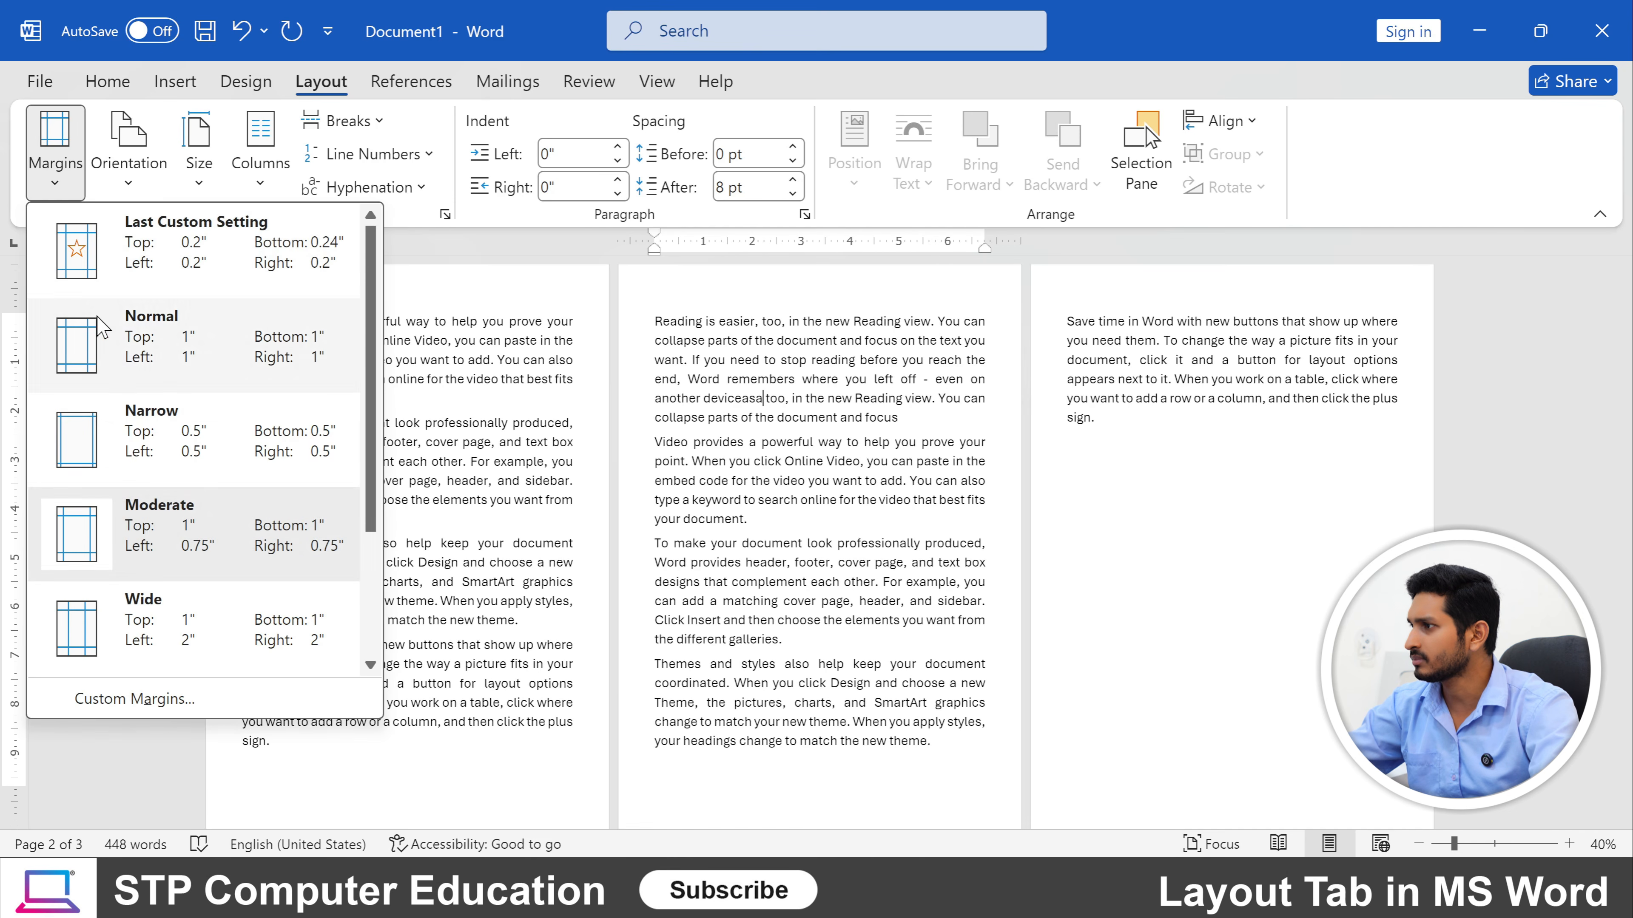
click(147, 636)
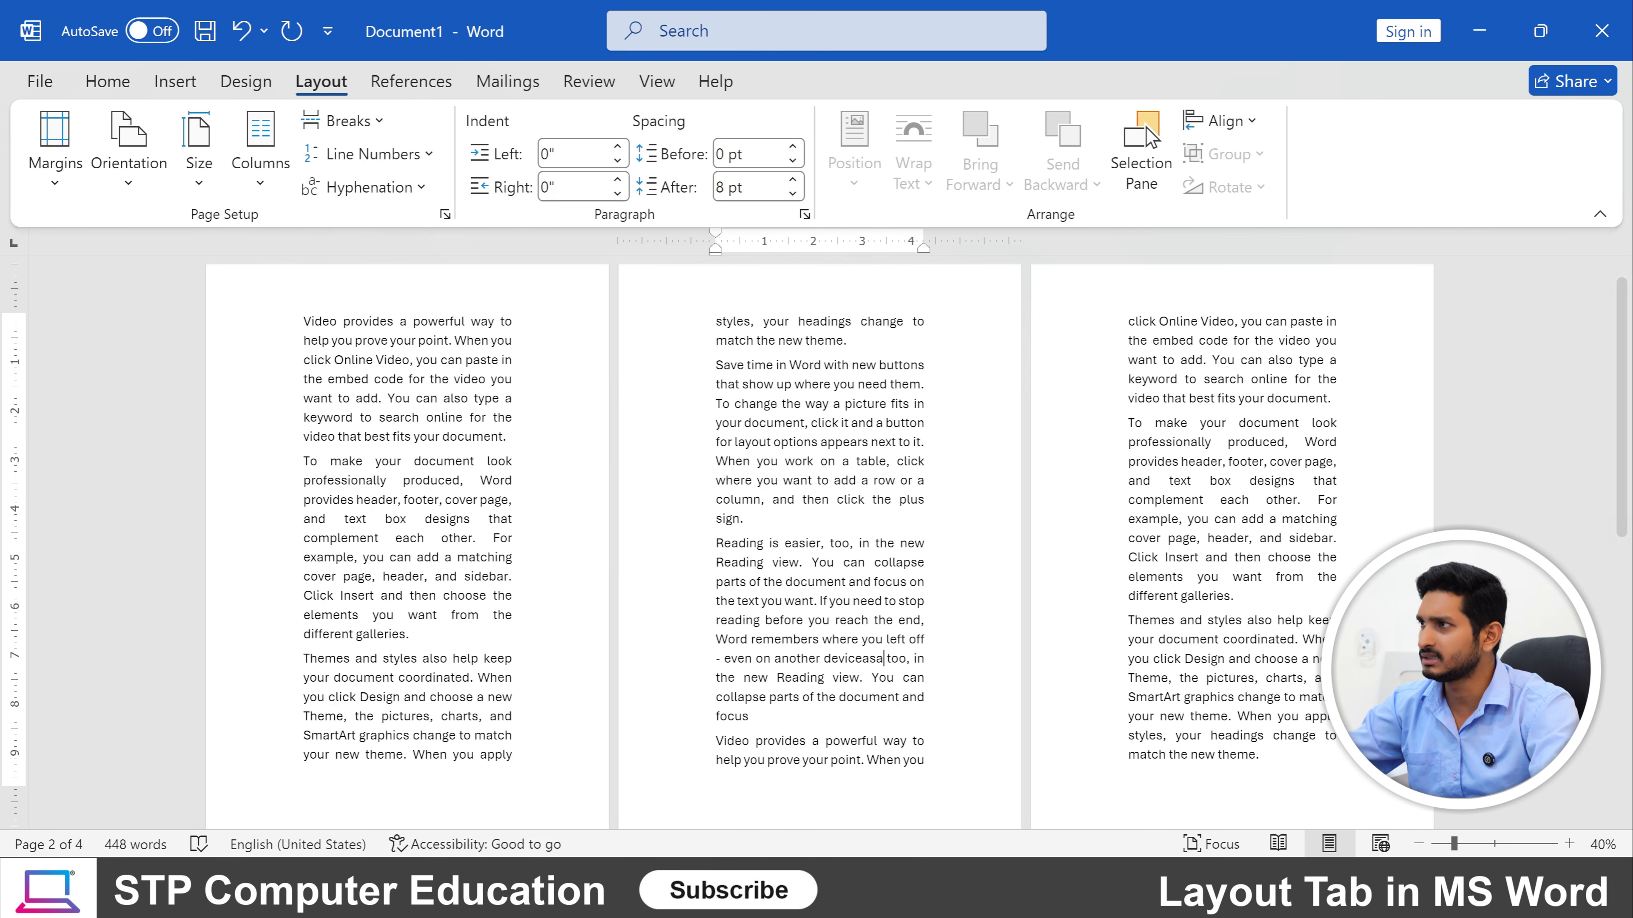
Open the custom margin settings and set the top and bottom margins to 2".
click(55, 183)
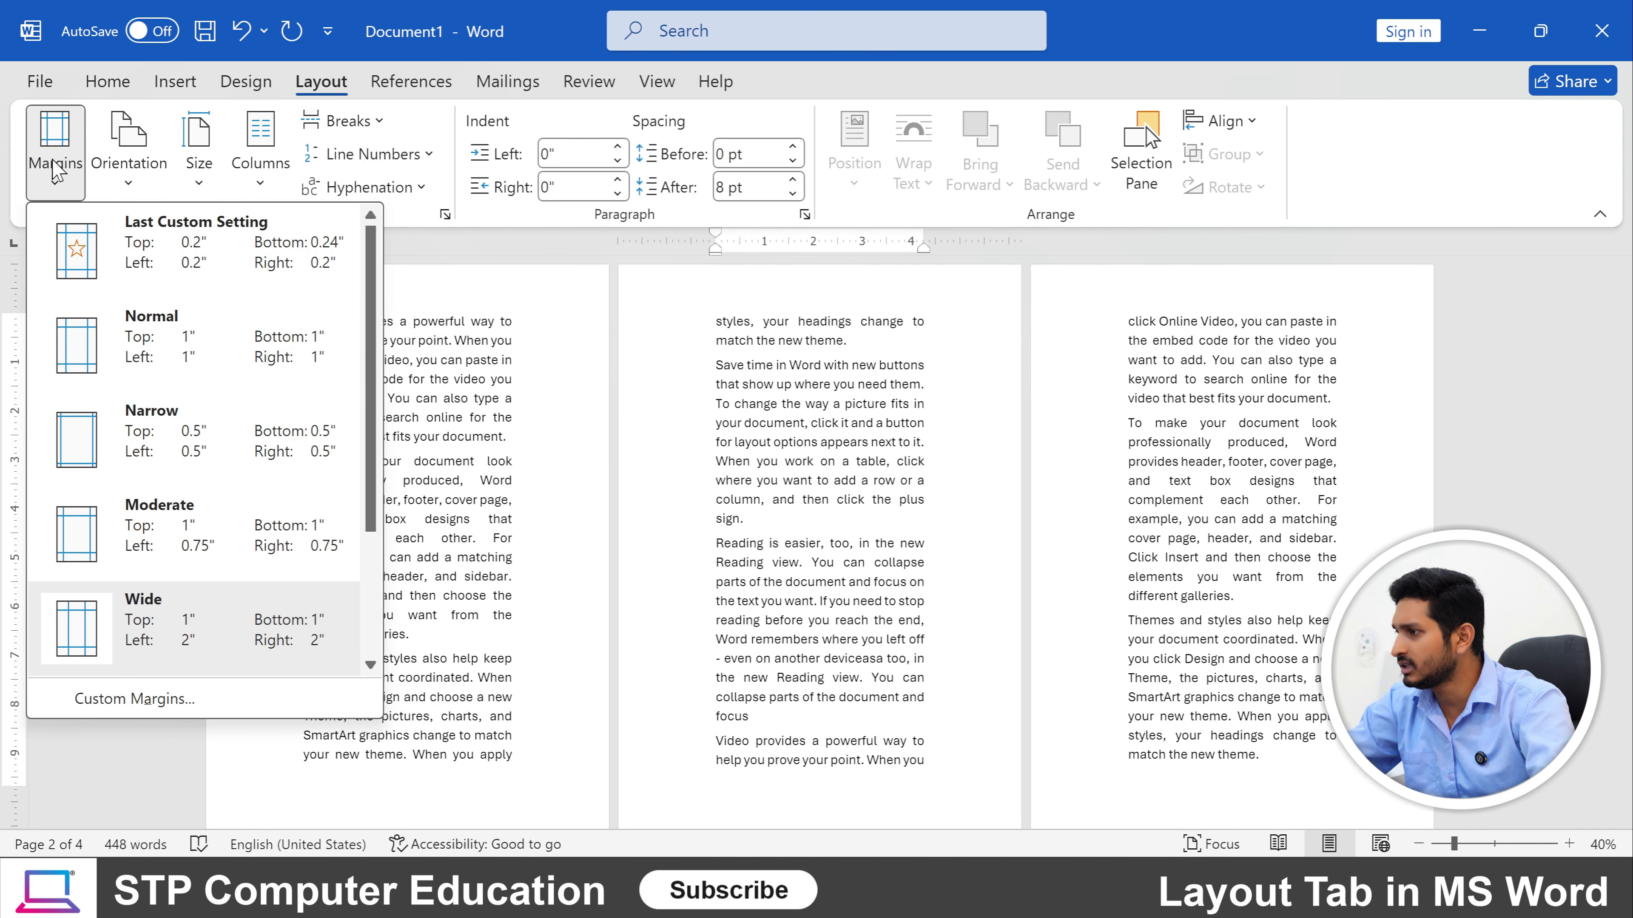
click(125, 702)
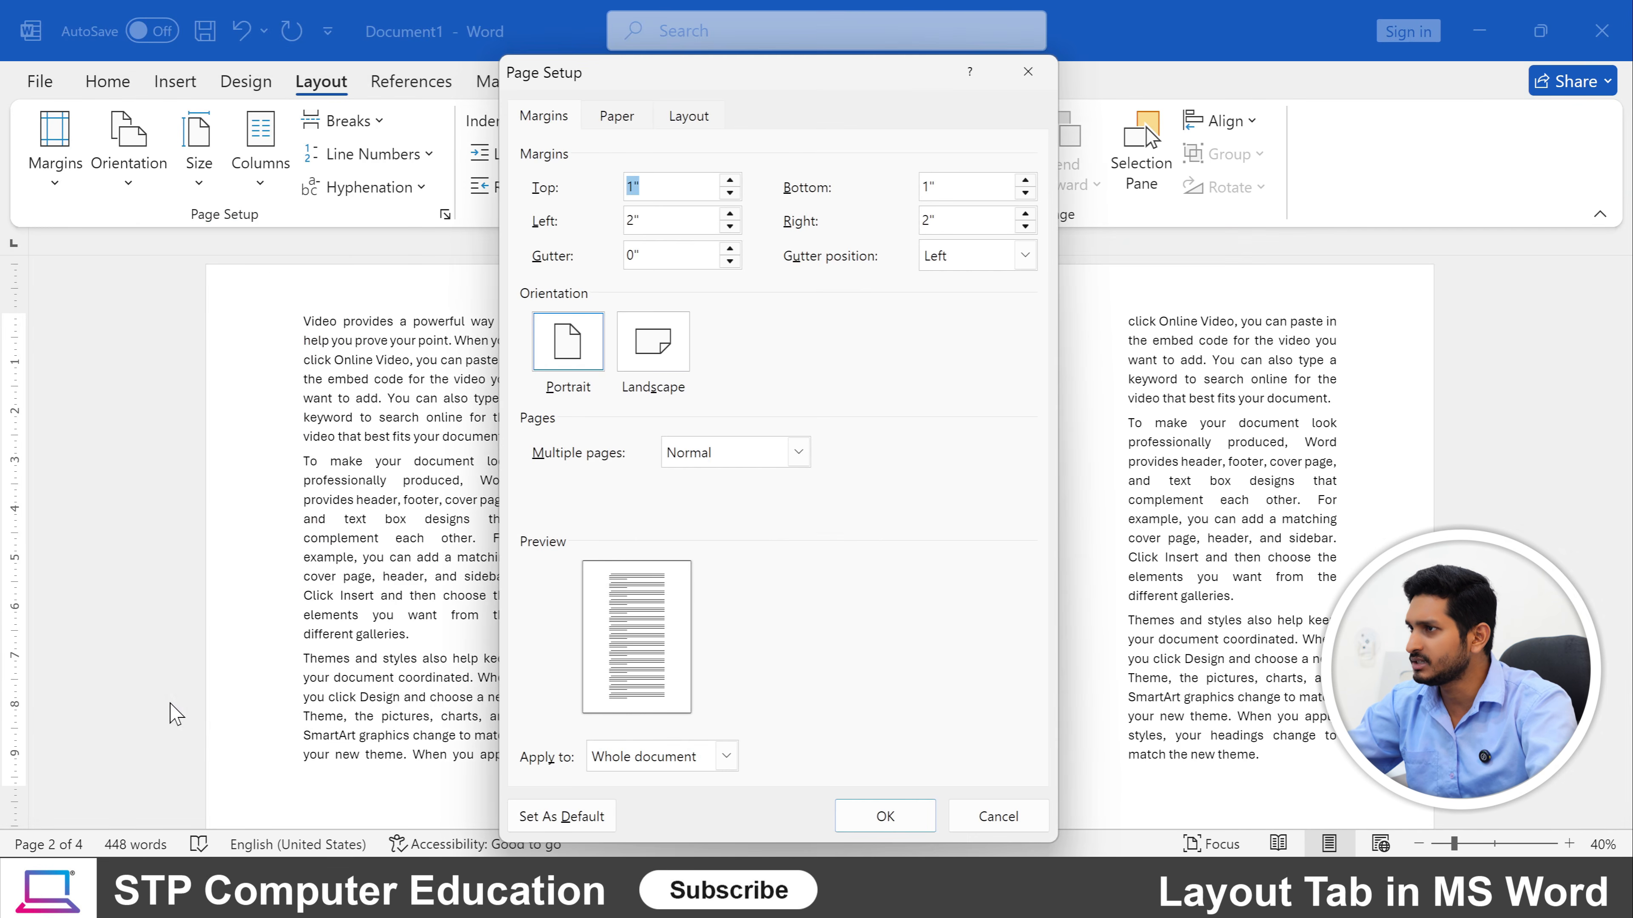
drag(682, 85, 860, 257)
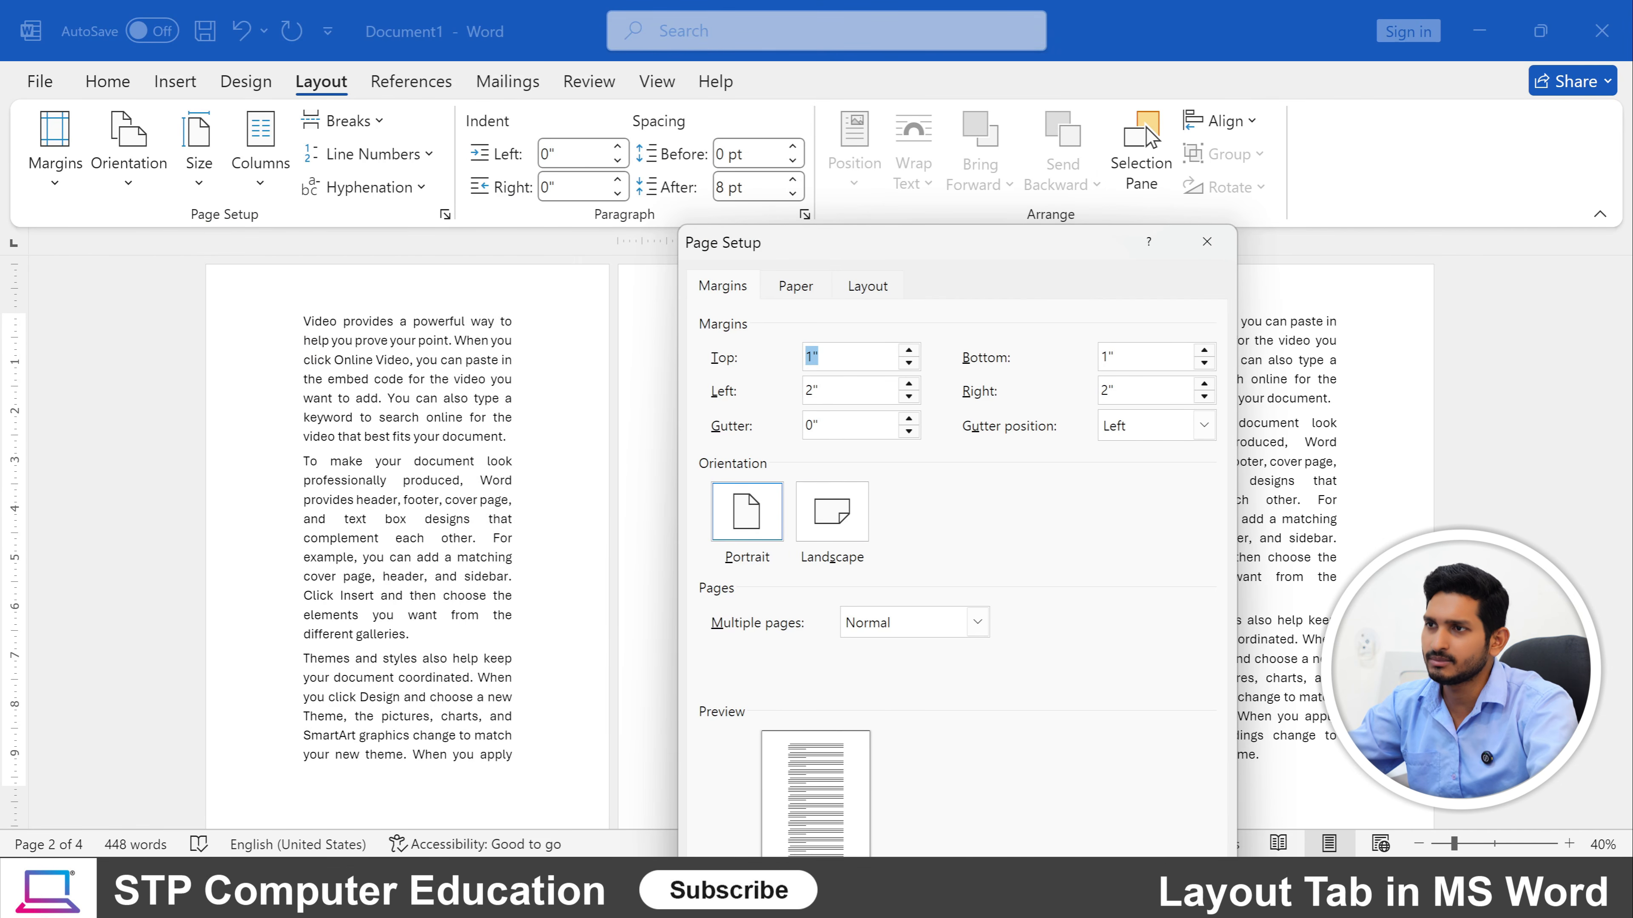
click(1127, 385)
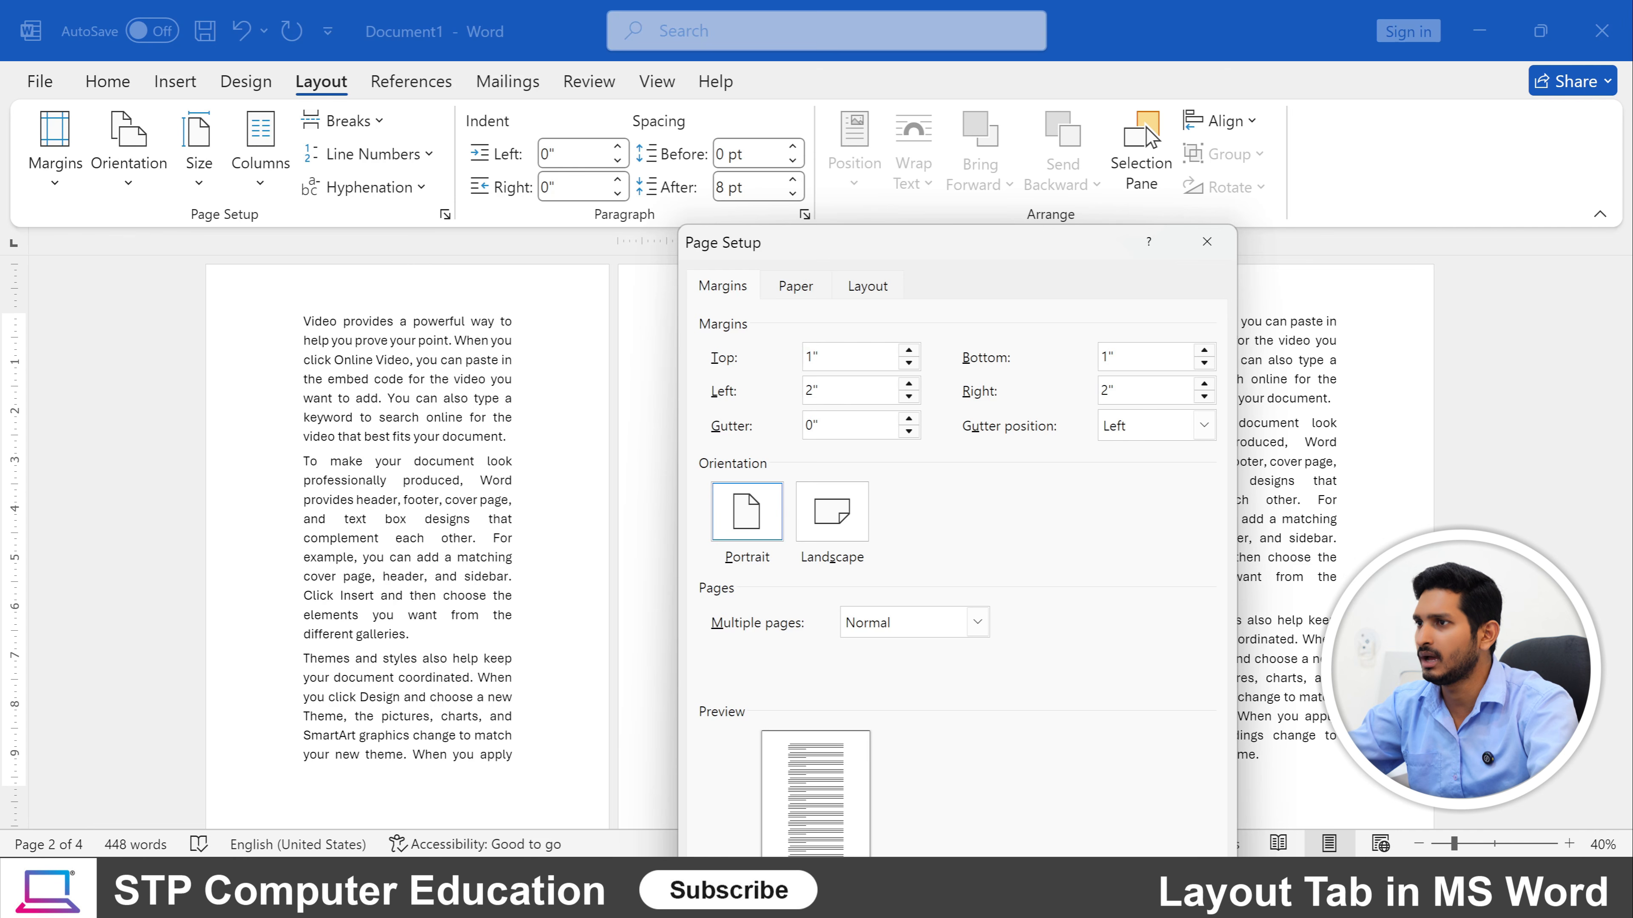
double_click(809, 358)
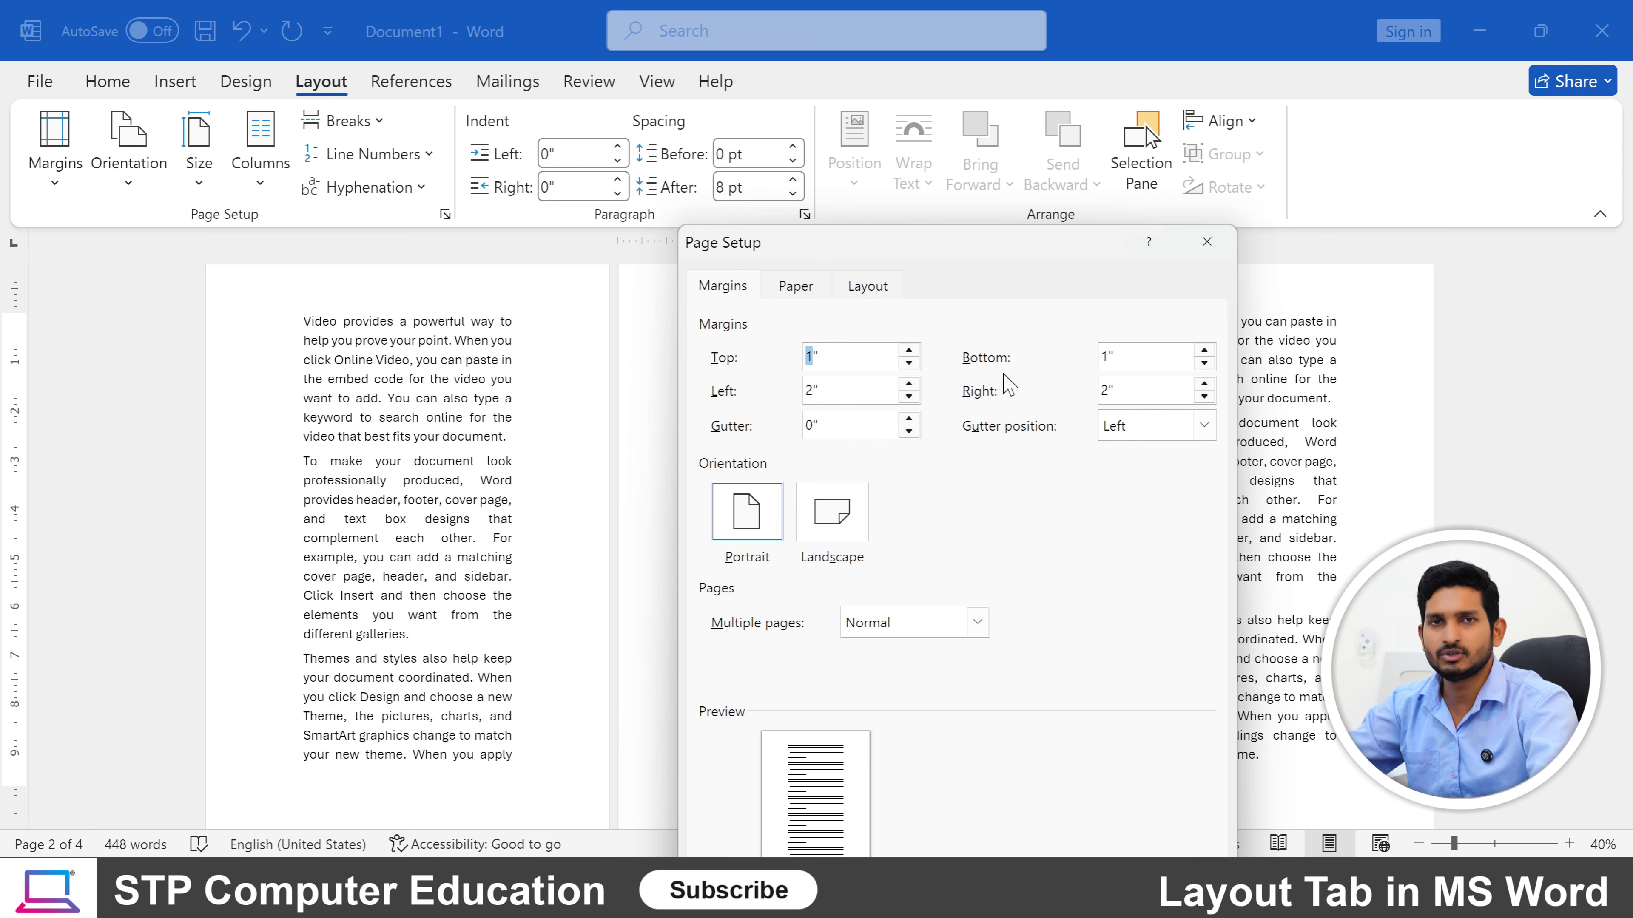
text(2)
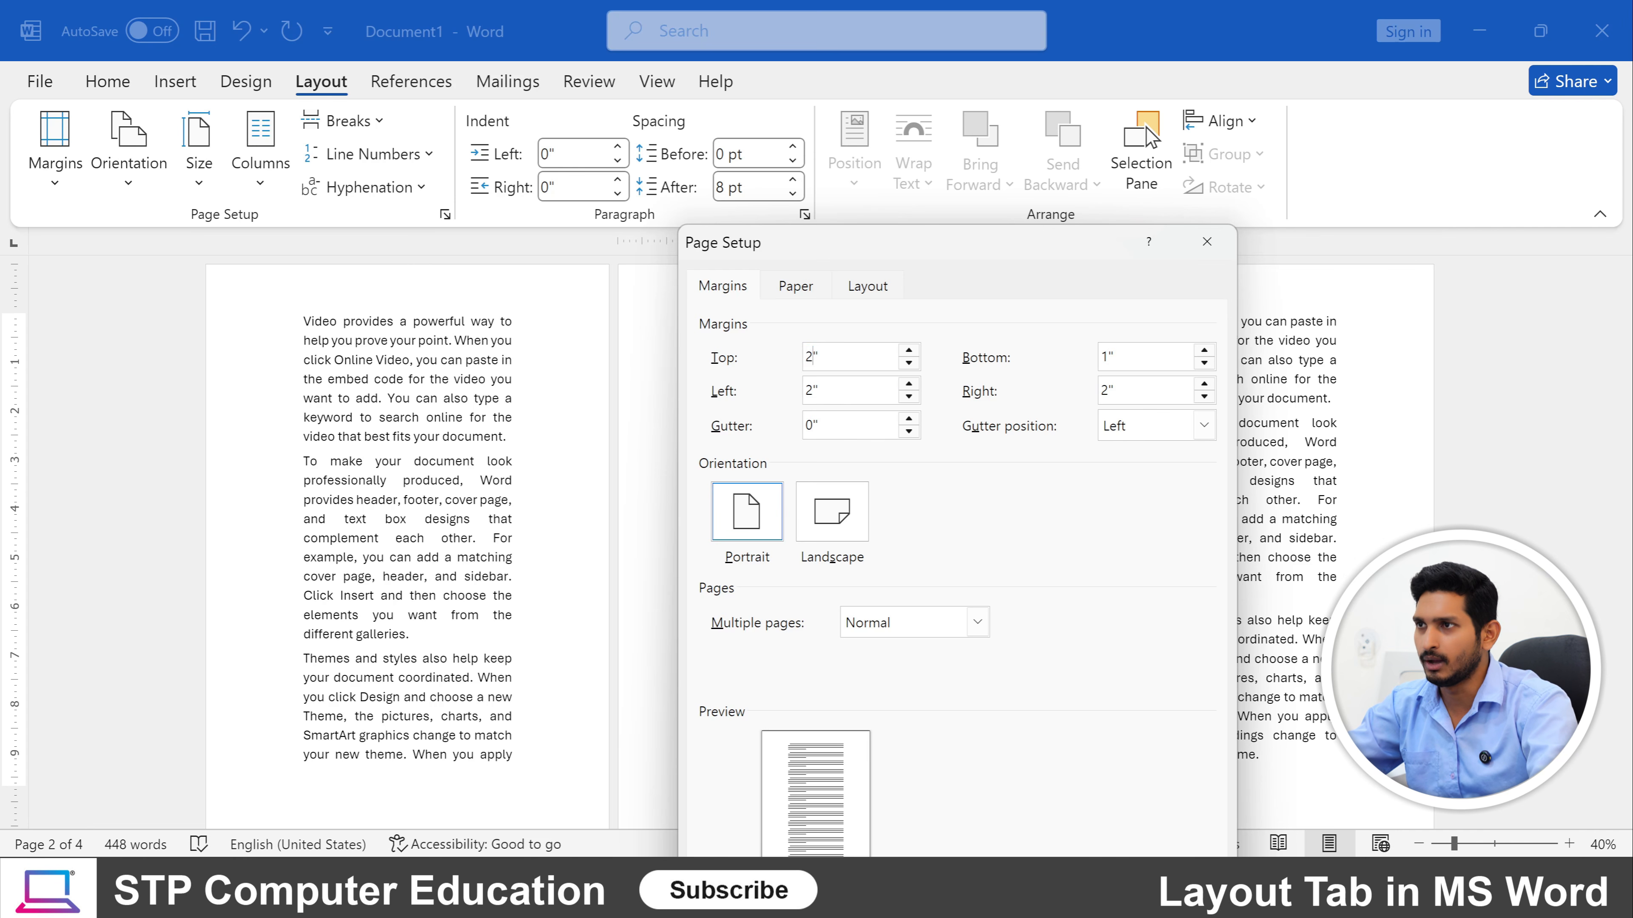
double_click(1103, 357)
text(2)
Set the left and right margins to 1" and apply the custom margins to the whole document.
double_click(810, 390)
text(1)
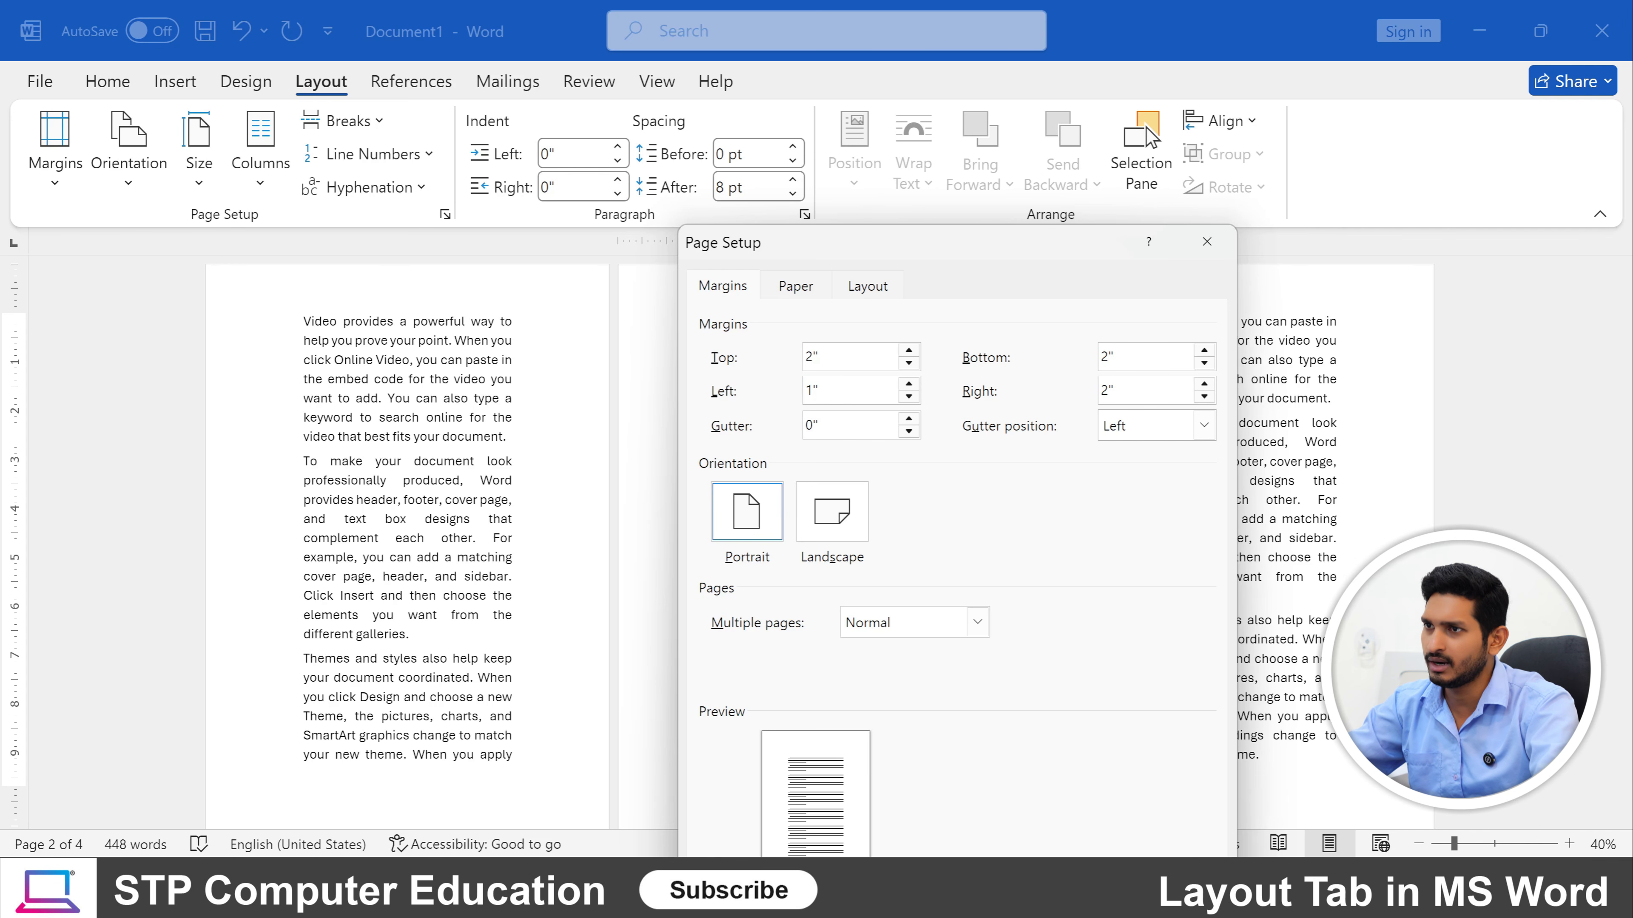
key(Tab)
text(1)
drag(991, 255, 928, 89)
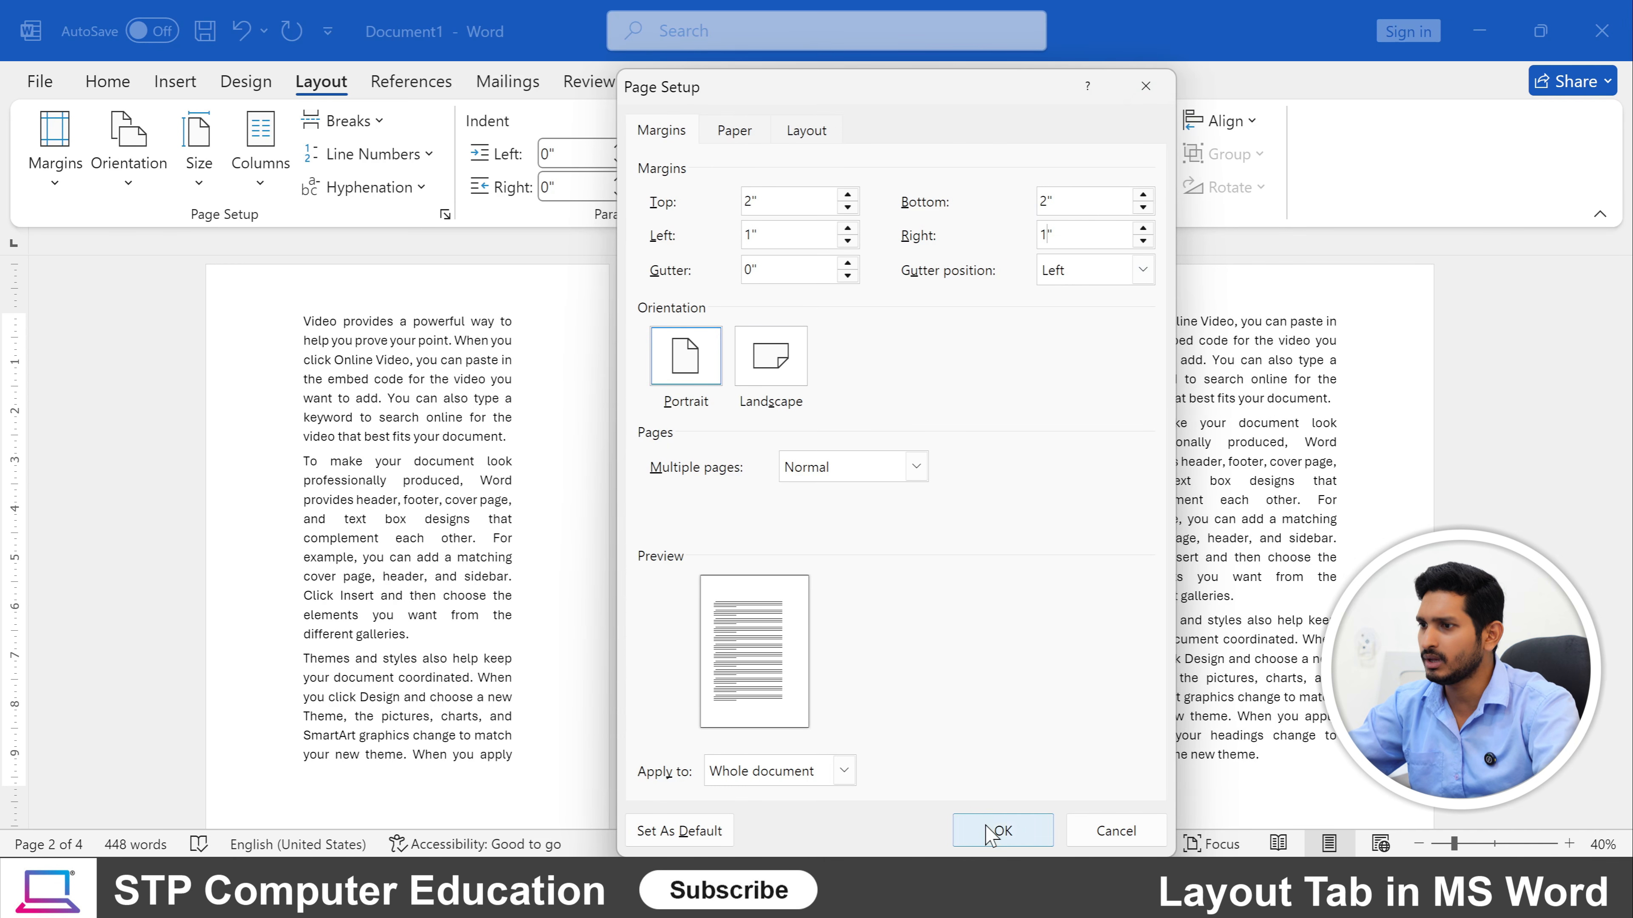
click(1004, 833)
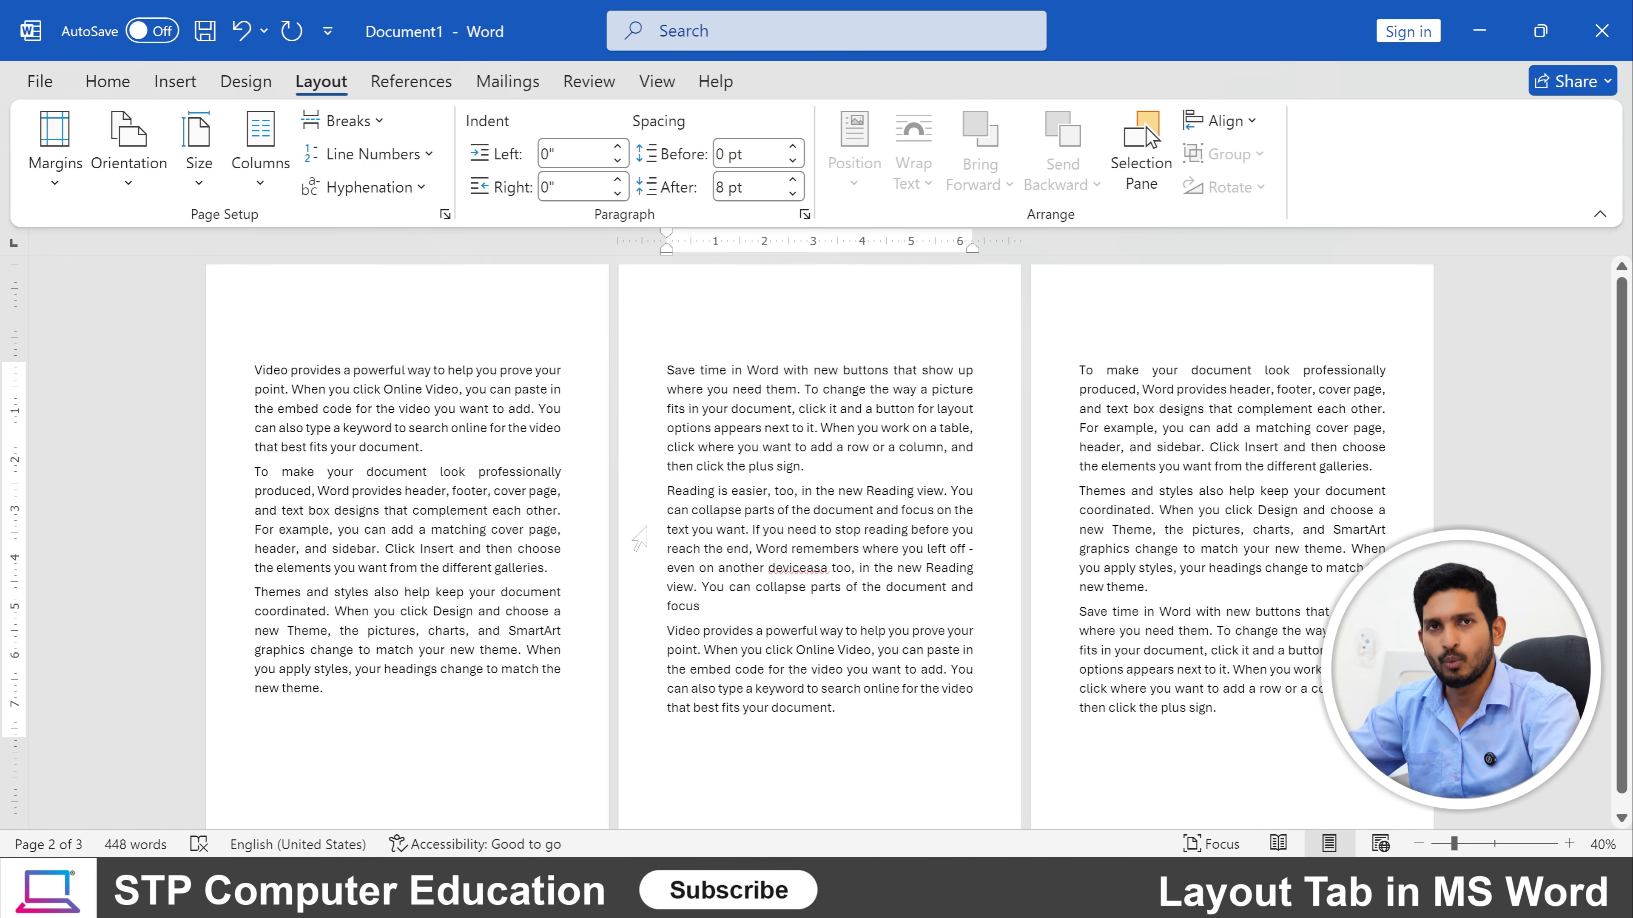
Apply the Normal margin preset and undo the extra text added to the "Reading is easier" paragraph.
click(54, 145)
click(167, 347)
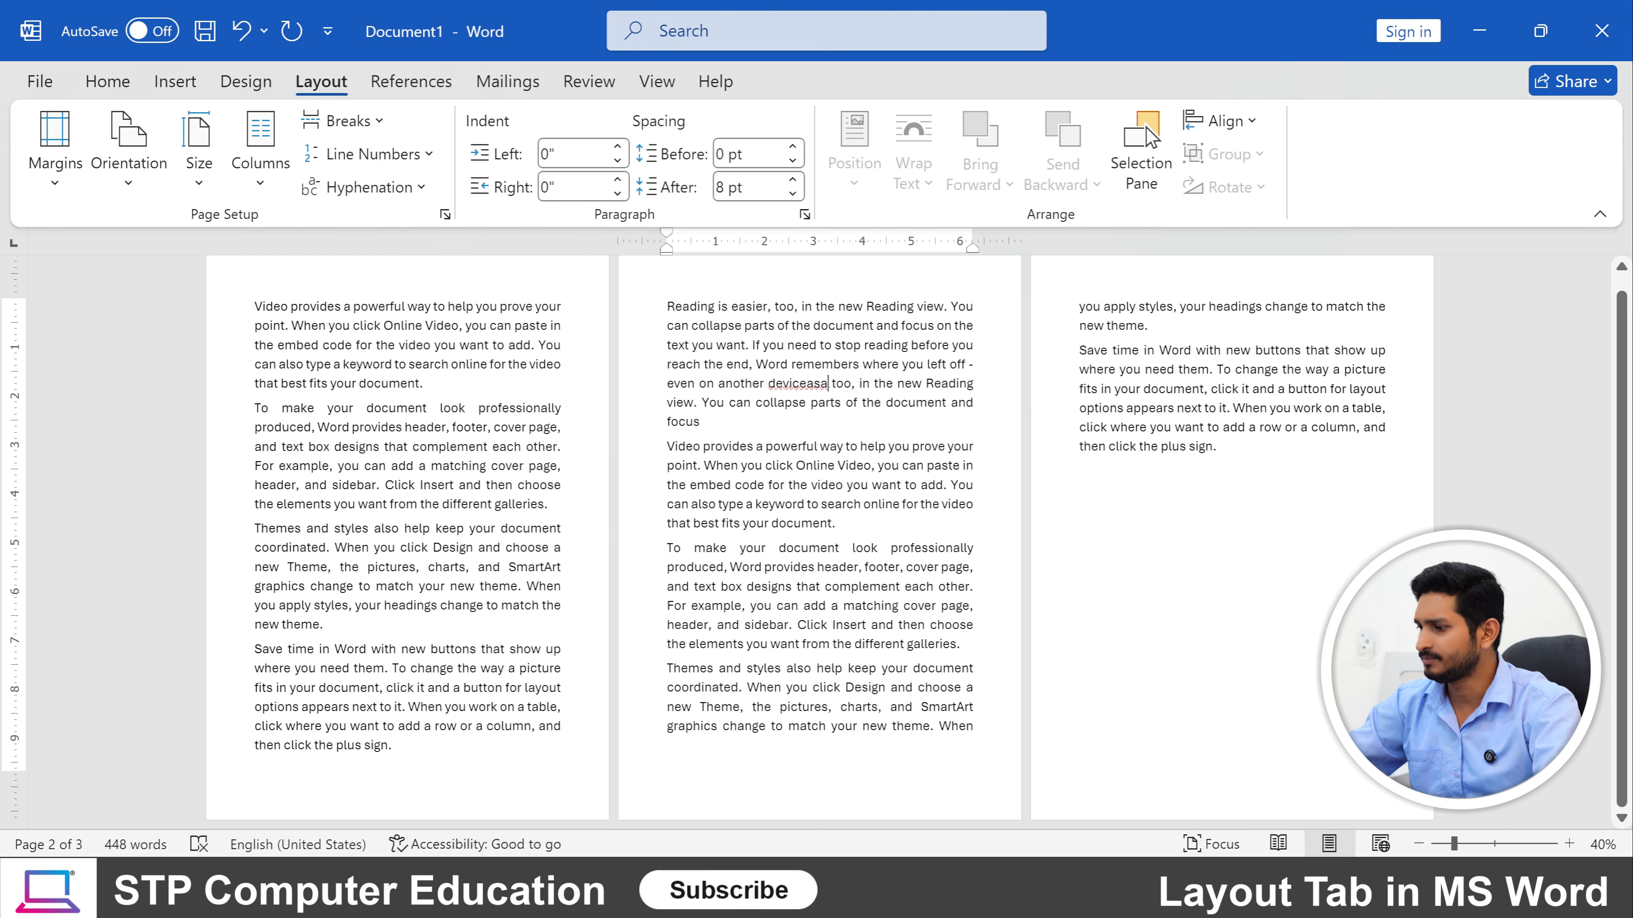
key(ctrl+z)
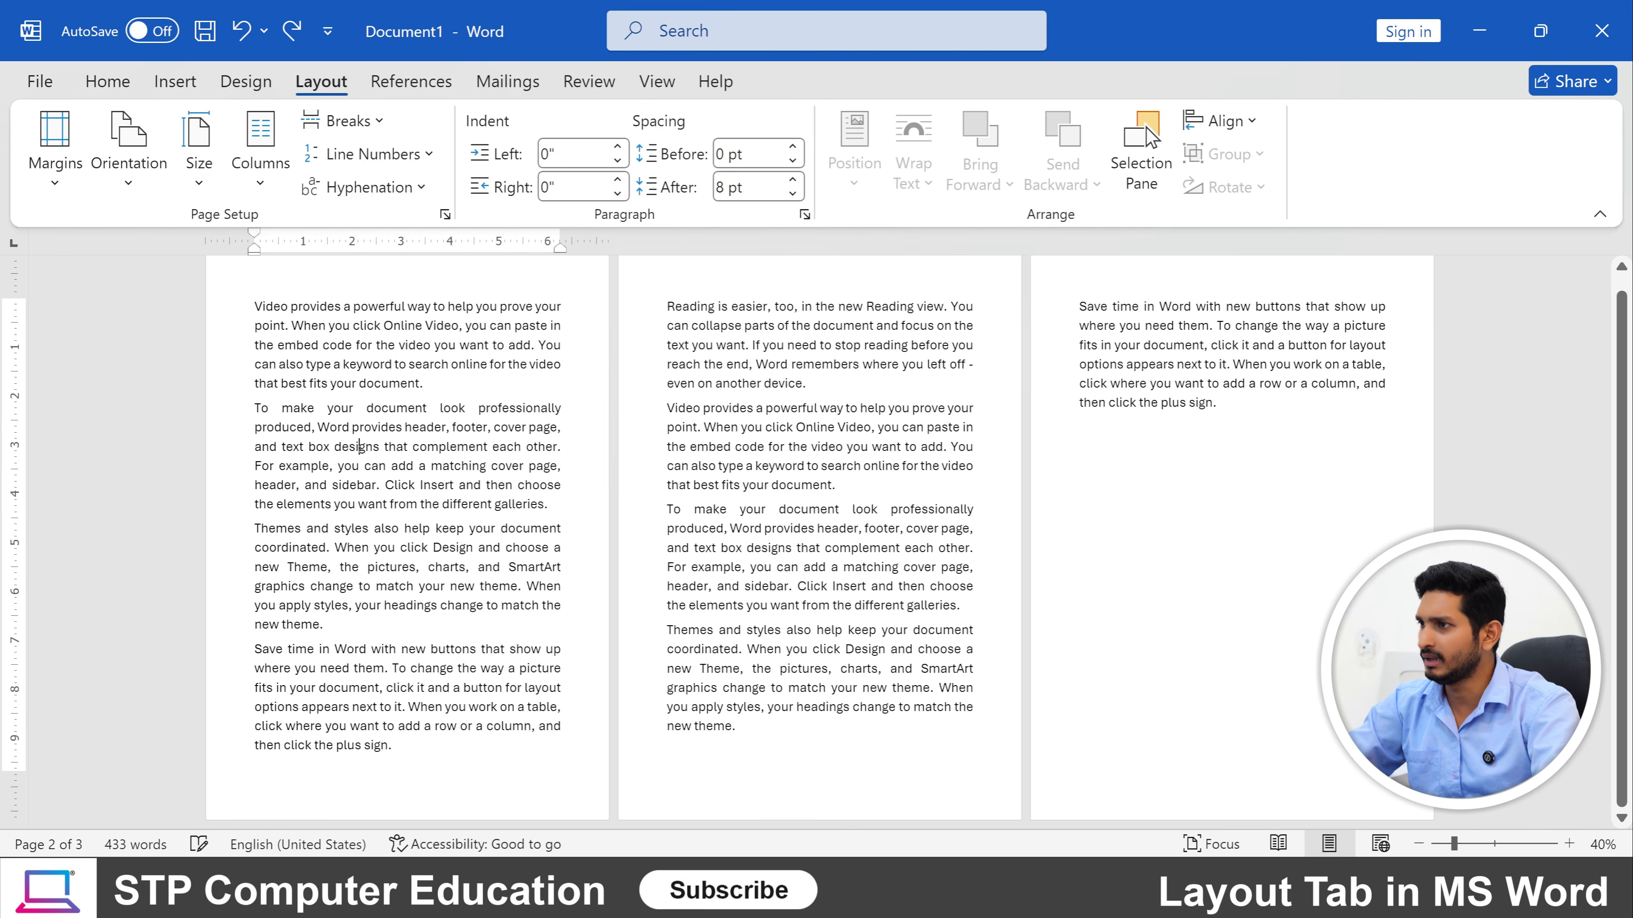
scroll(360, 461, up, 1)
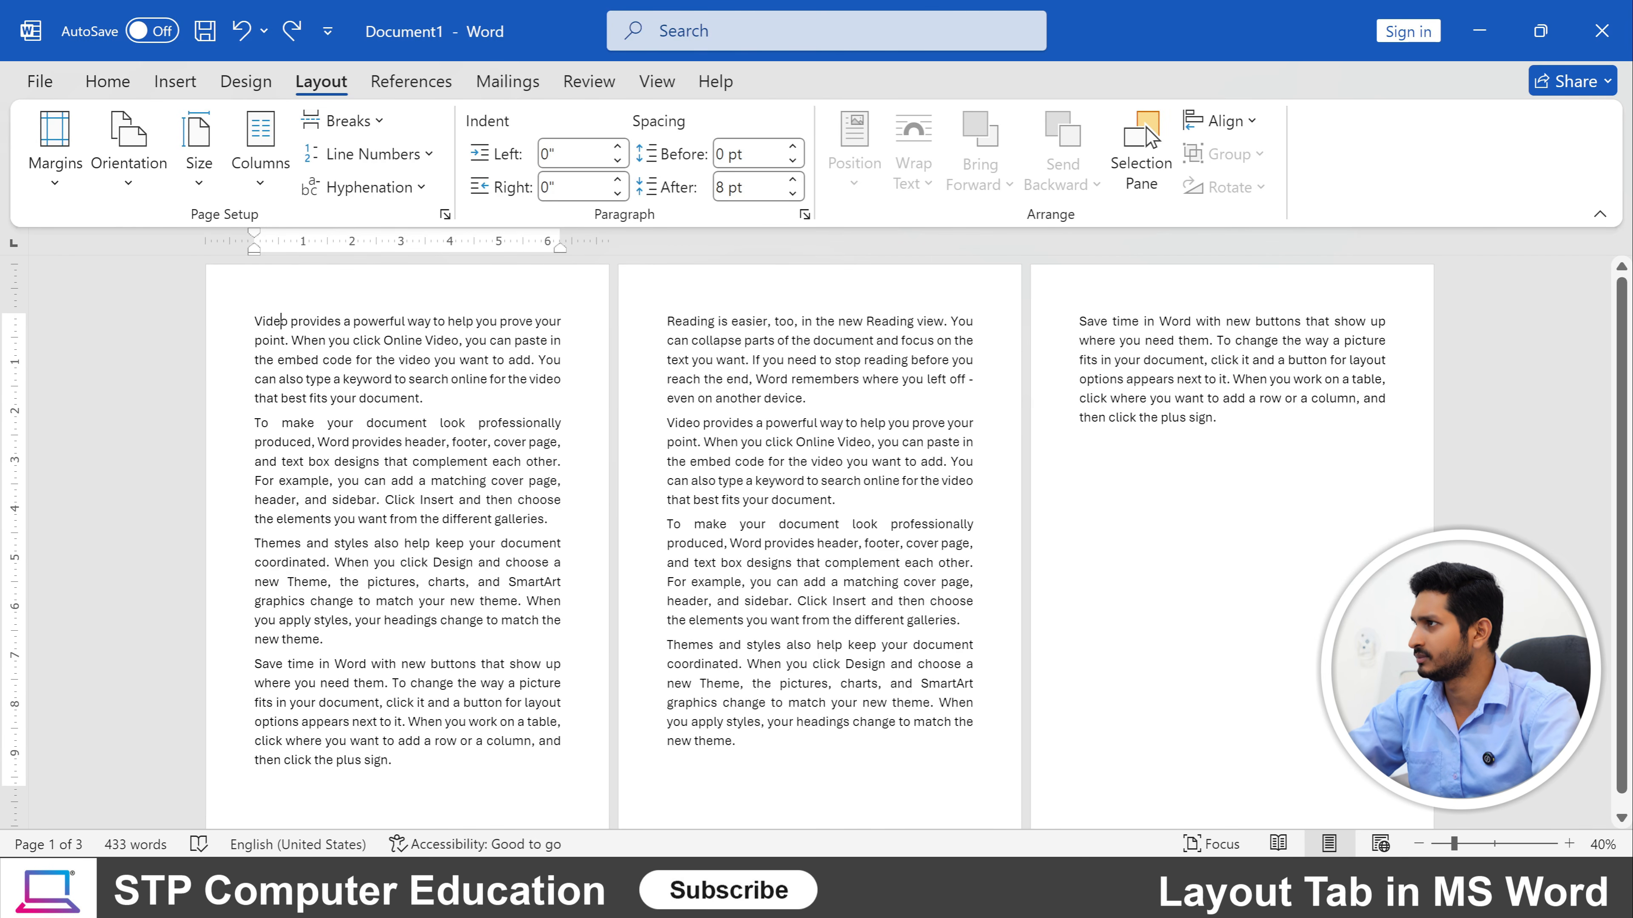
Change the document's page orientation to Landscape.
click(62, 185)
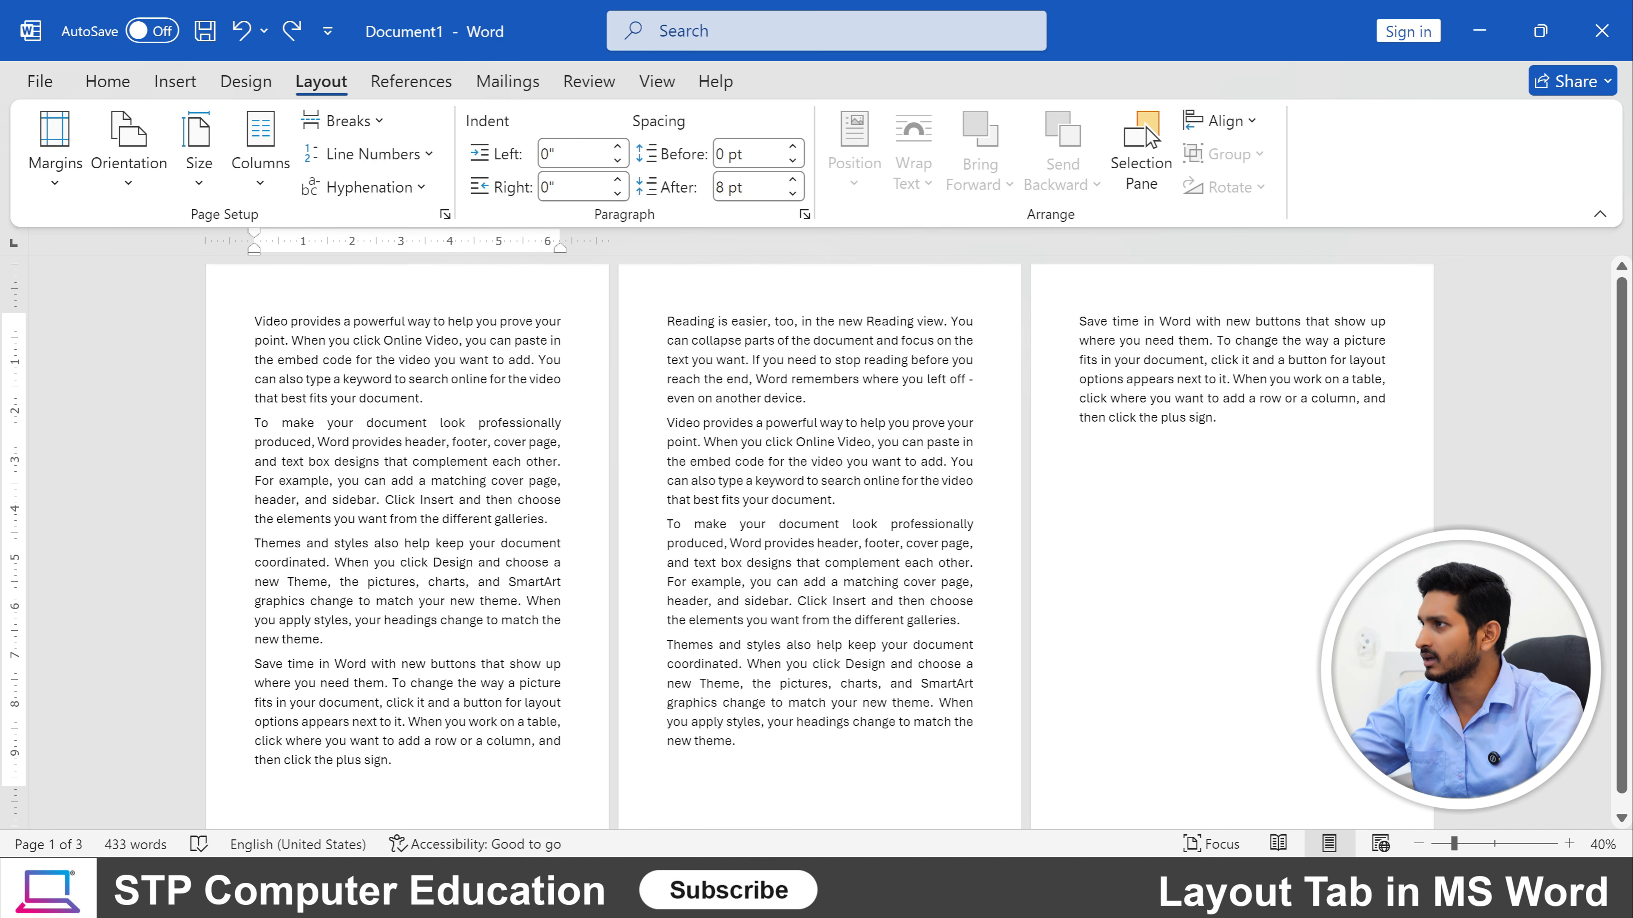
click(128, 180)
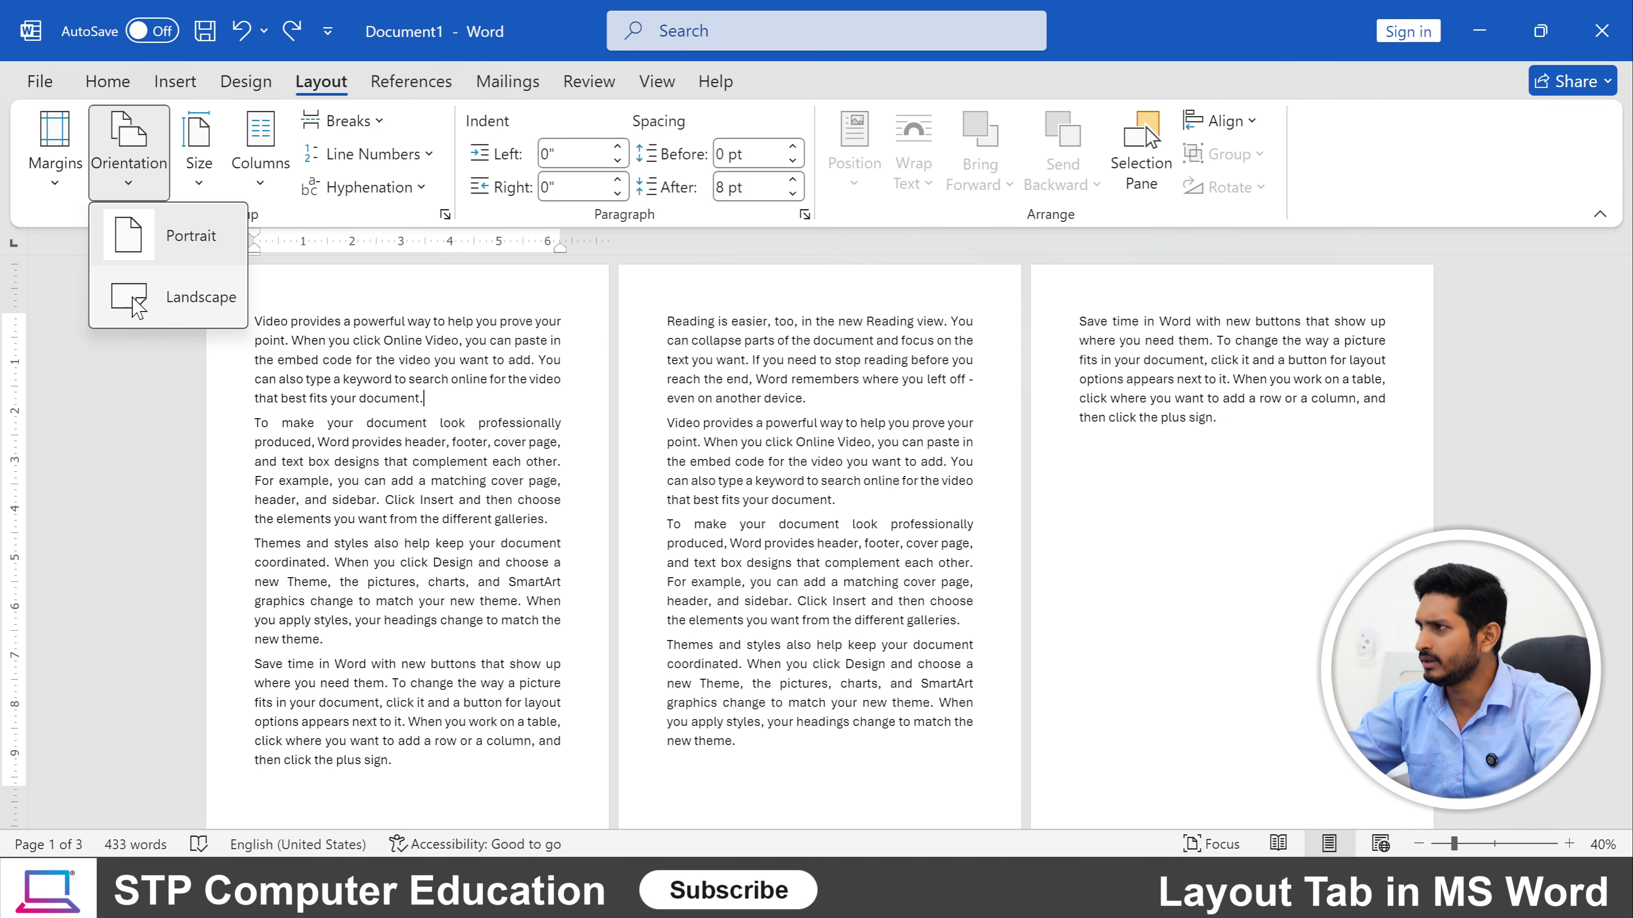
click(183, 314)
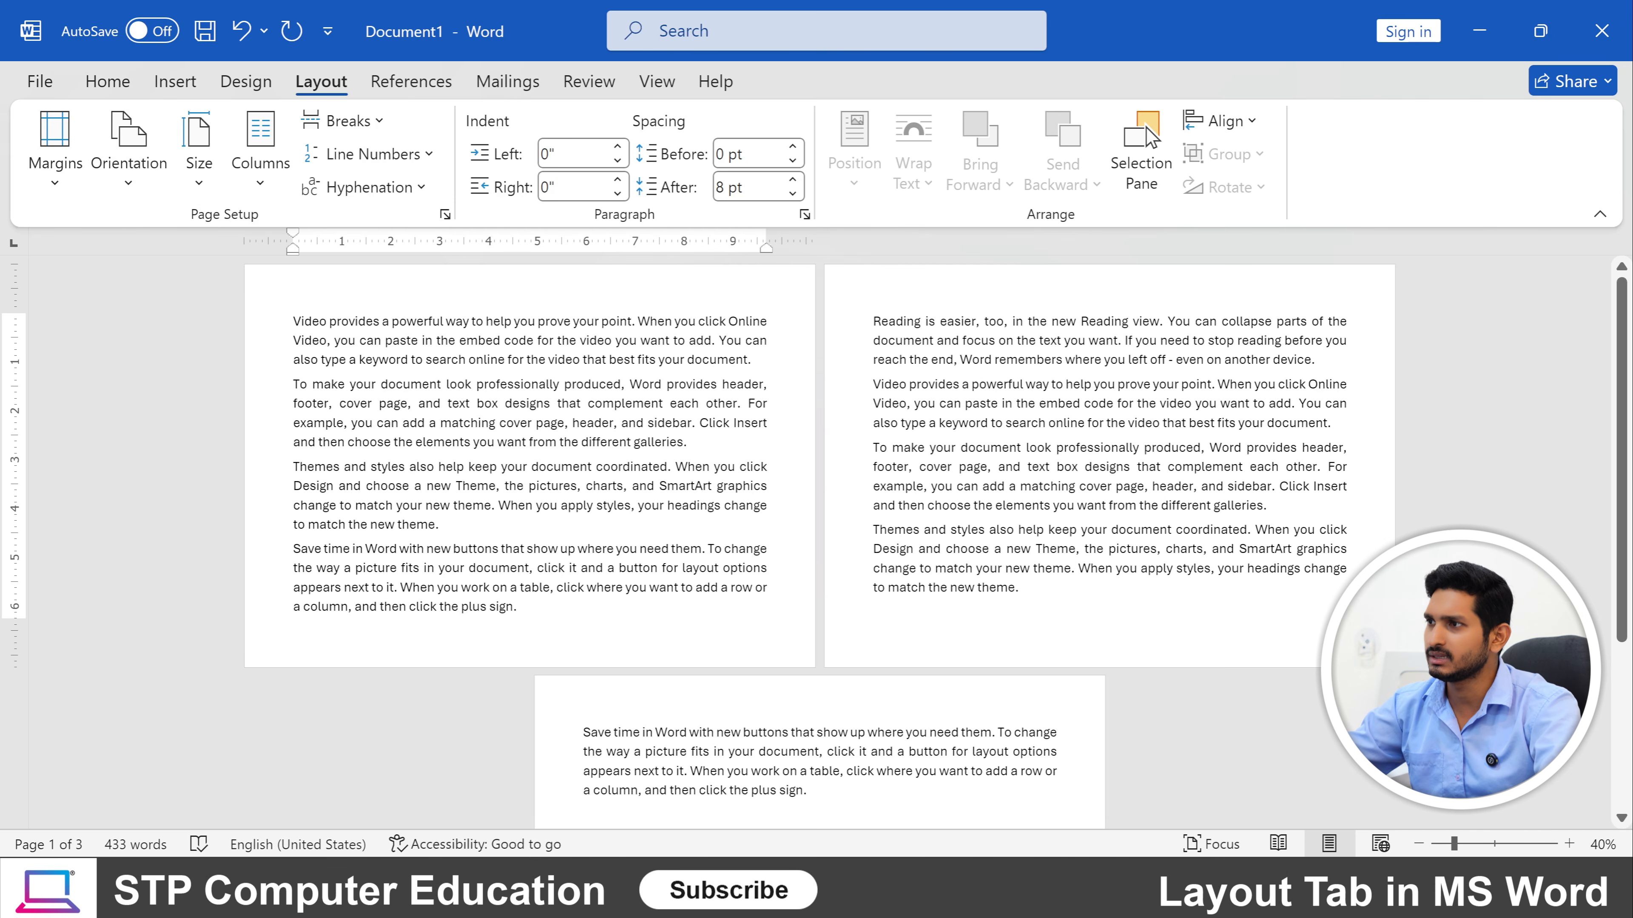
Examine how the text is laid out across the landscape pages of the document.
key(Down)
key(Down)
key(Down)
key(Down)
key(Down)
key(Down)
key(Down)
key(Down)
key(Down)
key(Down)
key(Down)
key(Down)
key(Down)
key(Down)
key(Down)
key(Down)
key(Down)
key(Down)
key(Down)
key(Down)
key(Up)
key(Up)
key(Up)
key(Up)
key(Up)
key(Up)
key(Up)
key(Up)
key(Up)
key(Up)
key(Up)
key(Up)
key(Up)
key(Up)
key(Up)
key(Up)
key(Up)
key(Up)
key(Up)
key(Up)
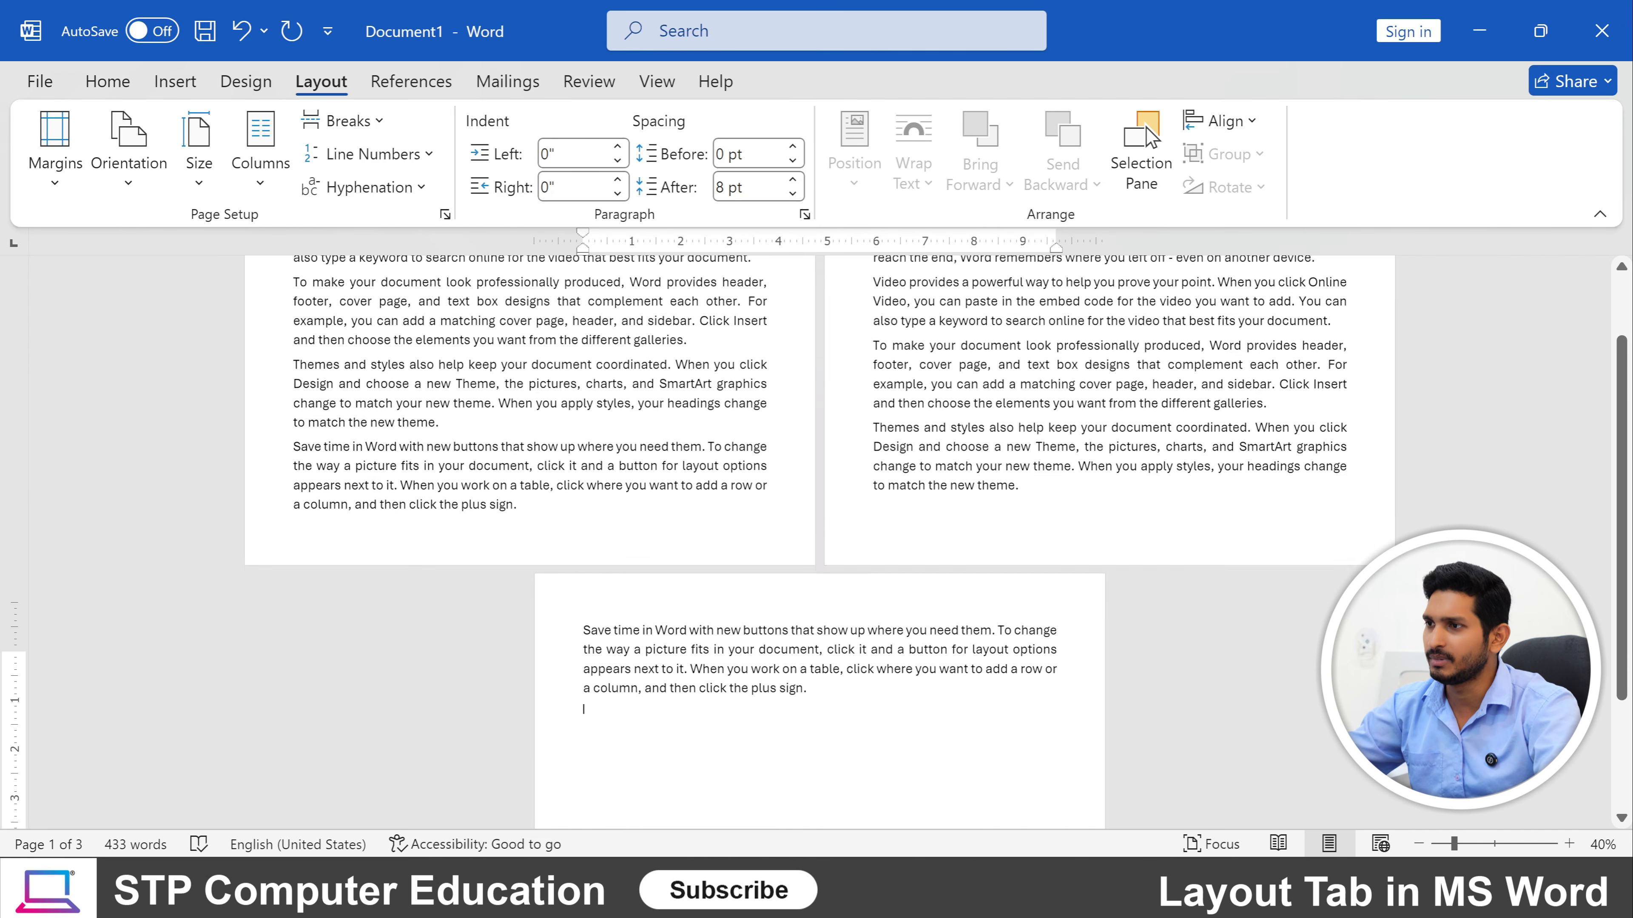
Return the page orientation to Portrait and set the paper size to Letter, 8.5" x 11".
click(139, 190)
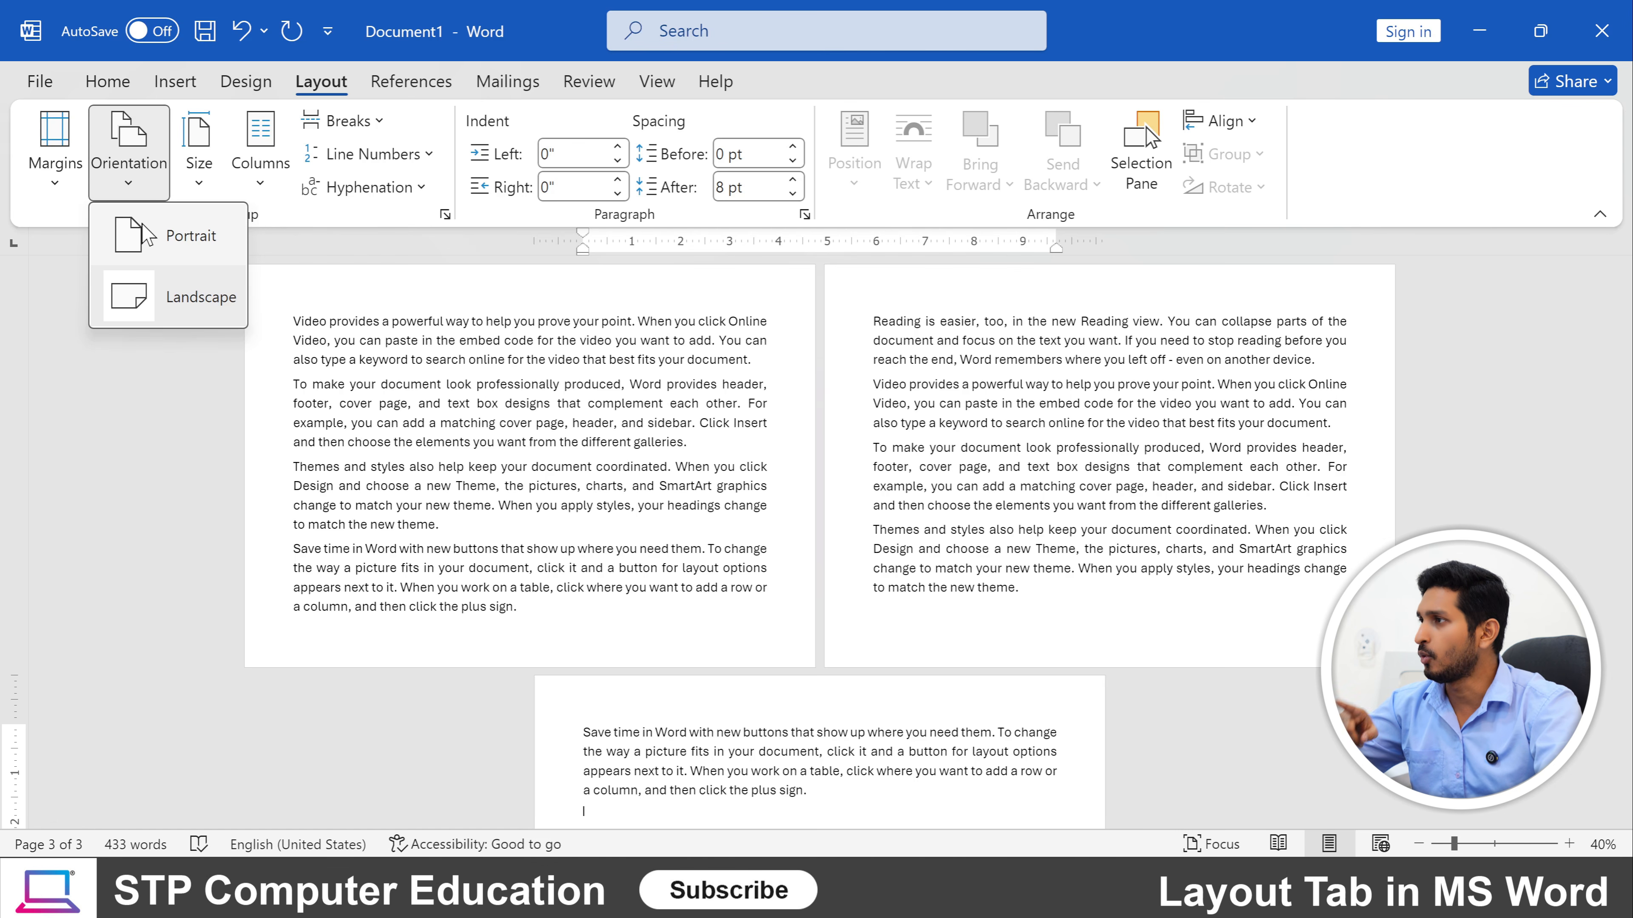
click(161, 299)
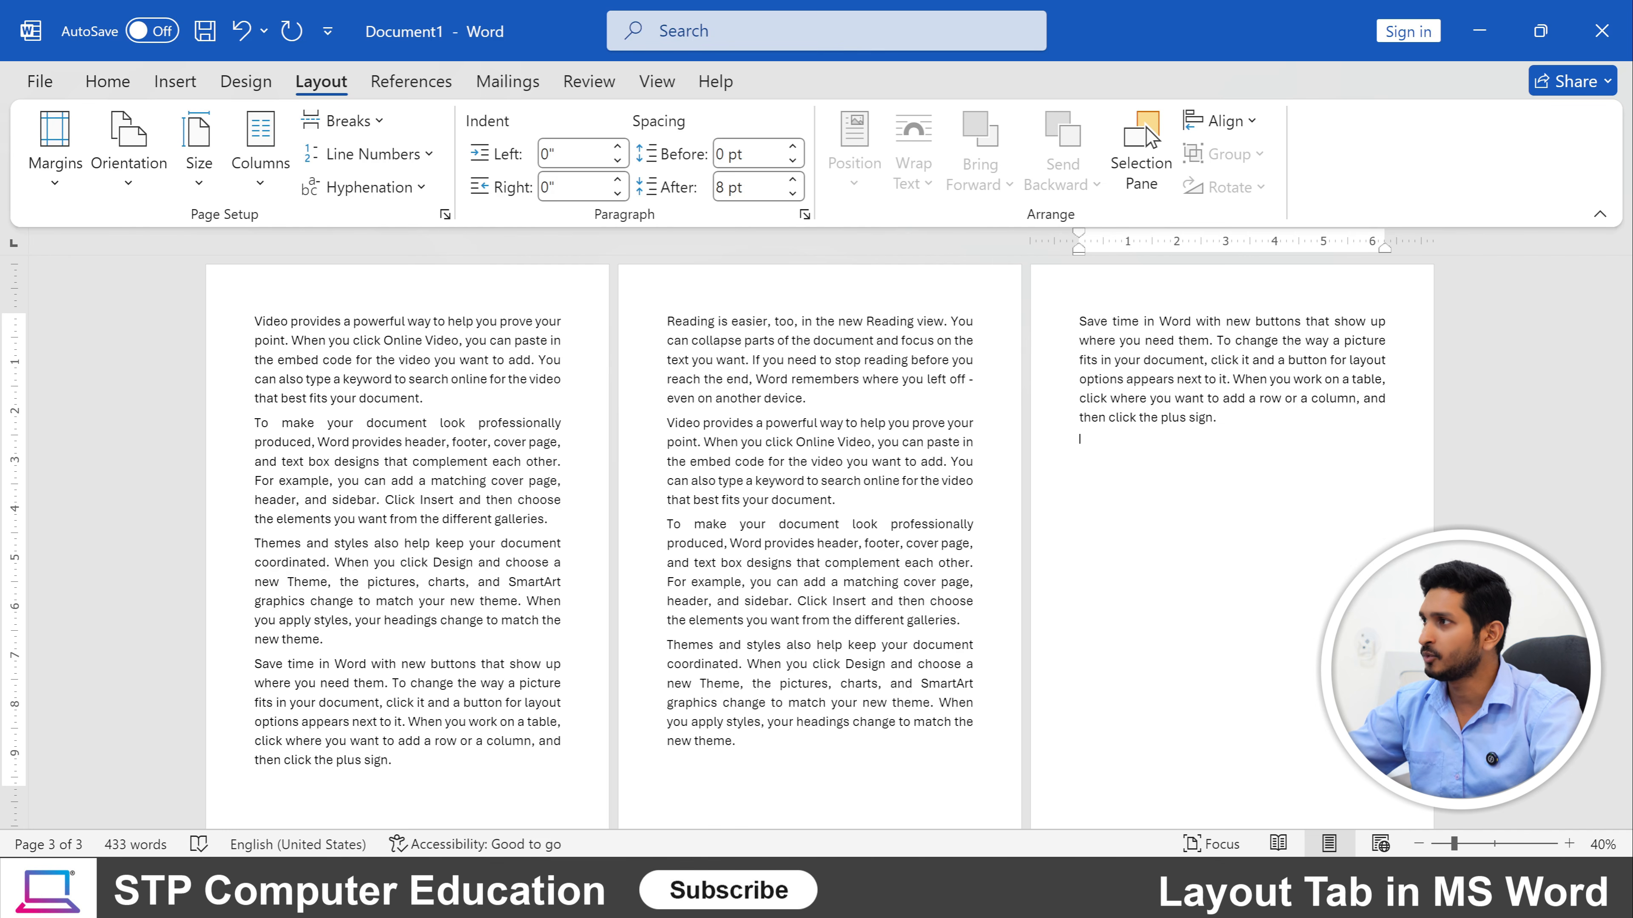
click(200, 183)
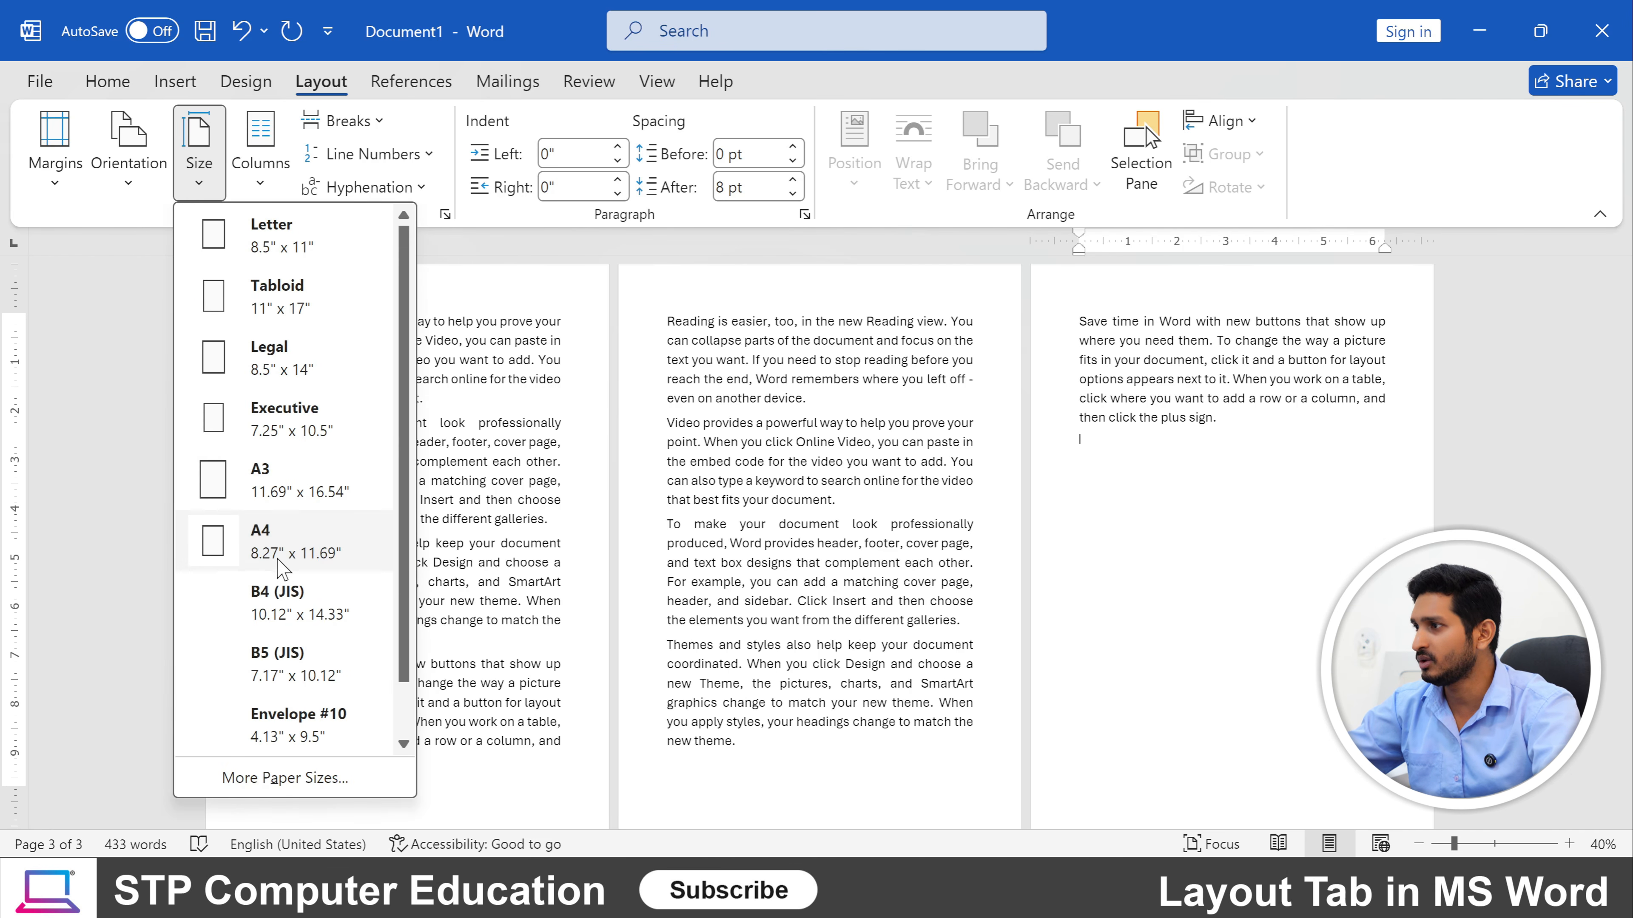
click(276, 251)
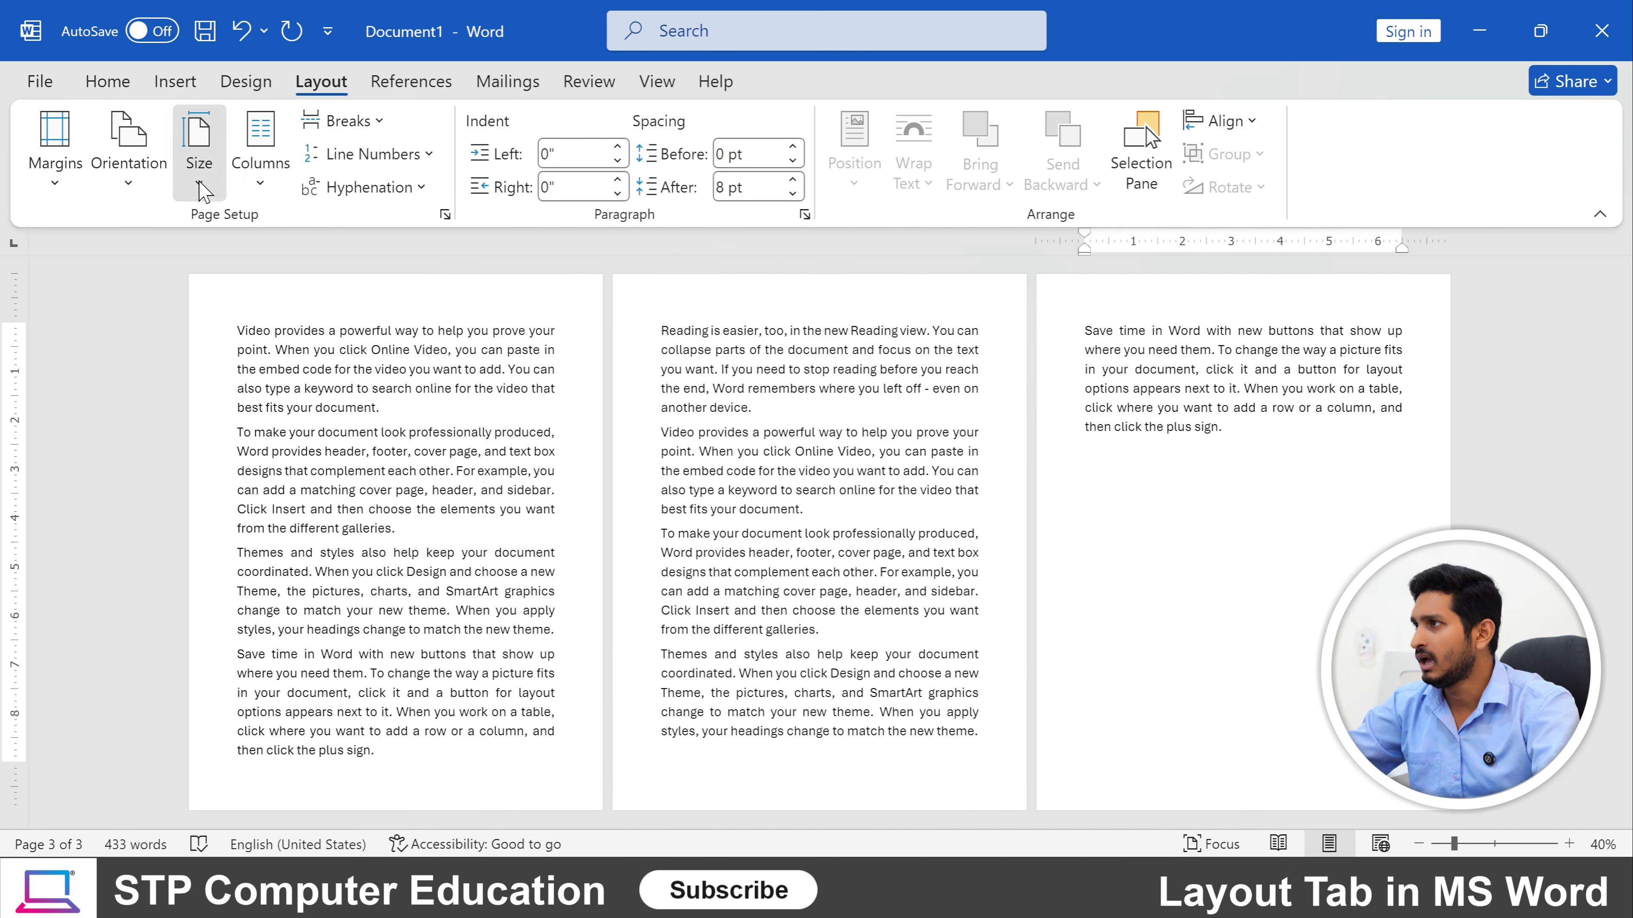
Review the available paper sizes, choose Custom size in the full paper settings, and close the settings without applying.
click(199, 150)
scroll(291, 652, down, 1)
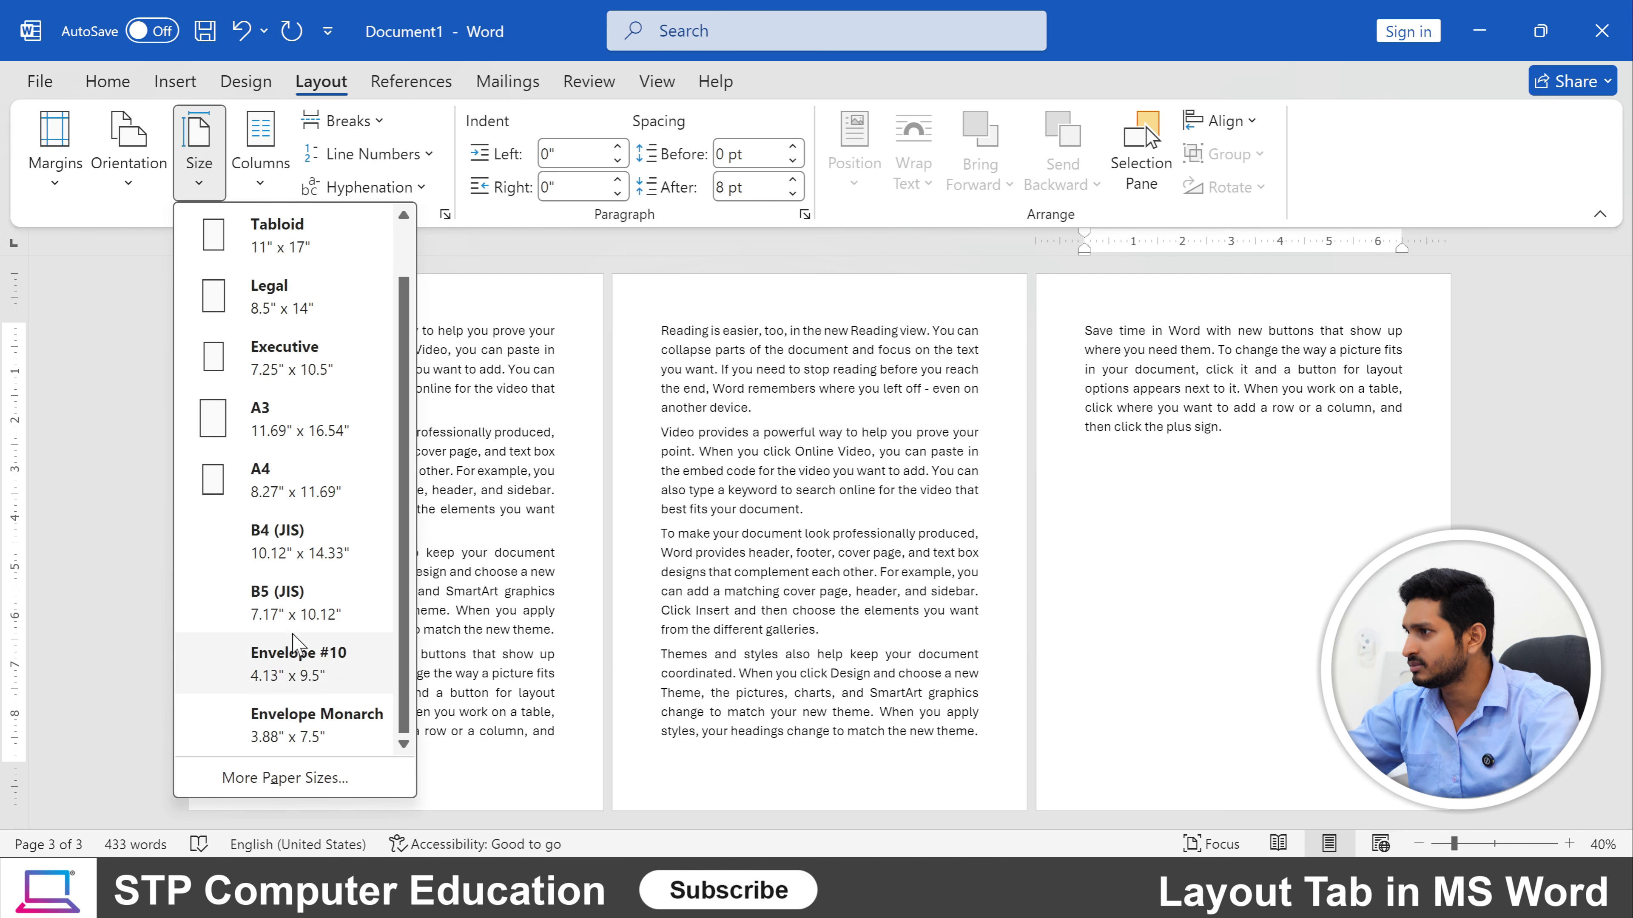
scroll(293, 618, up, 1)
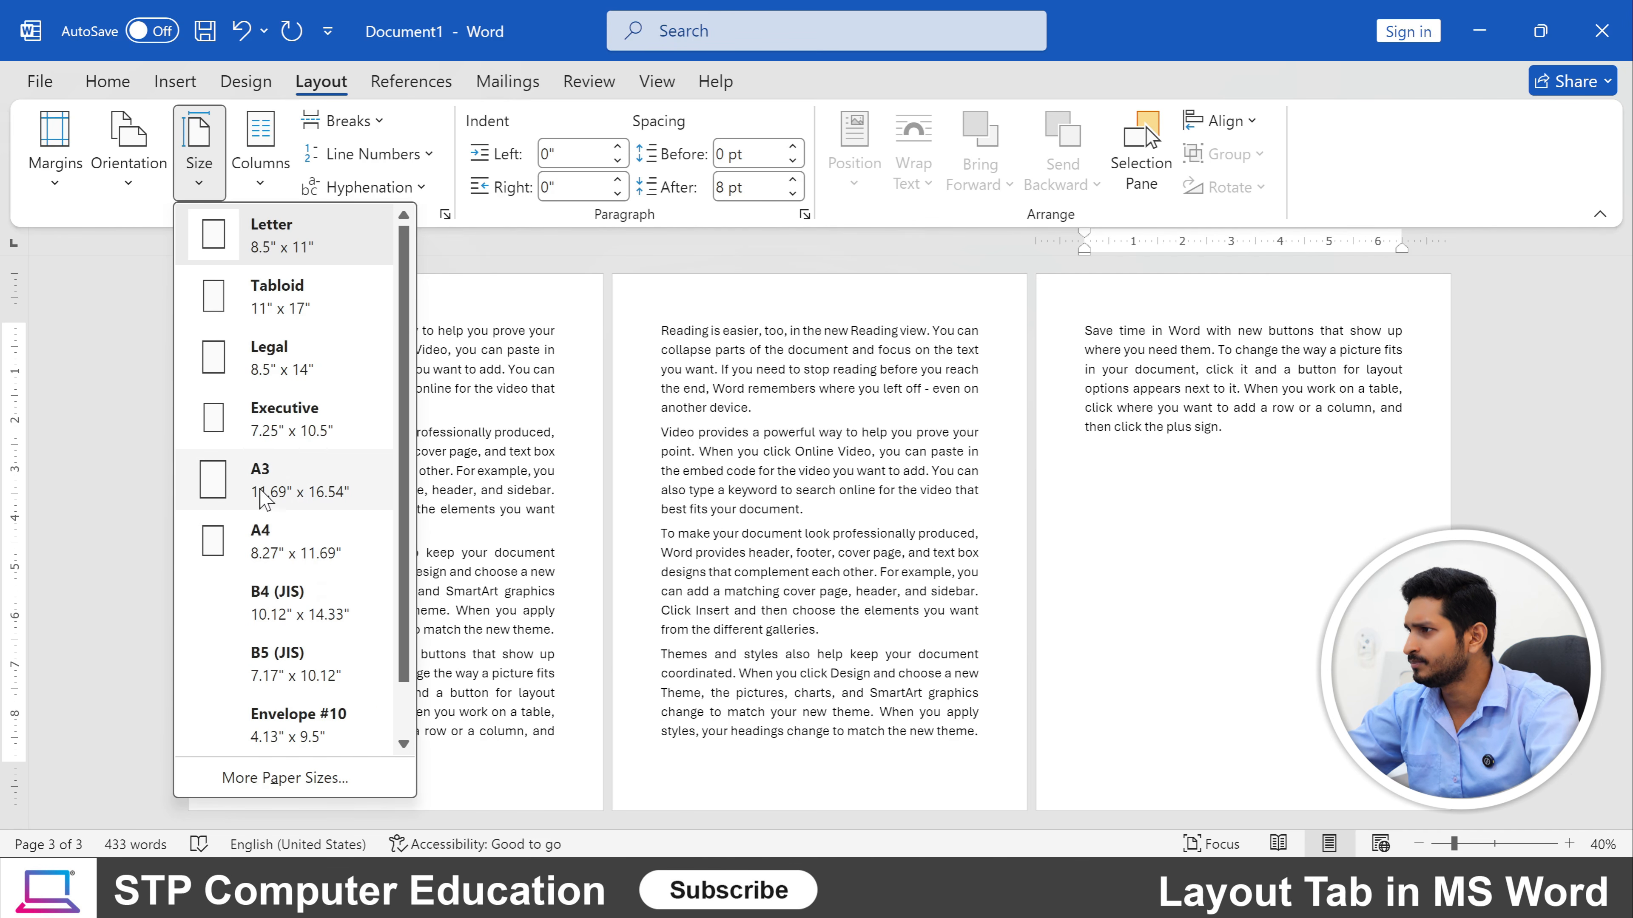
scroll(295, 540, down, 1)
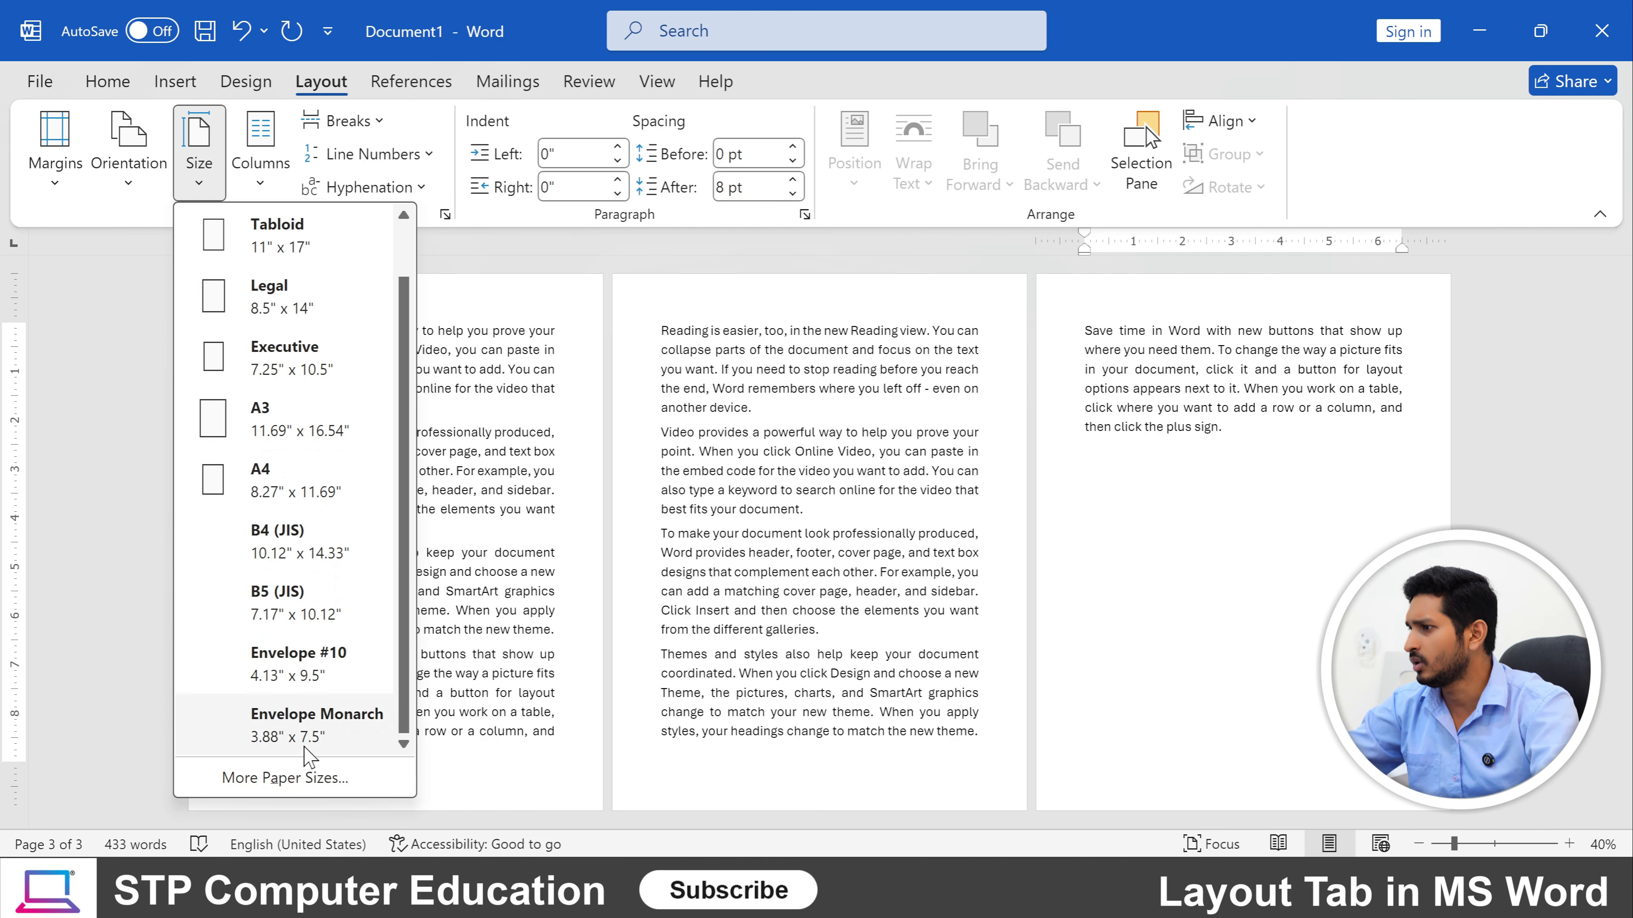
click(281, 786)
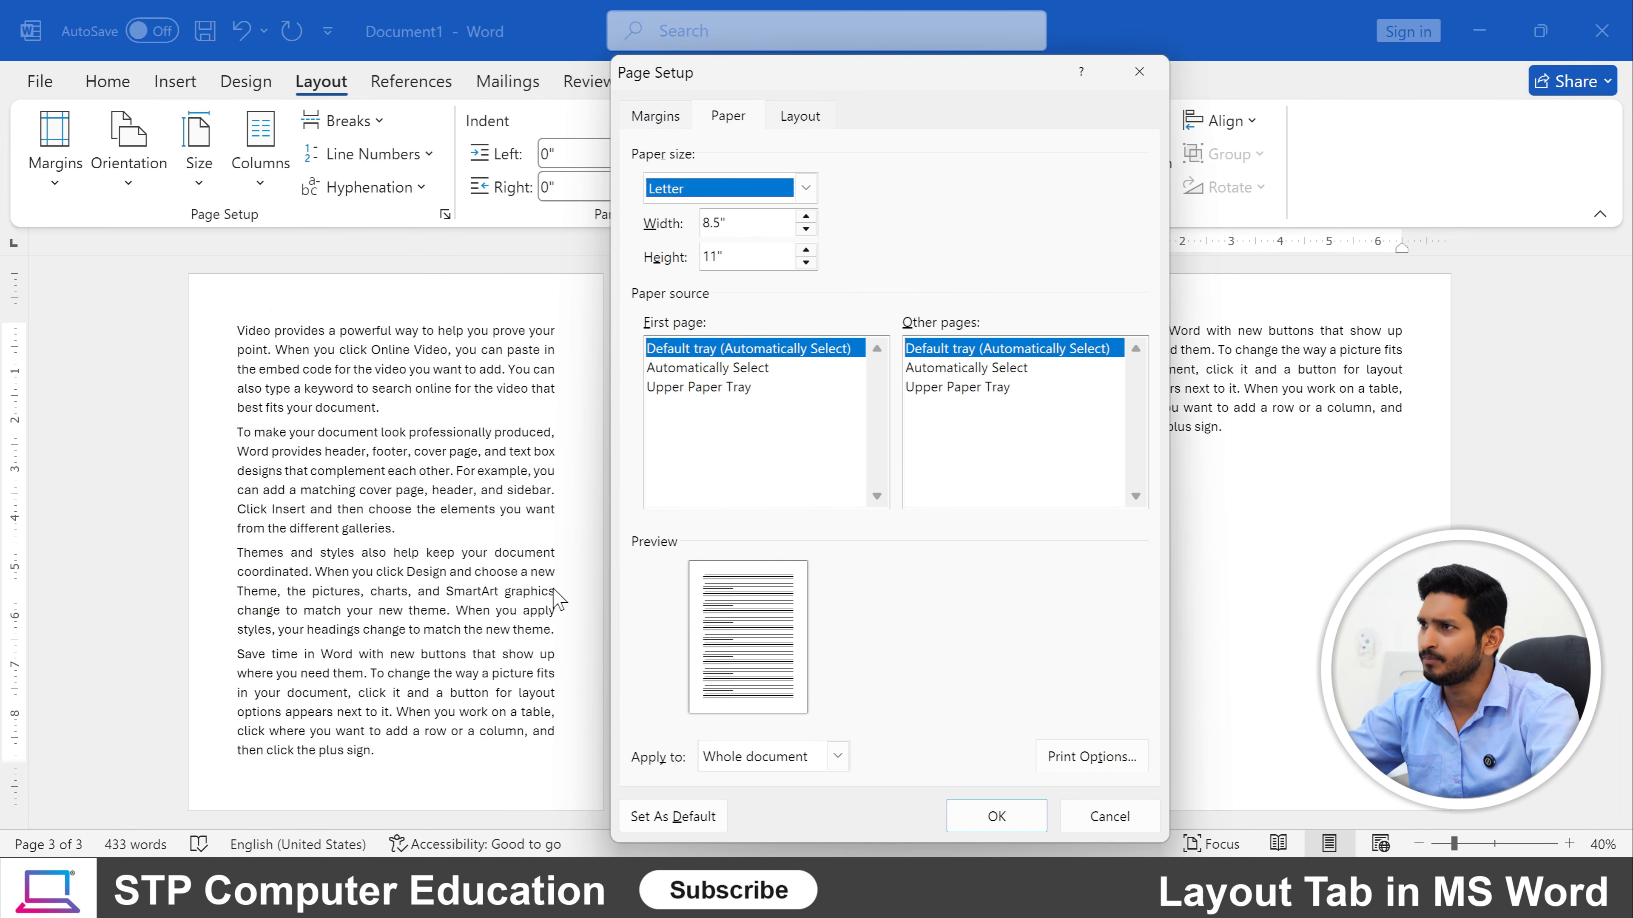
click(806, 192)
scroll(720, 273, down, 3)
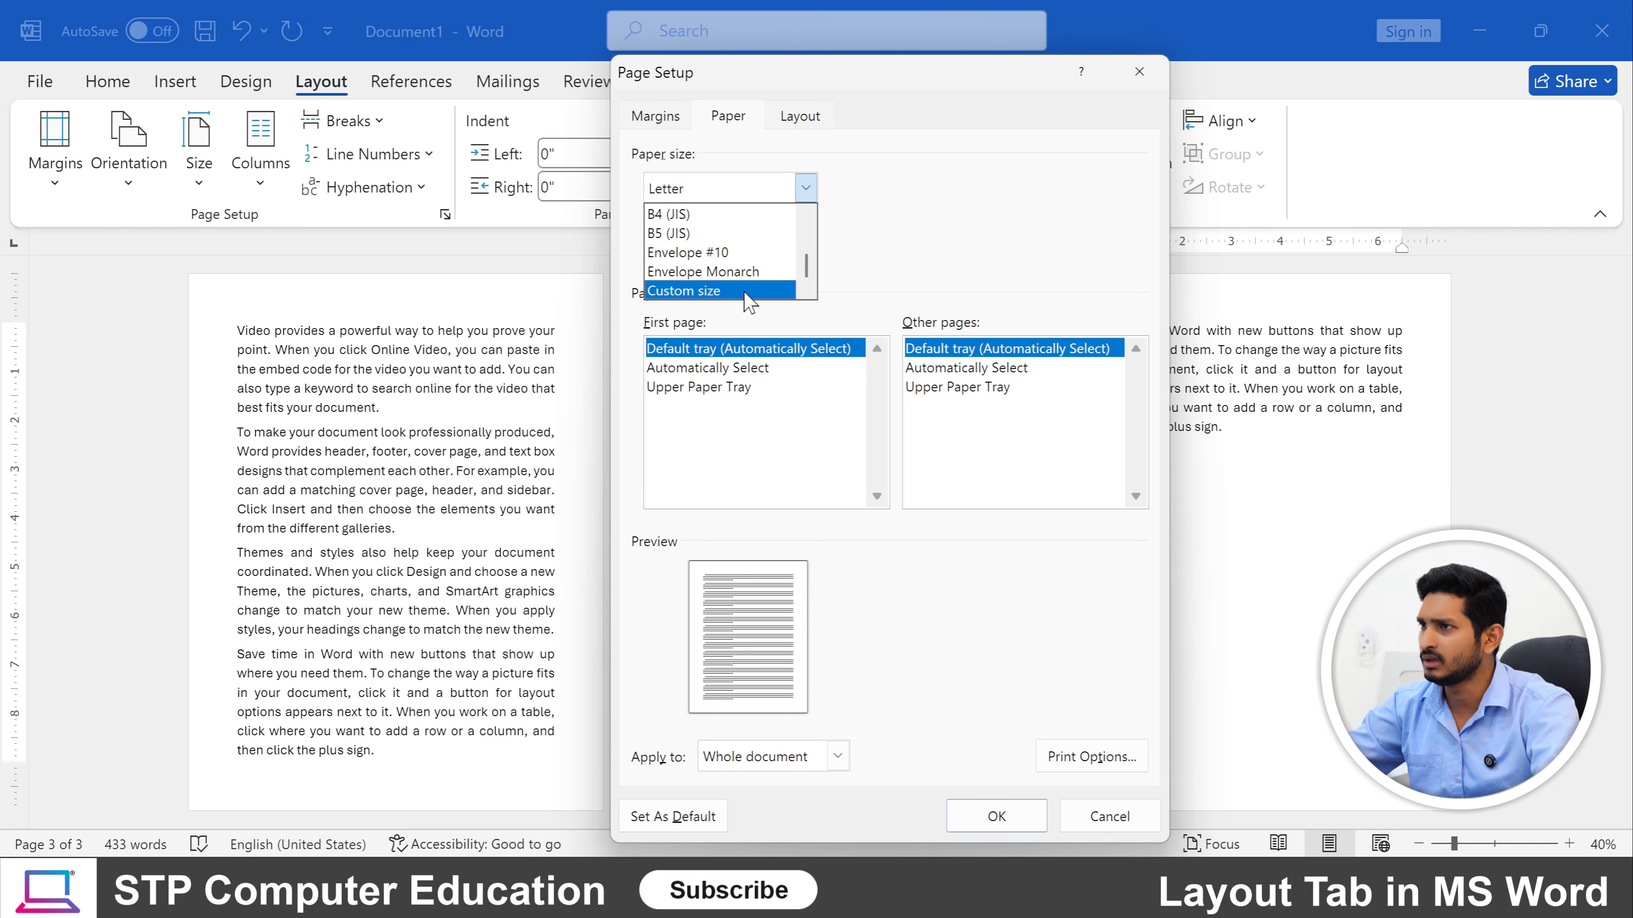
click(746, 293)
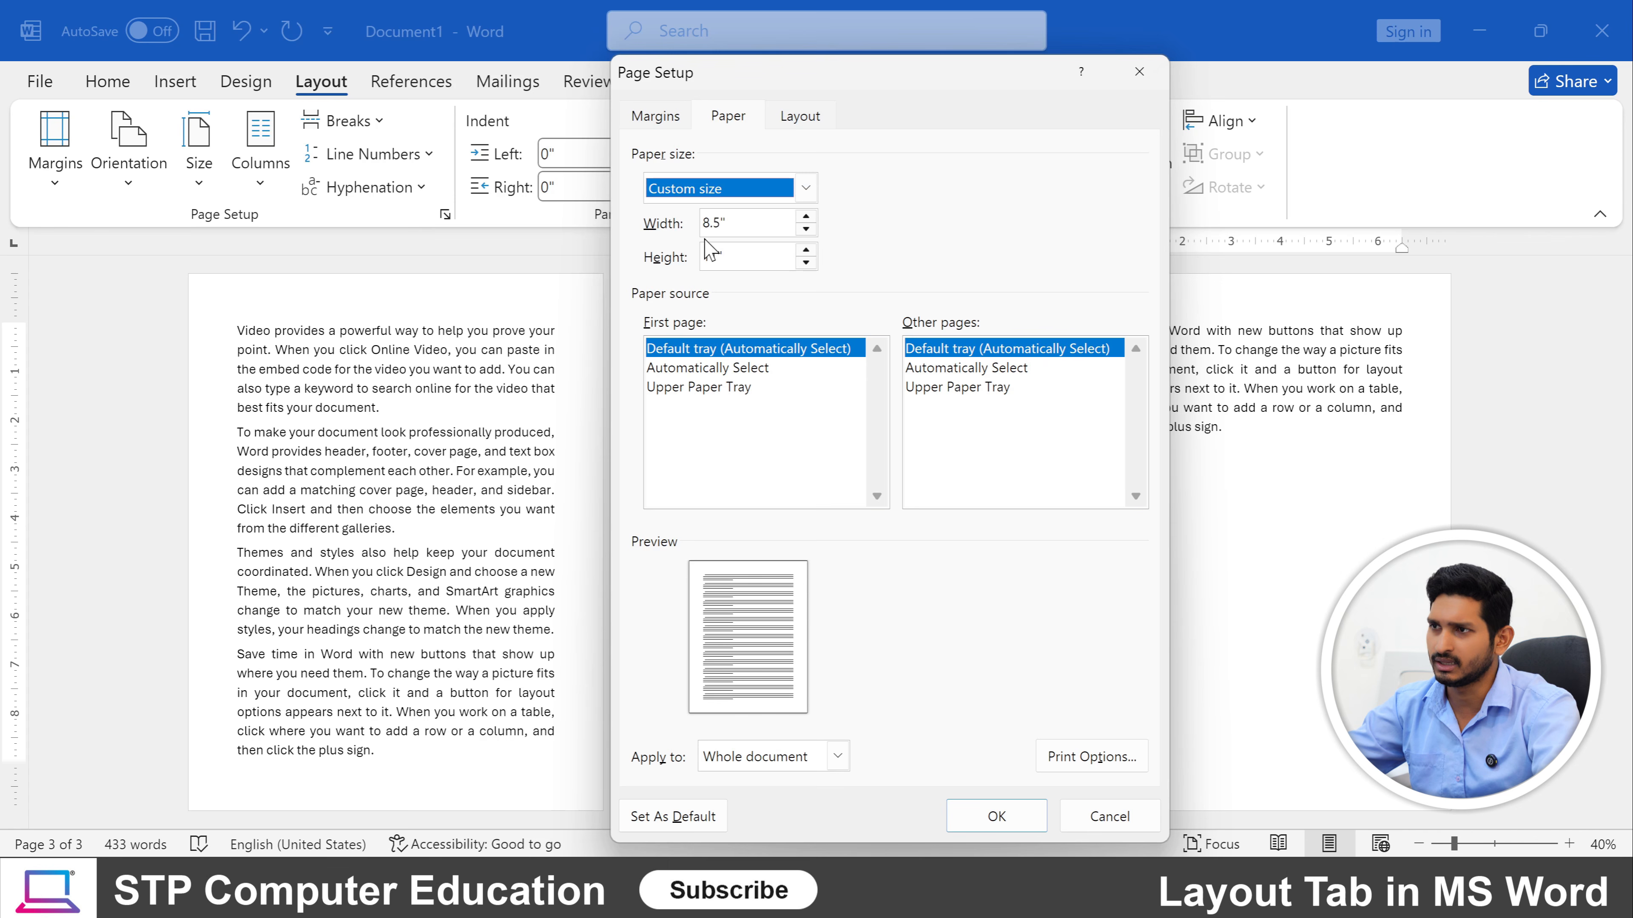
click(1164, 67)
Set the paper size to Legal, 8.5" x 14", and look over the pages.
click(198, 148)
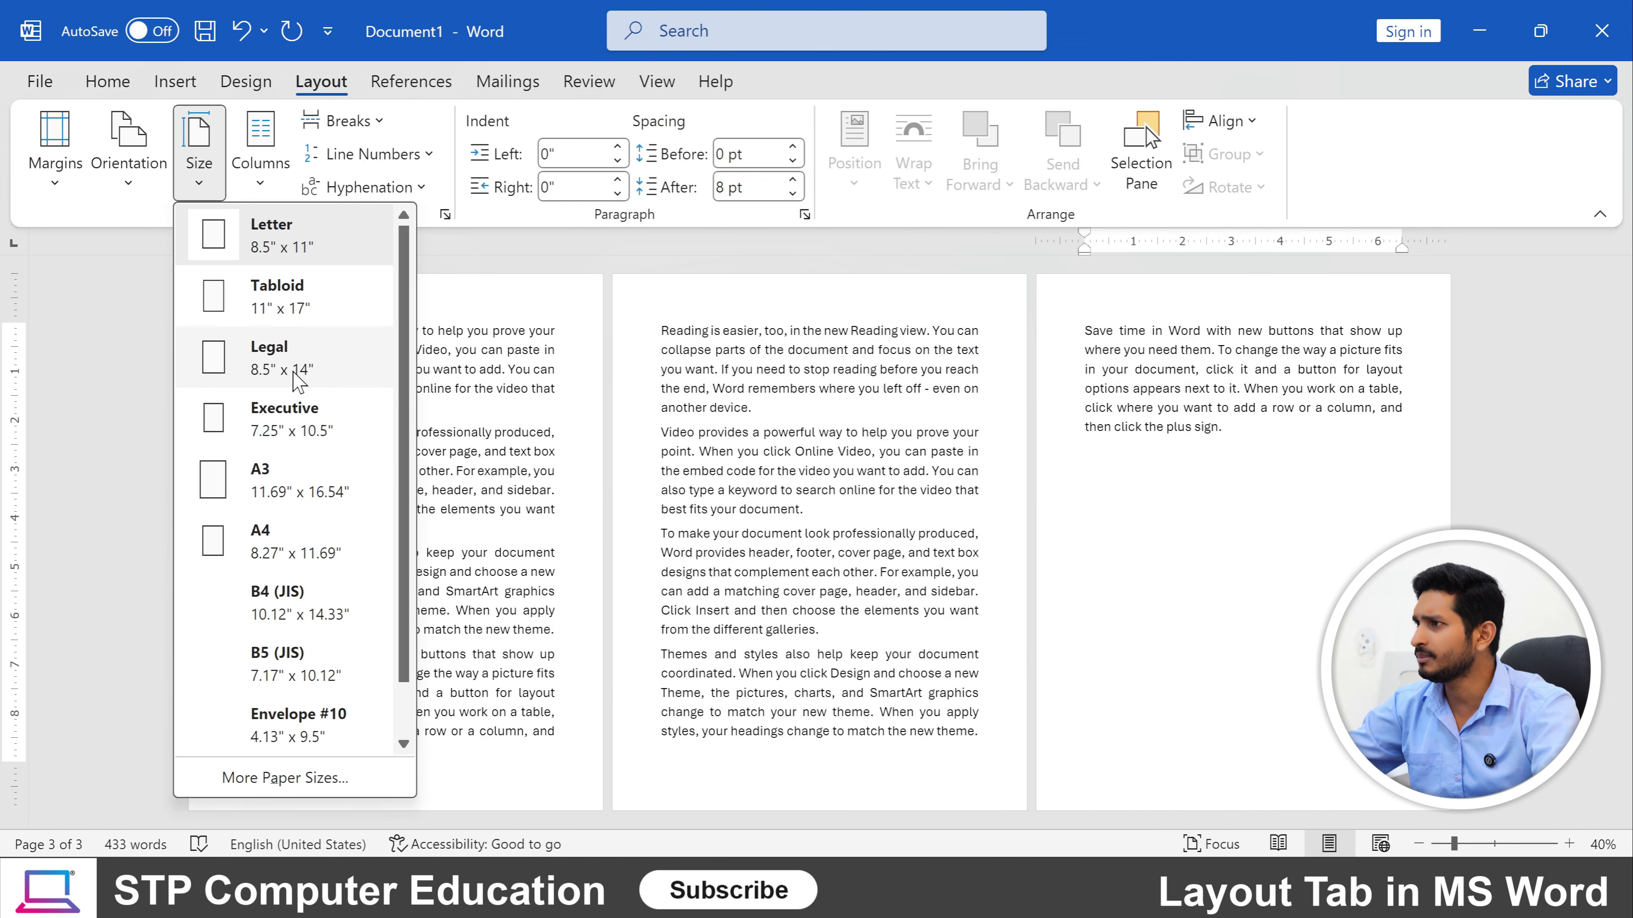
click(283, 358)
scroll(816, 541, down, 5)
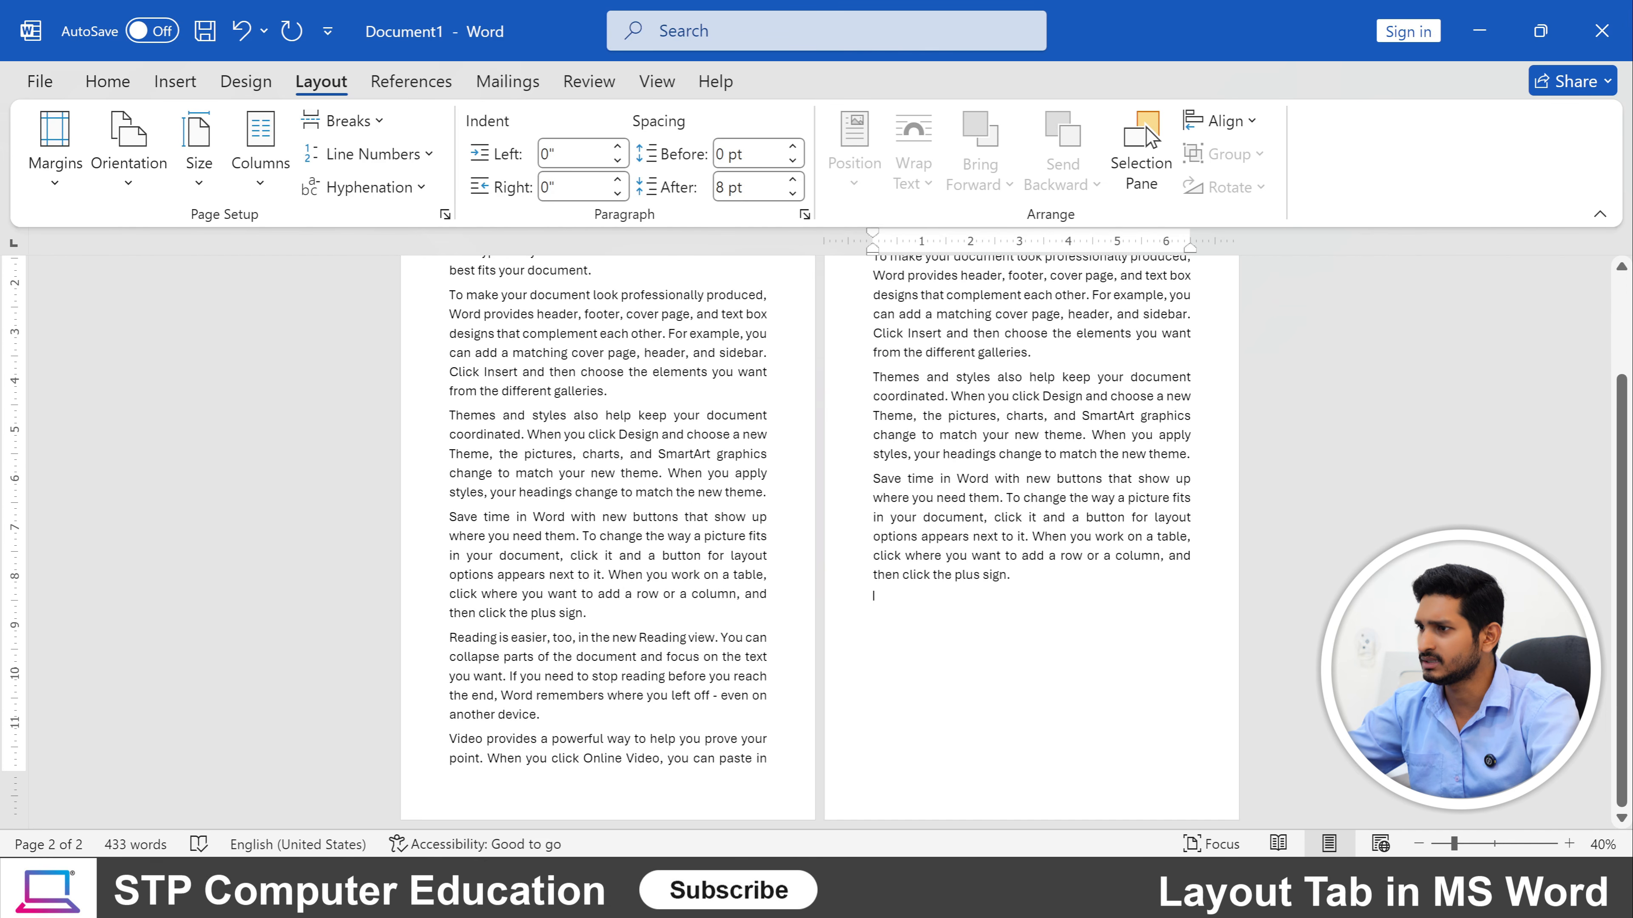
scroll(817, 541, up, 2)
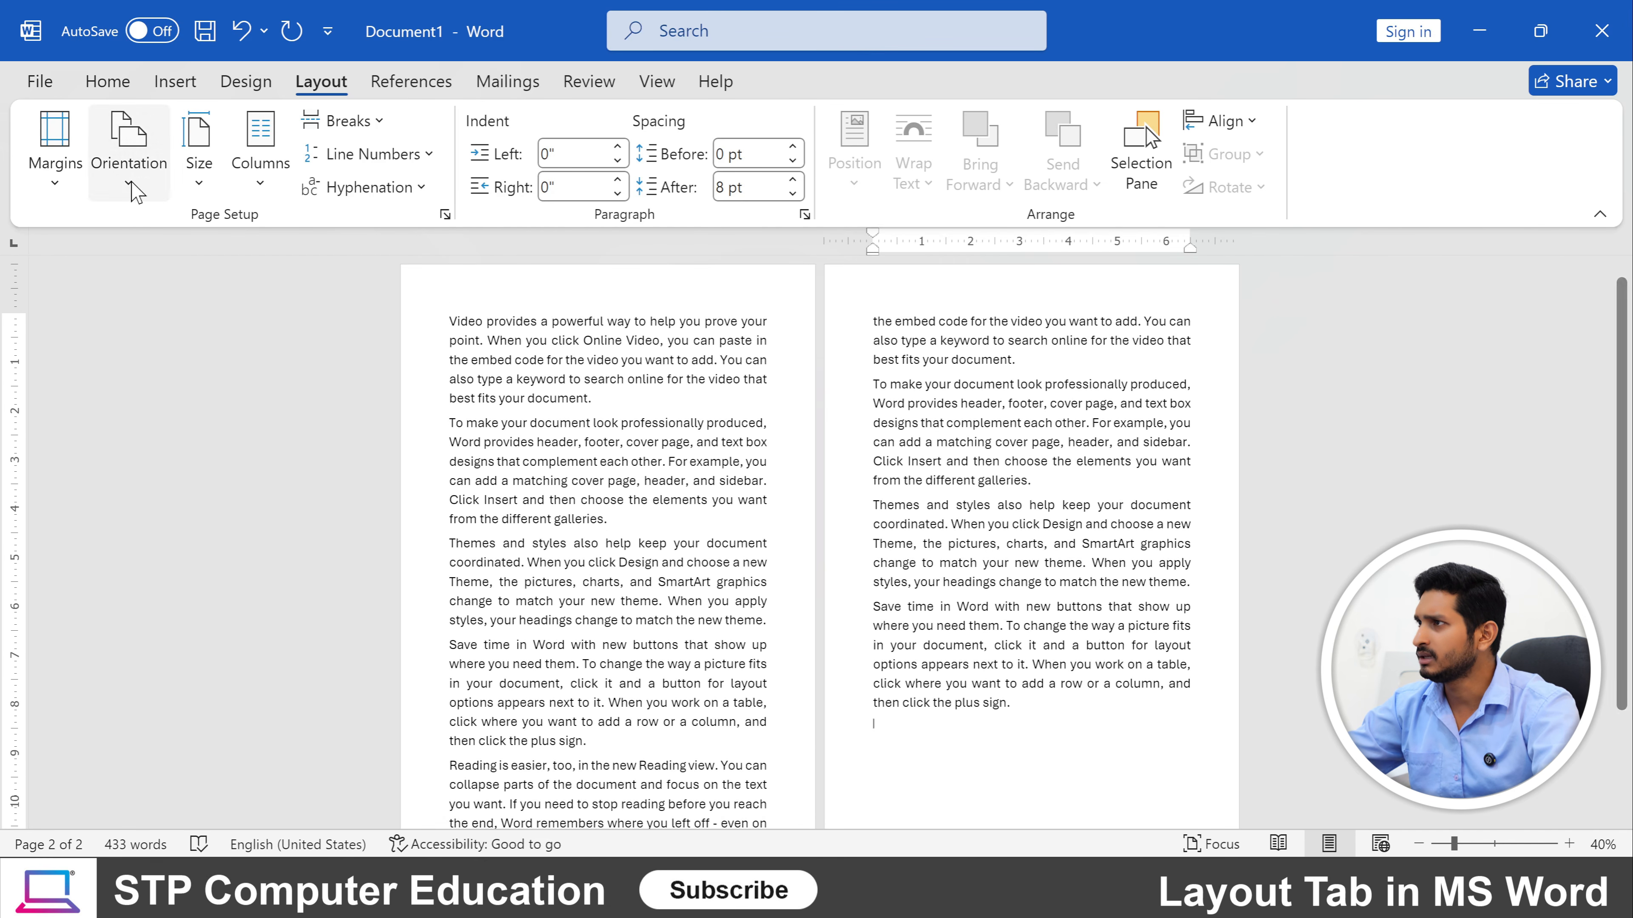
Set the paper size to A3, 11.69" x 16.54", and view the whole page.
click(213, 184)
click(283, 489)
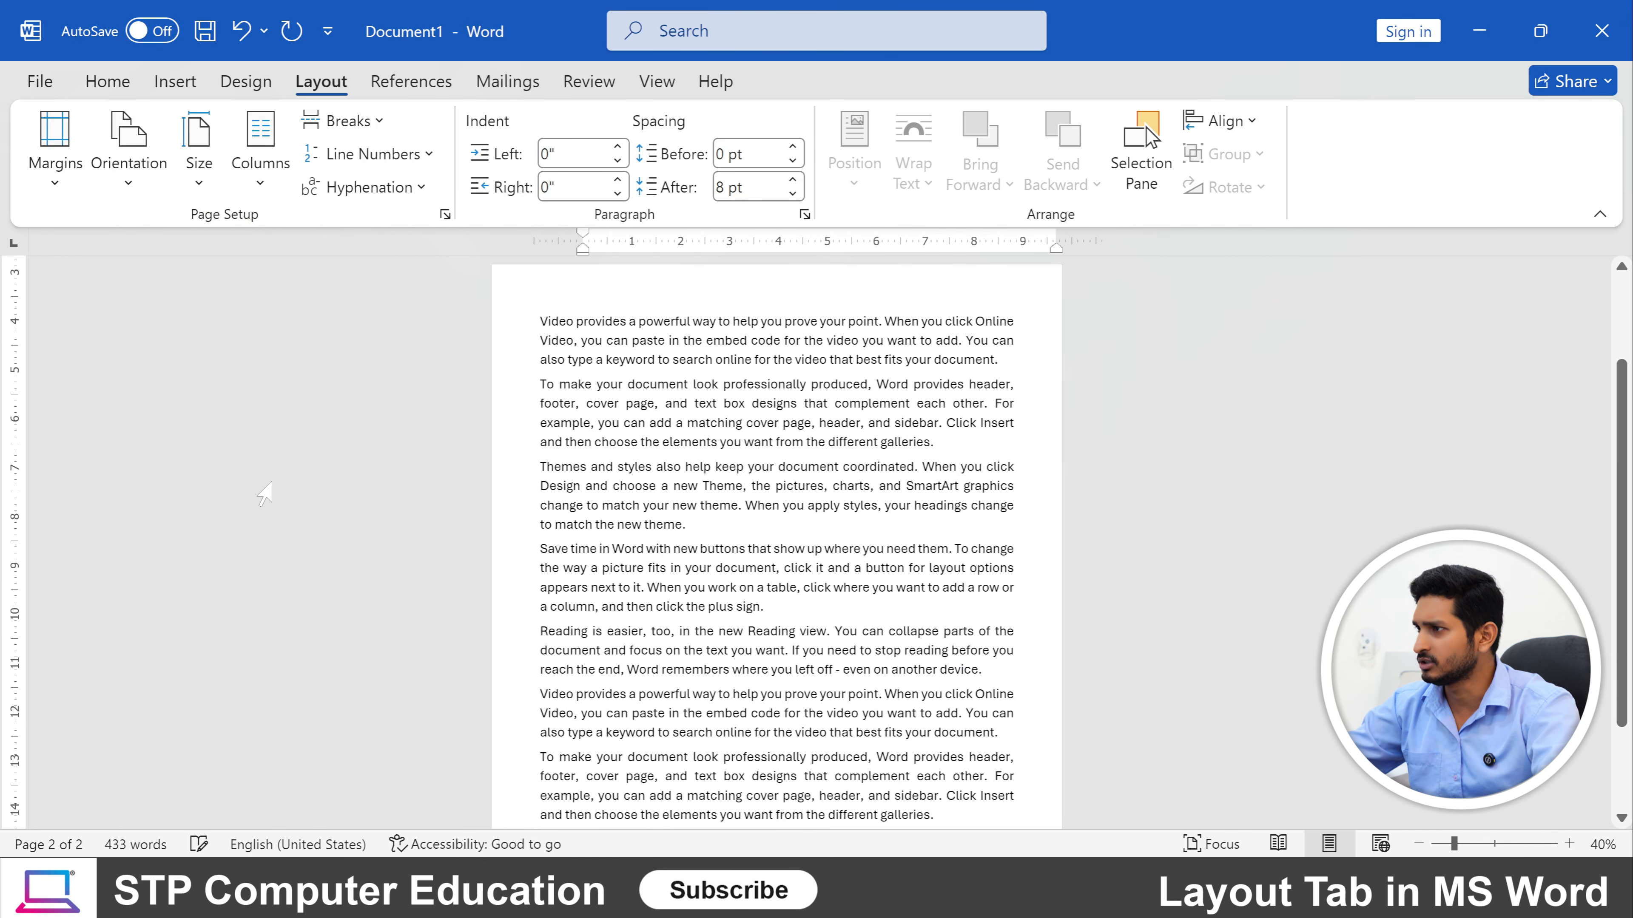
scroll(819, 540, down, 1)
scroll(819, 541, up, 7)
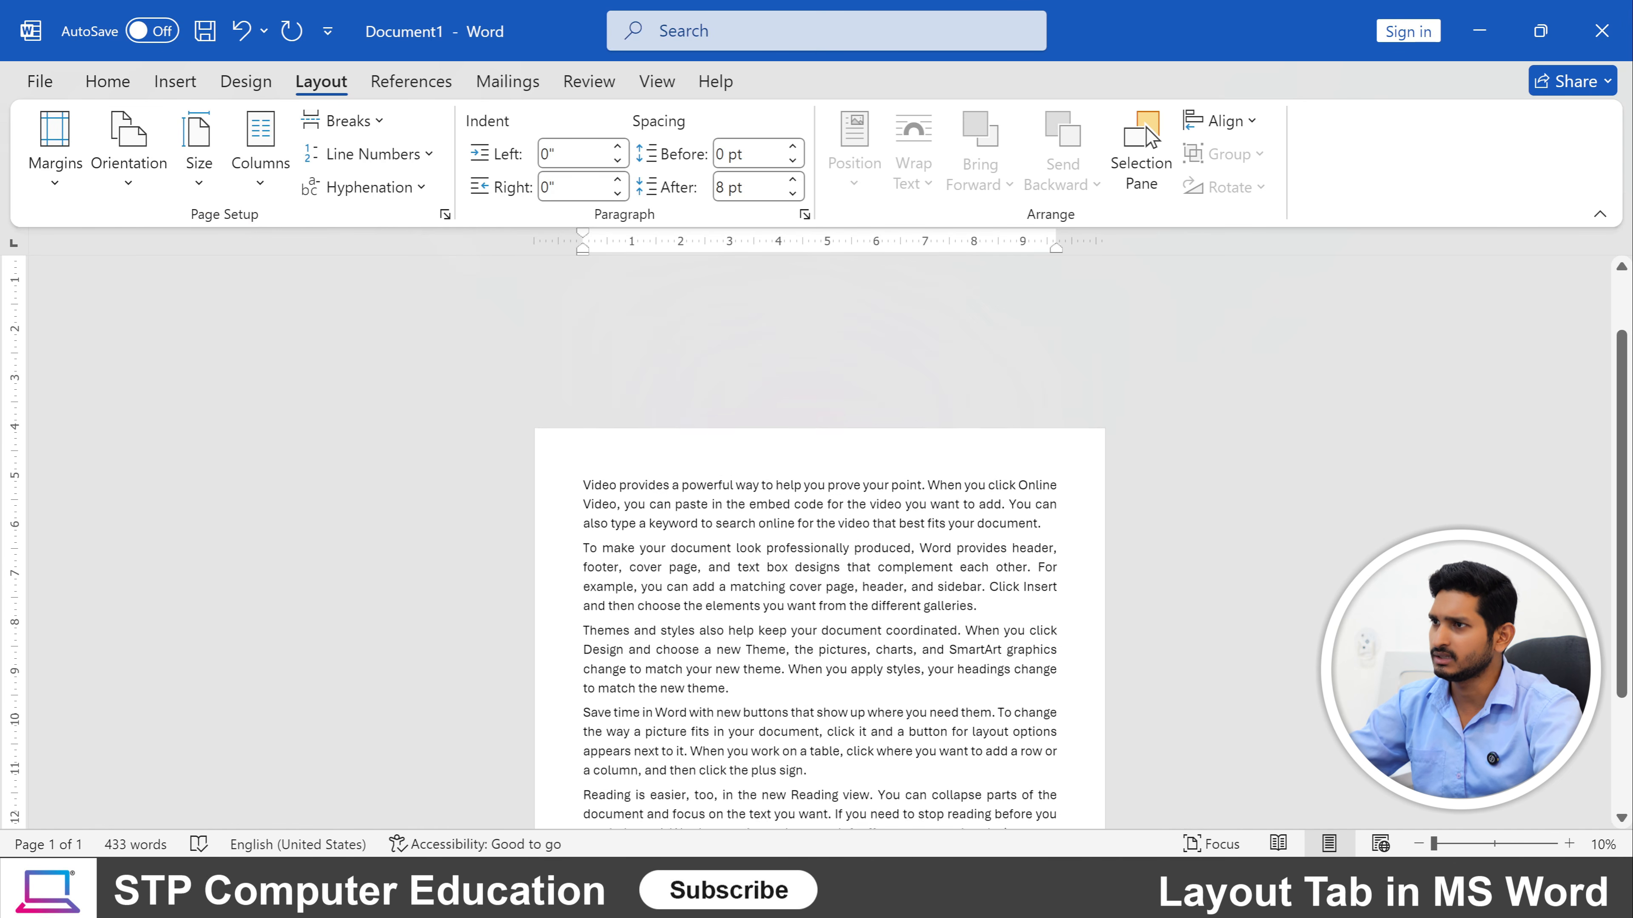
scroll(819, 541, down, 4)
scroll(819, 540, up, 3)
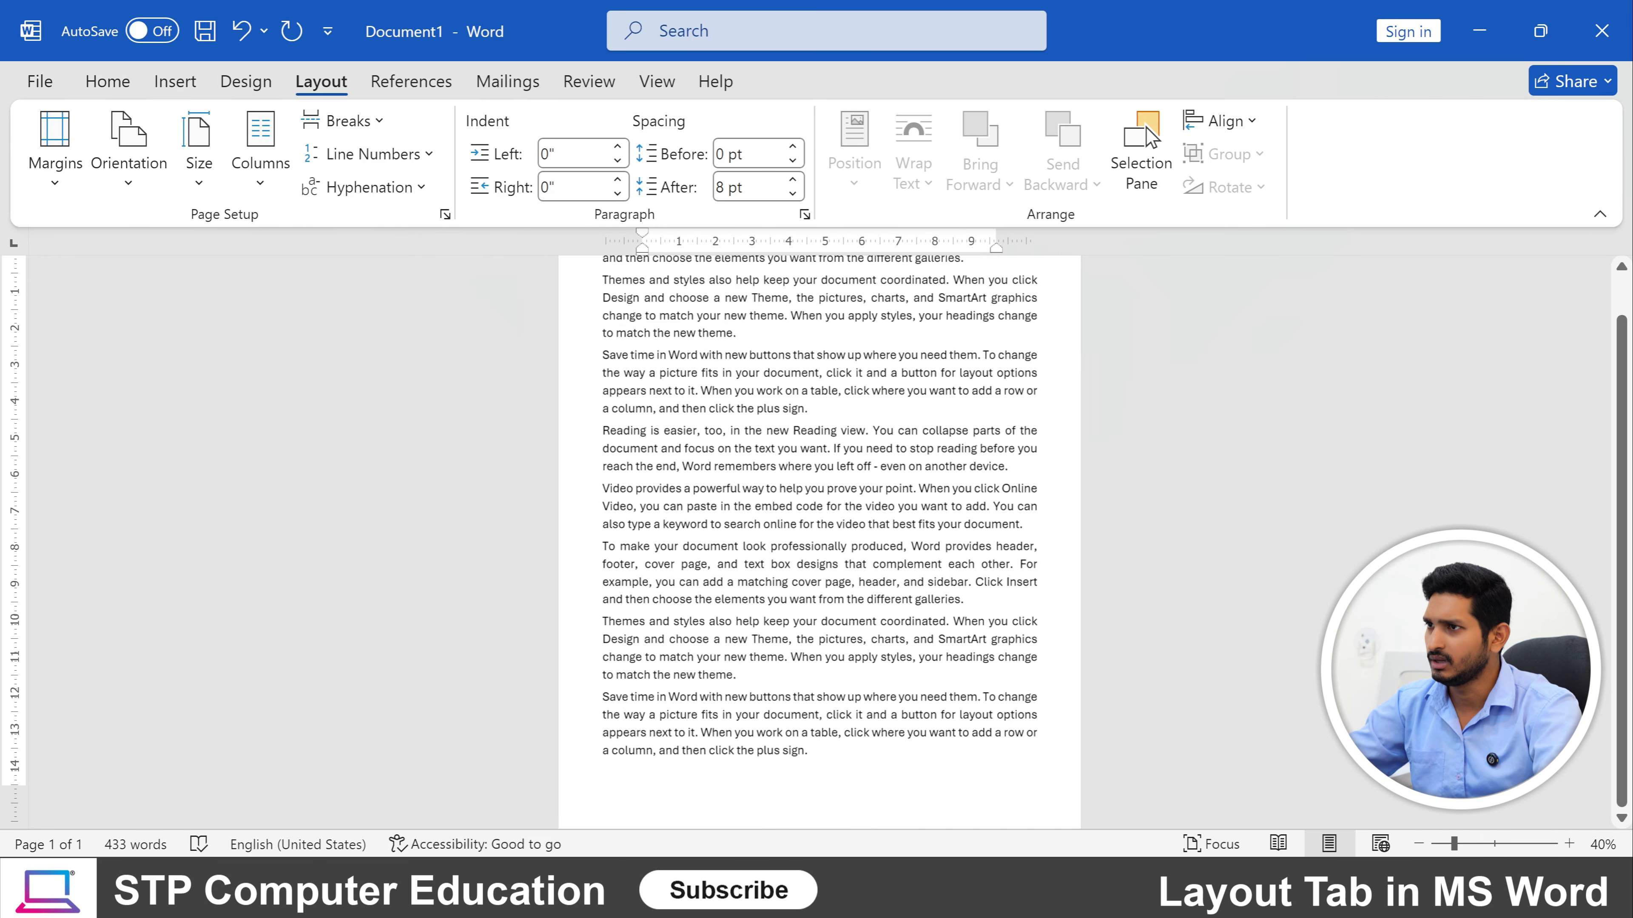
scroll(819, 541, down, 3)
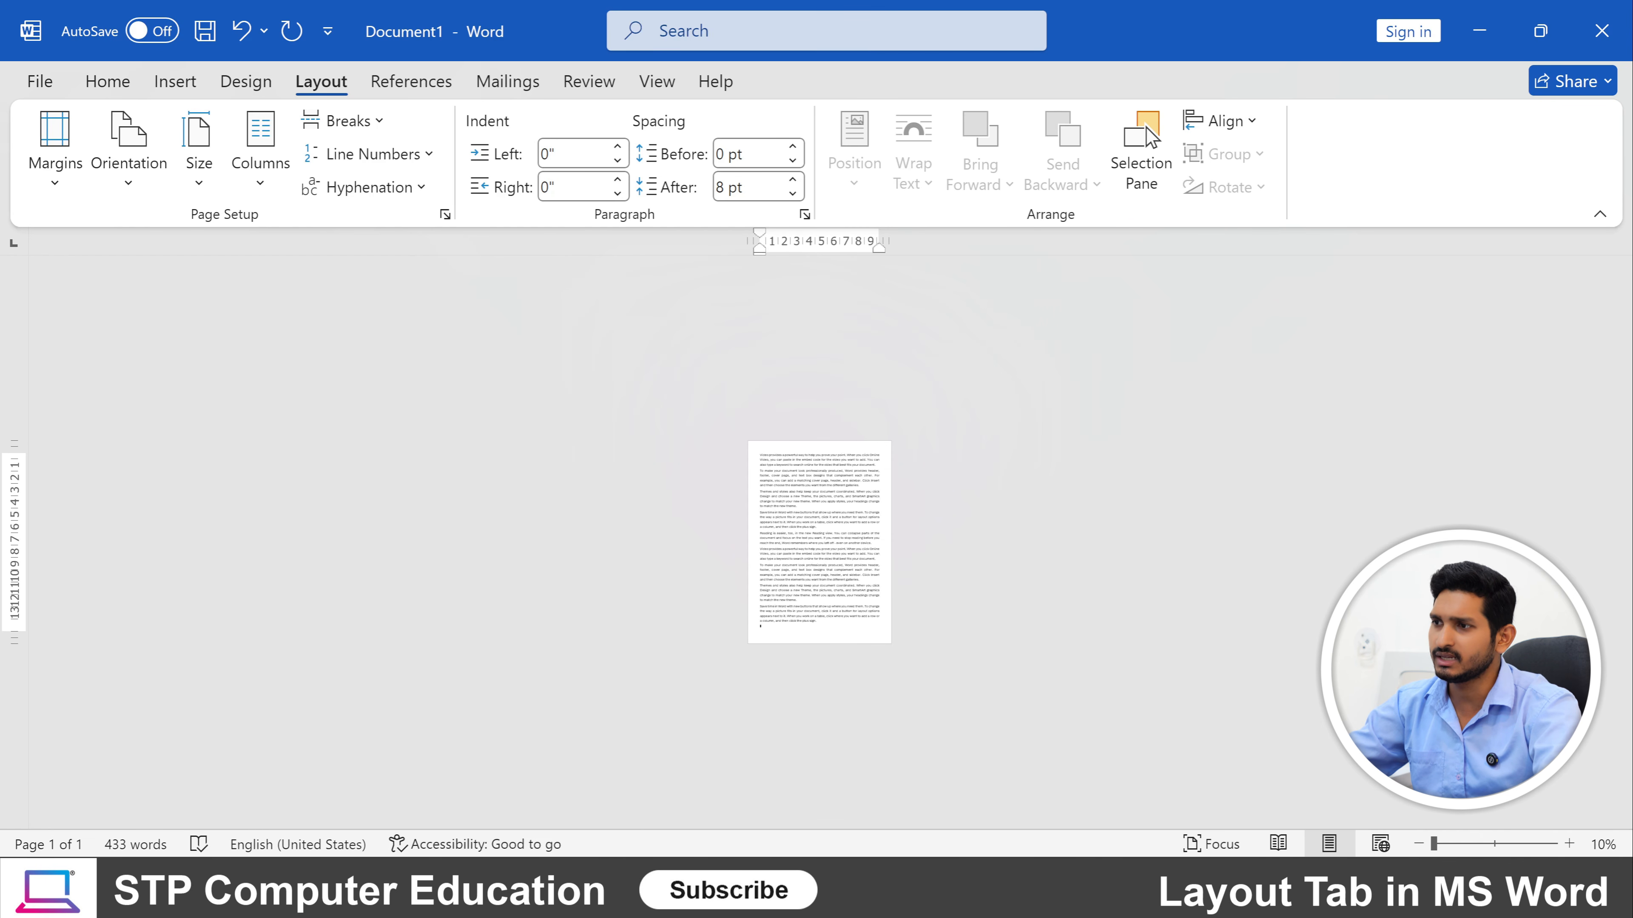
Set the document's paper size to A4, 8.27" x 11.69".
click(201, 191)
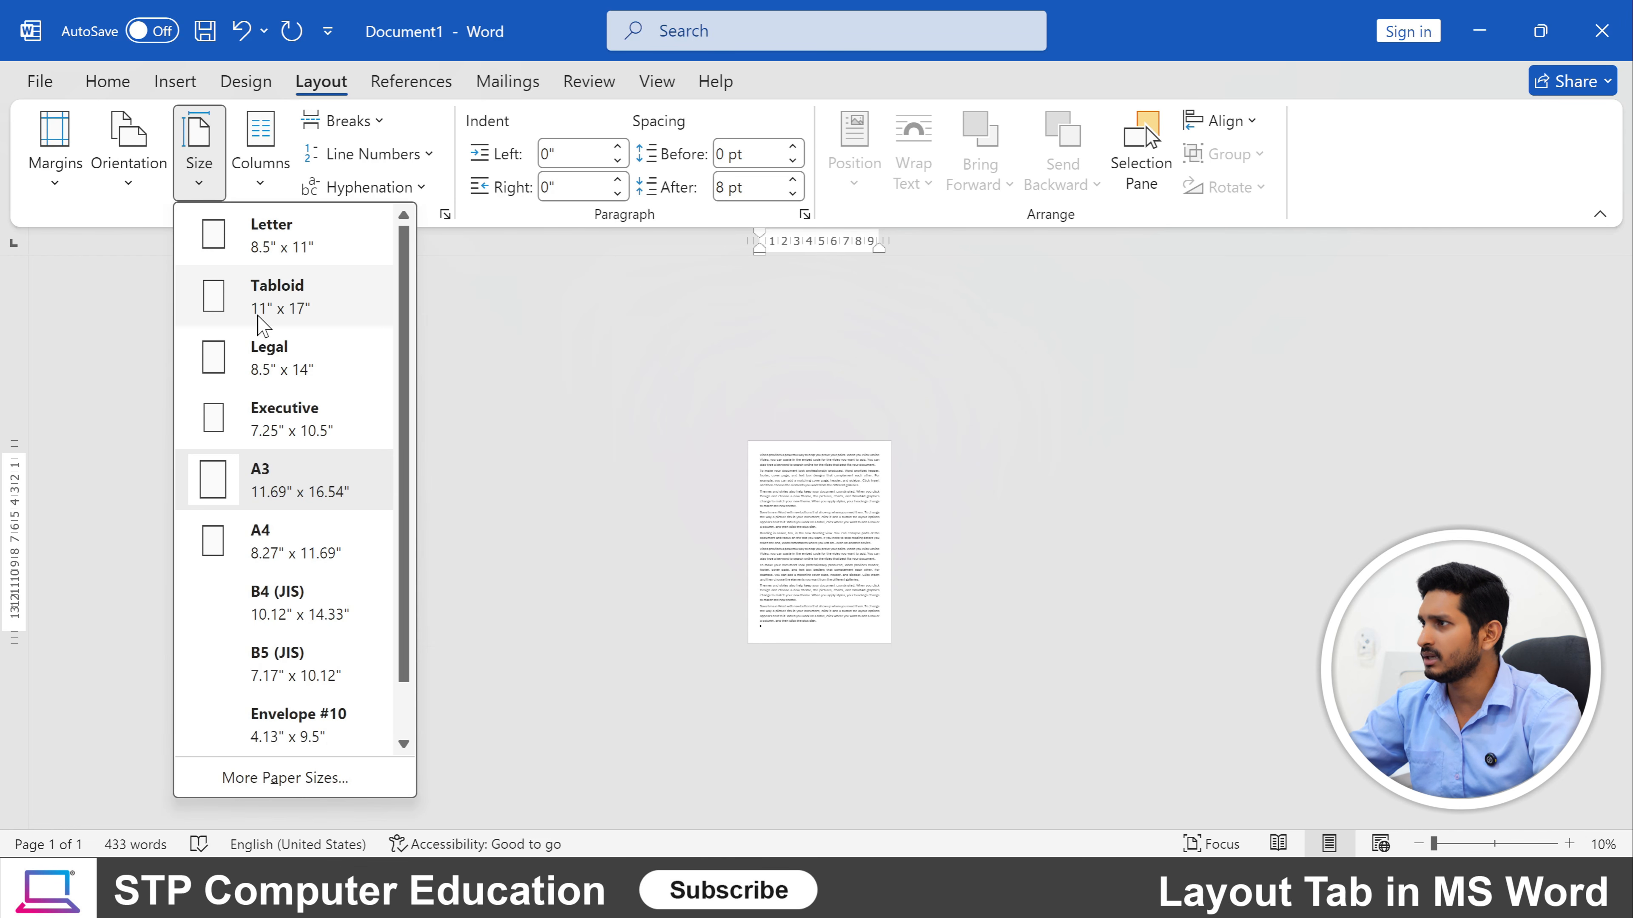
click(260, 547)
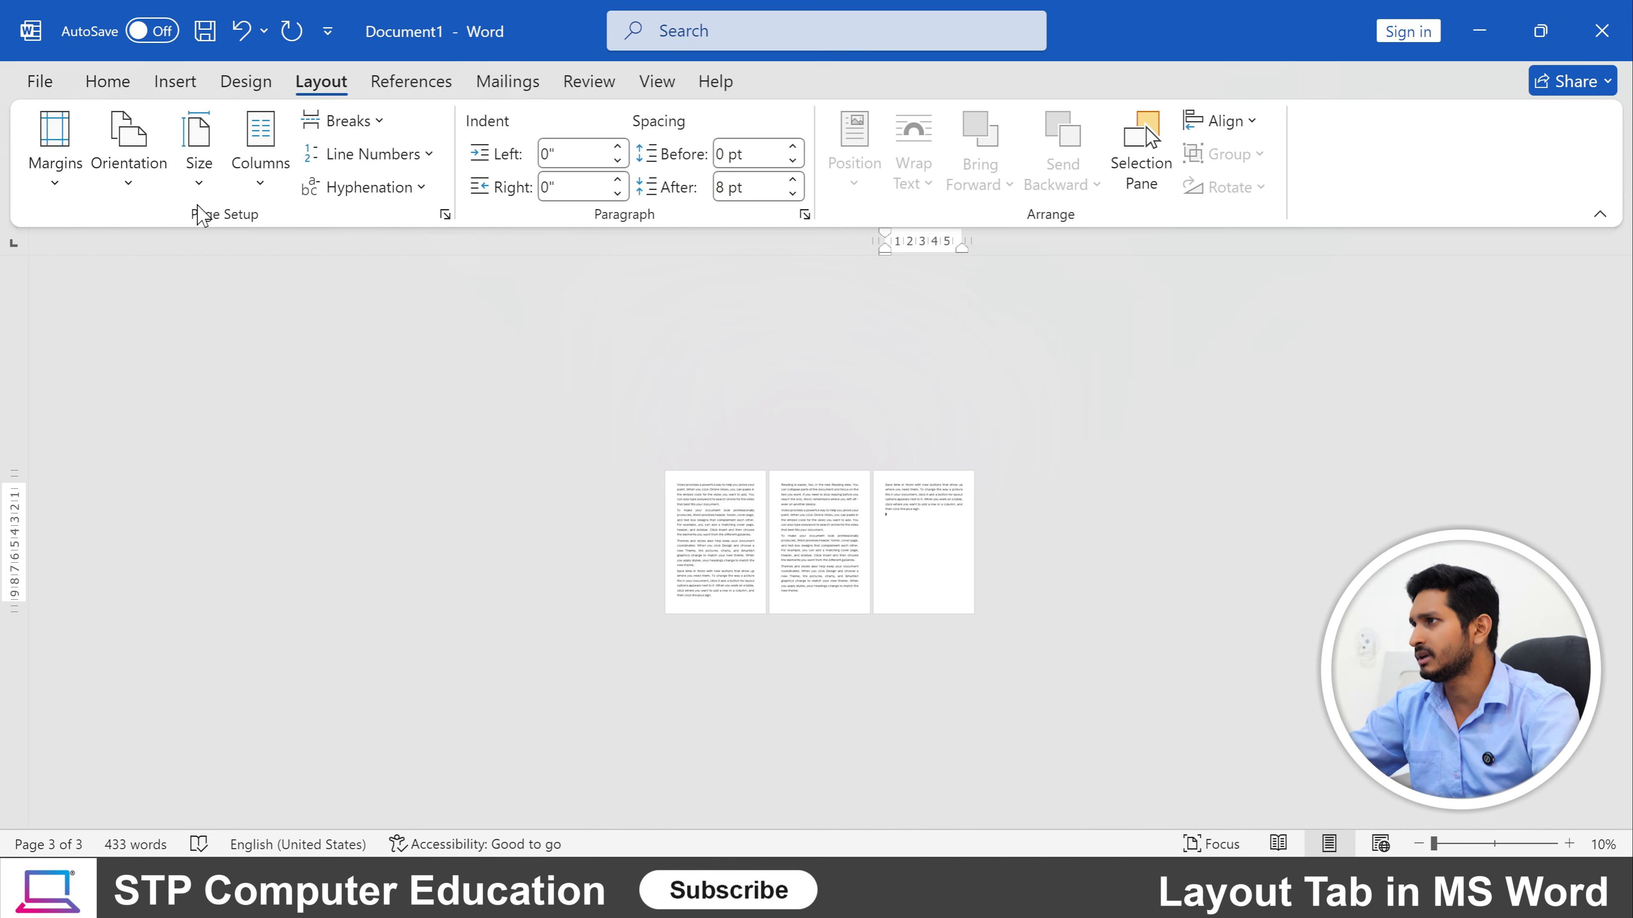
Open the full paper settings for the A4 document and close them without applying changes.
click(200, 183)
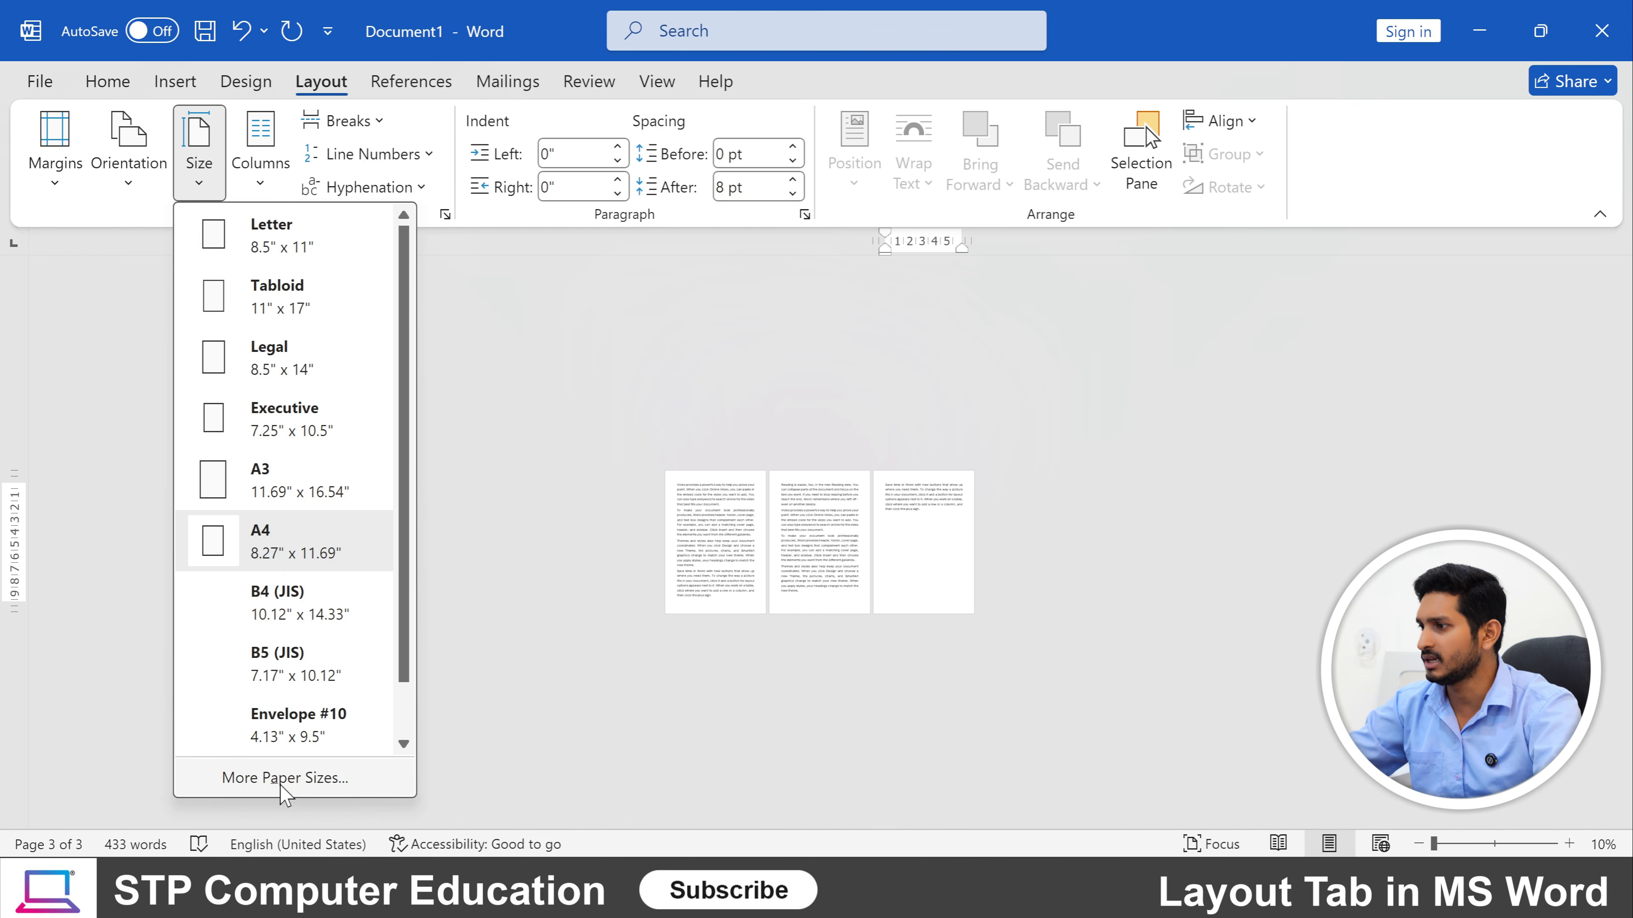
click(266, 786)
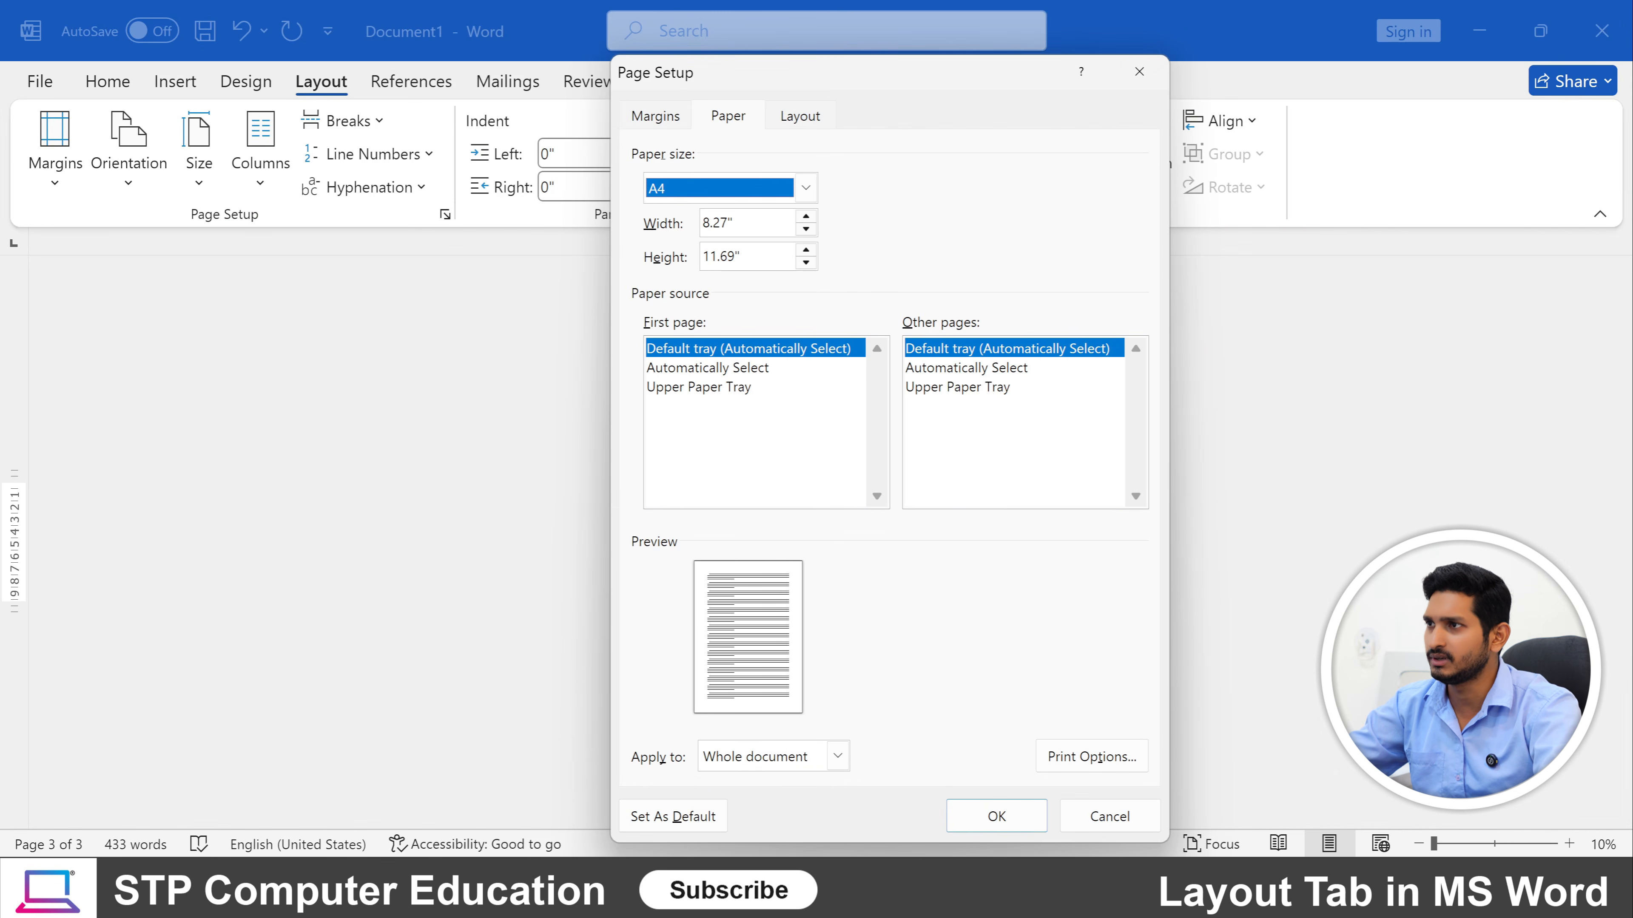
click(1139, 72)
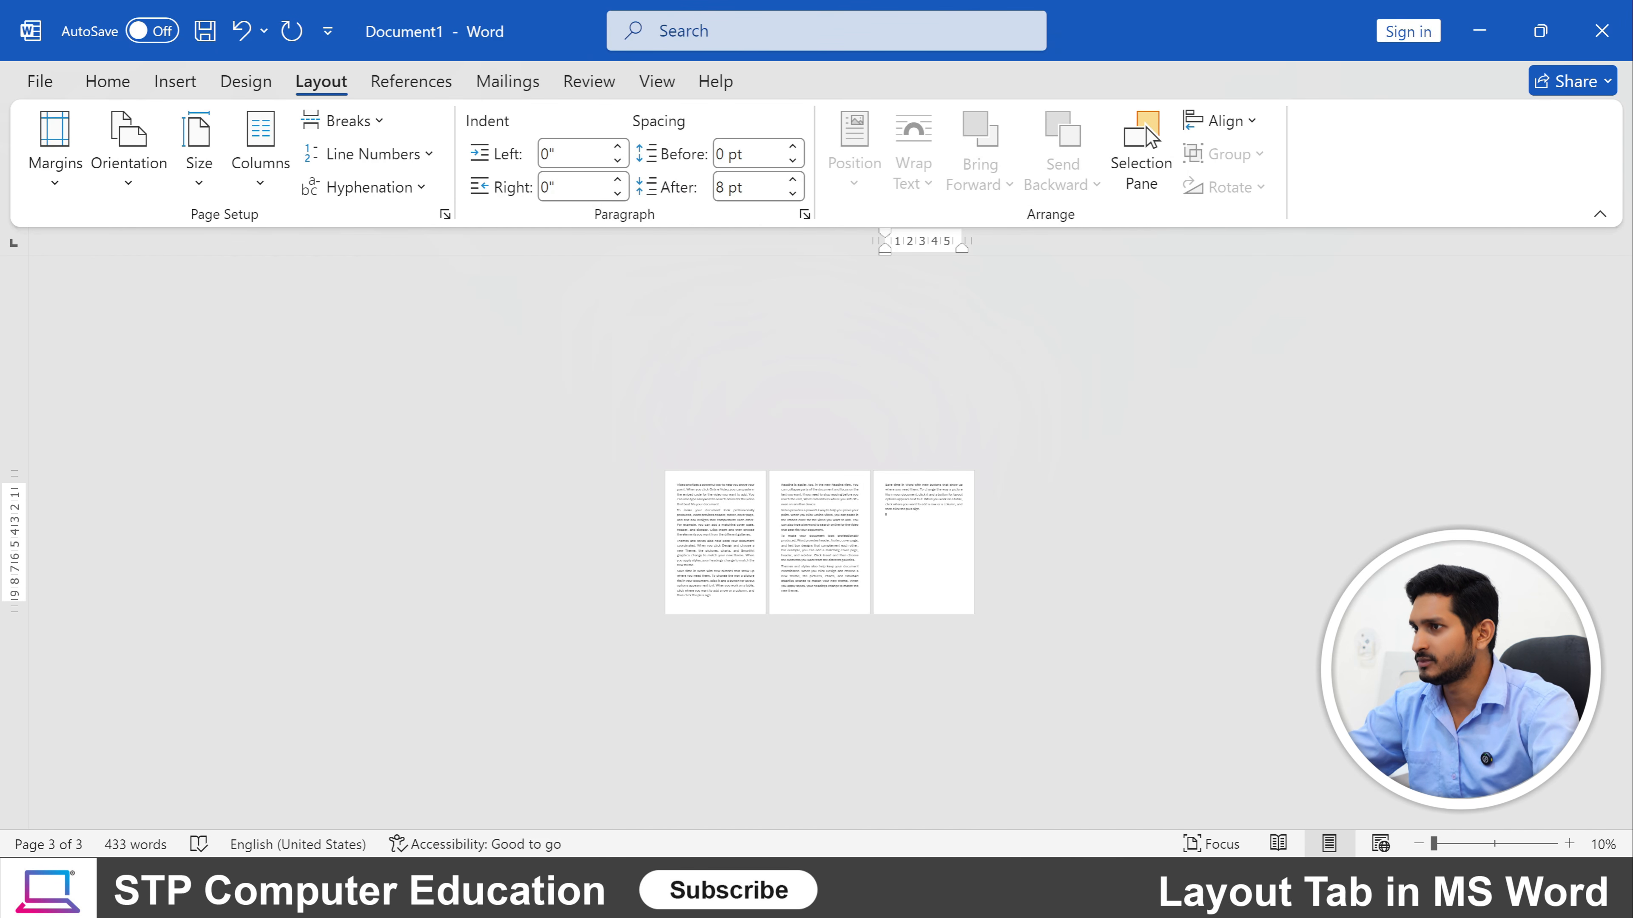
Clear all the sample text from the three pages, leaving a single blank page.
scroll(1152, 137, up, 5)
scroll(1152, 137, down, 3)
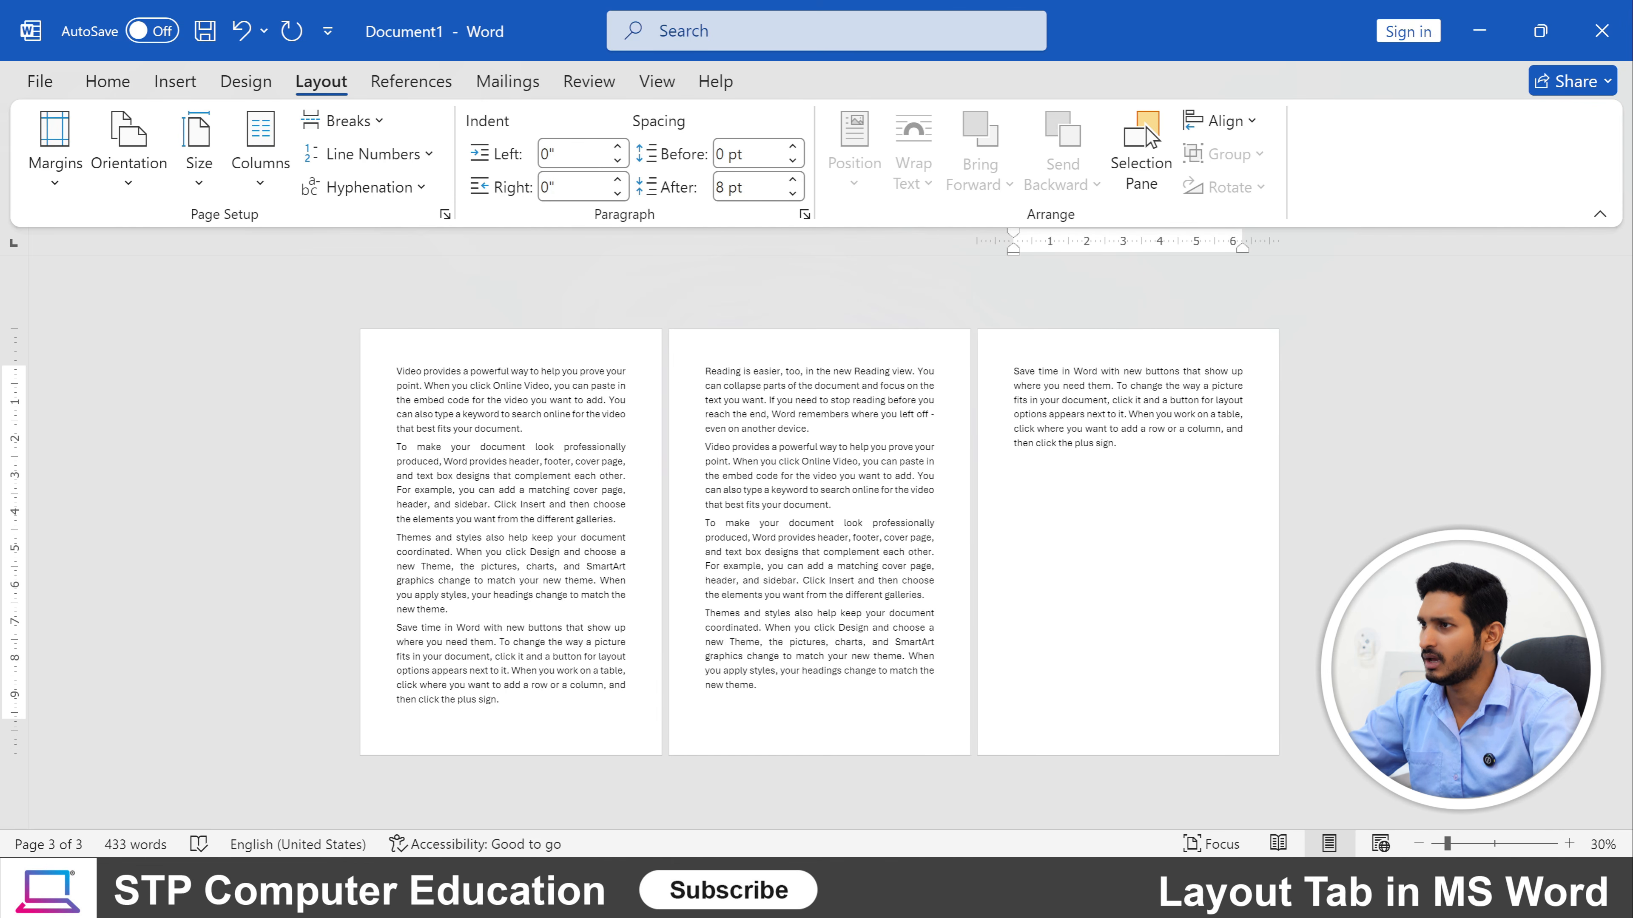
scroll(1150, 136, up, 1)
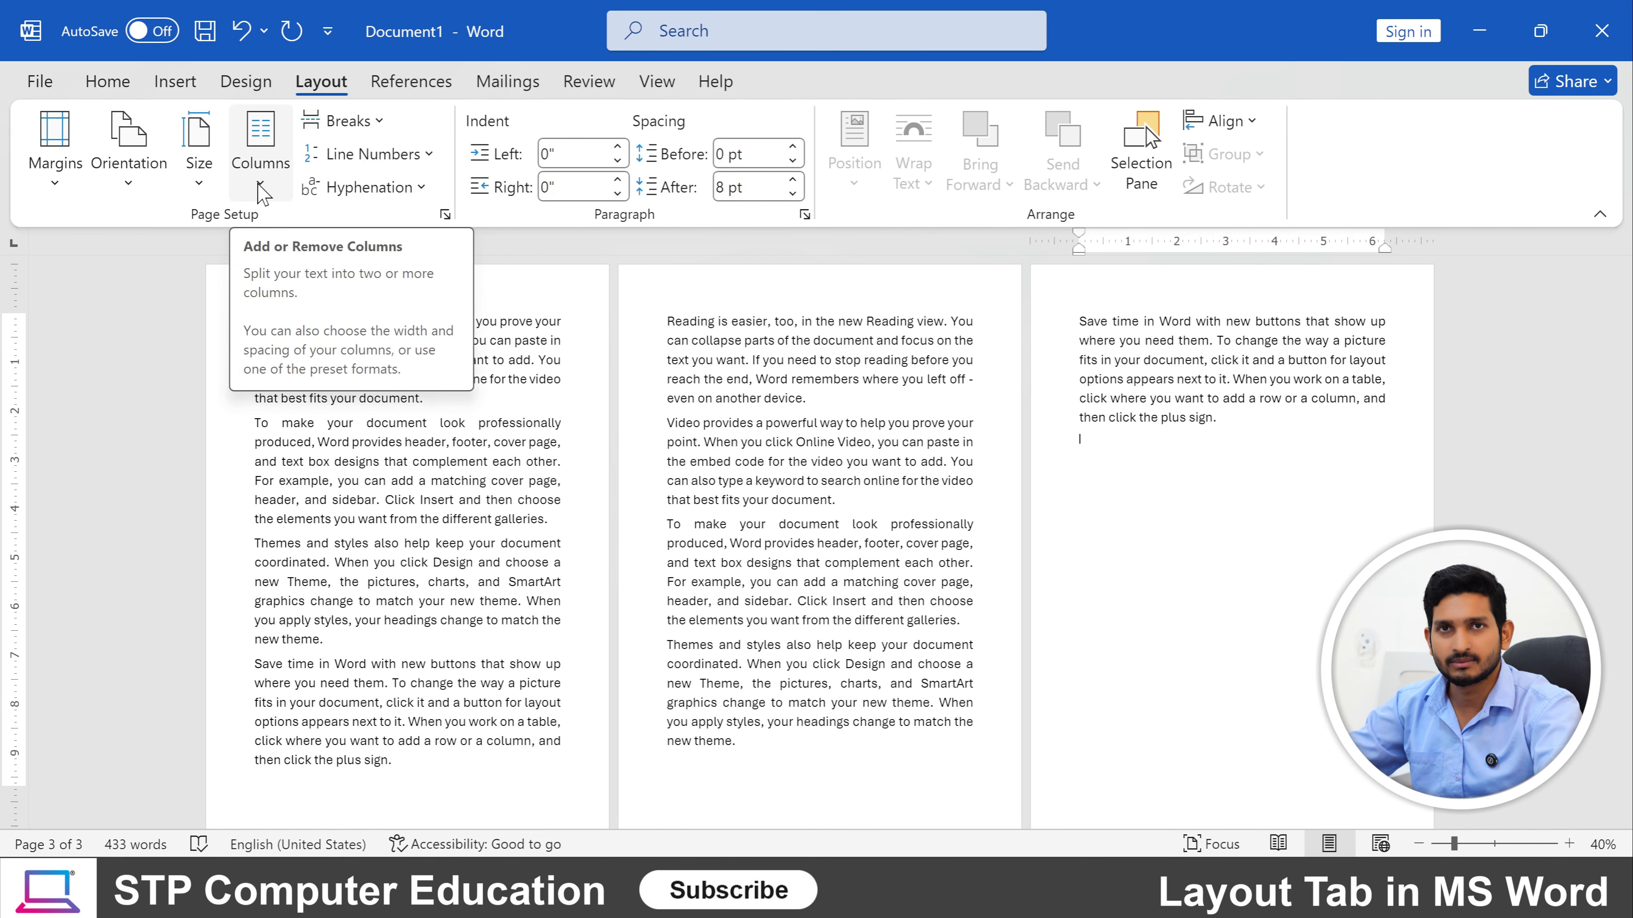
click(464, 544)
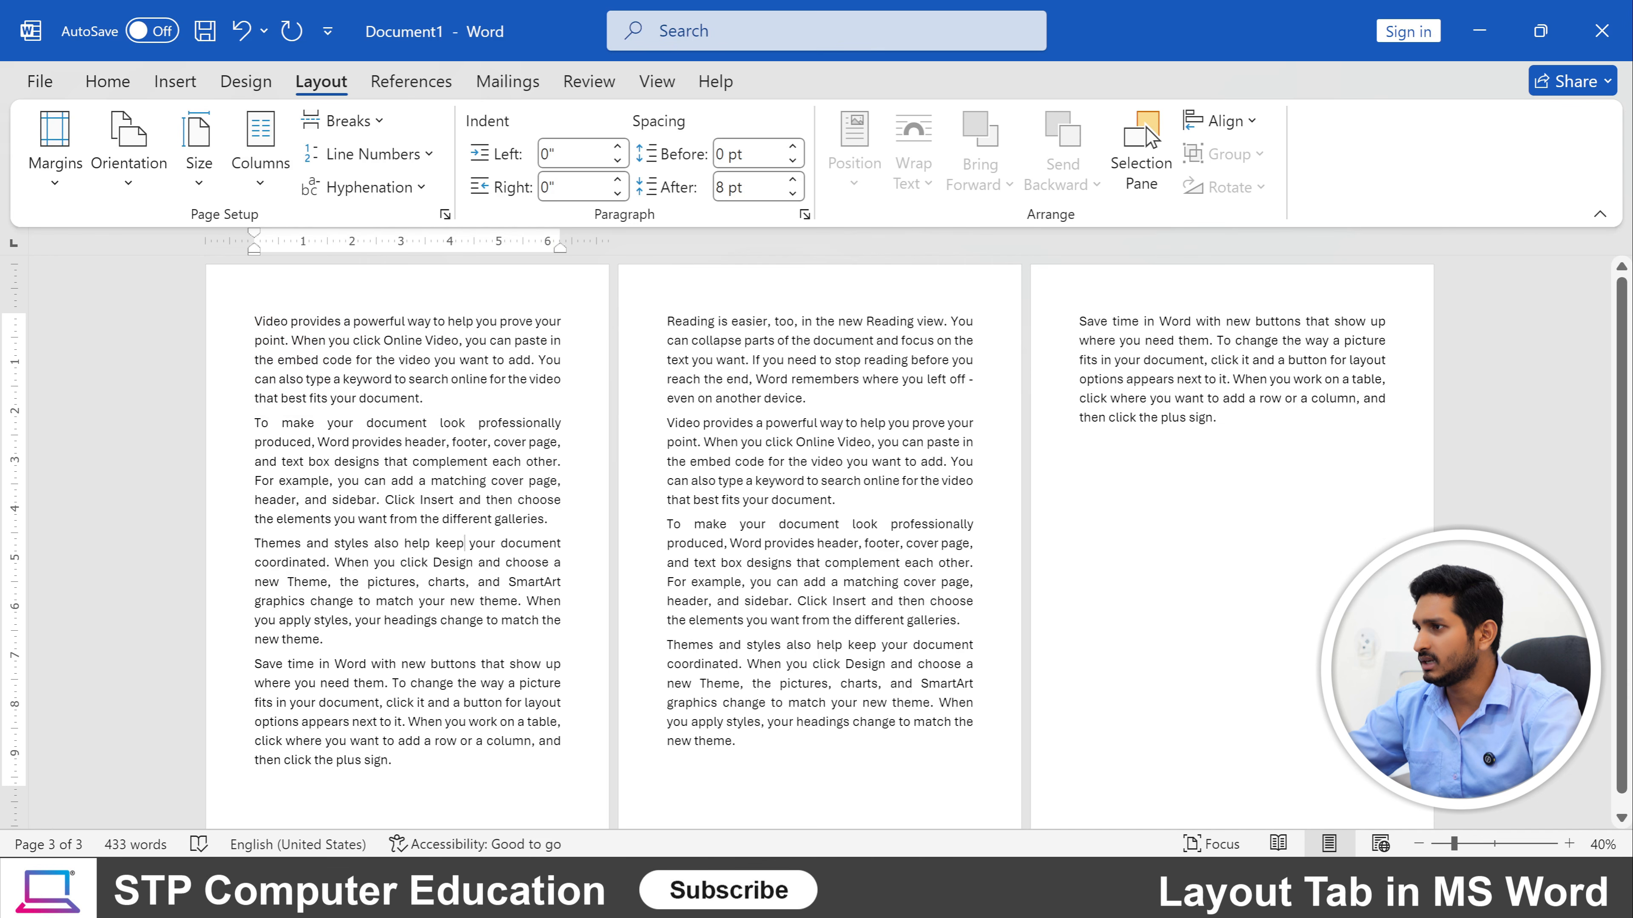
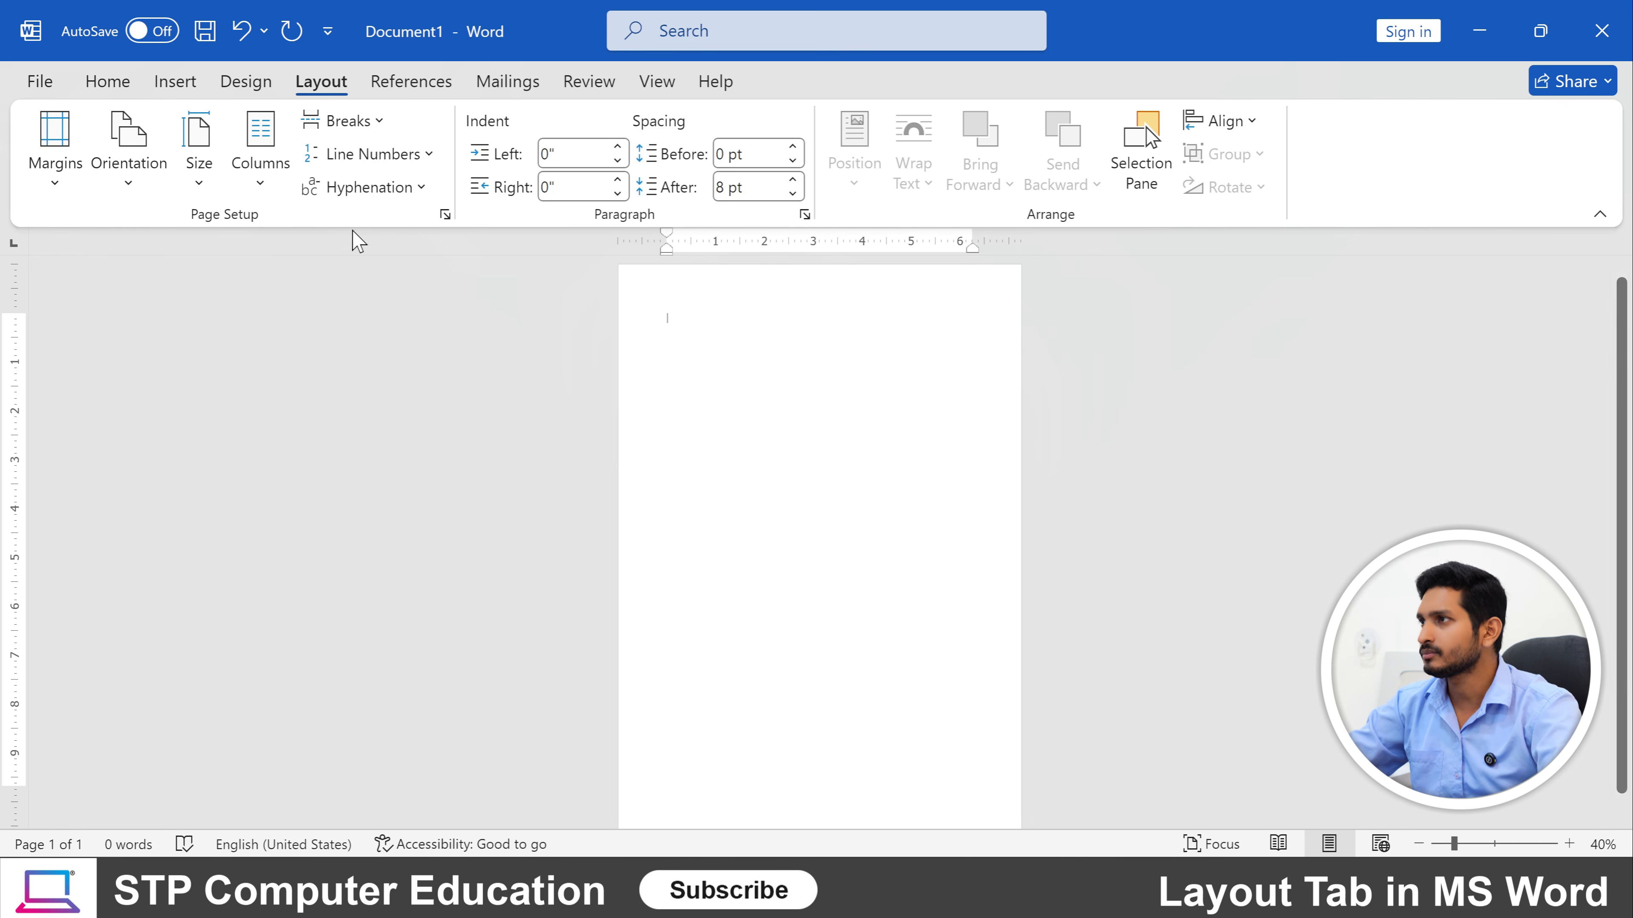
Review the column presets and set the blank document to two columns.
click(262, 187)
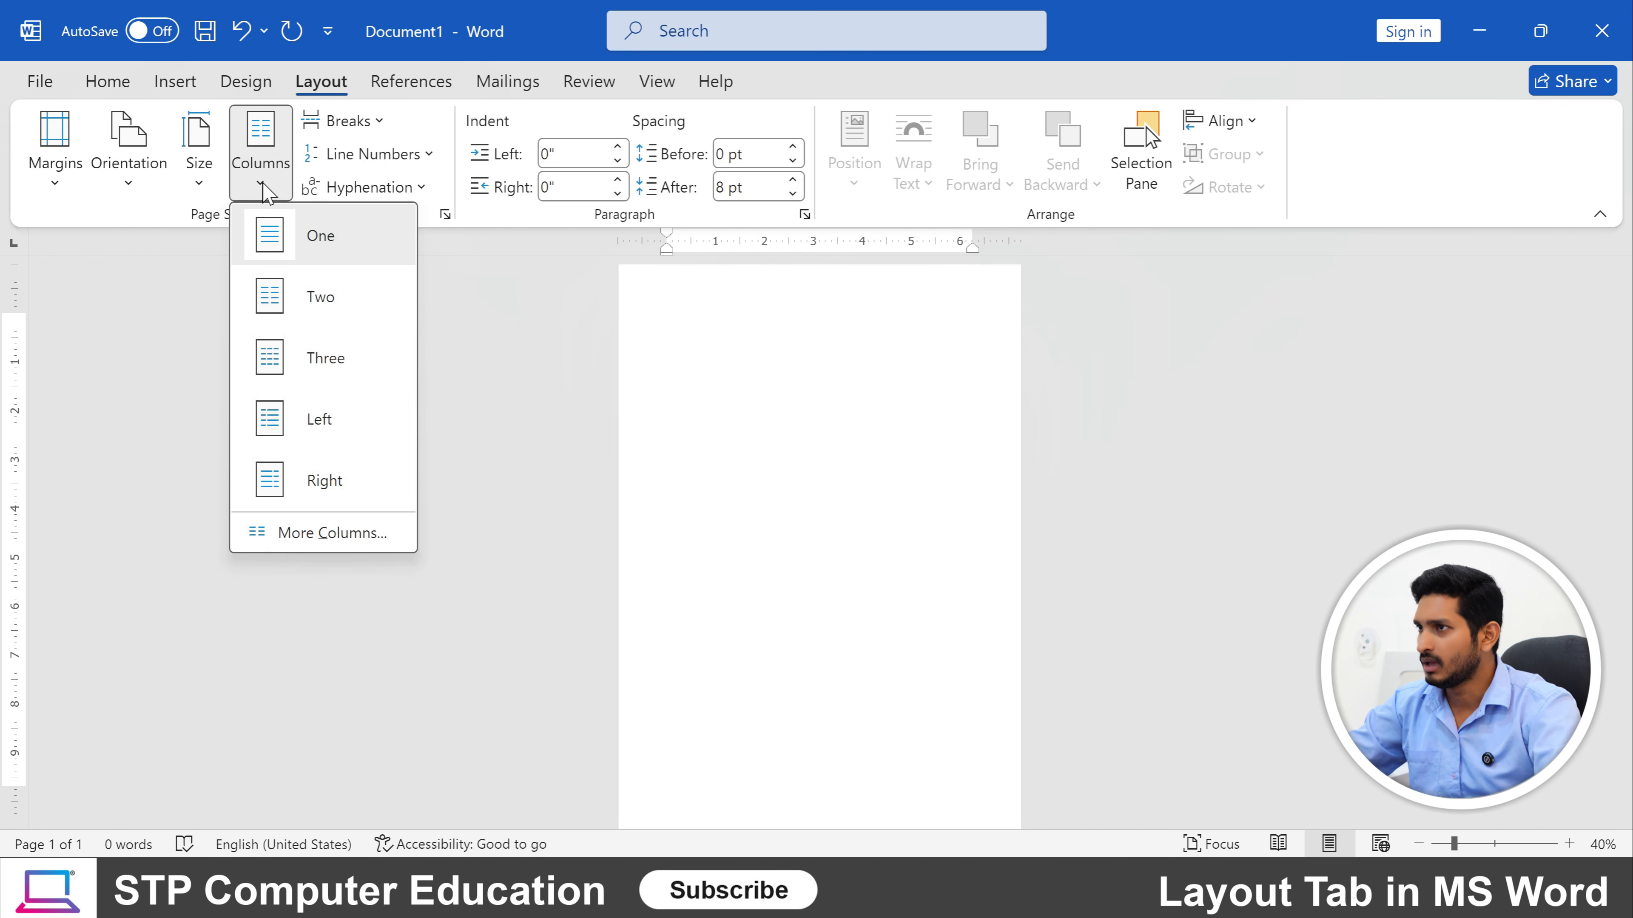
click(722, 333)
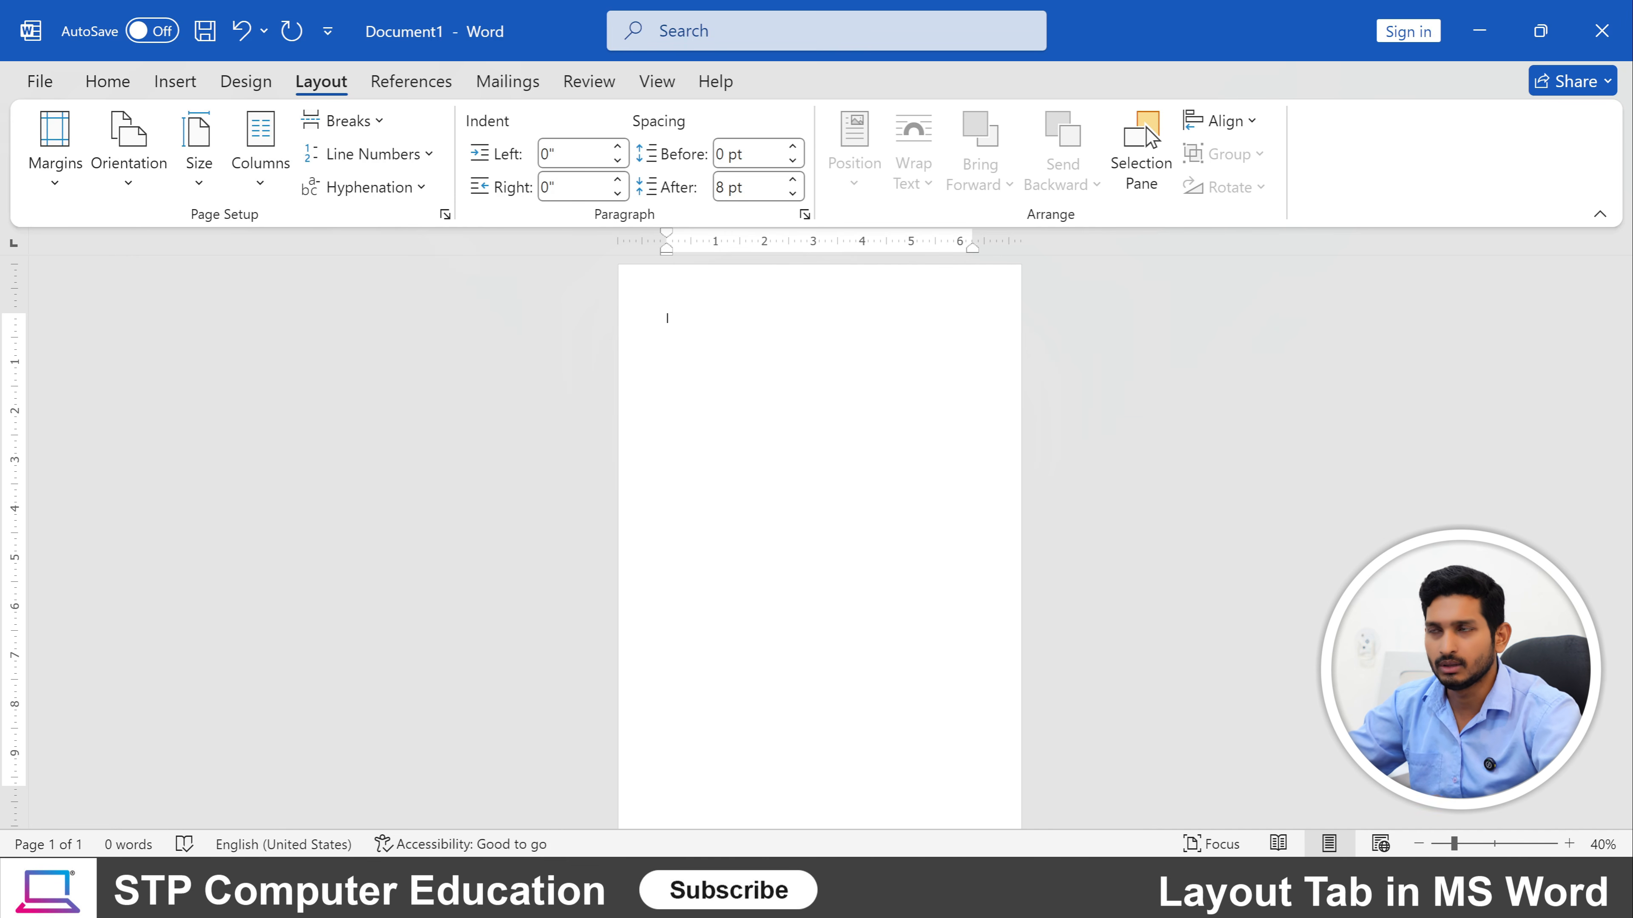
click(260, 183)
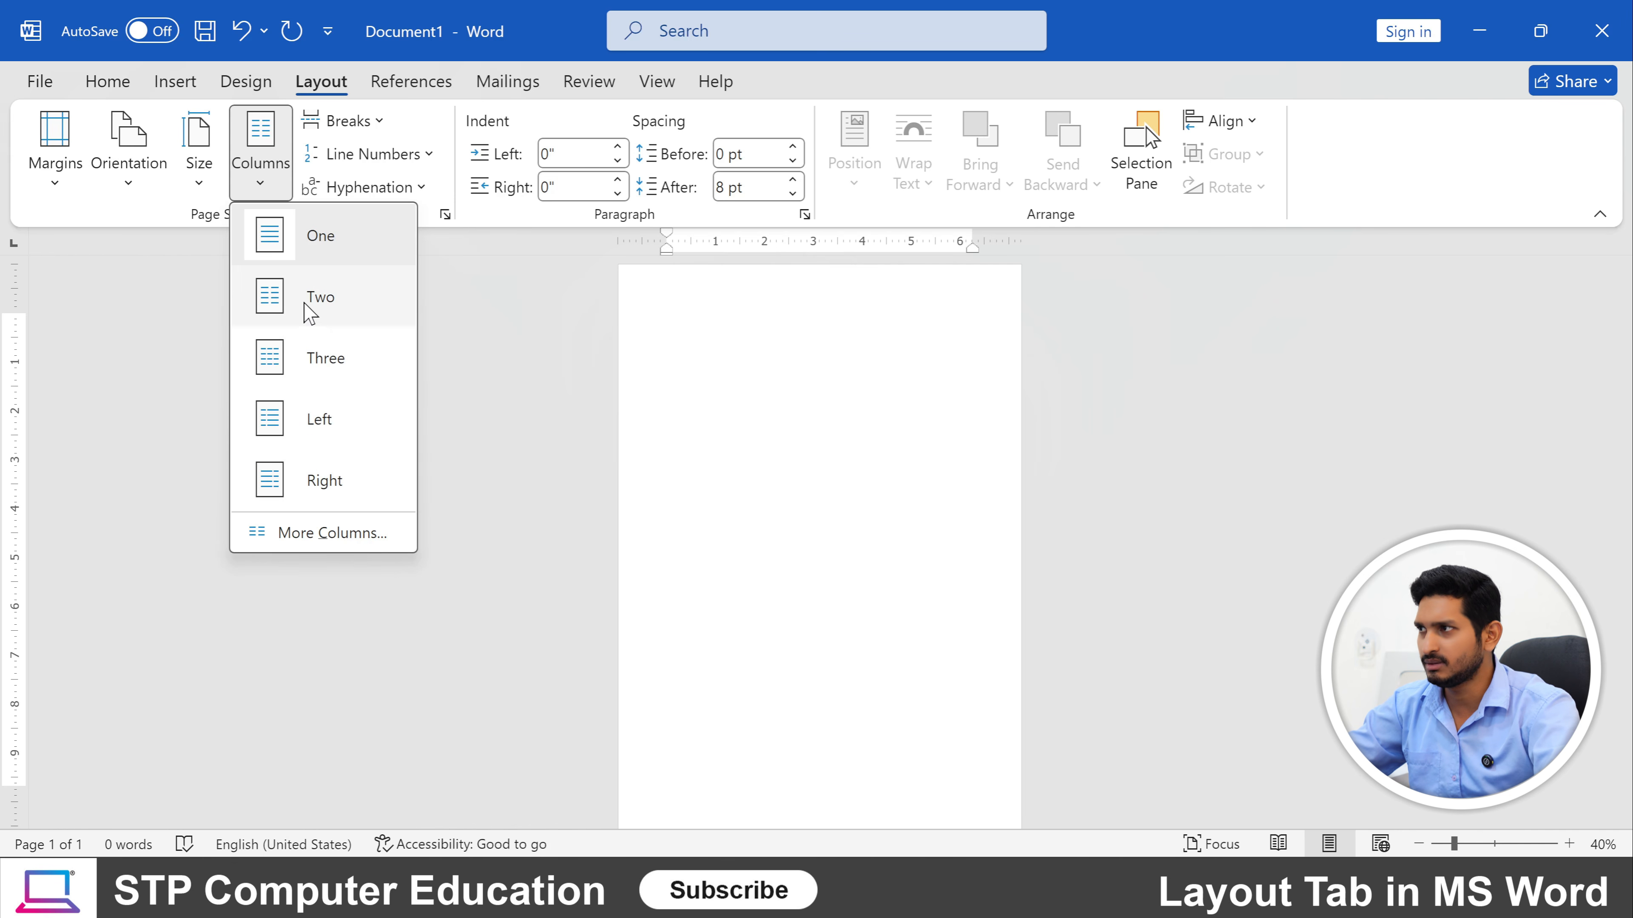
click(330, 306)
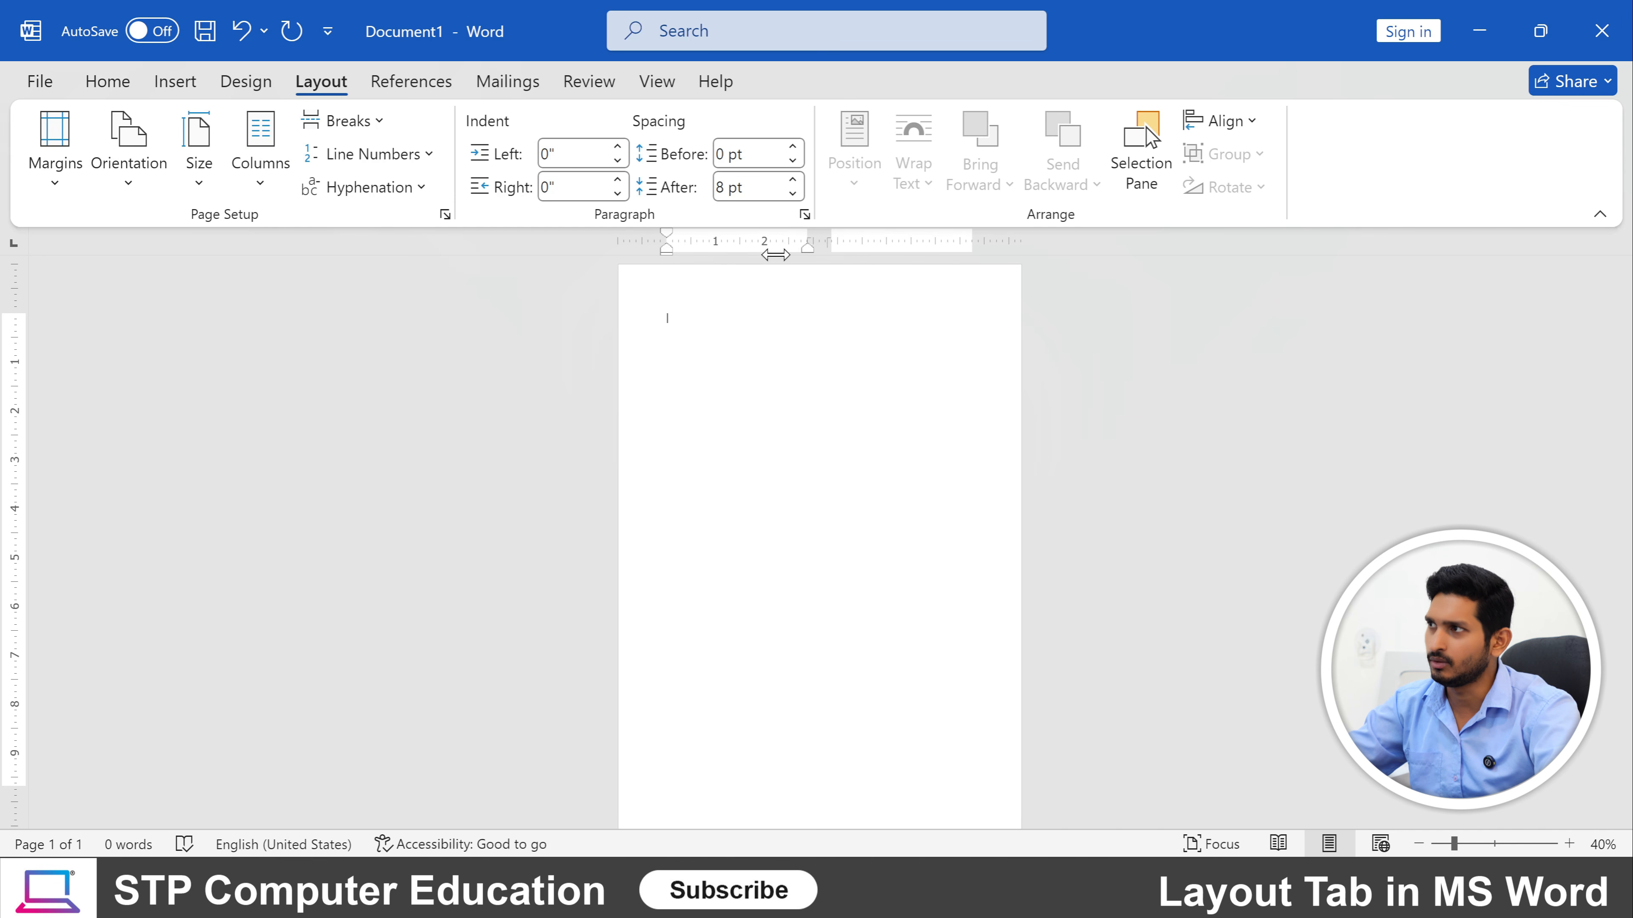
Set the blank document to three columns and fill it with sample text generated by =rand(20).
click(260, 189)
click(293, 377)
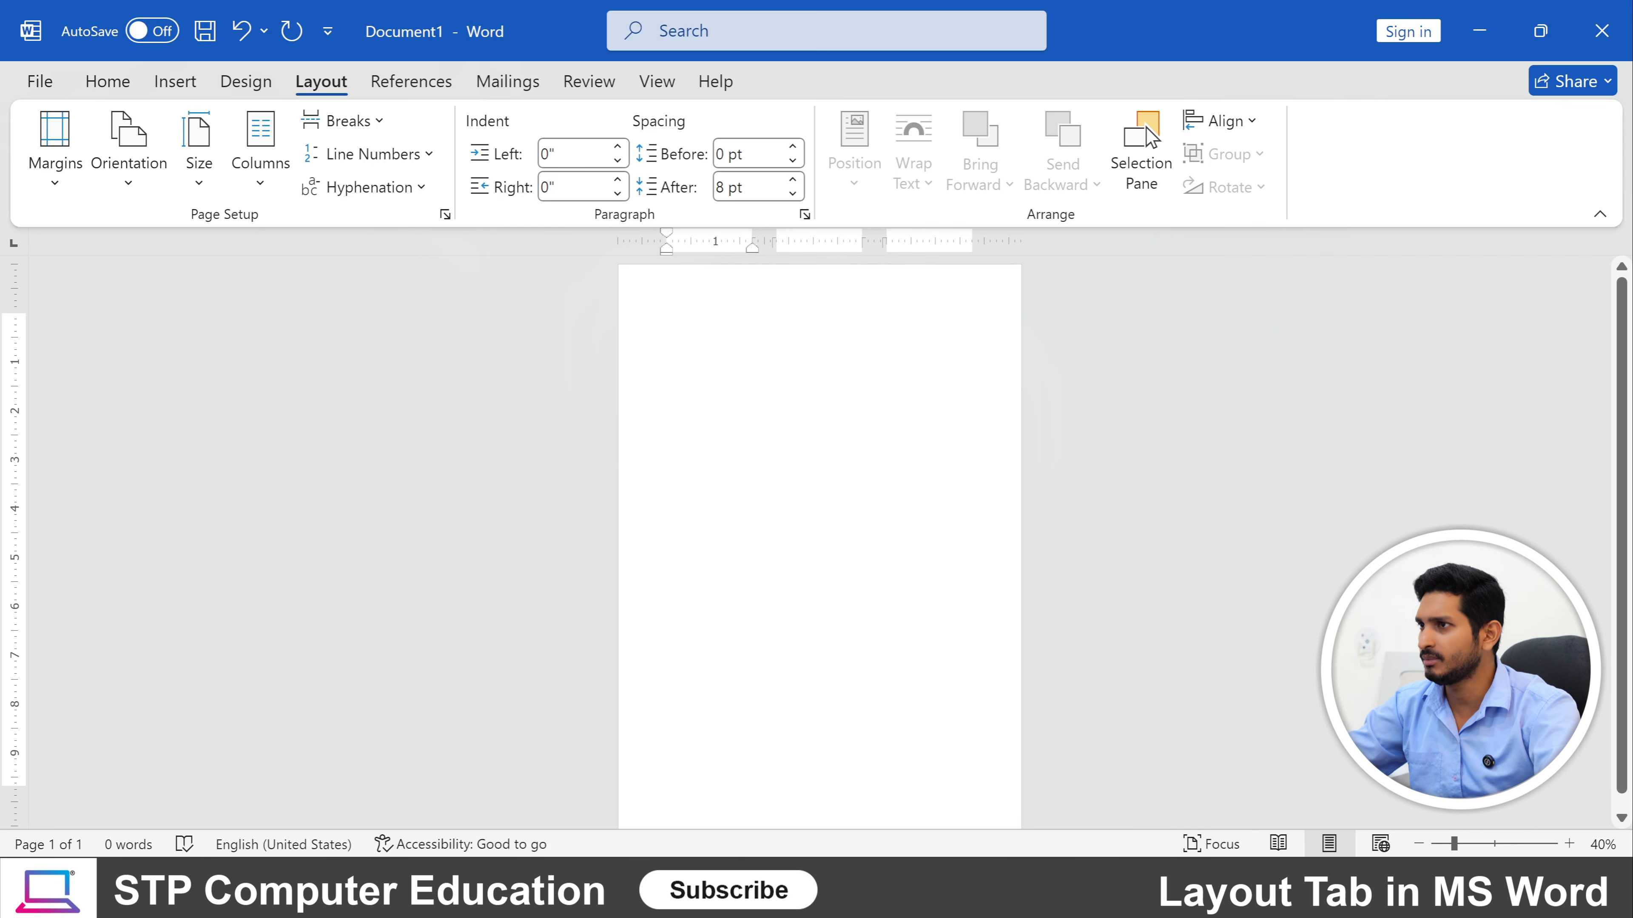
text(=)
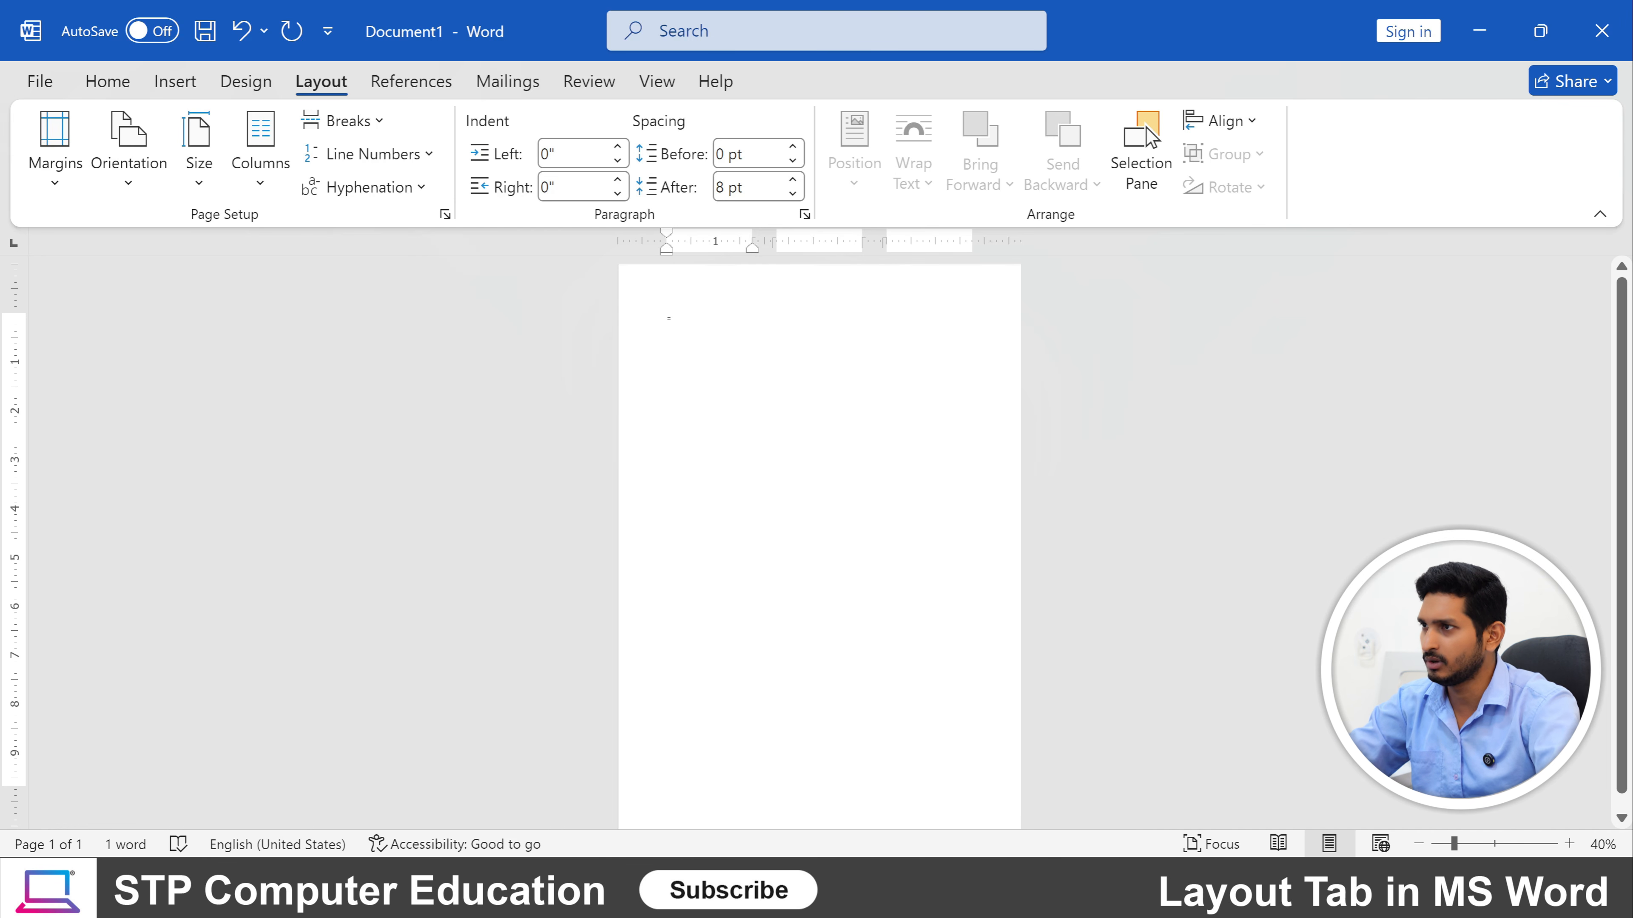
scroll(819, 542, up, 6)
text(ra)
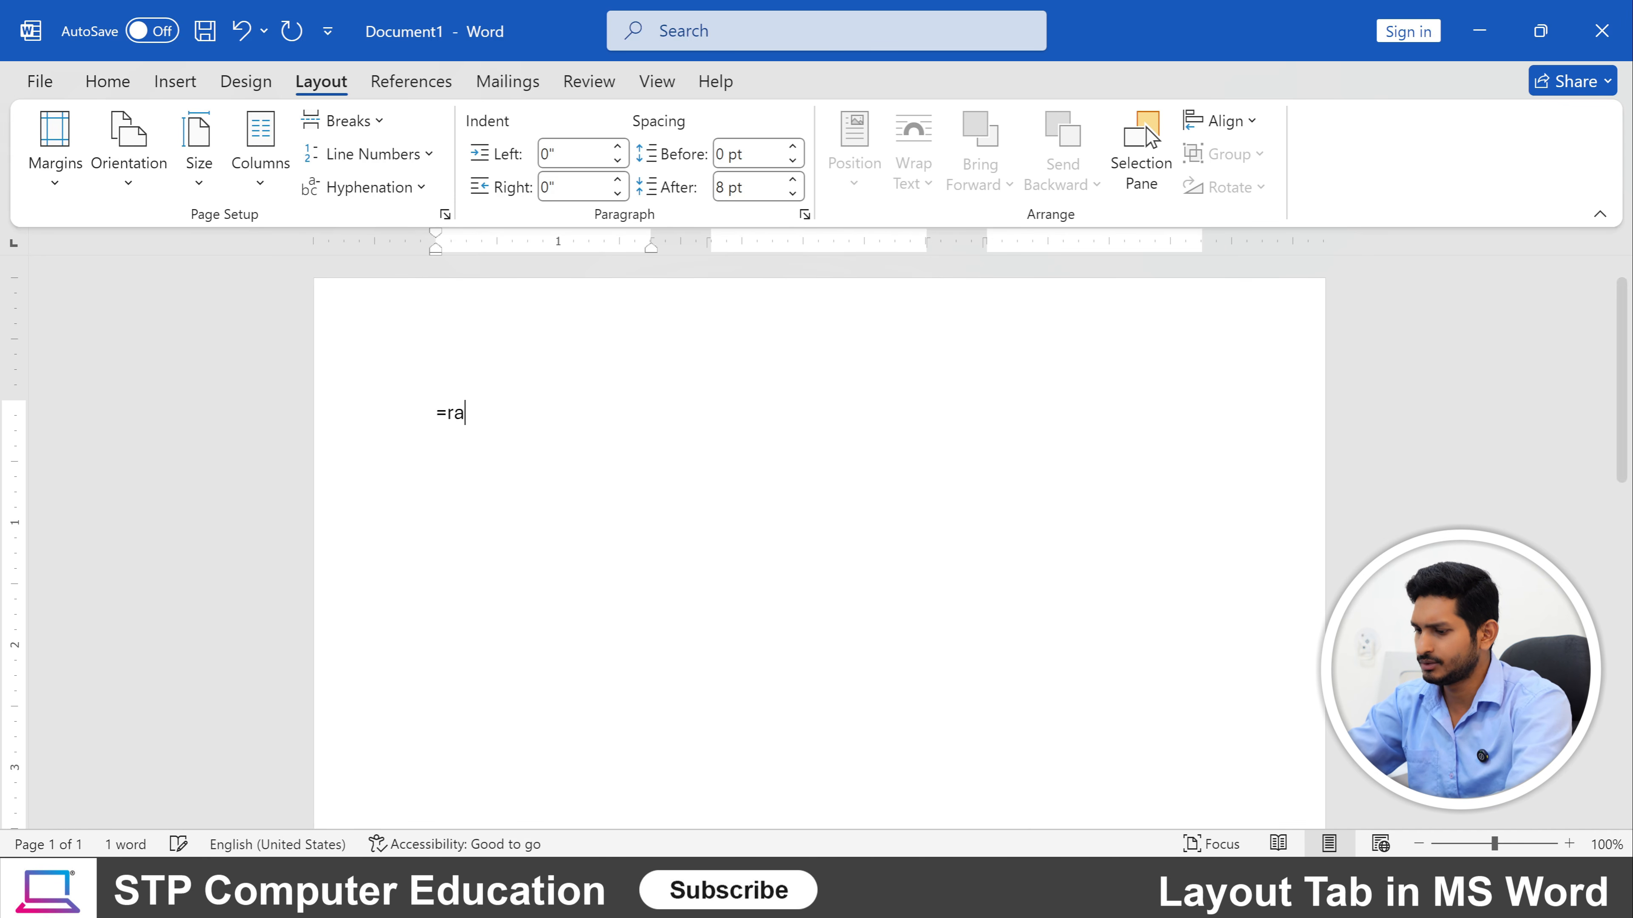
text(nd()
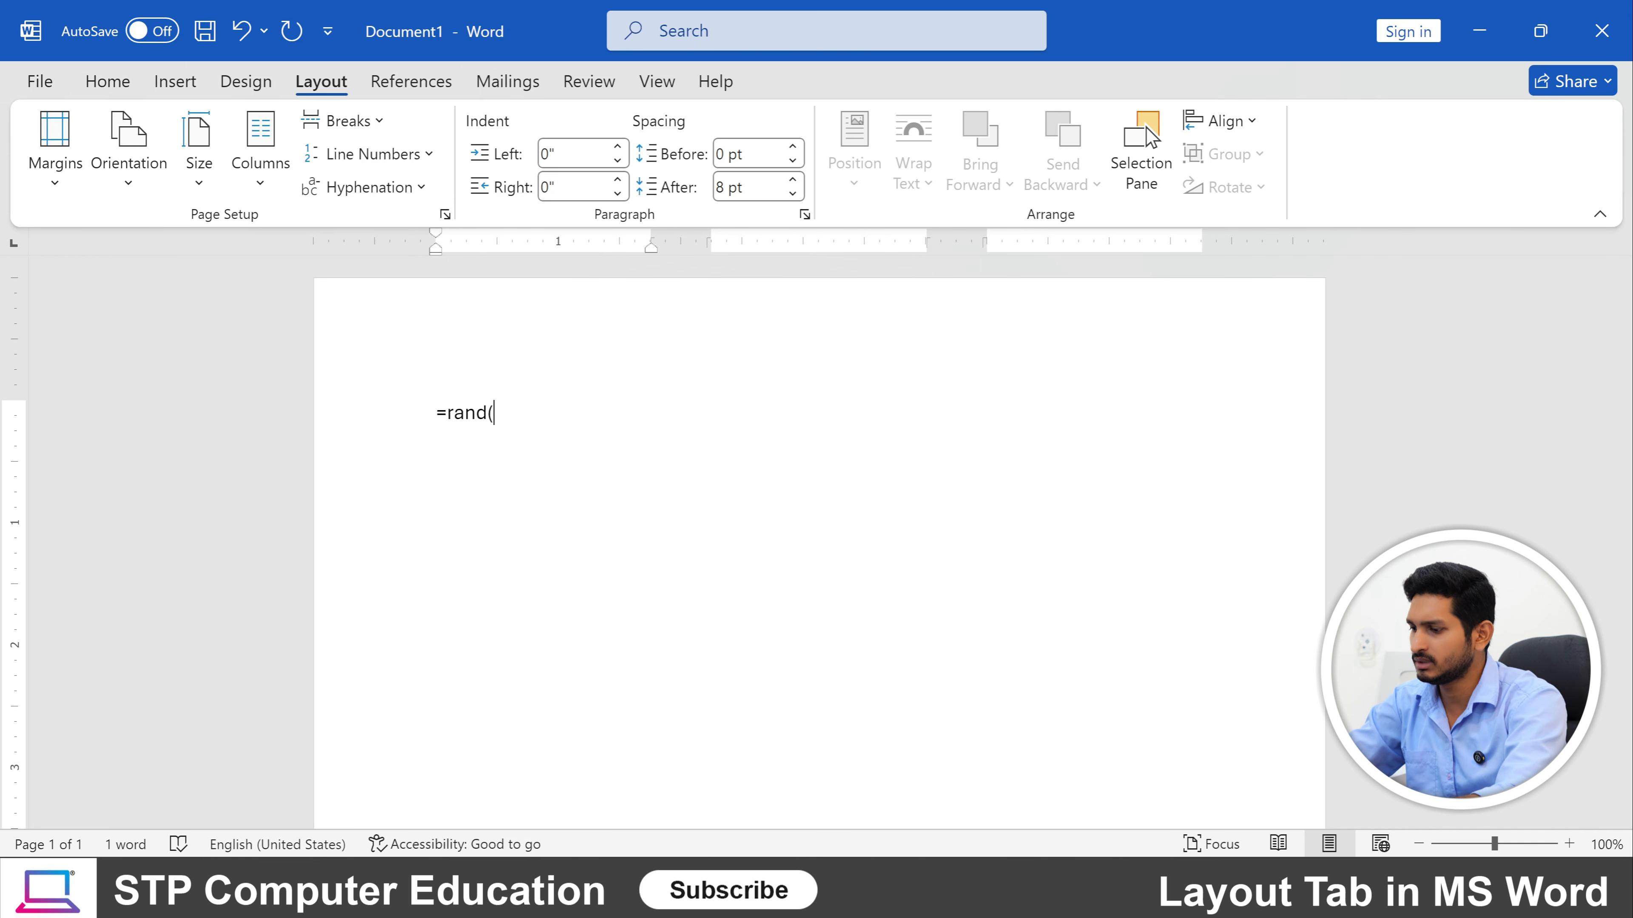
text(20))
key(Return)
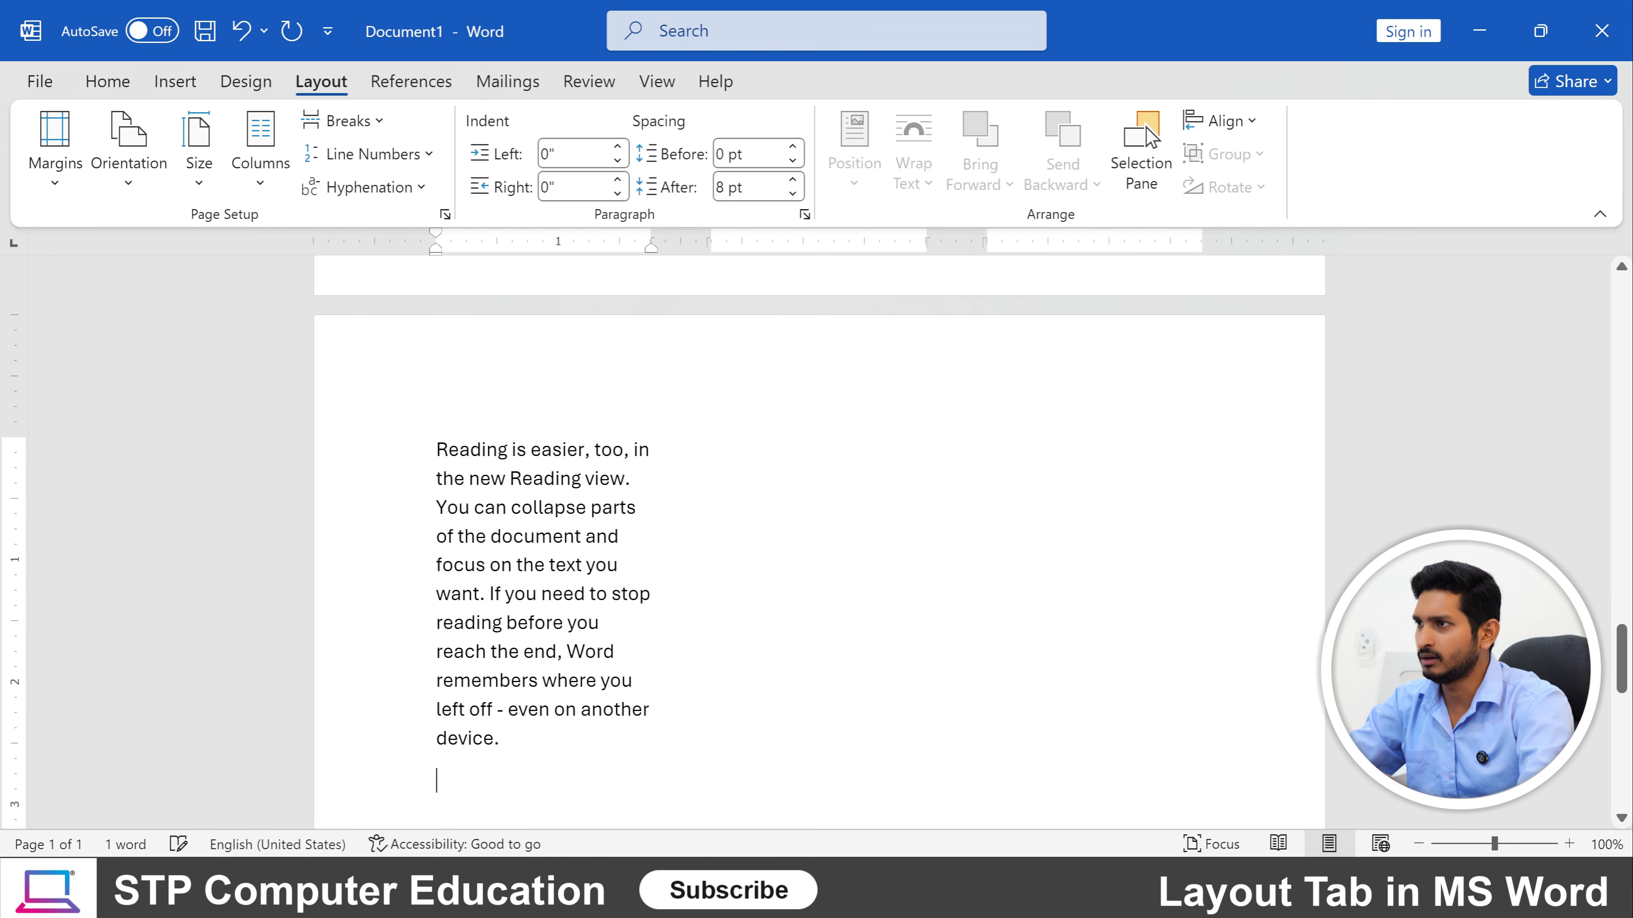
Go back to the first page and examine how the generated text flows through each of the three columns.
scroll(676, 578, up, 5)
scroll(677, 579, up, 10)
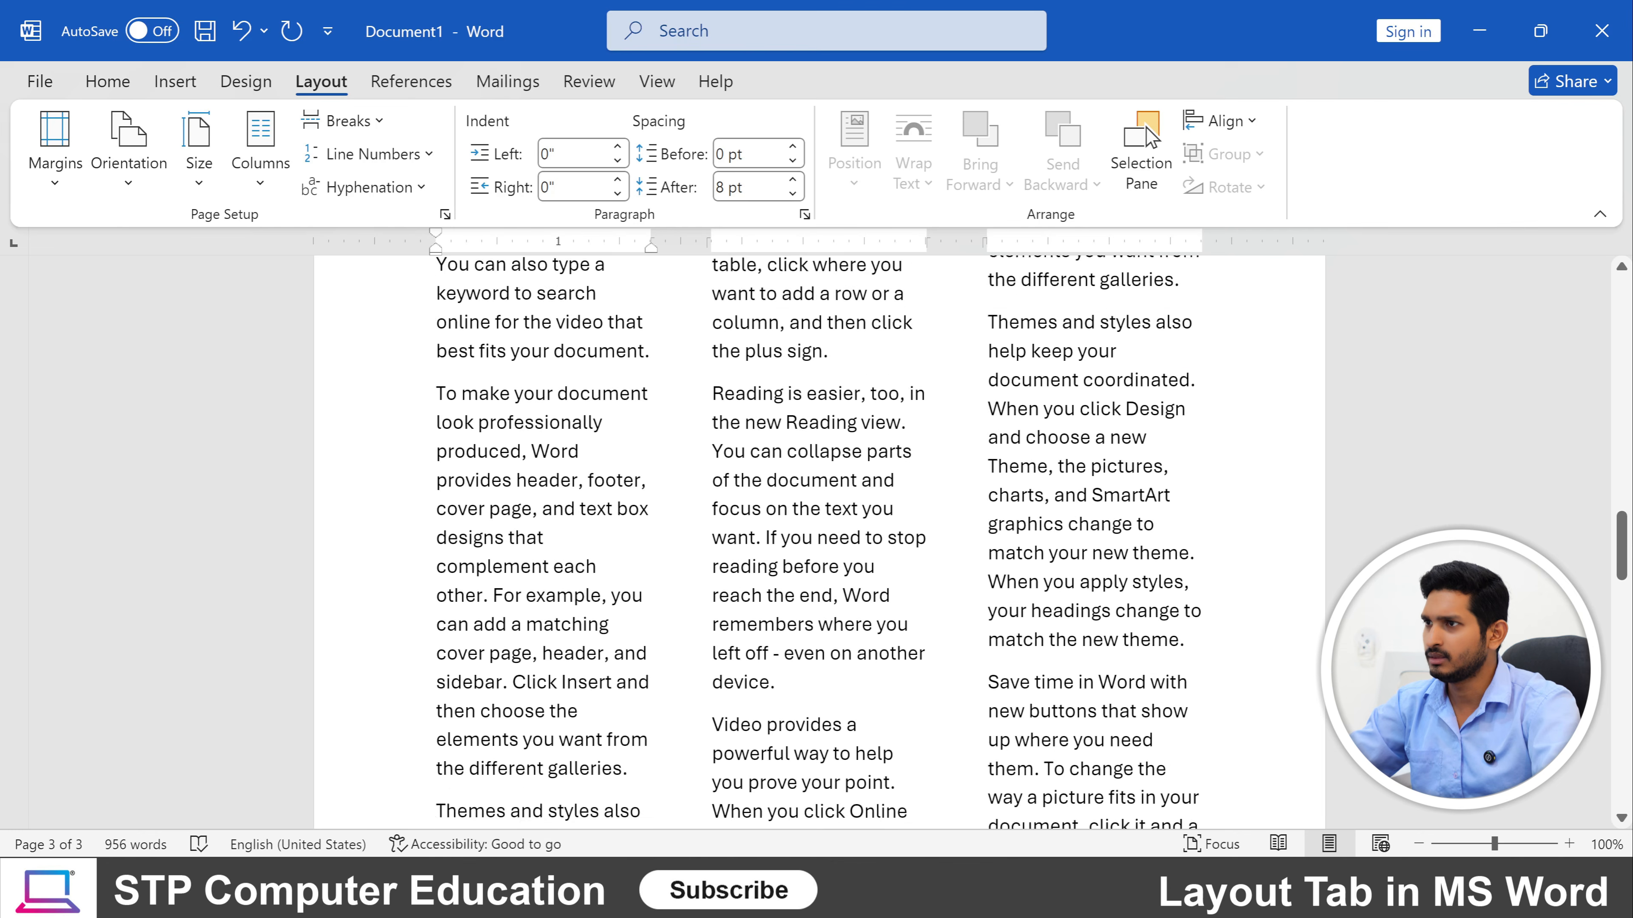
scroll(677, 579, up, 10)
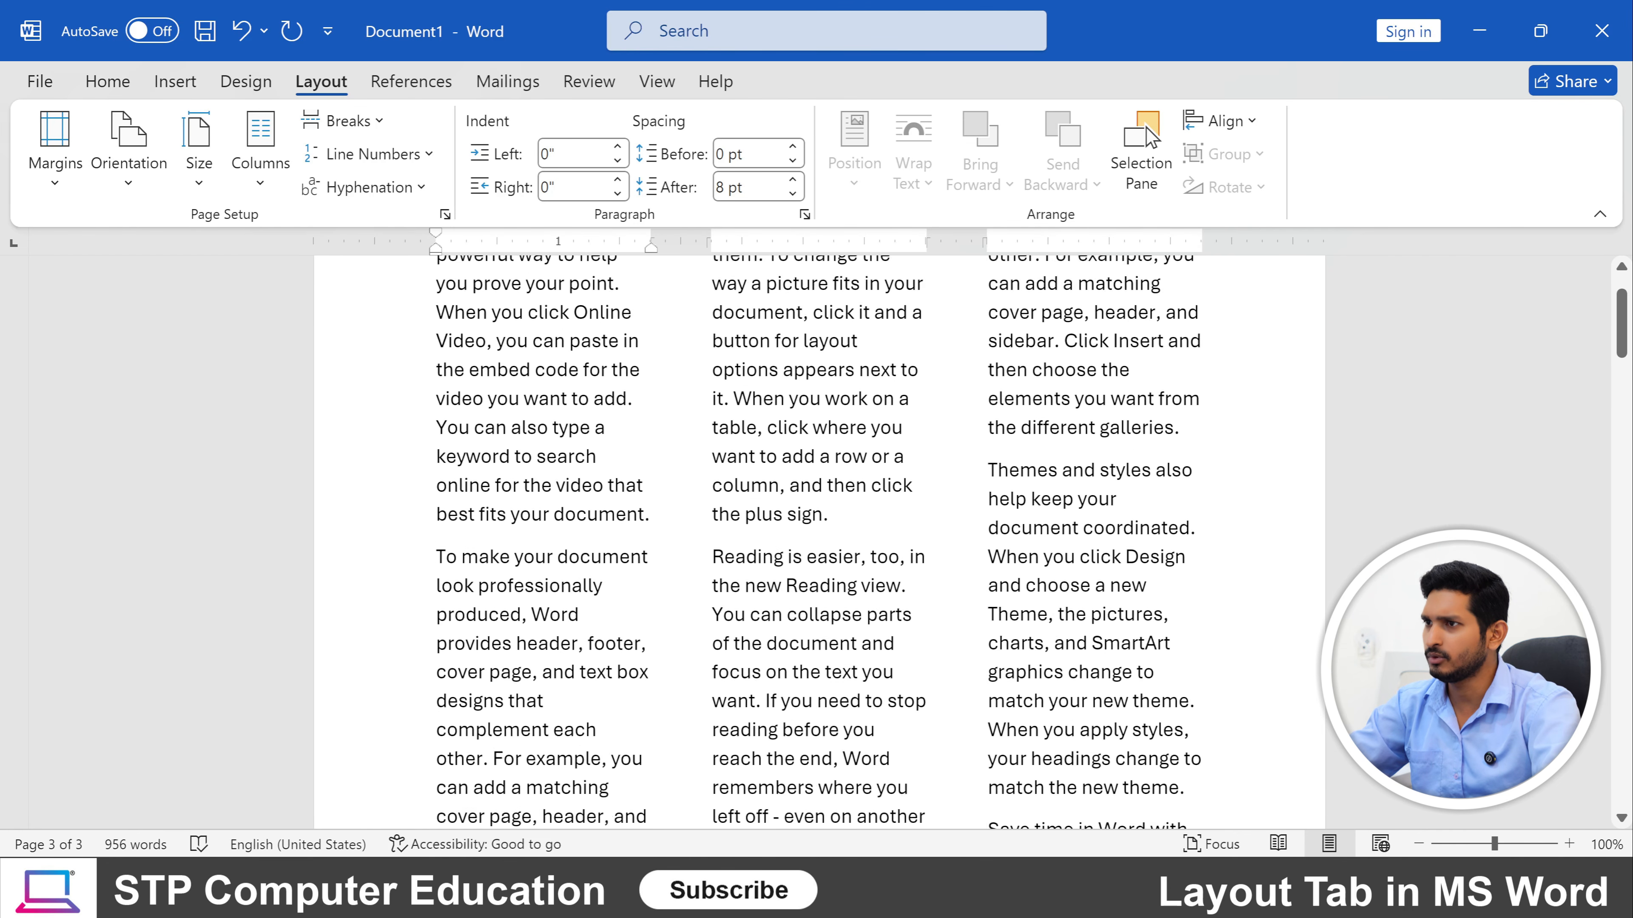
drag(529, 500, 617, 505)
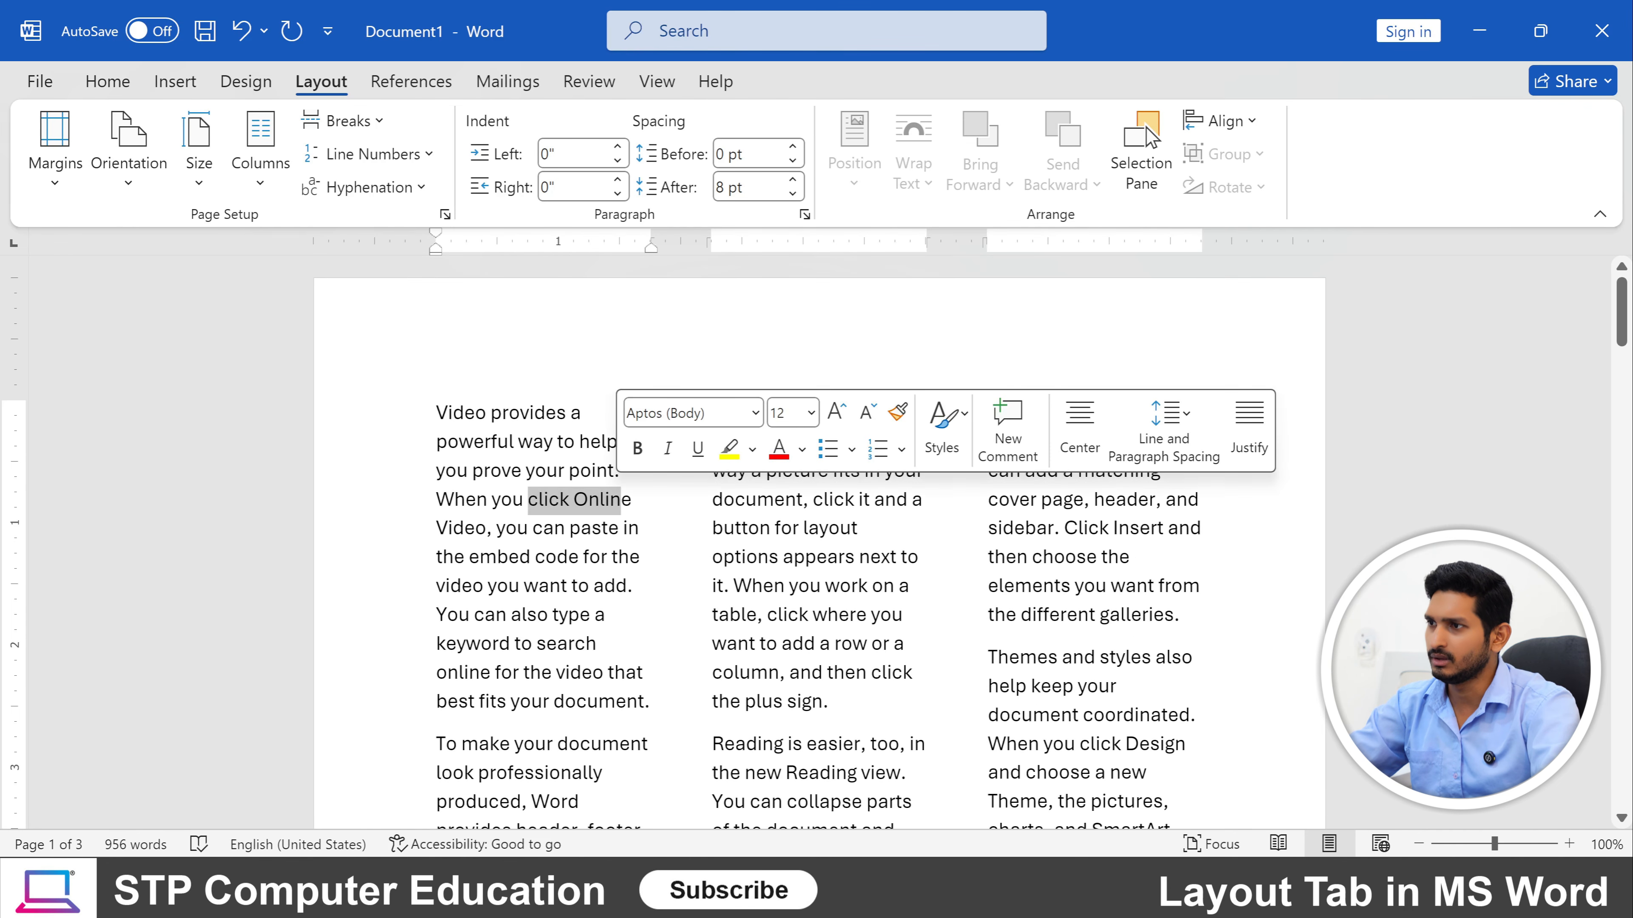
drag(812, 501, 776, 526)
click(1079, 529)
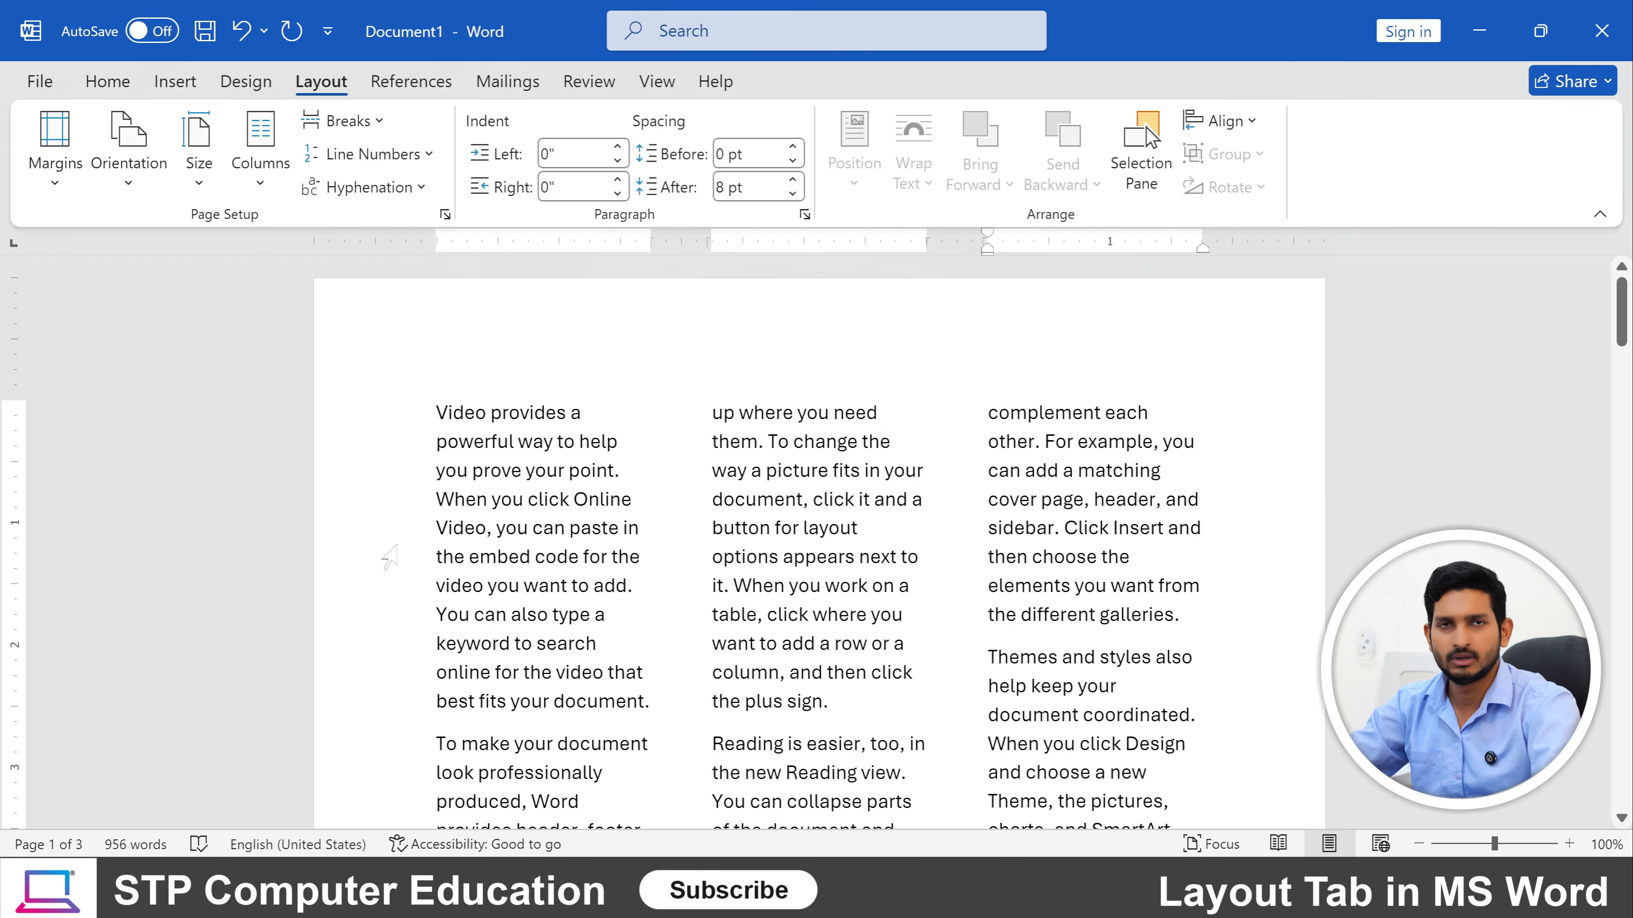
scroll(817, 541, down, 1)
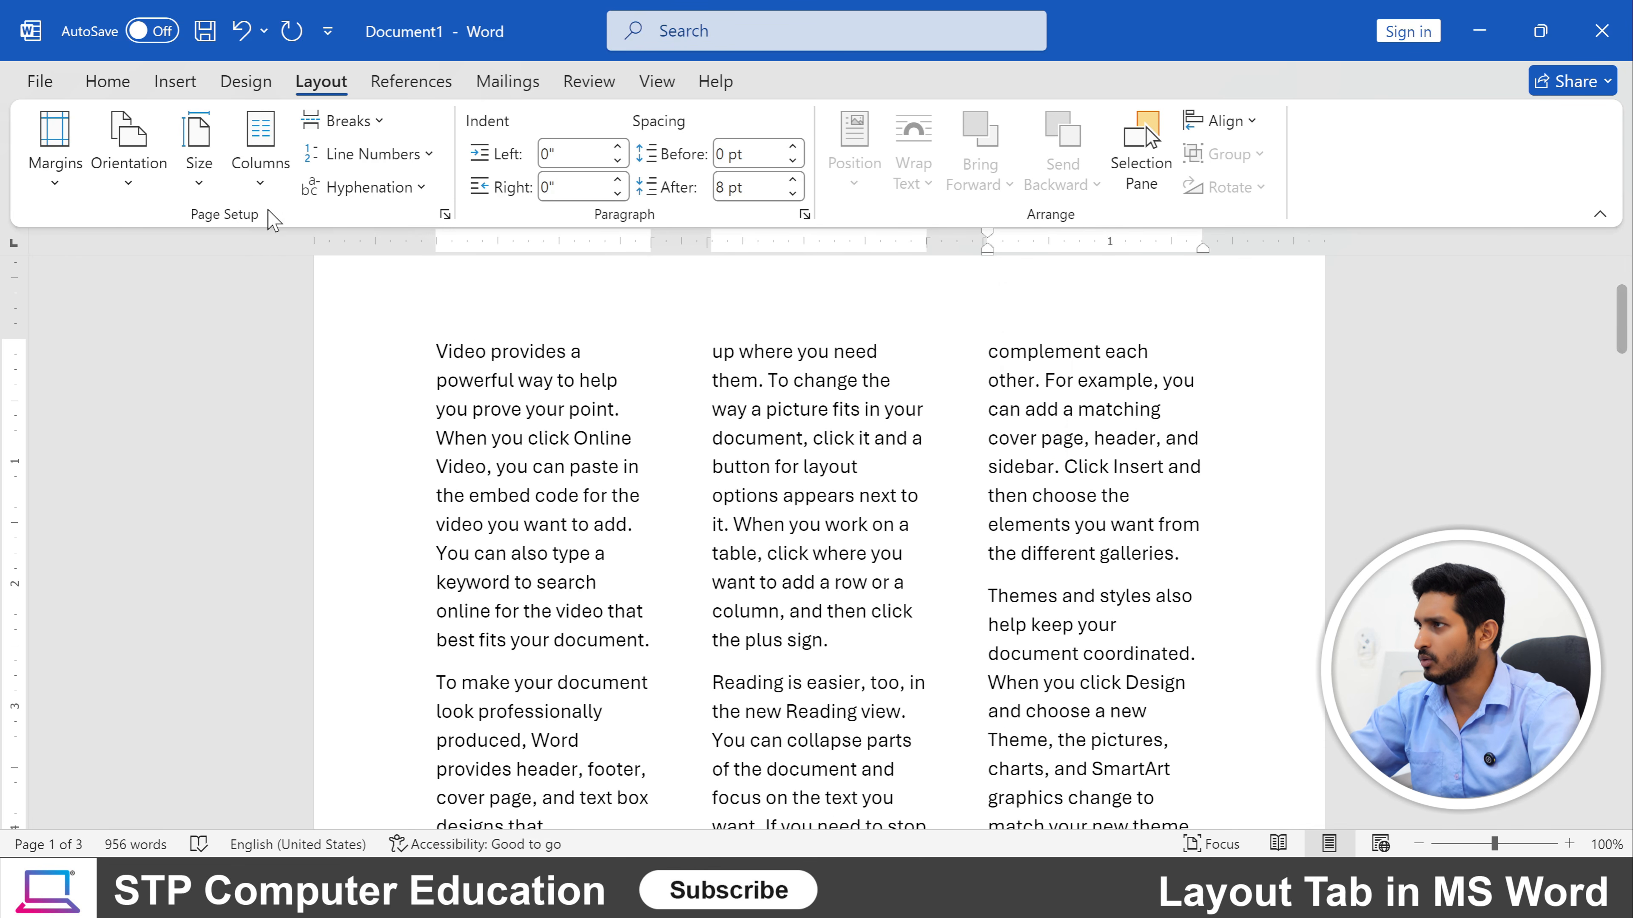
Select the whole document and set its text in two columns.
click(261, 167)
click(619, 462)
key(ctrl+a)
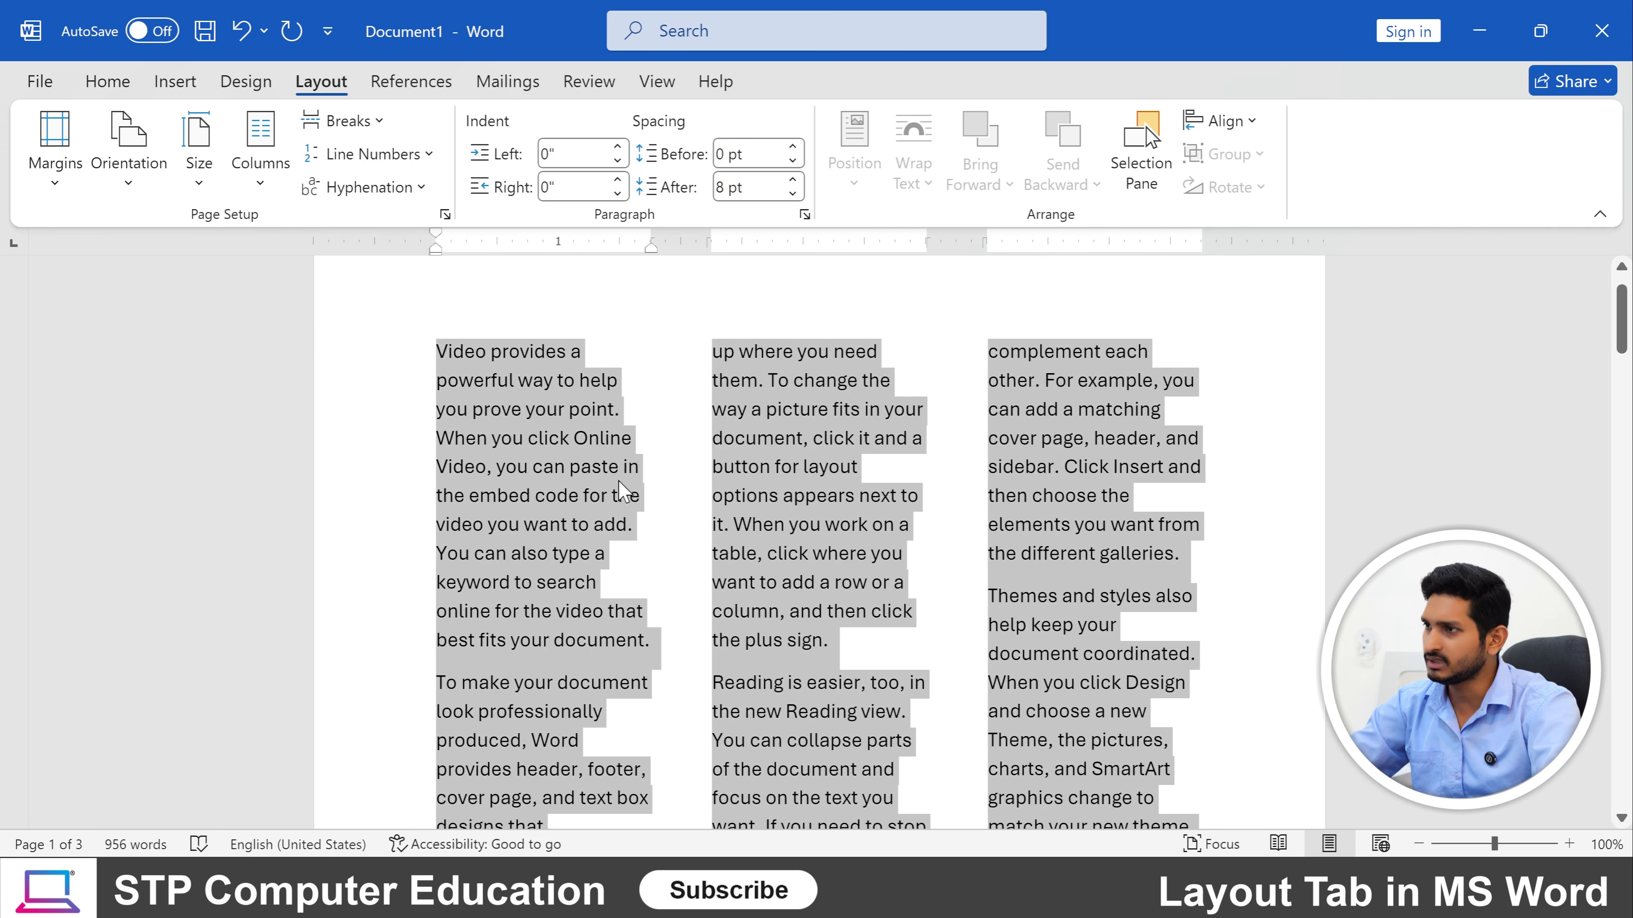
click(260, 167)
click(305, 295)
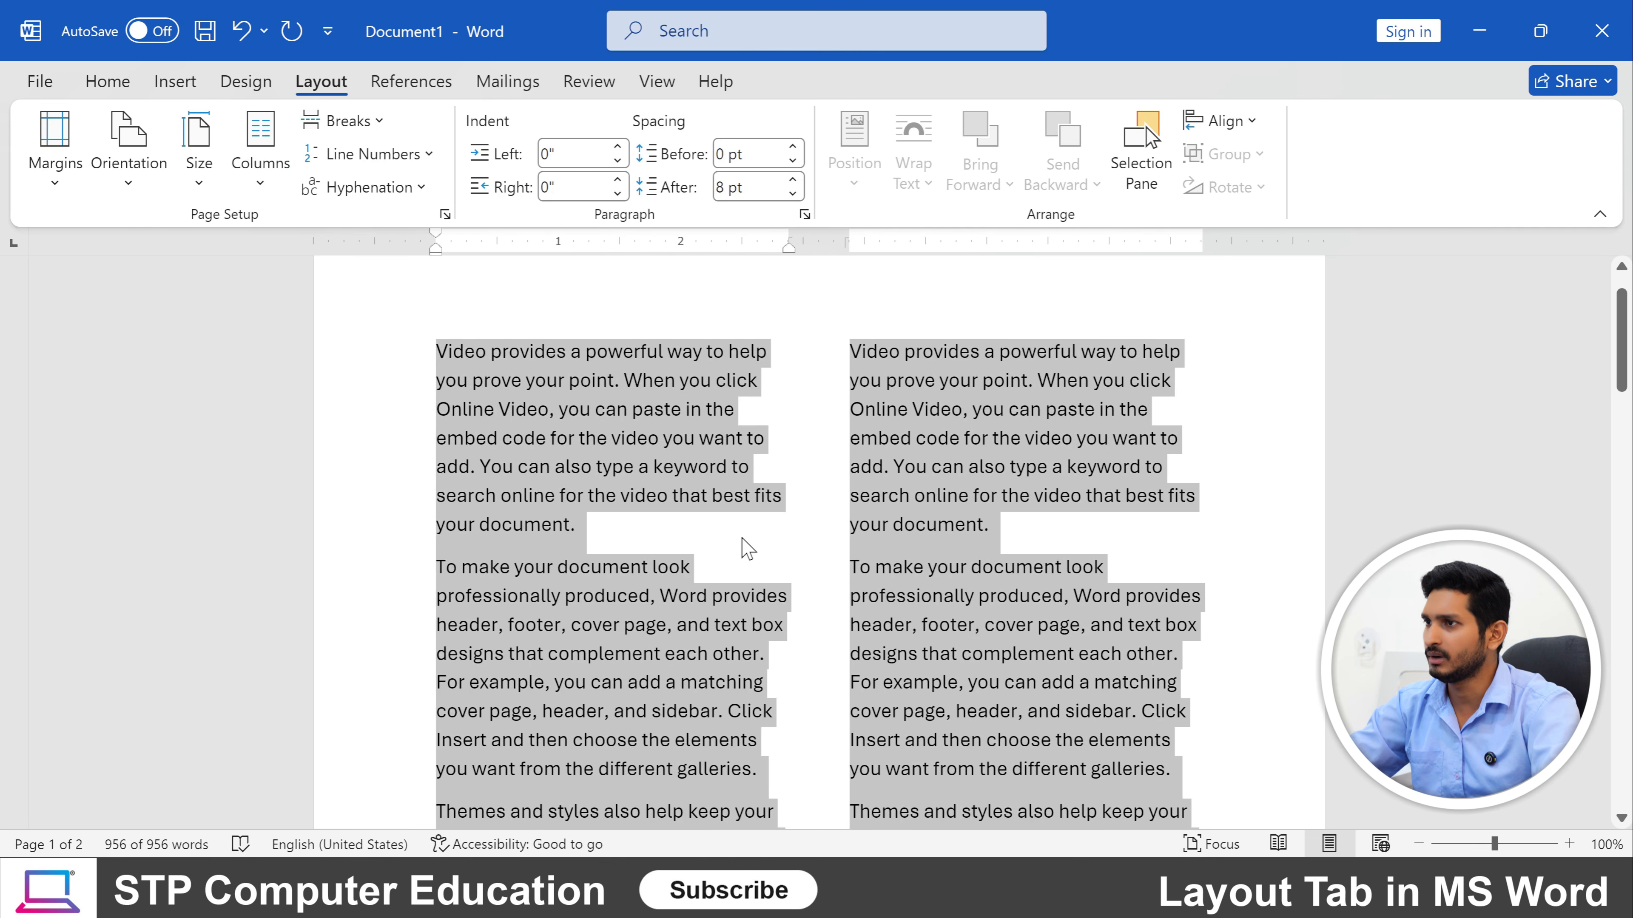
Justify all the text in the document and look over the two-column pages side by side.
click(675, 526)
scroll(674, 526, up, 1)
scroll(653, 476, down, 6)
scroll(652, 476, up, 1)
key(ctrl+a)
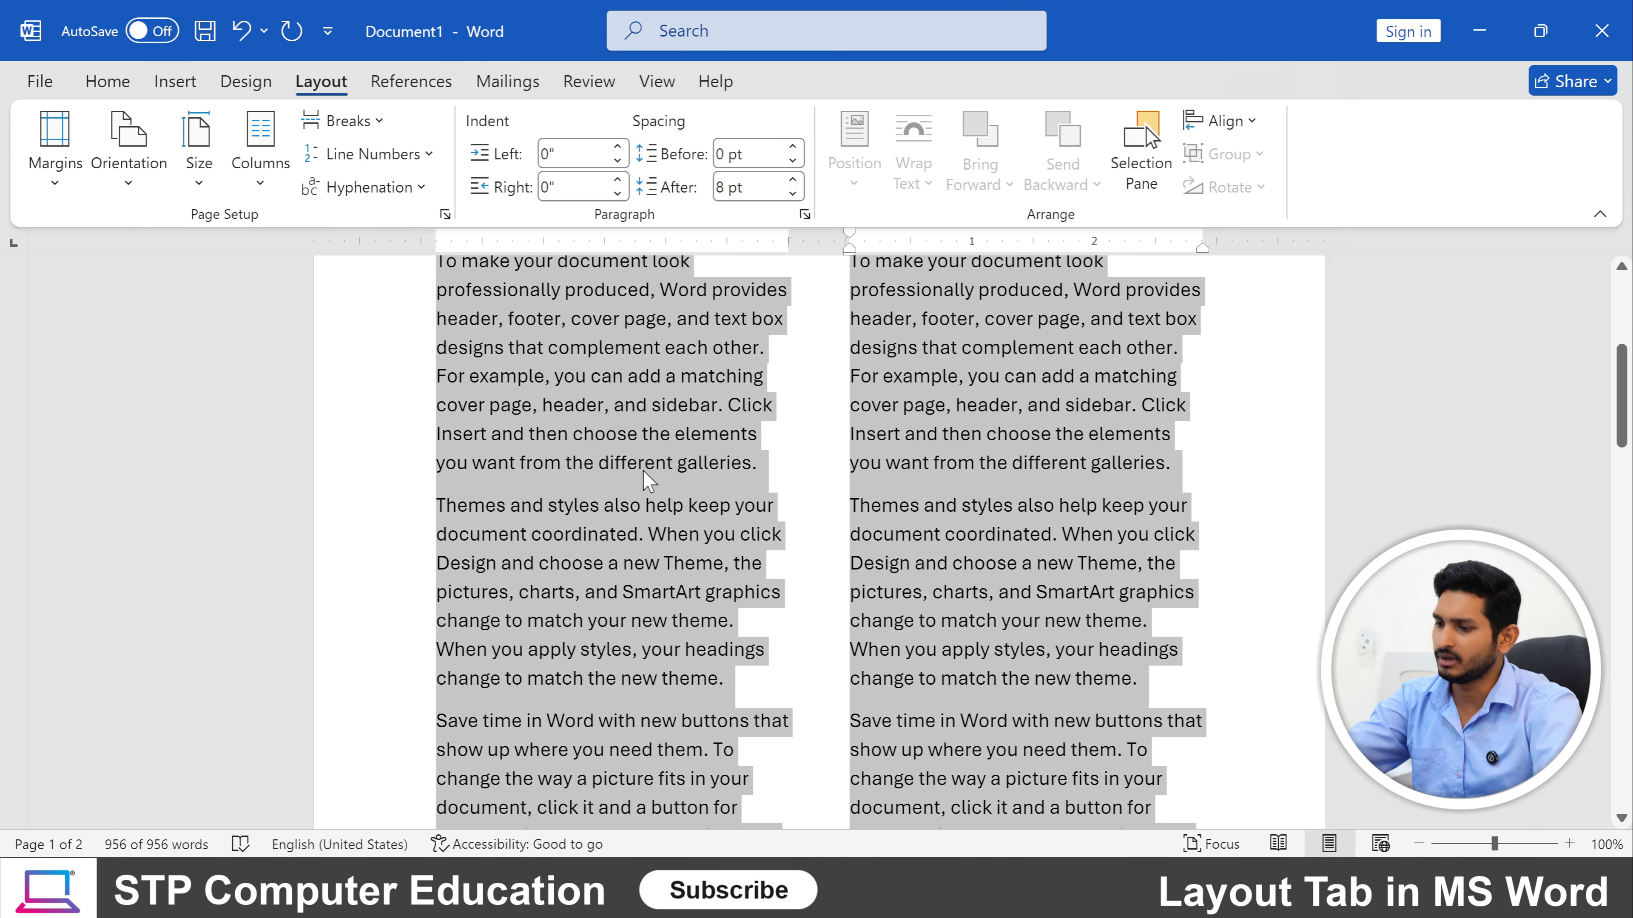
key(ctrl+j)
scroll(730, 518, up, 3)
scroll(730, 518, up, 3)
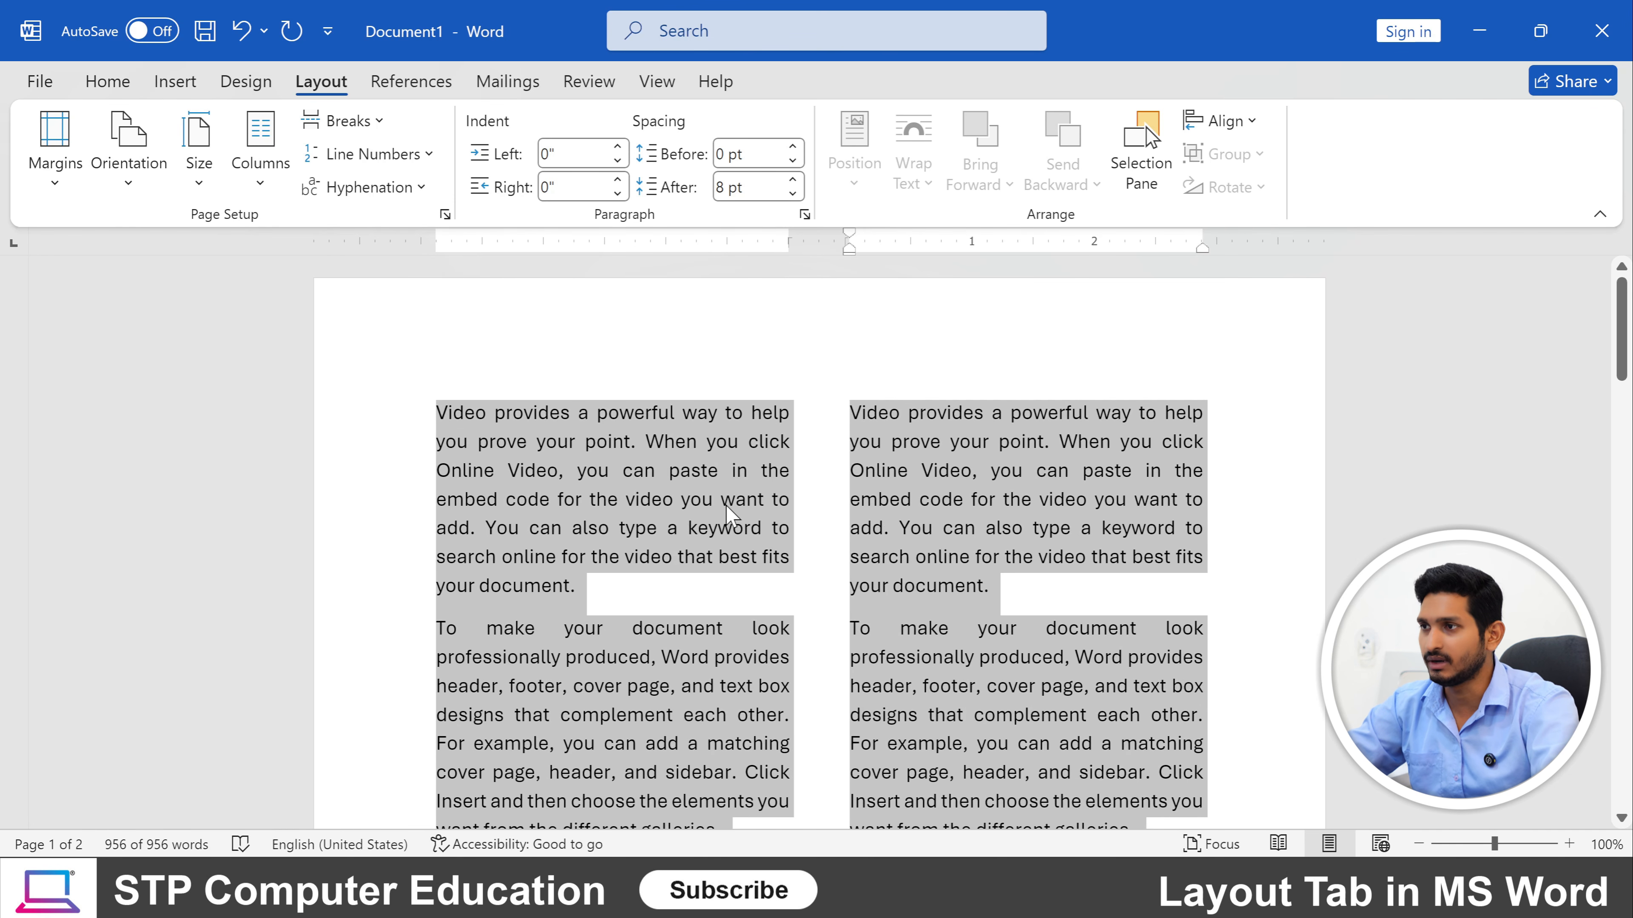
click(726, 515)
scroll(726, 514, down, 10)
ctrl+scroll(834, 549, down, 4)
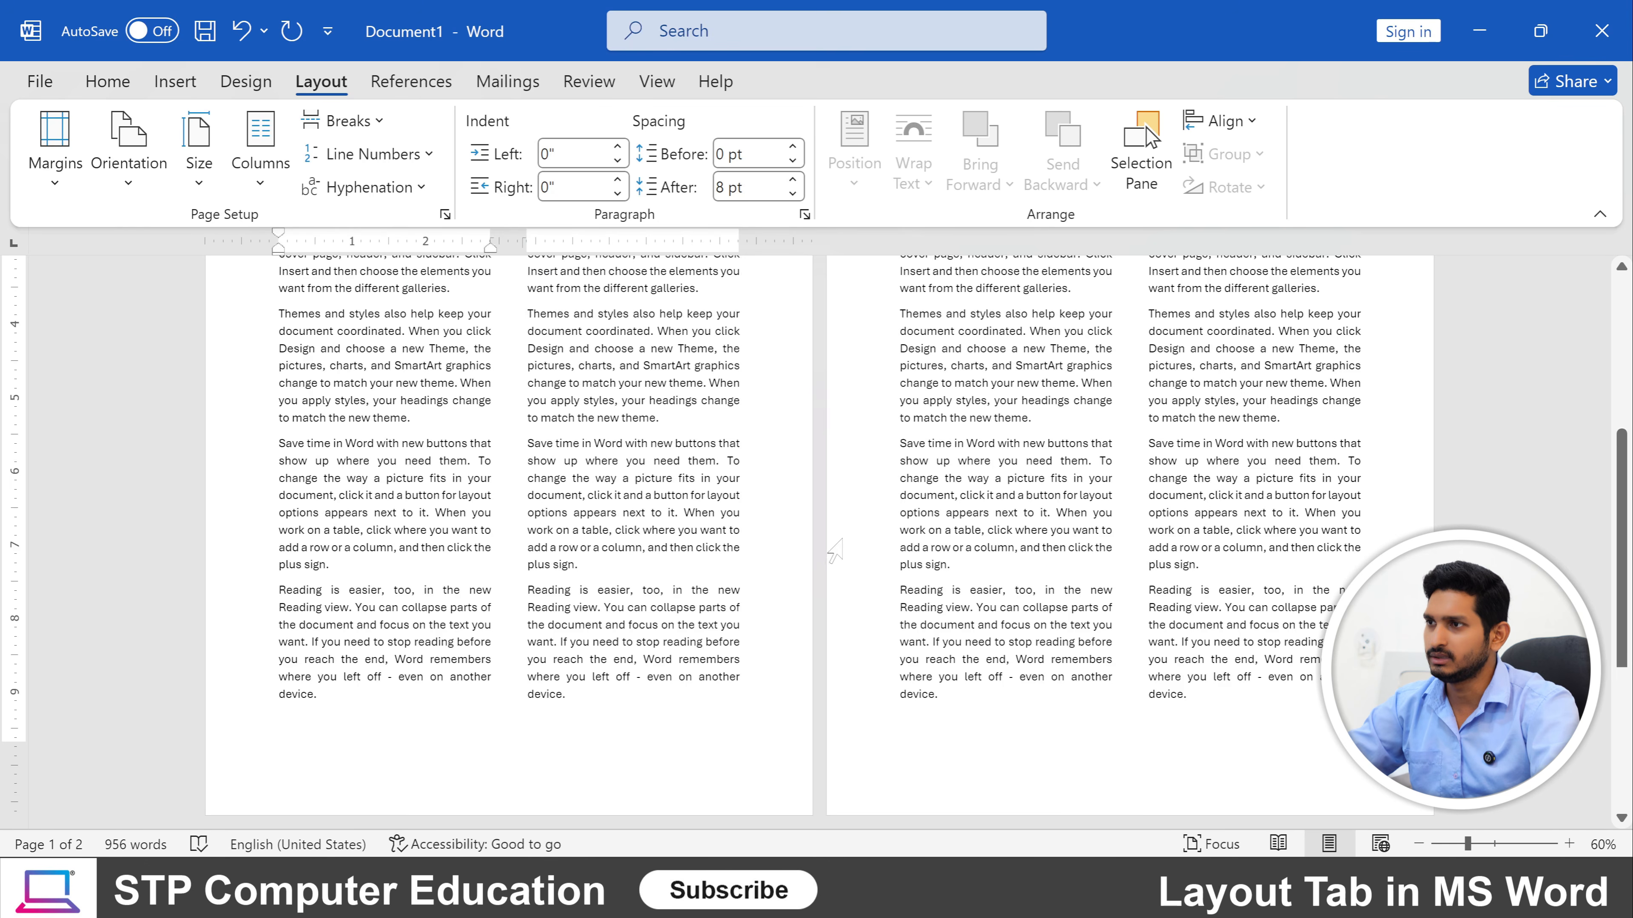
scroll(834, 549, up, 5)
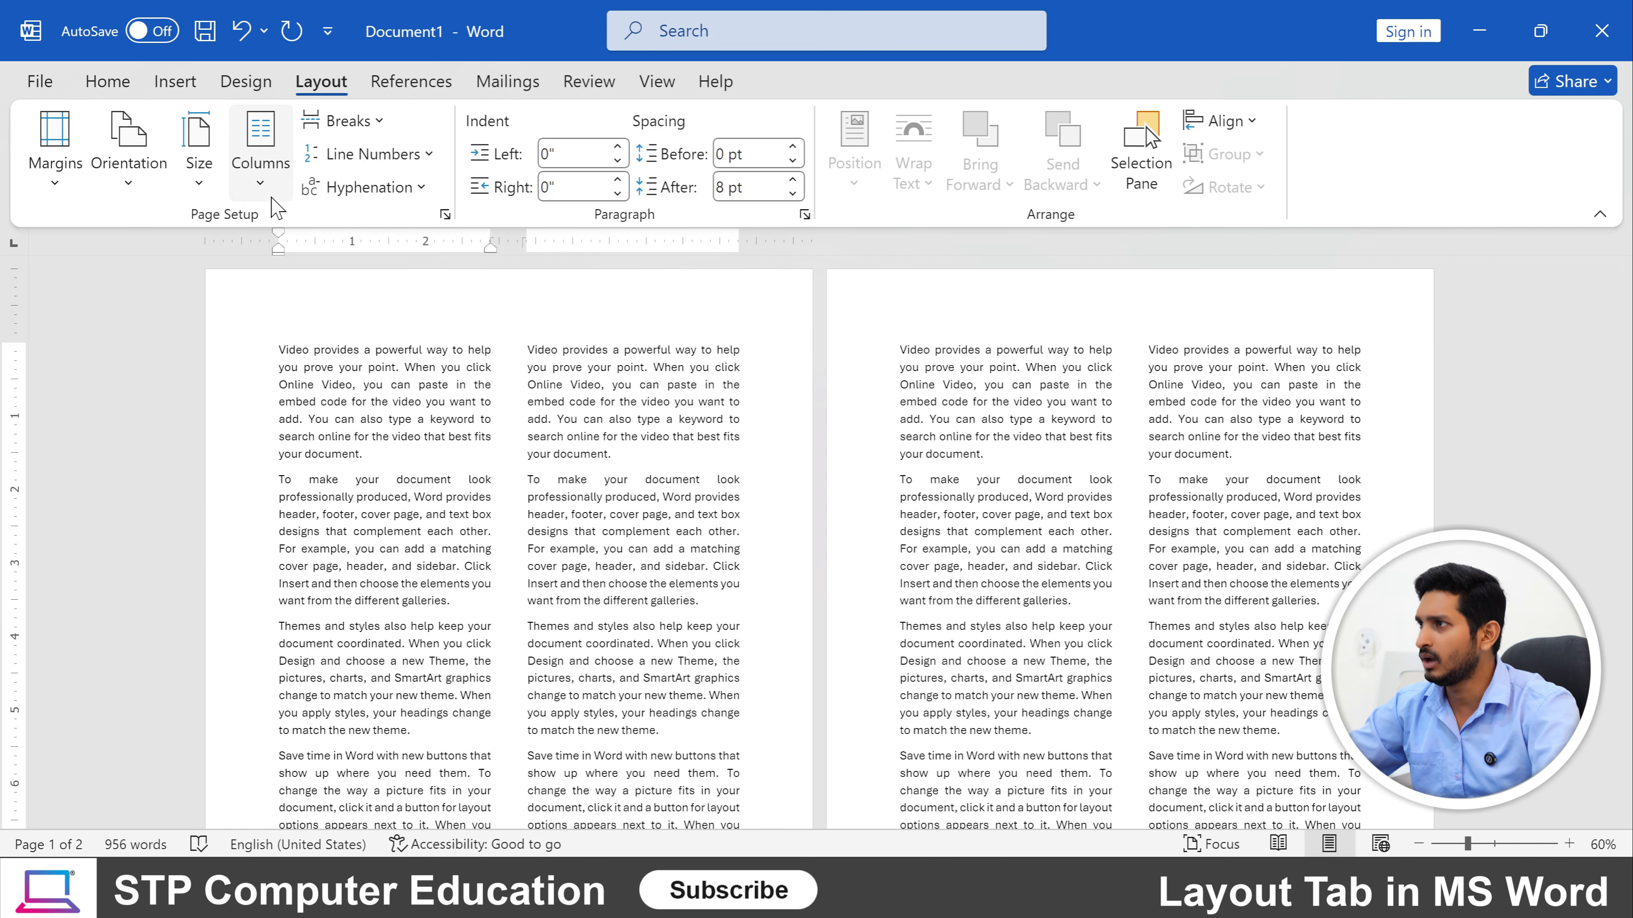
Change the justified text to three columns, and switch it to the Left column preset with a narrow first column.
click(260, 148)
click(342, 375)
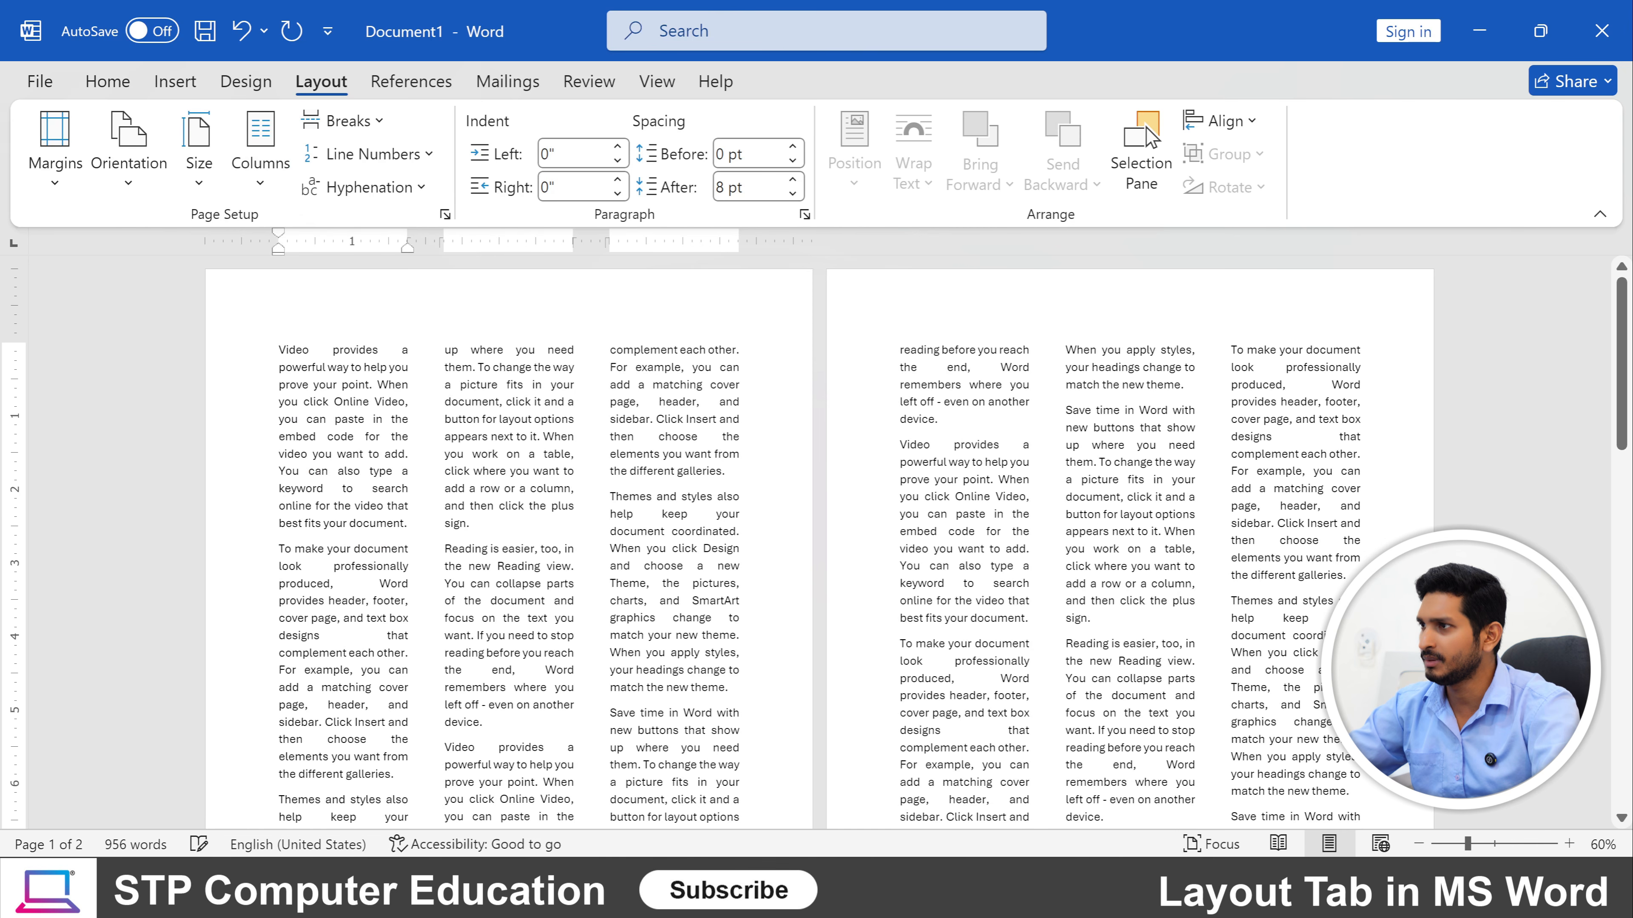
click(260, 148)
click(331, 439)
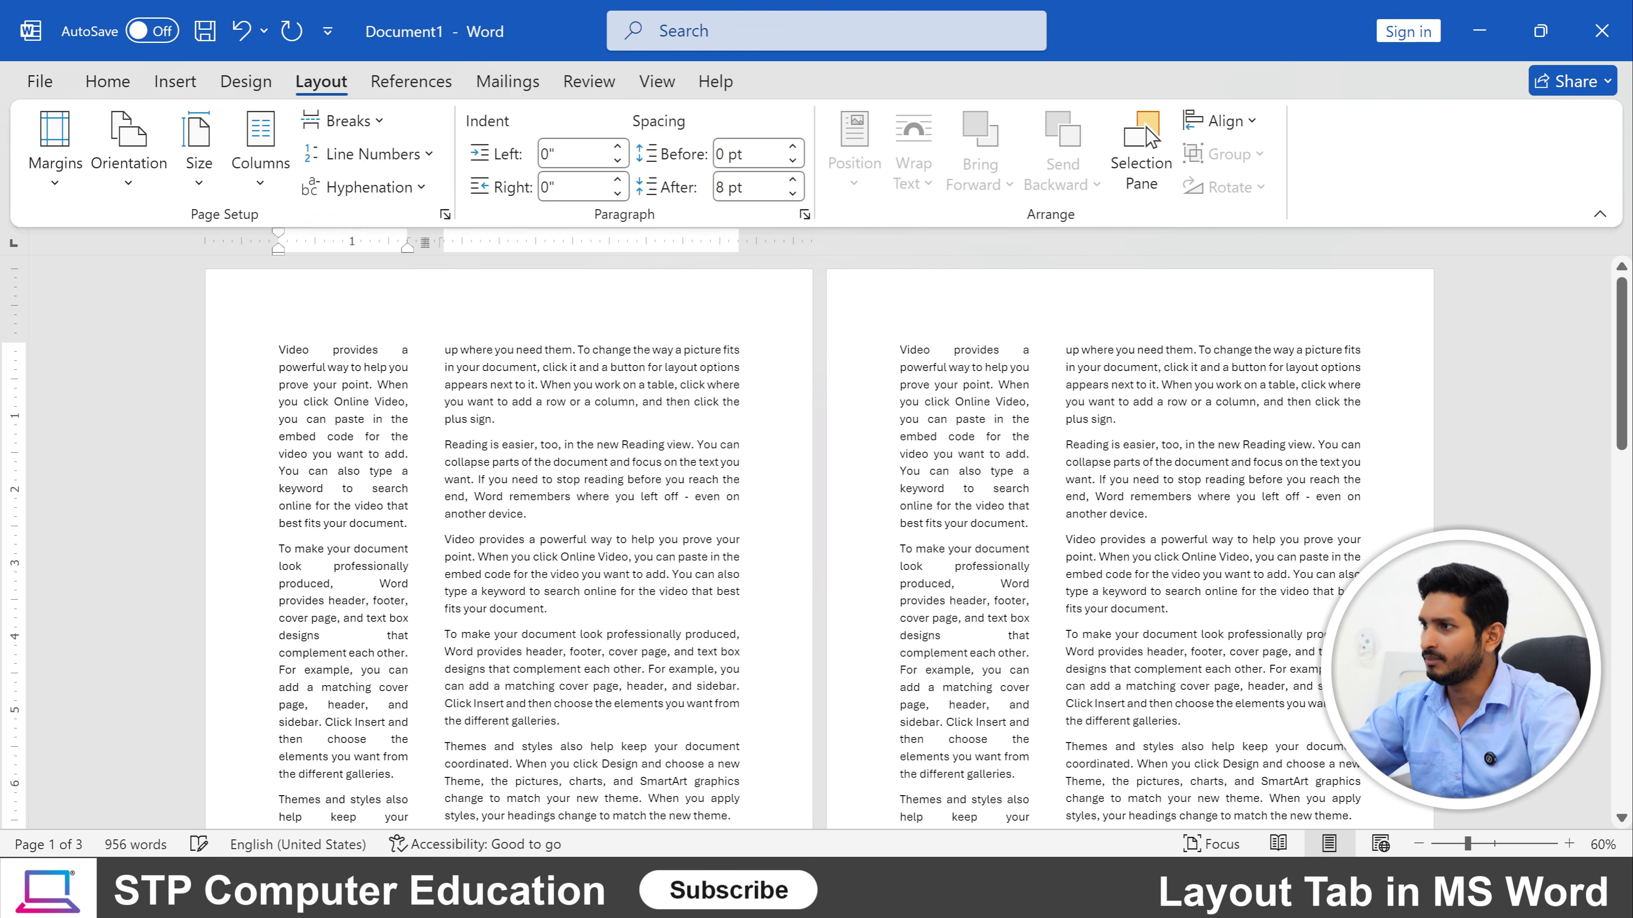
scroll(815, 542, down, 1)
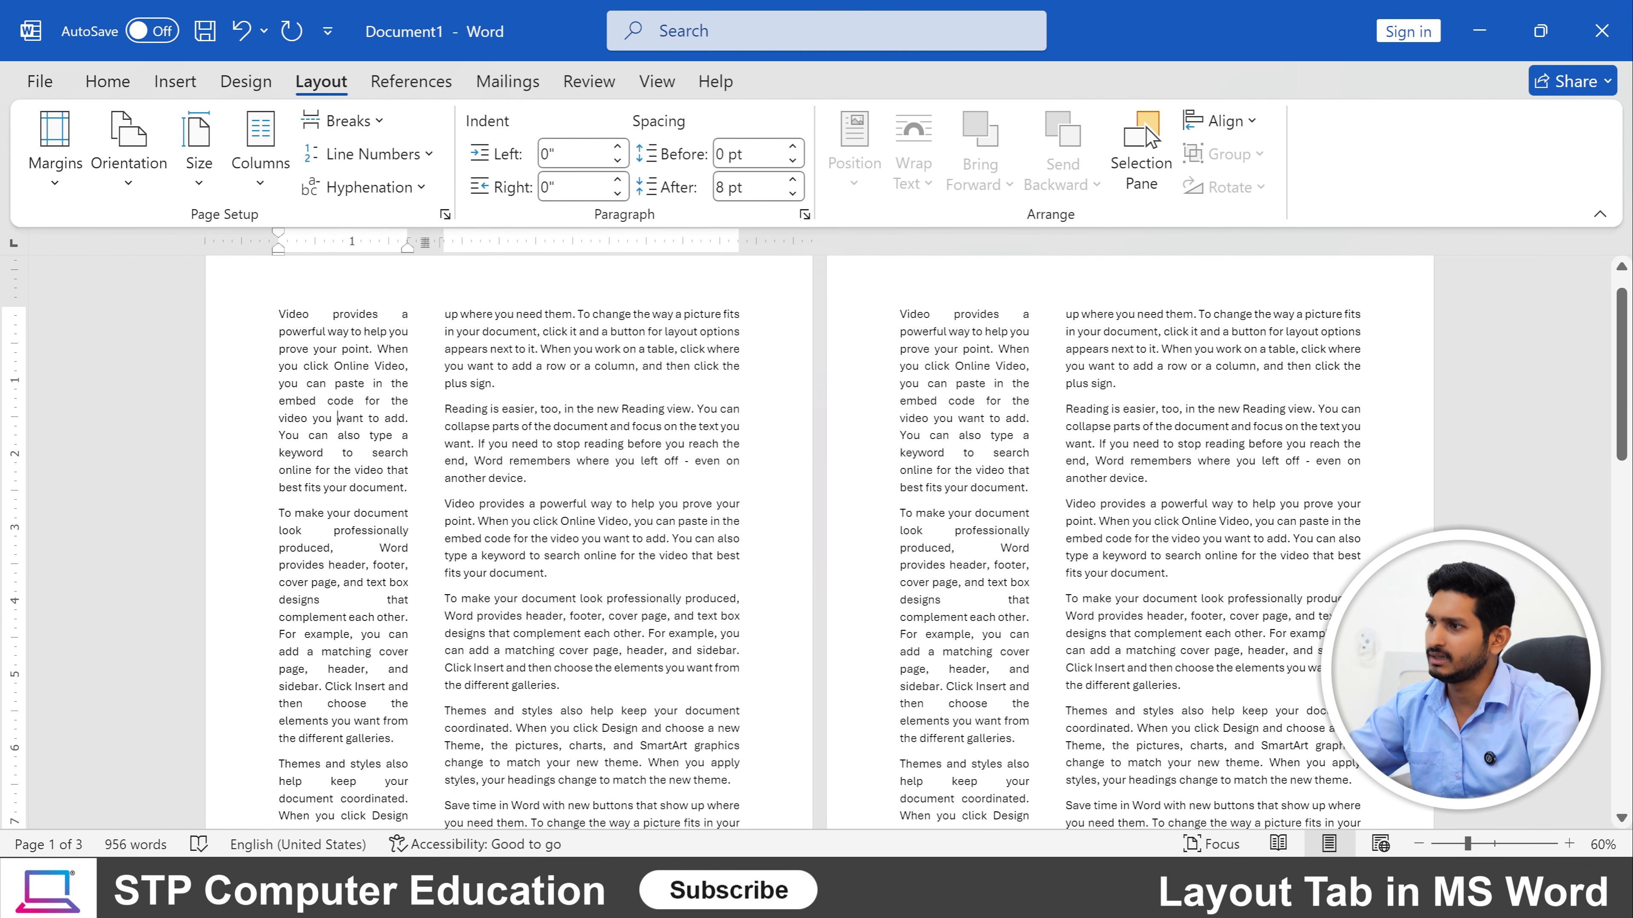
Try the Right column preset on the document, return it to two equal columns, and enlarge the view of the first page.
click(260, 148)
click(322, 474)
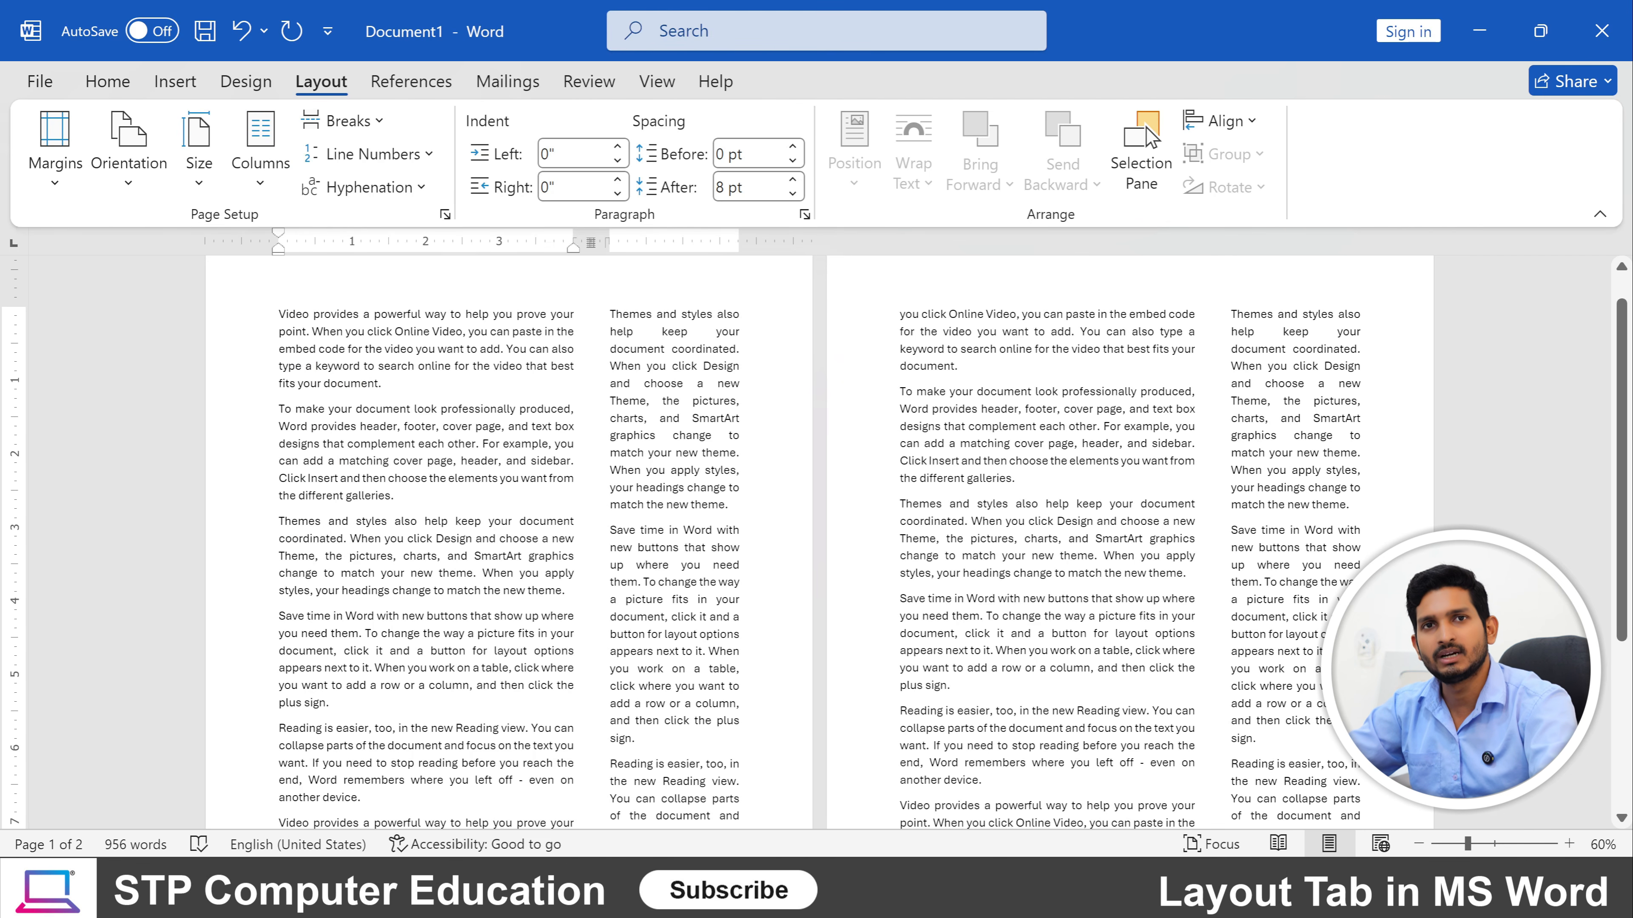
click(260, 148)
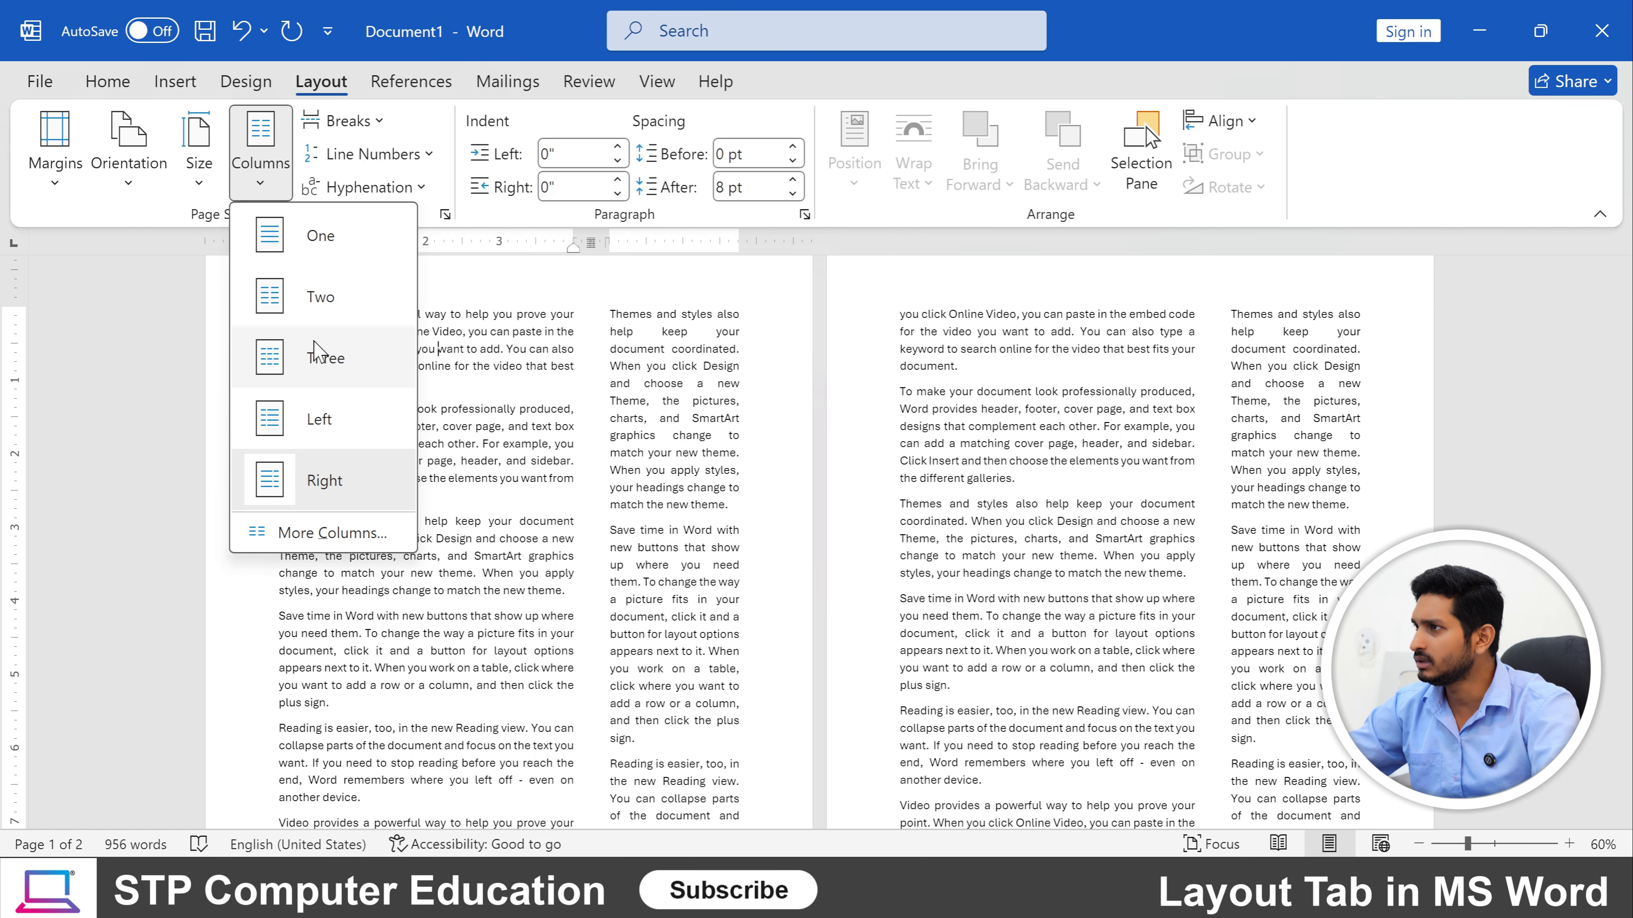
click(320, 296)
ctrl+scroll(816, 540, up, 3)
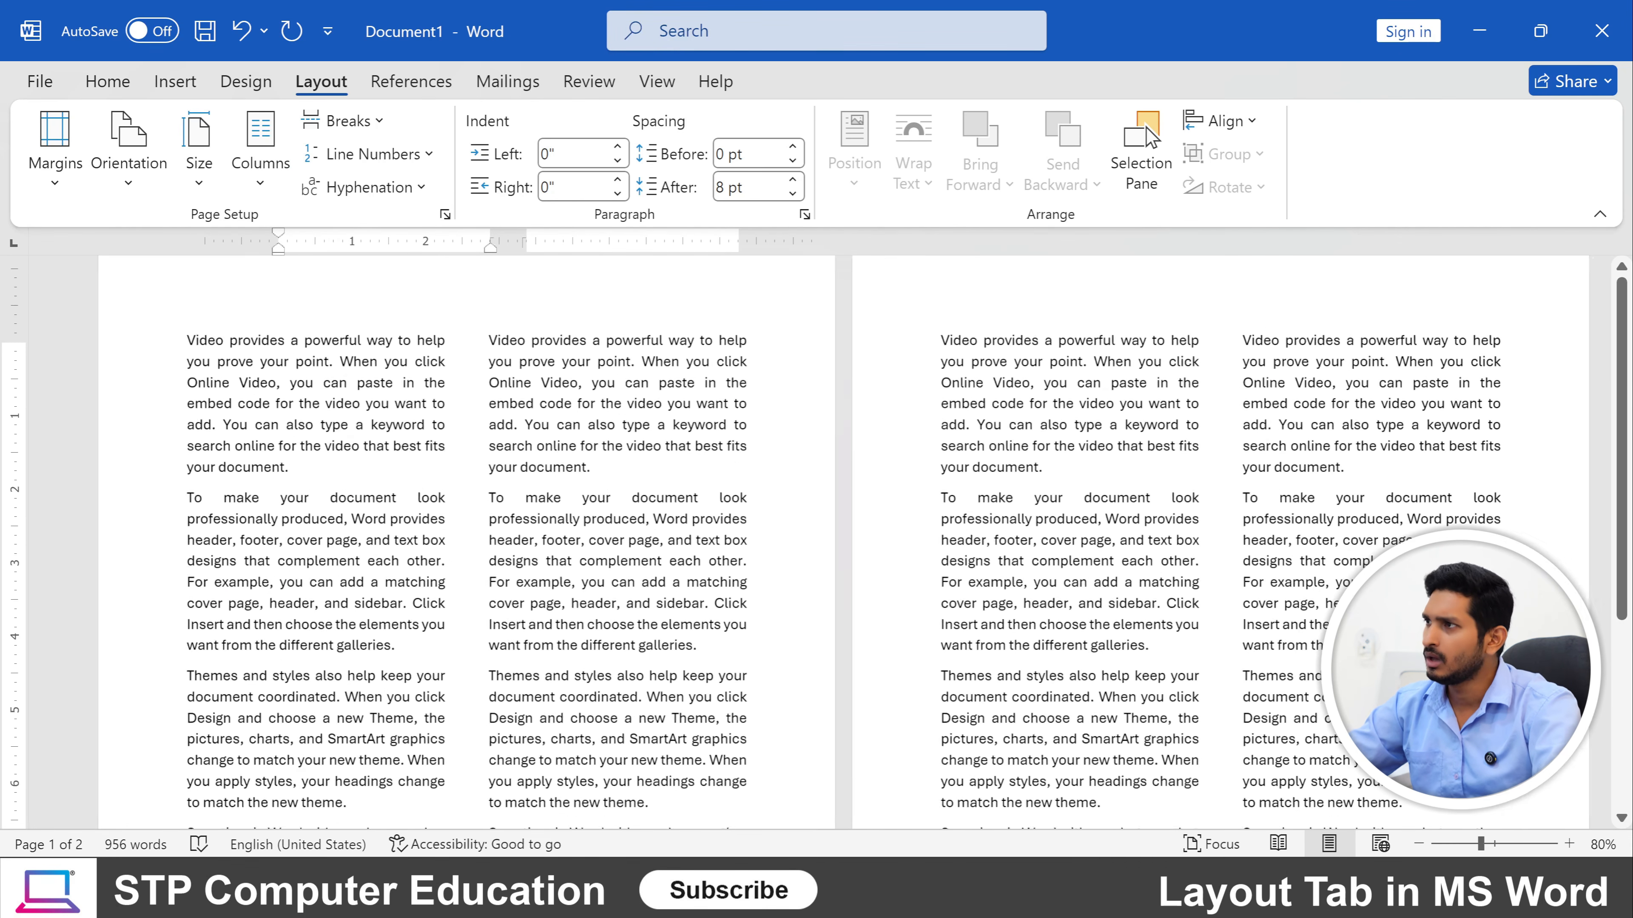
scroll(814, 524, up, 1)
scroll(814, 525, down, 1)
scroll(814, 525, up, 1)
scroll(816, 541, down, 2)
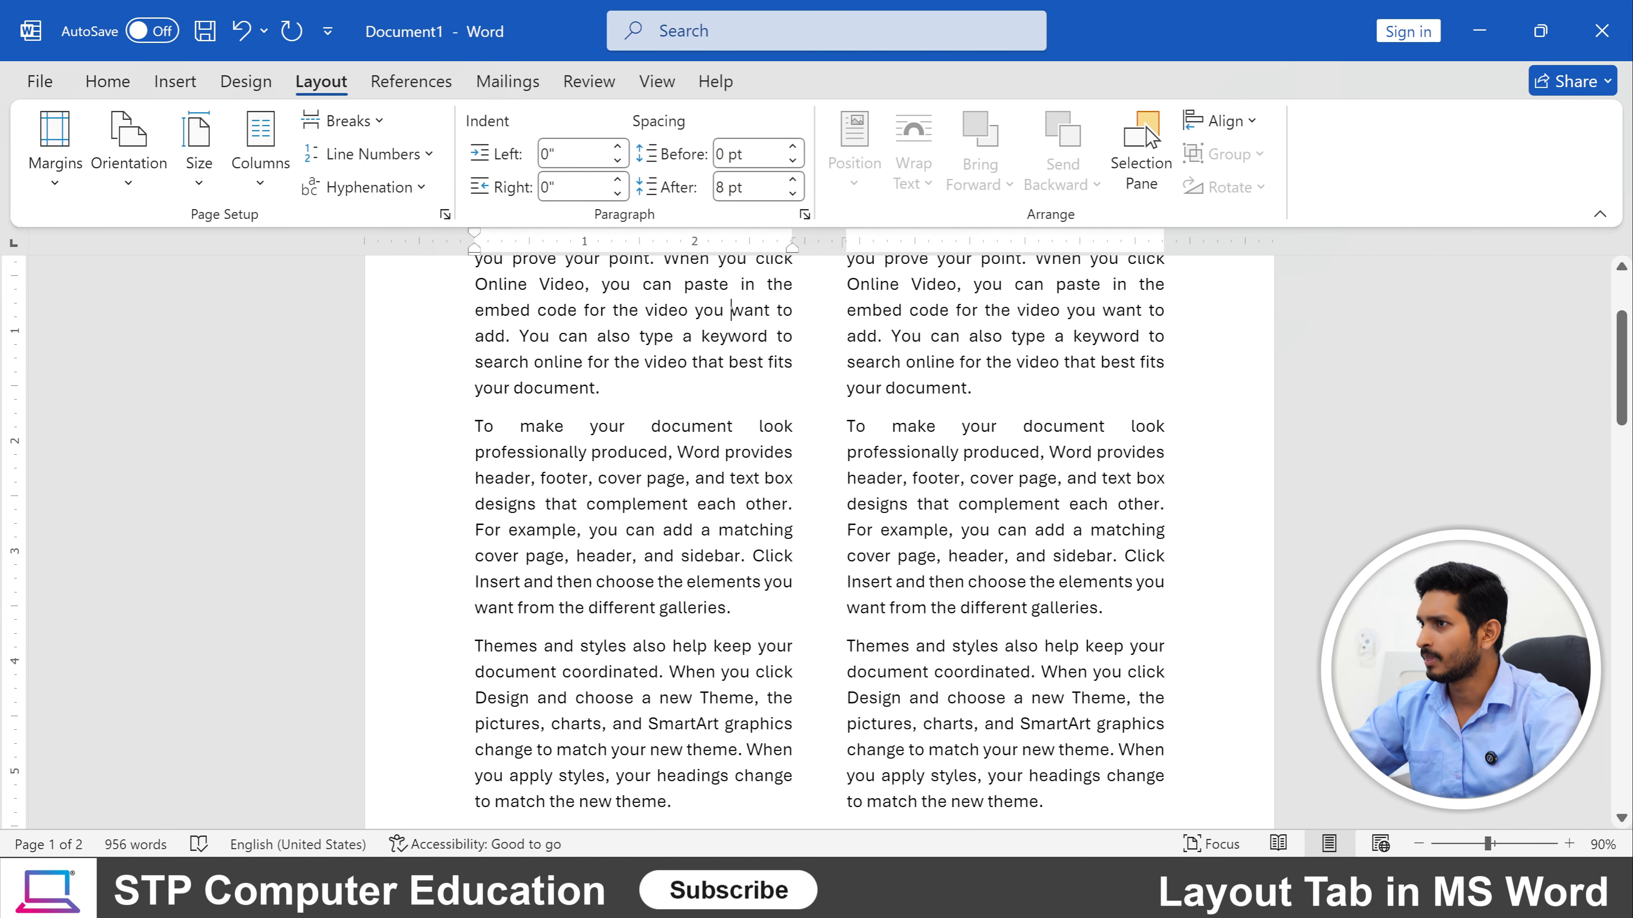
scroll(816, 540, up, 2)
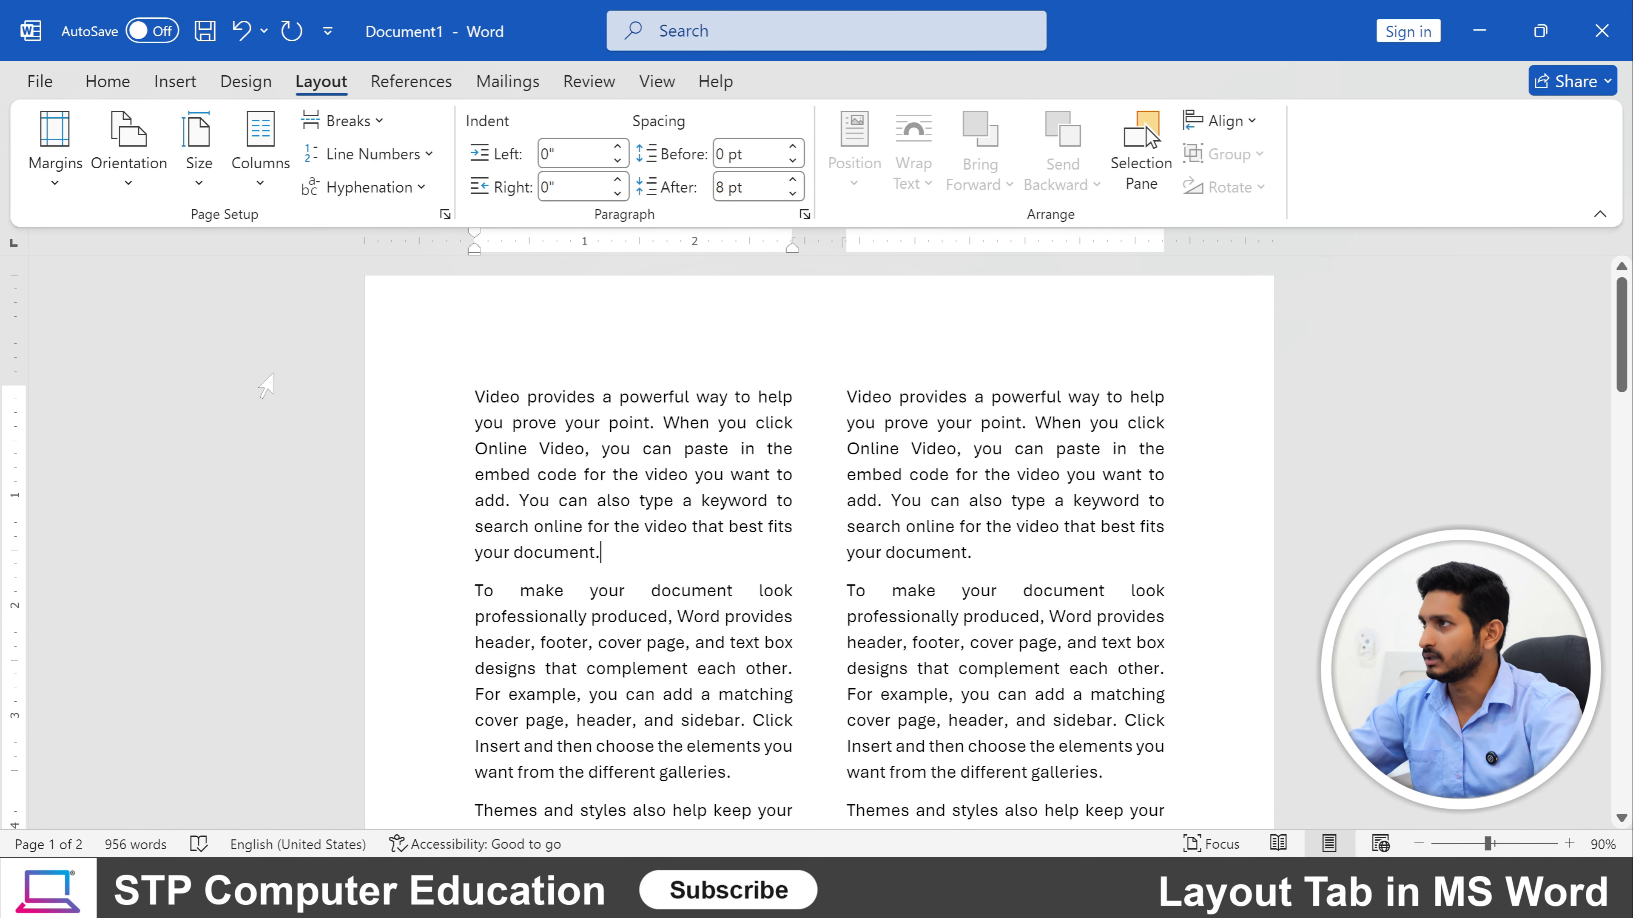
Insert the picture p from the device's Music folder at the end of the document's first paragraph.
click(175, 81)
click(287, 204)
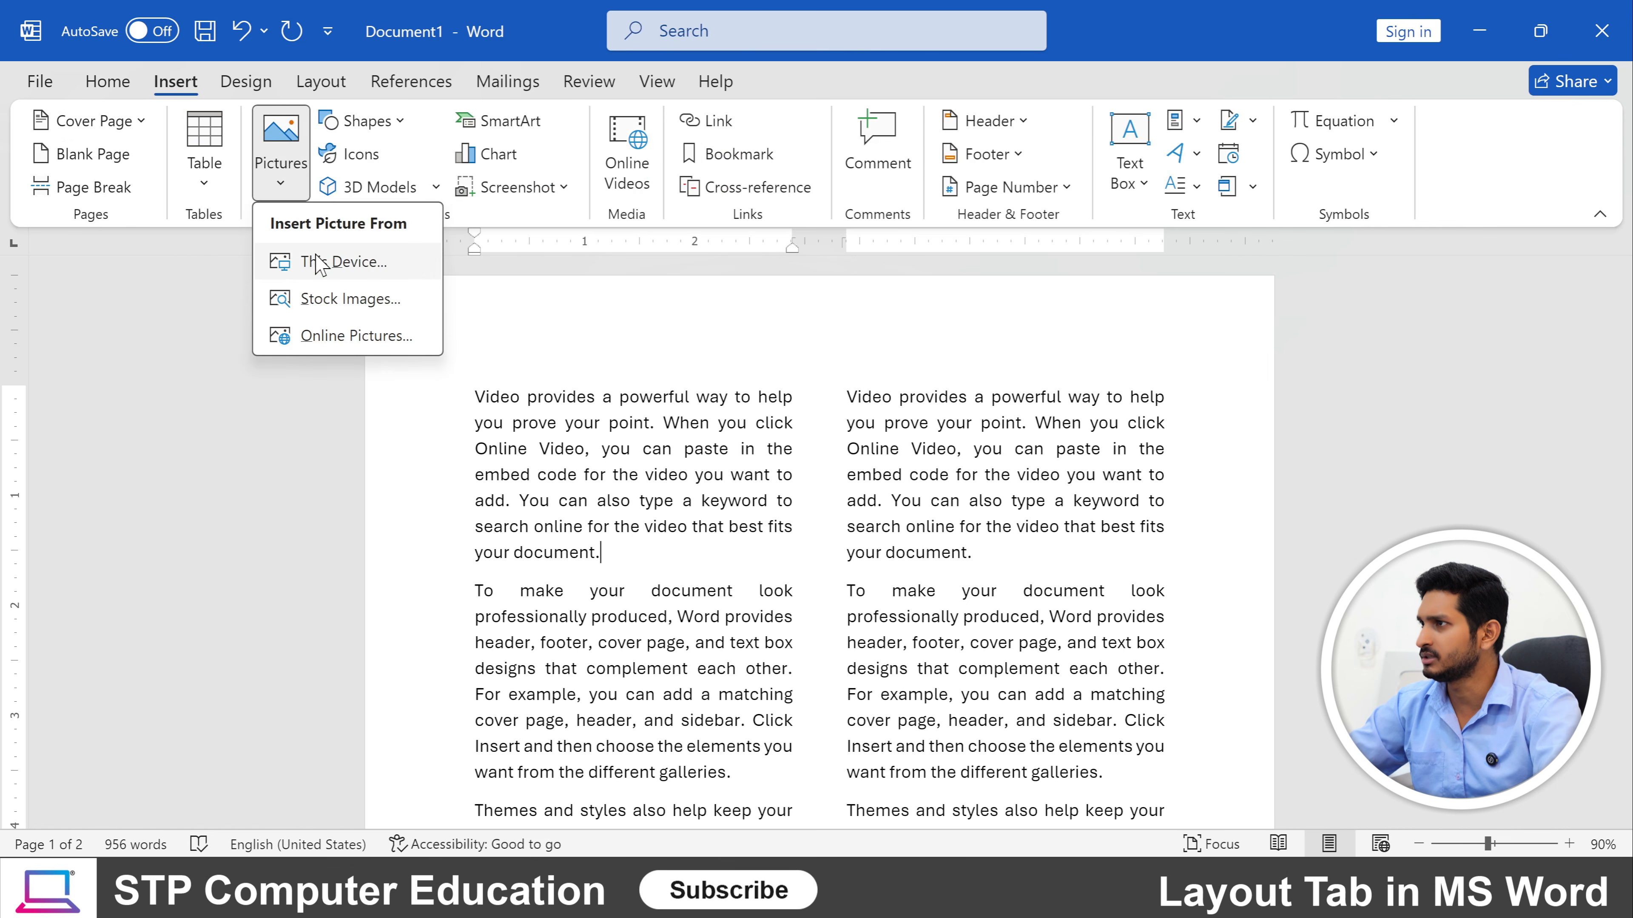
click(324, 262)
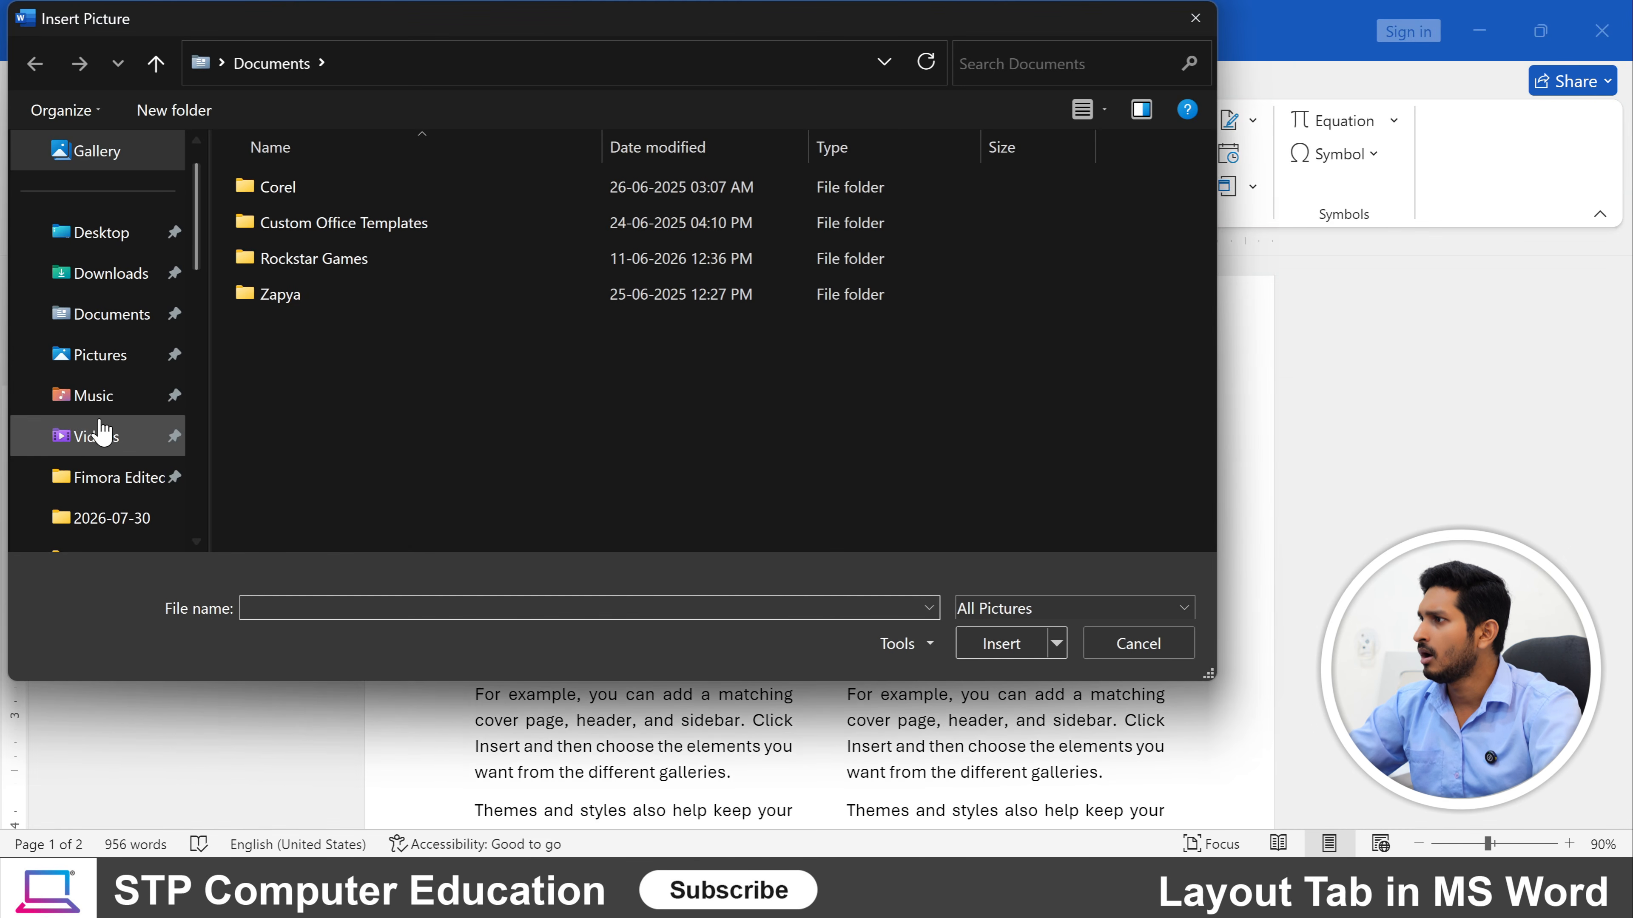
click(99, 396)
click(858, 206)
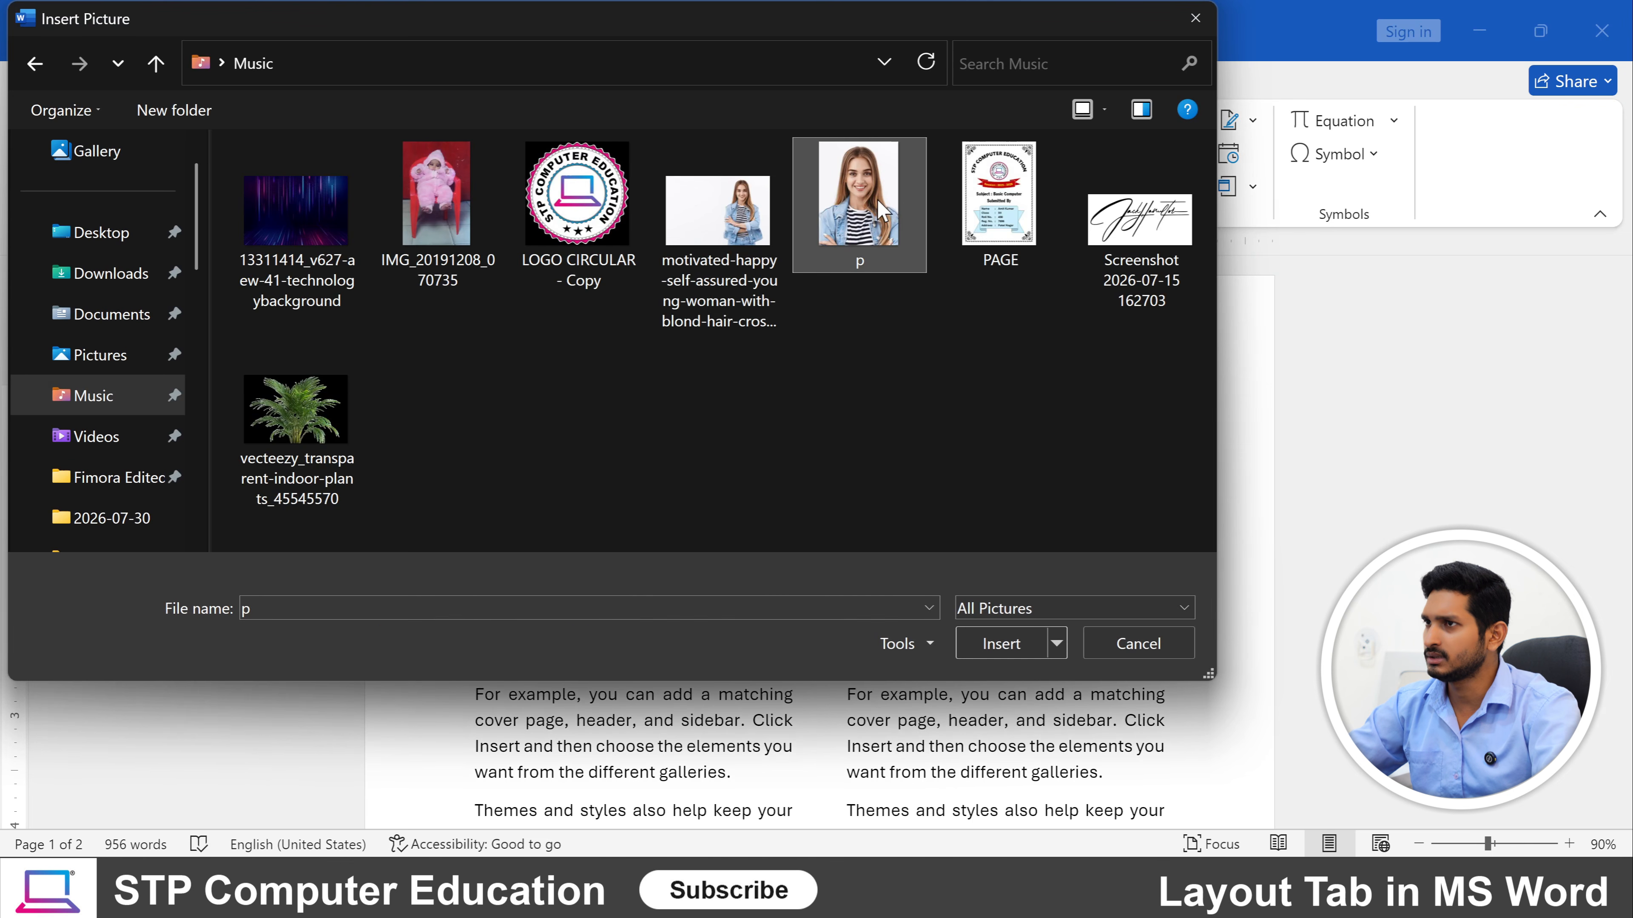
click(1008, 651)
Shrink the inserted picture to about 1.05" high and 0.8" wide.
scroll(671, 534, down, 3)
scroll(670, 533, up, 3)
scroll(662, 521, down, 3)
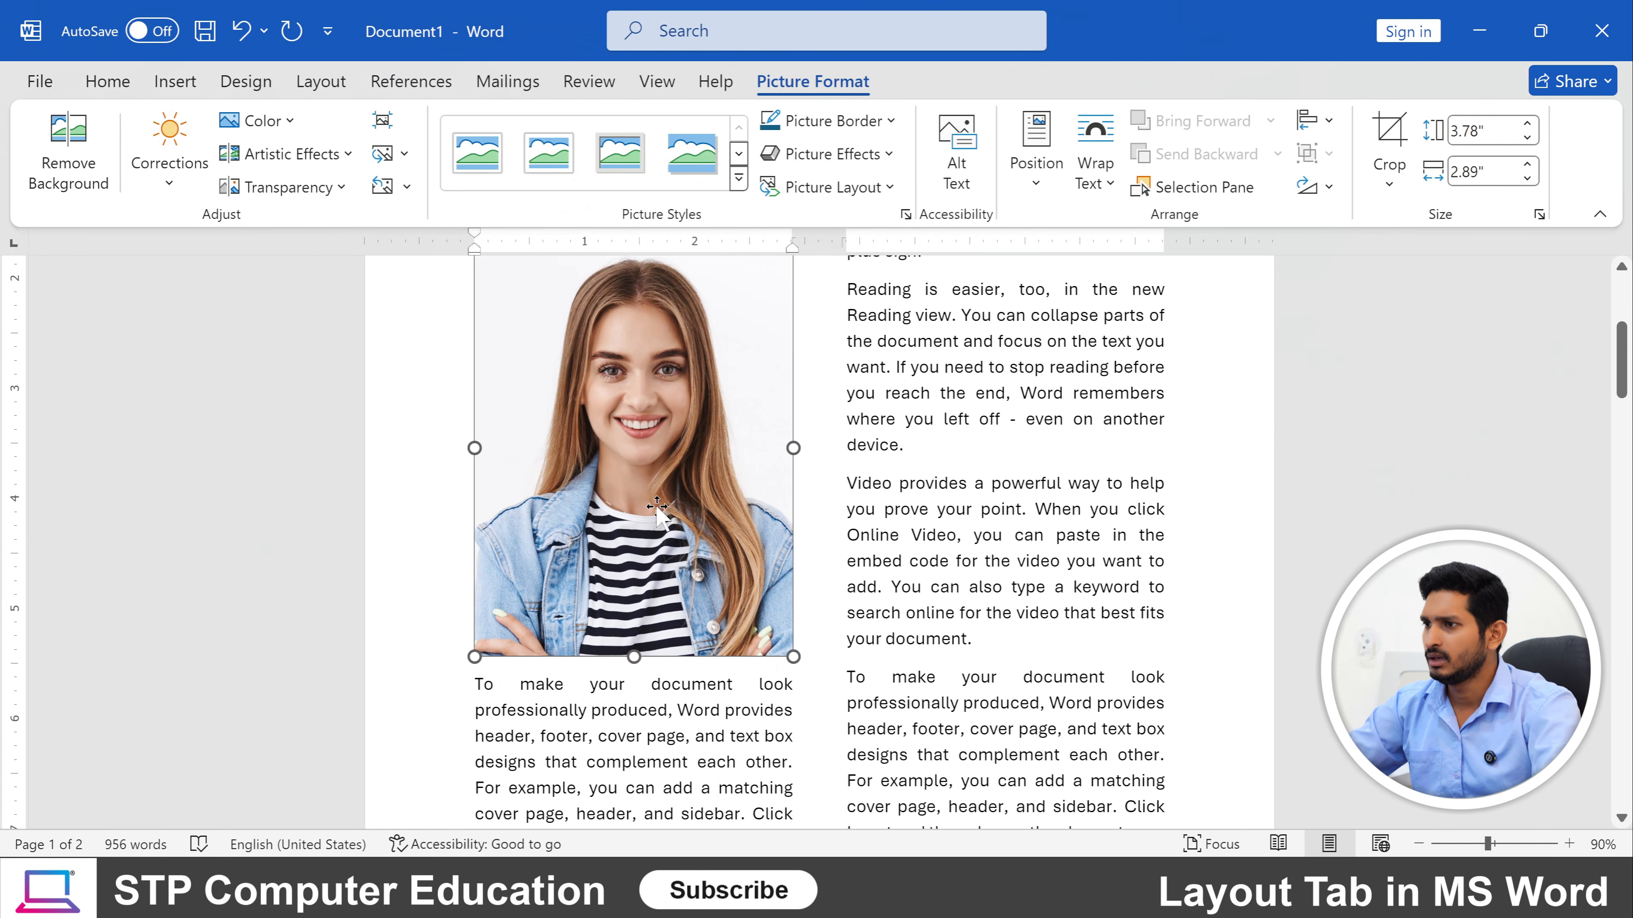
drag(792, 656, 576, 394)
scroll(604, 444, up, 5)
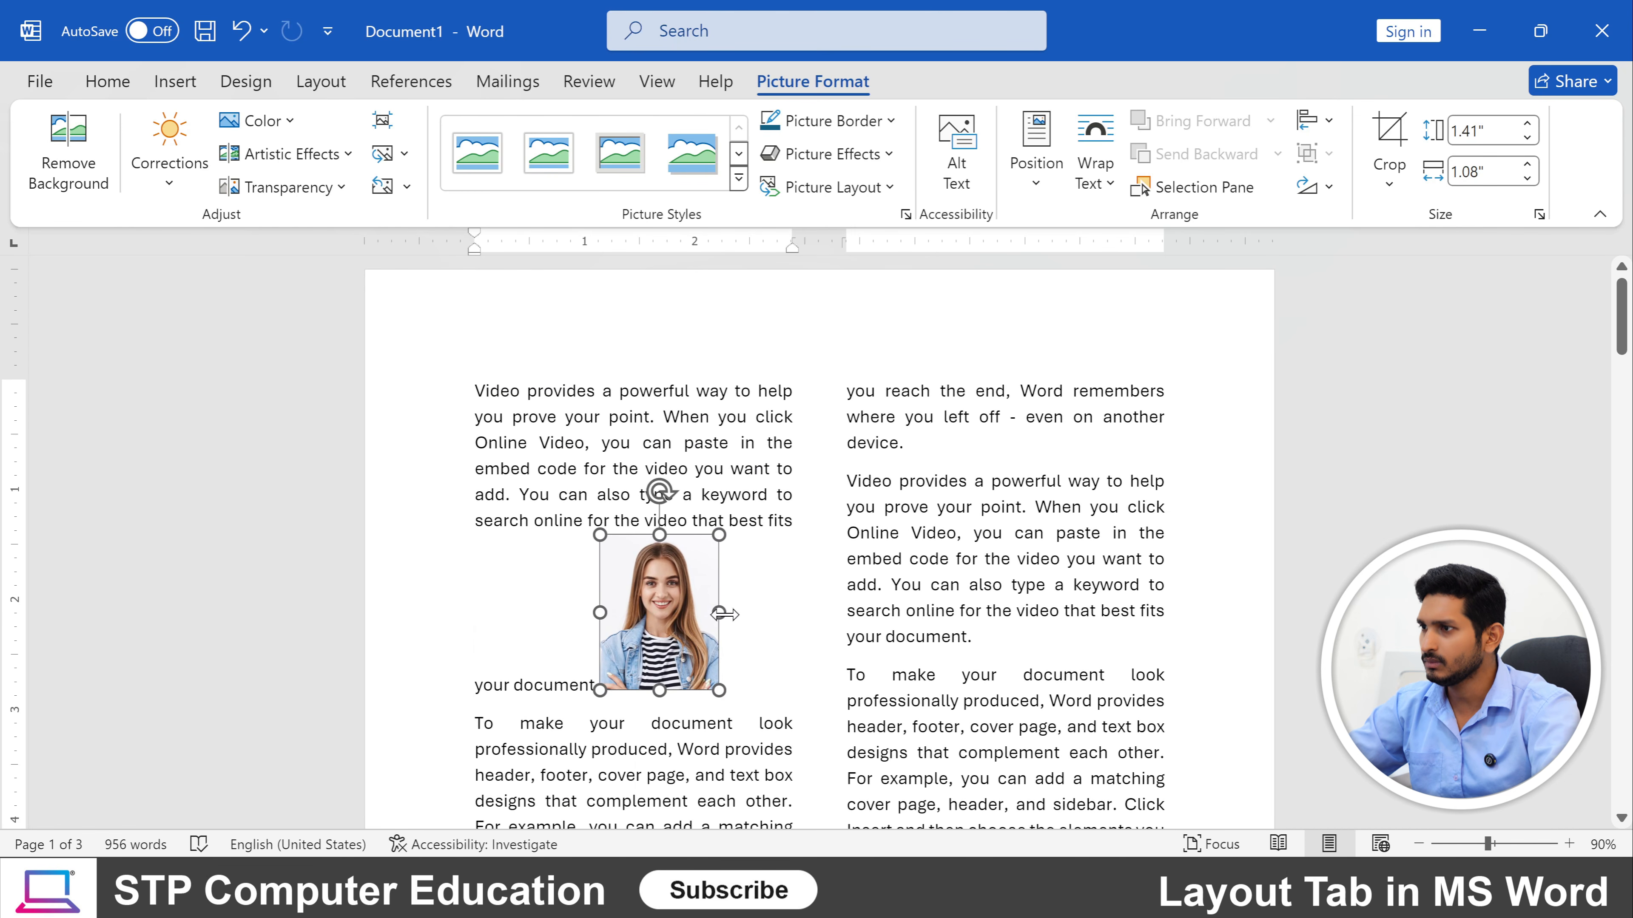
drag(719, 536, 679, 575)
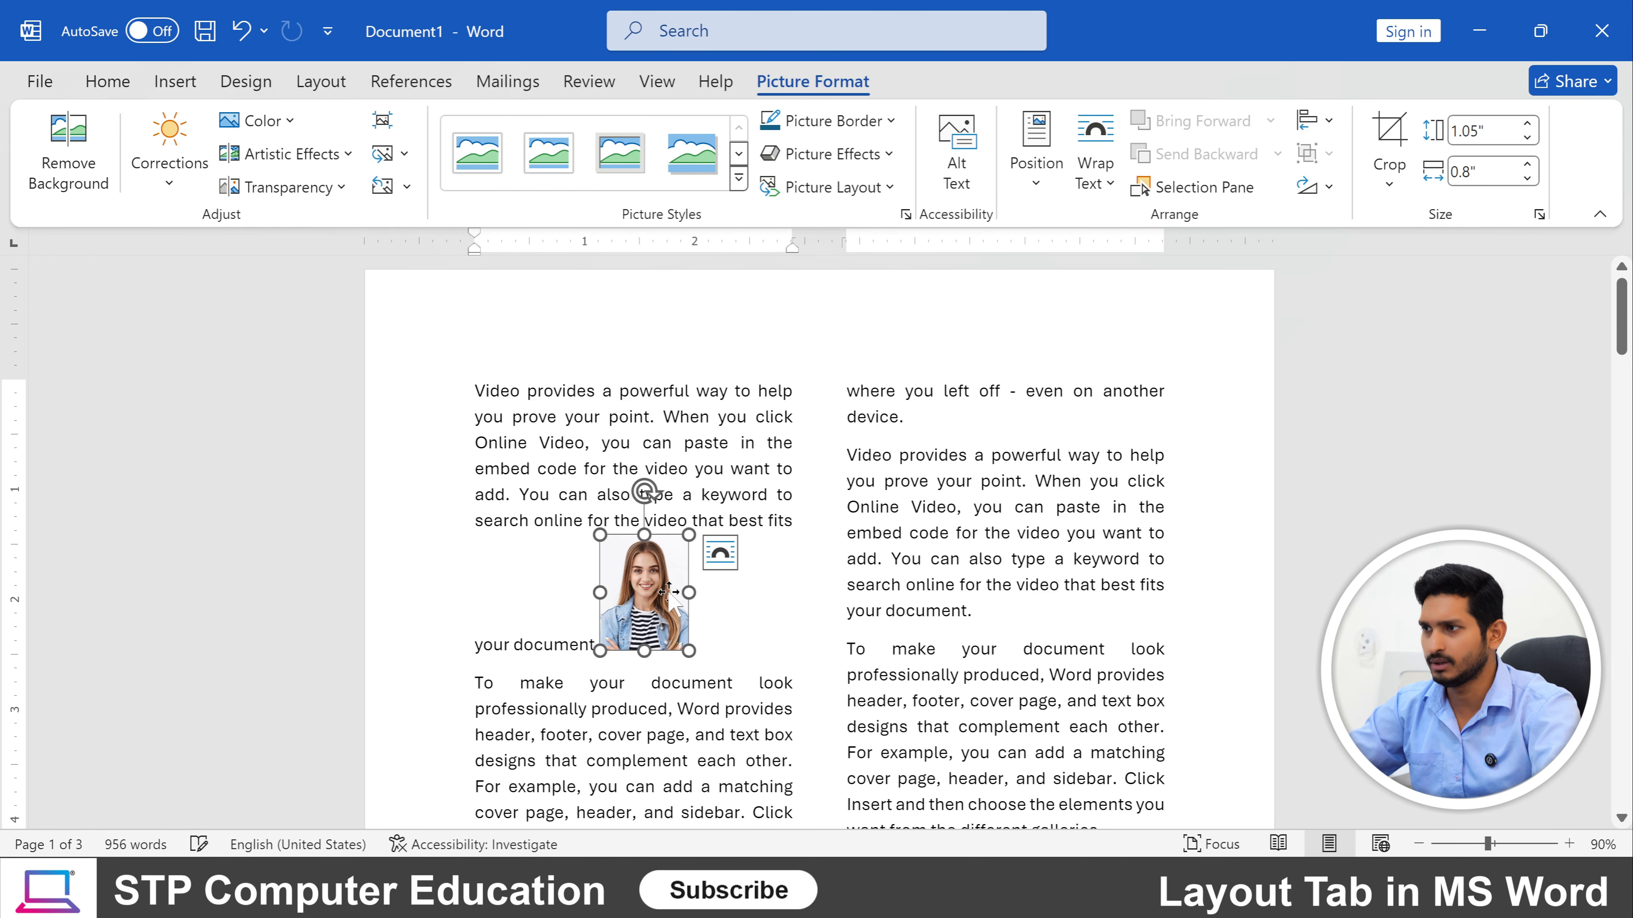
scroll(673, 582, down, 1)
scroll(680, 584, up, 1)
scroll(683, 588, up, 1)
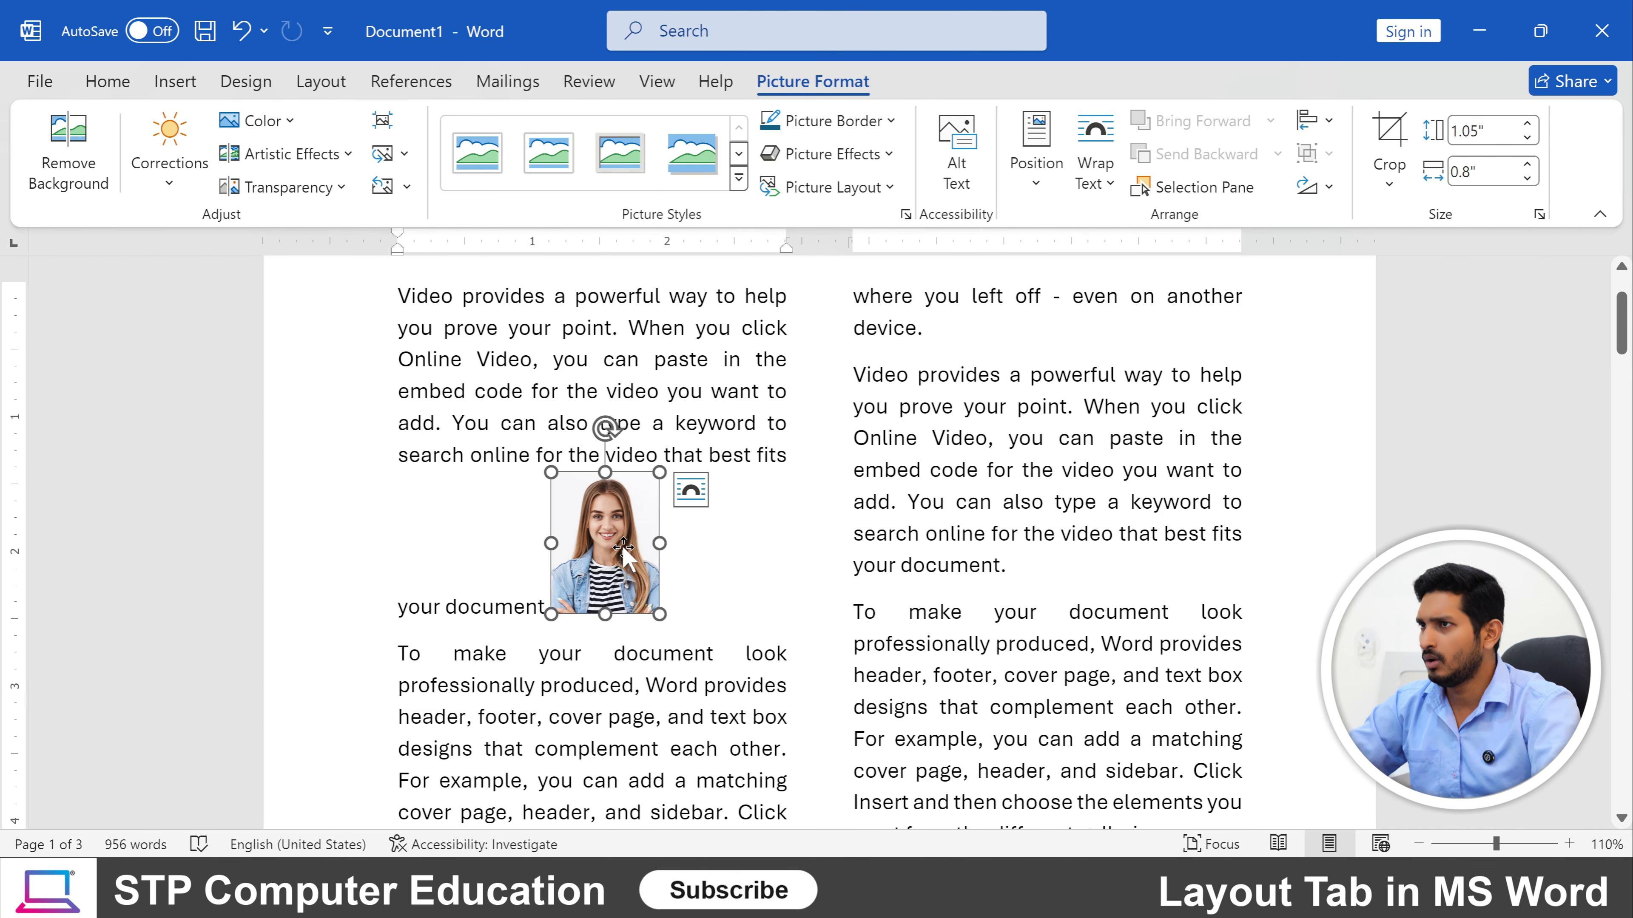
Set the picture's text wrapping to Tight and move it to the left edge of the second column's first paragraph.
click(1111, 193)
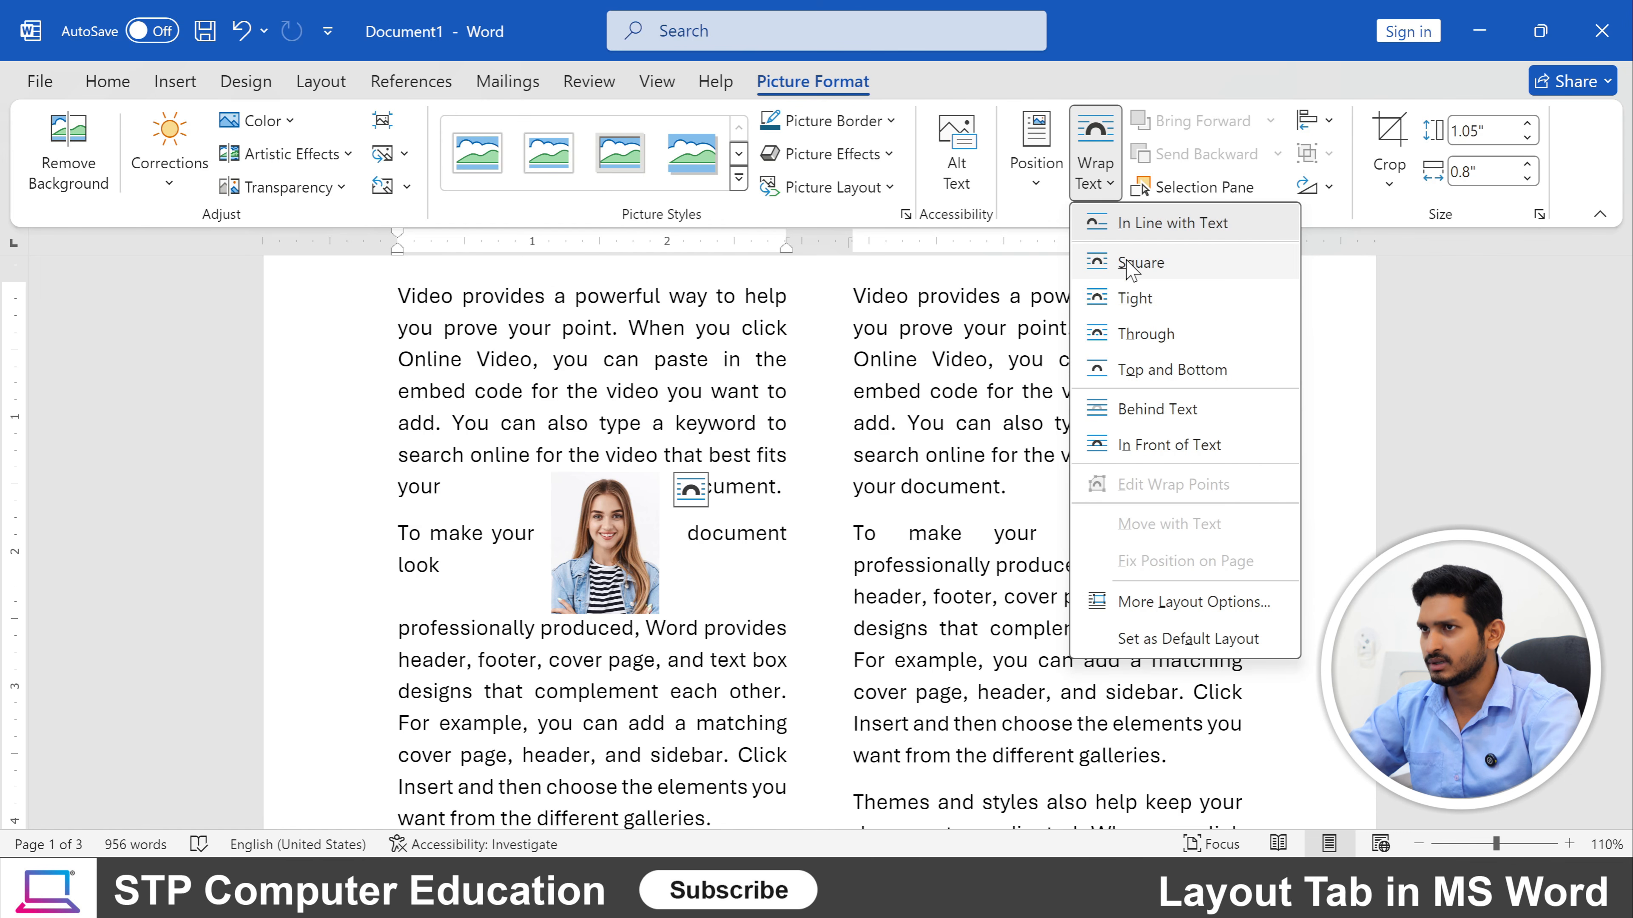
click(1134, 299)
drag(605, 560, 912, 434)
click(1032, 520)
scroll(1033, 519, up, 2)
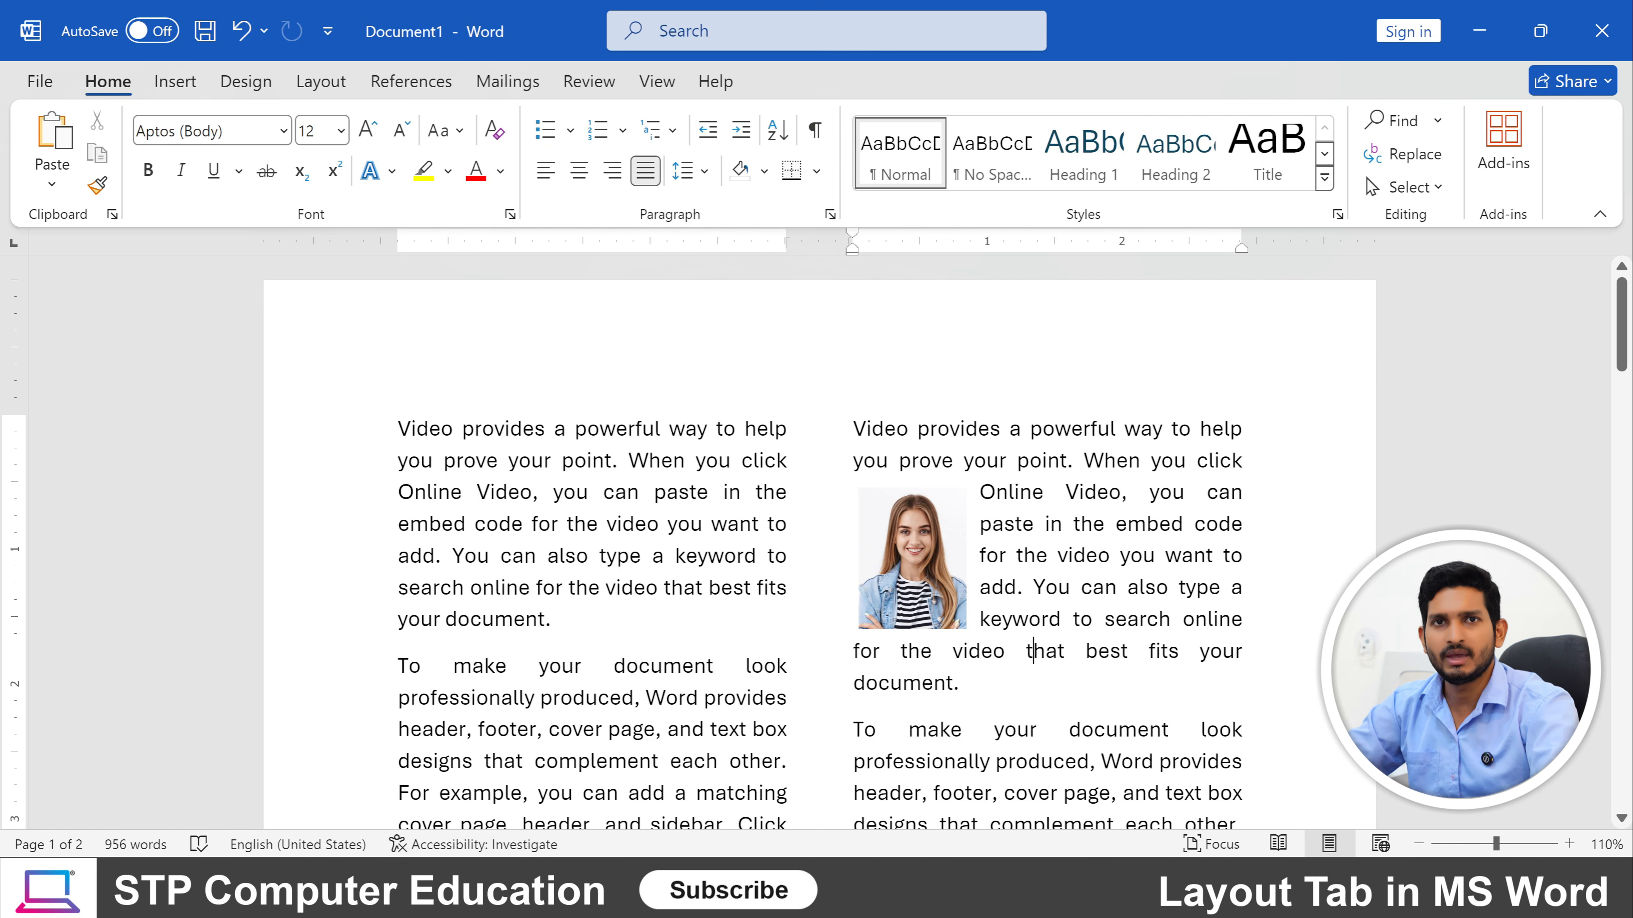
Split the paragraph beside the picture with two paragraph breaks after "add.", and undo the split.
click(948, 588)
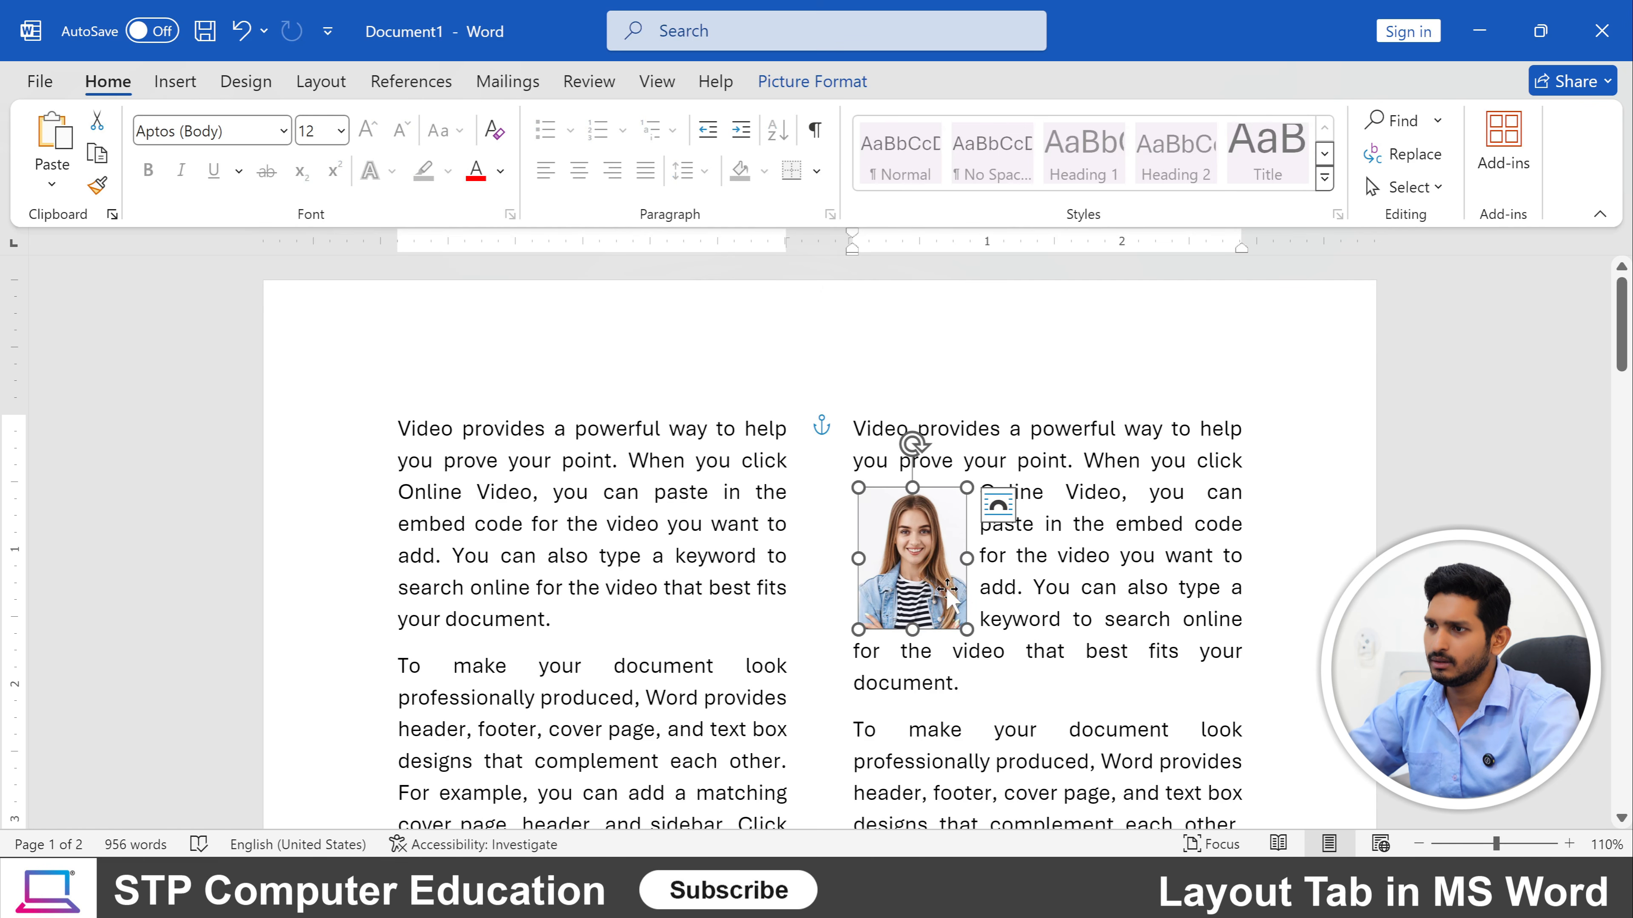
click(992, 588)
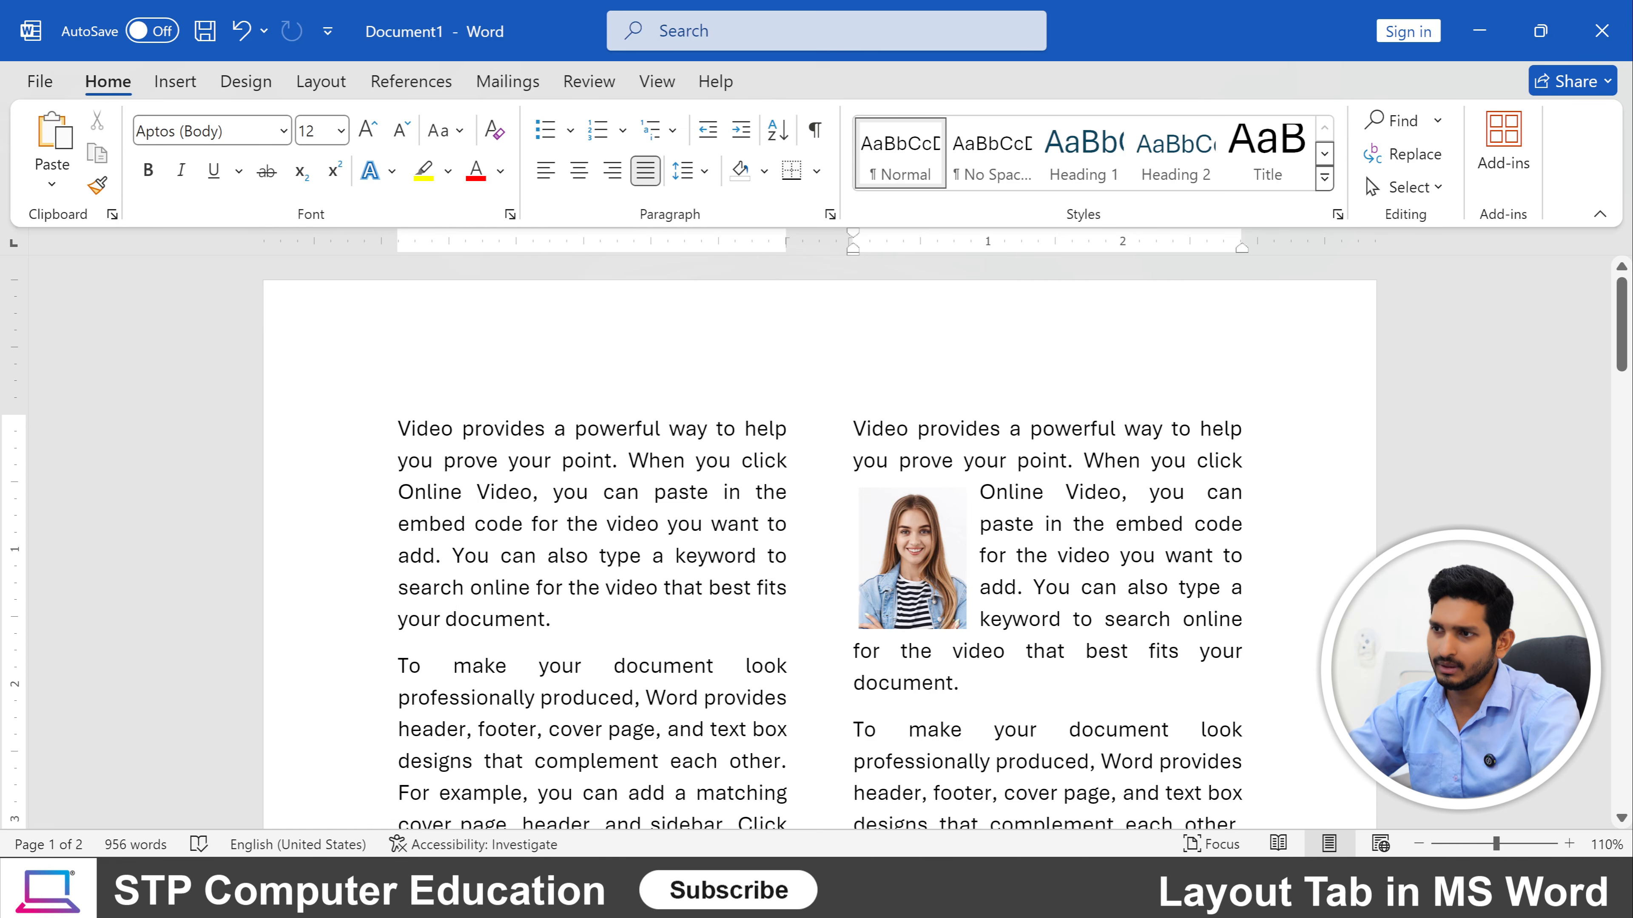
click(1023, 588)
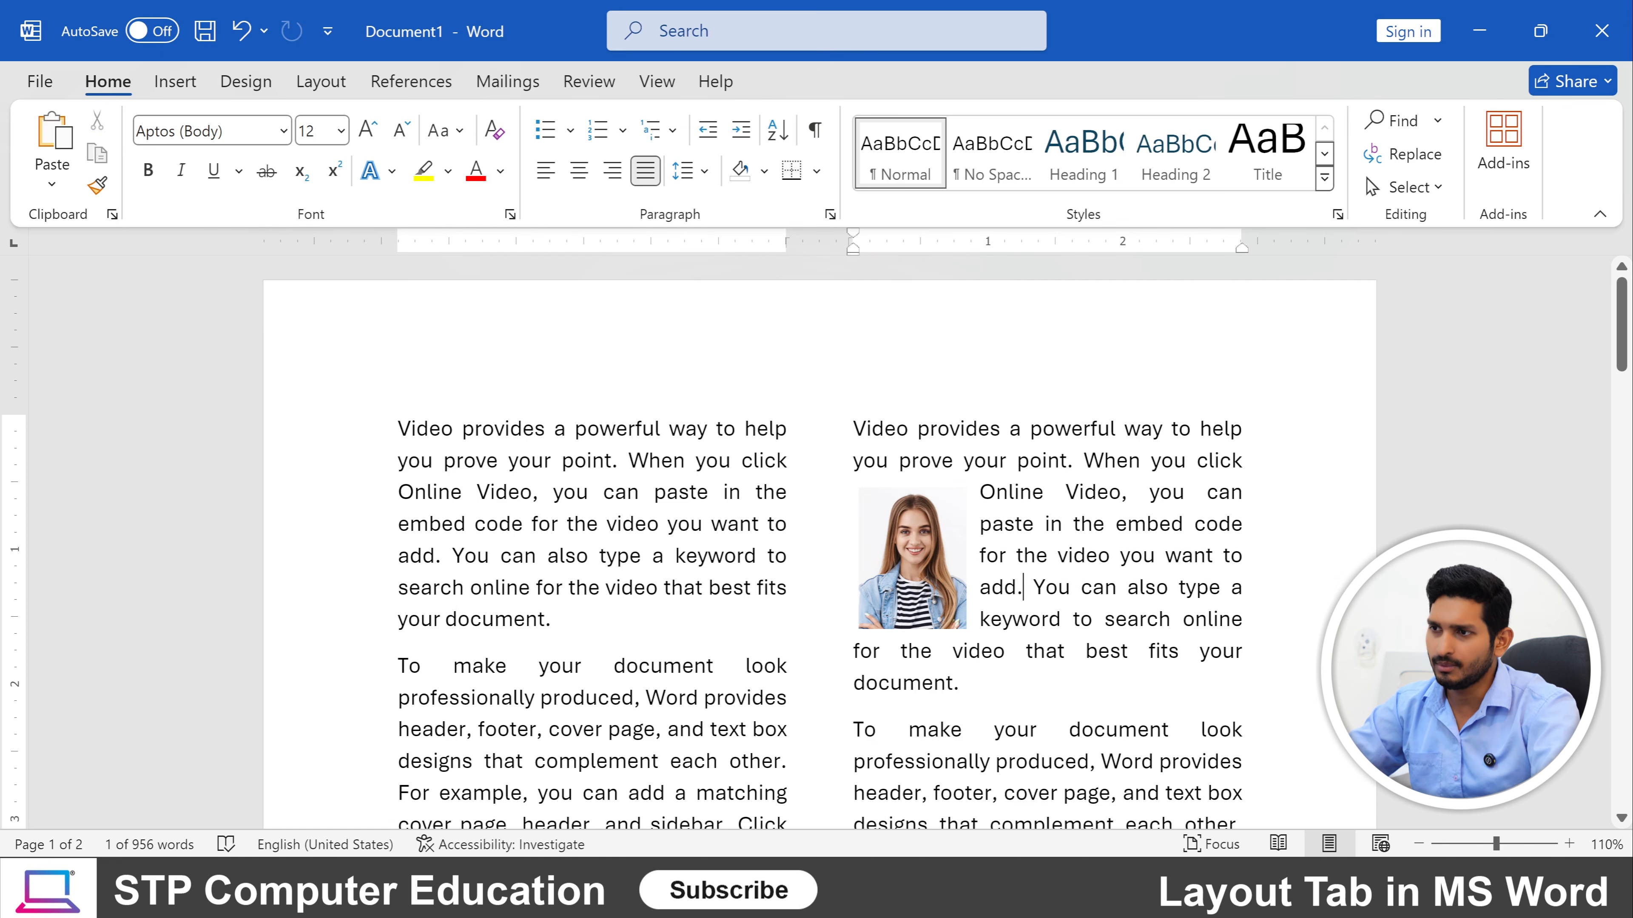
drag(1022, 588, 993, 526)
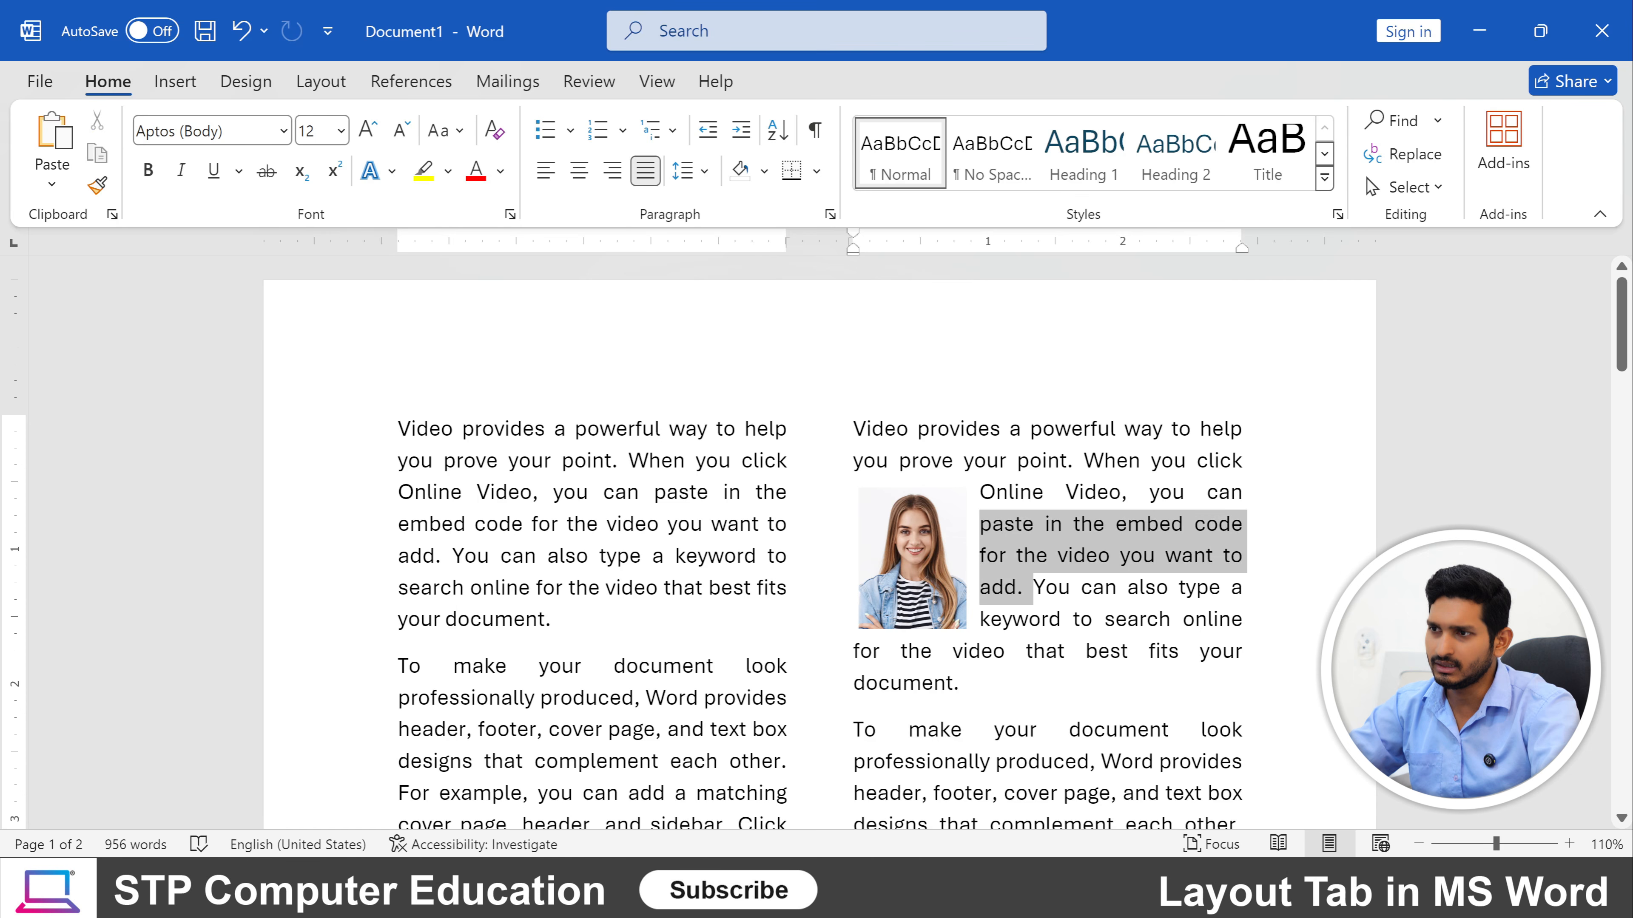
click(1024, 590)
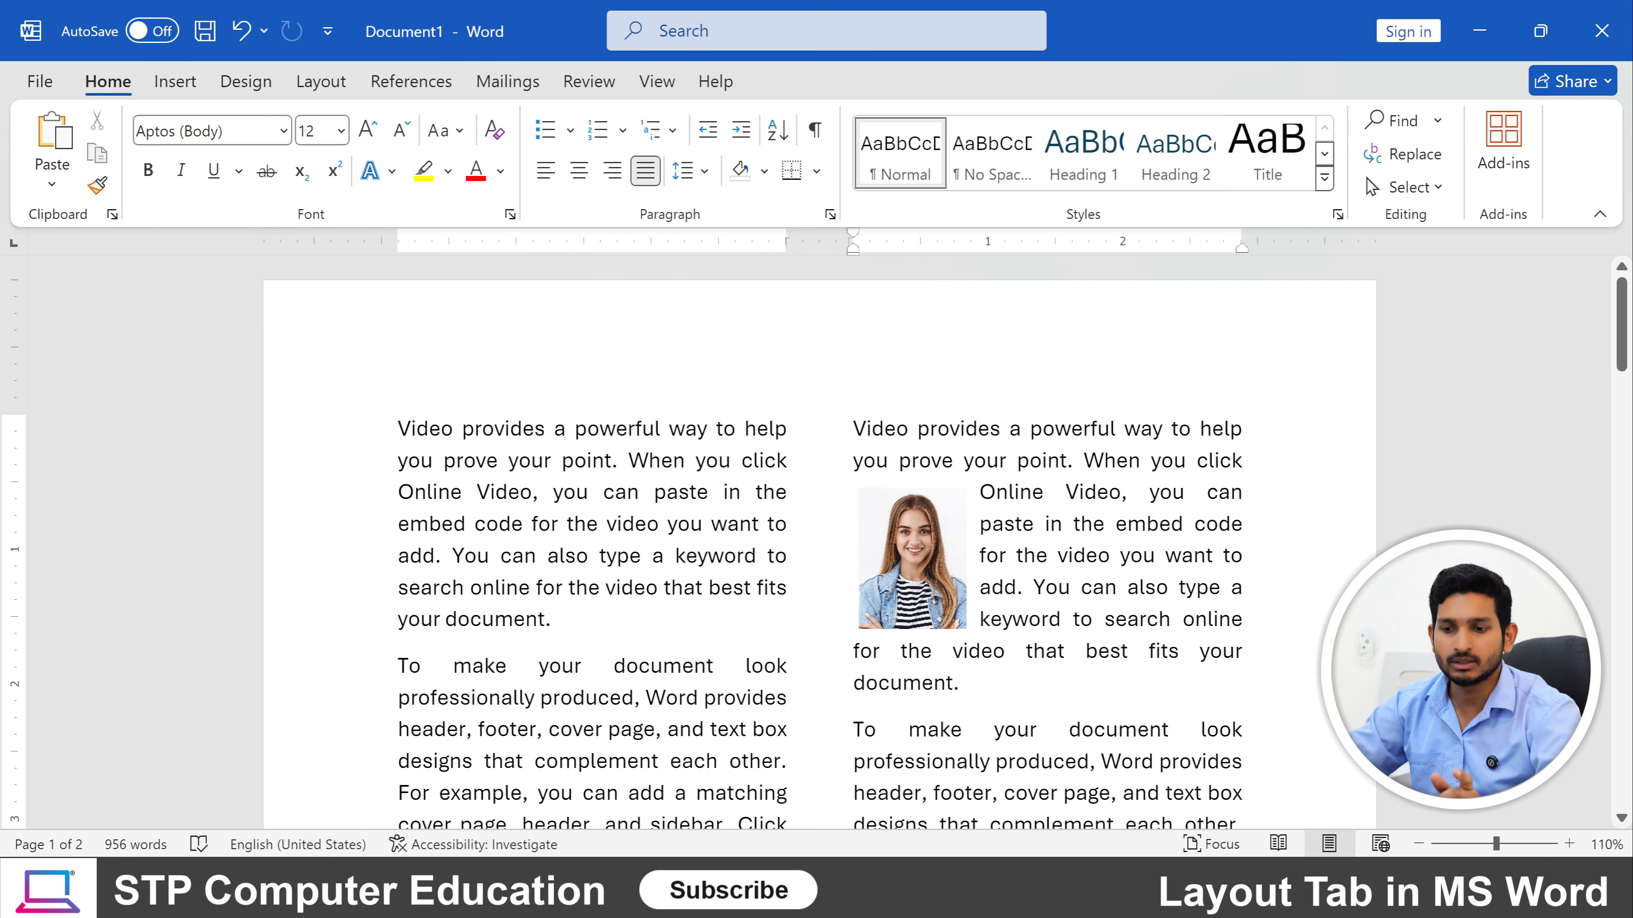
key(Return)
key(Return)
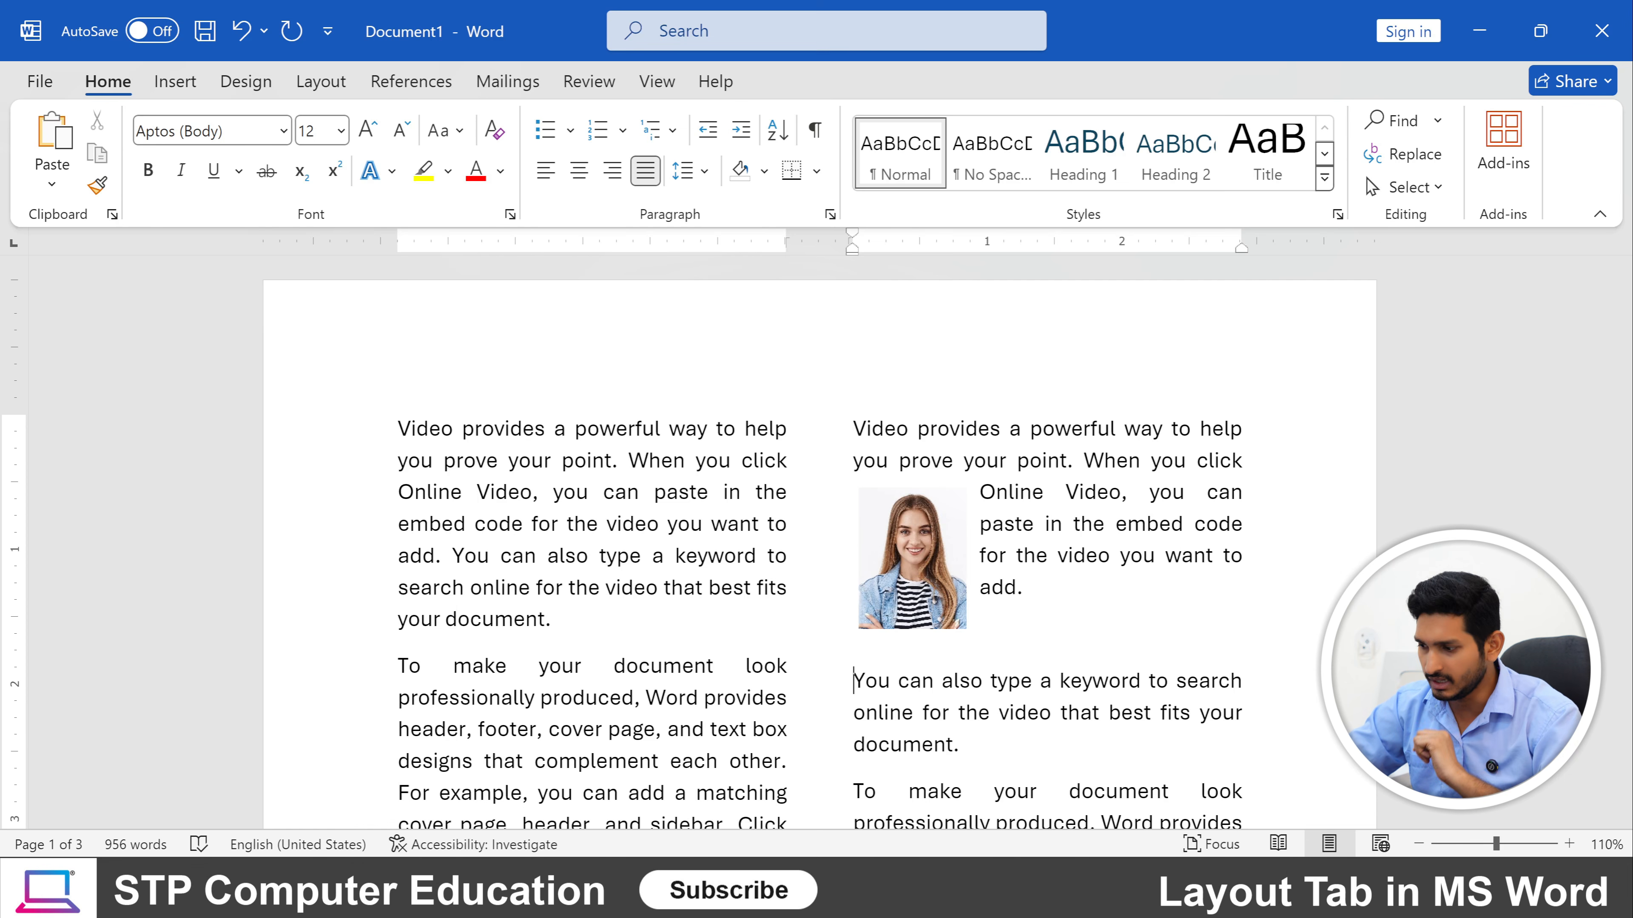
key(ctrl+z)
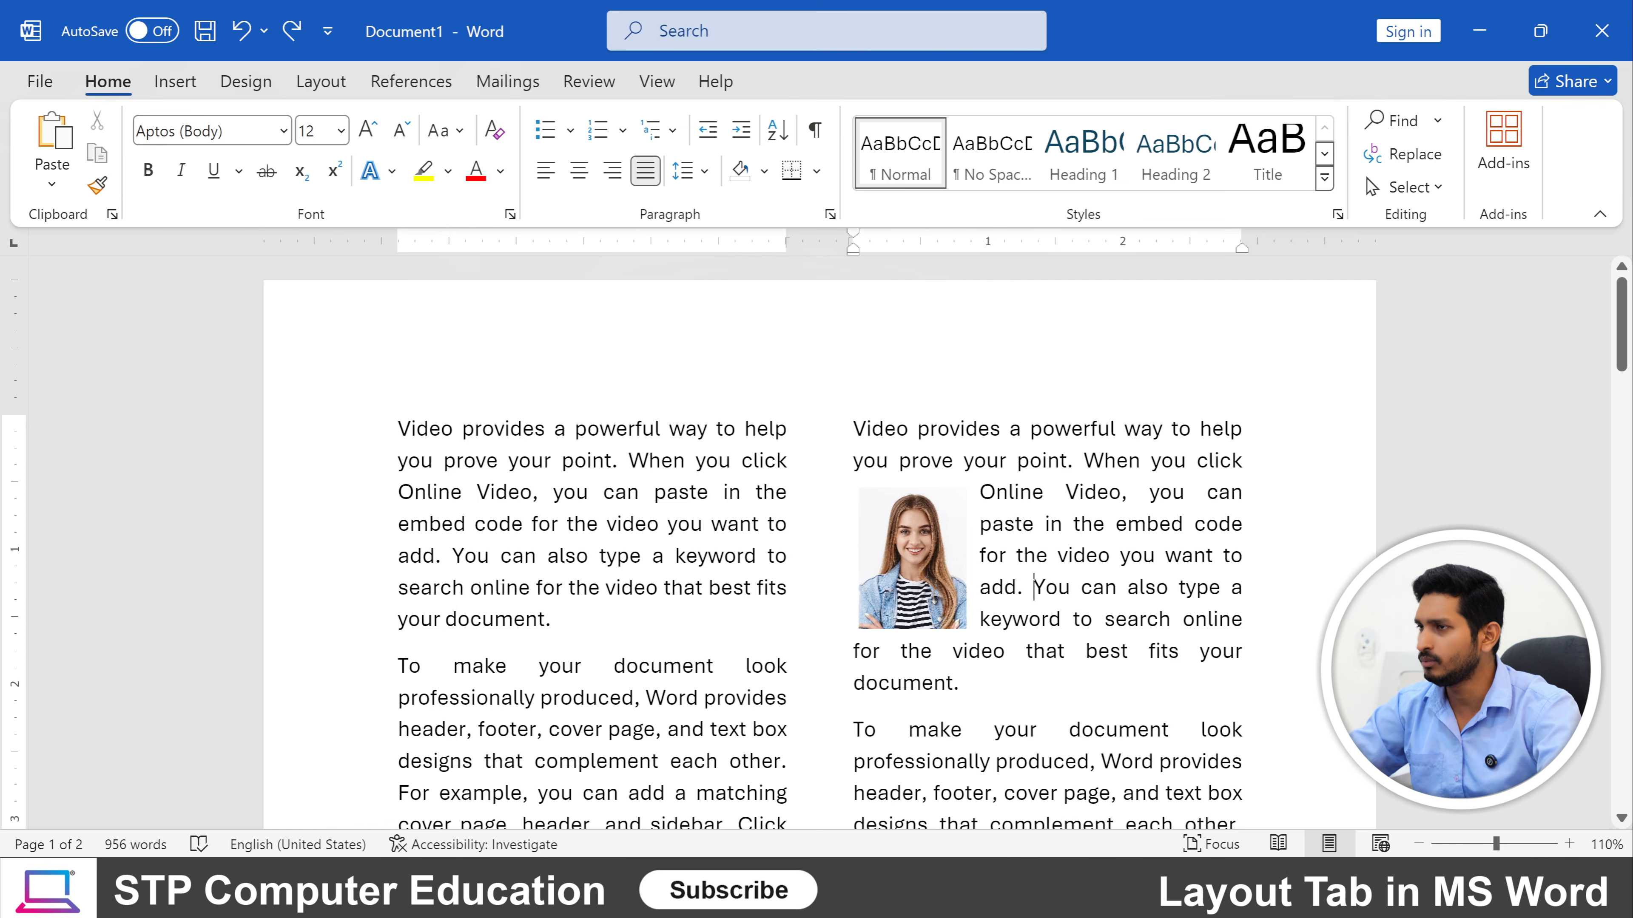
Insert a Text Wrapping break before the sentence "You can also type a keyword" beside the picture.
click(319, 84)
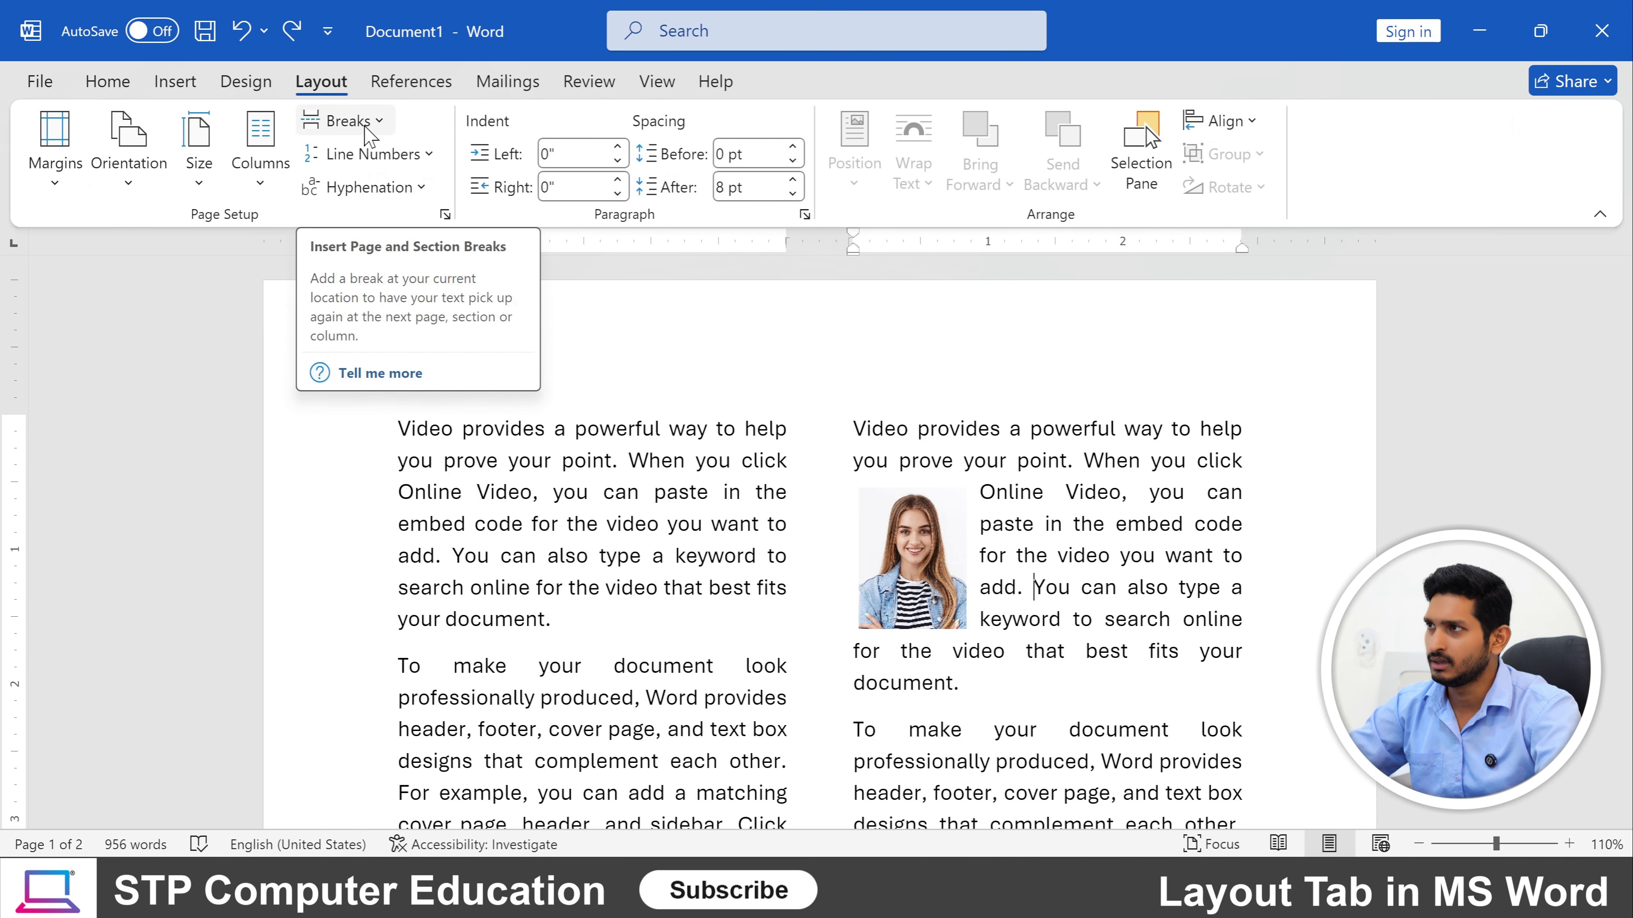
click(347, 121)
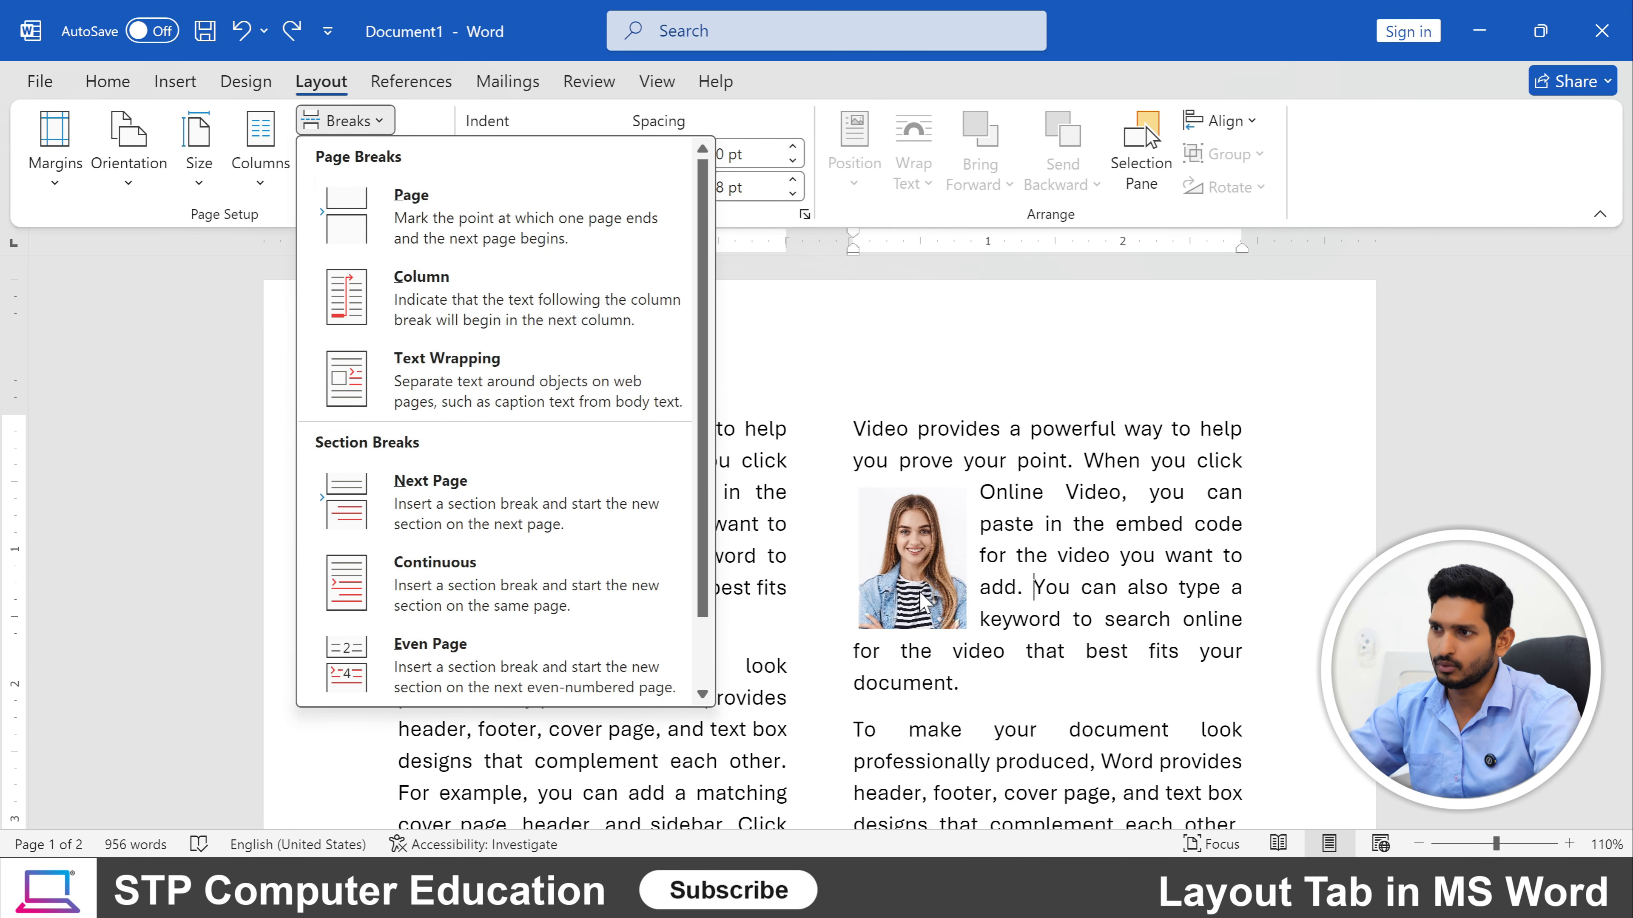
click(444, 380)
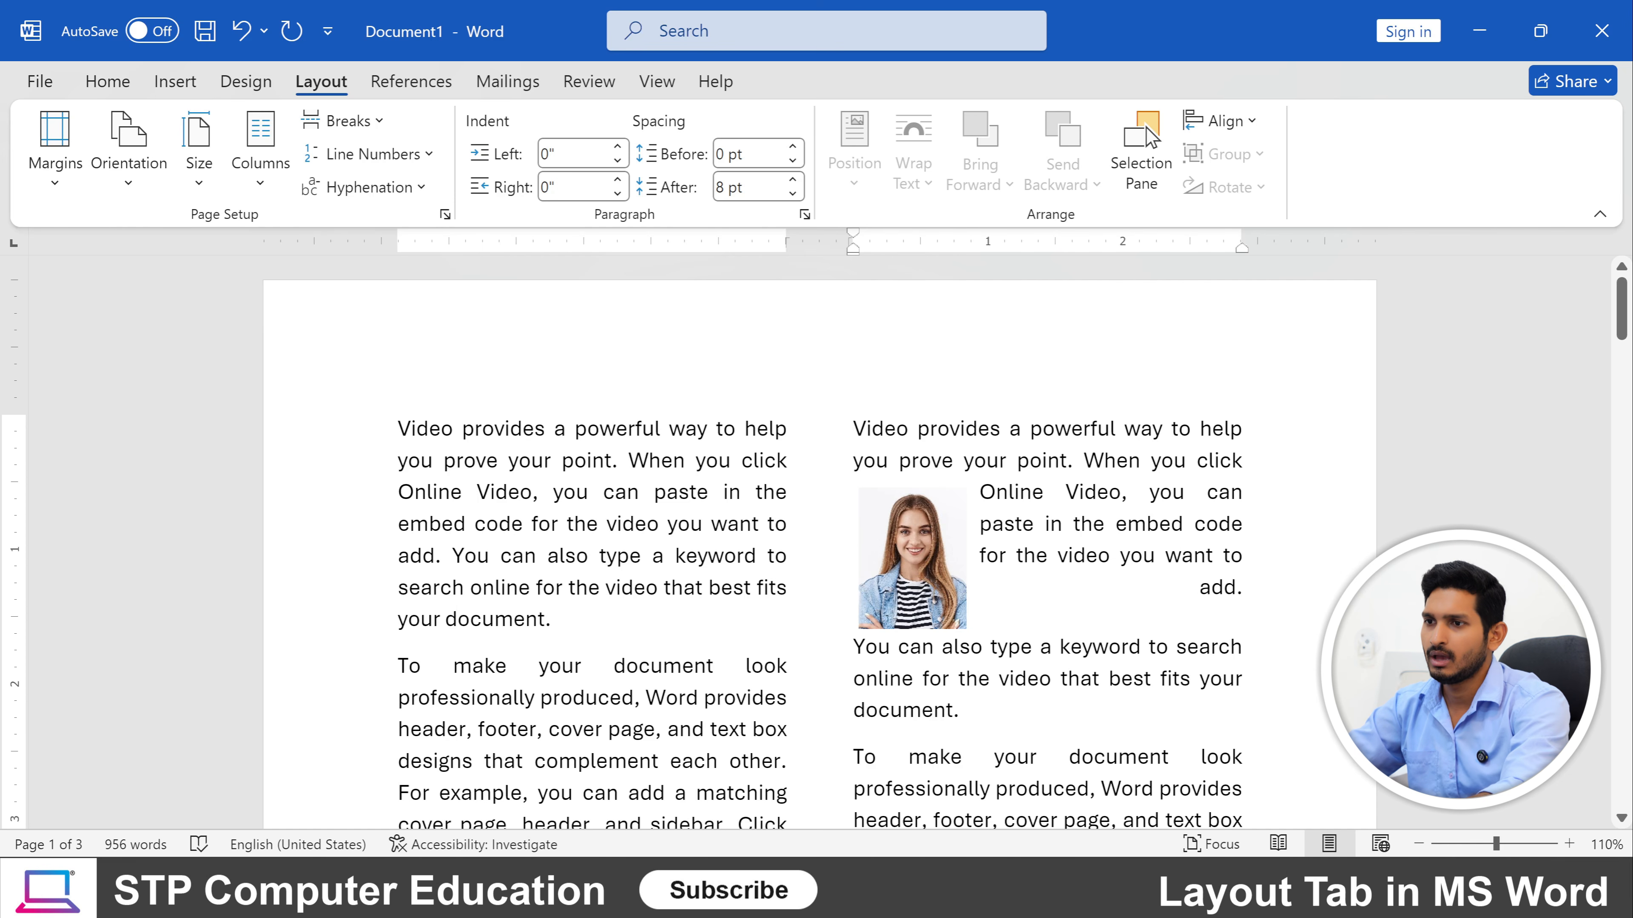
key(BackSpace)
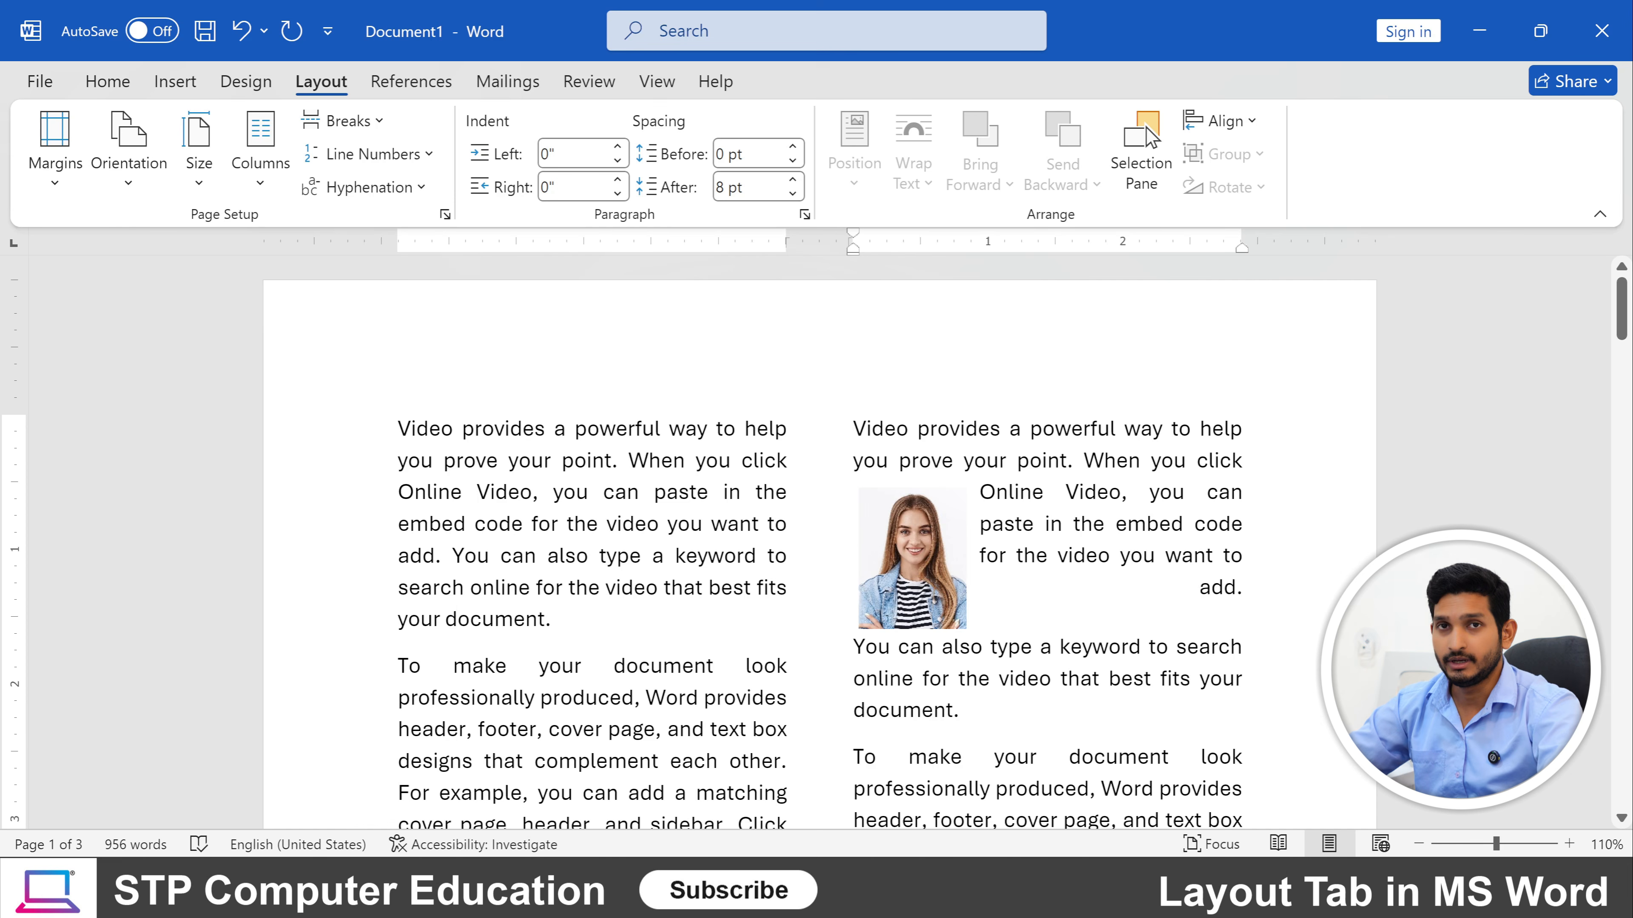
click(344, 120)
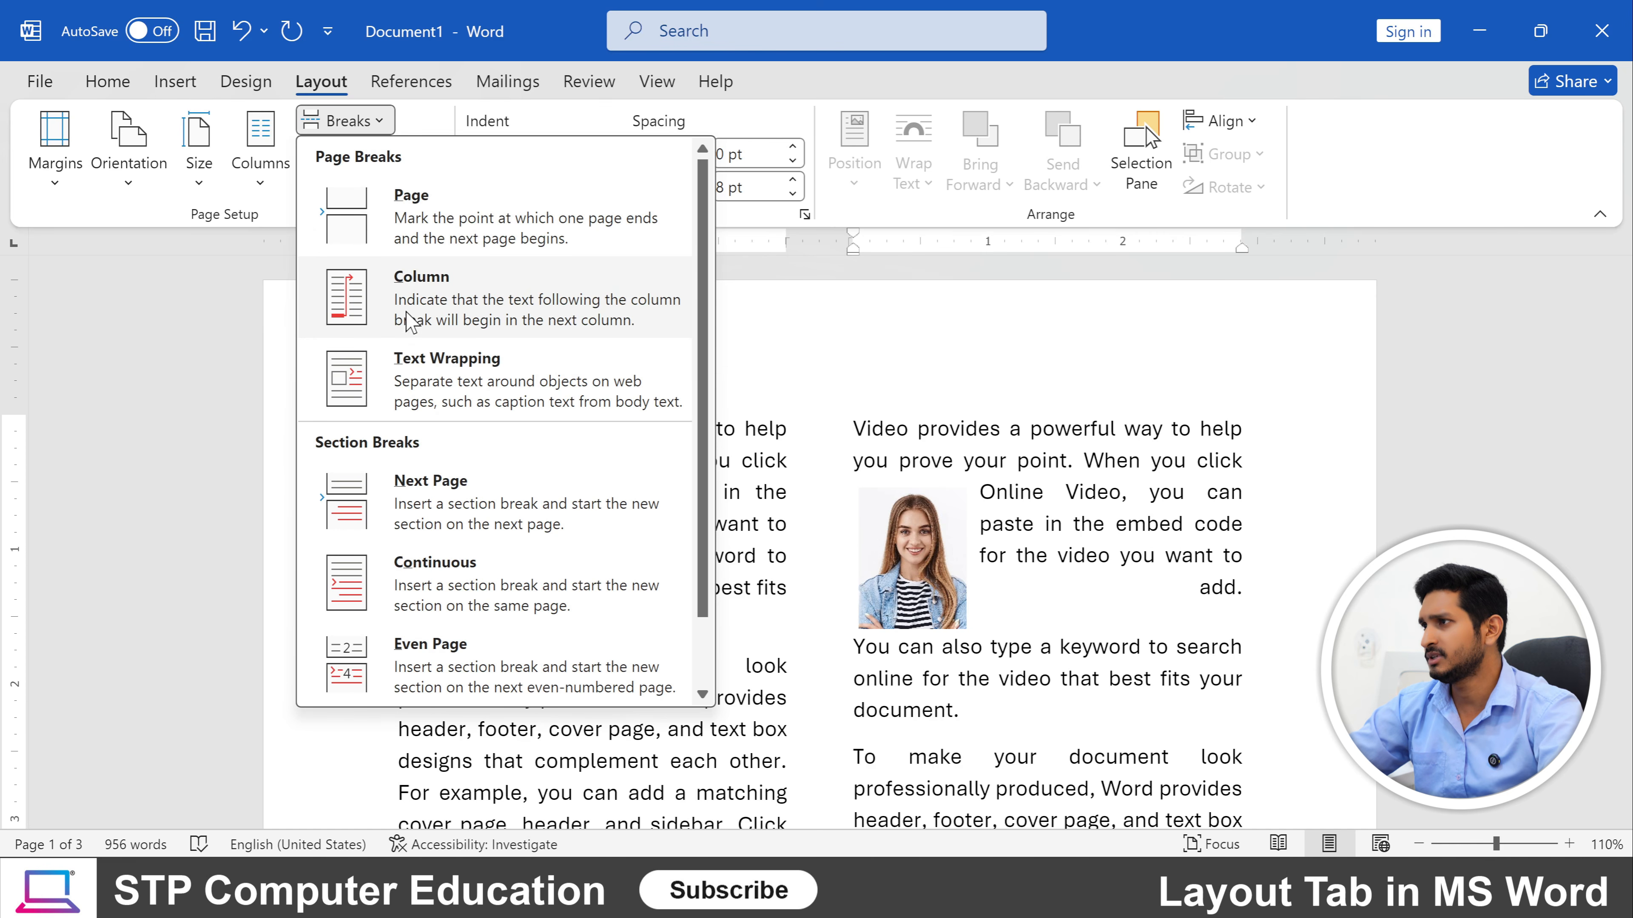
click(1122, 665)
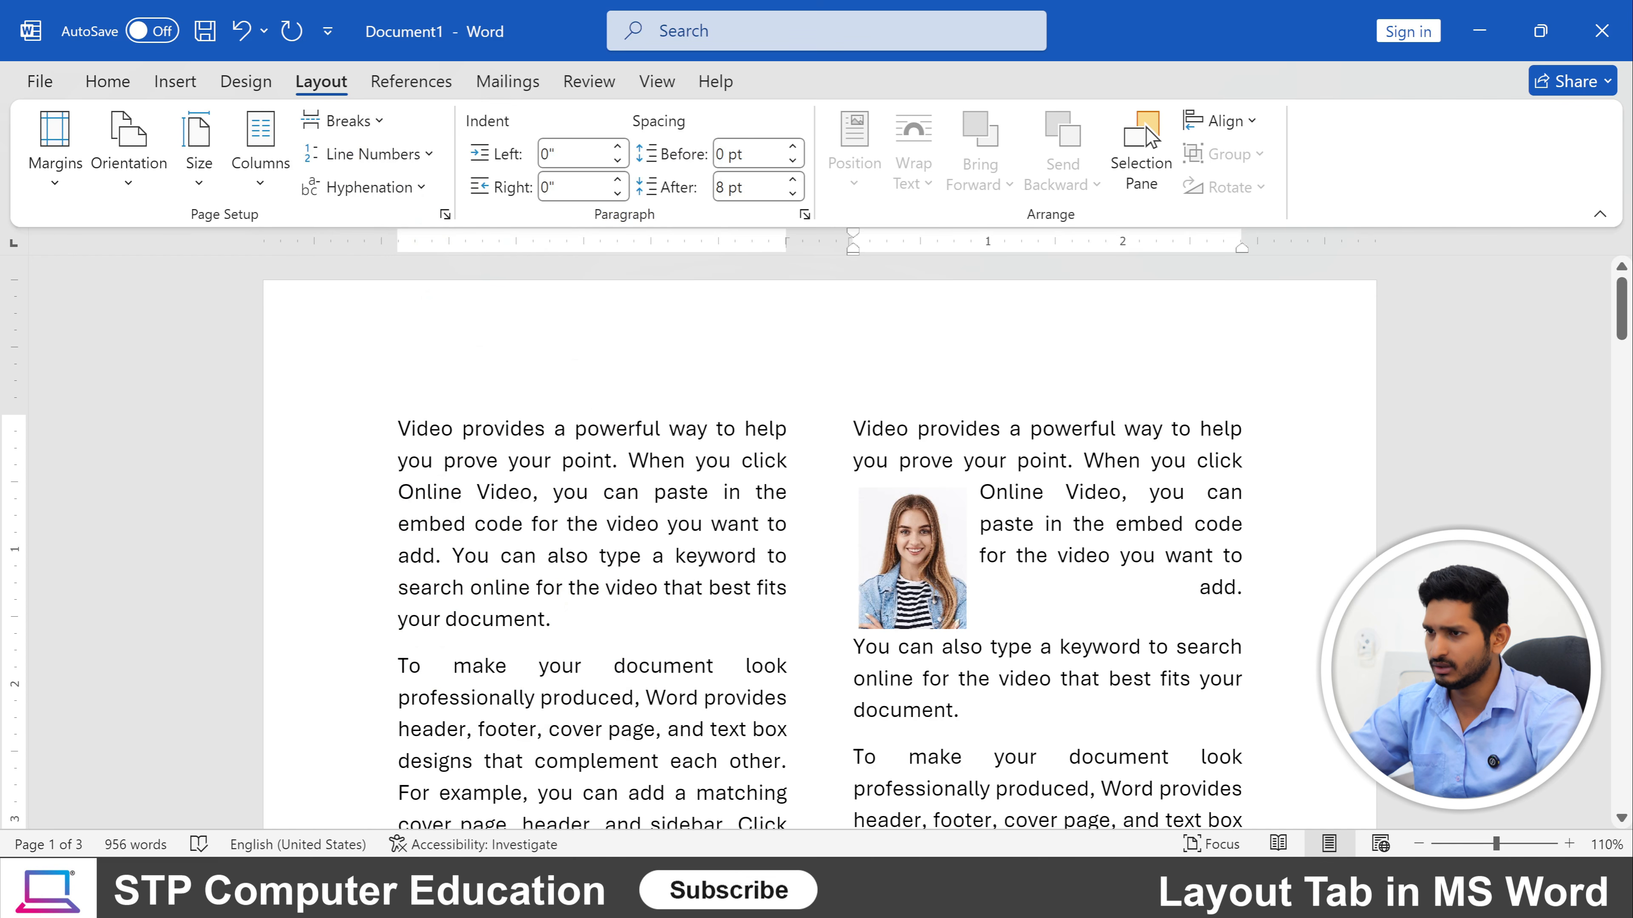
Undo the text wrapping break and delete the picture from the second column.
key(BackSpace)
key(ctrl+z)
key(ctrl+z)
click(907, 558)
key(Delete)
Insert a column break before the "Save time in Word" paragraph in the first column of page 1.
scroll(907, 558, down, 4)
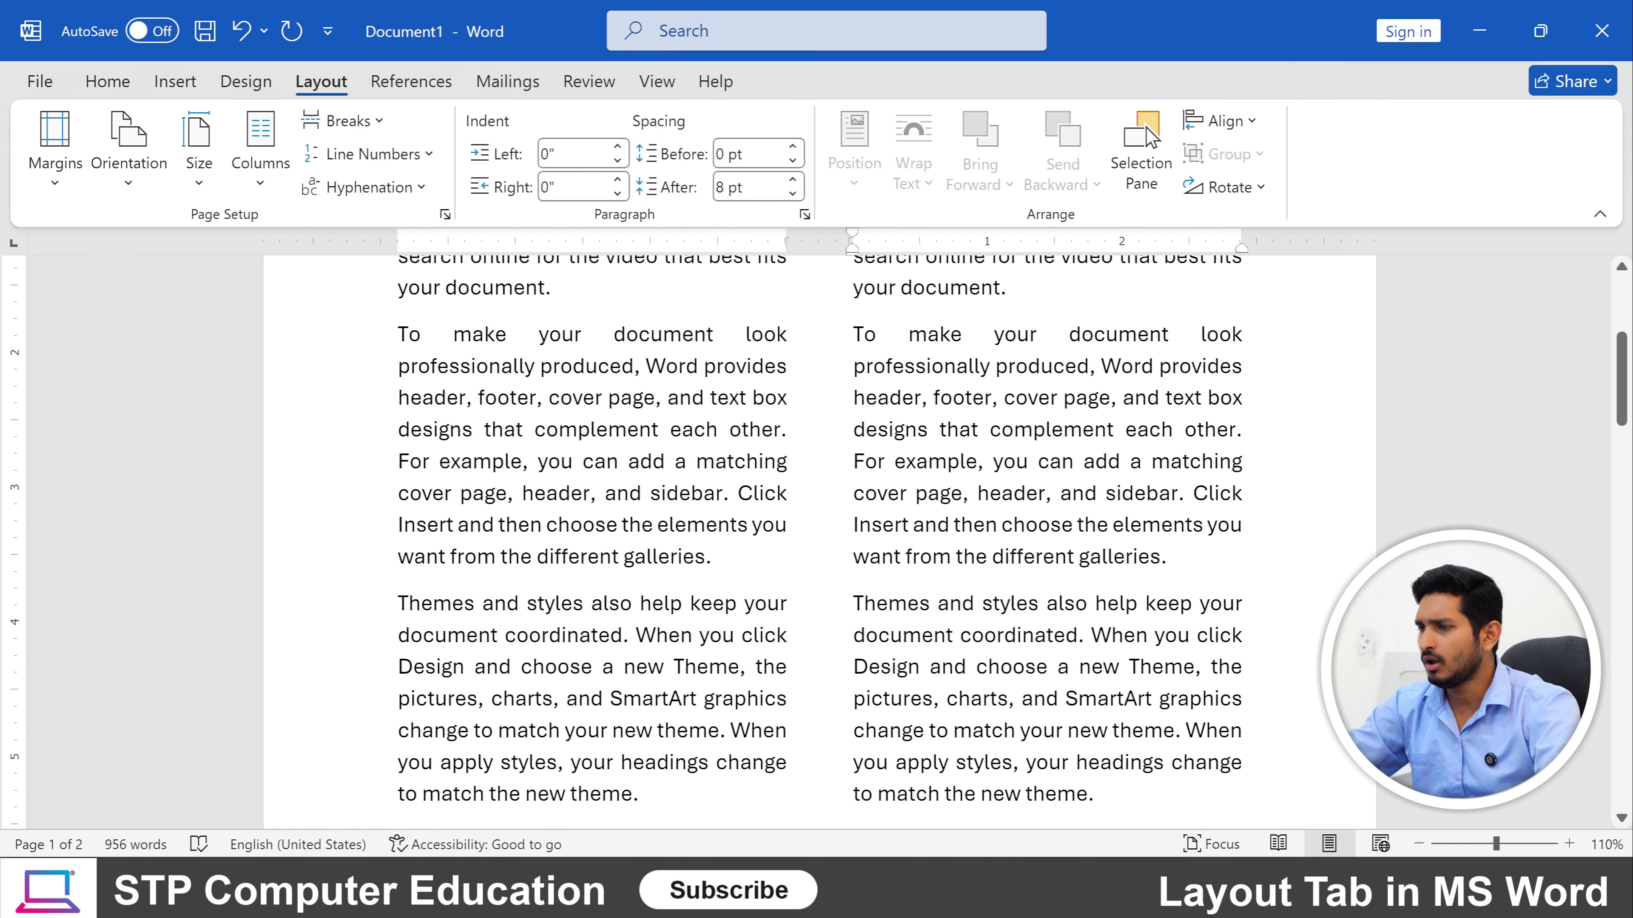
ctrl+scroll(907, 559, down, 6)
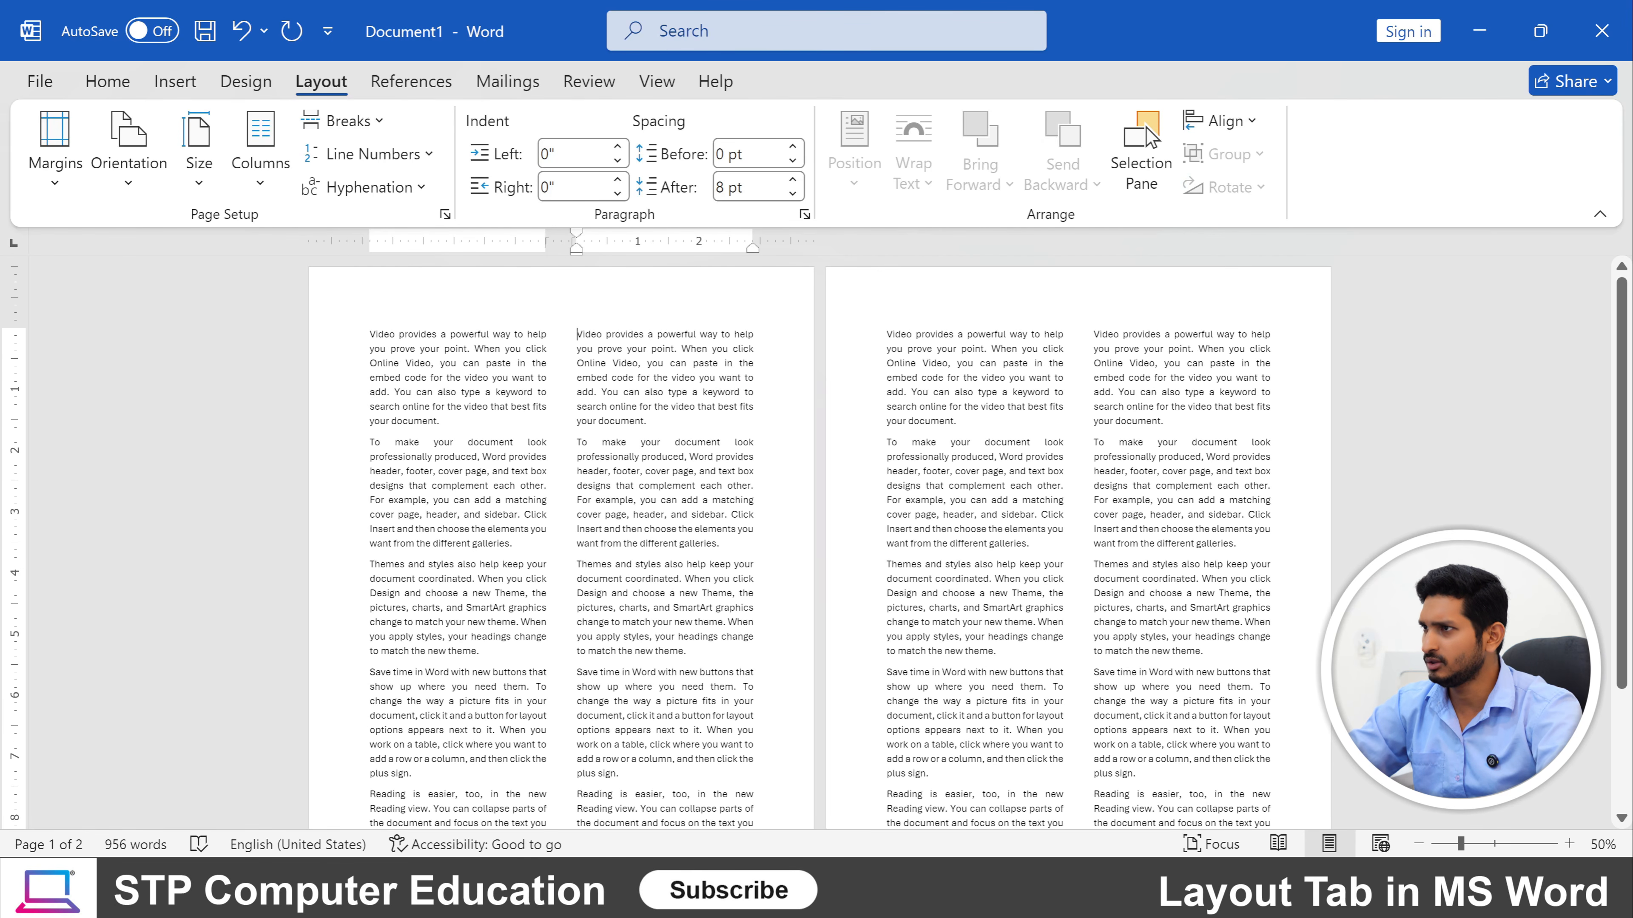
scroll(816, 543, down, 2)
click(481, 529)
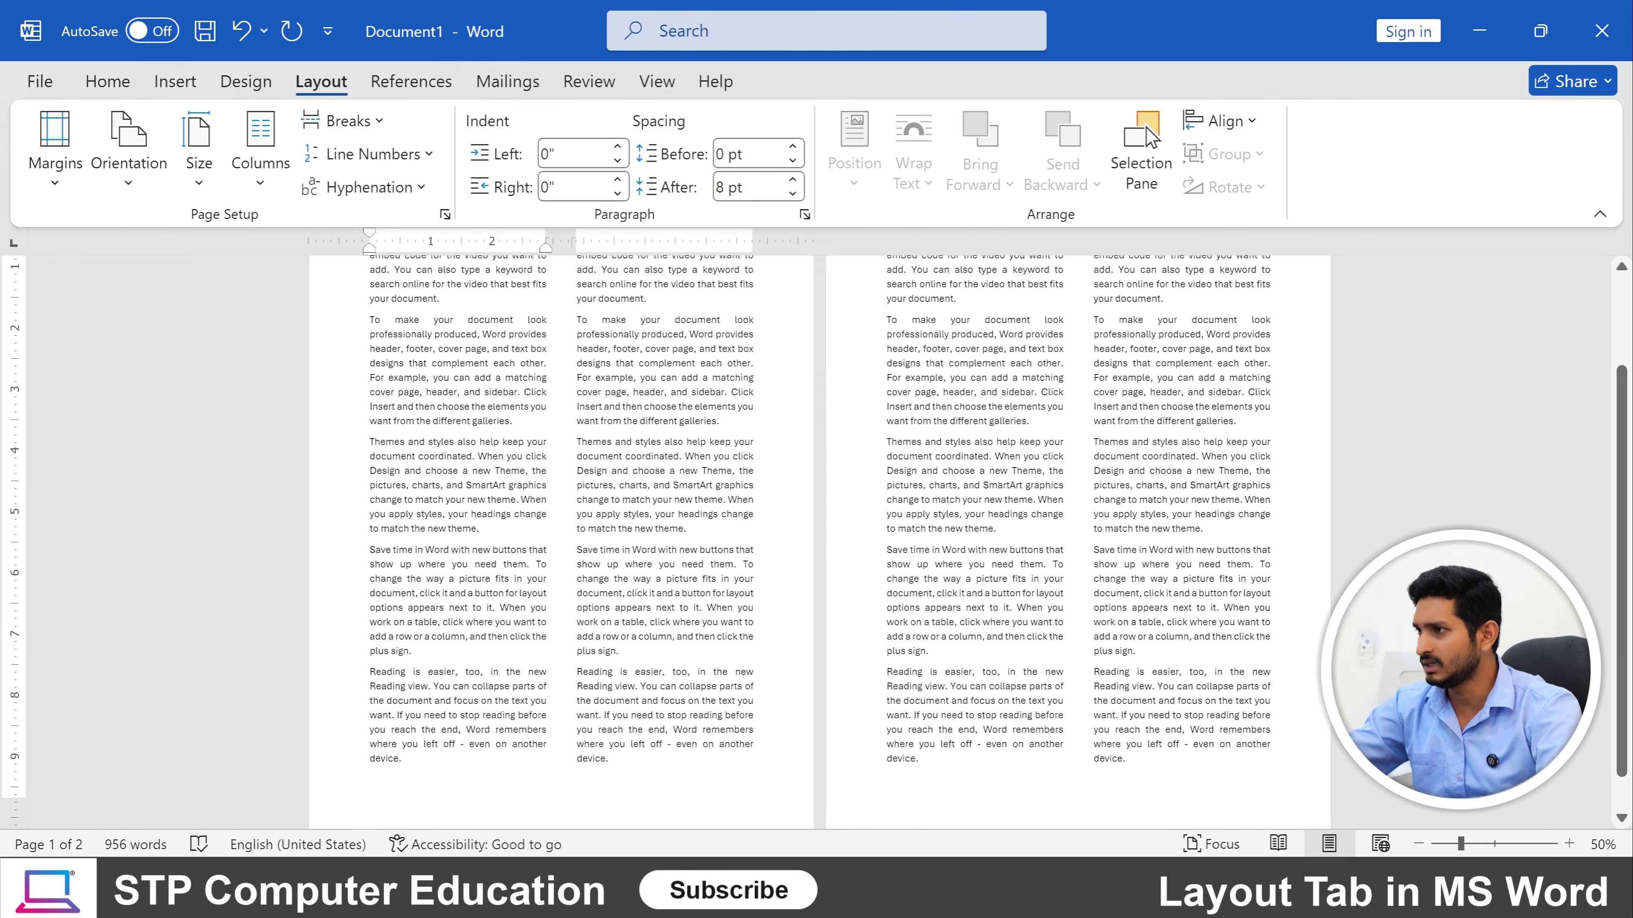
scroll(166, 569, up, 3)
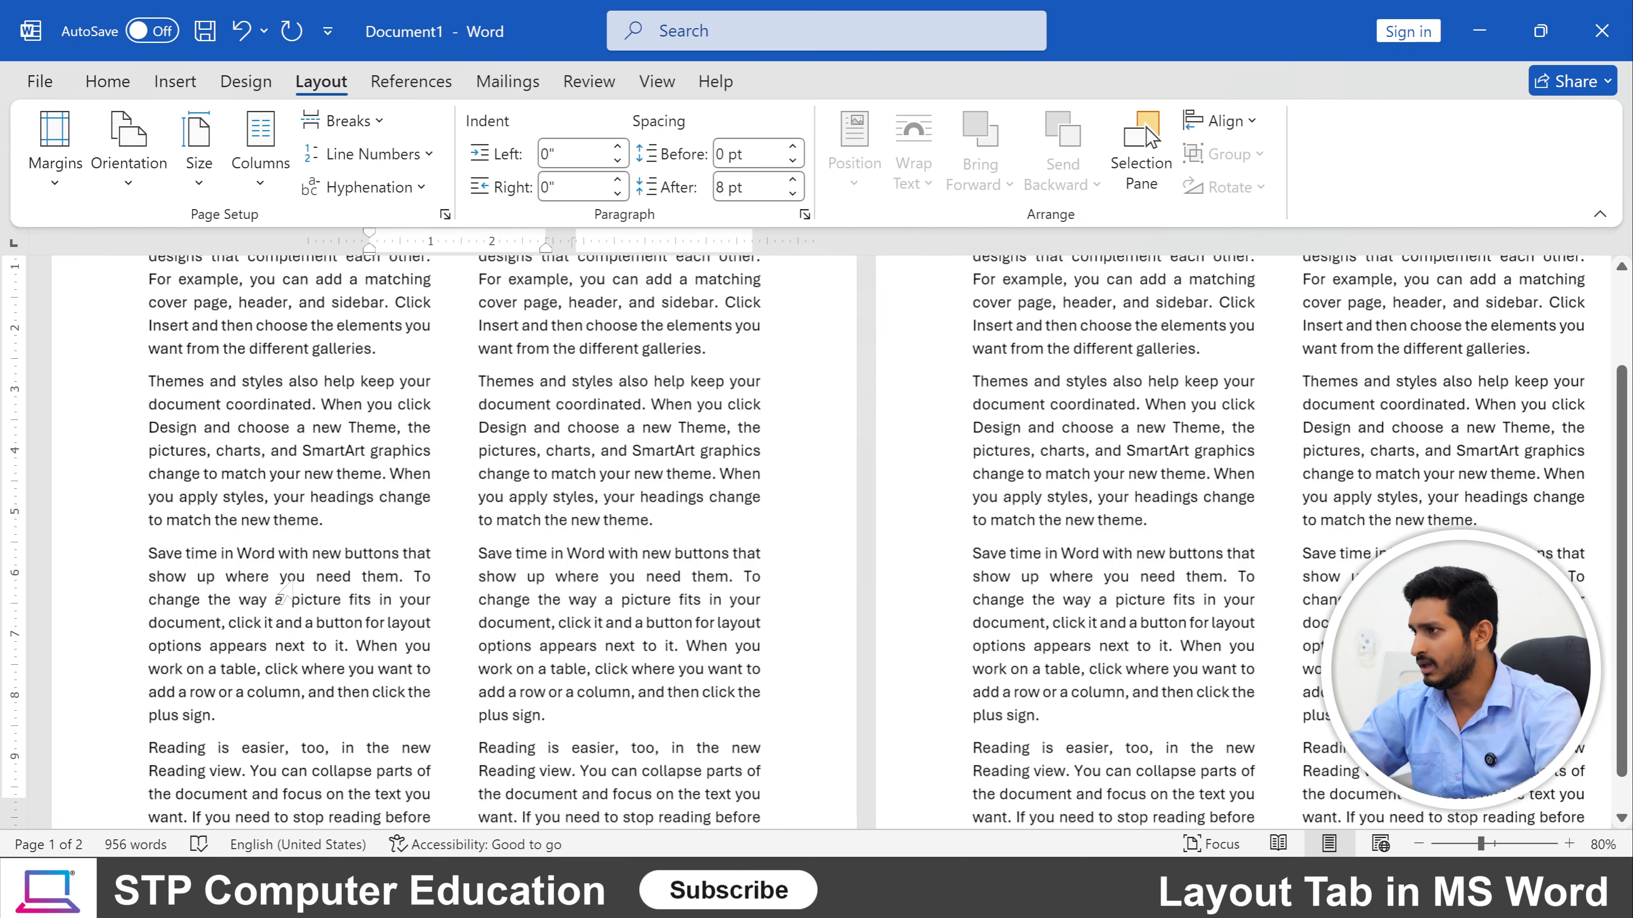
scroll(815, 543, up, 2)
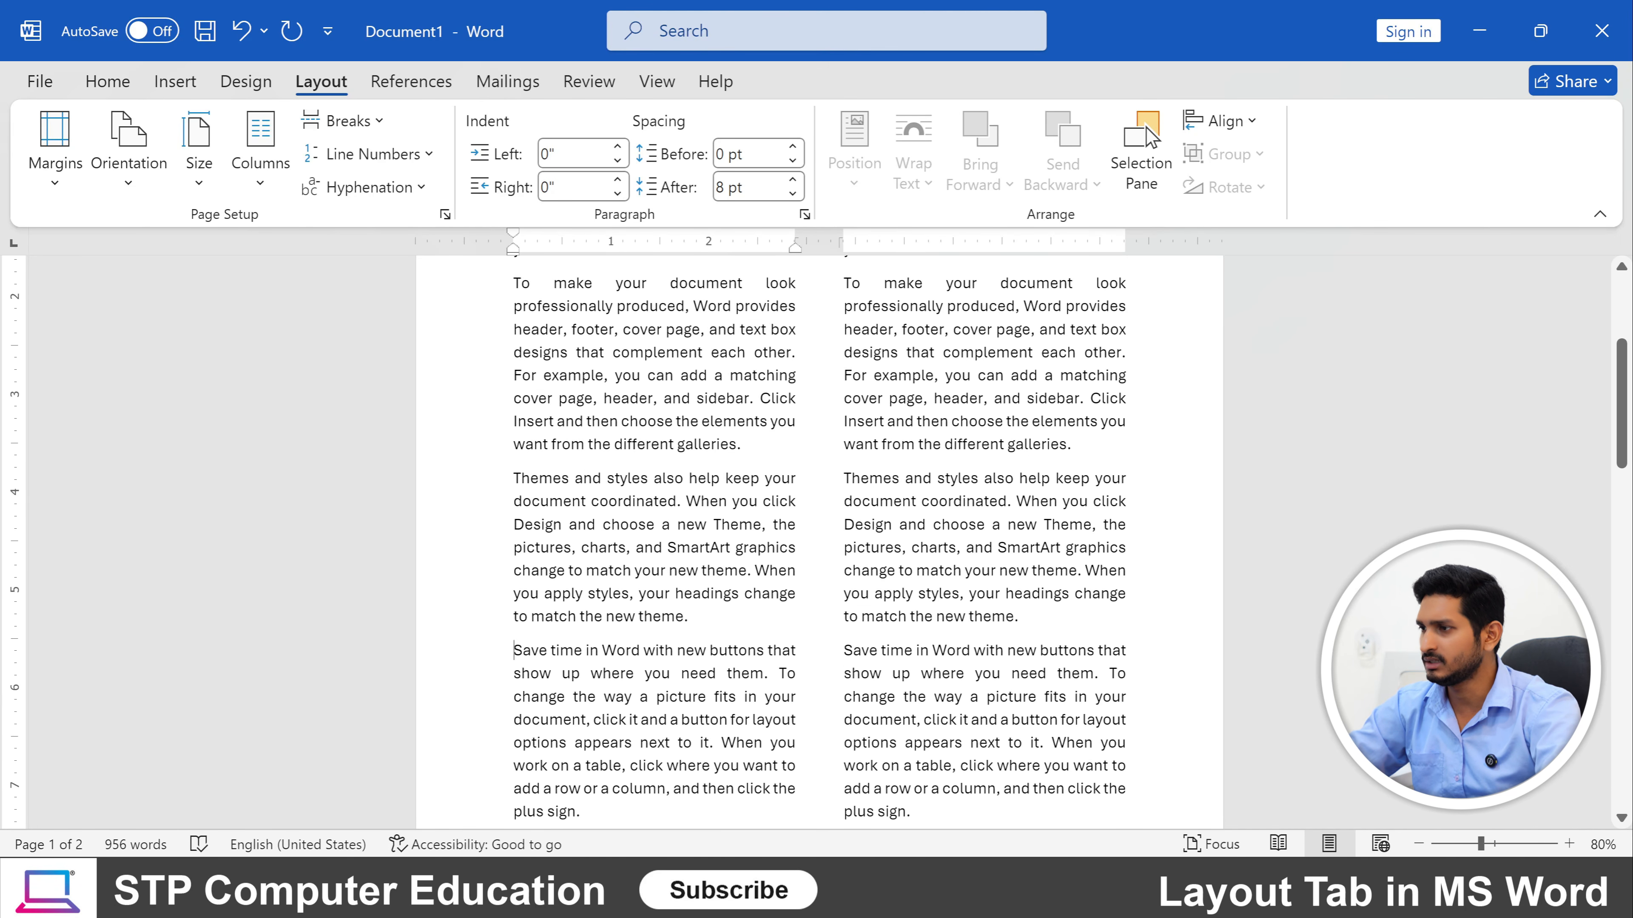
scroll(815, 542, up, 4)
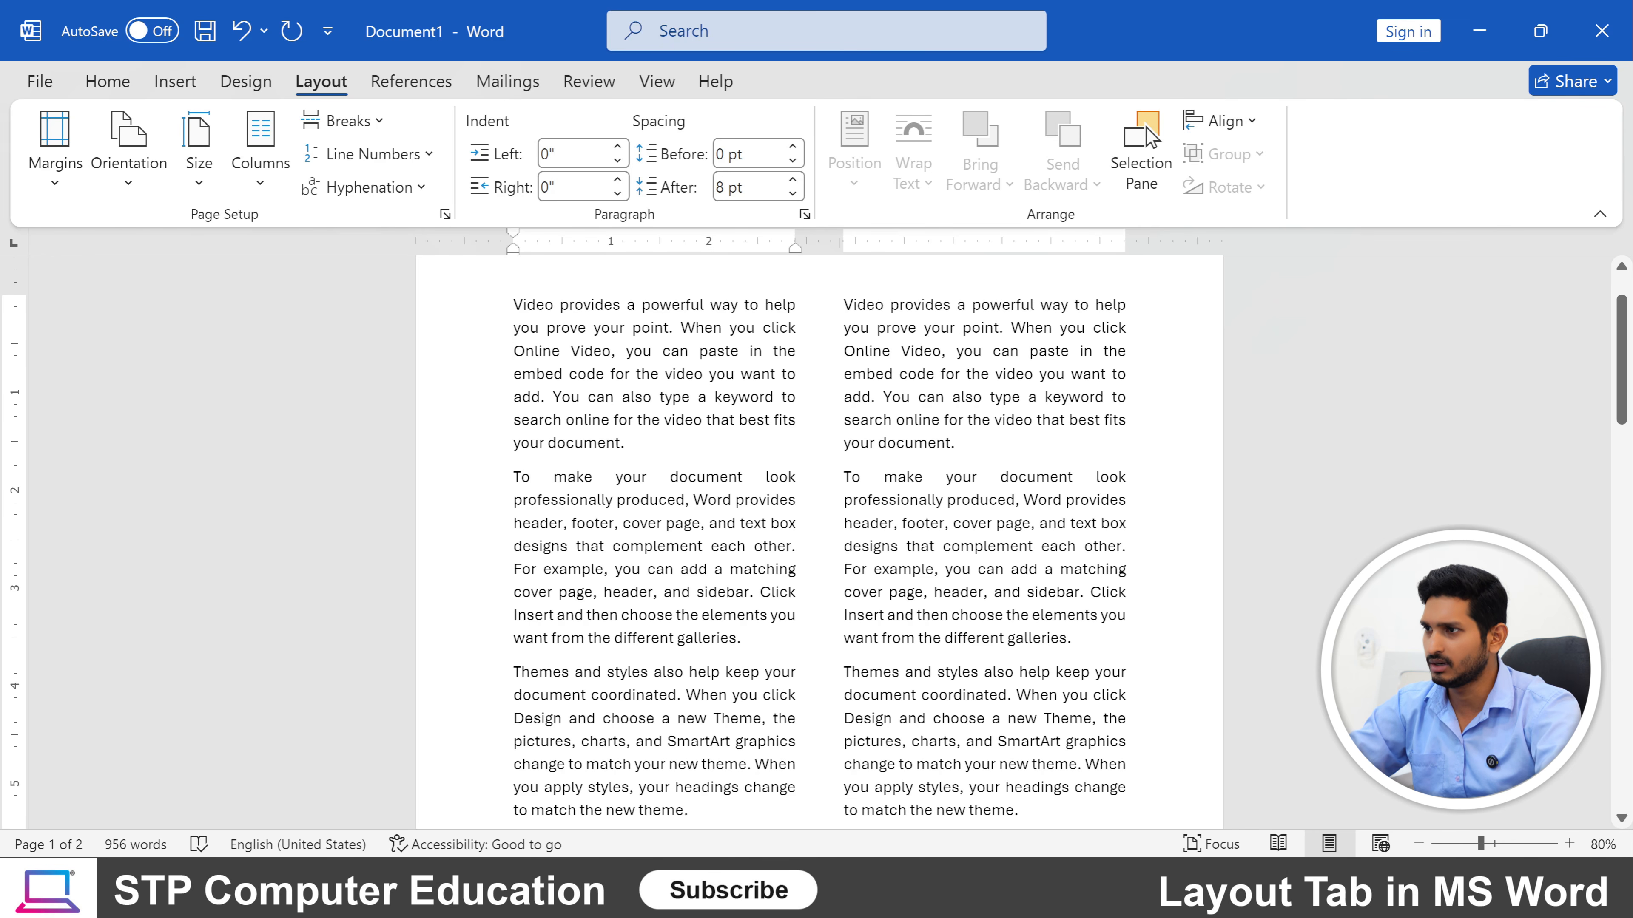
scroll(815, 542, down, 9)
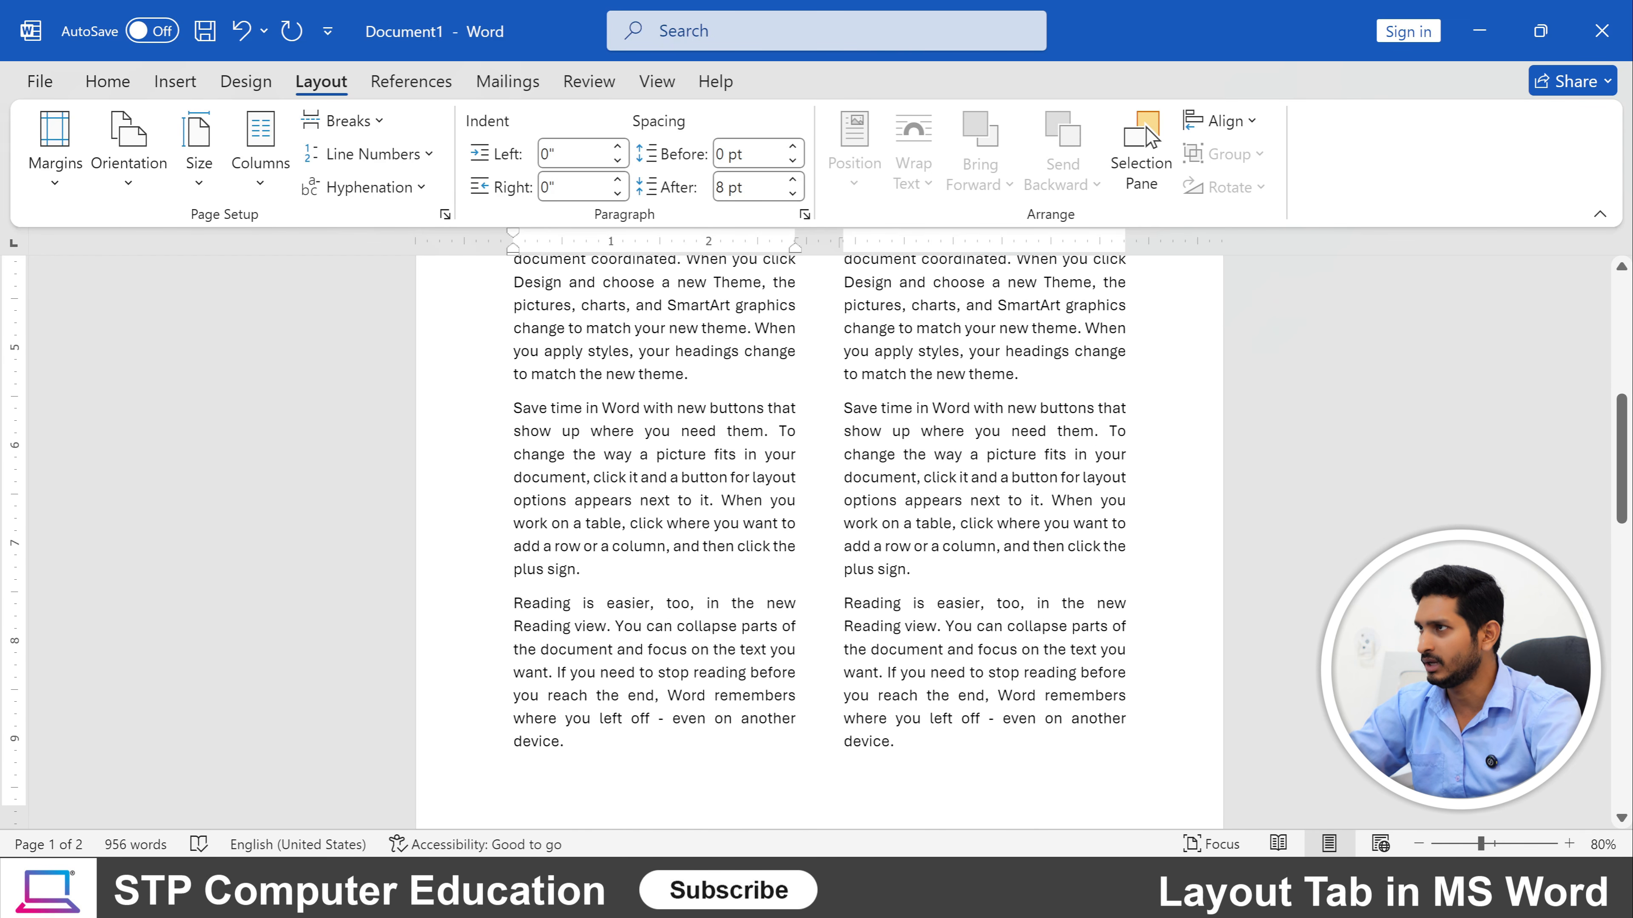
click(347, 121)
click(460, 306)
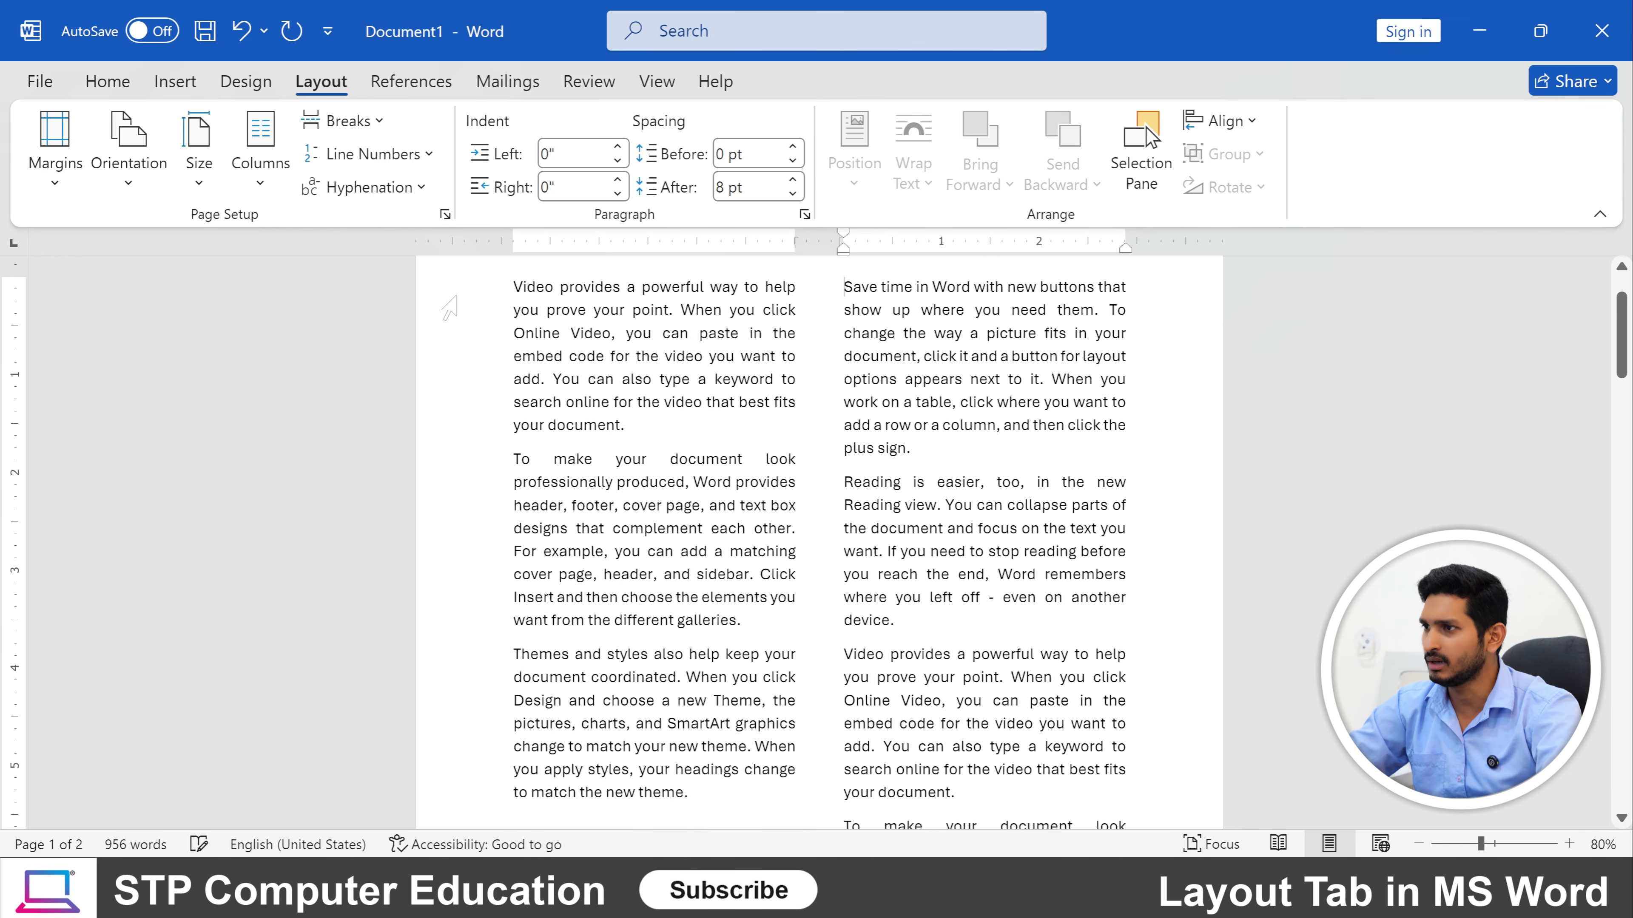
Examine how the text flows across both columns of the first page, and check the available break types.
scroll(688, 591, down, 11)
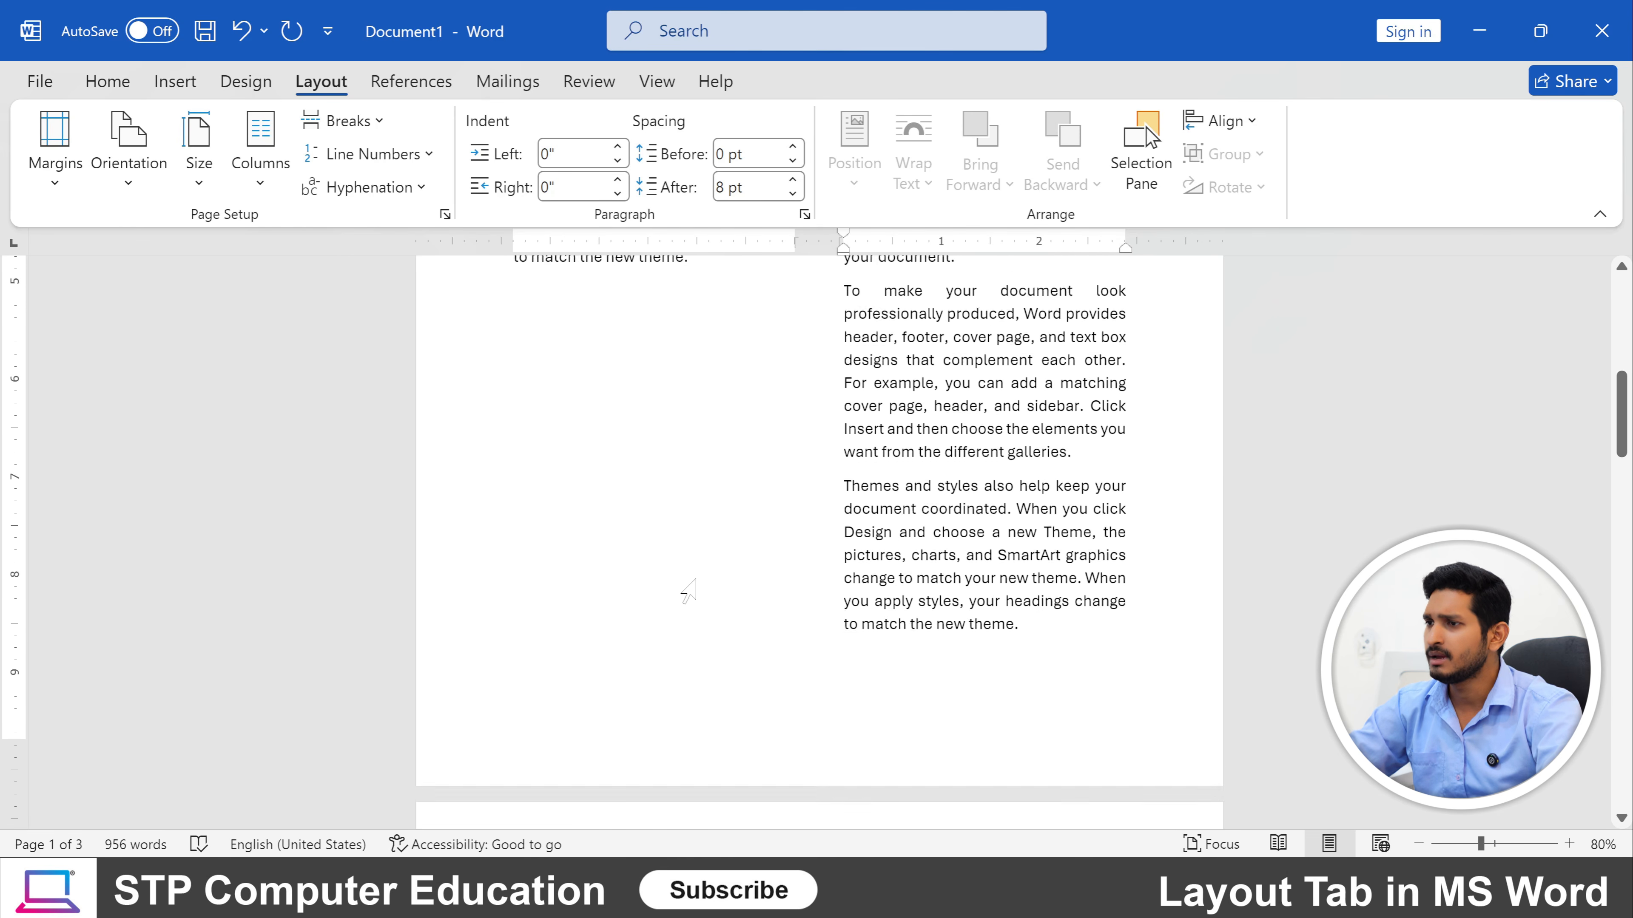
scroll(688, 591, up, 13)
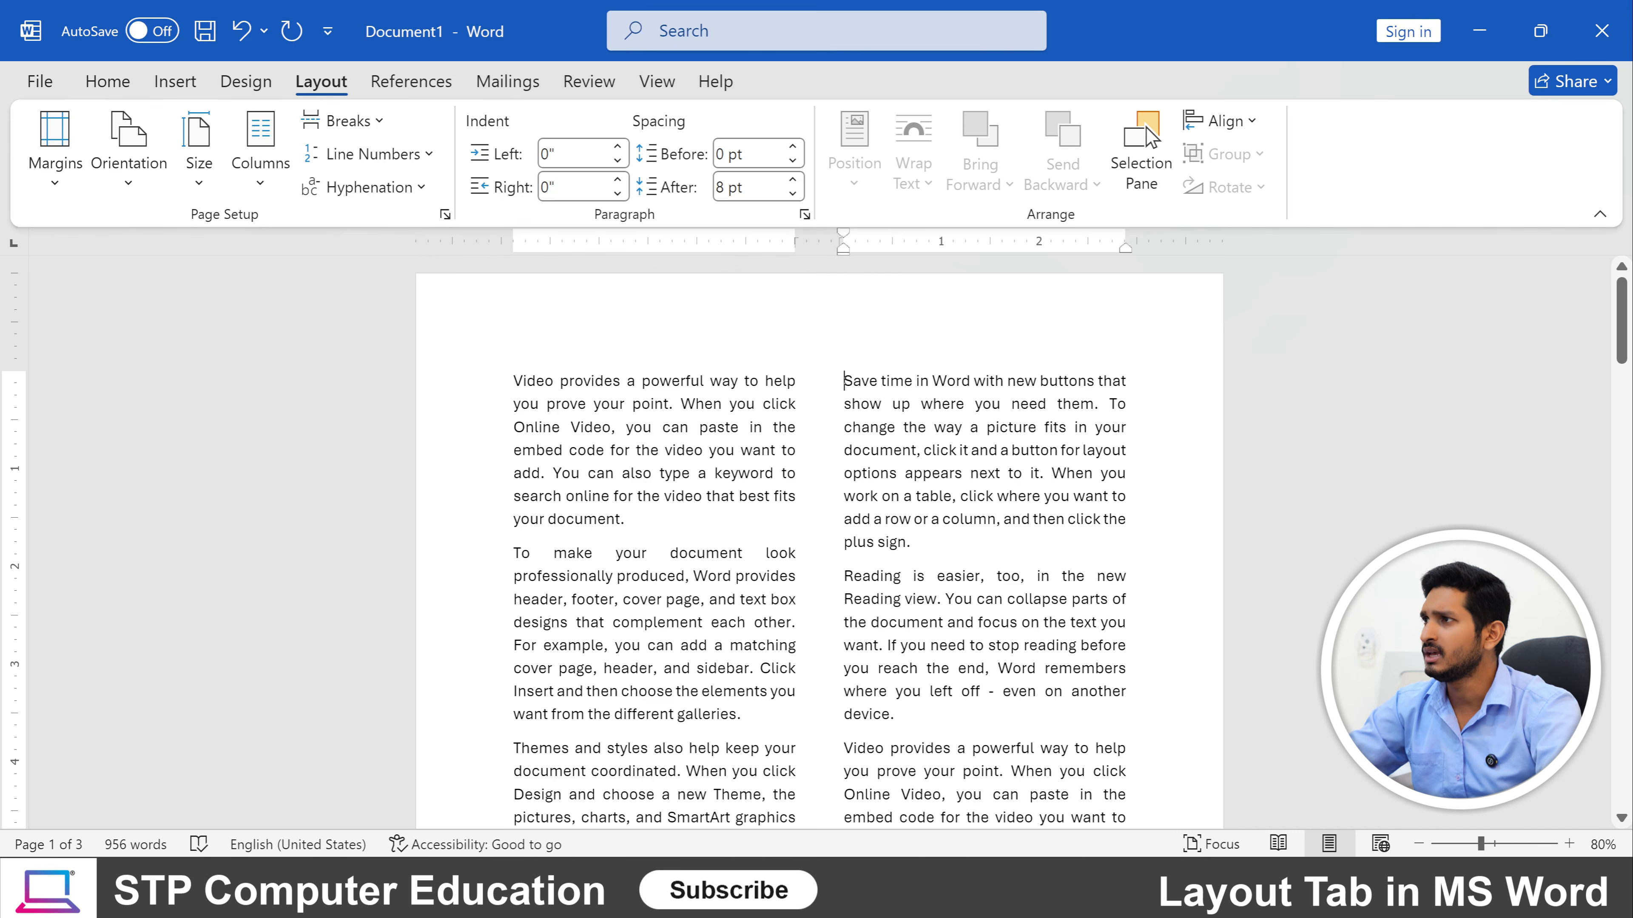
click(347, 121)
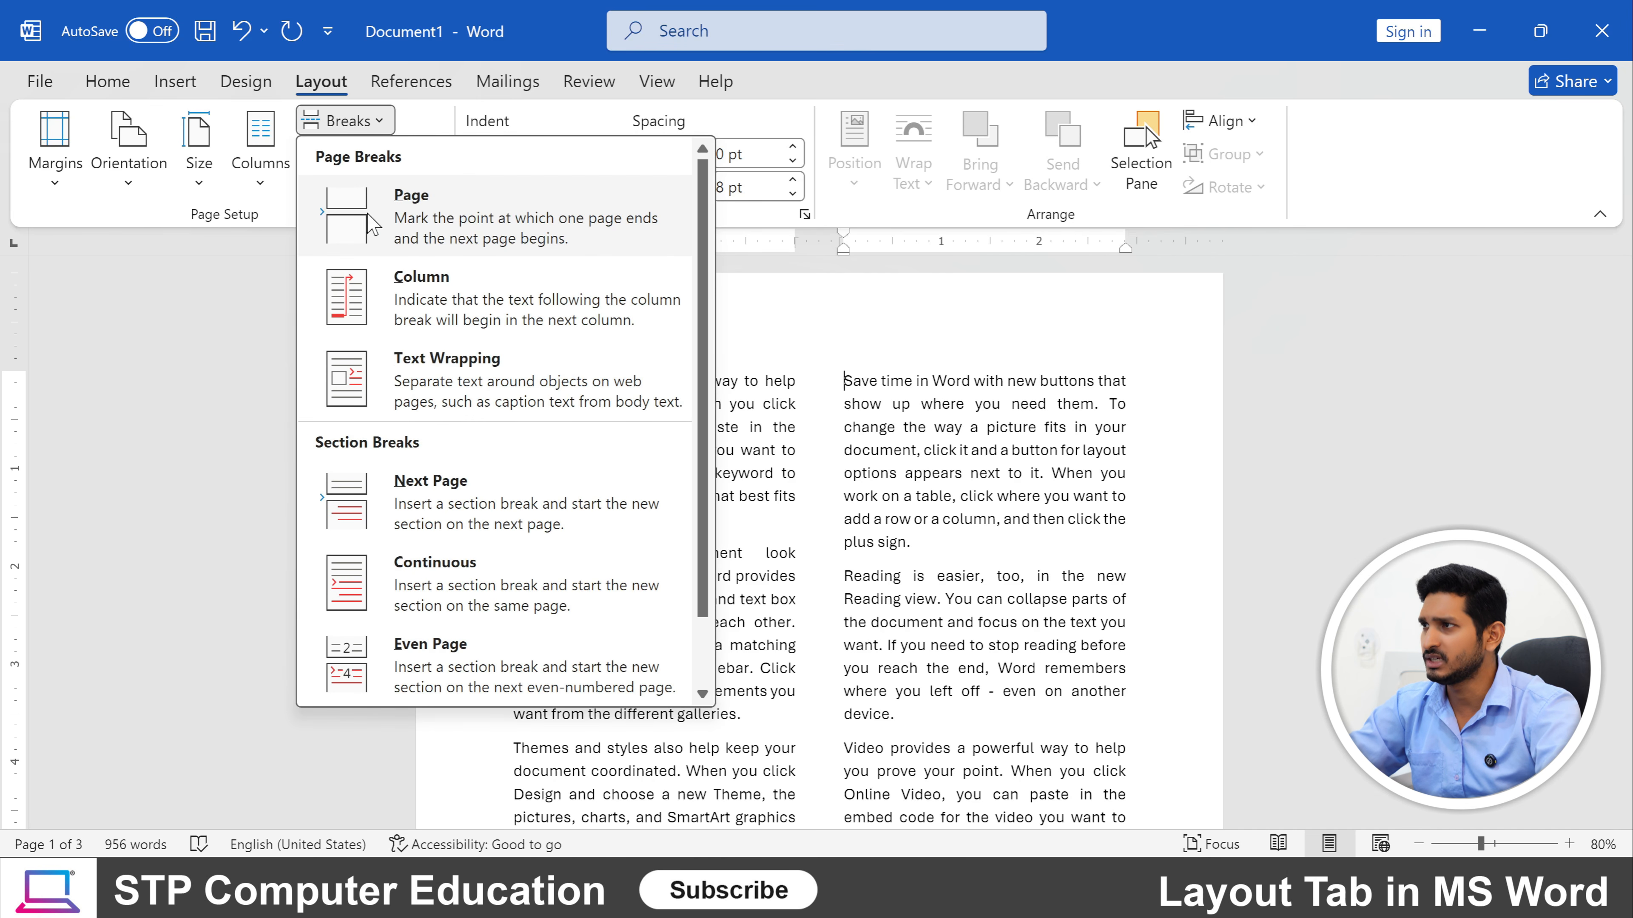
click(899, 410)
scroll(820, 542, down, 12)
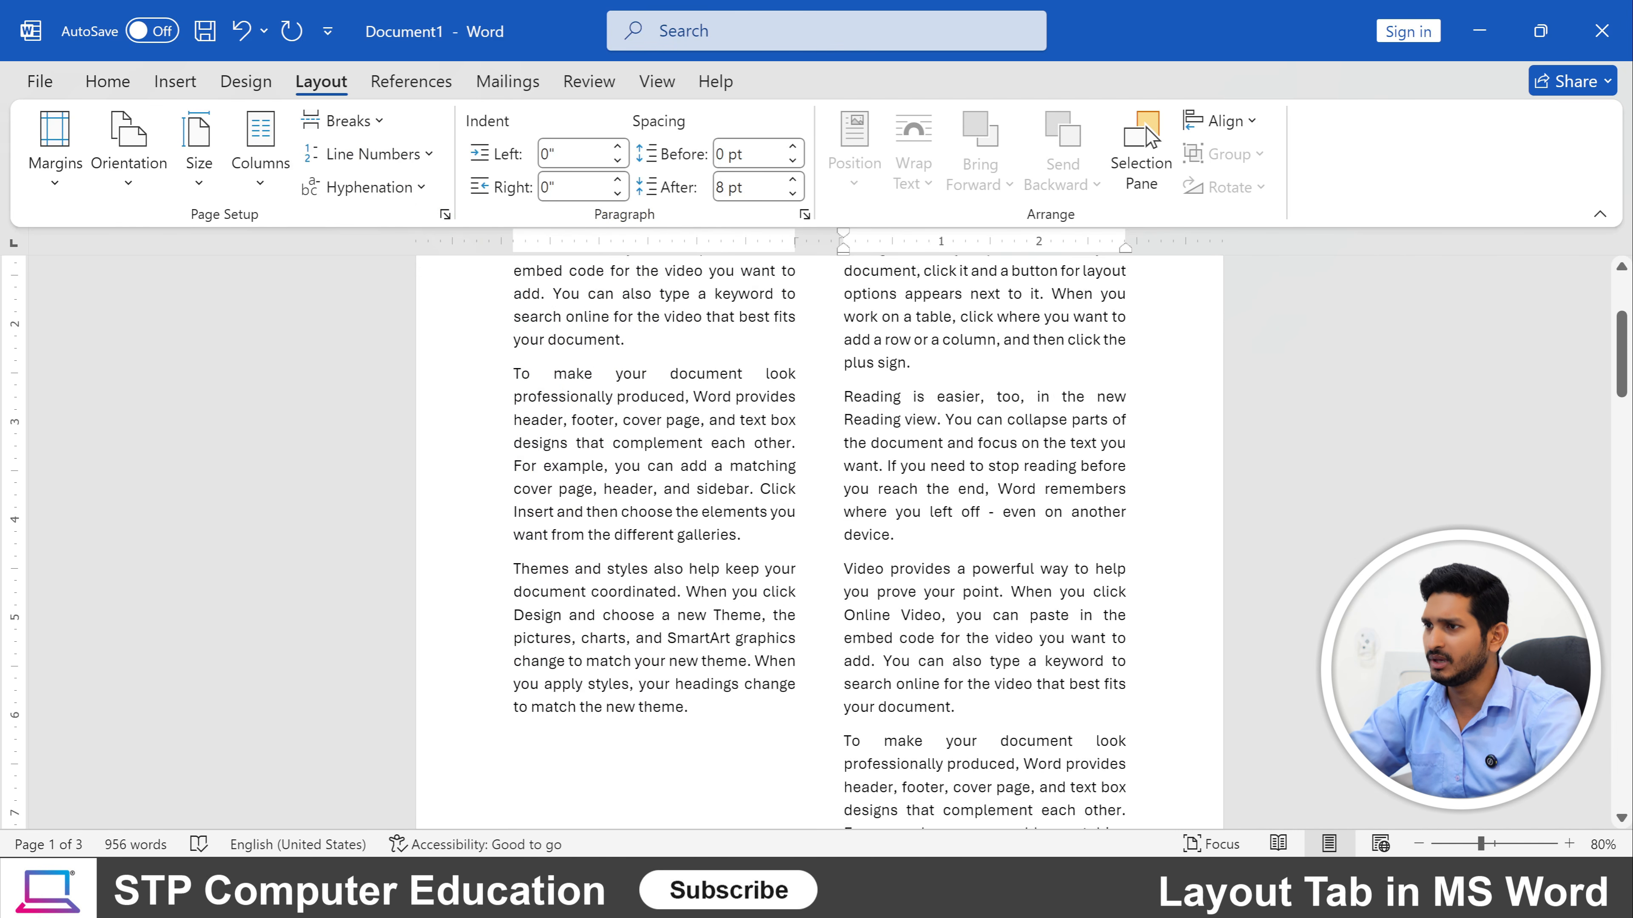
scroll(820, 543, up, 6)
scroll(820, 542, up, 1)
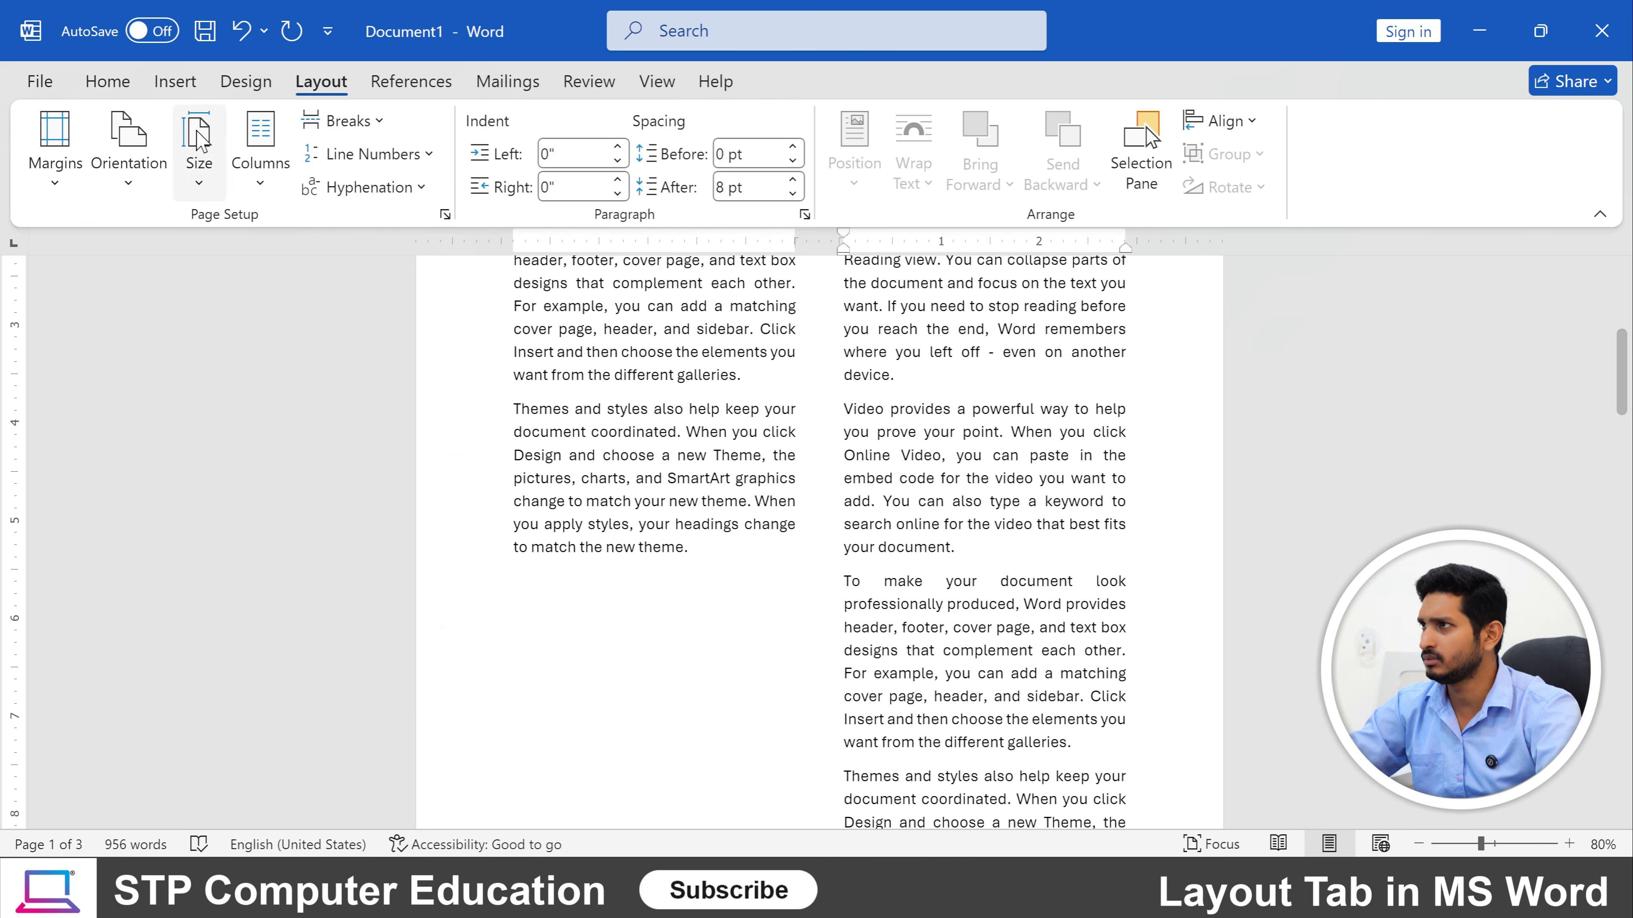
Insert a page break after the "Video provides a powerful way" paragraph in the second column of page 1.
click(347, 121)
click(407, 248)
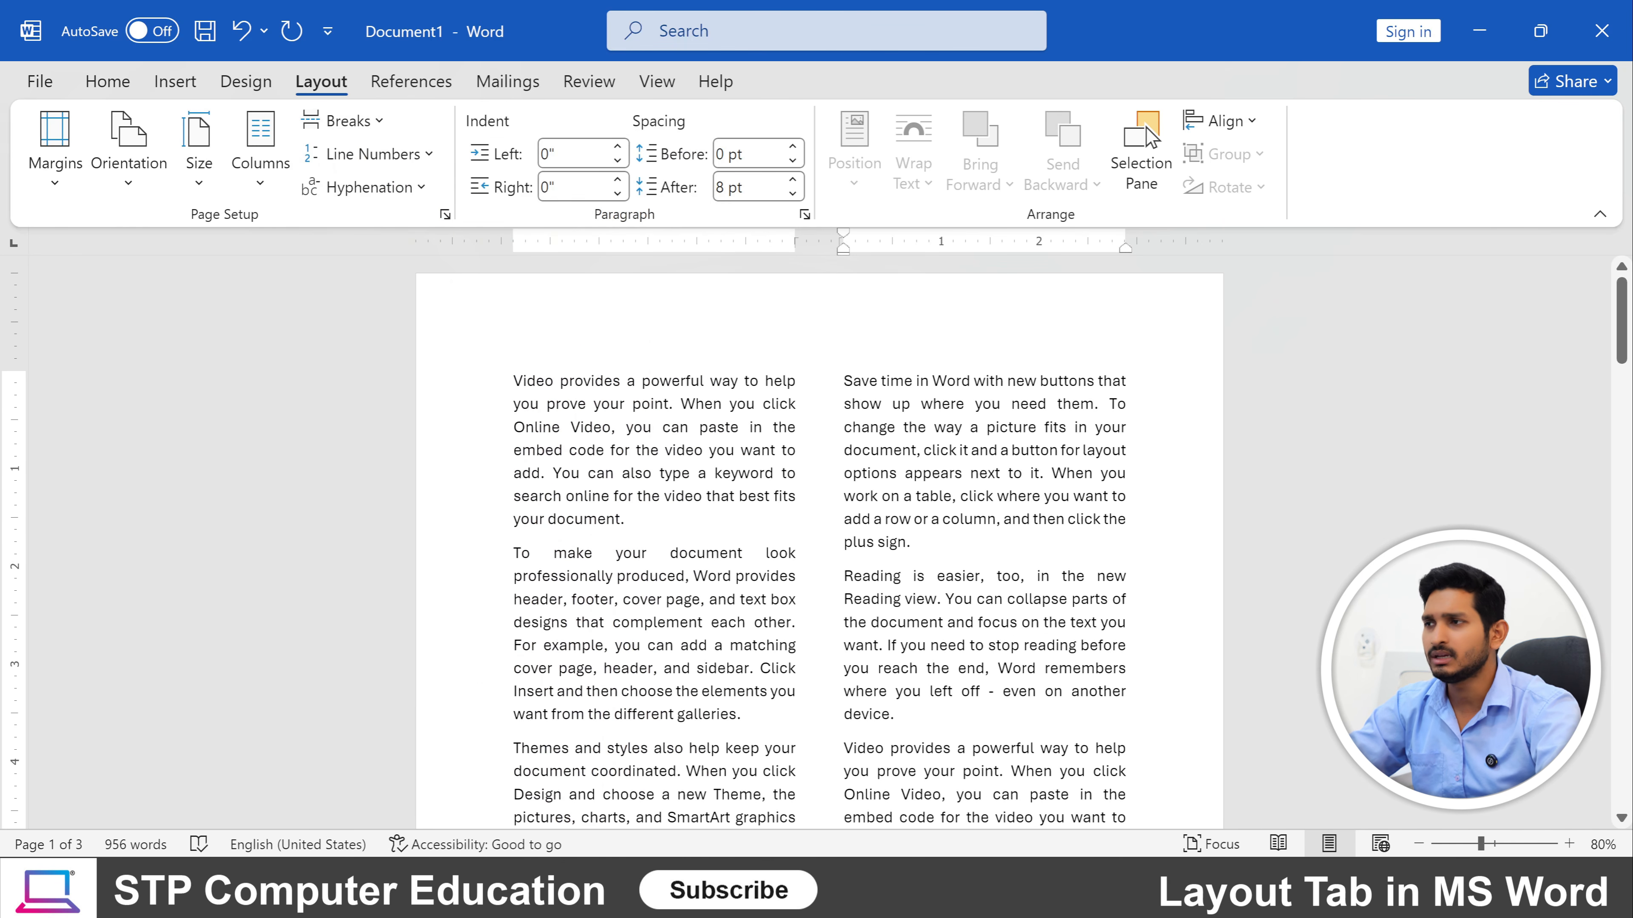
click(720, 553)
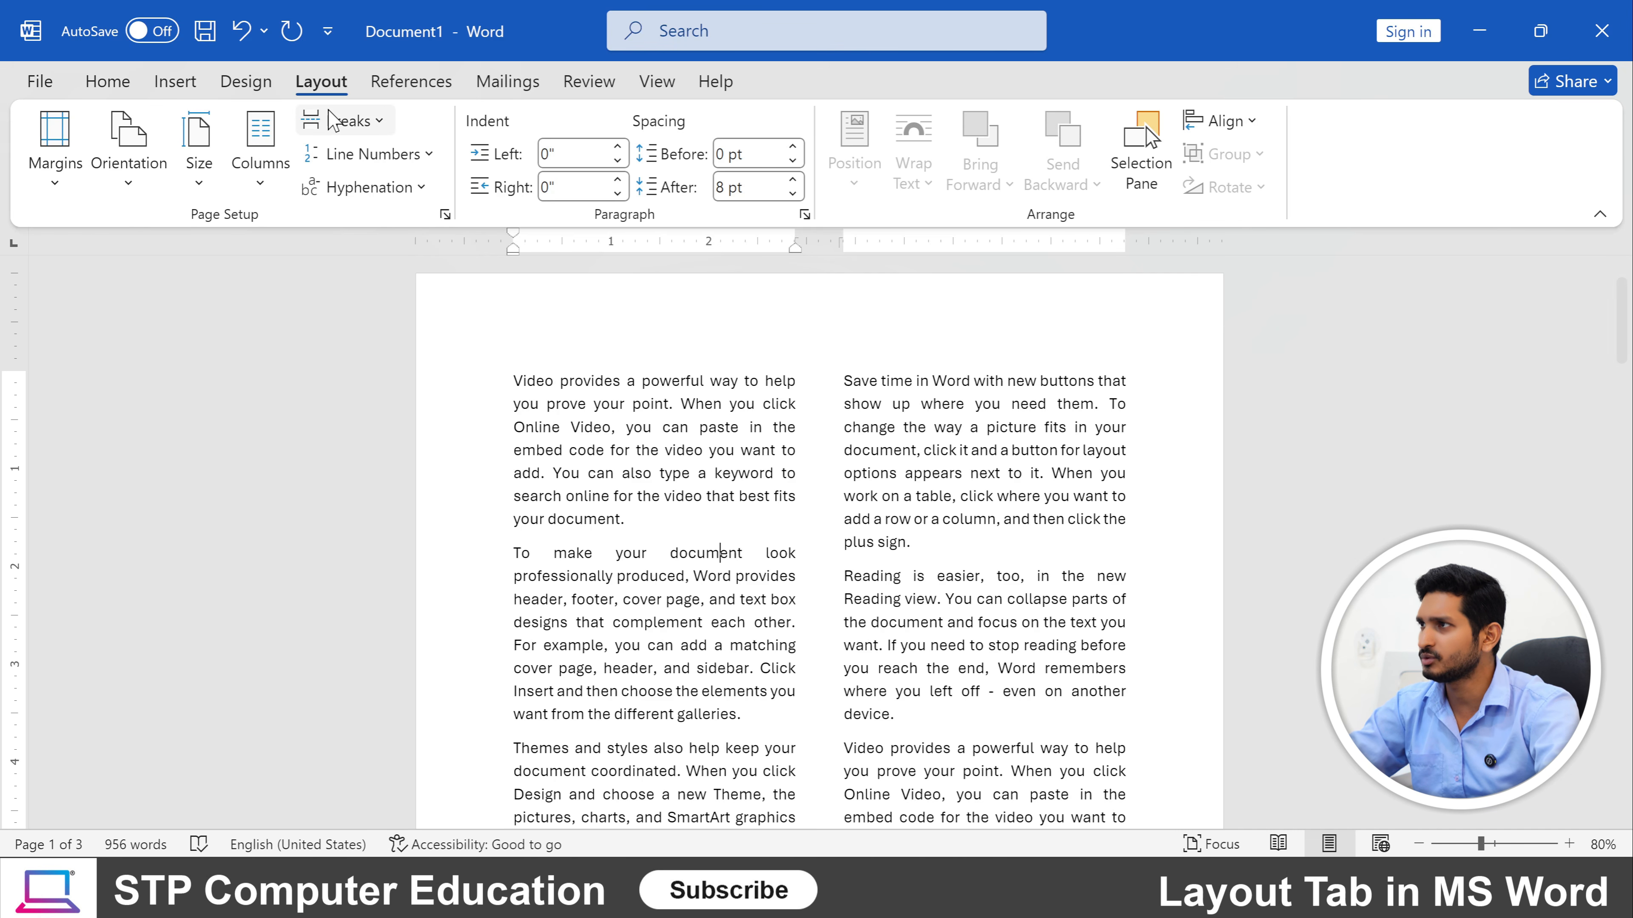
scroll(820, 540, down, 7)
scroll(820, 541, up, 3)
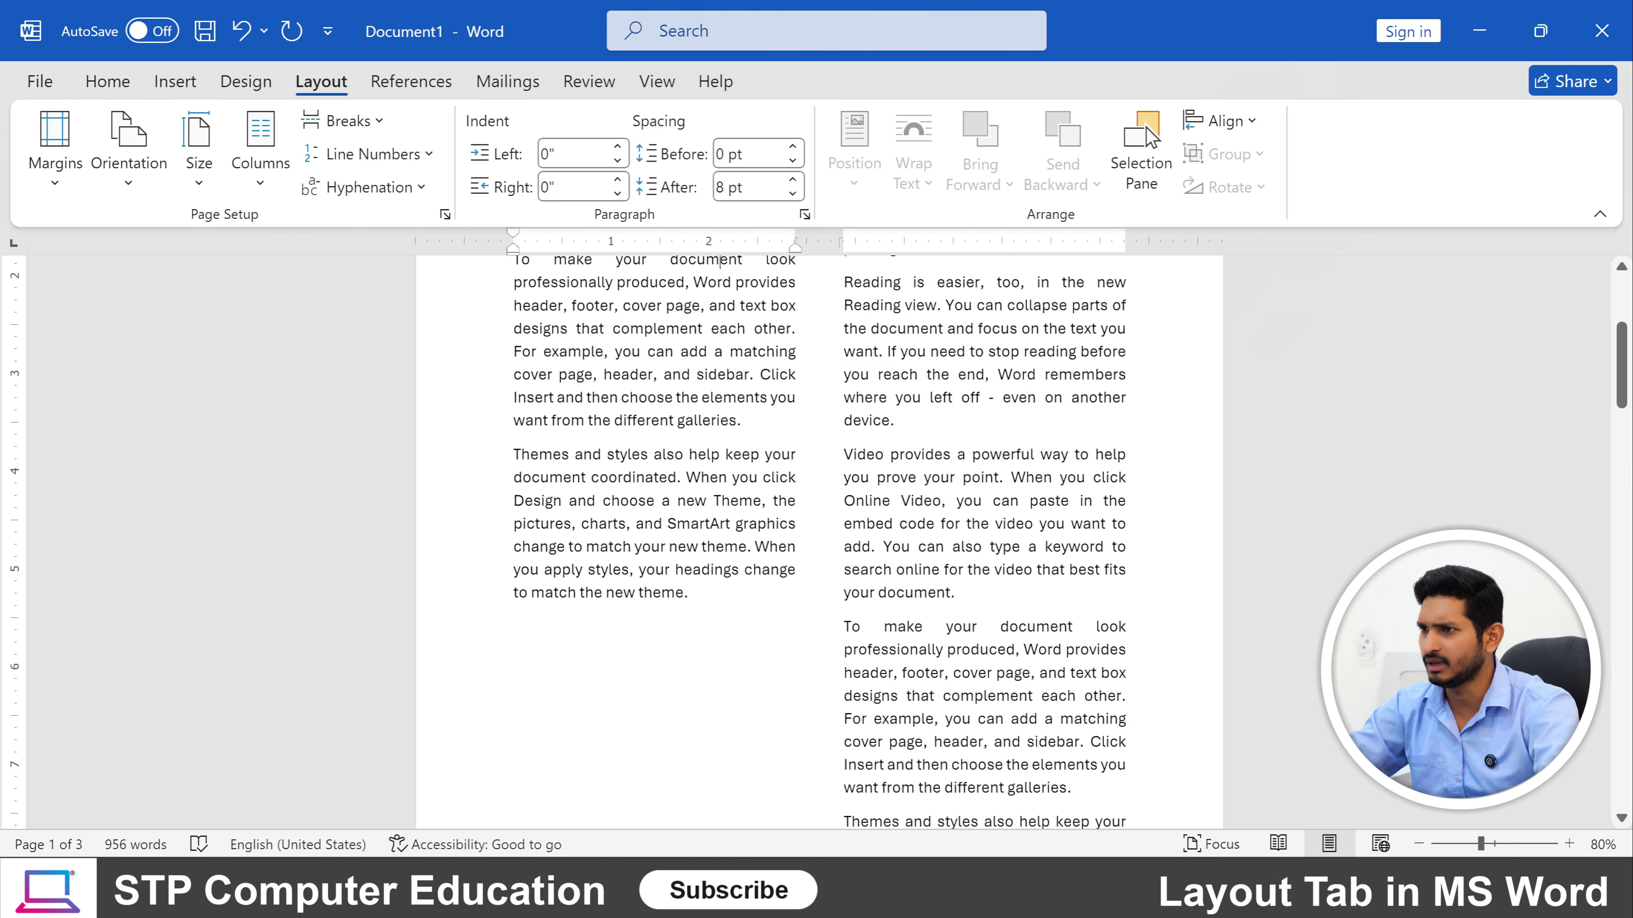
click(956, 596)
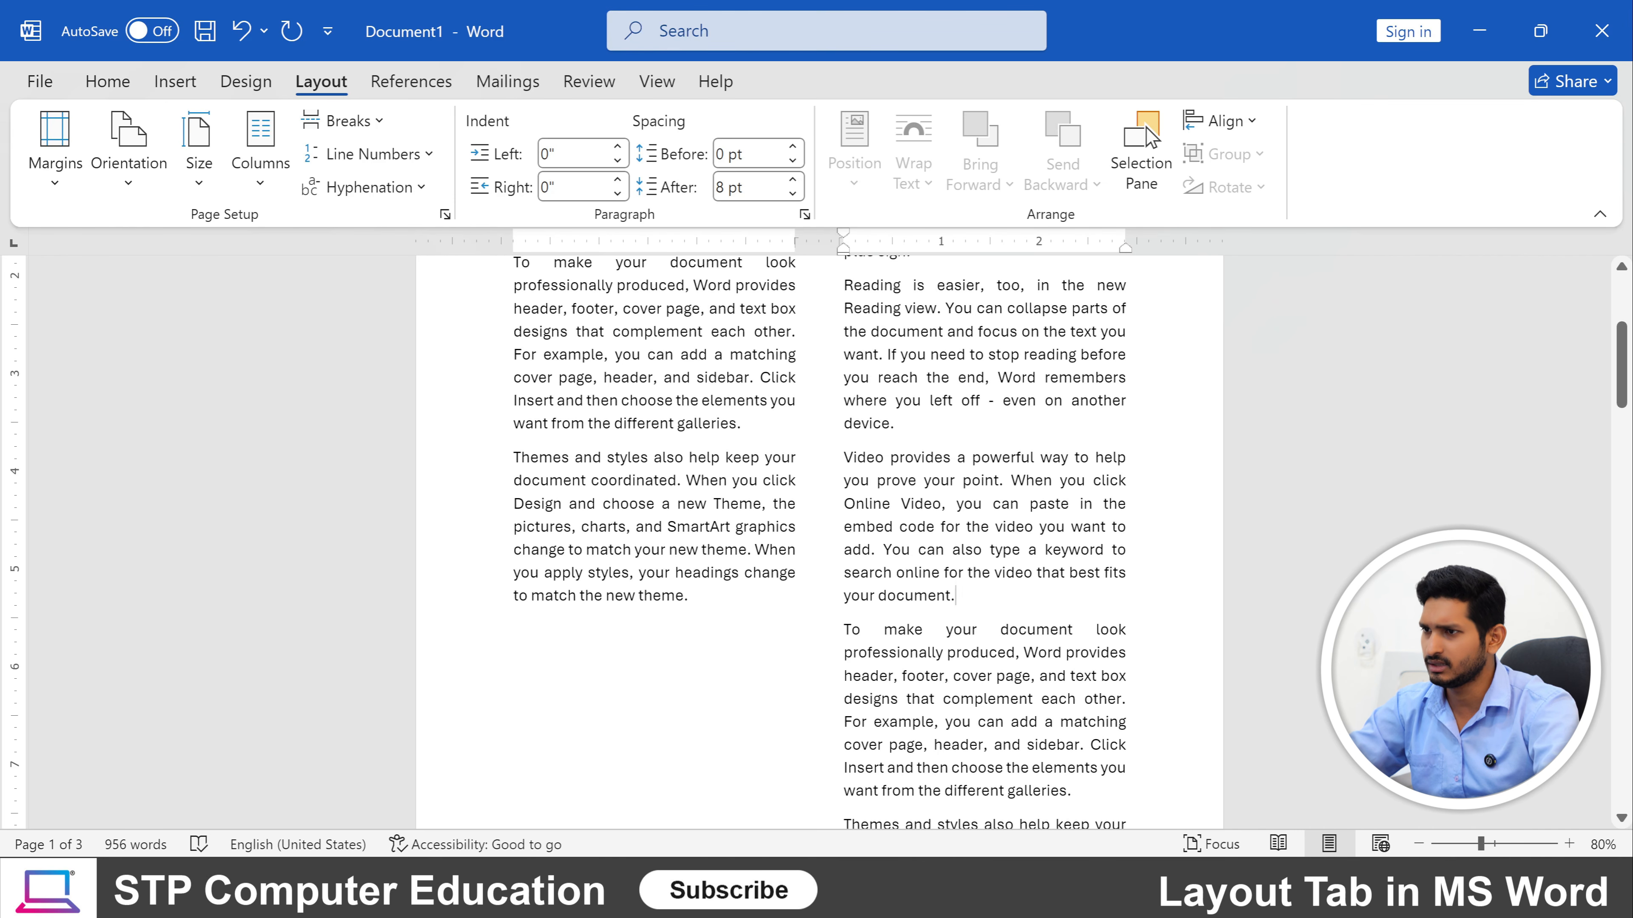
click(344, 121)
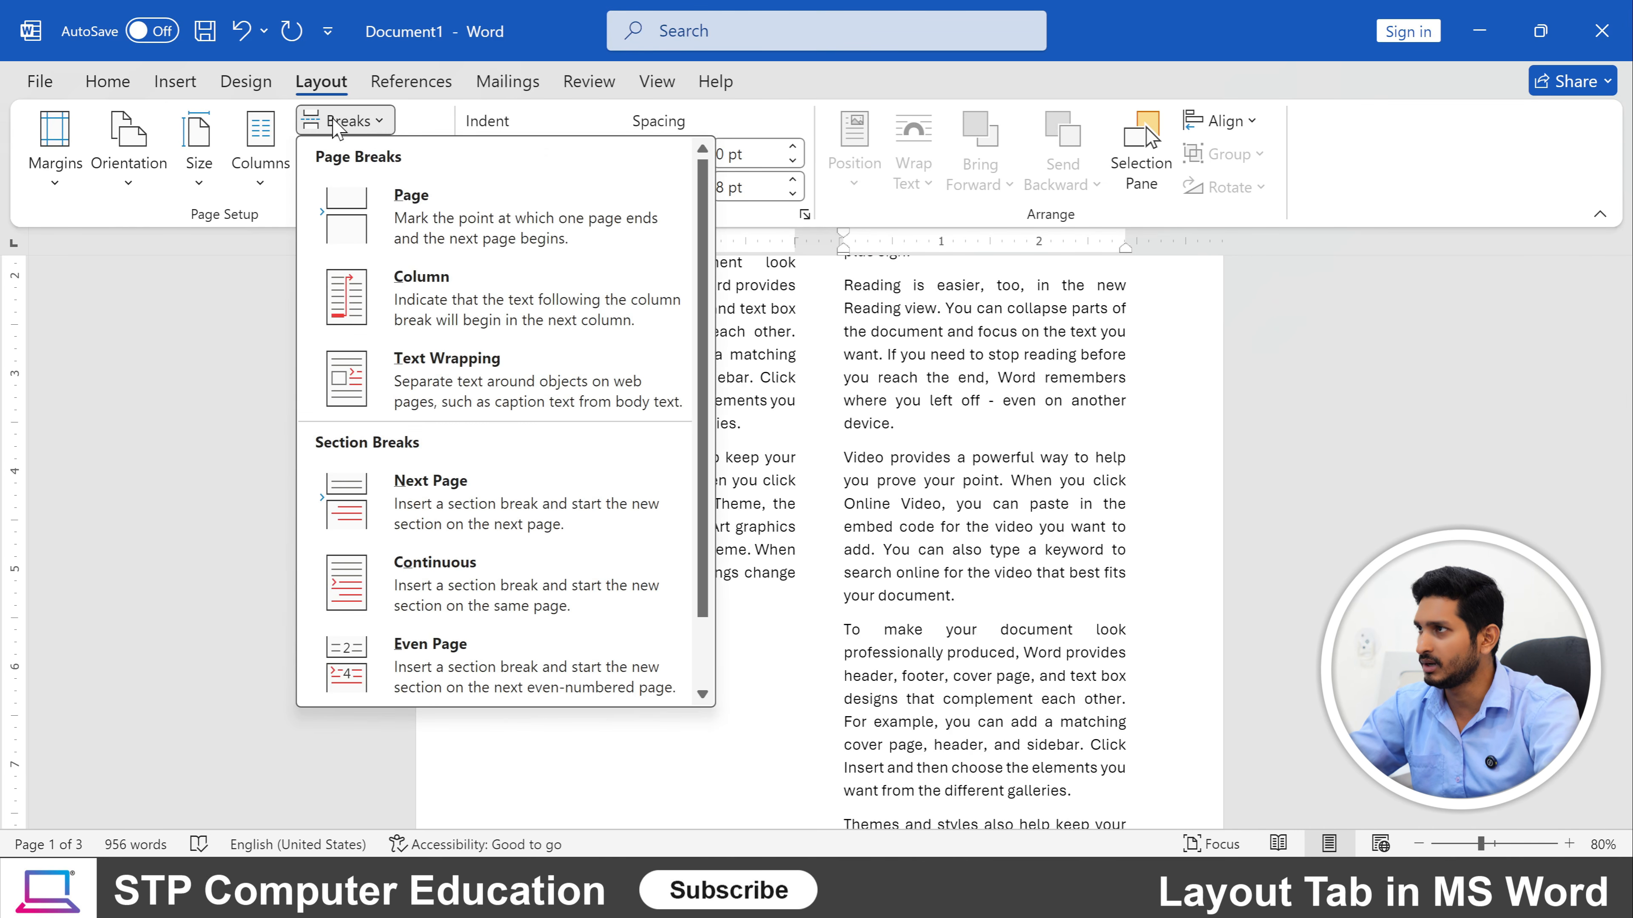
click(406, 225)
scroll(820, 541, up, 4)
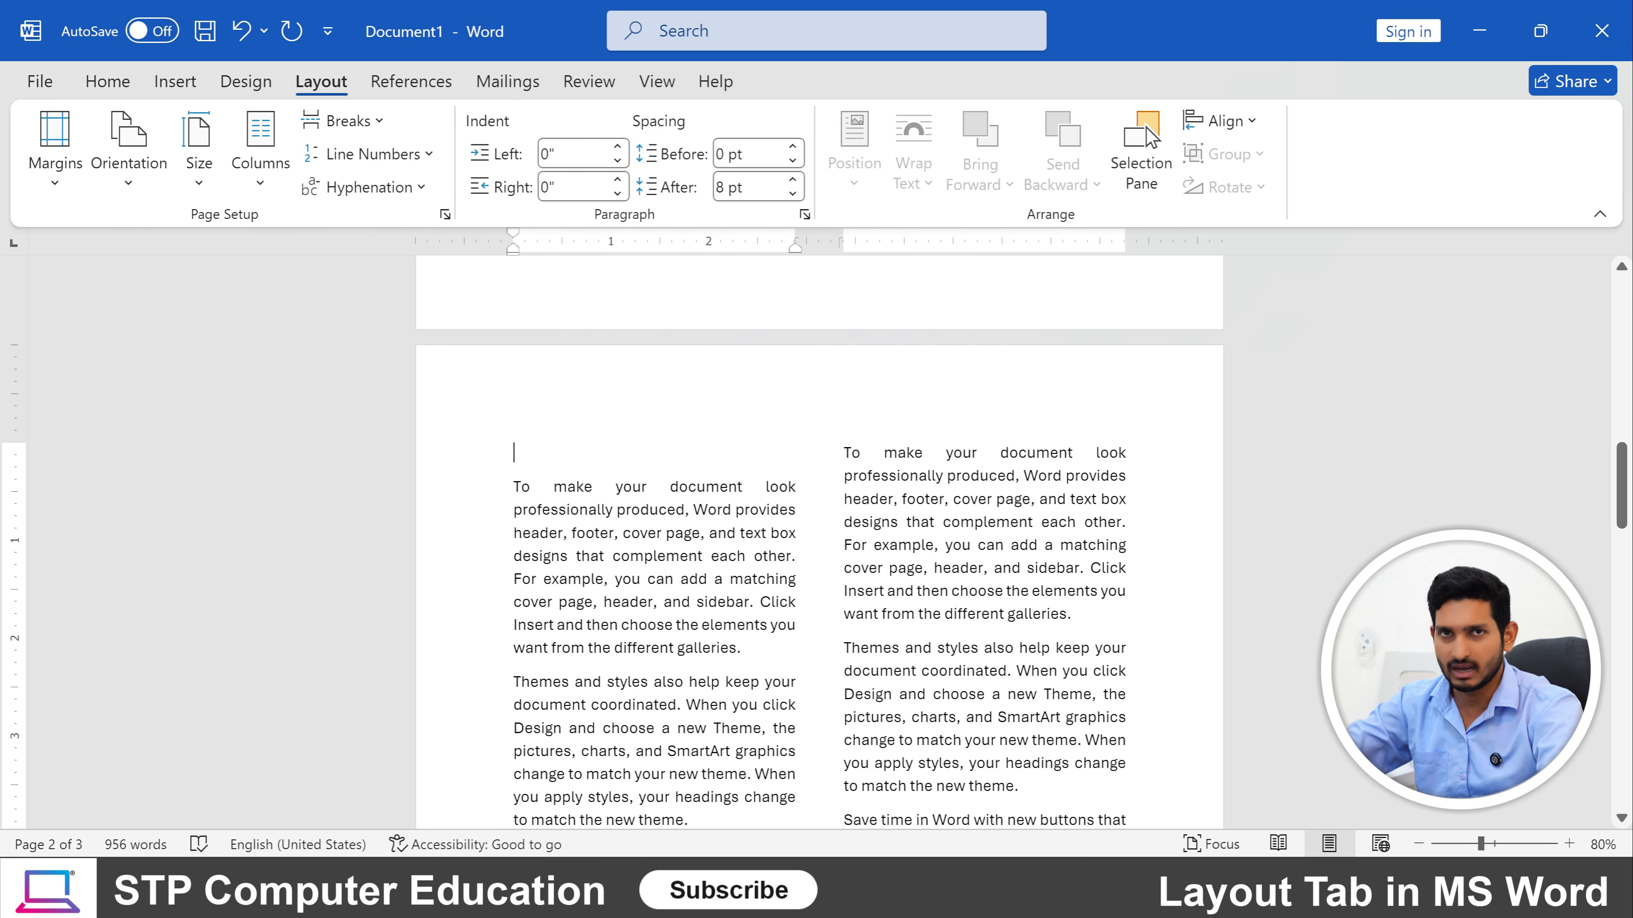
scroll(401, 422, up, 5)
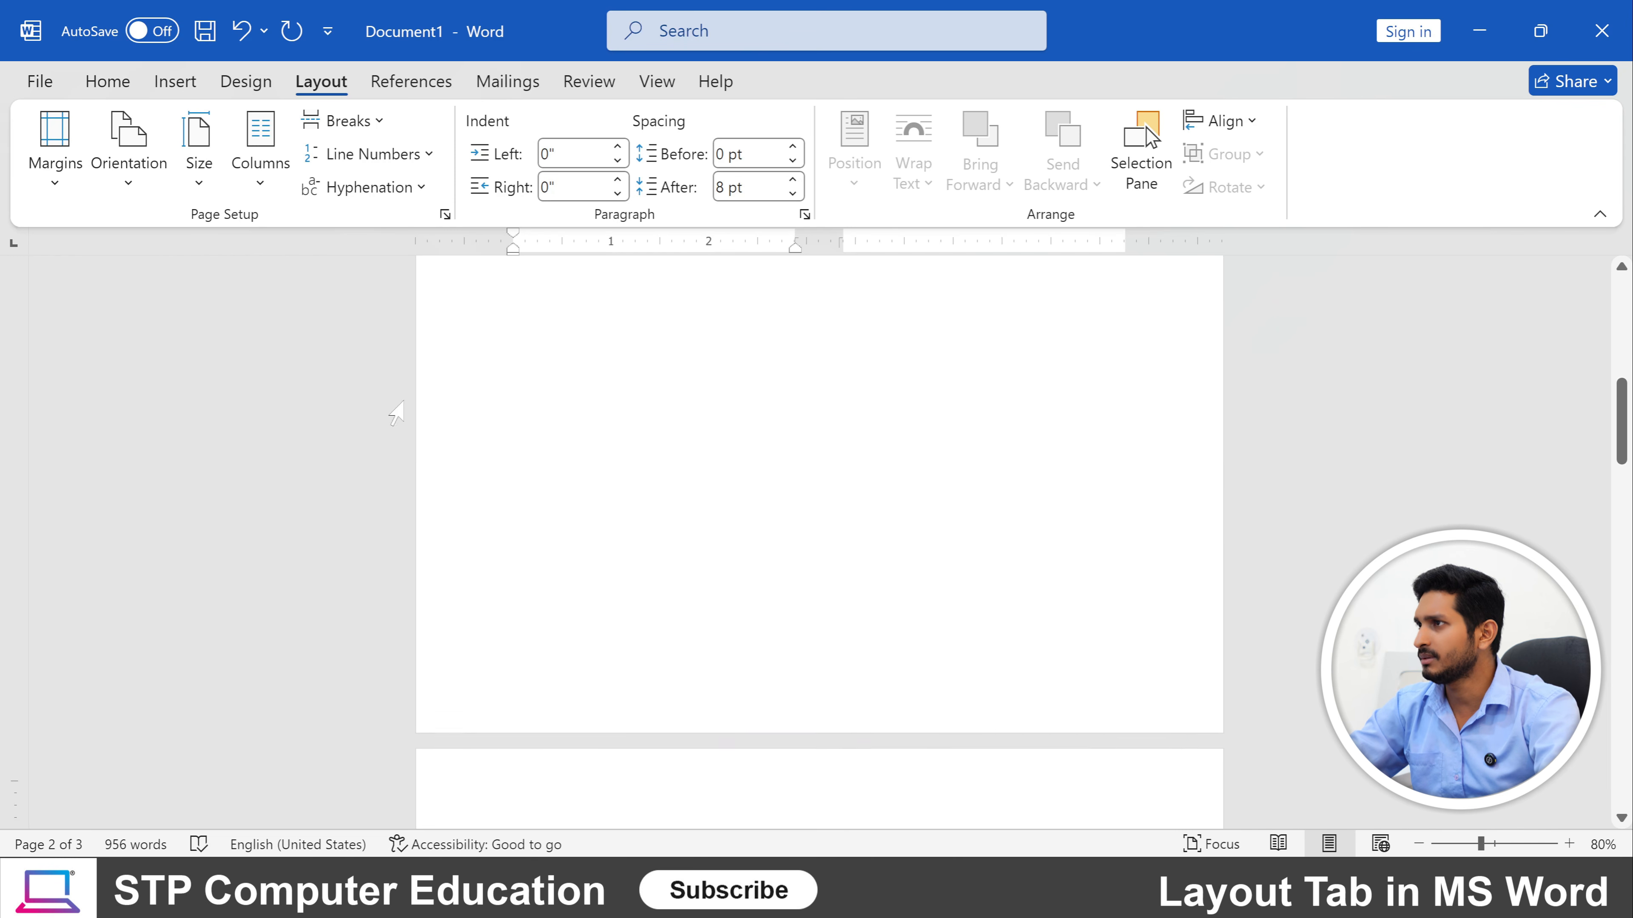
Examine the available page break and section break types.
click(354, 122)
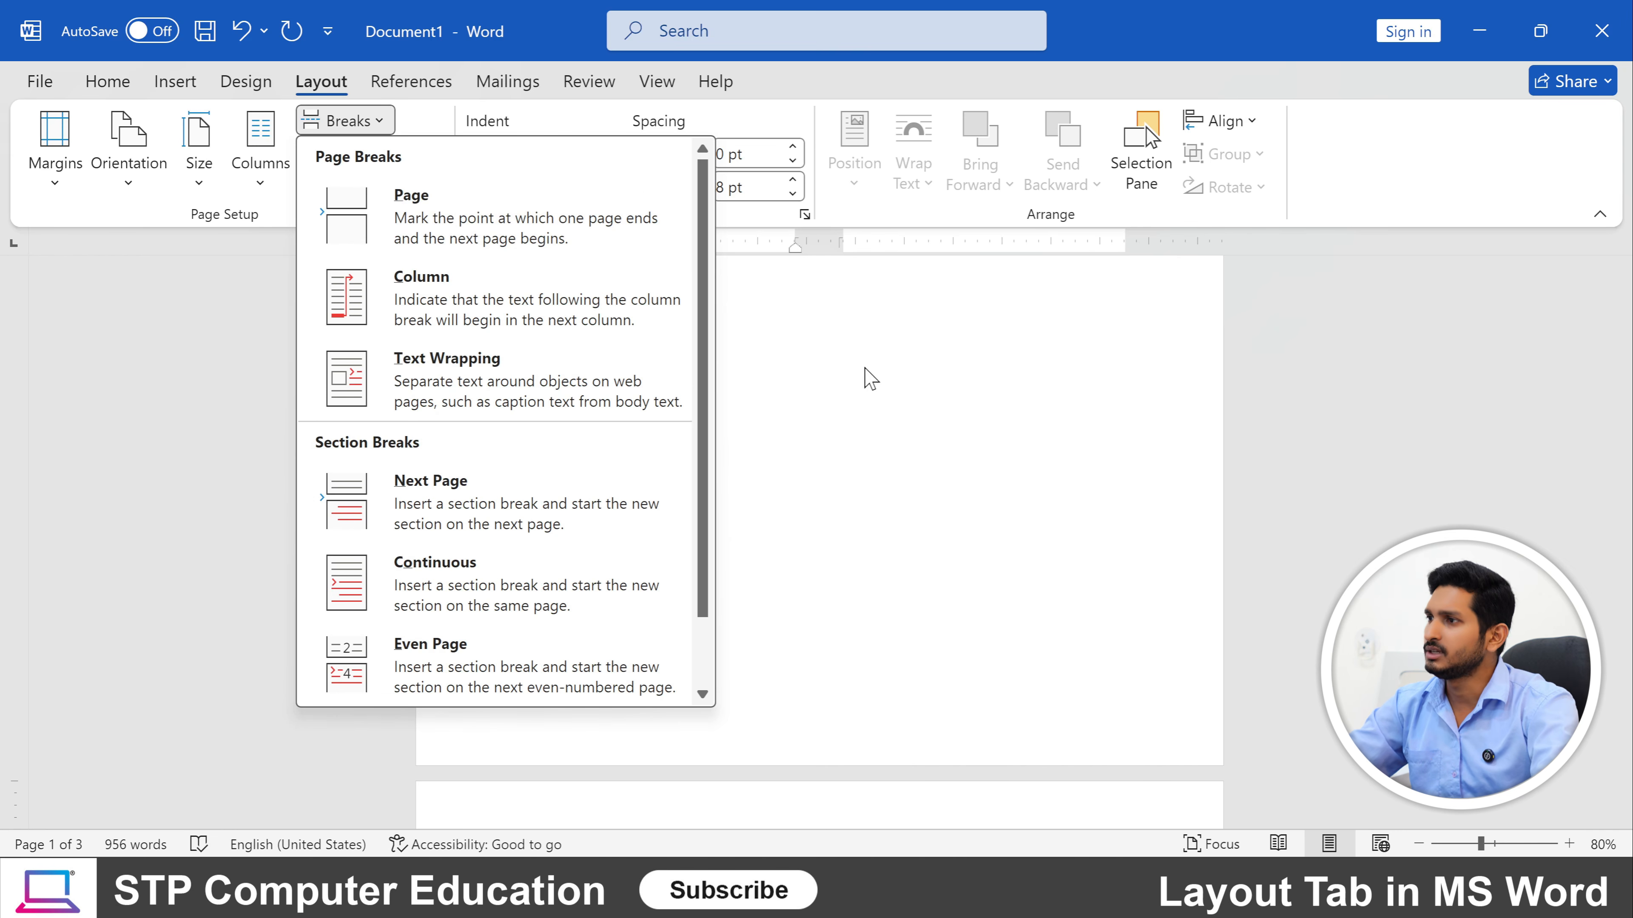
click(867, 386)
click(344, 121)
scroll(450, 450, down, 1)
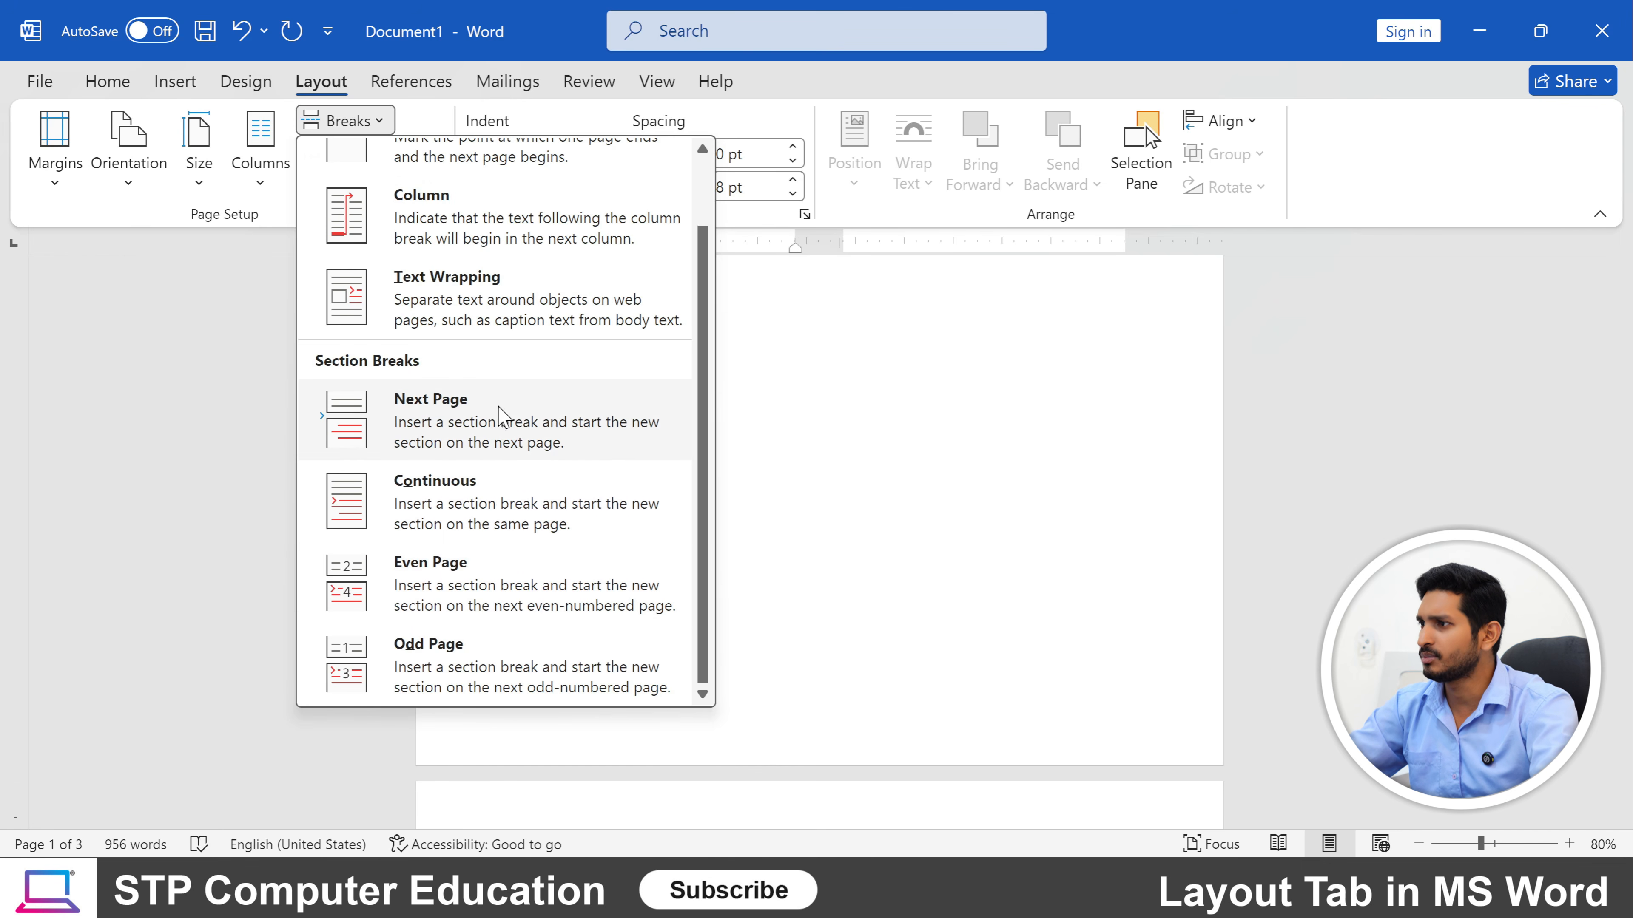
scroll(545, 462, up, 1)
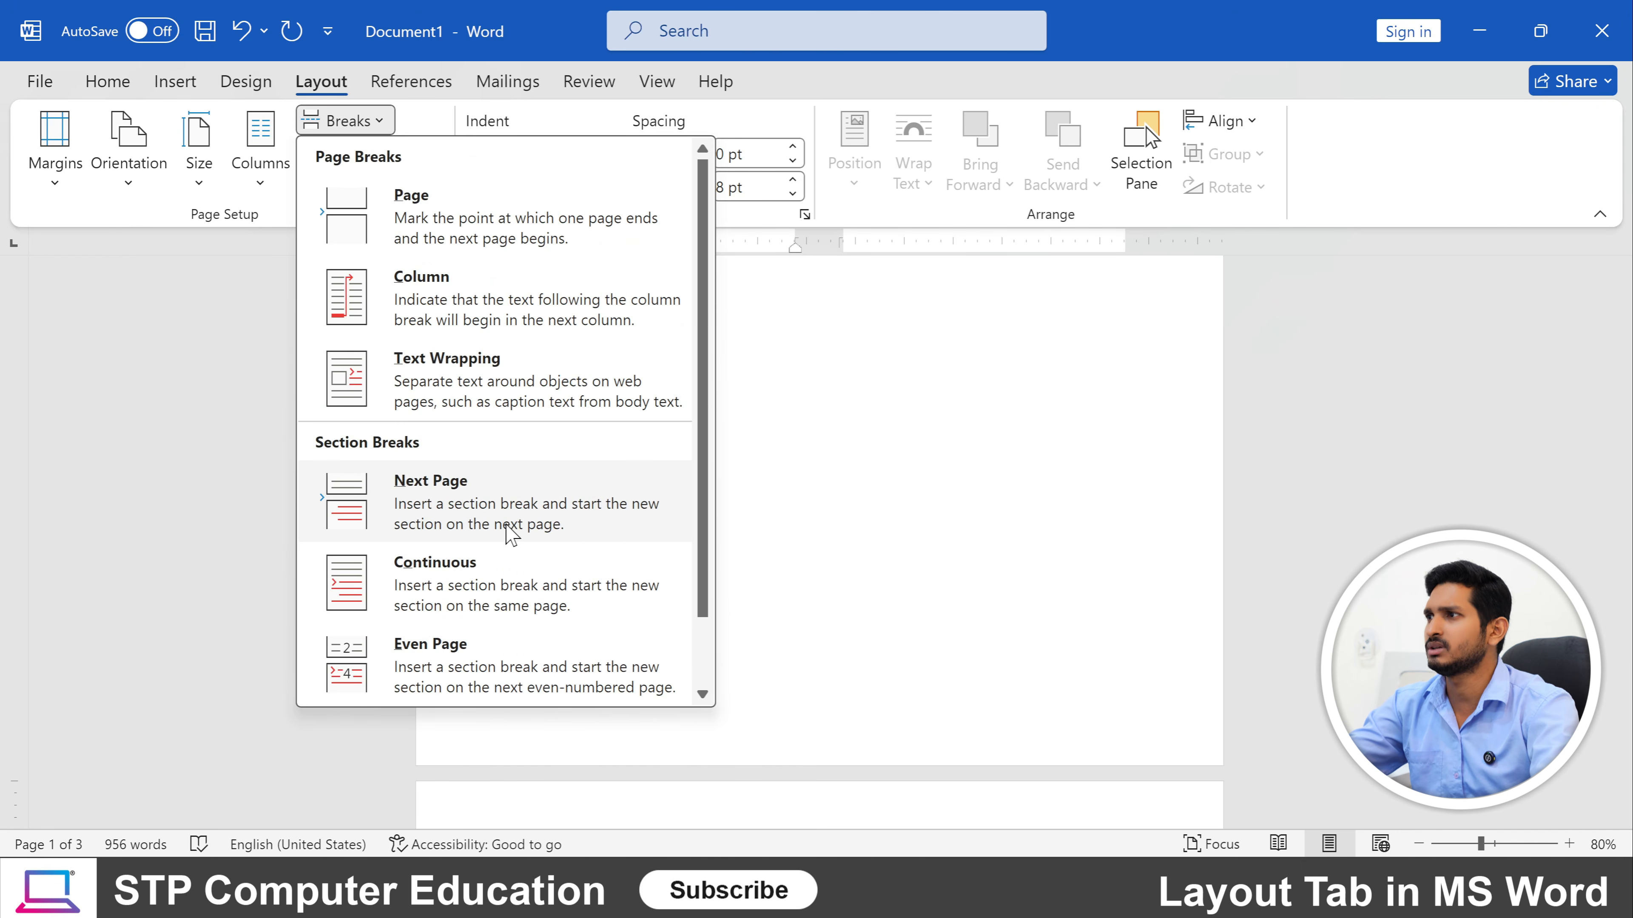
click(802, 445)
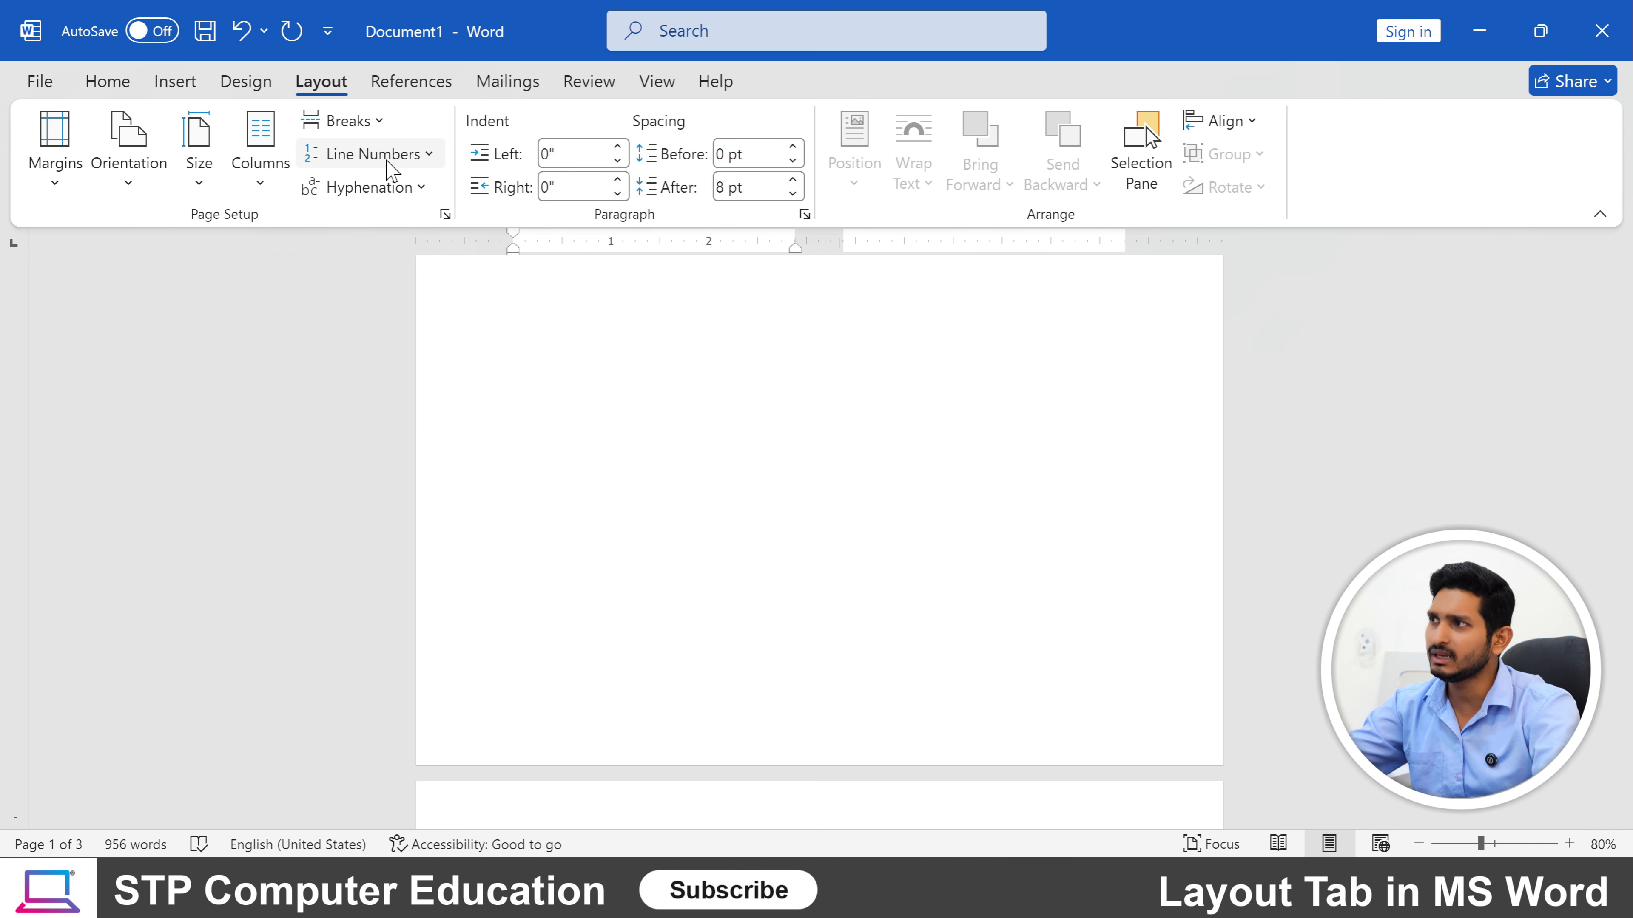
Set the entire document's text to a single column.
scroll(473, 430, up, 7)
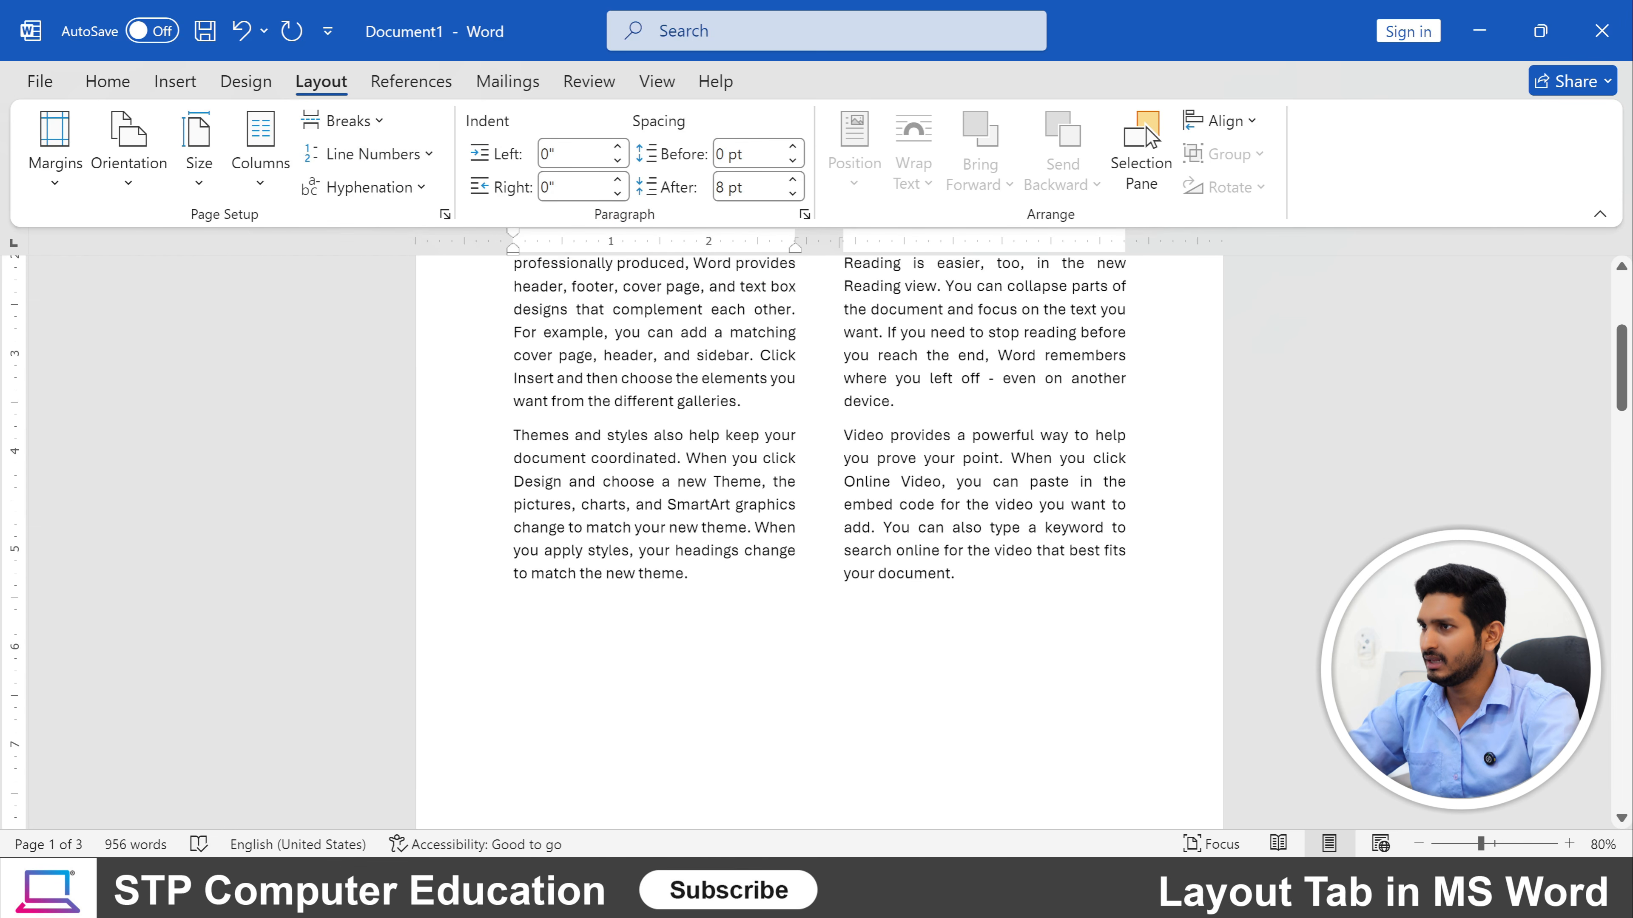
key(ctrl+a)
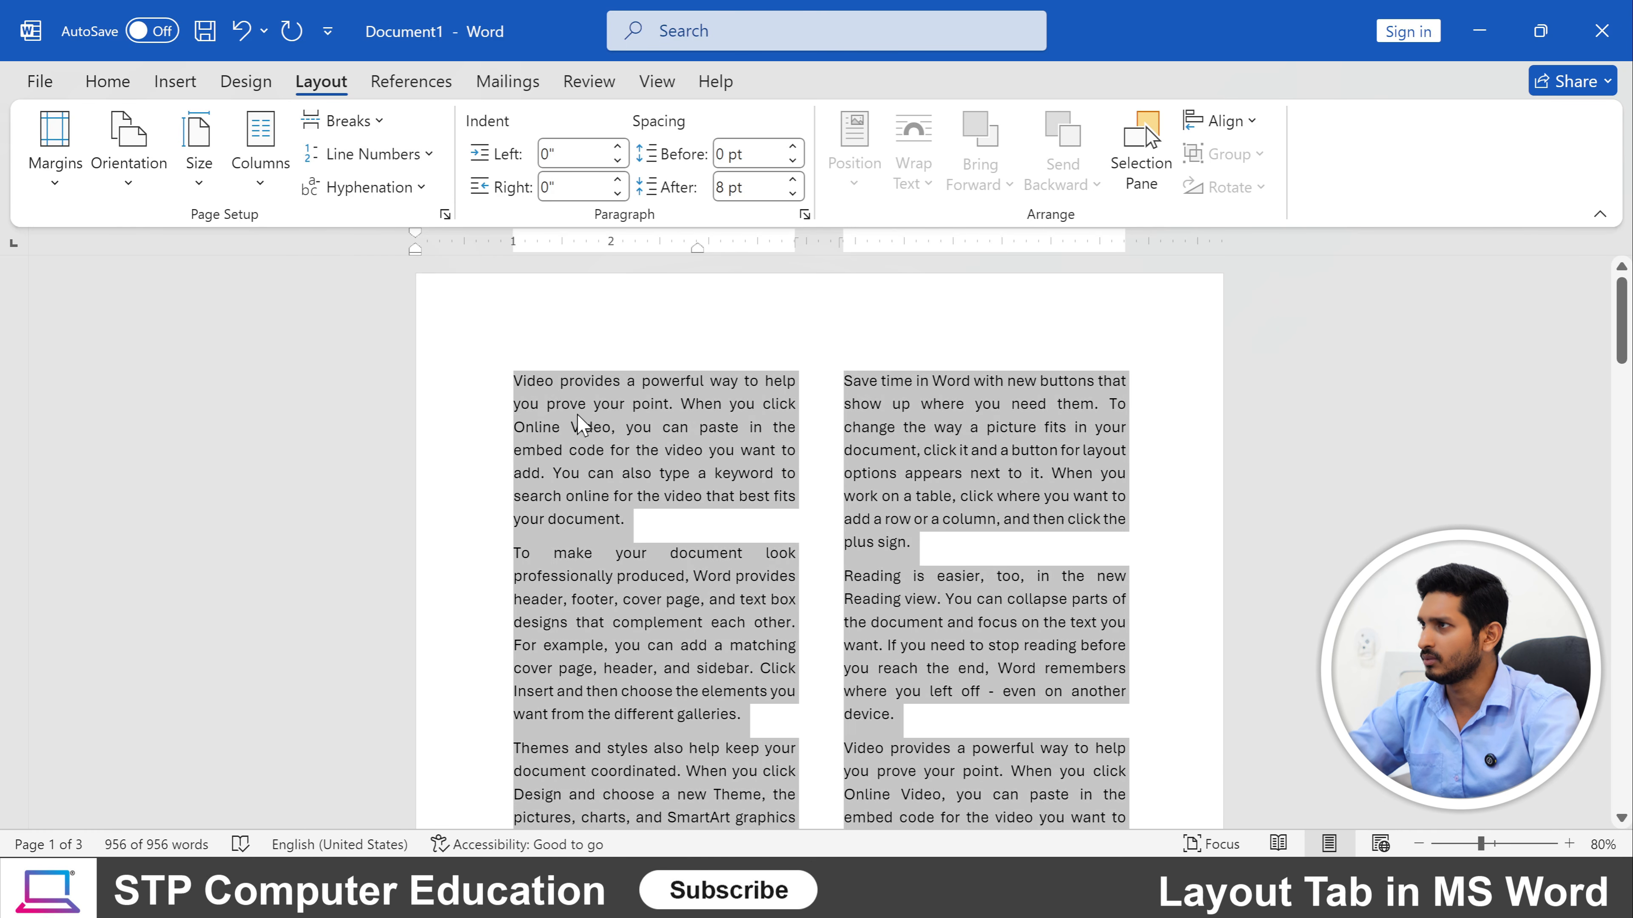
click(257, 154)
click(311, 235)
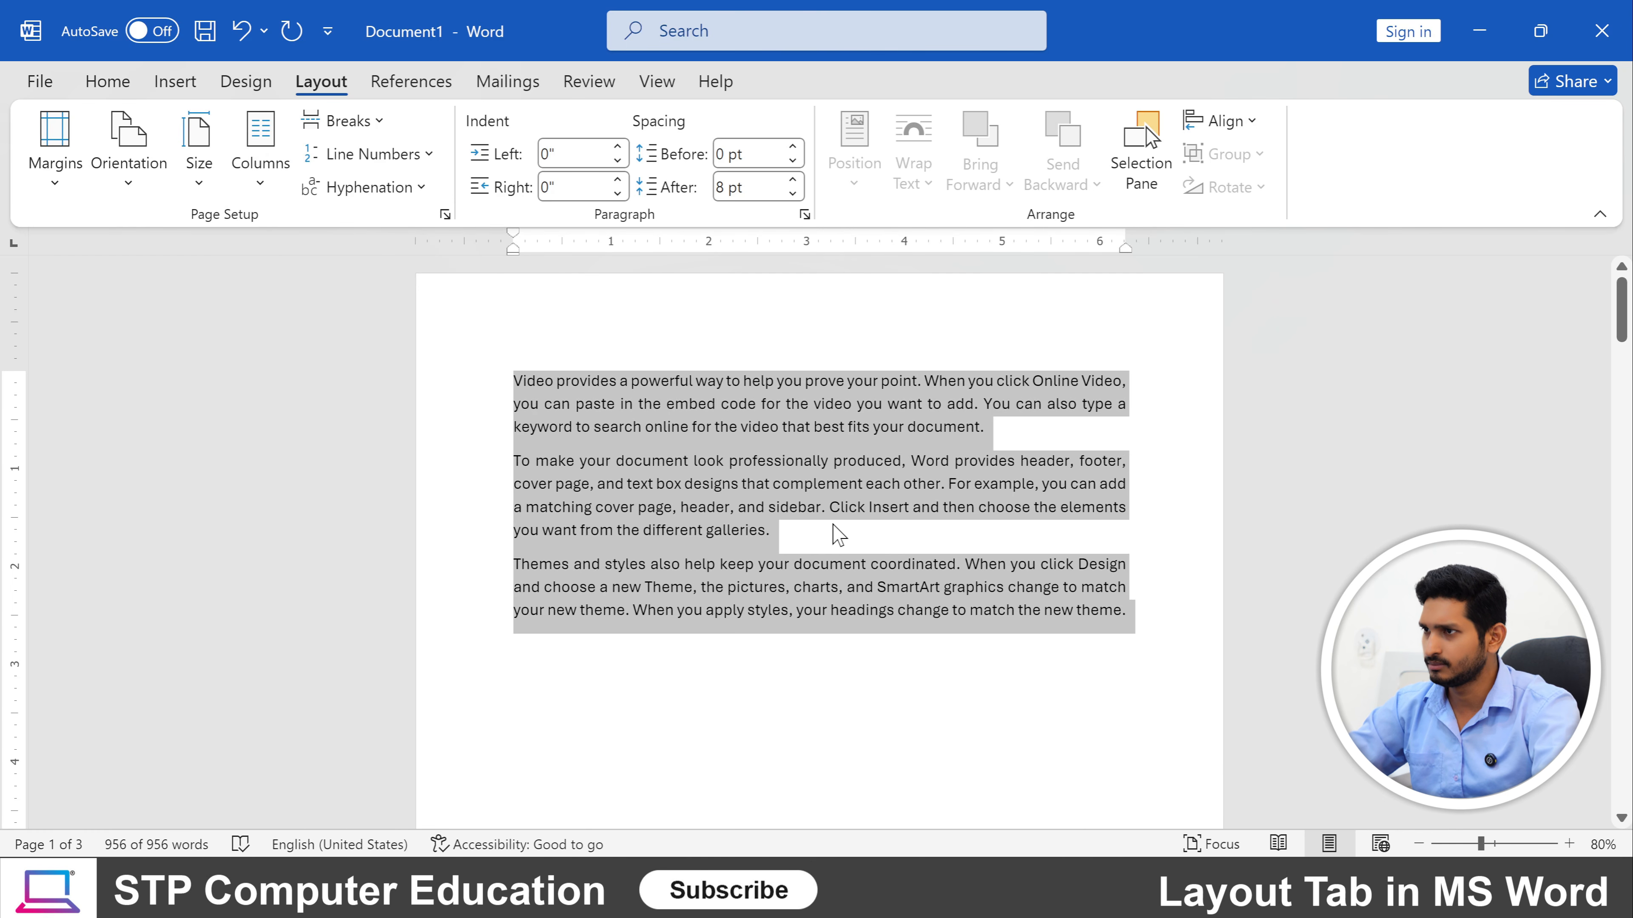
Remove the break before the "Save time in Word" paragraph and keep that paragraph starting on its own line.
click(799, 508)
scroll(791, 547, down, 10)
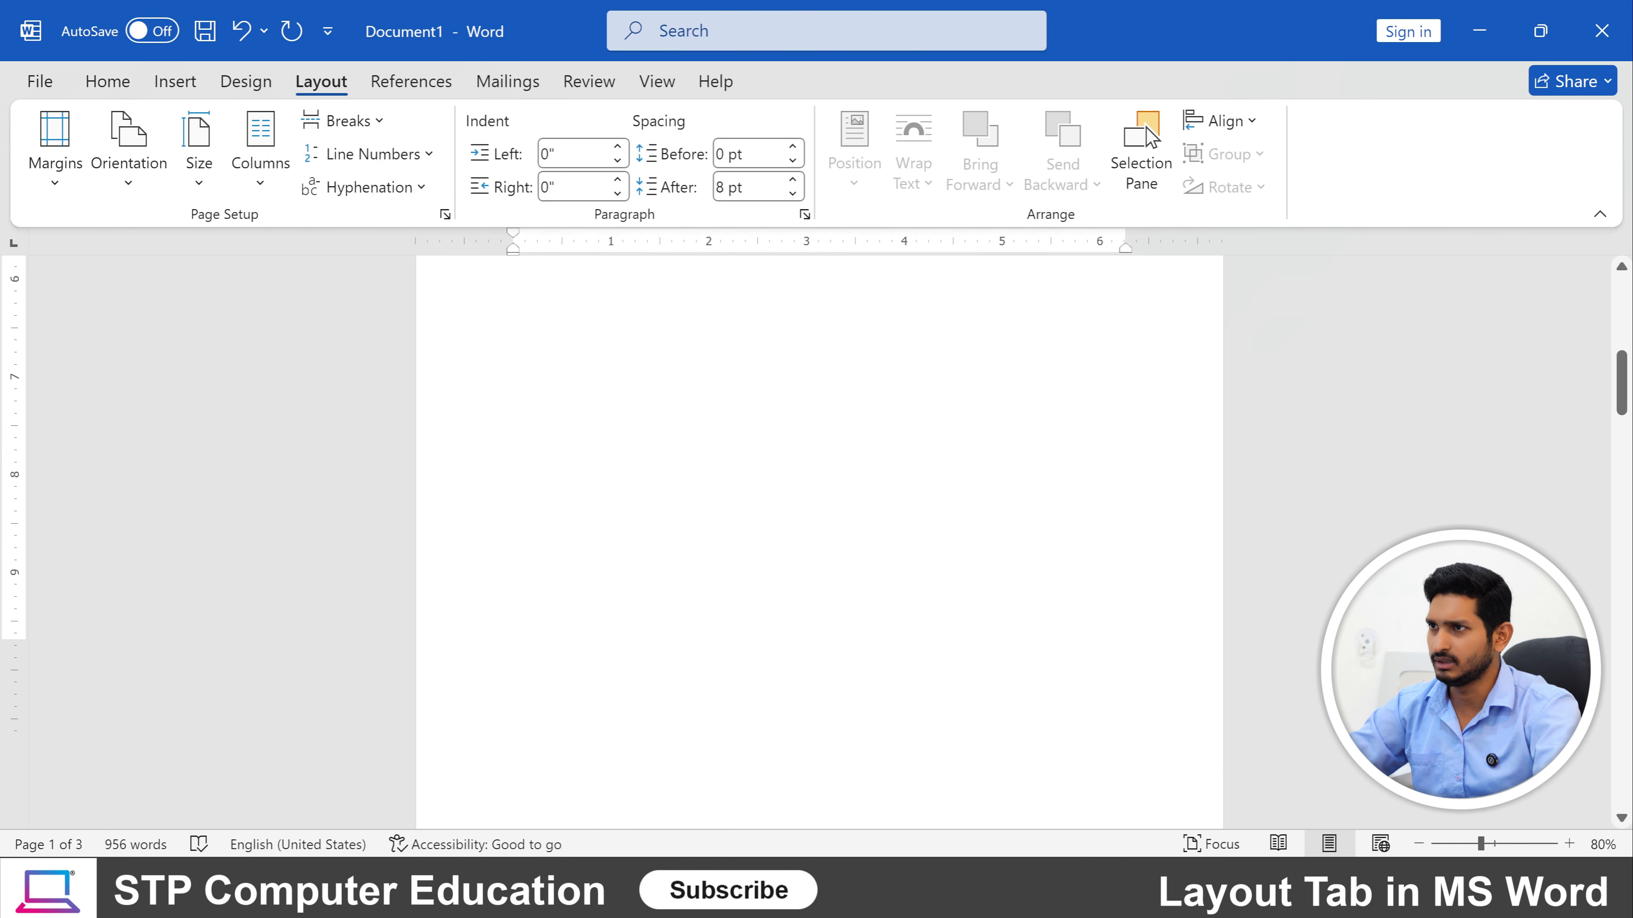
scroll(652, 547, up, 10)
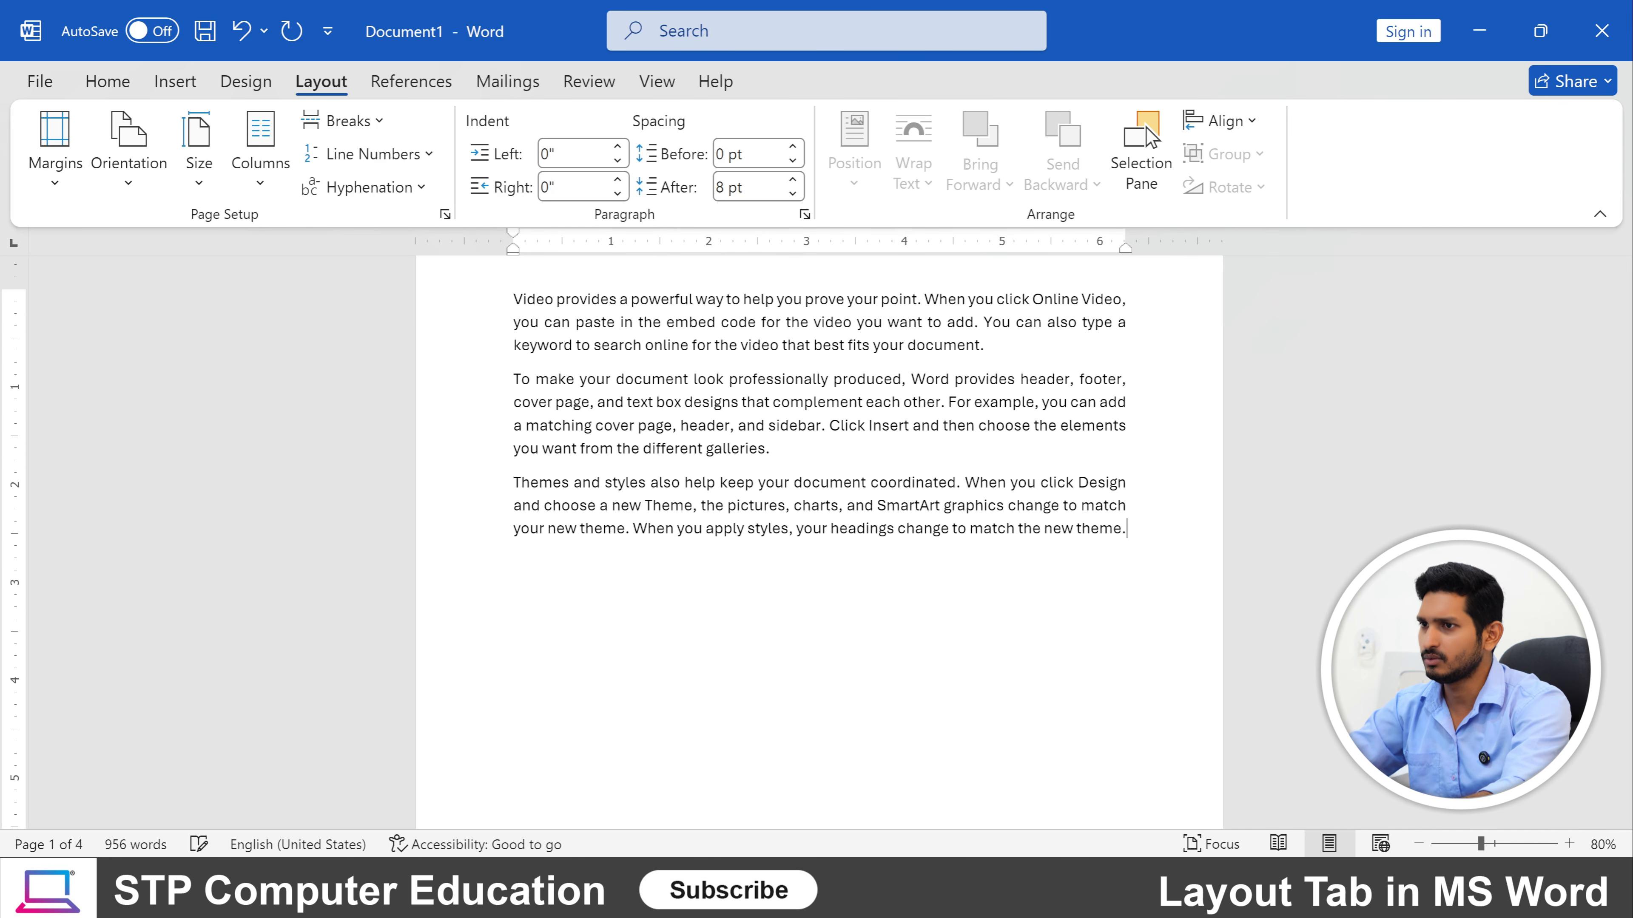
key(Delete)
key(Return)
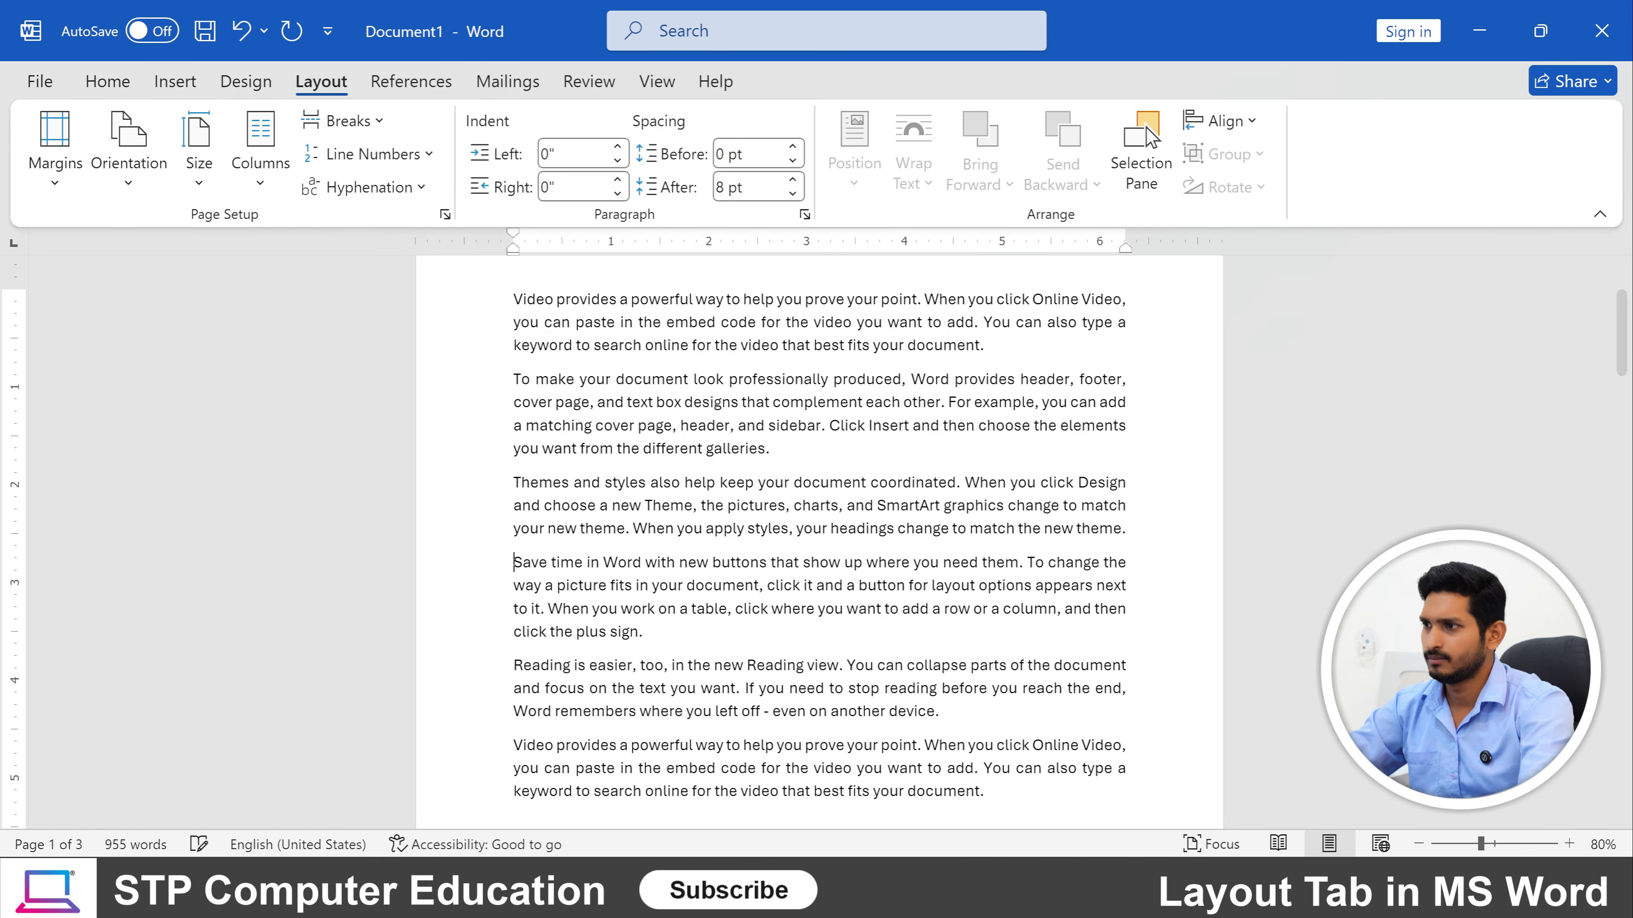
Try to delete the page break at the end of the first page's text.
scroll(819, 546, down, 1)
scroll(692, 399, down, 5)
scroll(693, 394, up, 3)
click(698, 418)
key(Delete)
key(ctrl+z)
Replace all document content with fresh sample text generated by =rand(20).
key(ctrl+a)
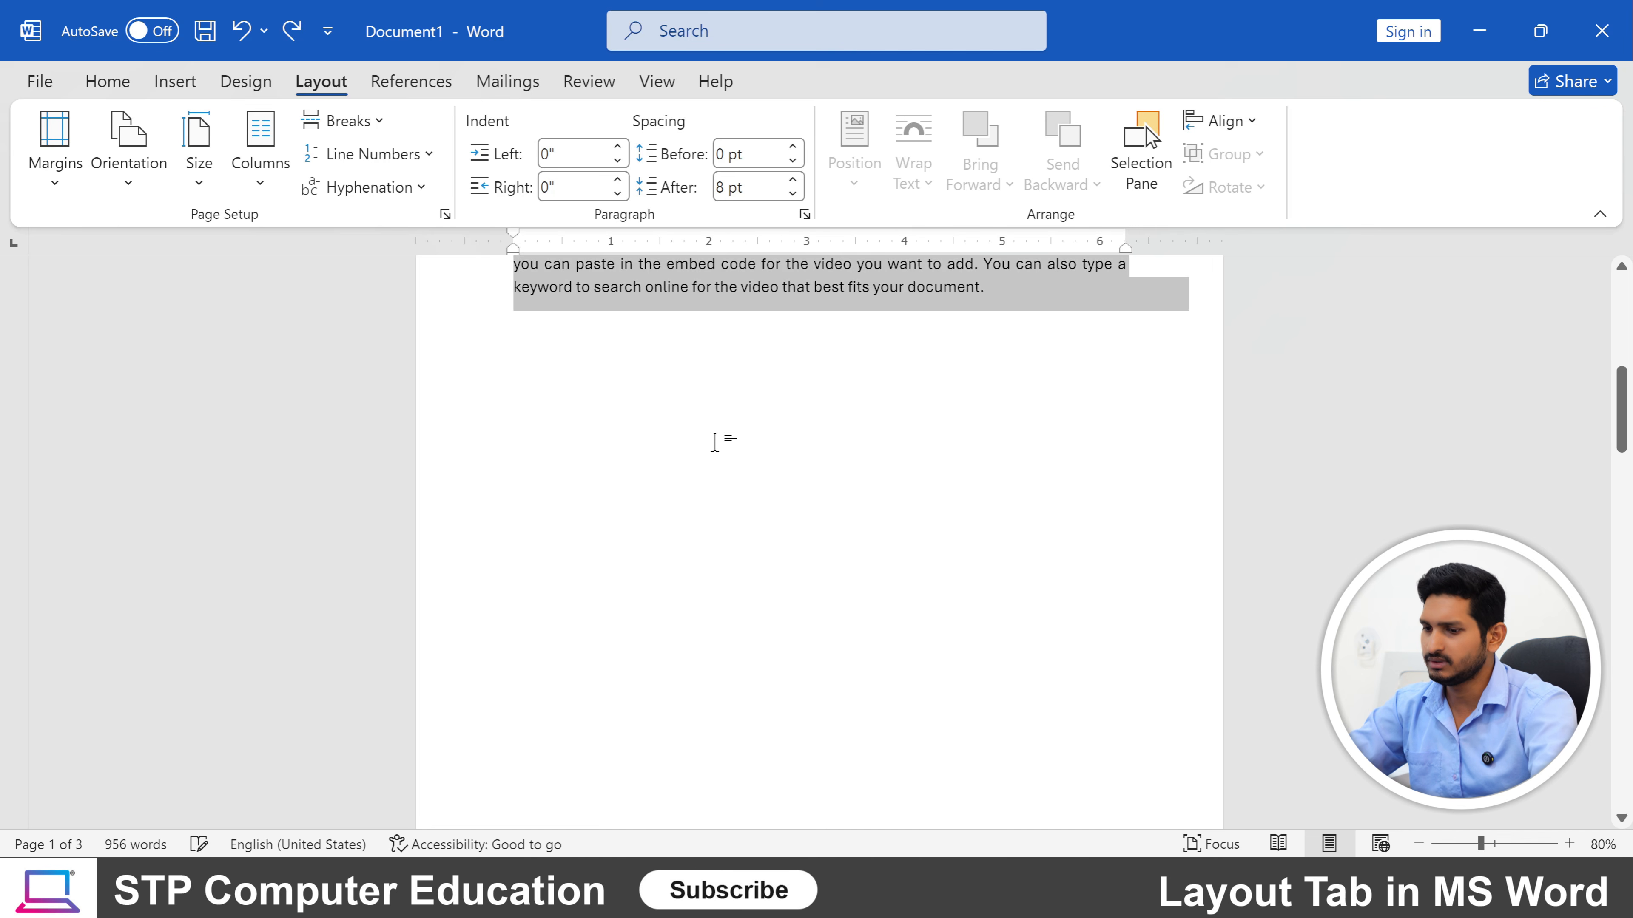
key(Delete)
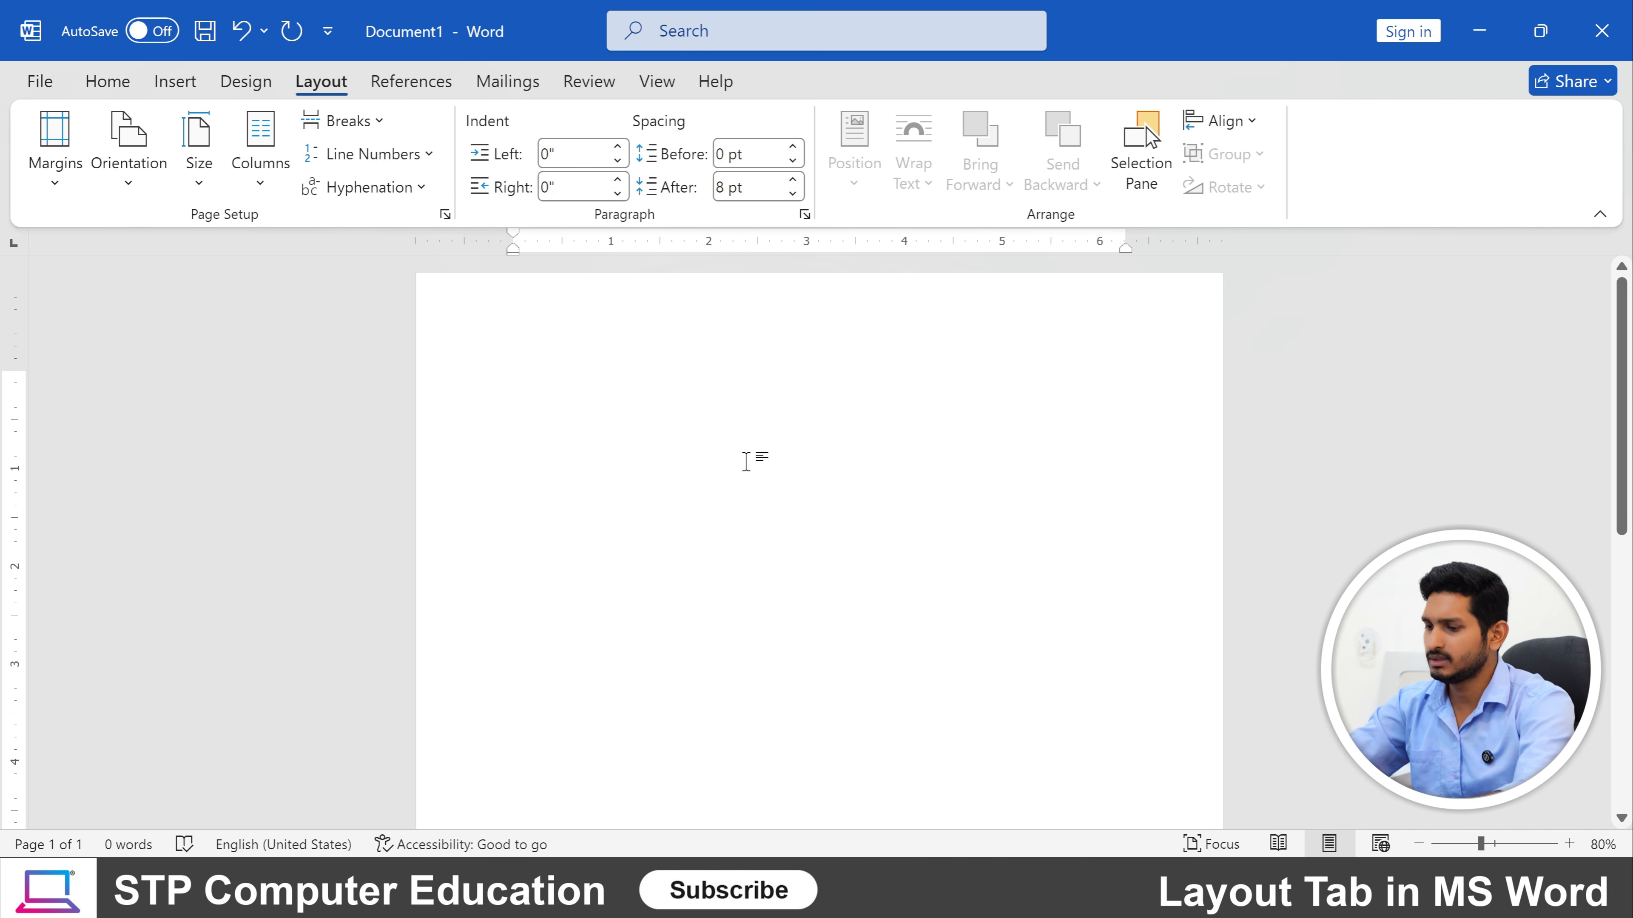
text(=rand()
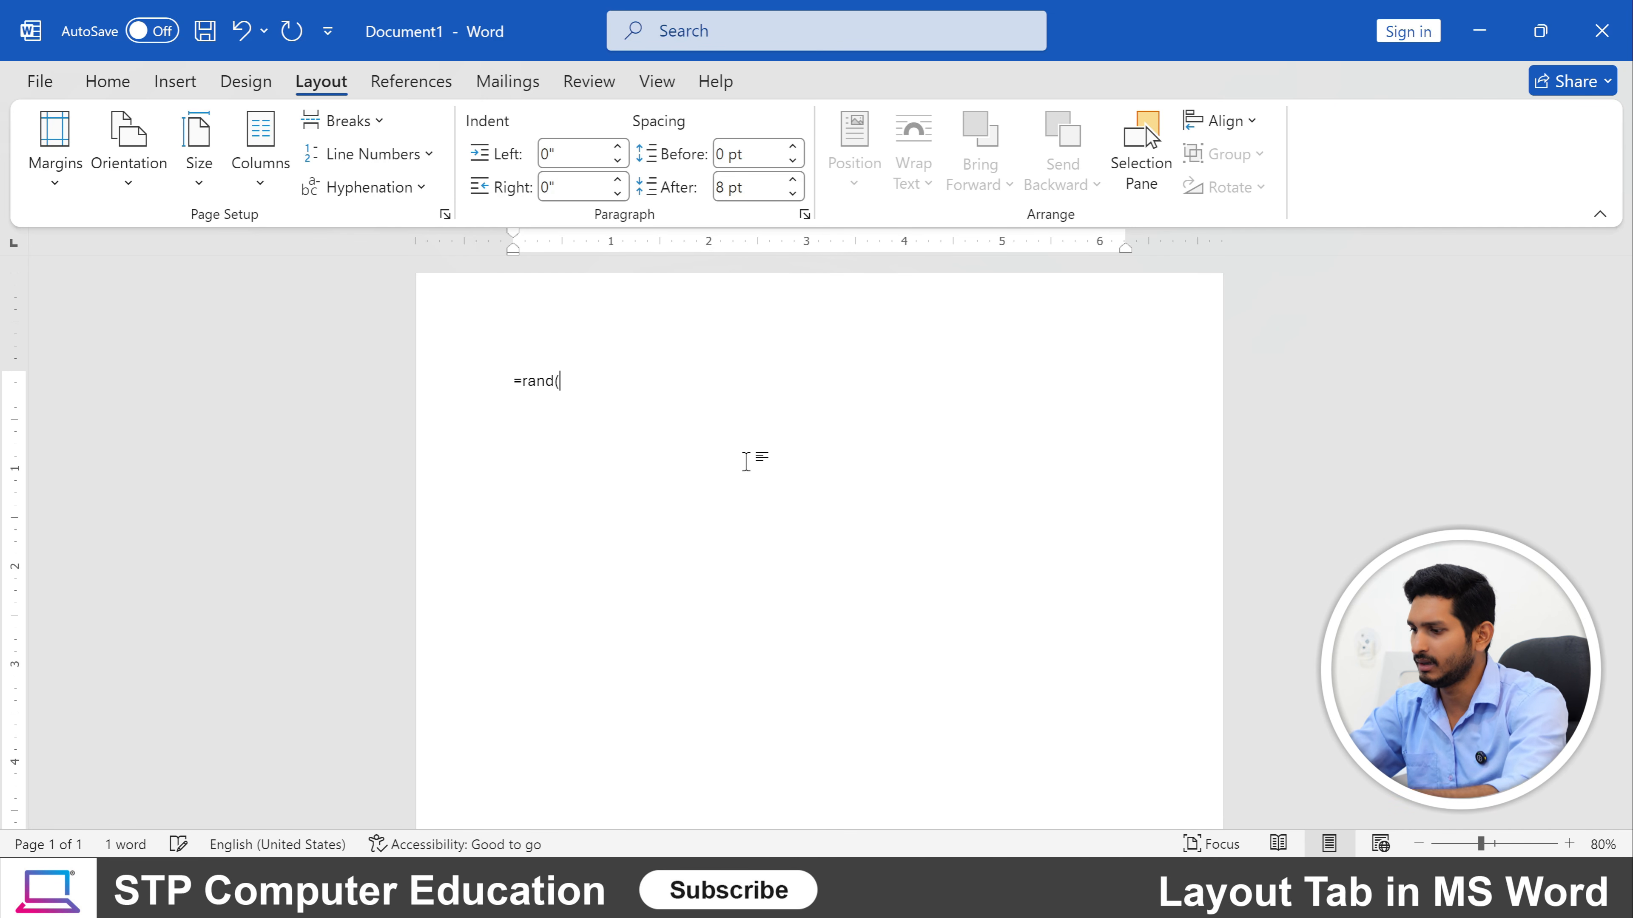
text(20))
key(Return)
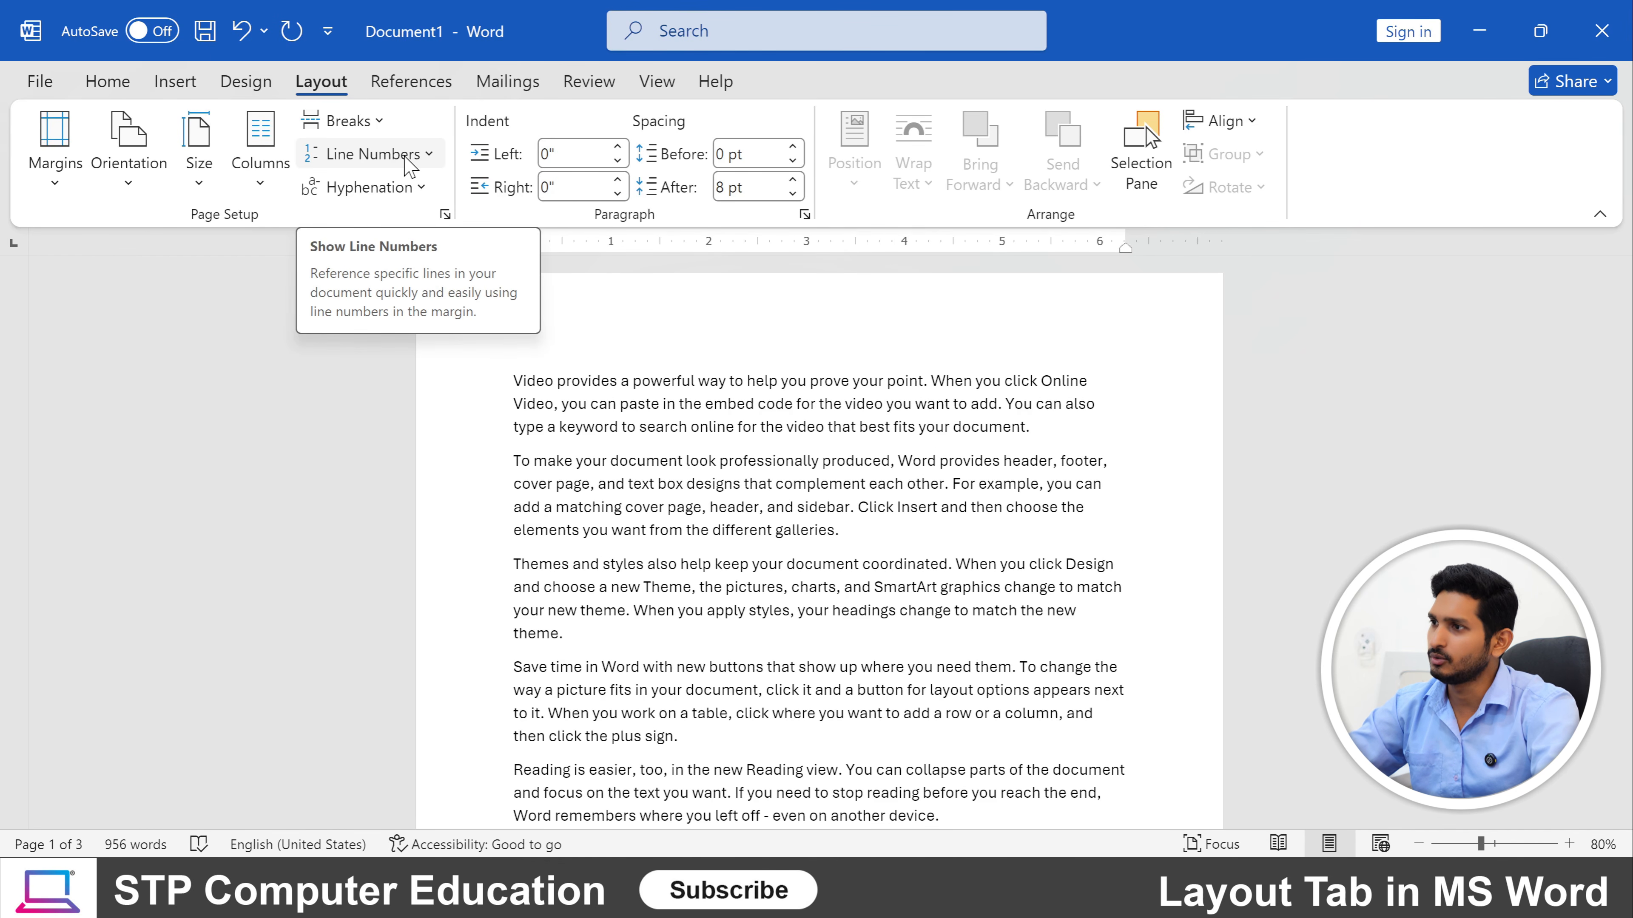
Turn on continuous line numbering for the document.
drag(513, 381, 543, 404)
click(568, 404)
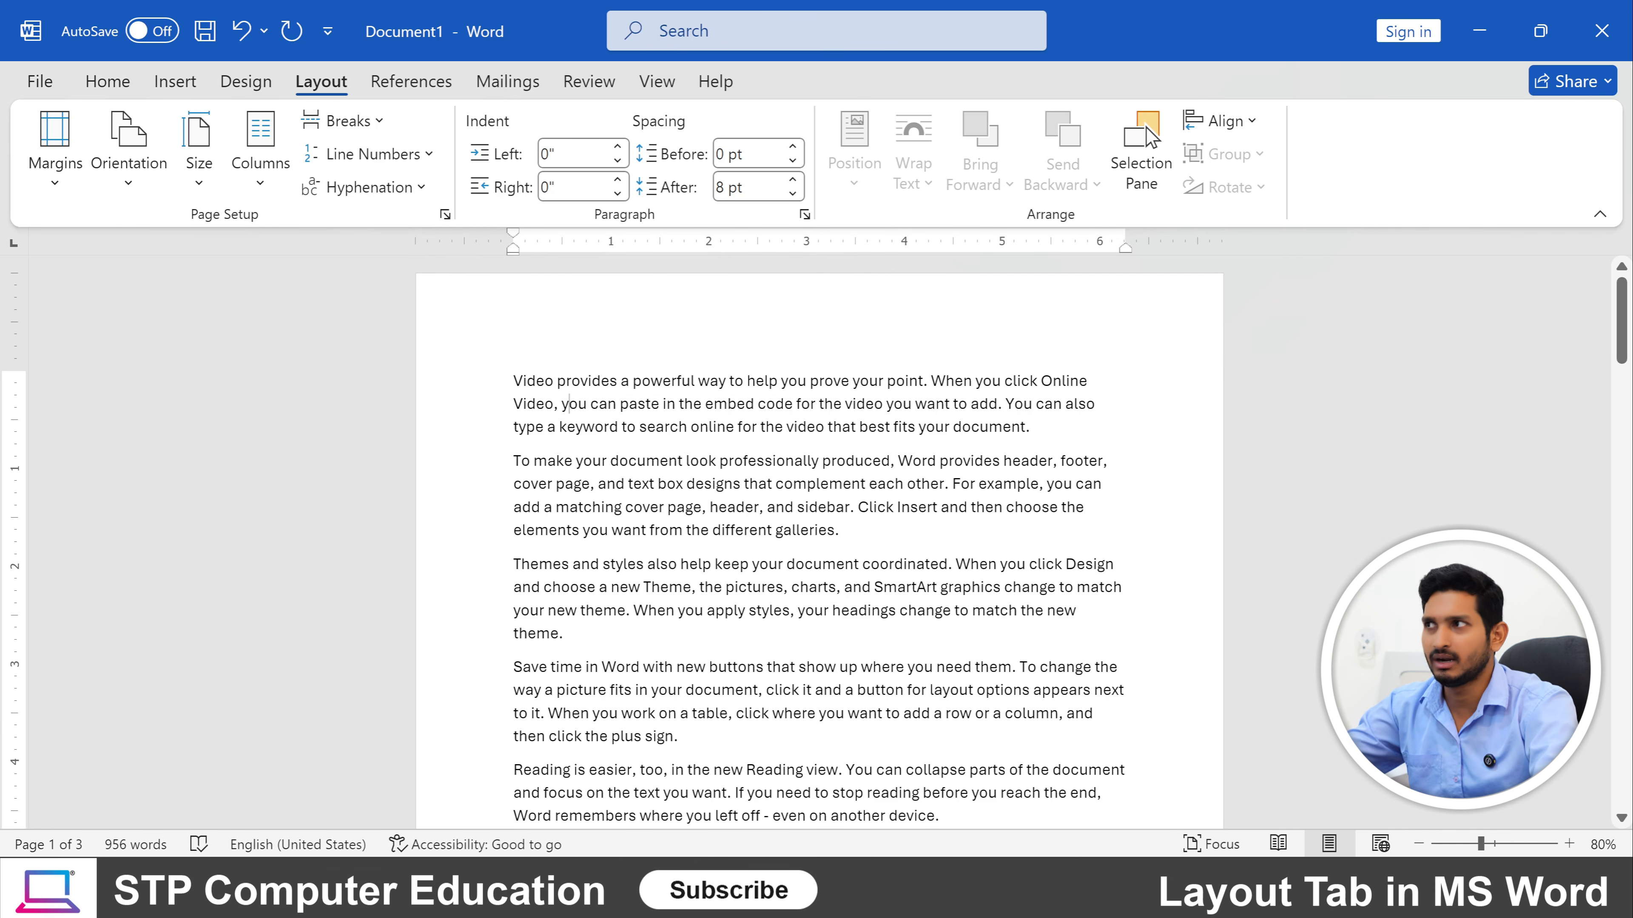
click(409, 162)
click(385, 226)
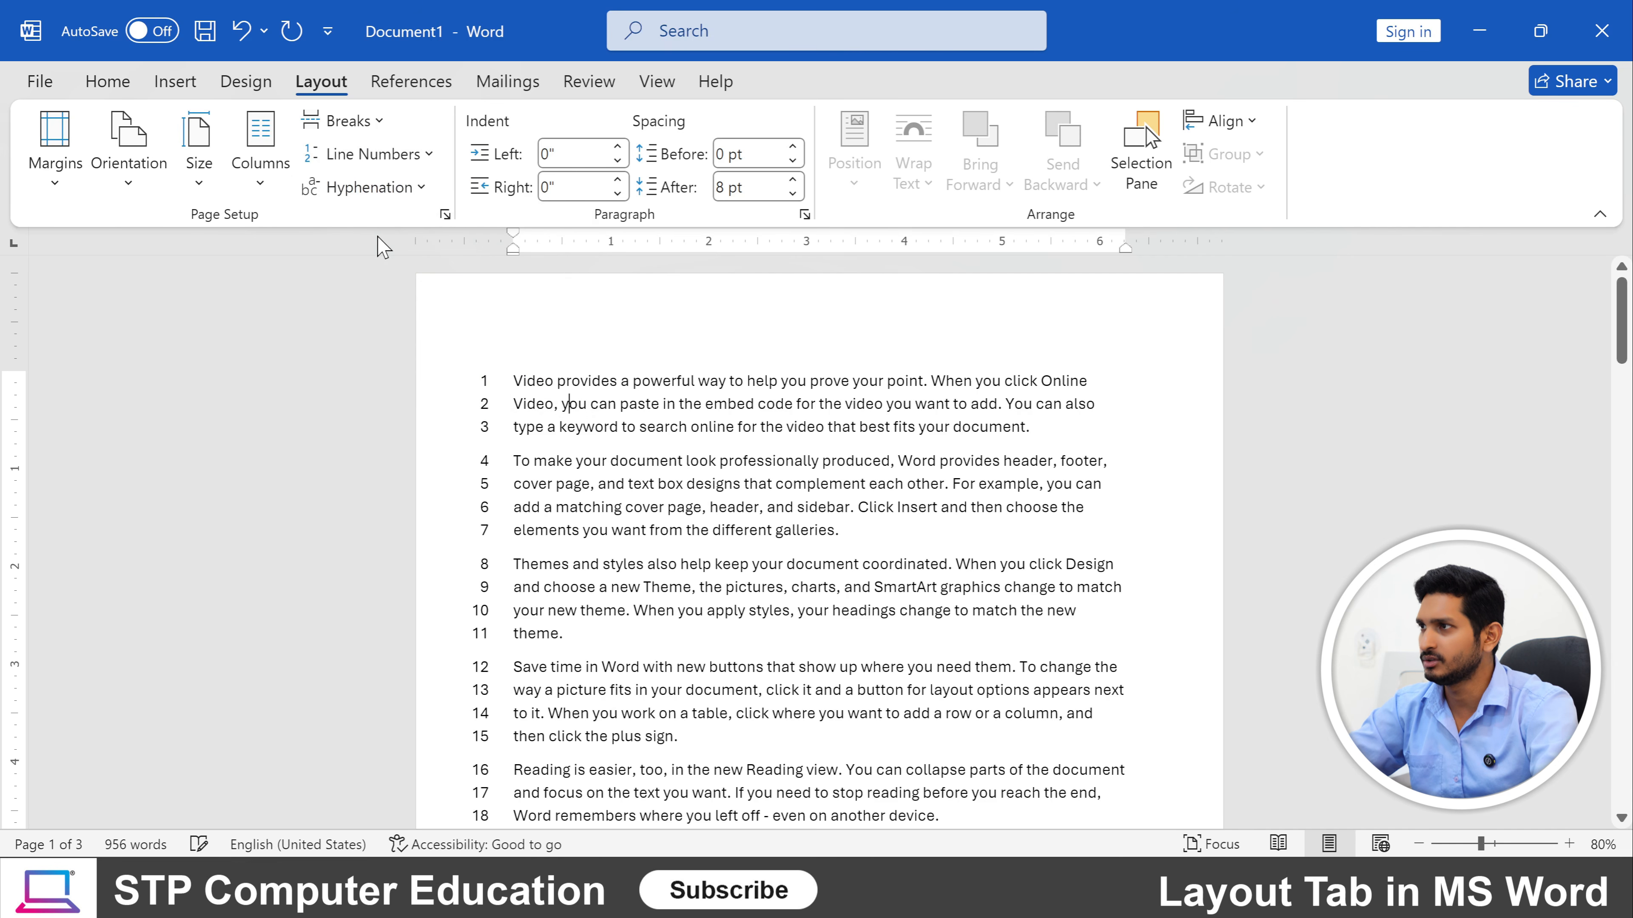
Examine how the continuous line numbers run across the document's pages, and check the line numbering options.
scroll(479, 400, down, 10)
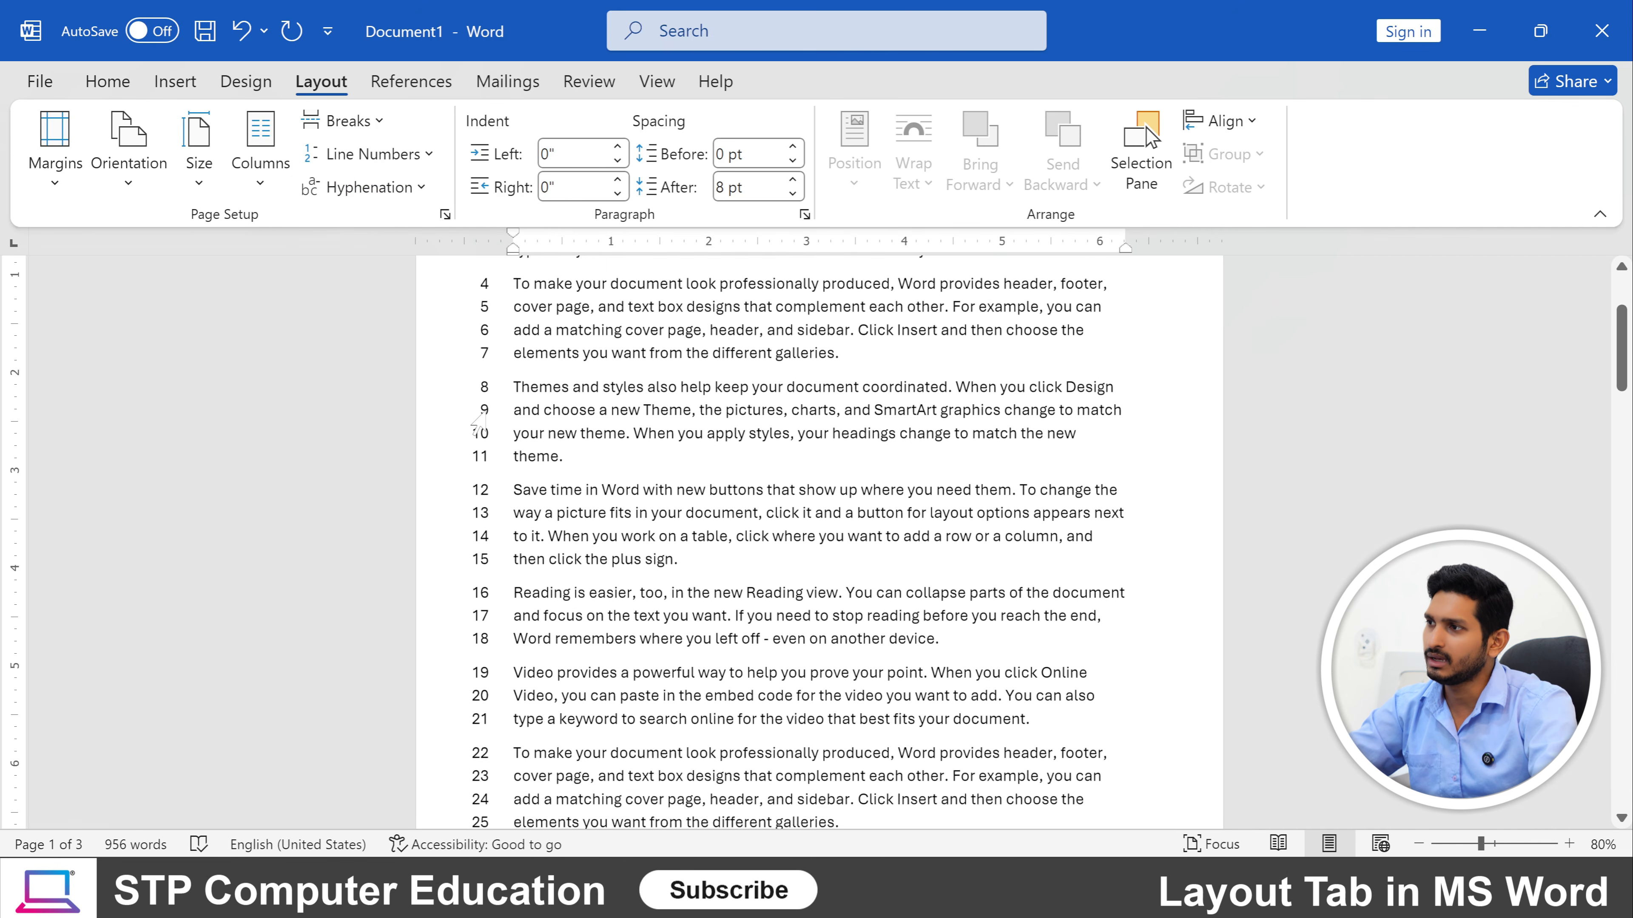
scroll(477, 425, down, 10)
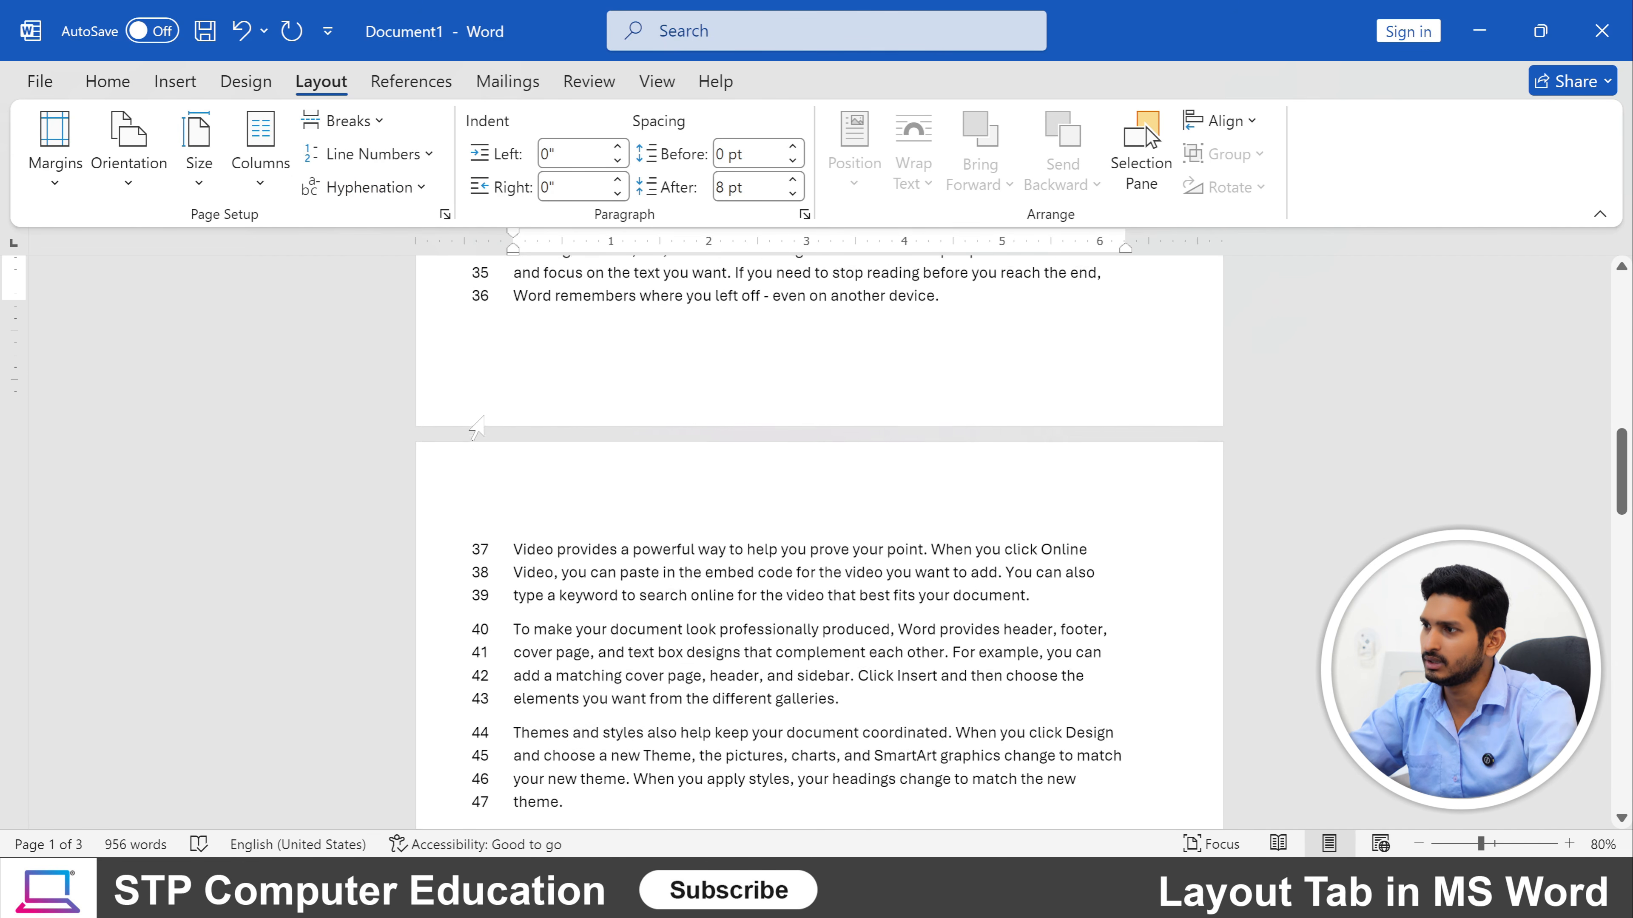
scroll(480, 492, down, 5)
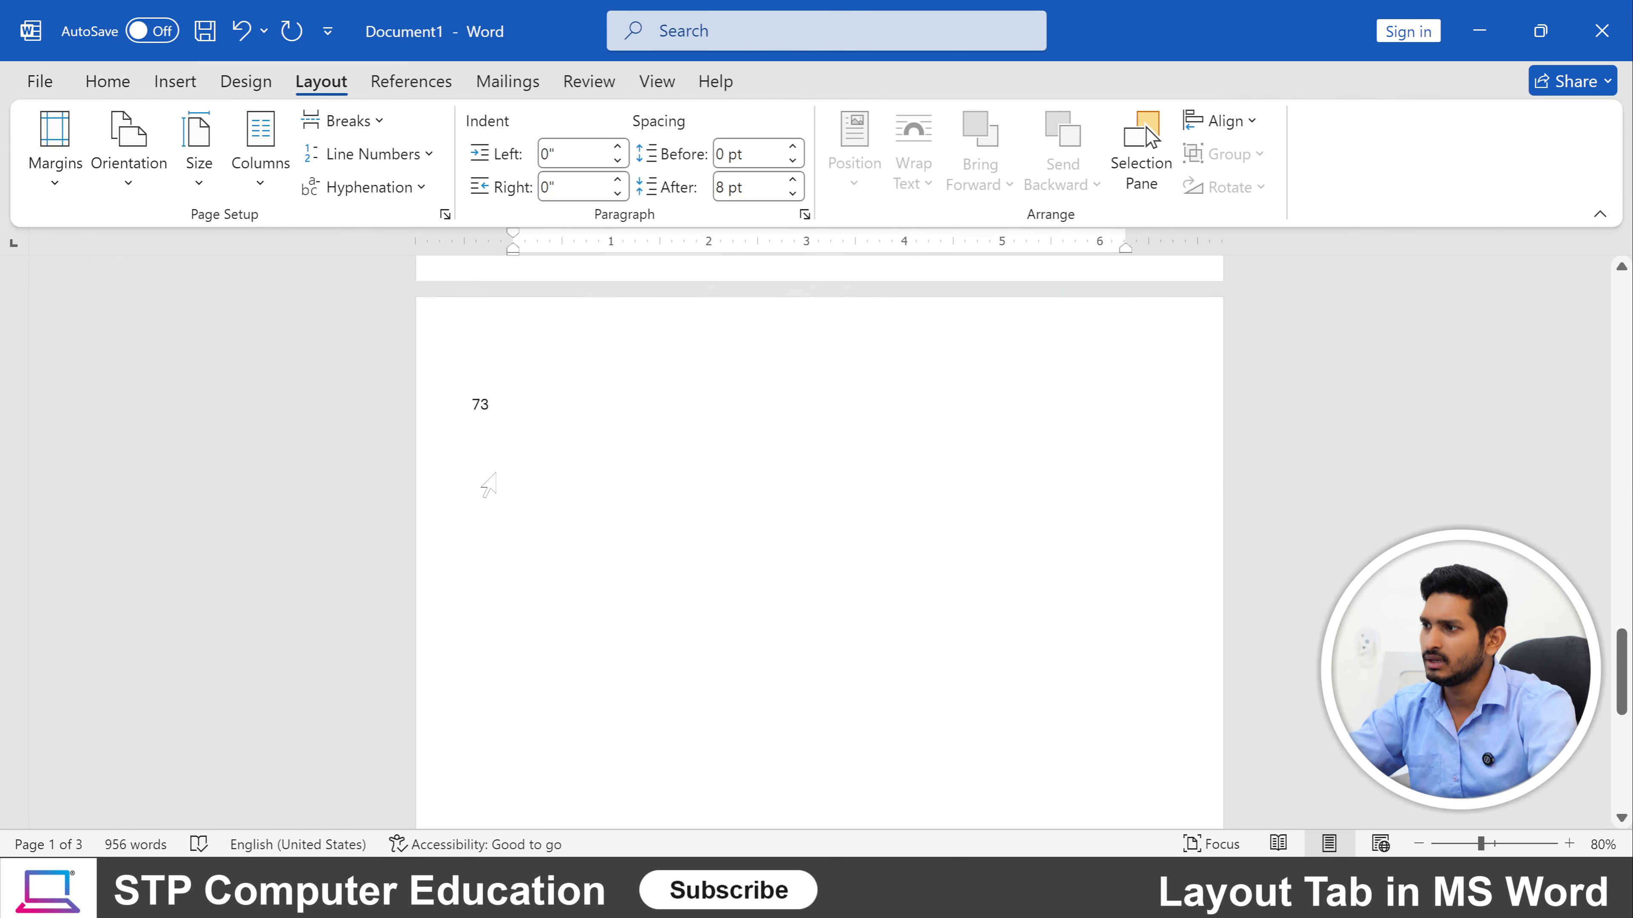
scroll(480, 491, up, 10)
scroll(819, 544, up, 6)
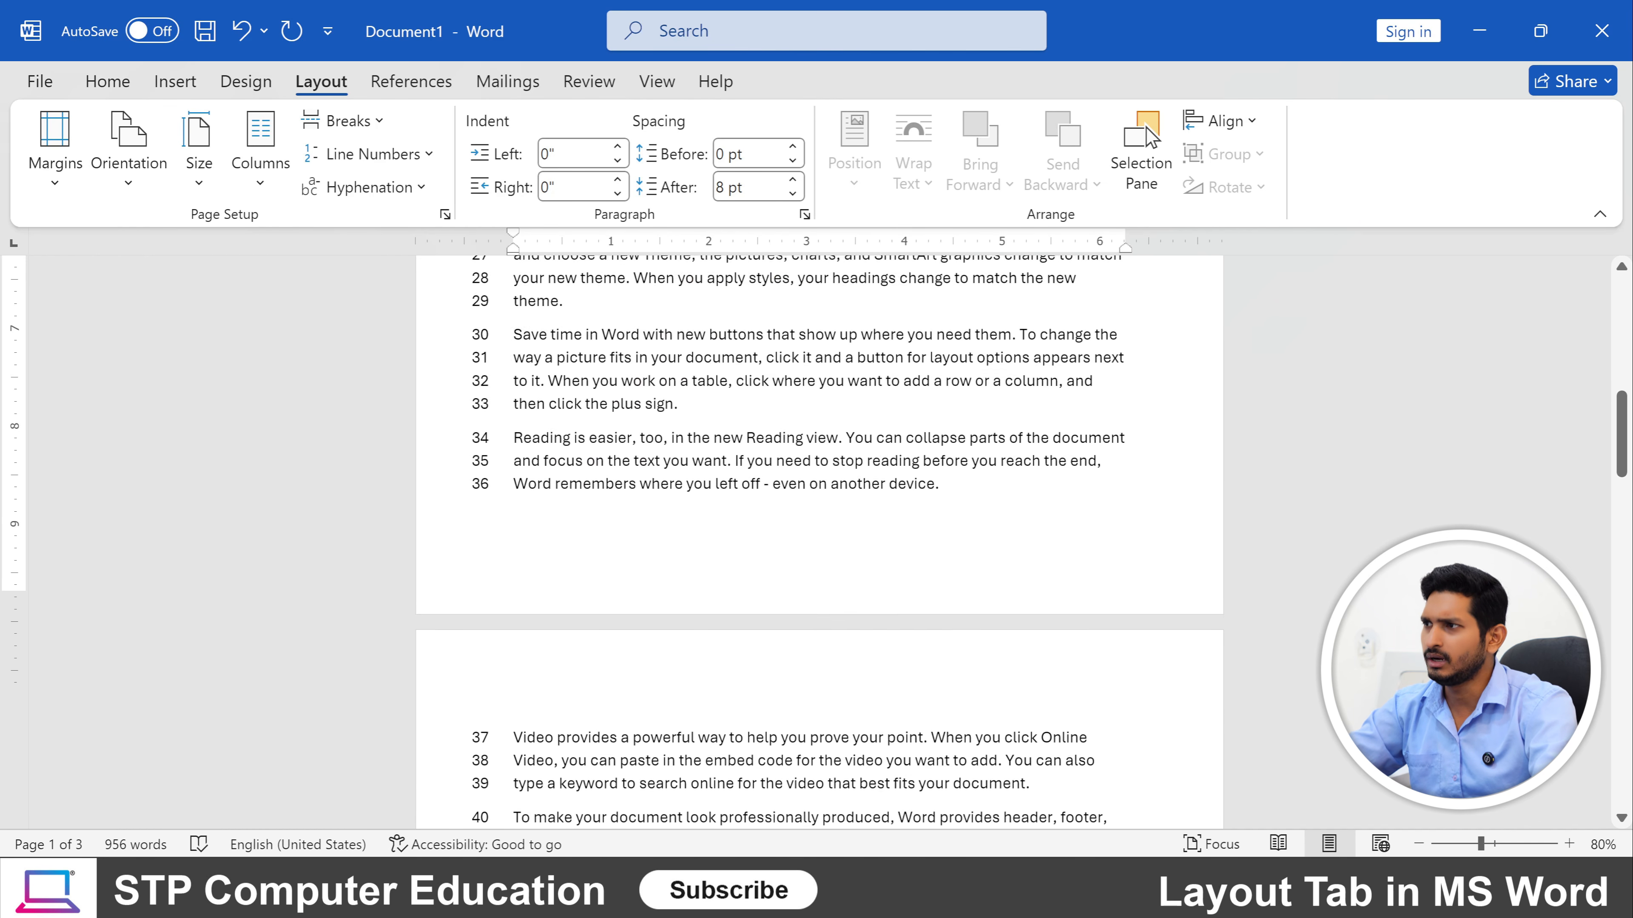
click(373, 154)
key(Escape)
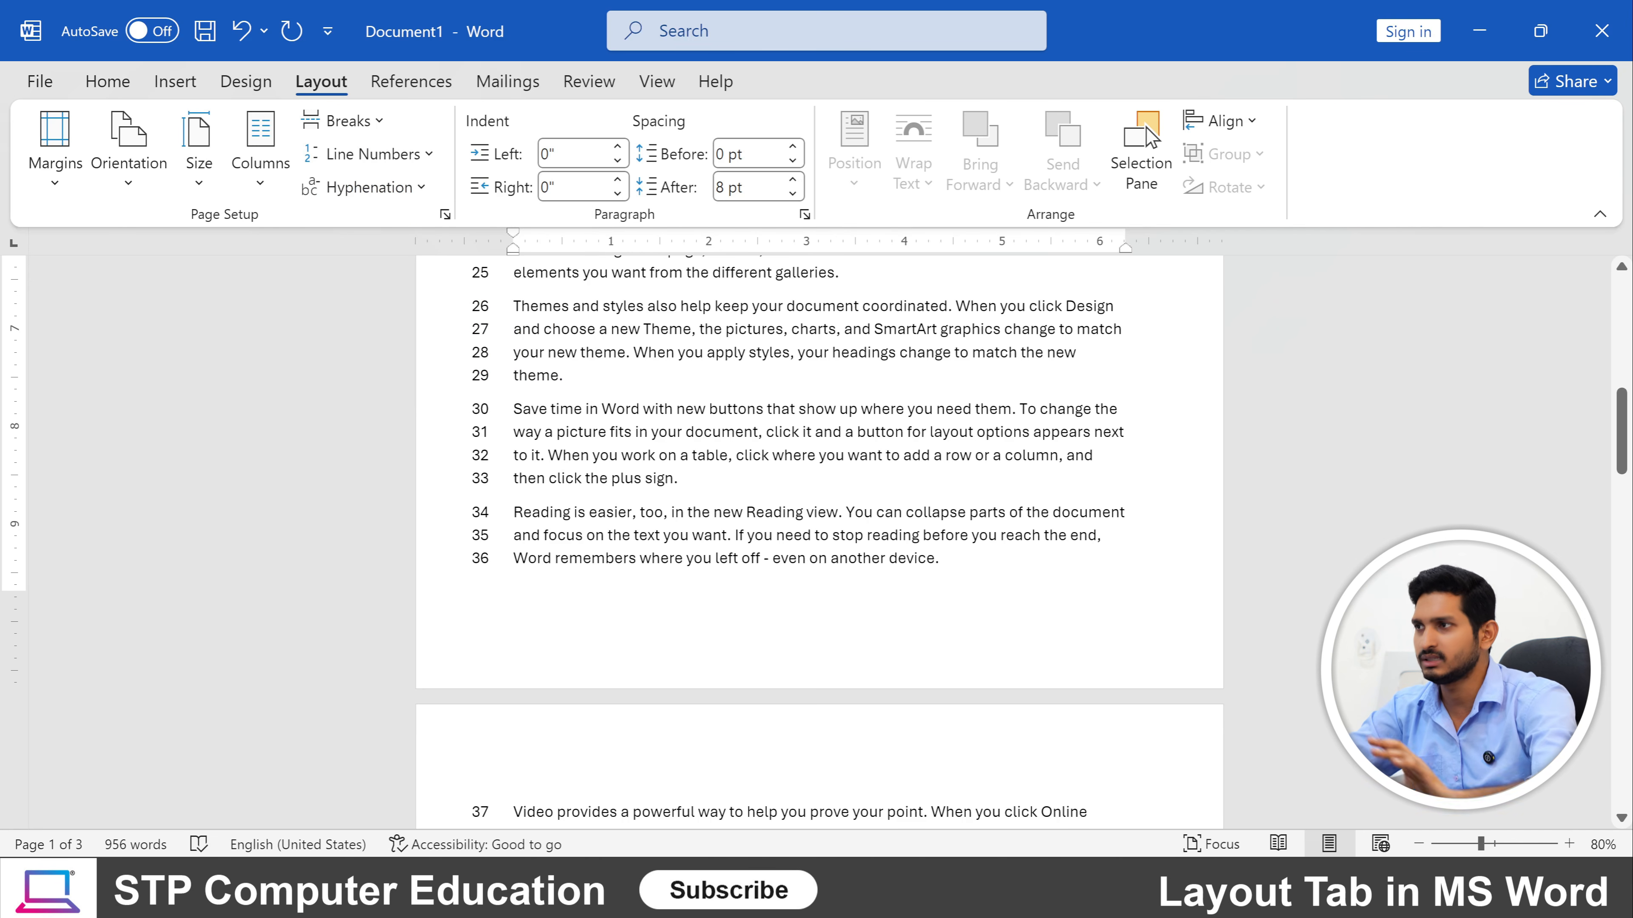
scroll(818, 543, up, 1)
scroll(819, 544, down, 2)
scroll(819, 544, up, 2)
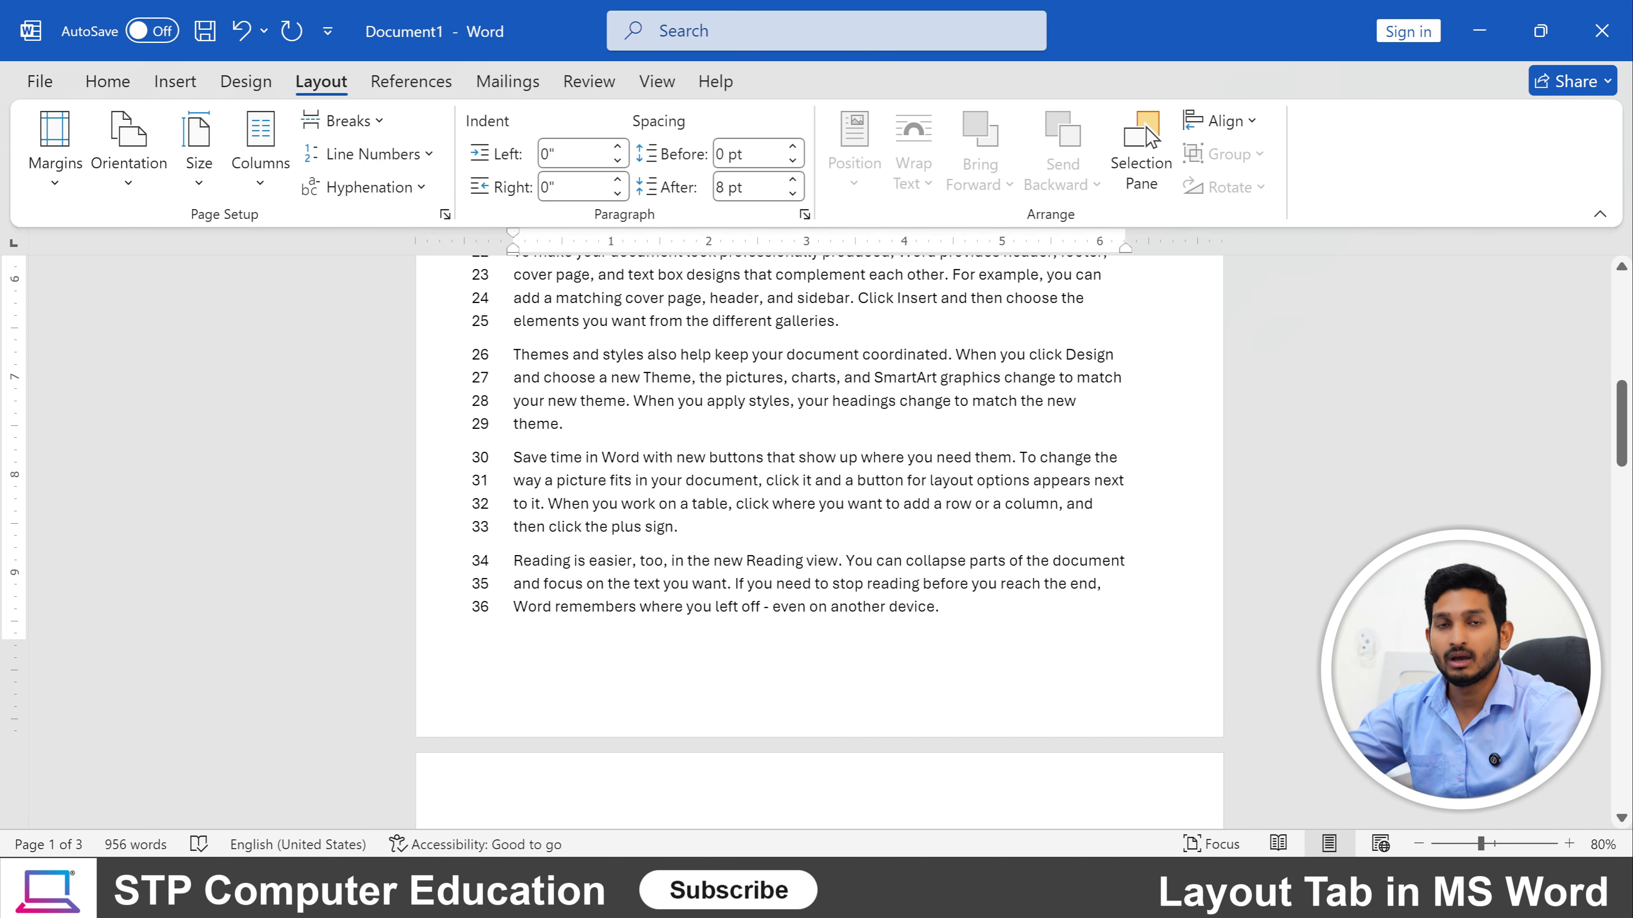
scroll(419, 296, down, 5)
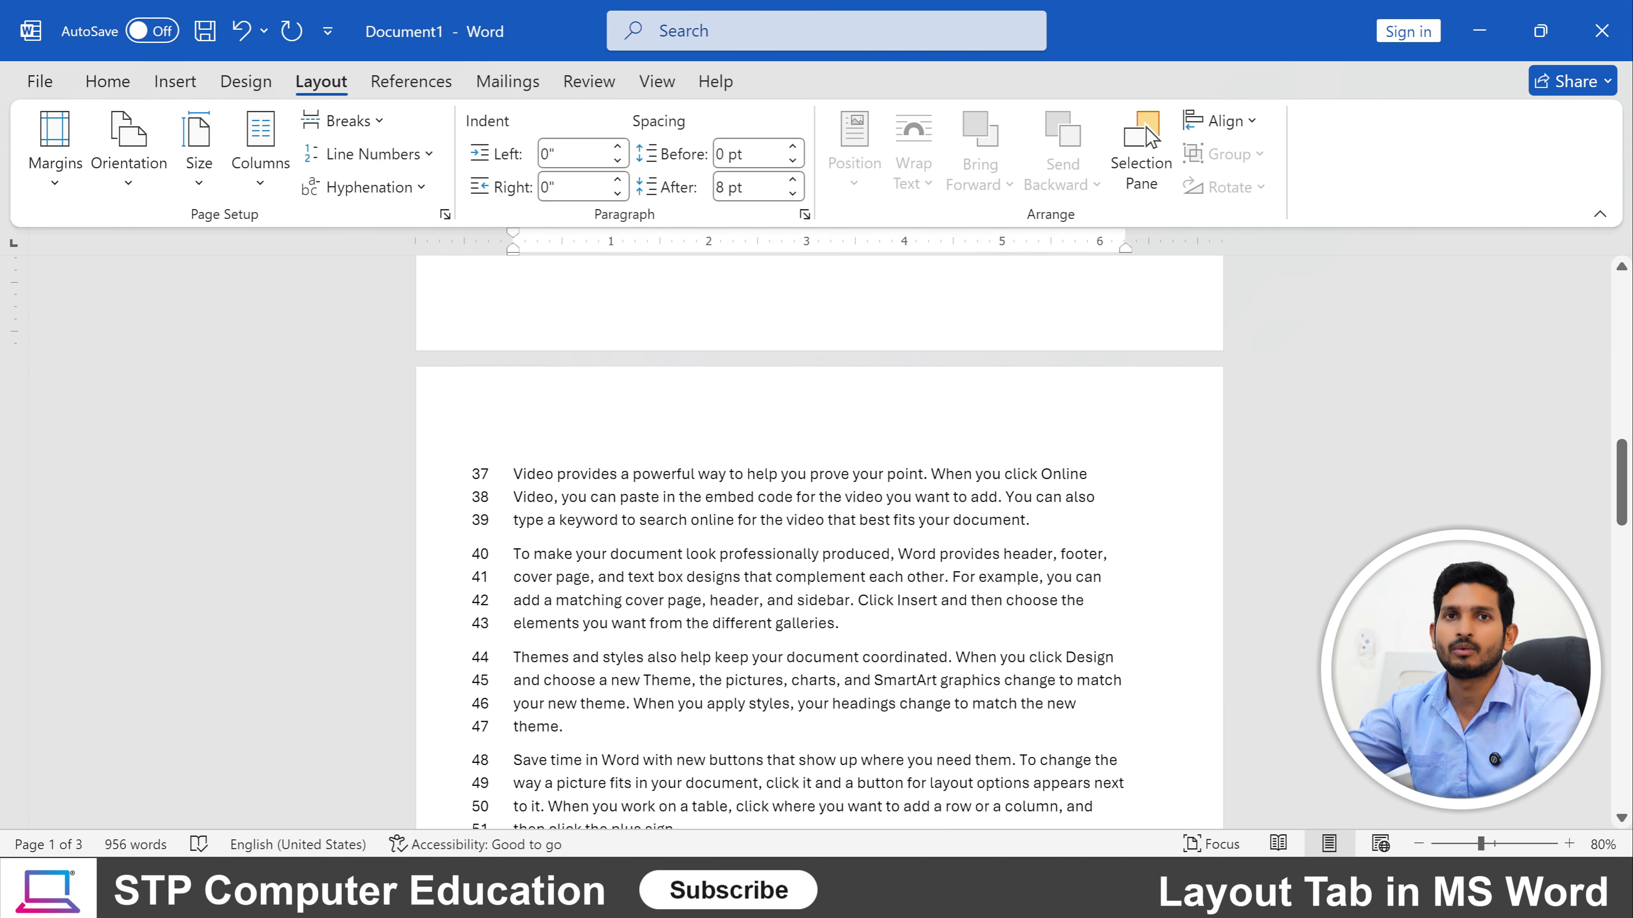
Set the line numbering to restart on each page and check the numbers at the page boundaries.
click(366, 154)
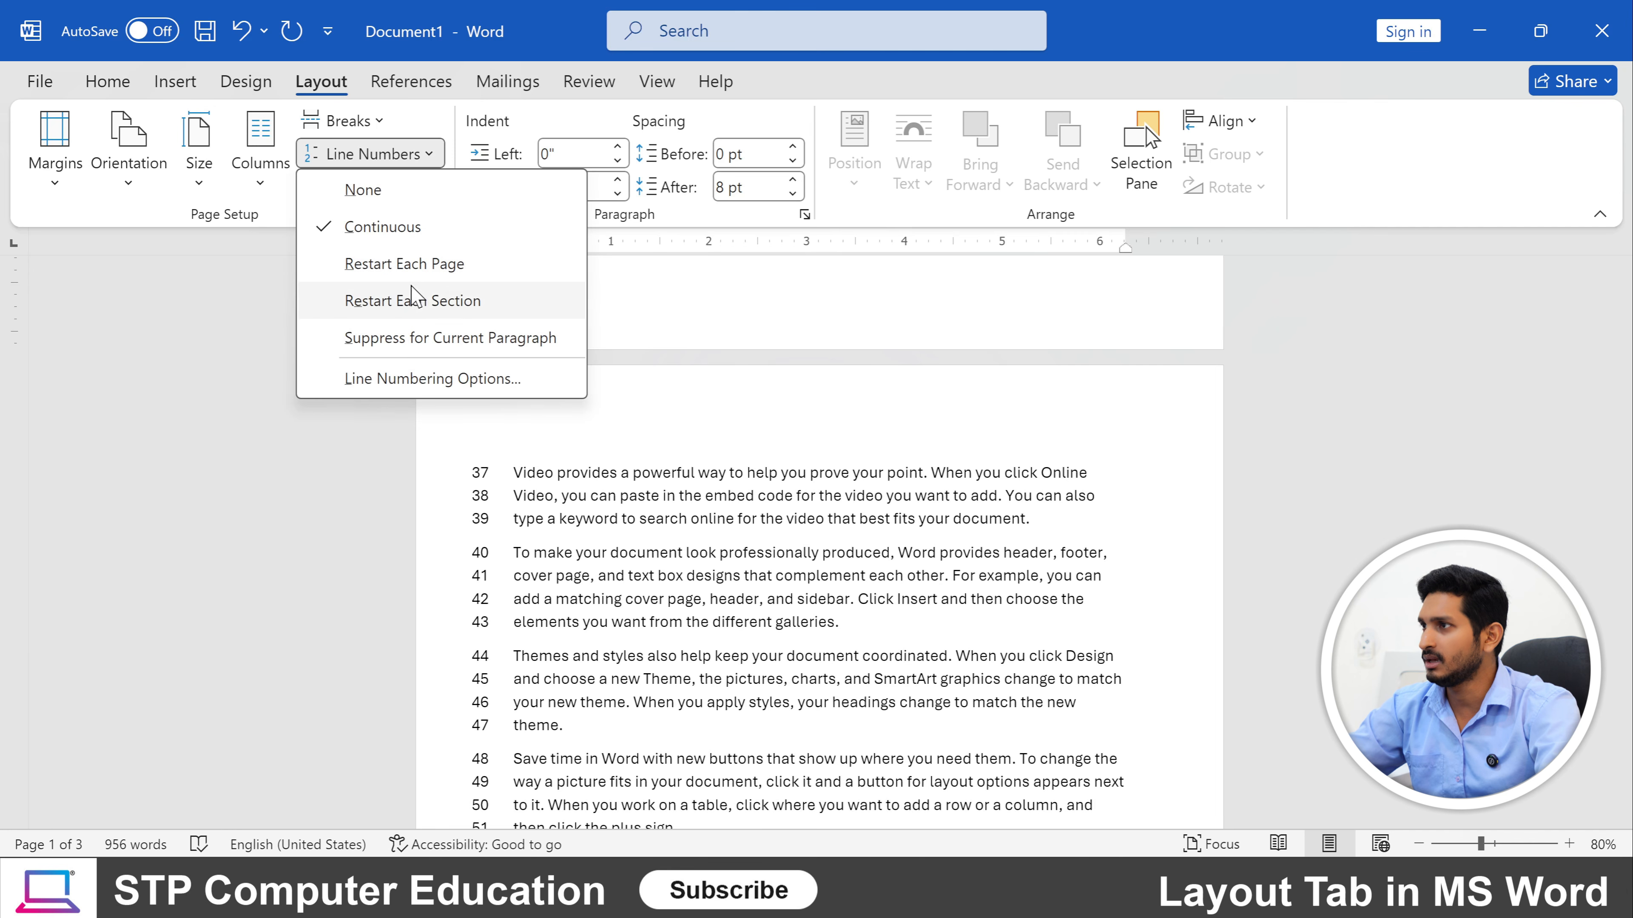
click(448, 270)
scroll(450, 386, up, 2)
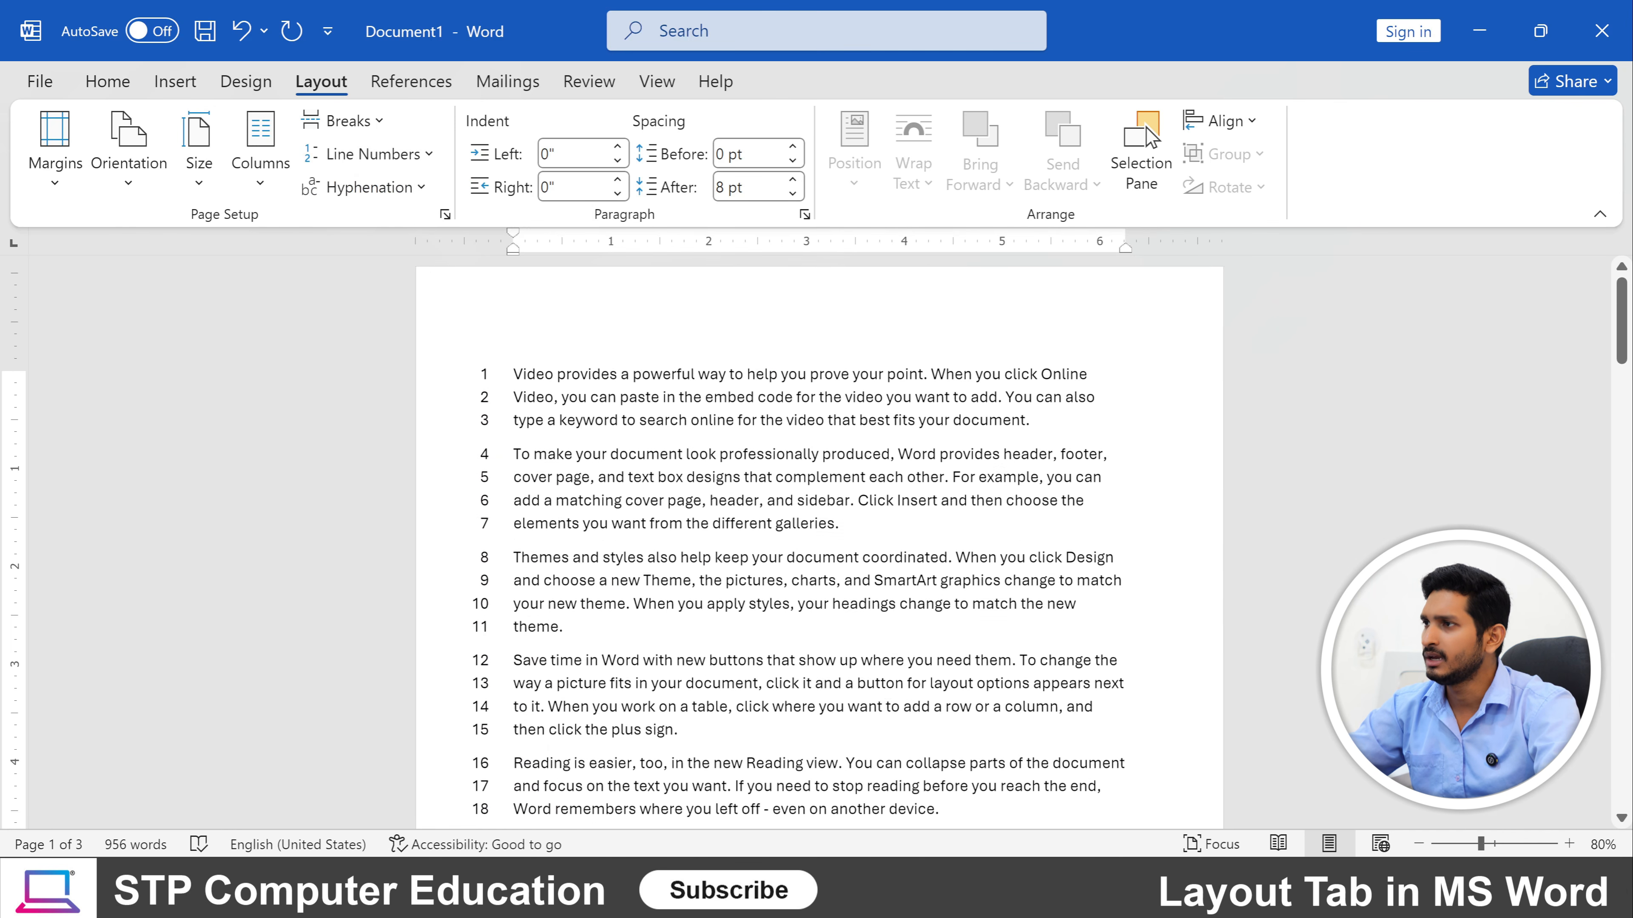
scroll(479, 389, down, 15)
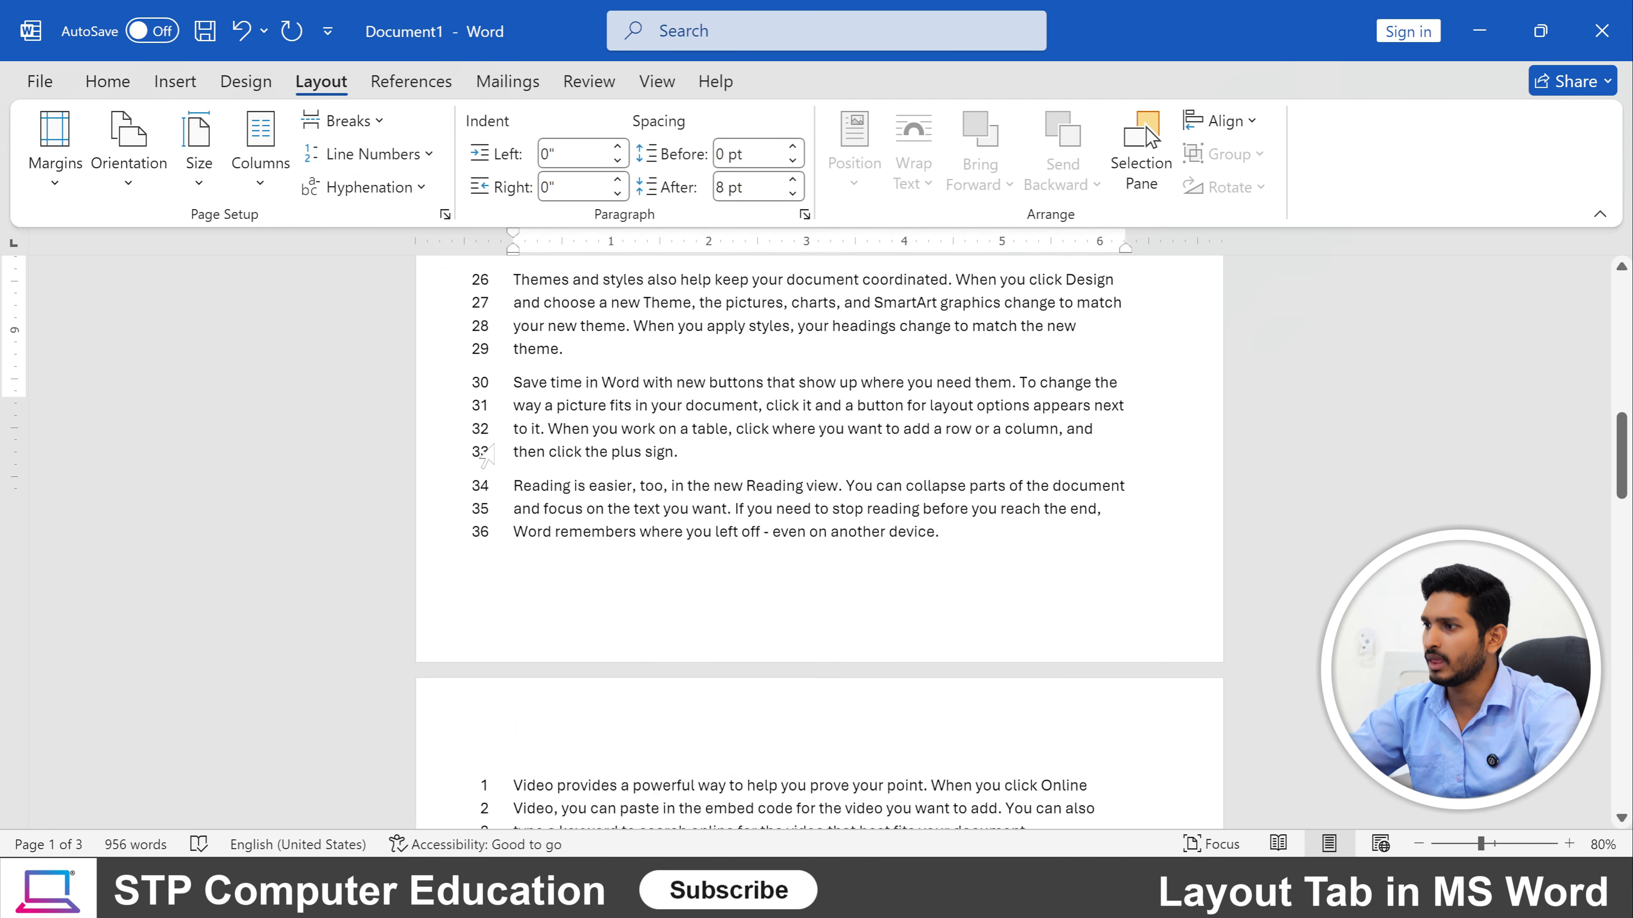
scroll(472, 360, down, 10)
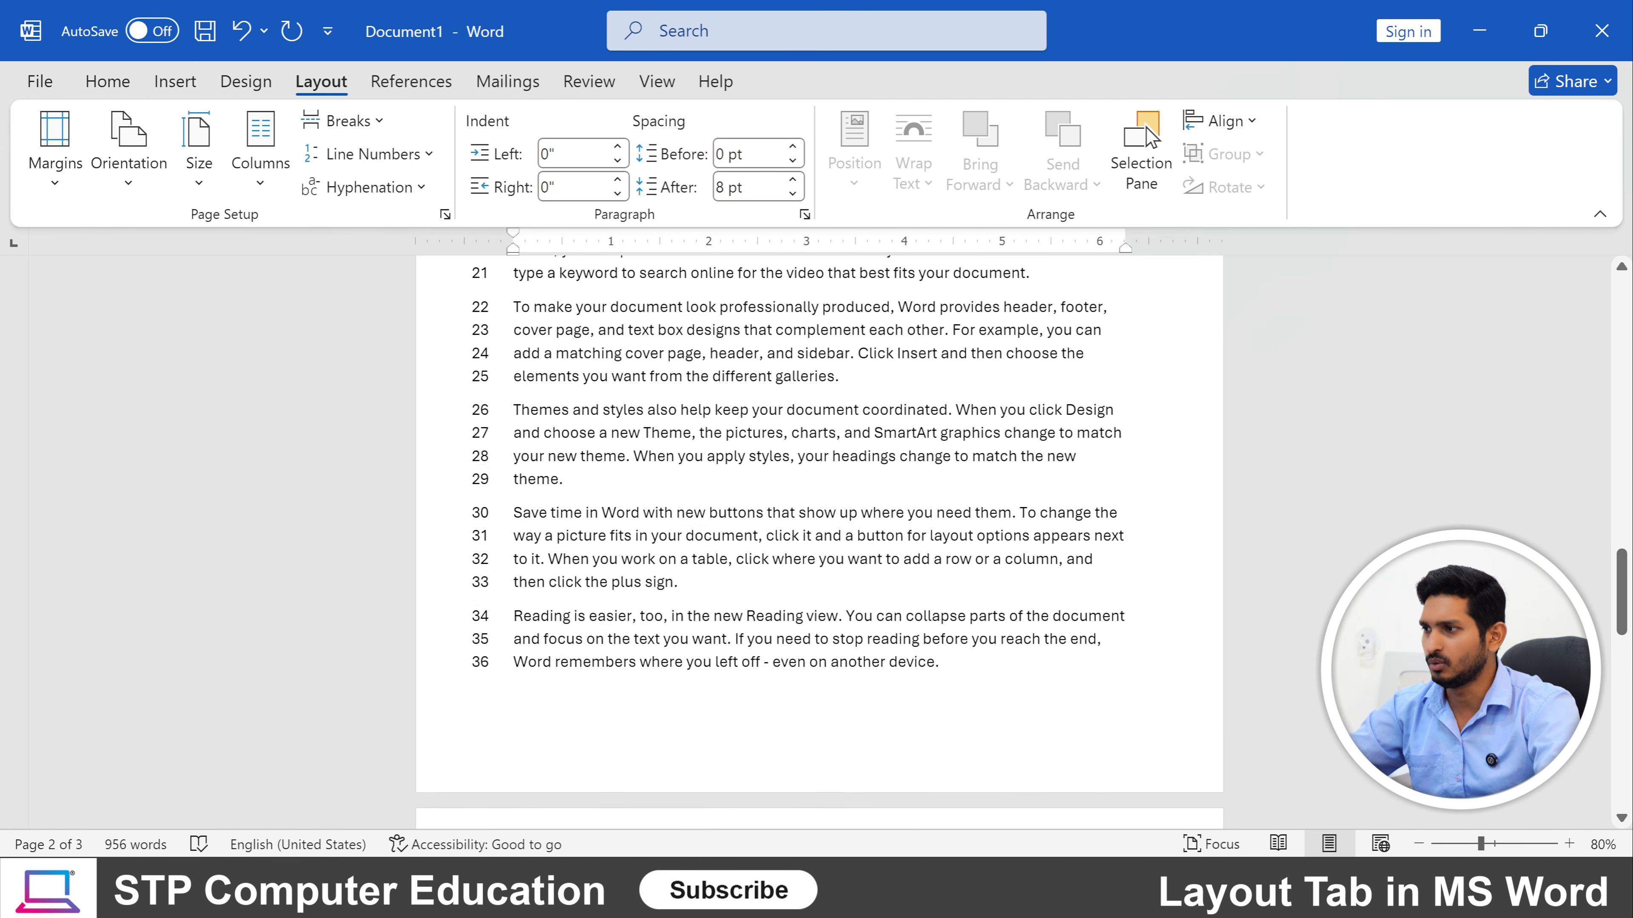
scroll(473, 360, up, 8)
scroll(816, 540, up, 5)
scroll(817, 540, down, 3)
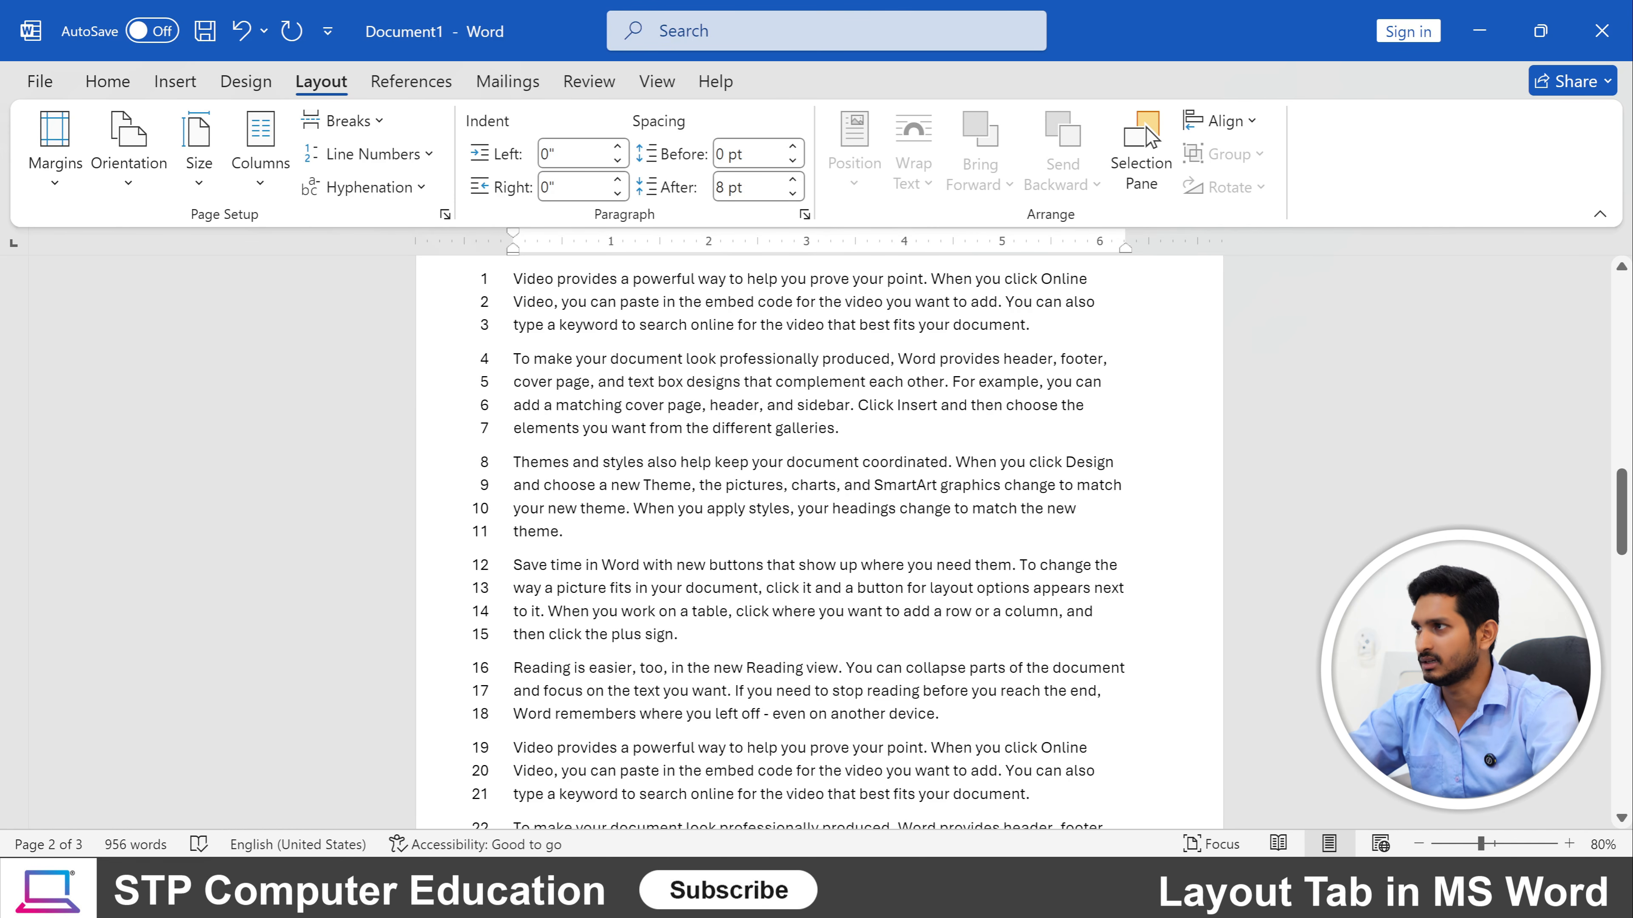
Turn off the line numbers, restore numbering that restarts on each page, and check the numbers down the first page.
click(369, 153)
click(360, 196)
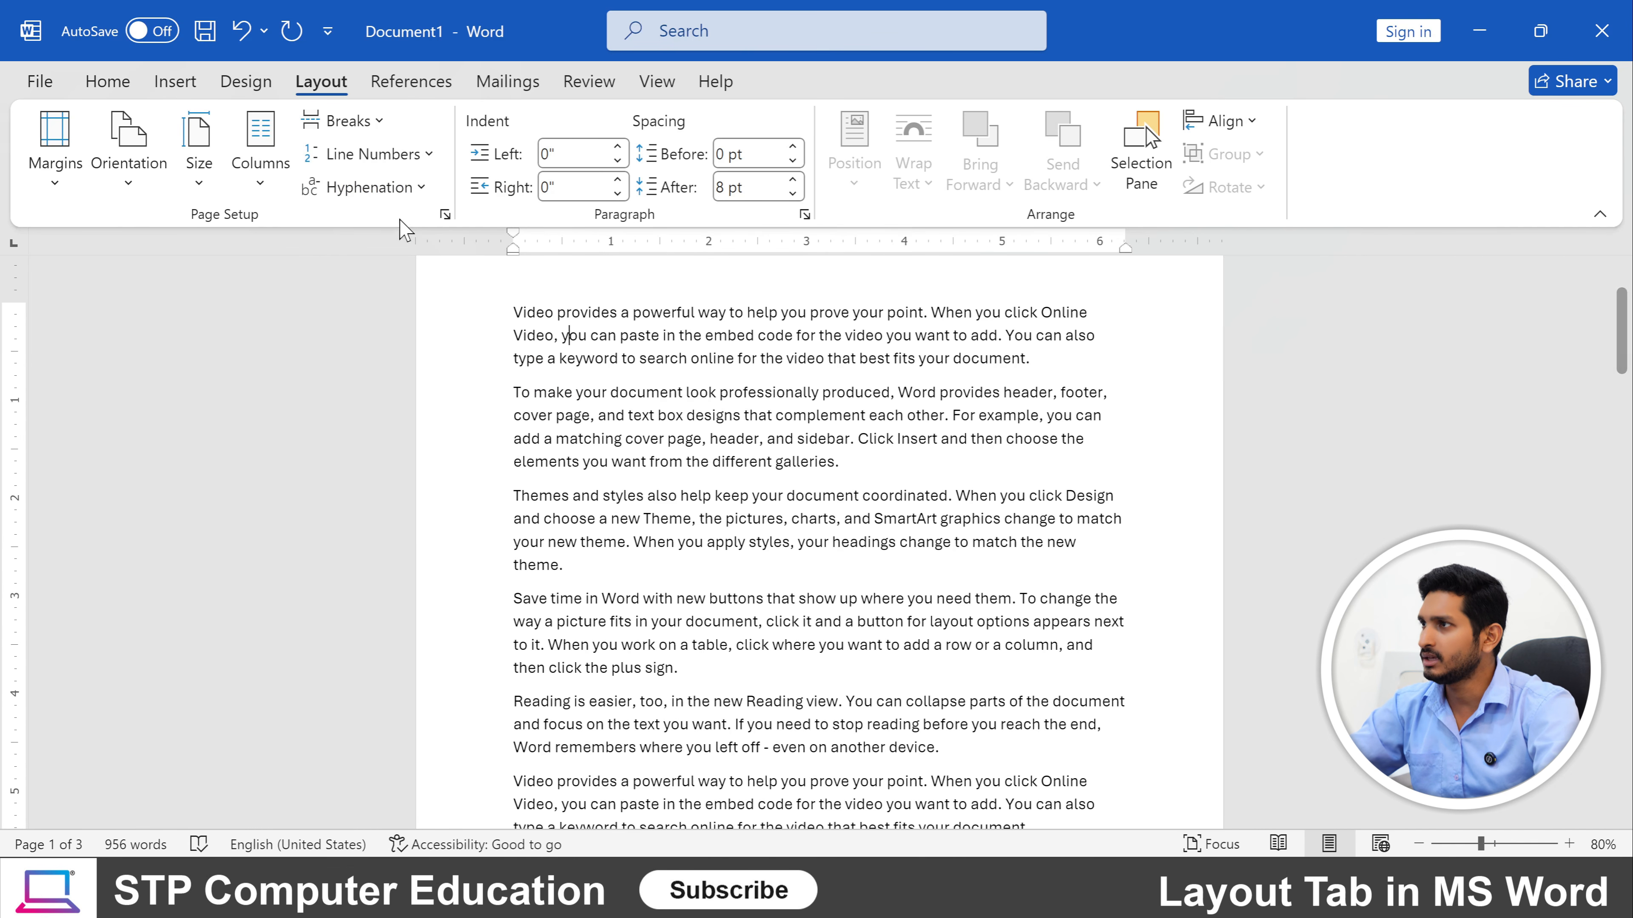
click(373, 155)
click(412, 265)
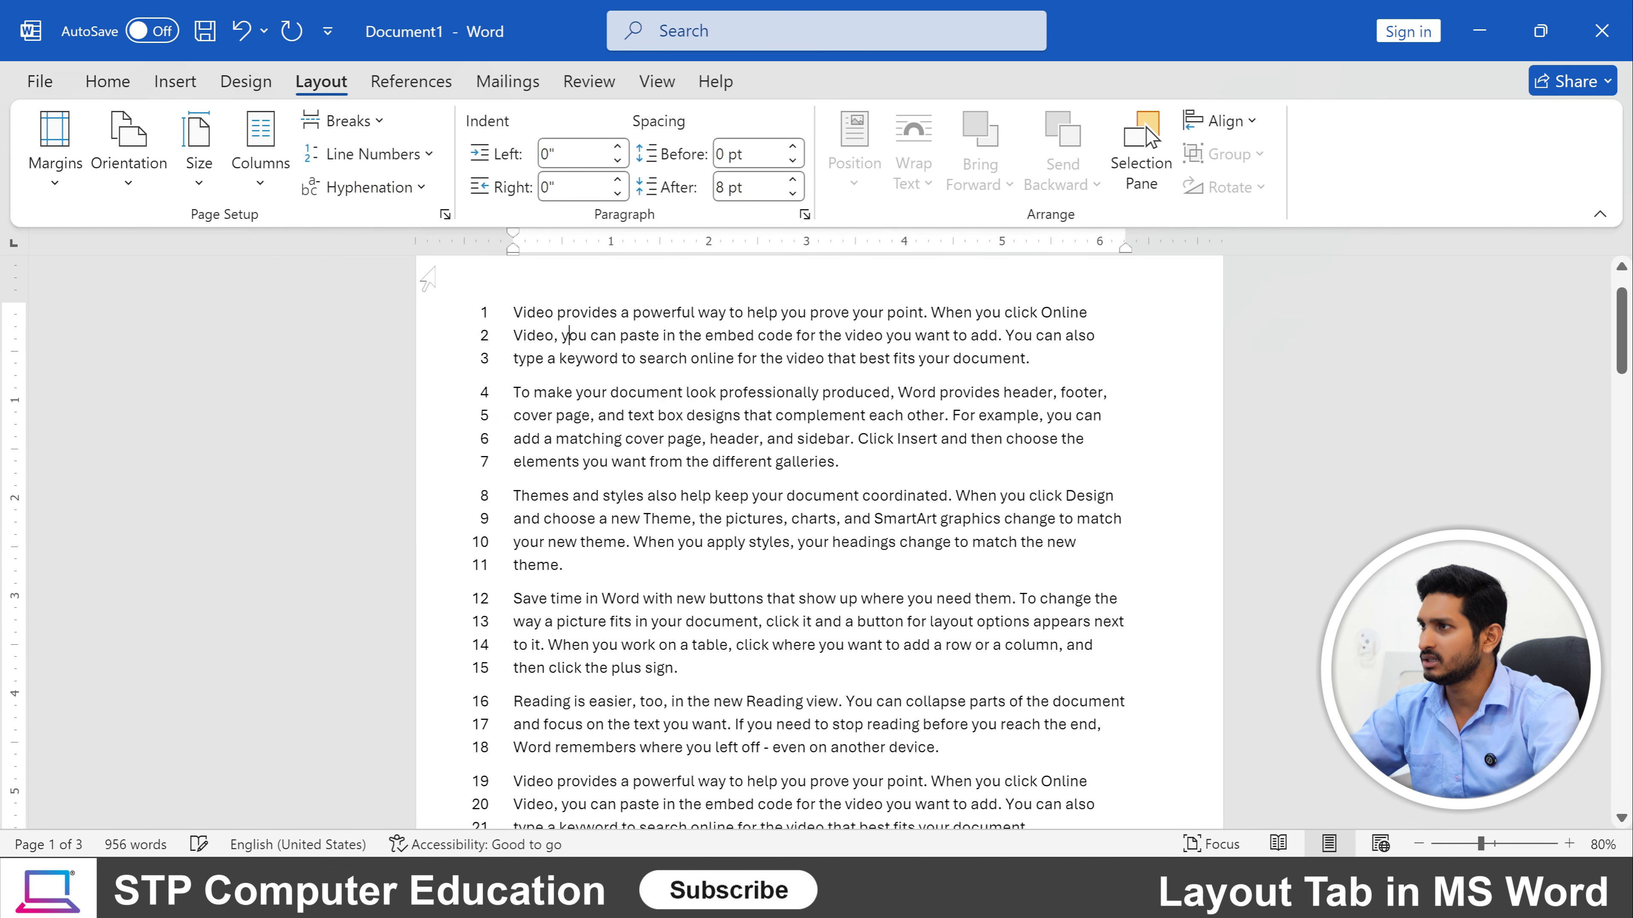
scroll(460, 367, down, 10)
scroll(817, 476, up, 2)
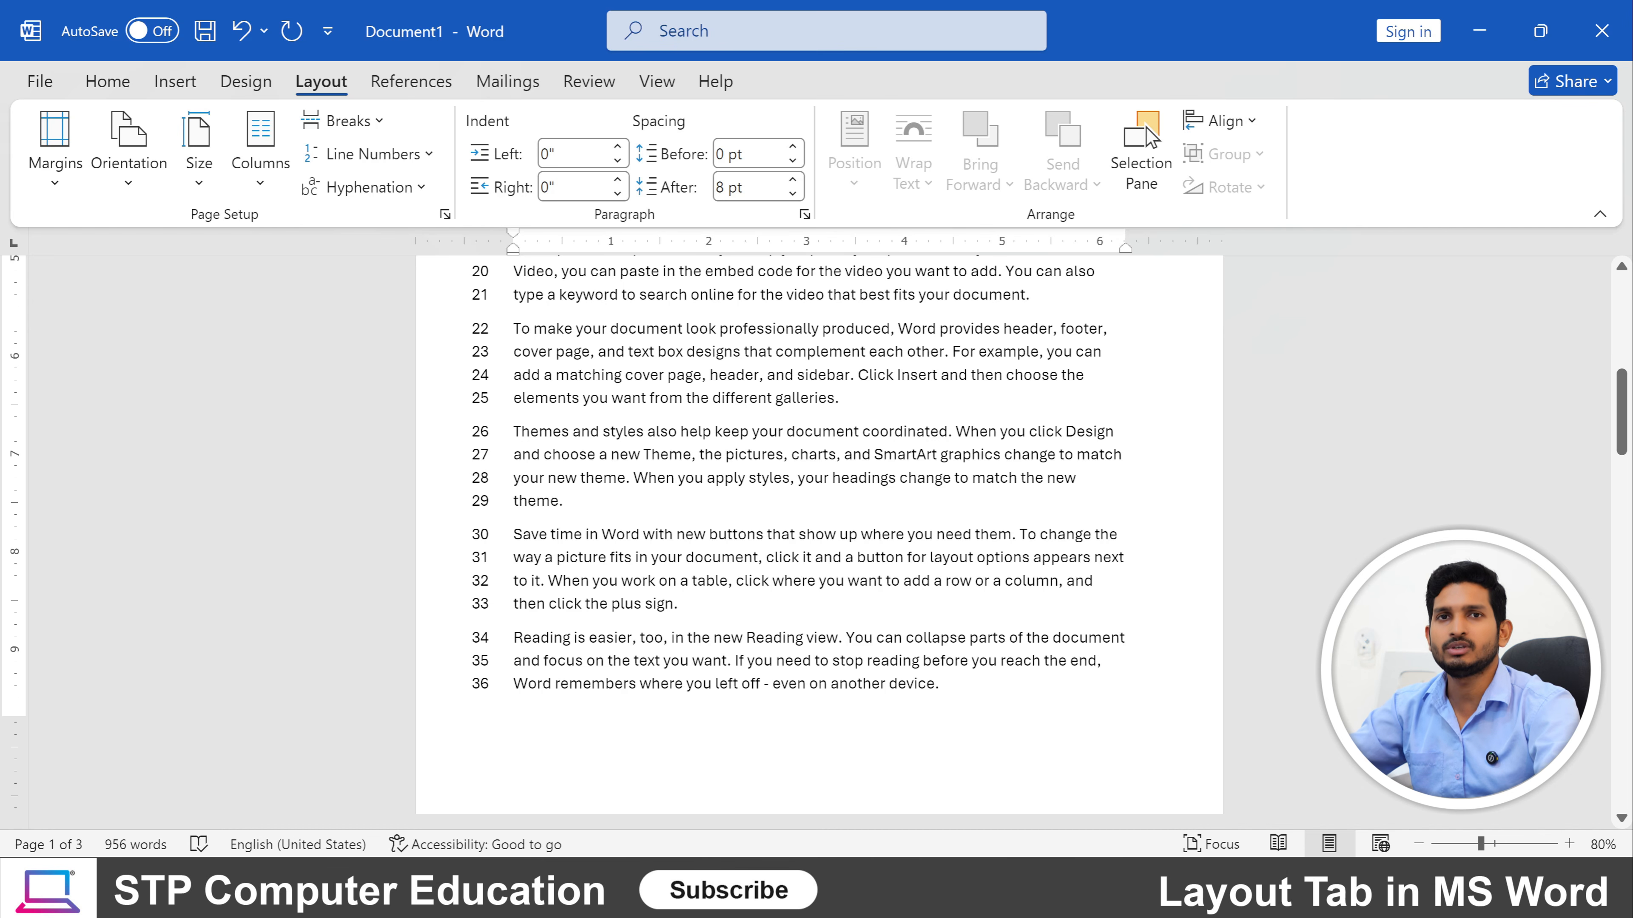
Suppress line numbering for the last three paragraphs on page 1, and remove the line numbers from the document.
drag(948, 684, 512, 431)
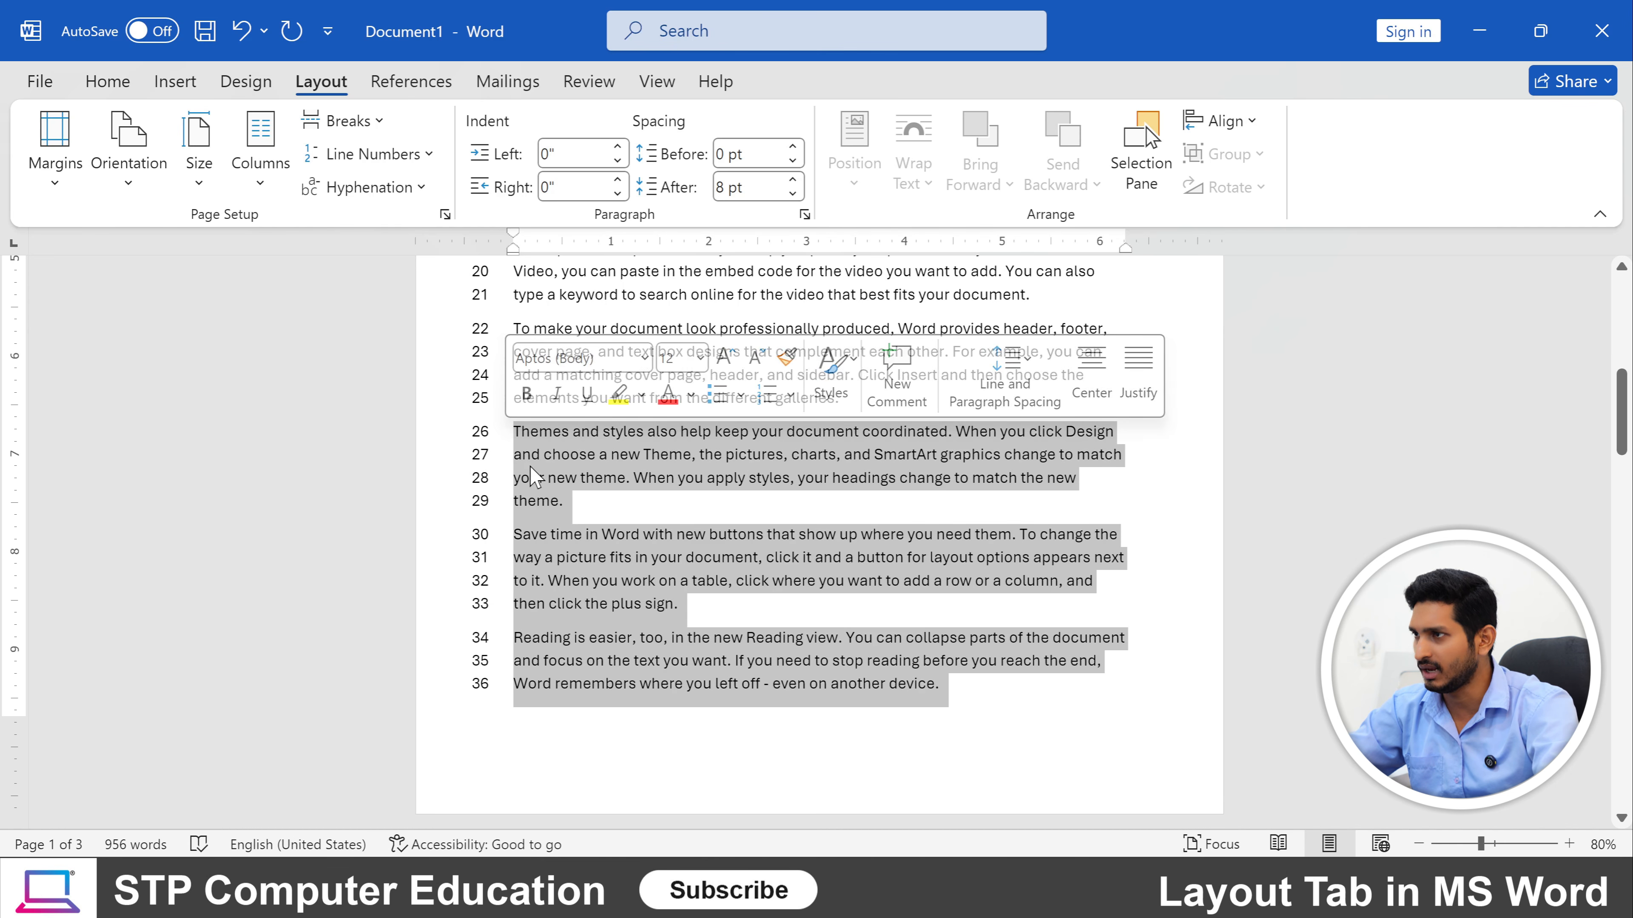
click(369, 155)
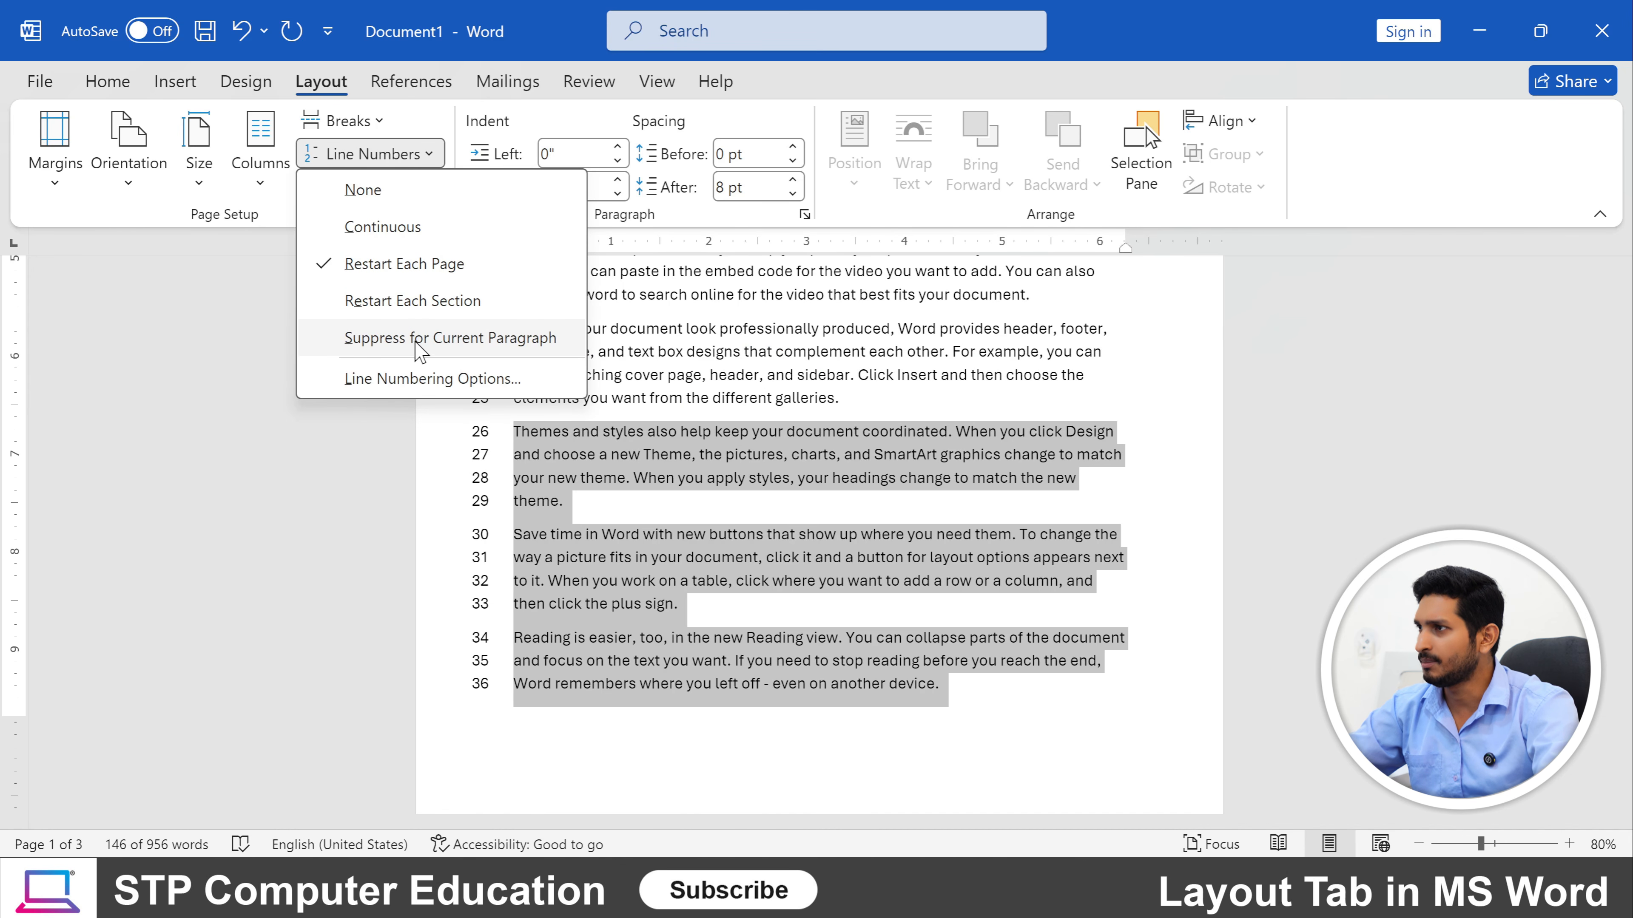
click(479, 340)
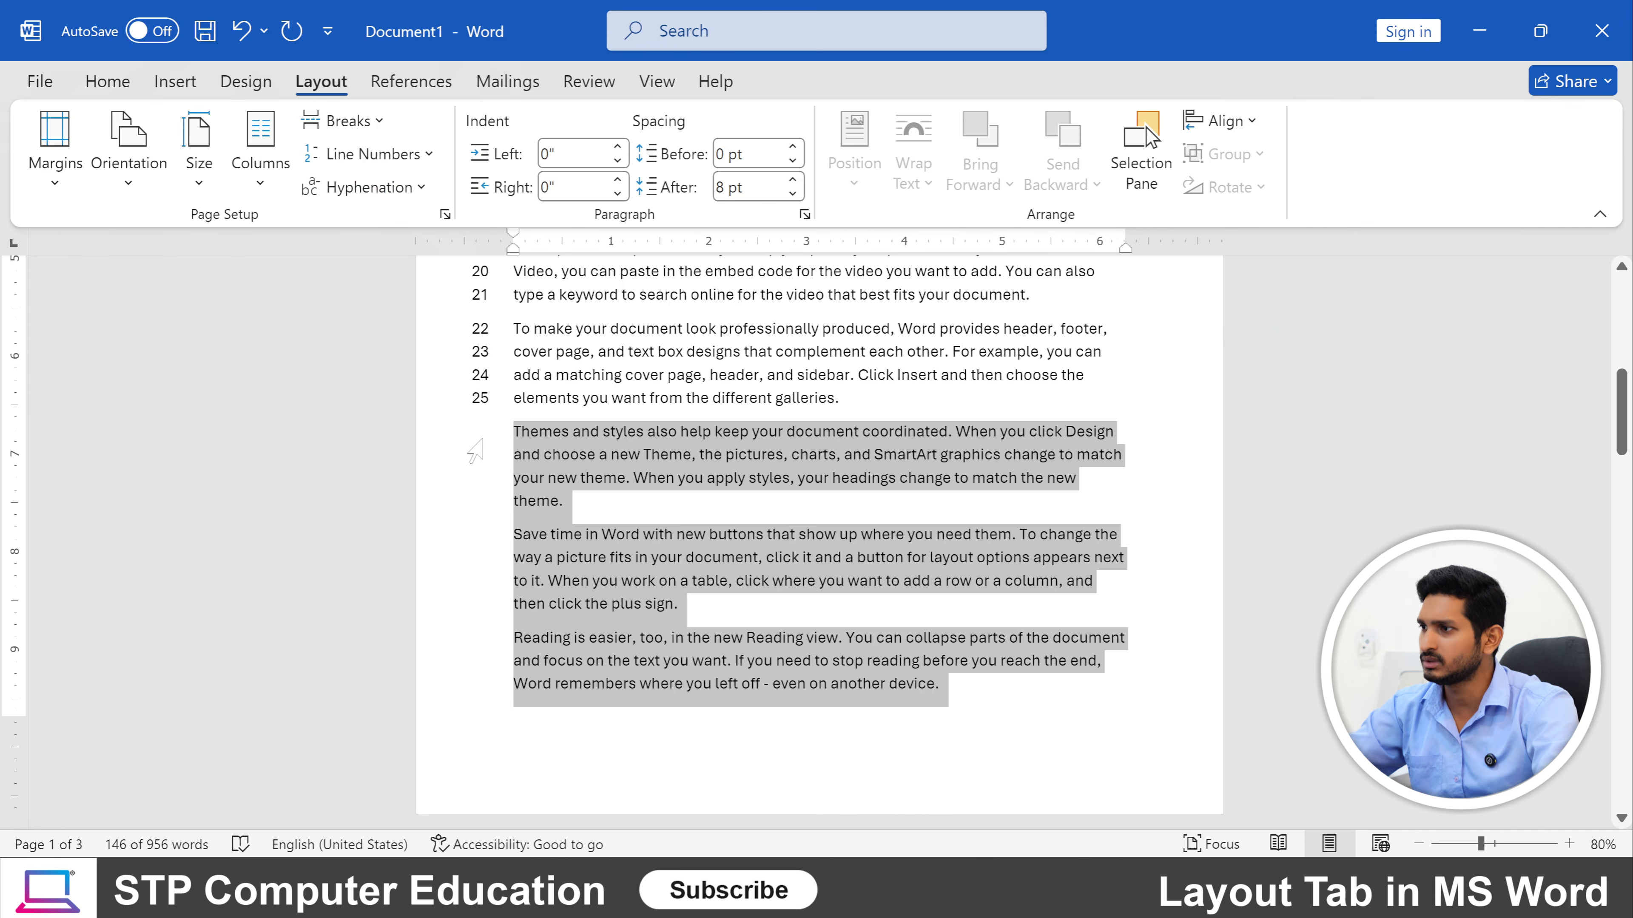
click(608, 619)
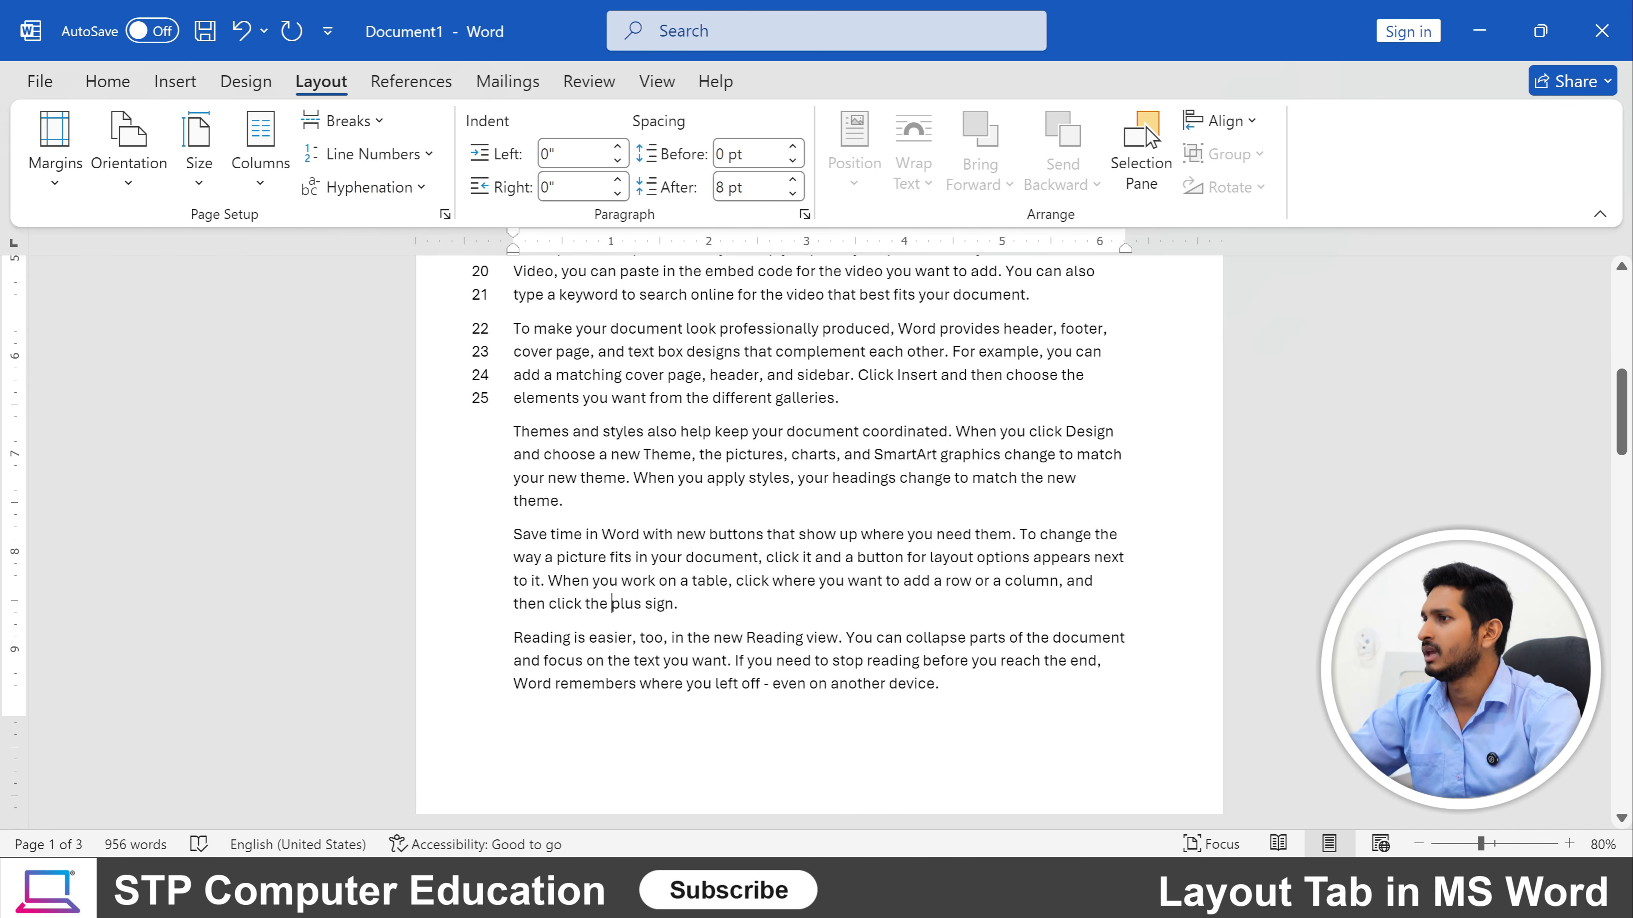
click(369, 154)
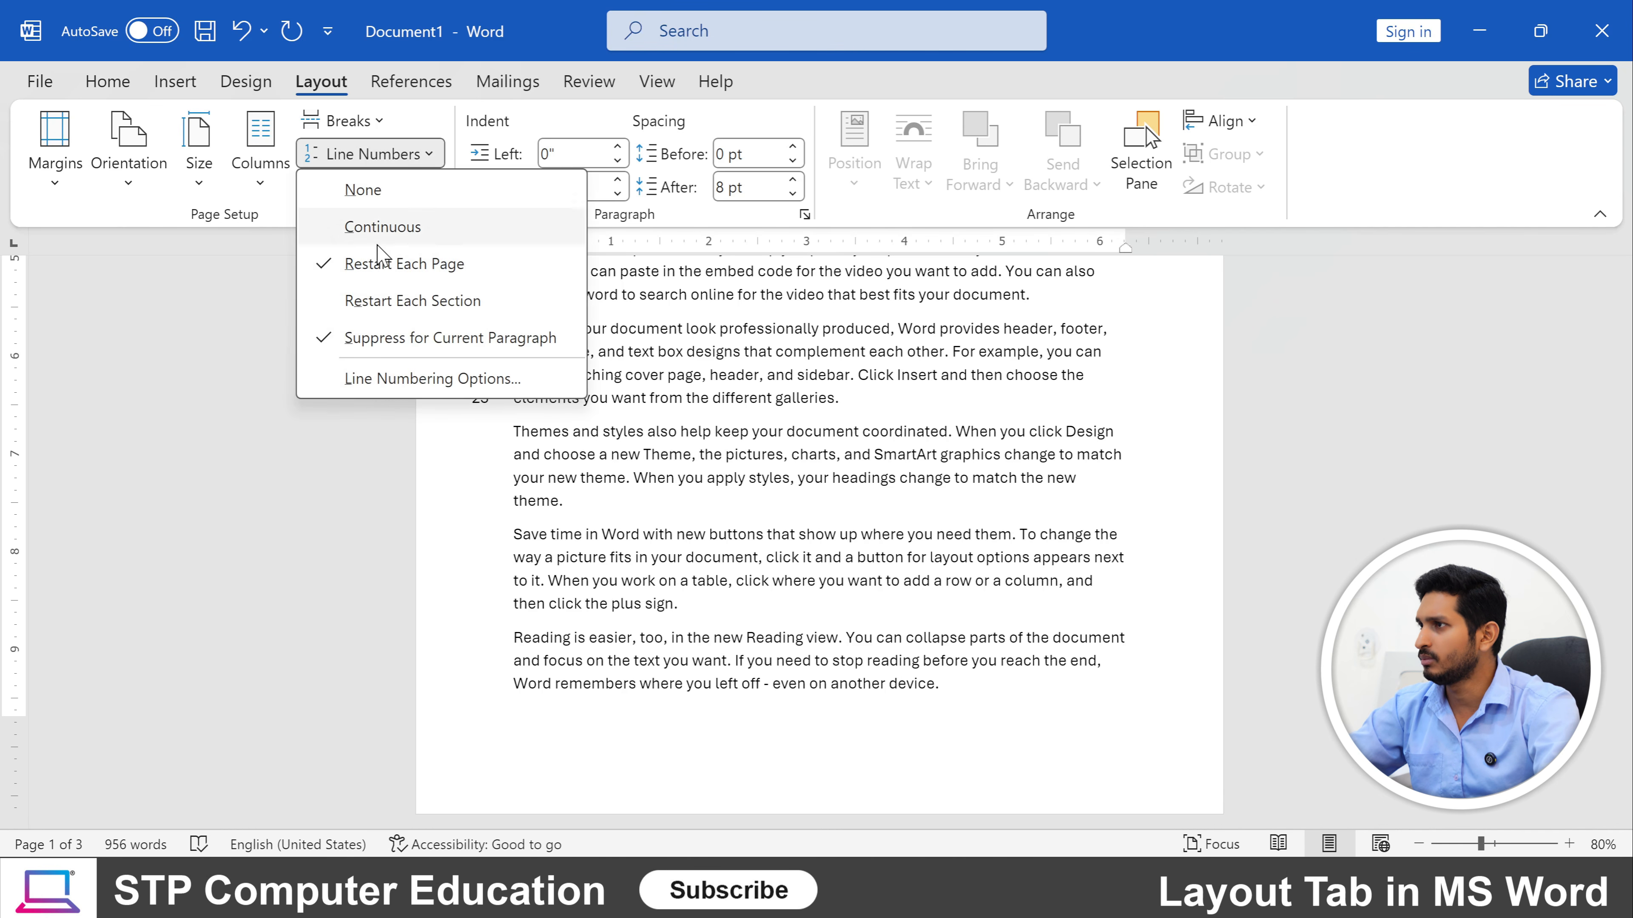
click(383, 227)
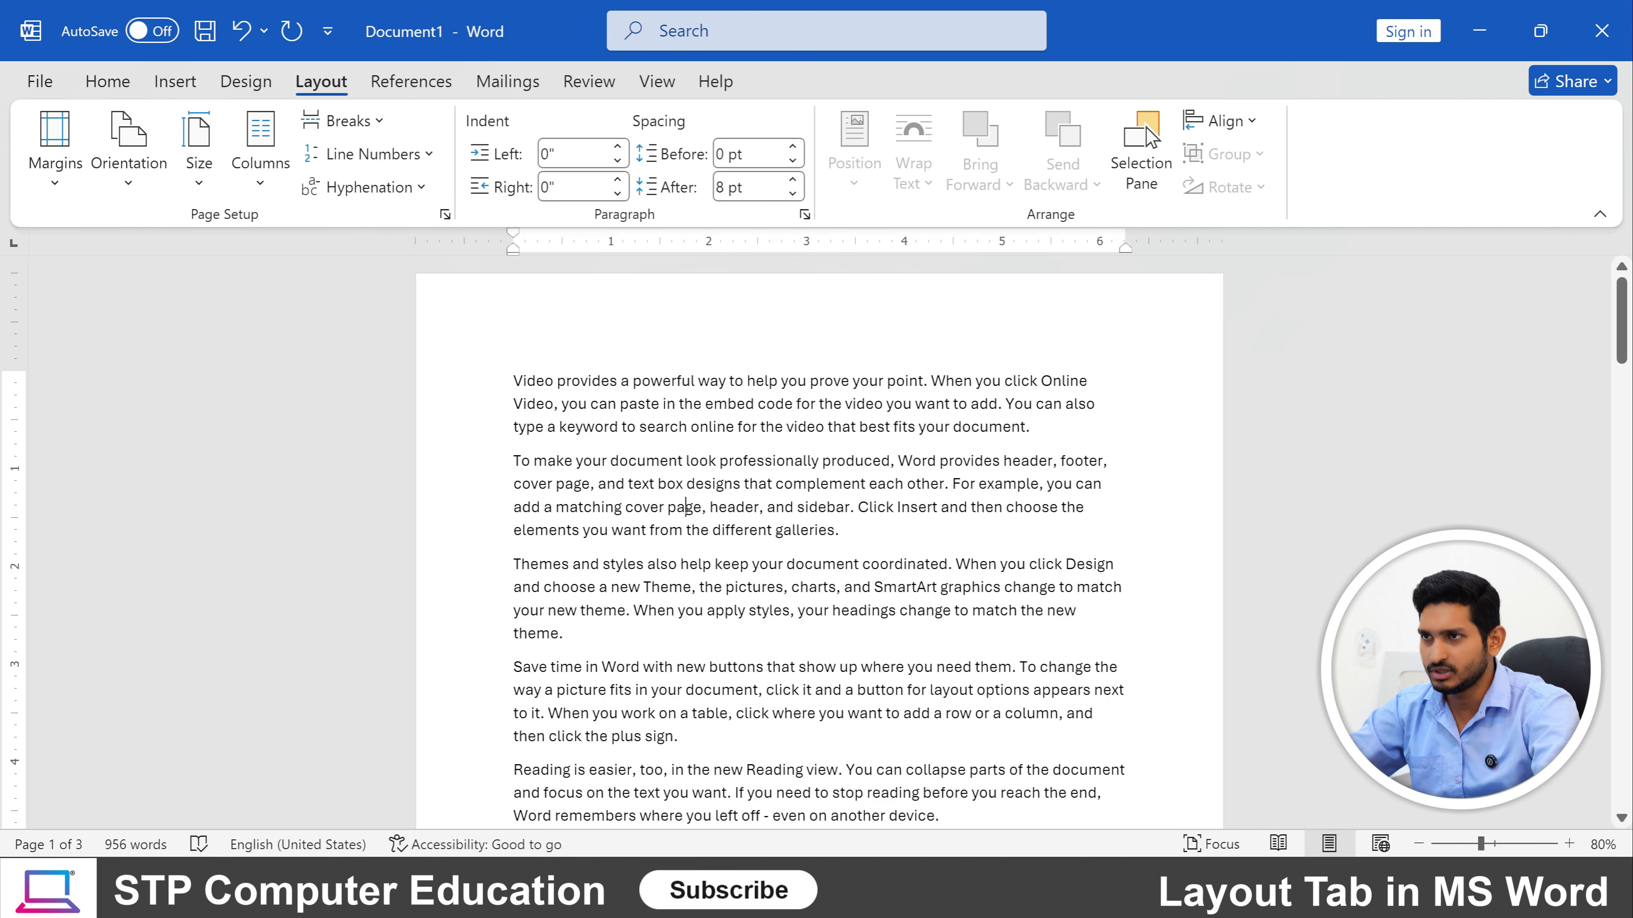
Try splitting "Online" by hand as "On-line" across two lines in the first paragraph, and undo the line split and hyphen.
drag(1052, 382, 1091, 382)
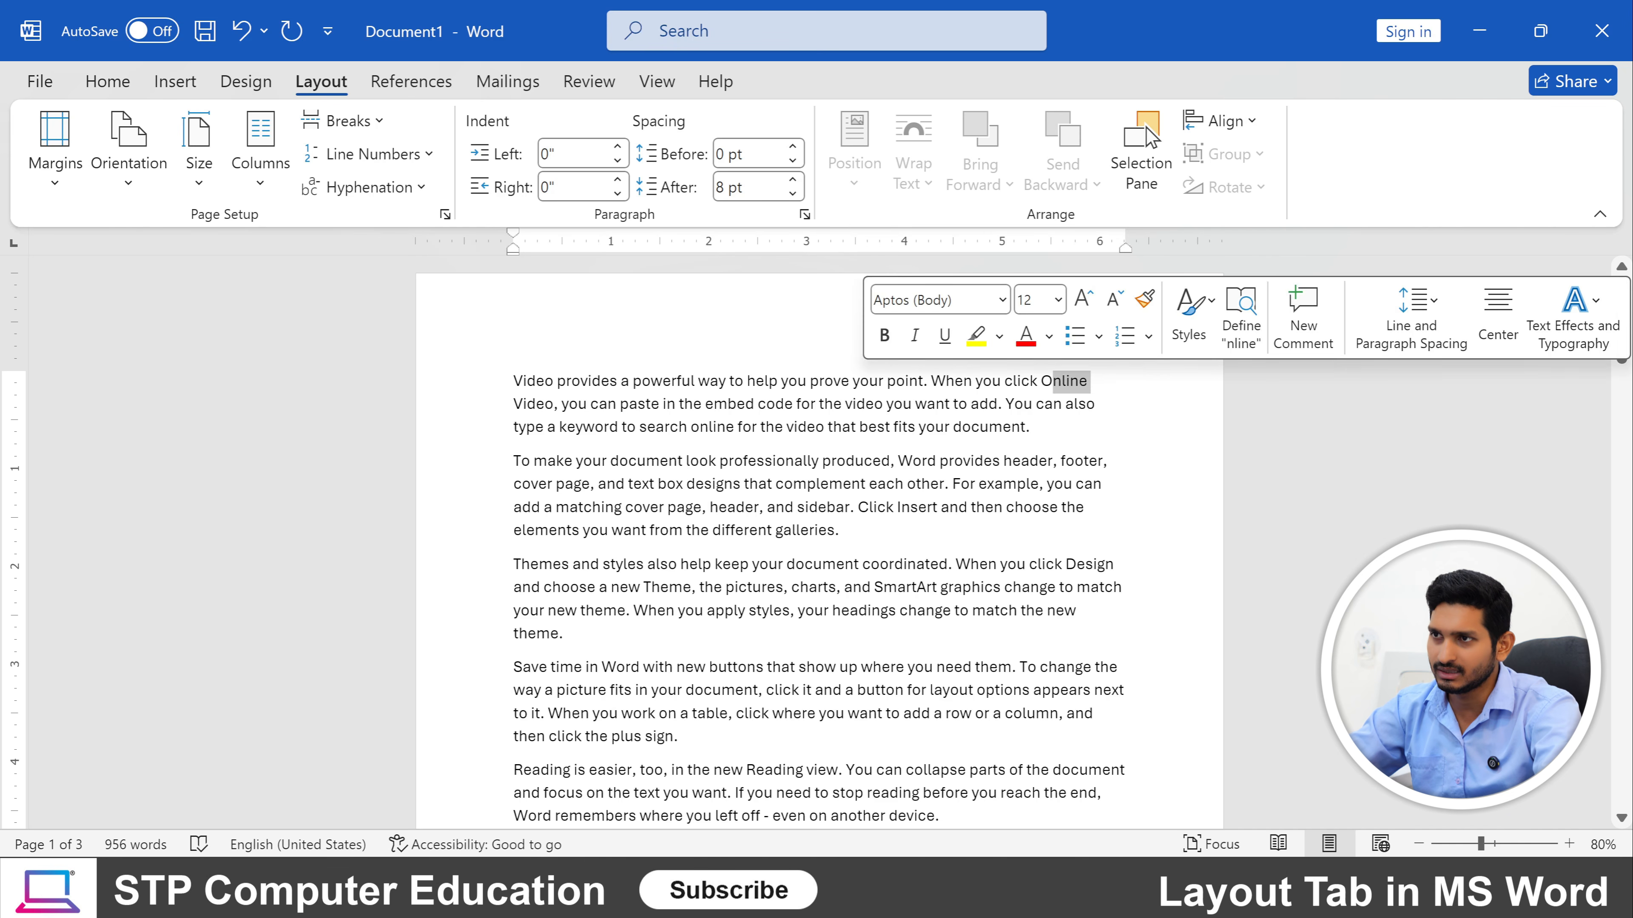
click(1071, 383)
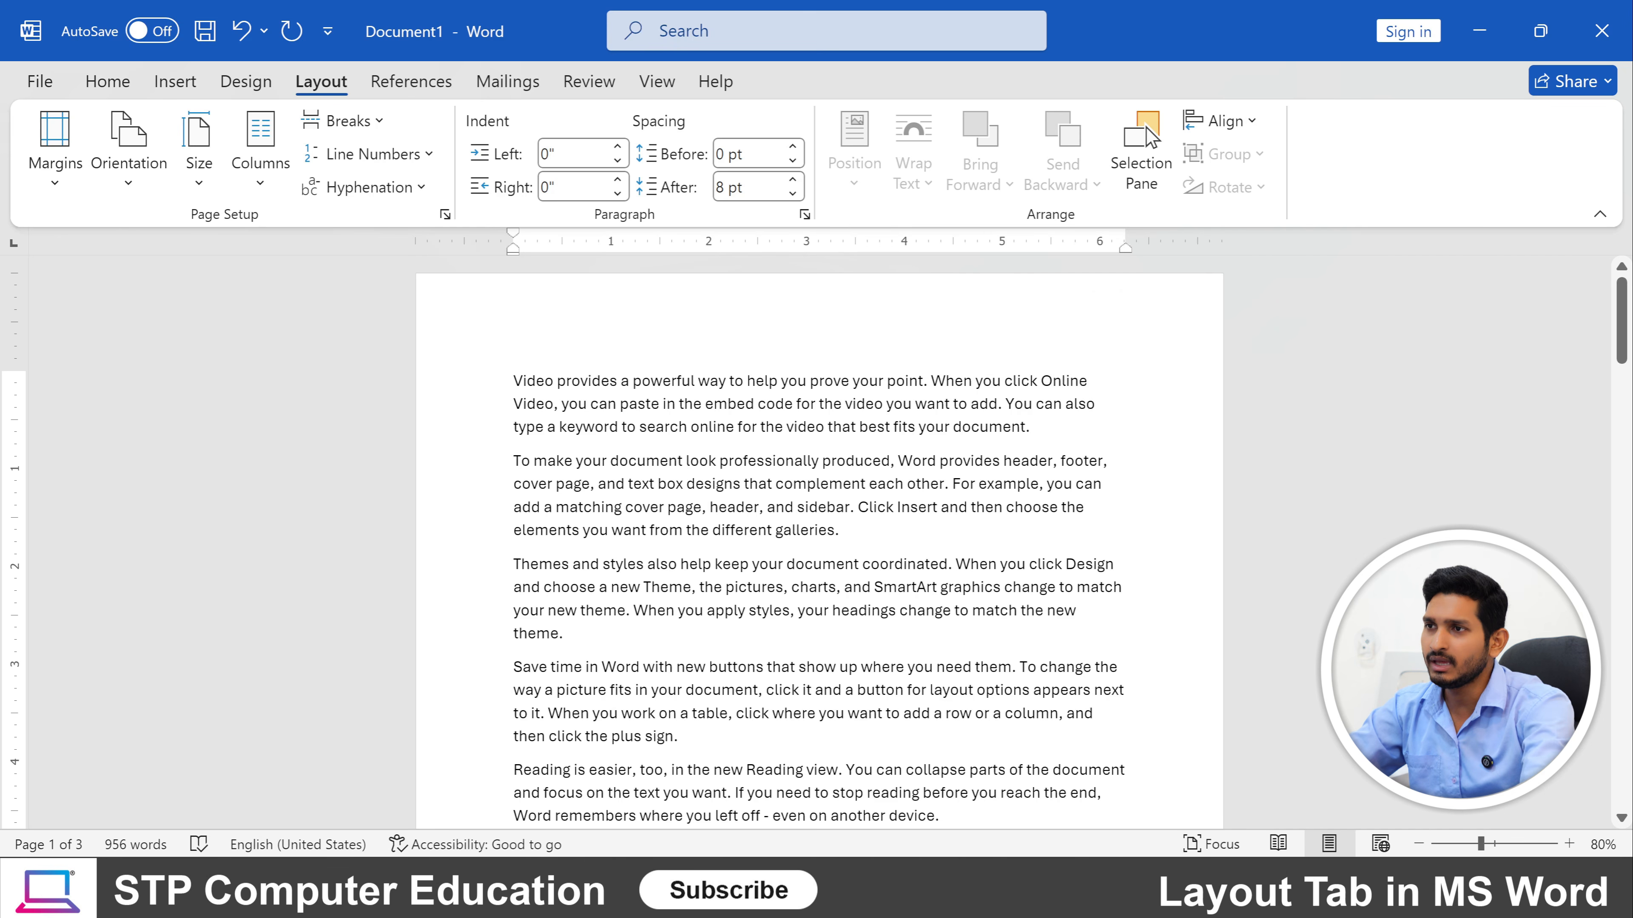
text(-+)
key(BackSpace)
key(Return)
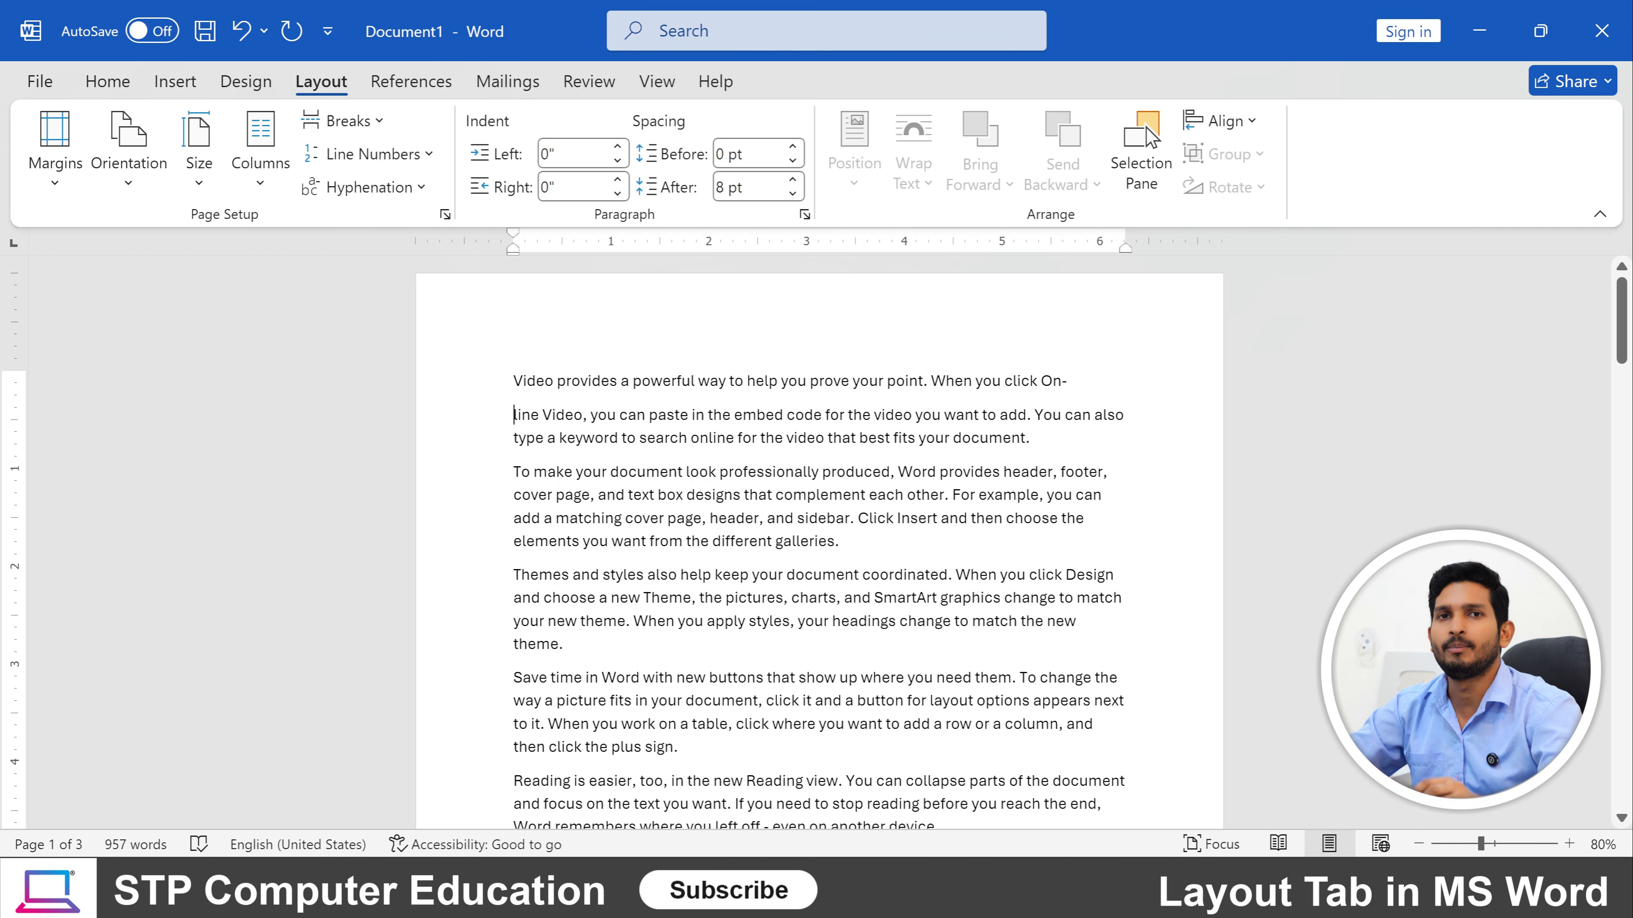
key(ctrl+z)
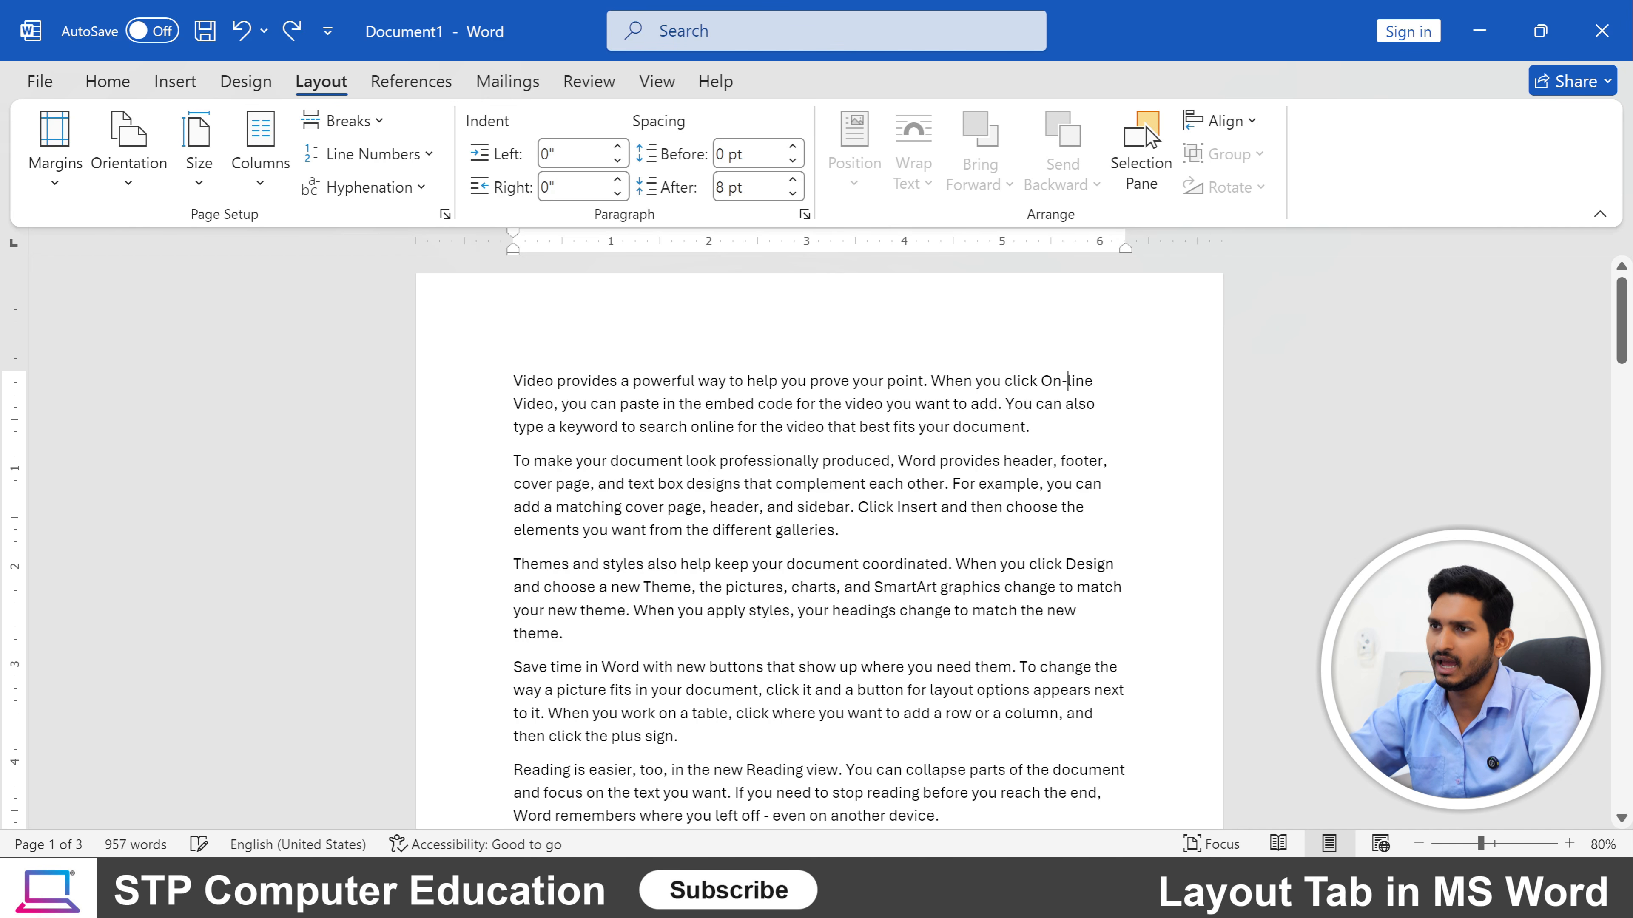
key(BackSpace)
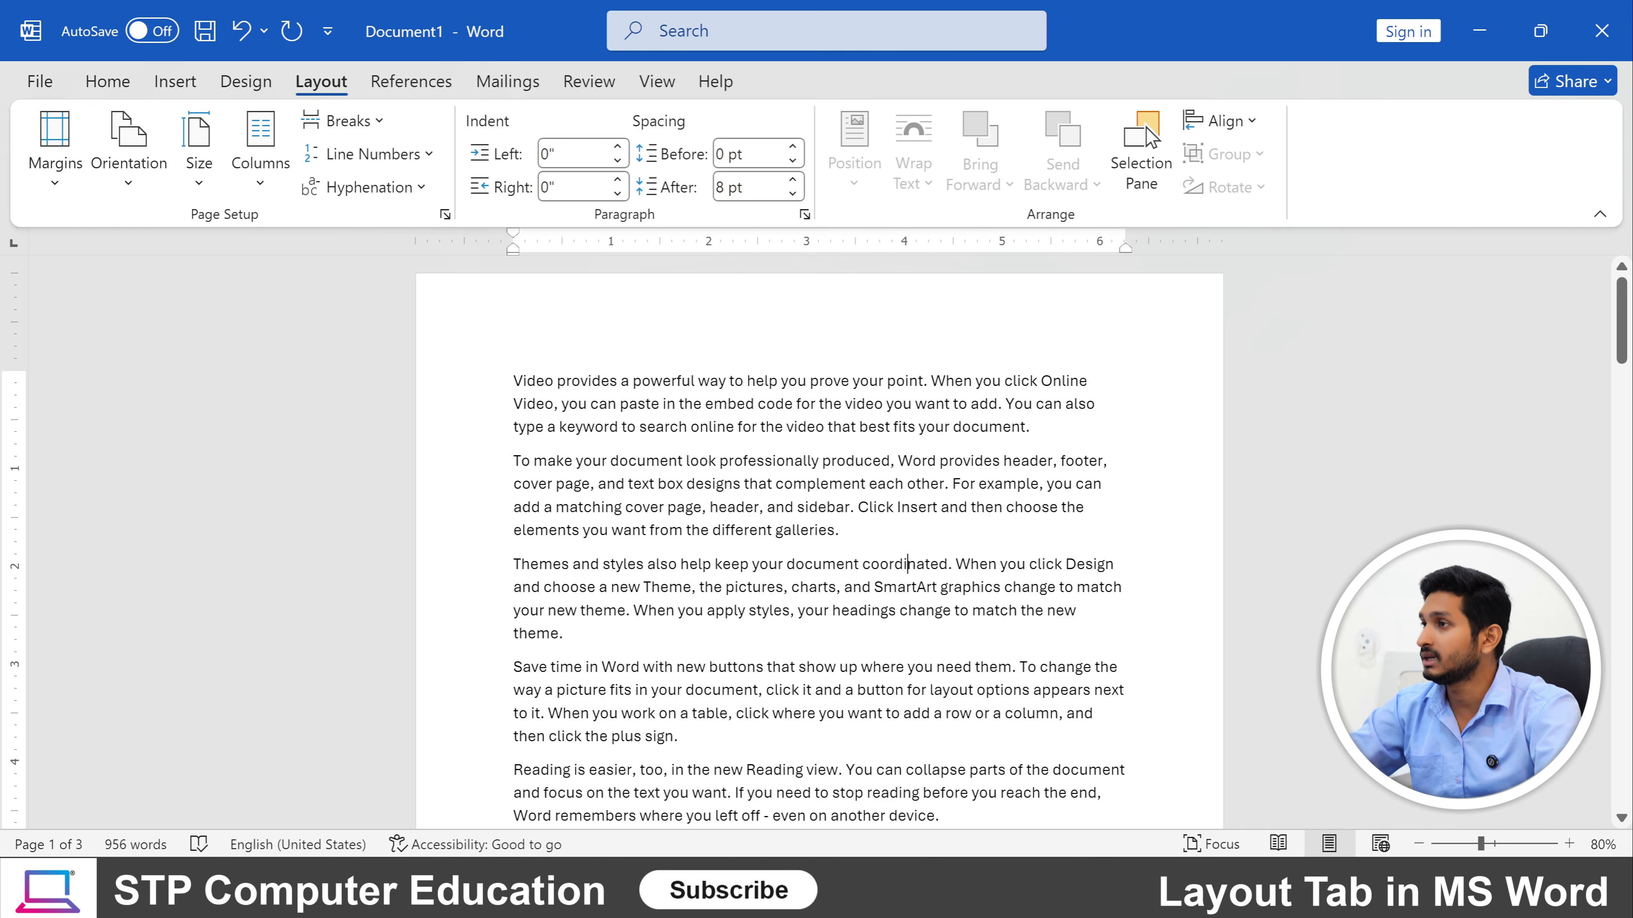
Apply automatic hyphenation to the whole document and check the words broken at the line ends.
key(ctrl+a)
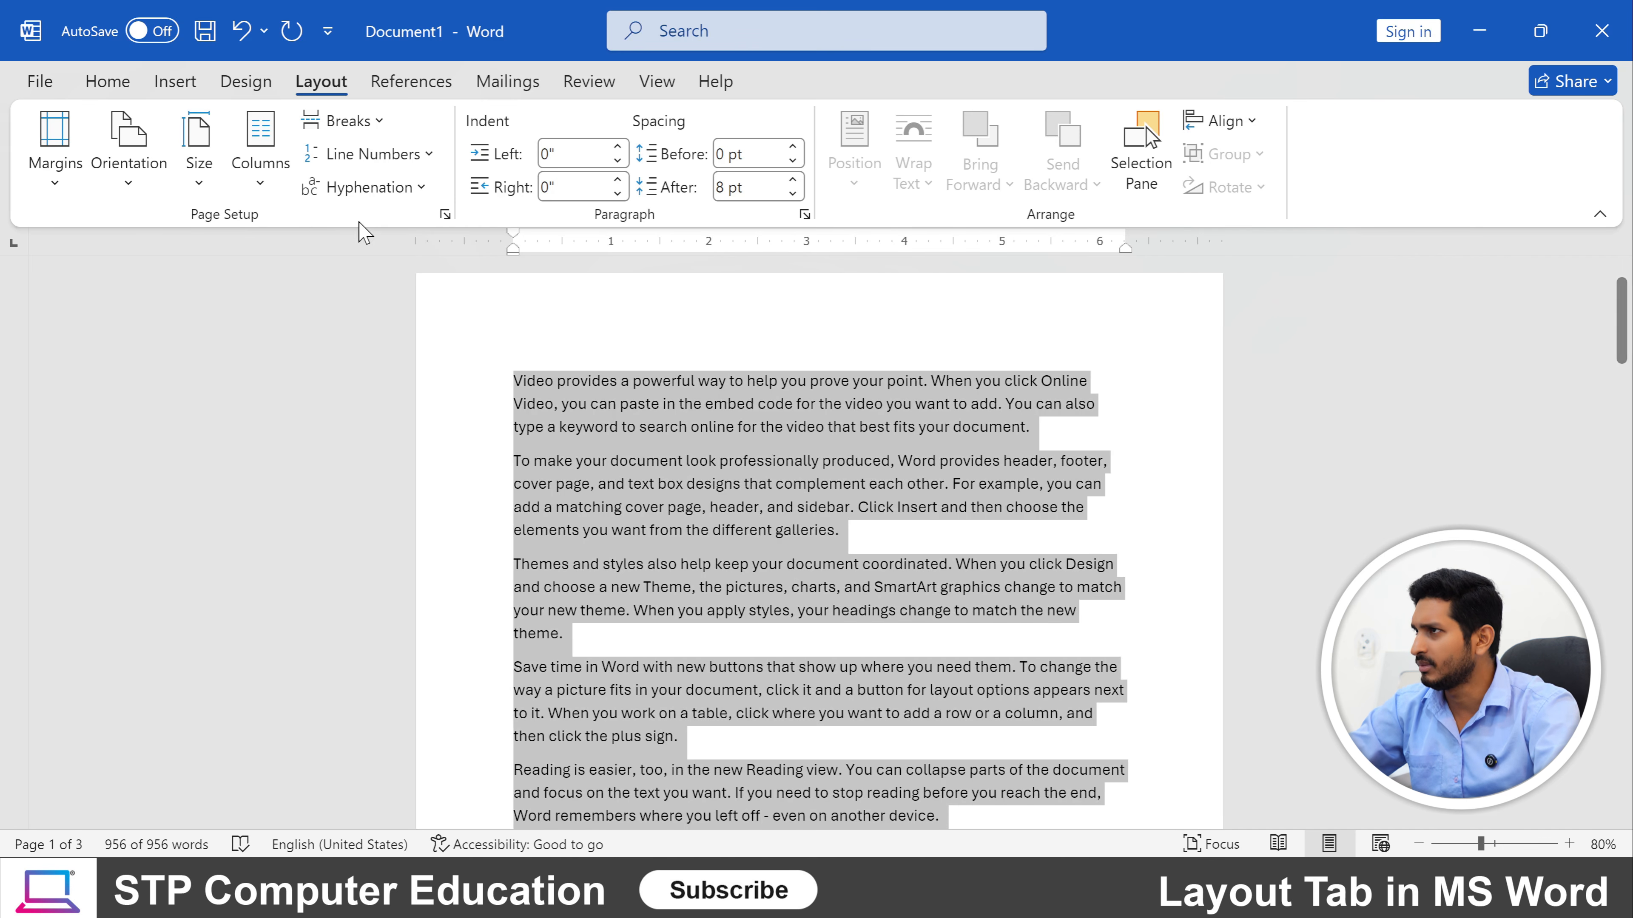
click(385, 188)
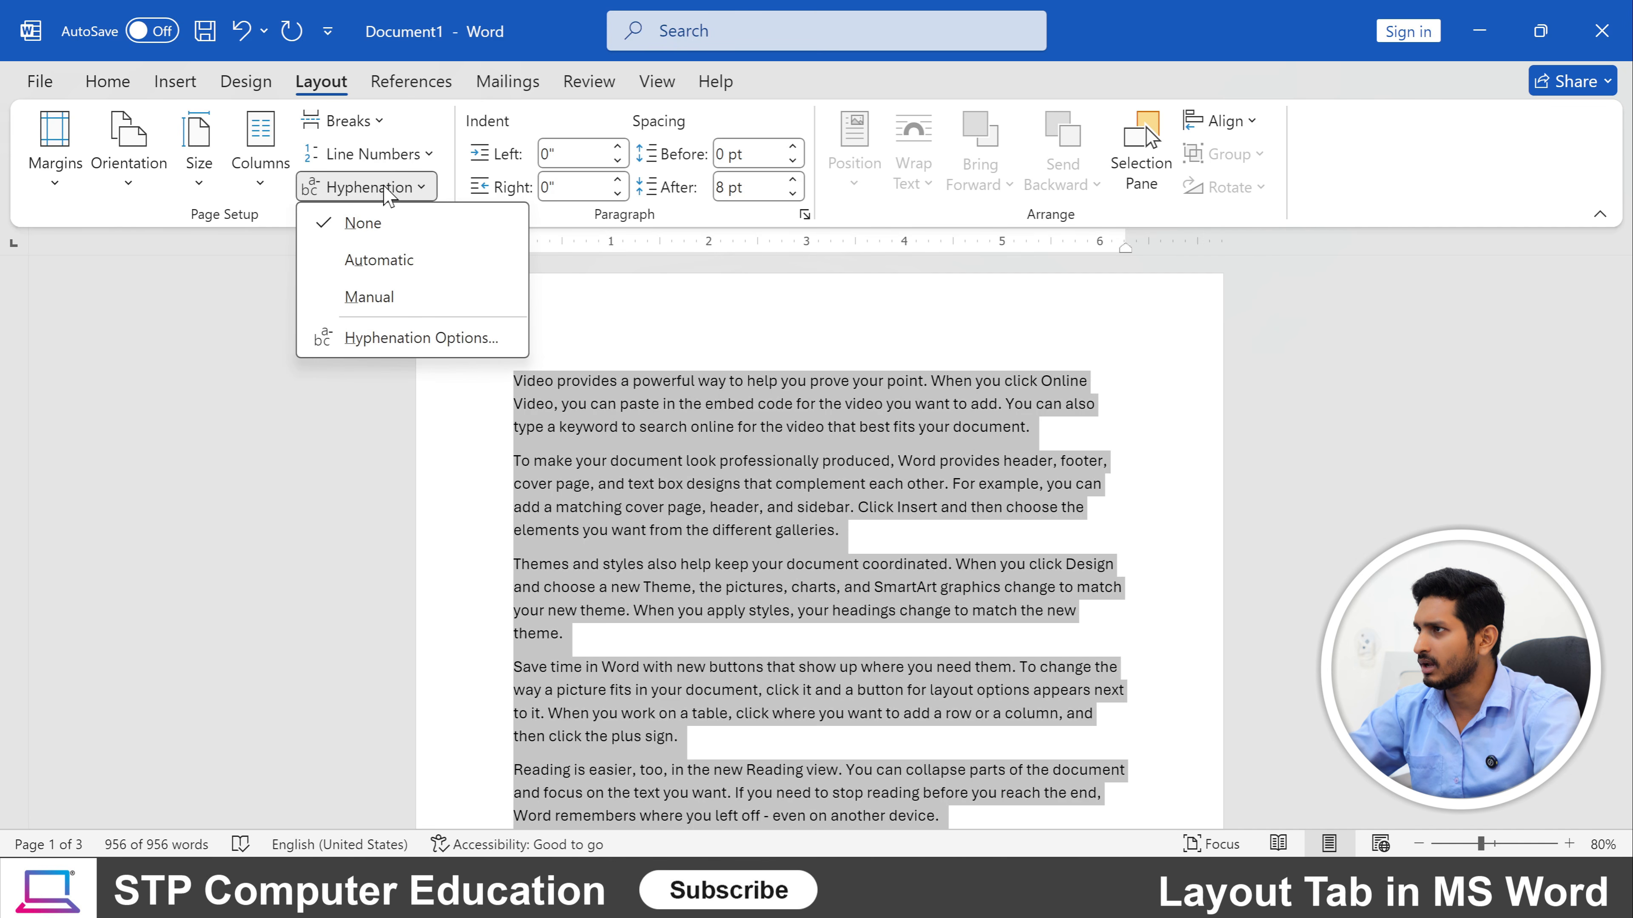
click(382, 261)
click(794, 426)
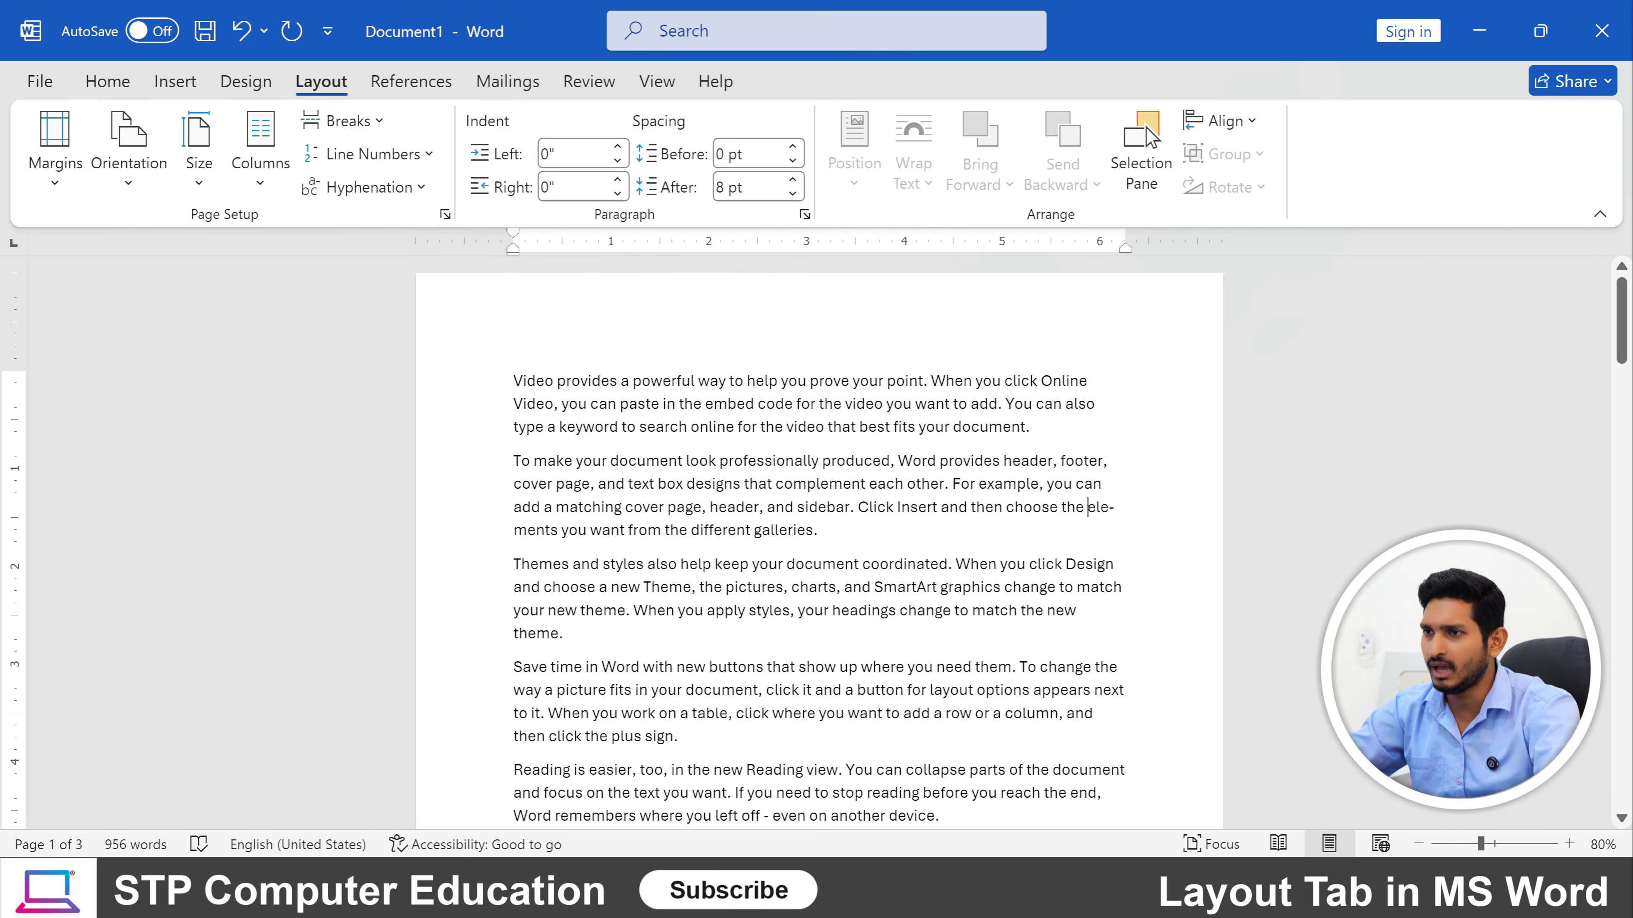
scroll(767, 515, down, 3)
scroll(768, 514, up, 3)
Justify all the document text and inspect the hyphenated word "key-word" in the first paragraph.
key(ctrl+a)
key(ctrl+j)
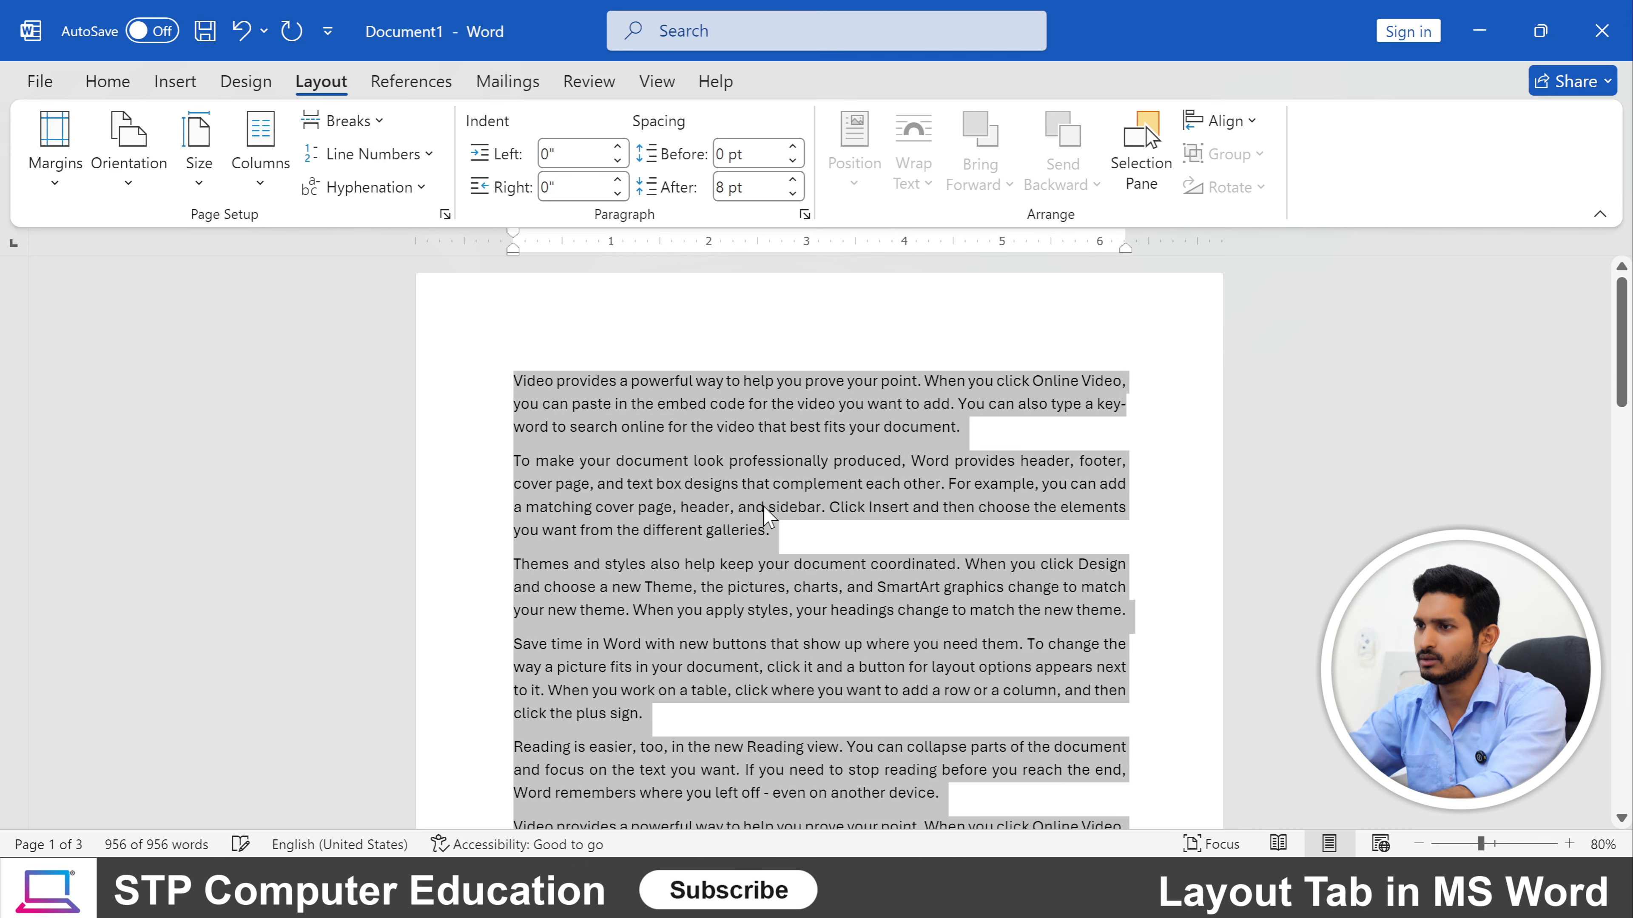
click(971, 444)
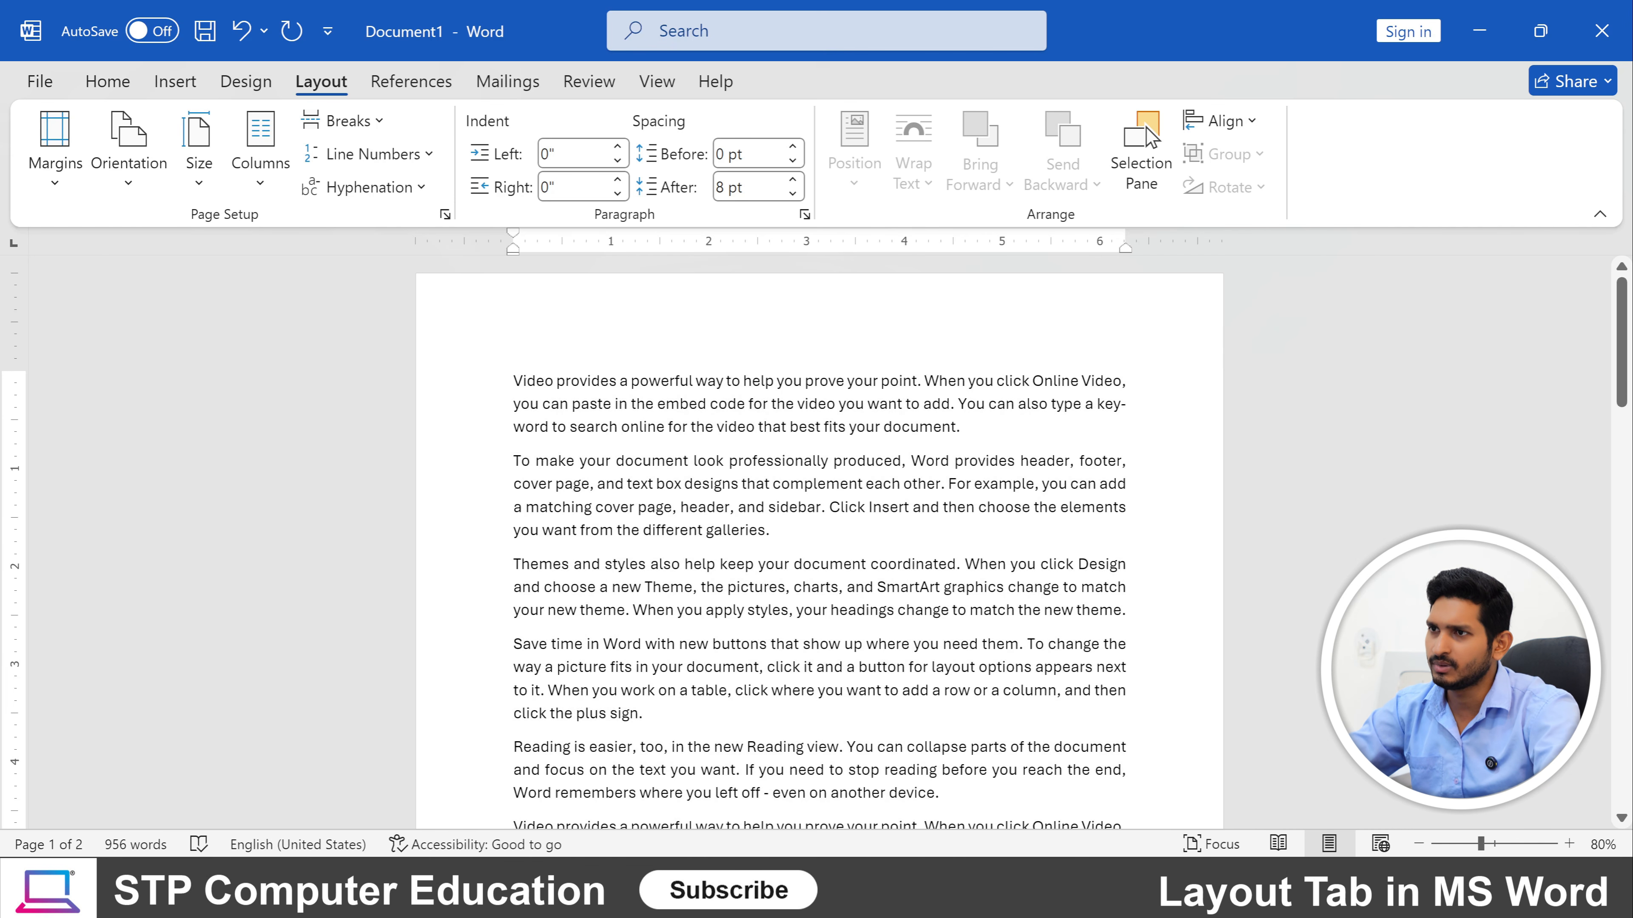
drag(1096, 404, 1127, 404)
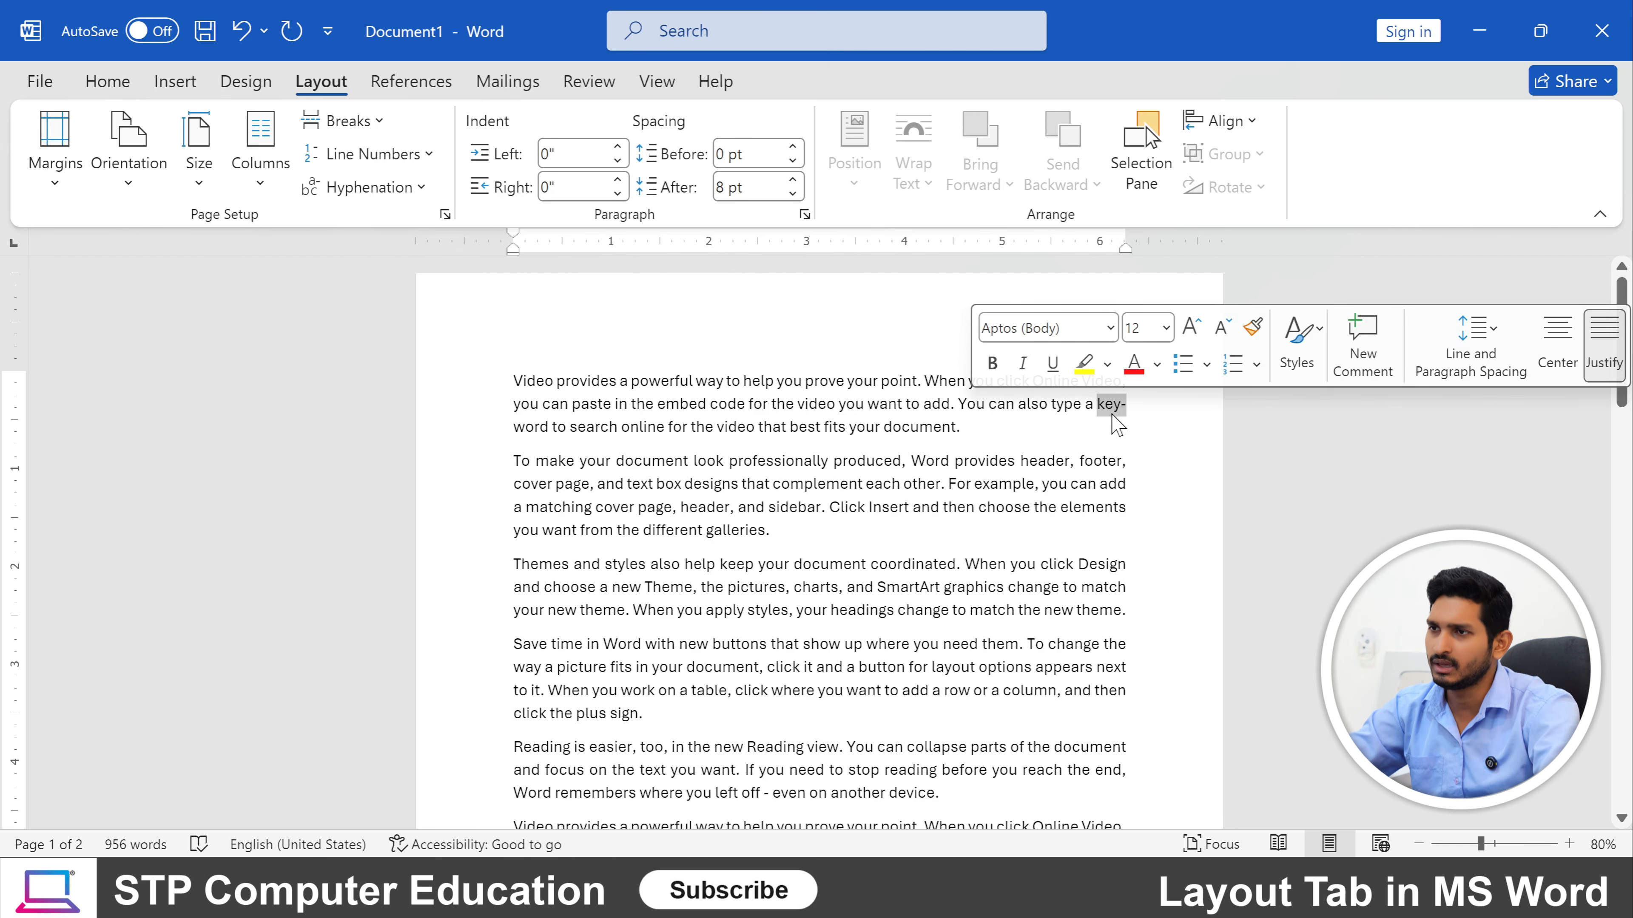
click(526, 427)
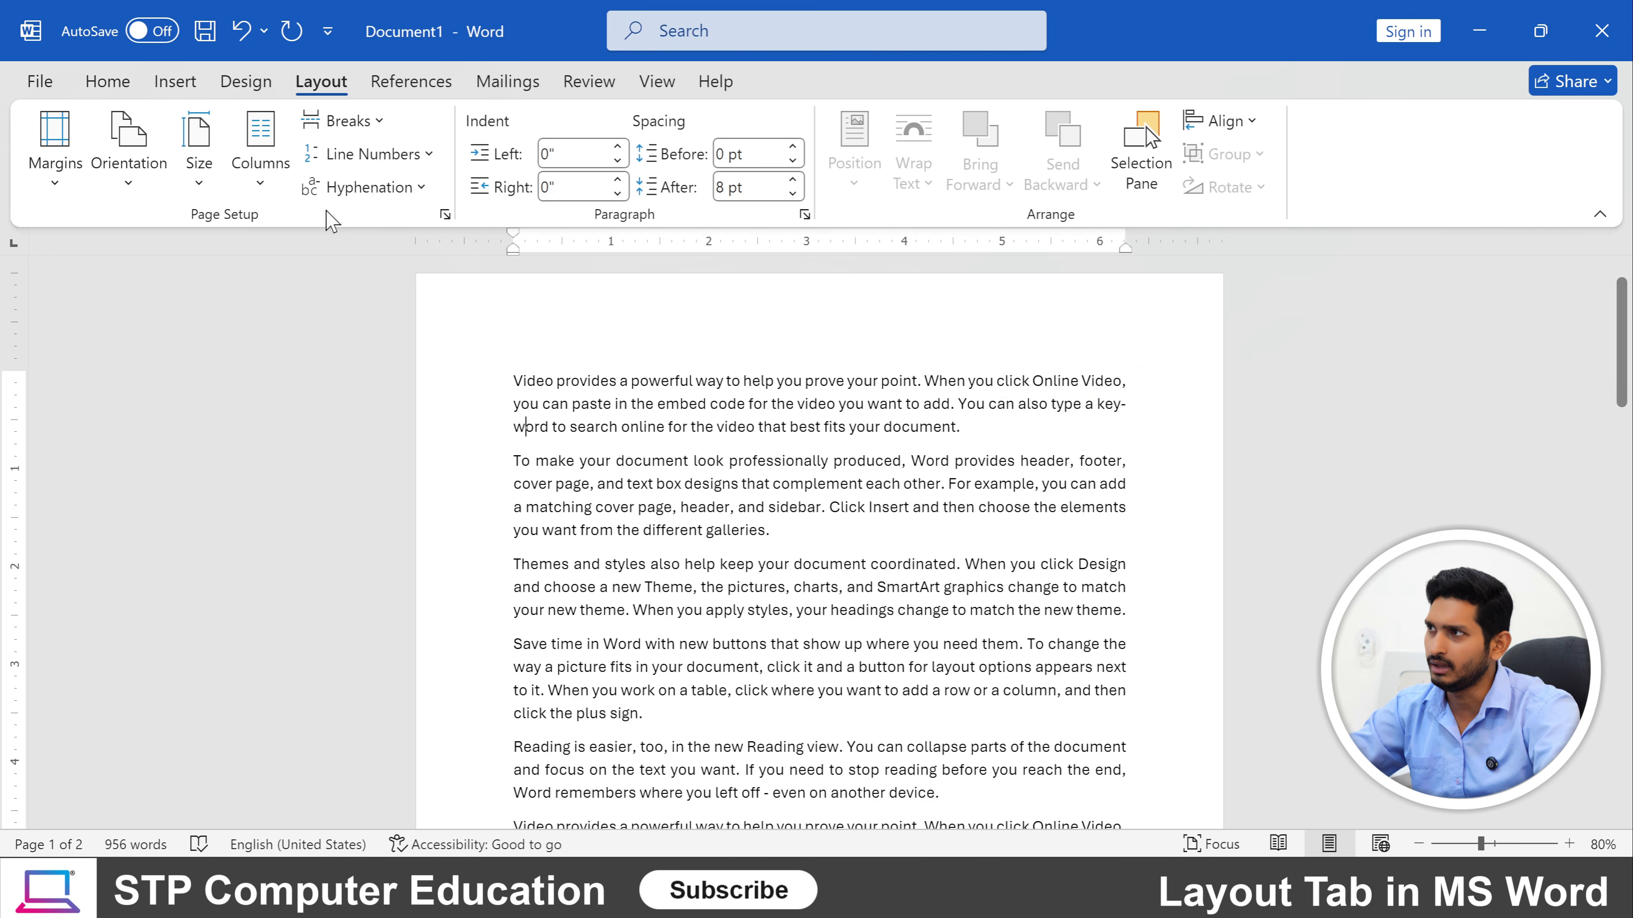
Turn off automatic hyphenation and hyphenate the document manually, accepting every suggested "key-word" break.
click(368, 187)
click(364, 223)
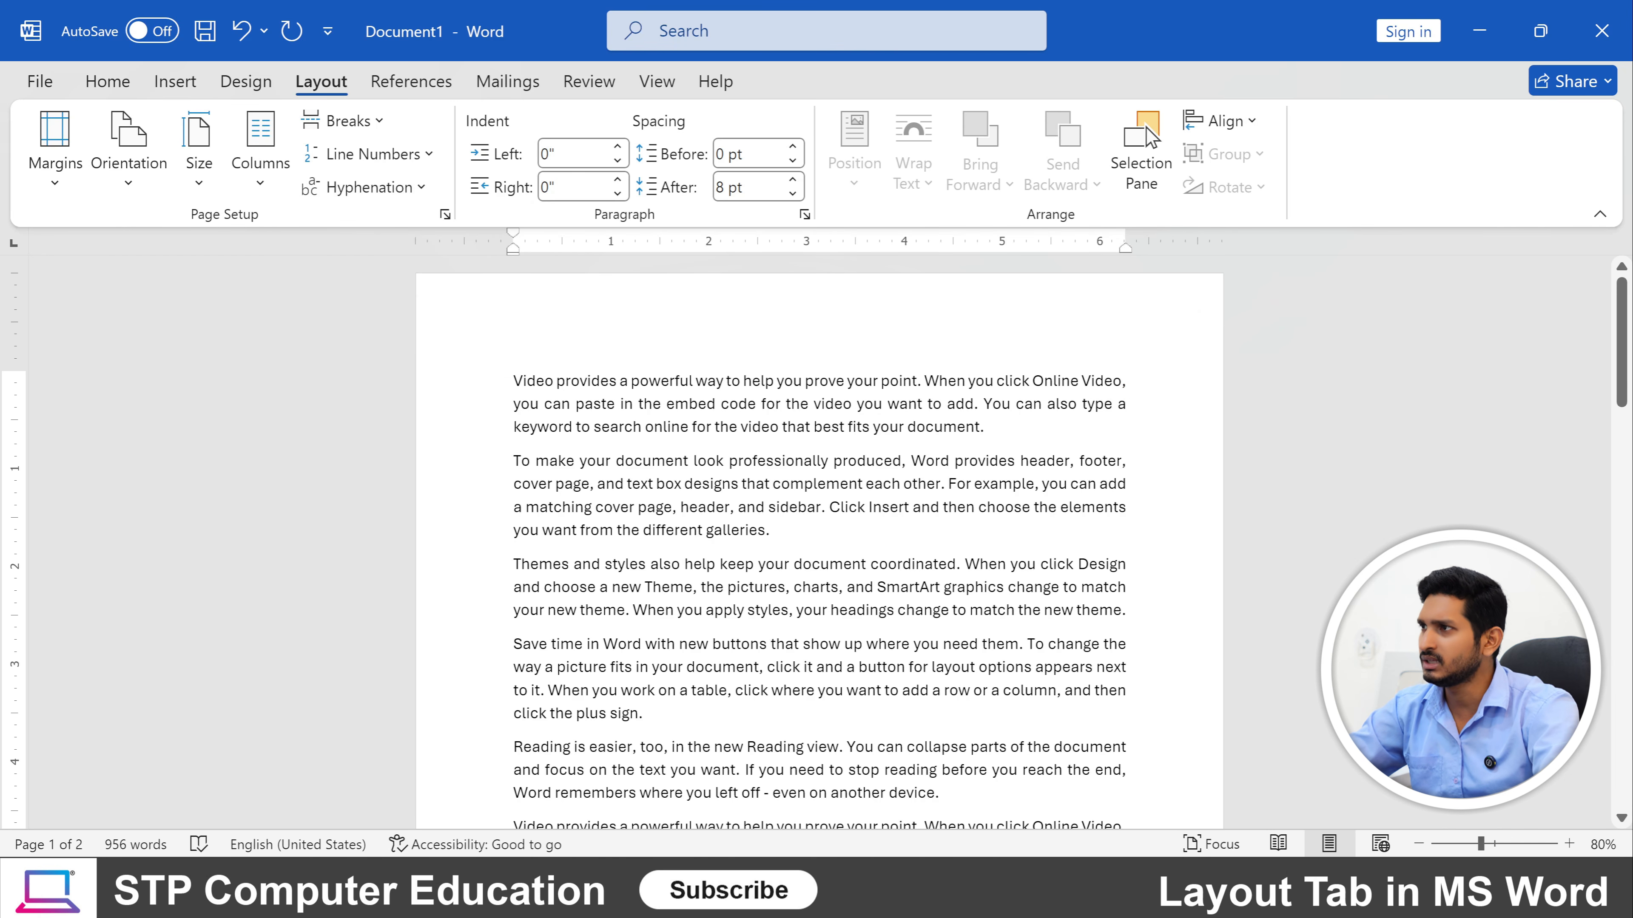
click(368, 187)
click(399, 301)
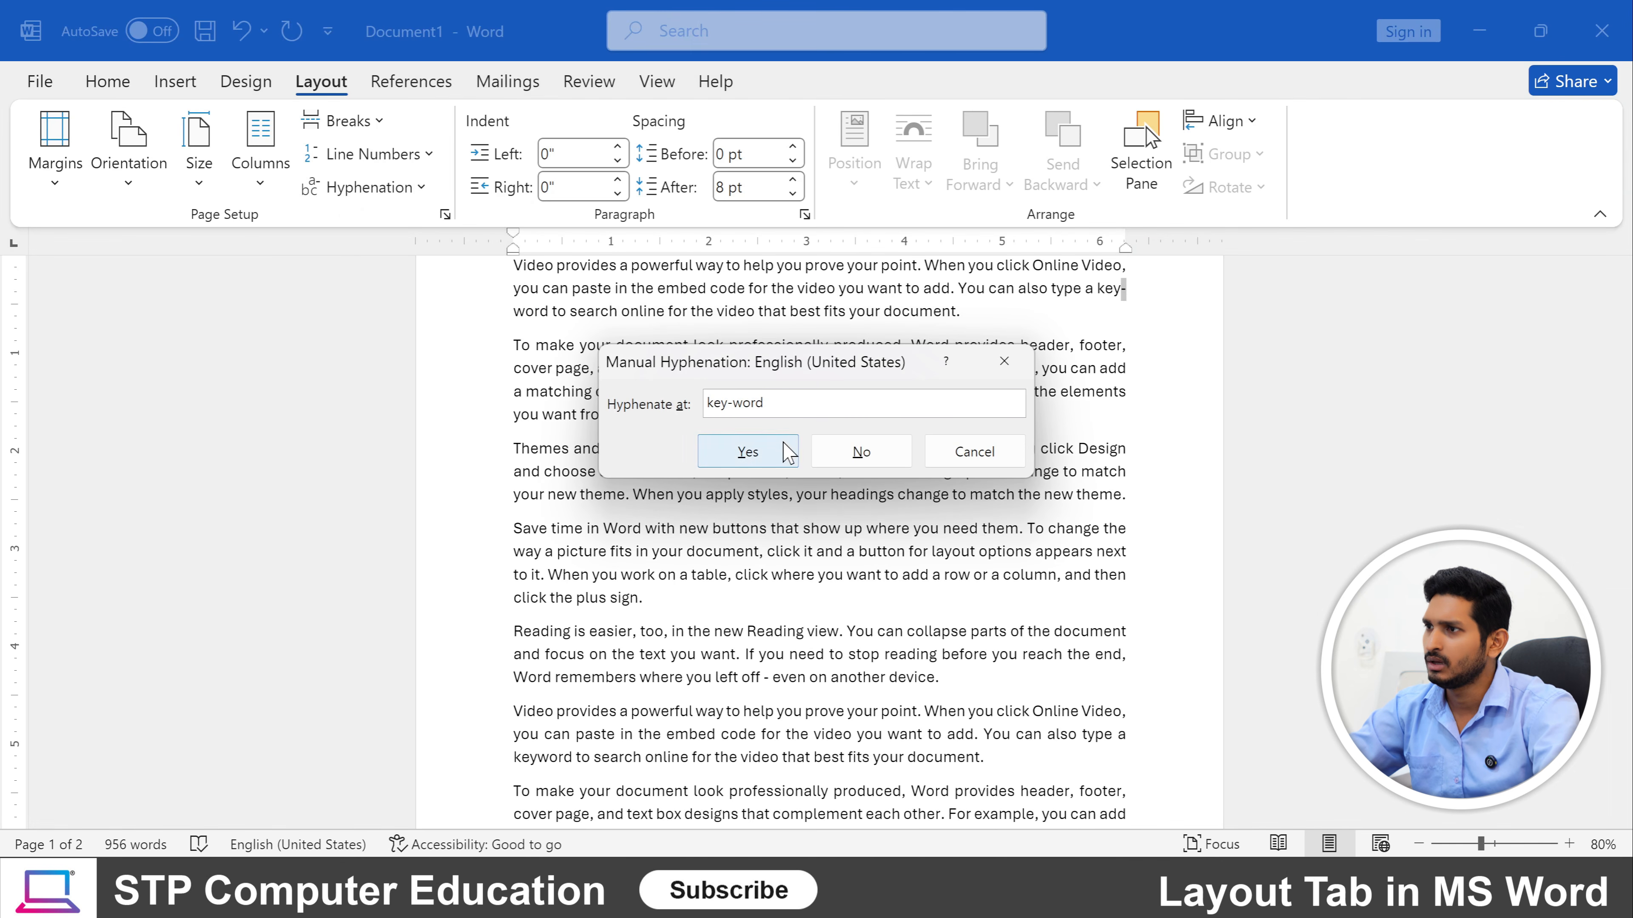
click(765, 460)
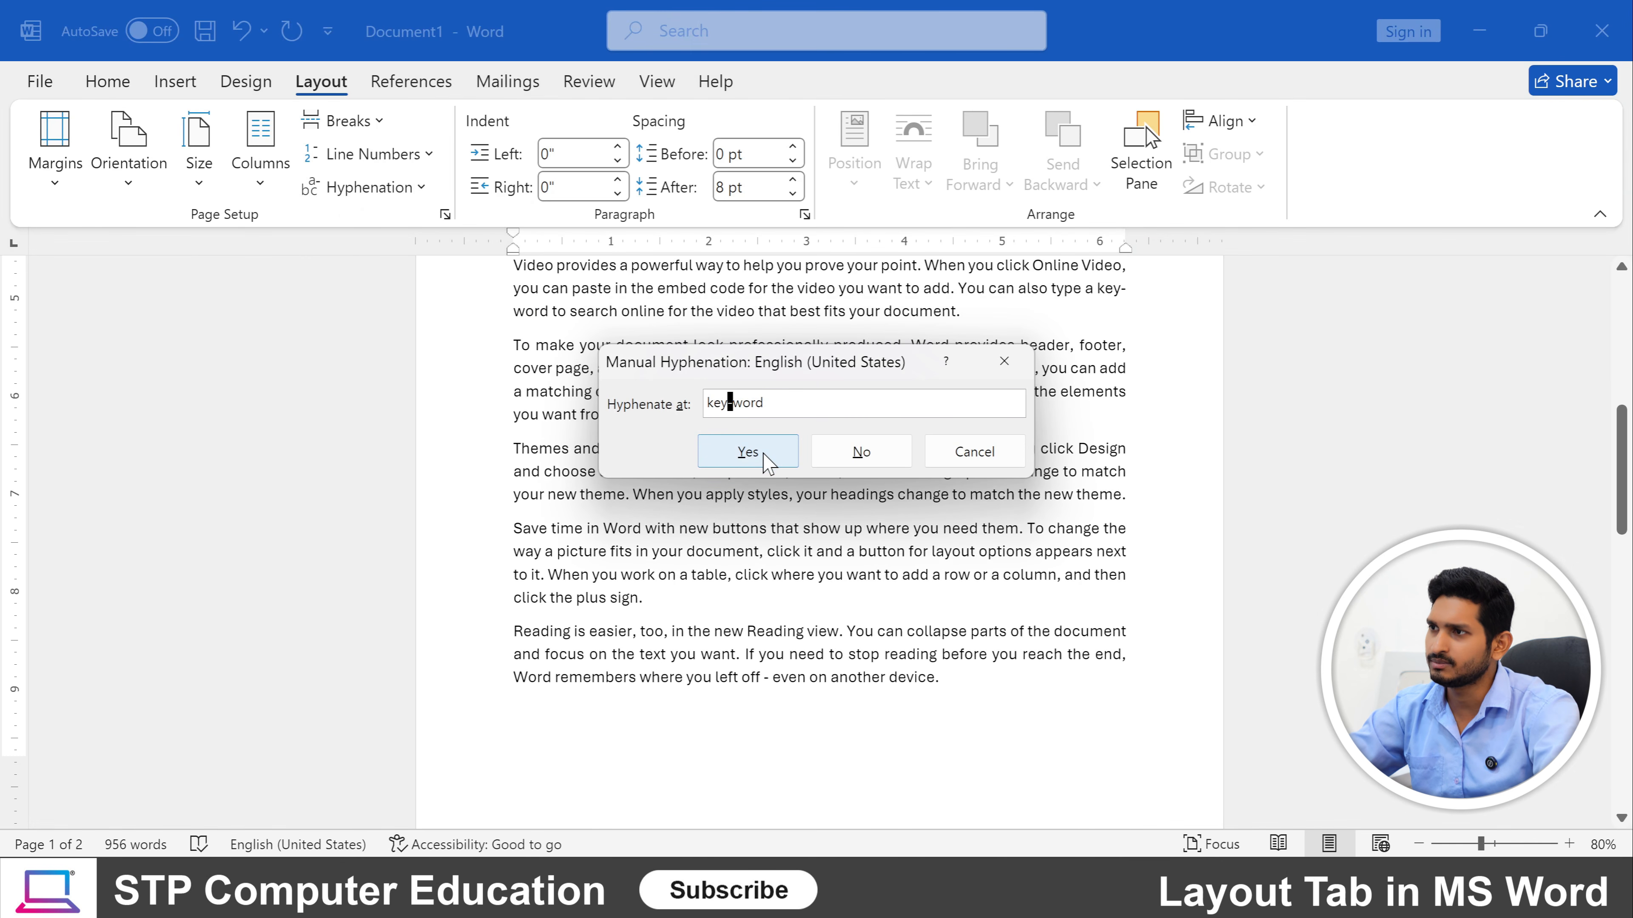
drag(858, 363, 746, 469)
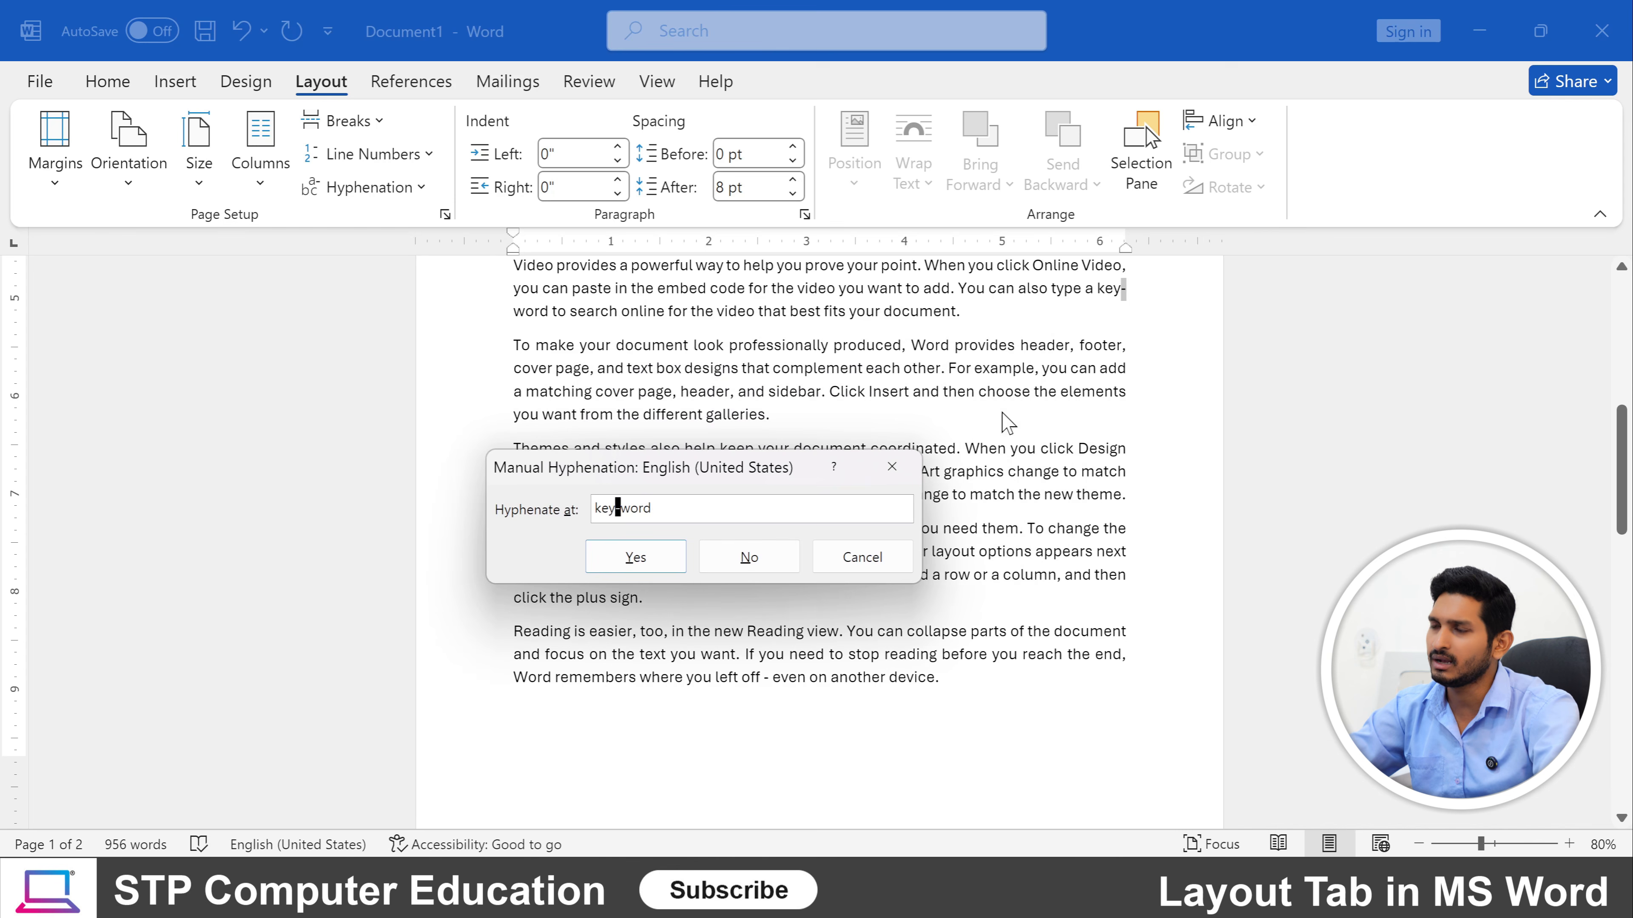
click(636, 566)
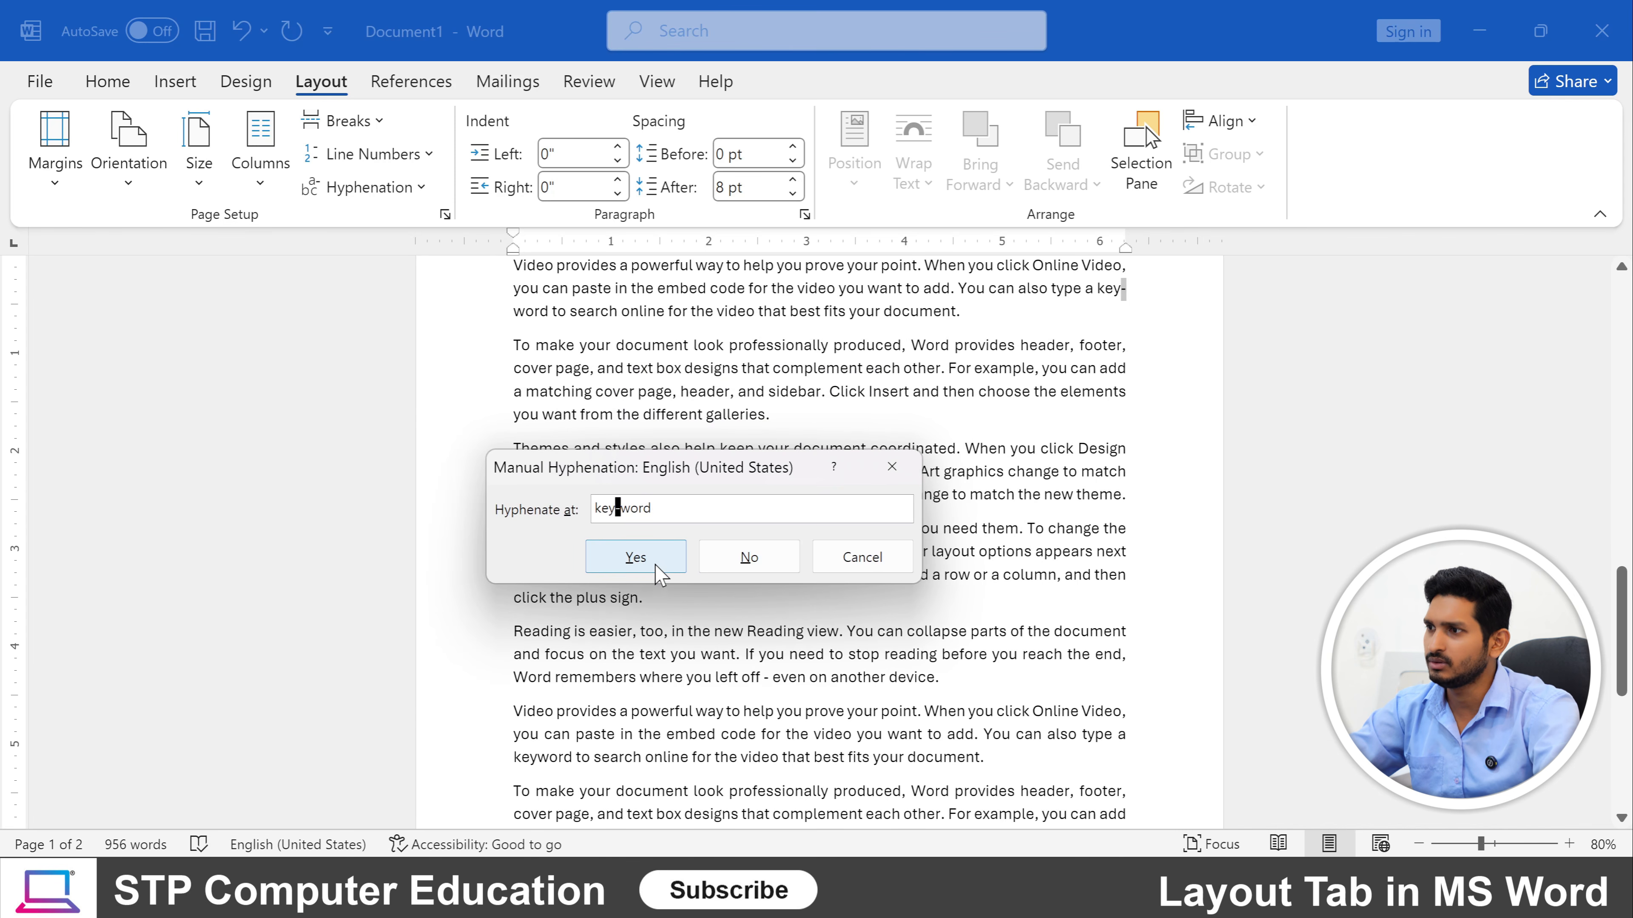
click(654, 567)
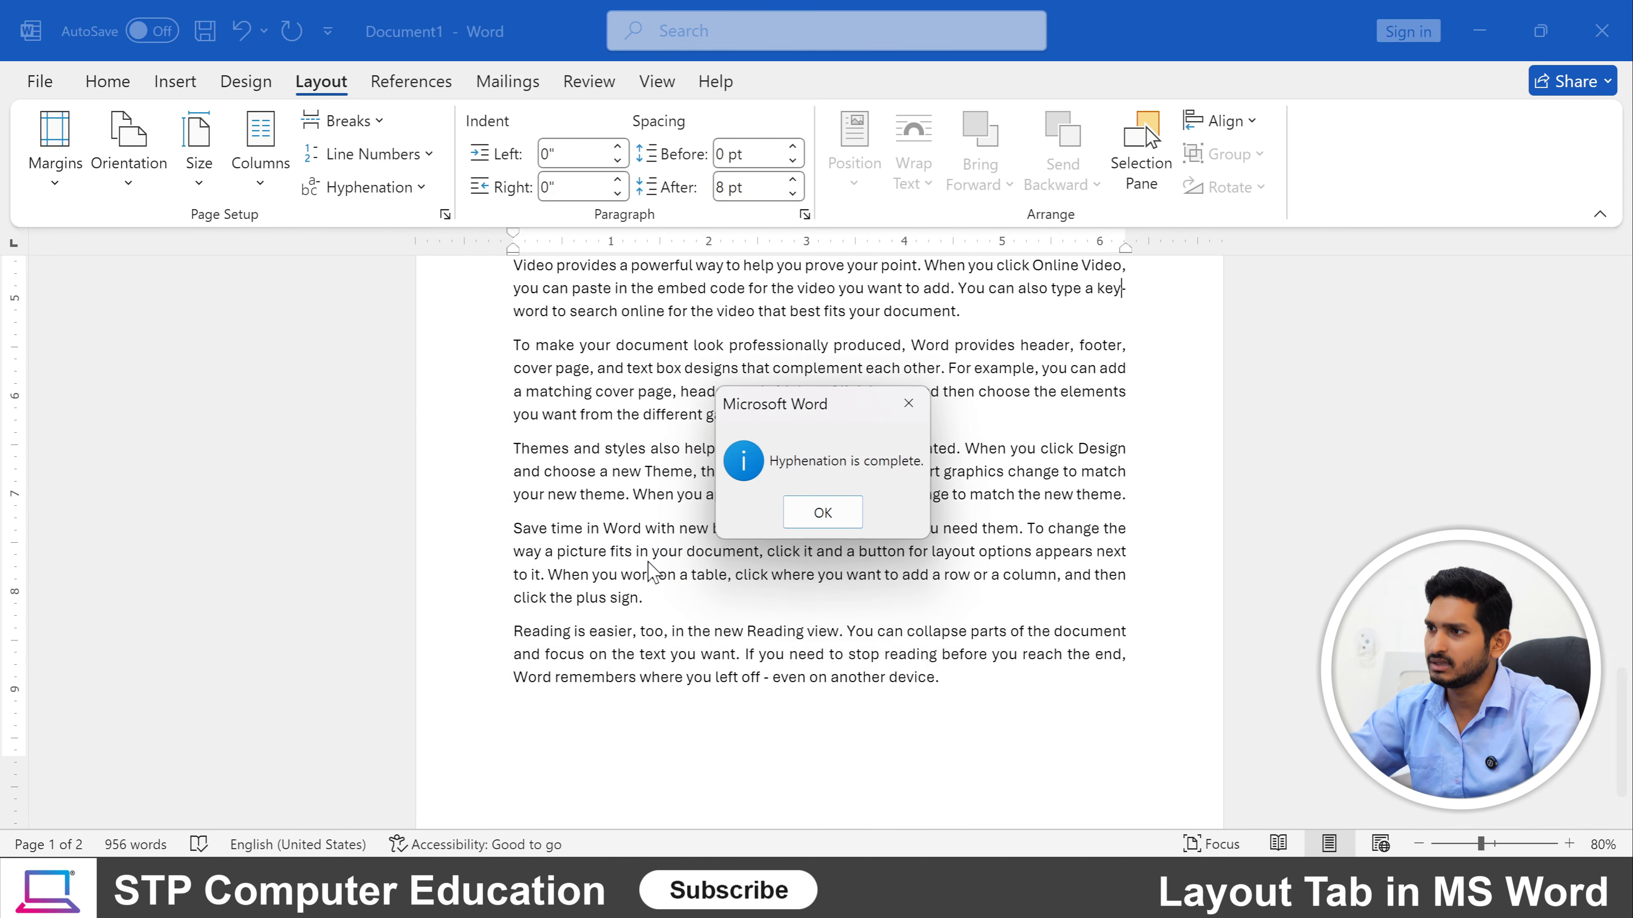
click(823, 512)
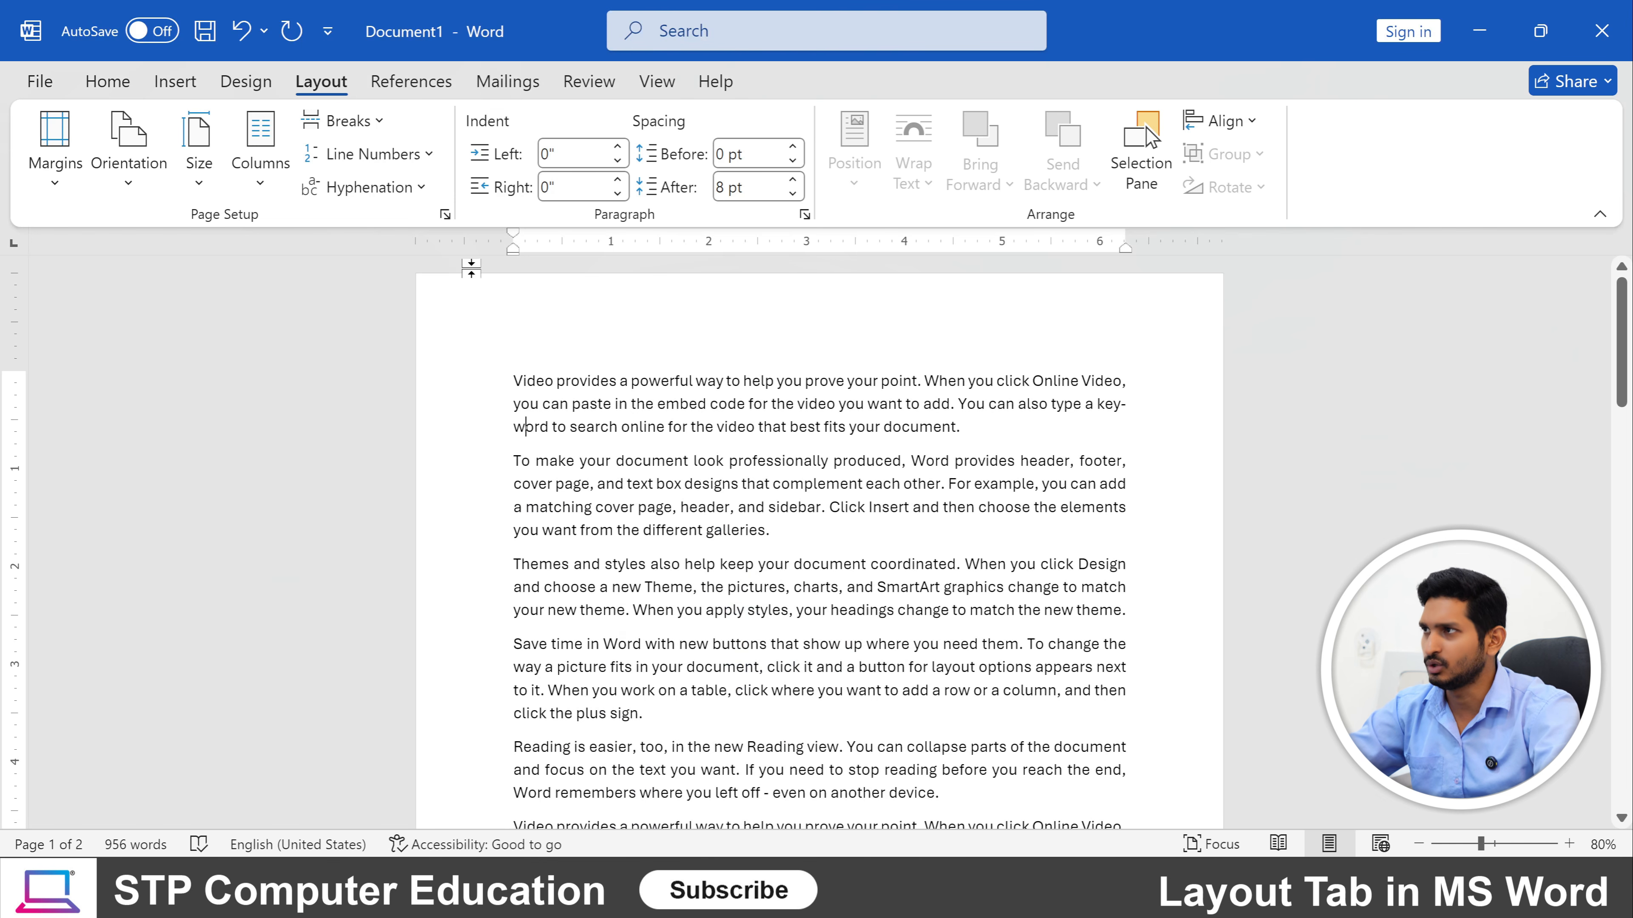
Set the document's hyphenation to automatic.
click(370, 187)
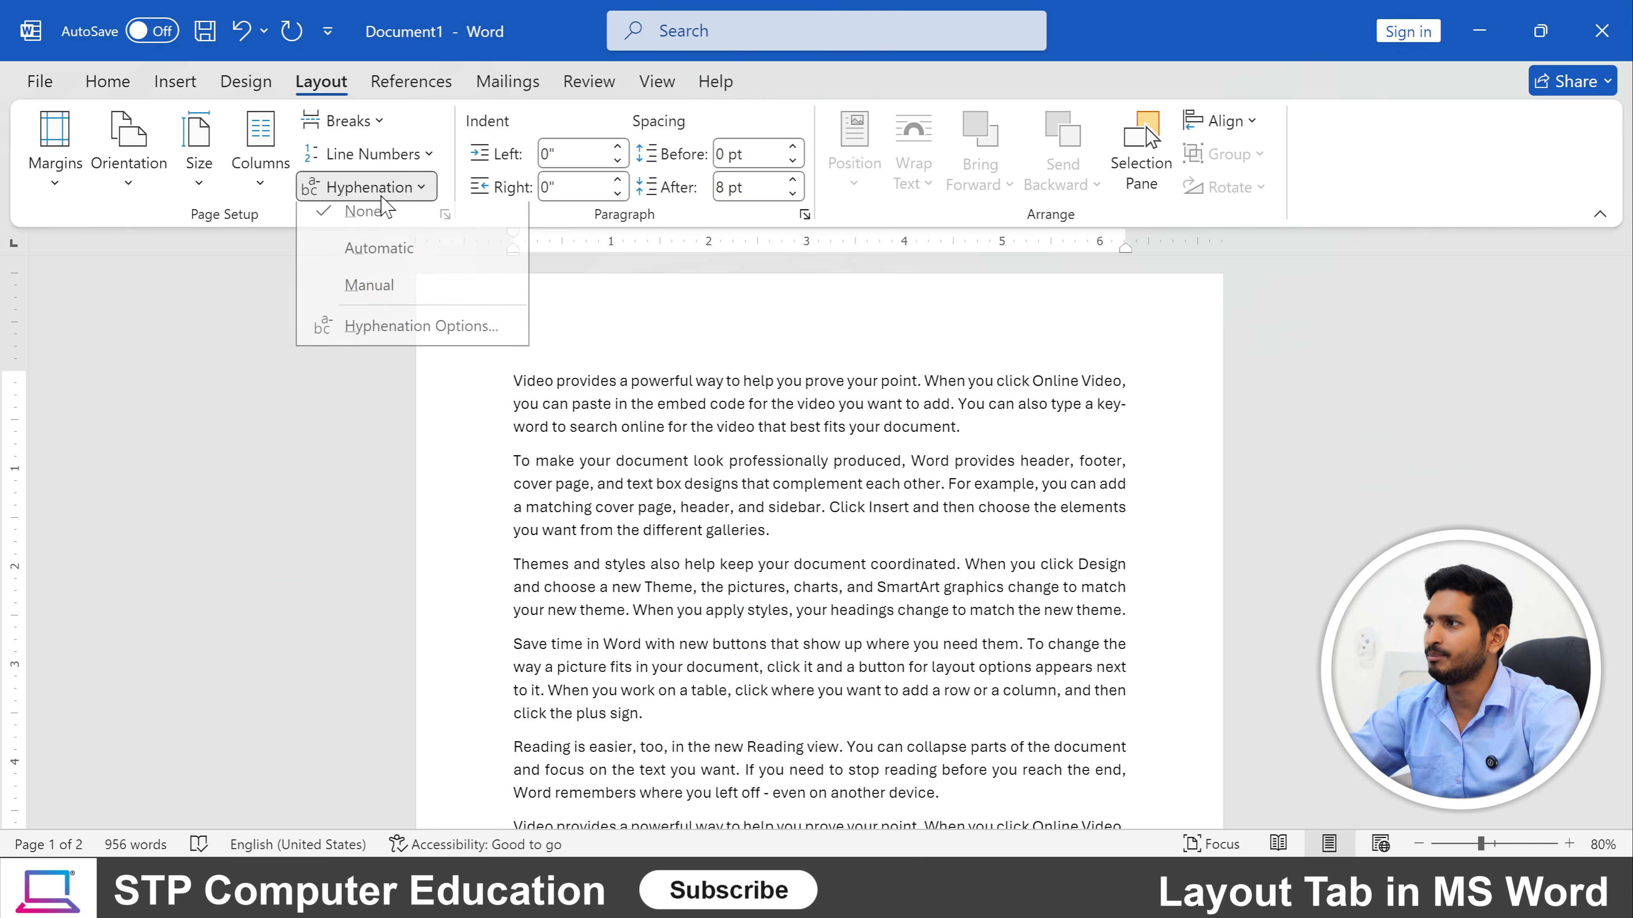
click(406, 264)
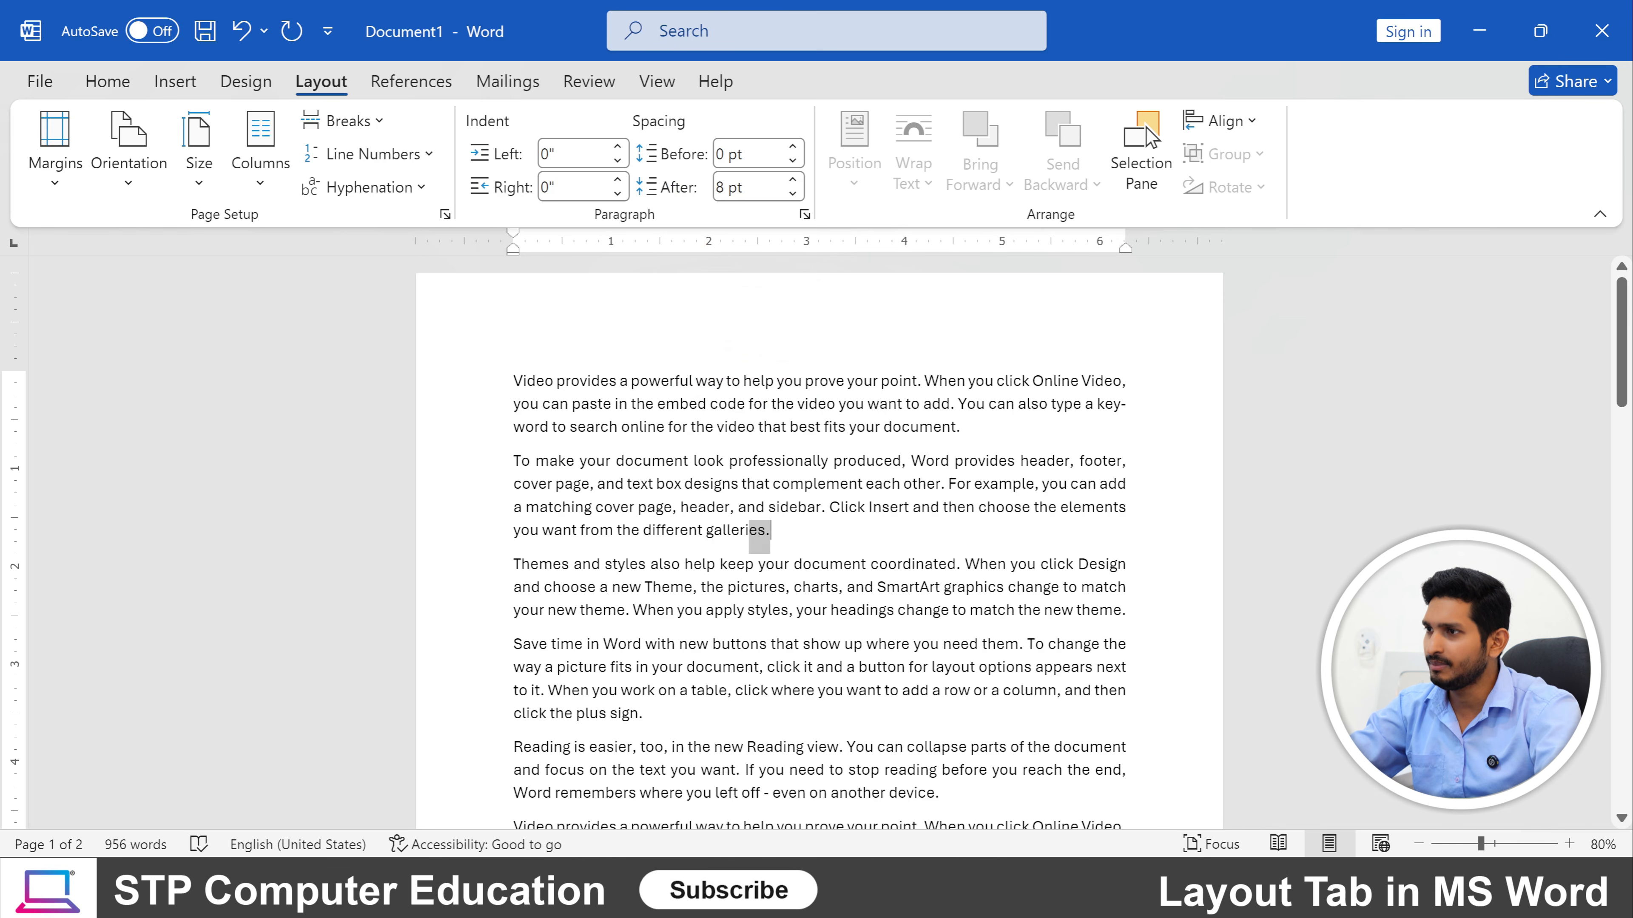
Raise the spacing before the second paragraph to 30 pt, and reduce it to 18 pt.
drag(771, 531, 514, 461)
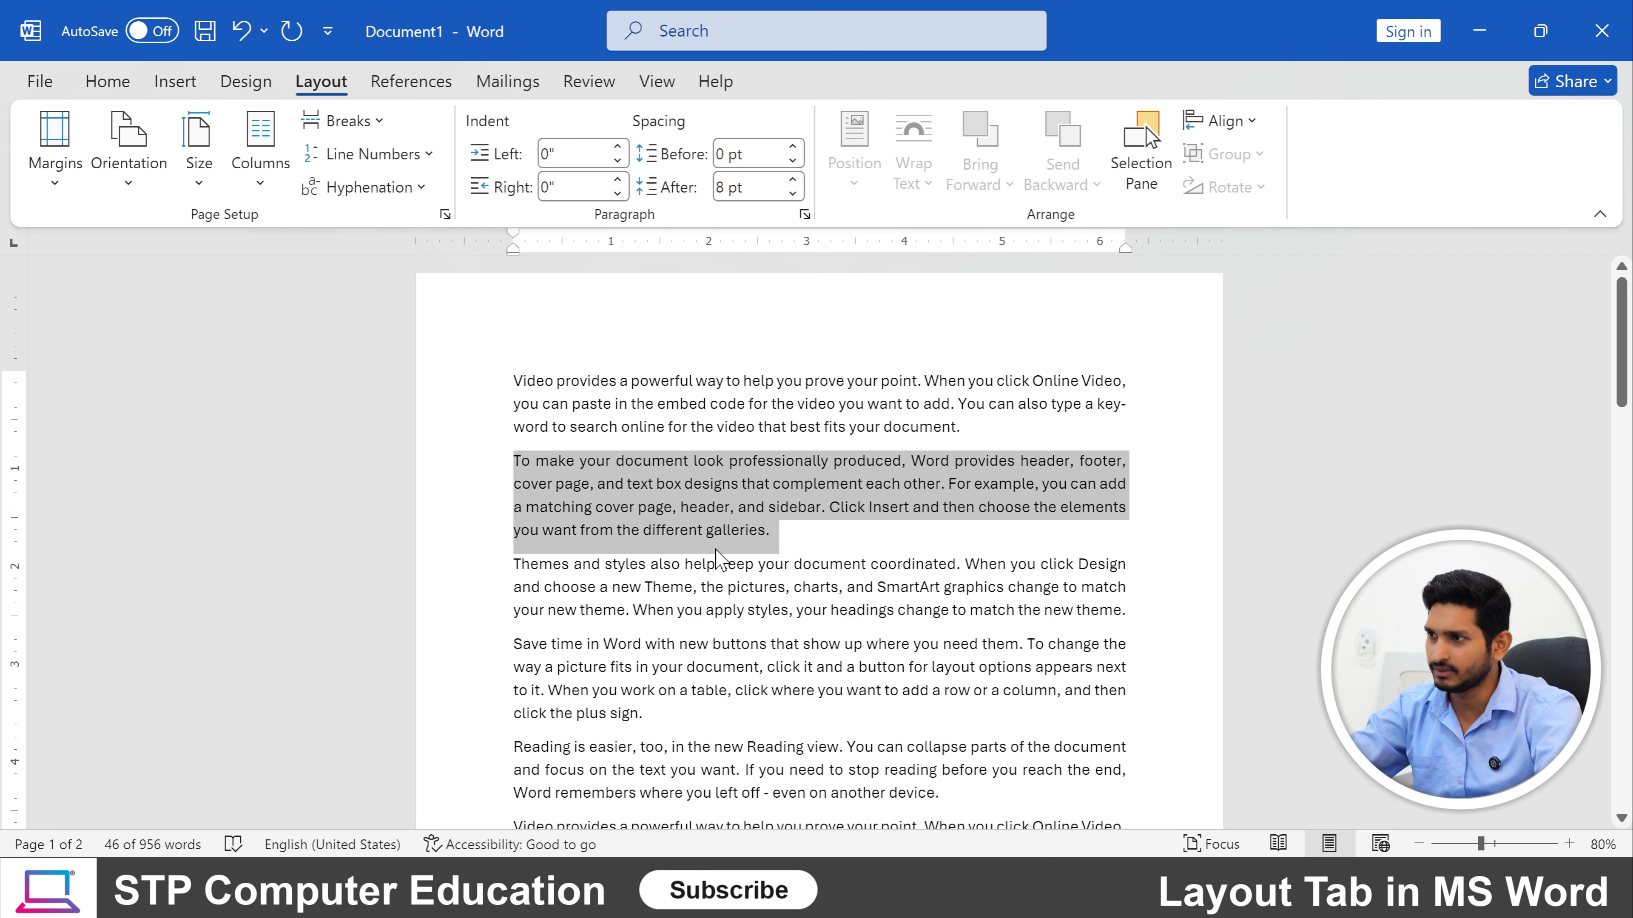
drag(961, 427, 514, 381)
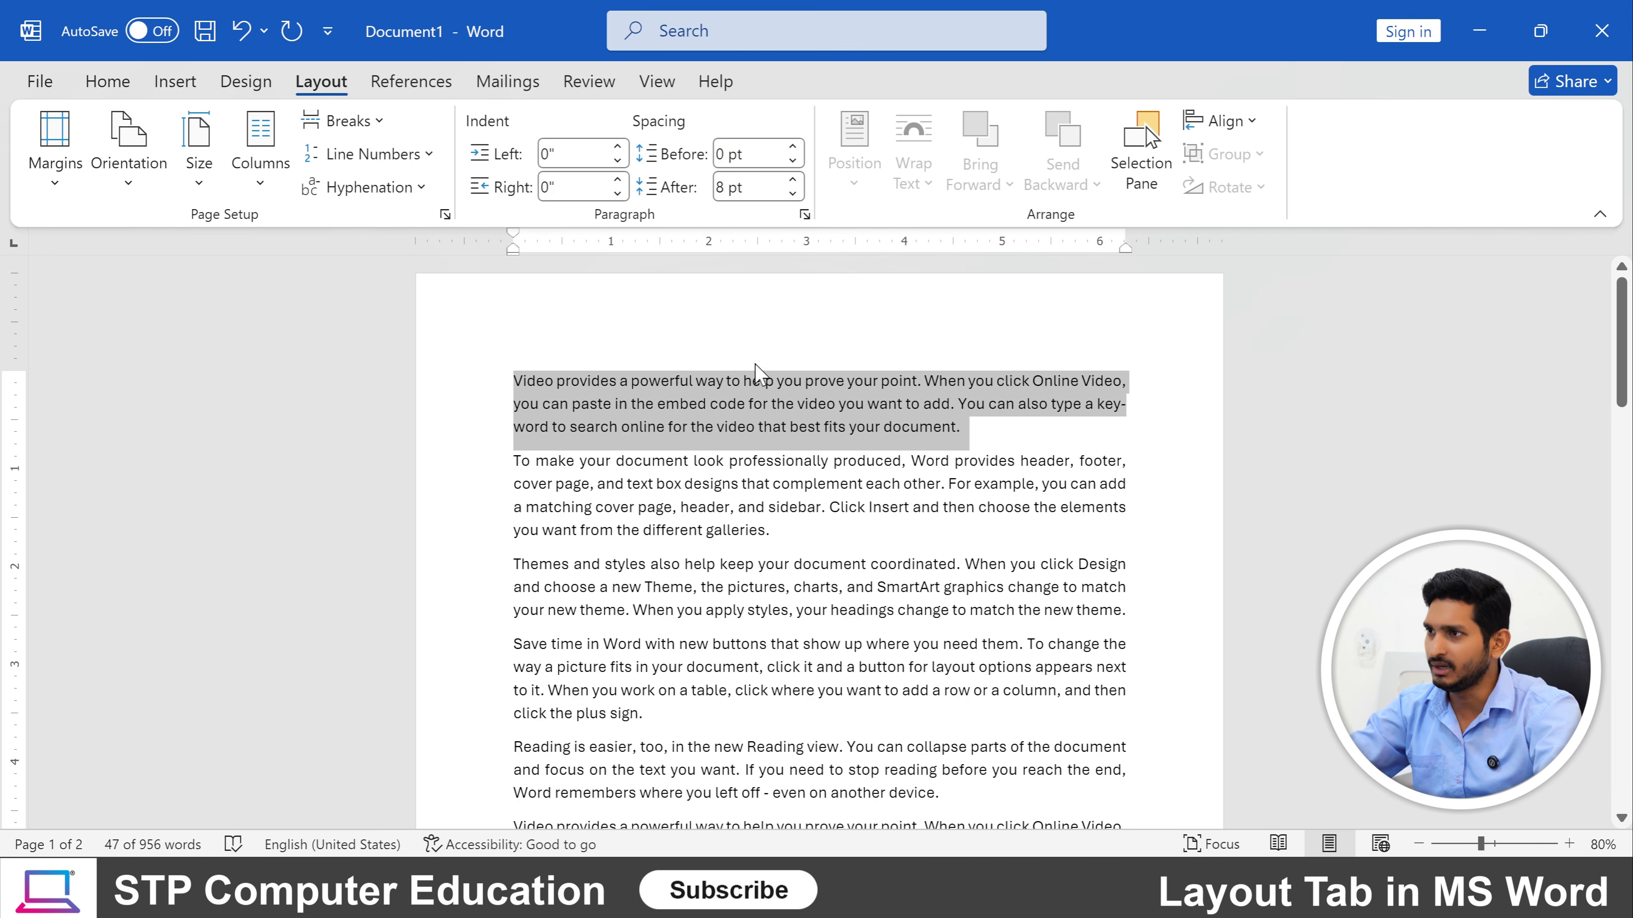
drag(775, 531, 513, 461)
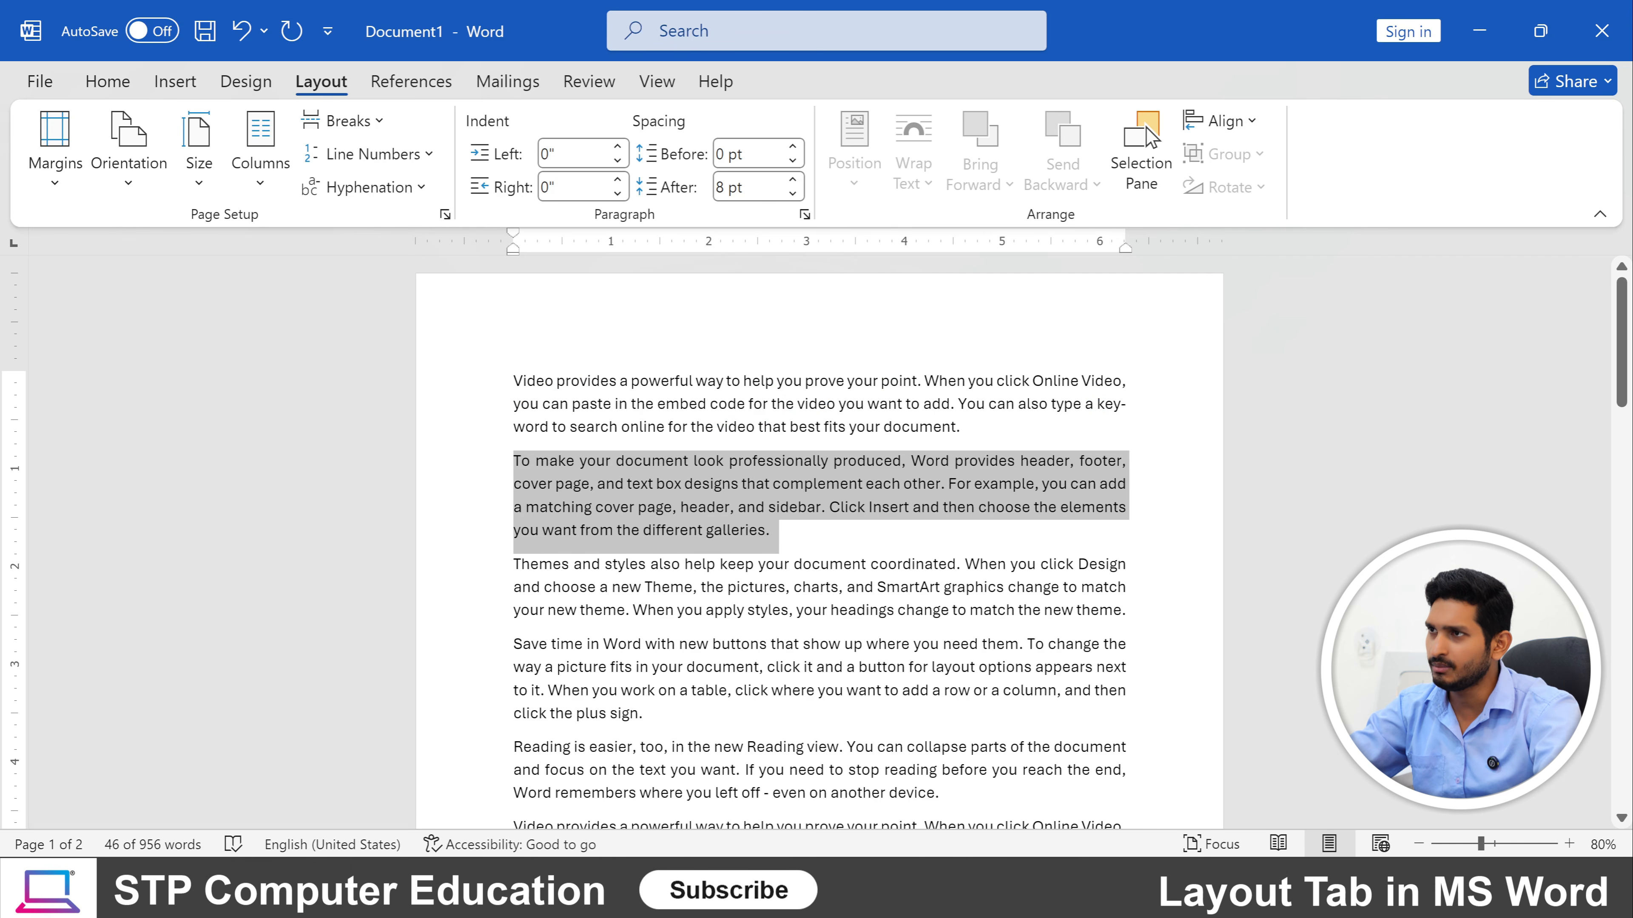
click(794, 147)
click(793, 147)
click(794, 147)
click(794, 147)
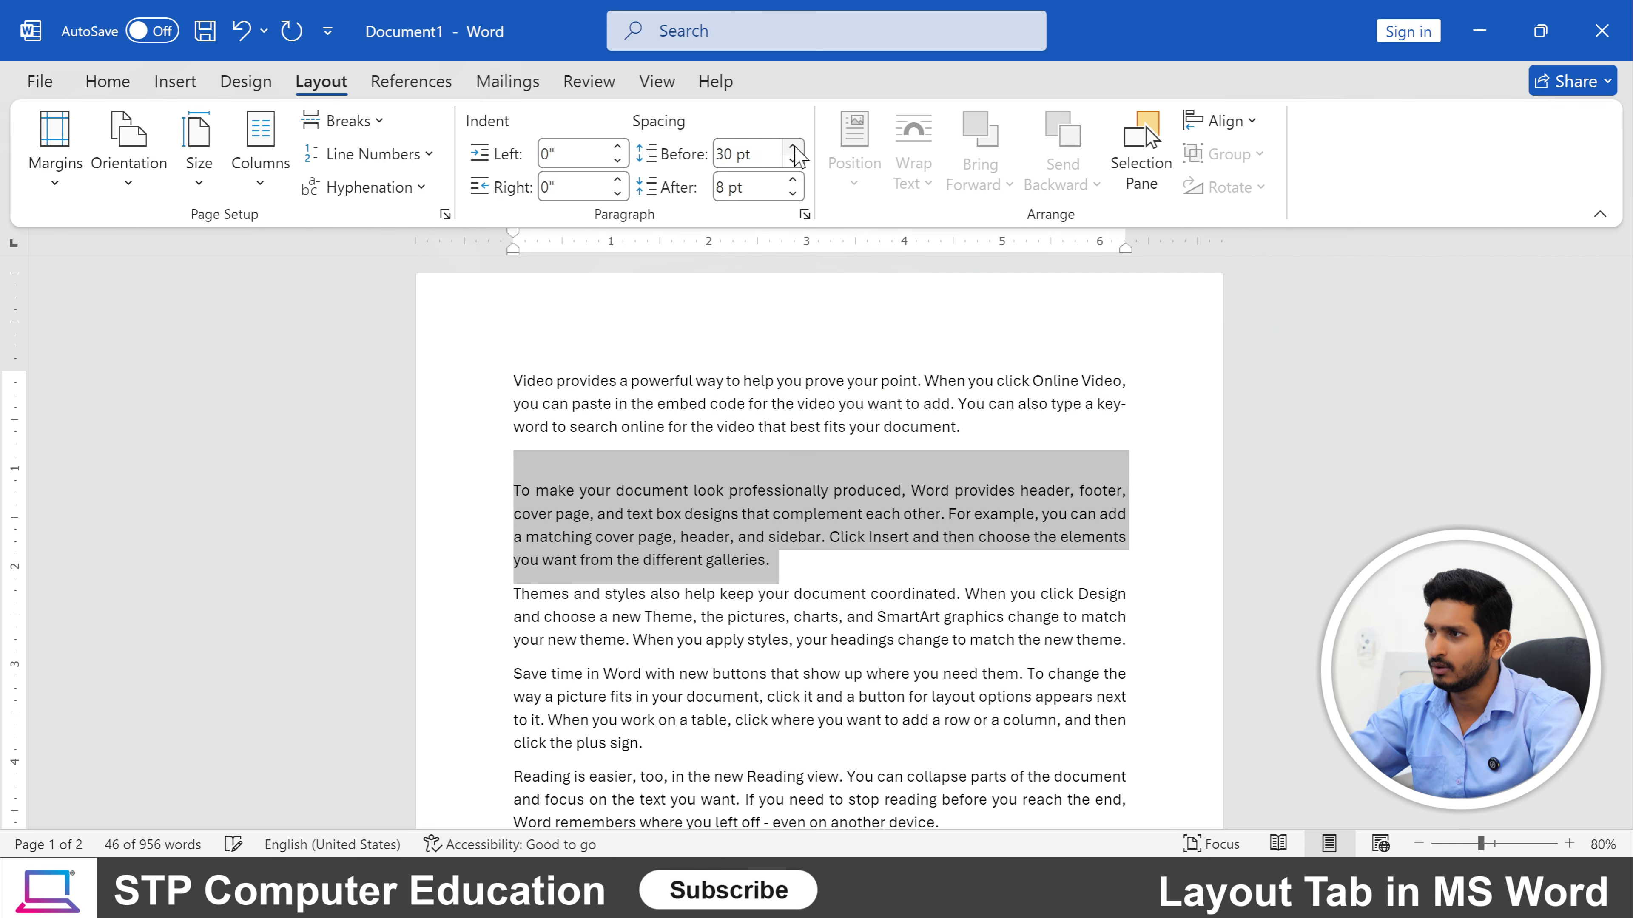
click(793, 161)
click(793, 161)
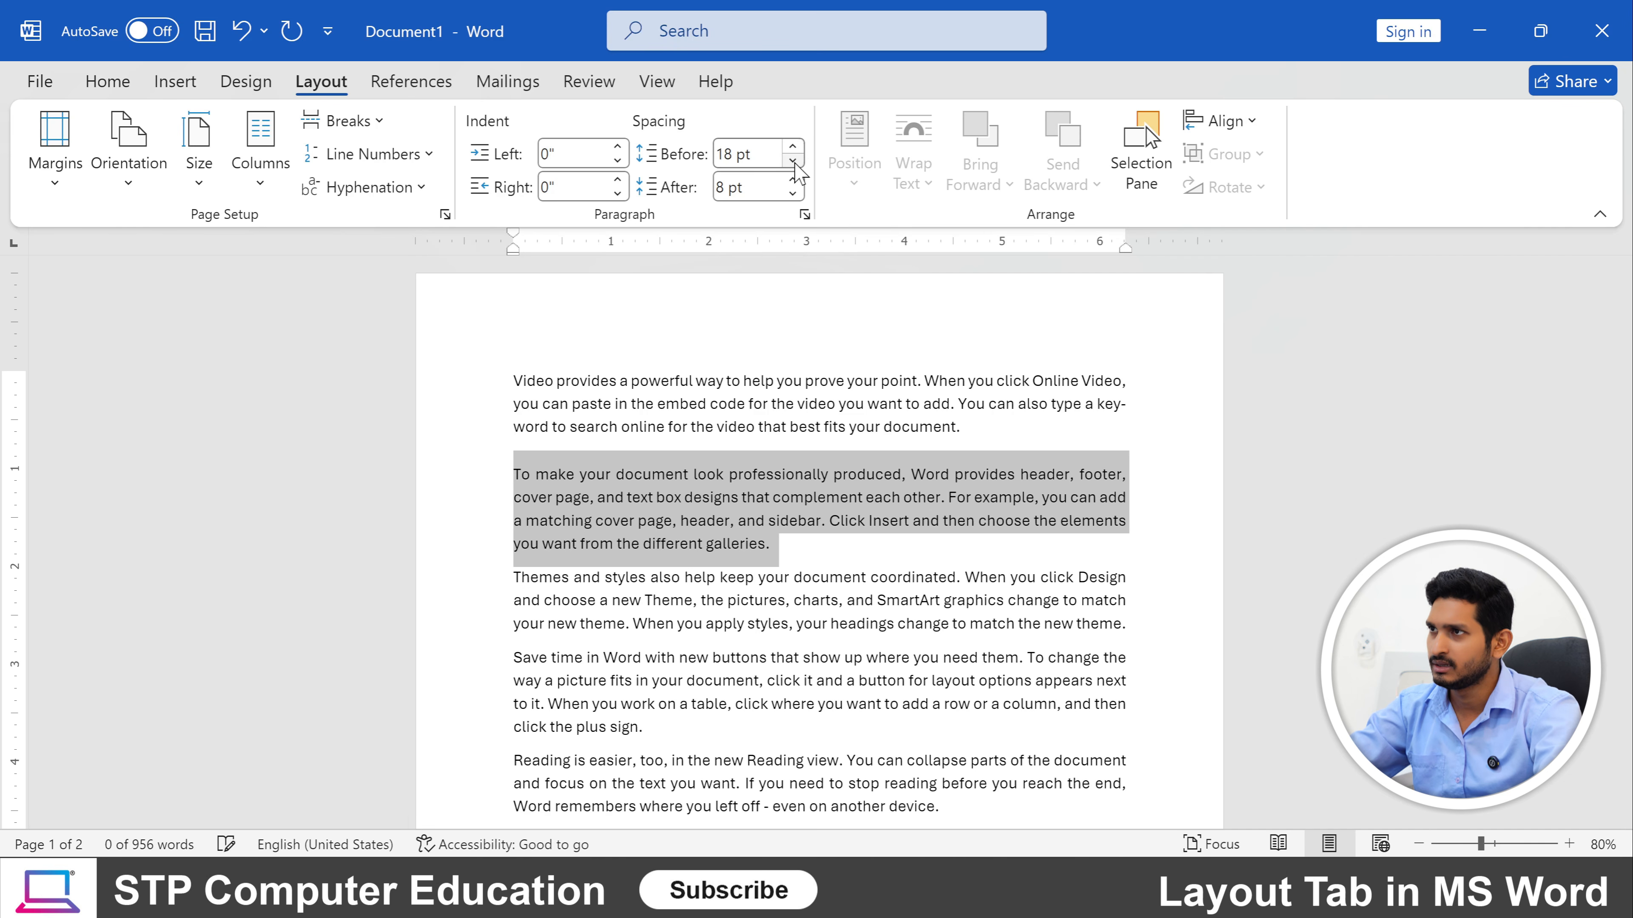
Reduce the spacing before the second paragraph to 0 pt.
click(792, 161)
click(793, 161)
click(793, 161)
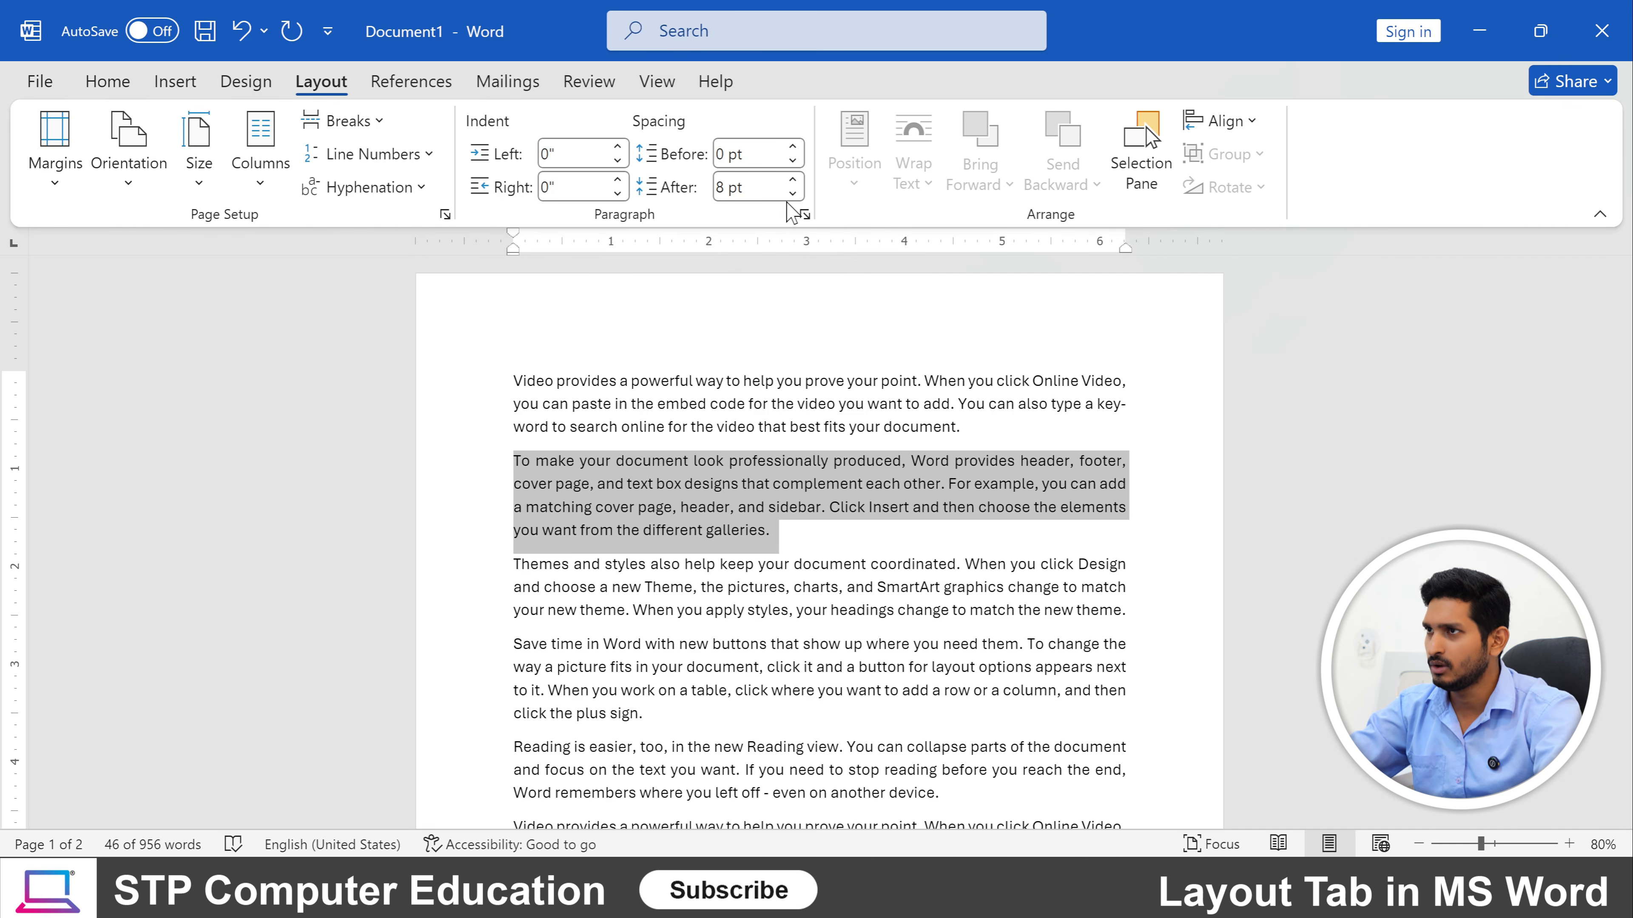
Try 18 pt and 6 pt of spacing after the second paragraph, and restore it to 8 pt.
click(794, 182)
click(793, 182)
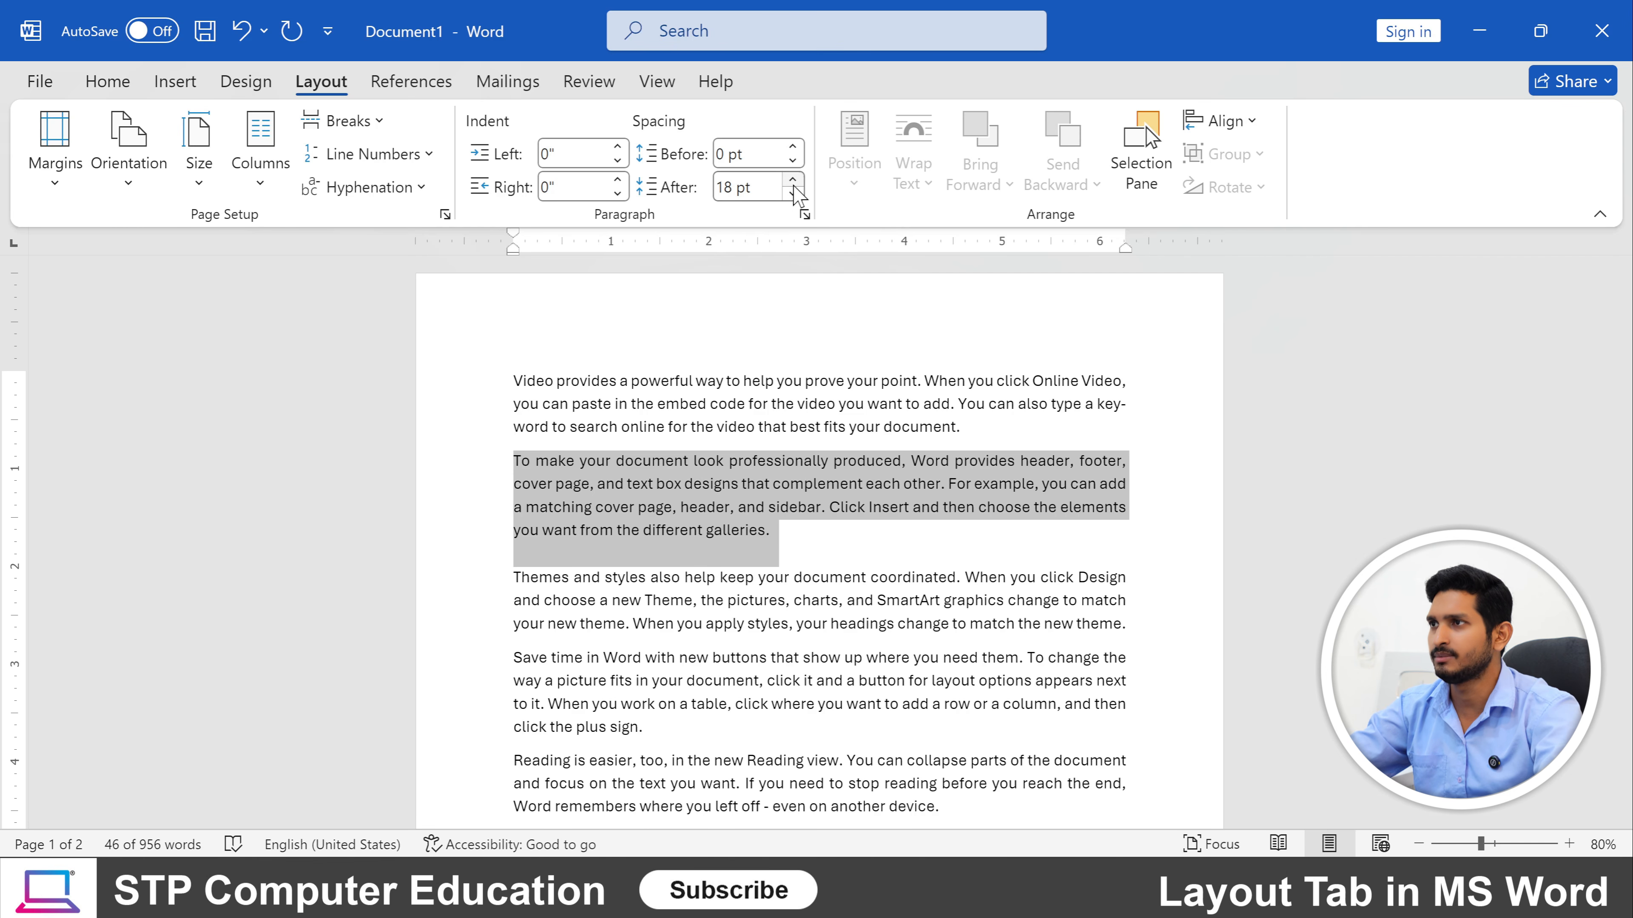
click(793, 194)
click(793, 193)
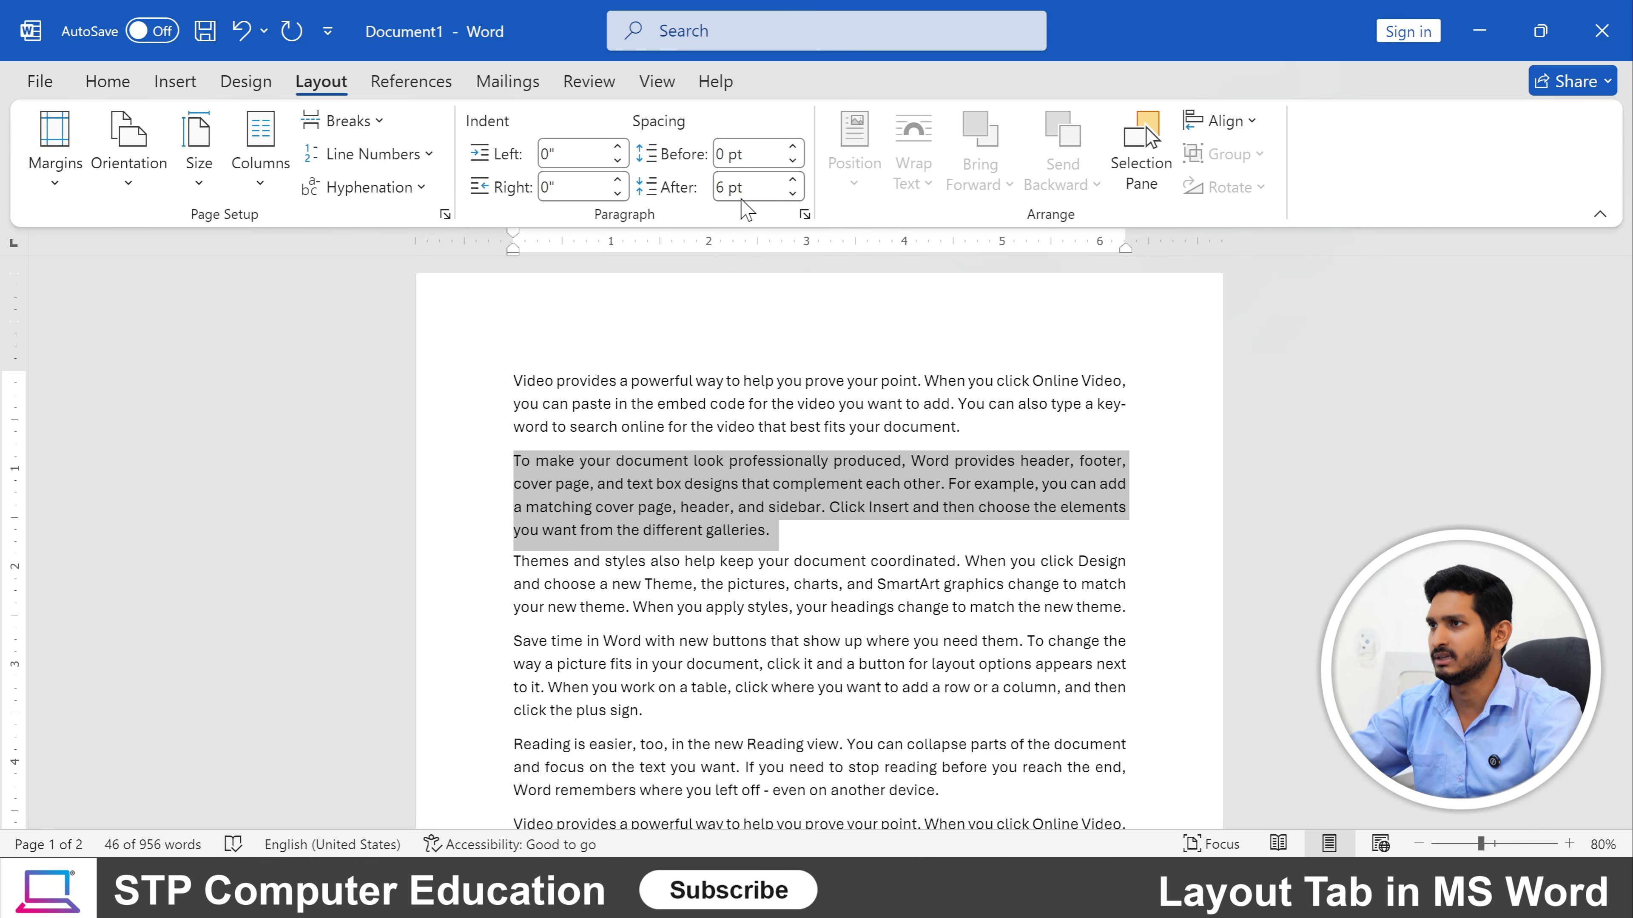
click(716, 192)
key(Delete)
text(8)
key(Return)
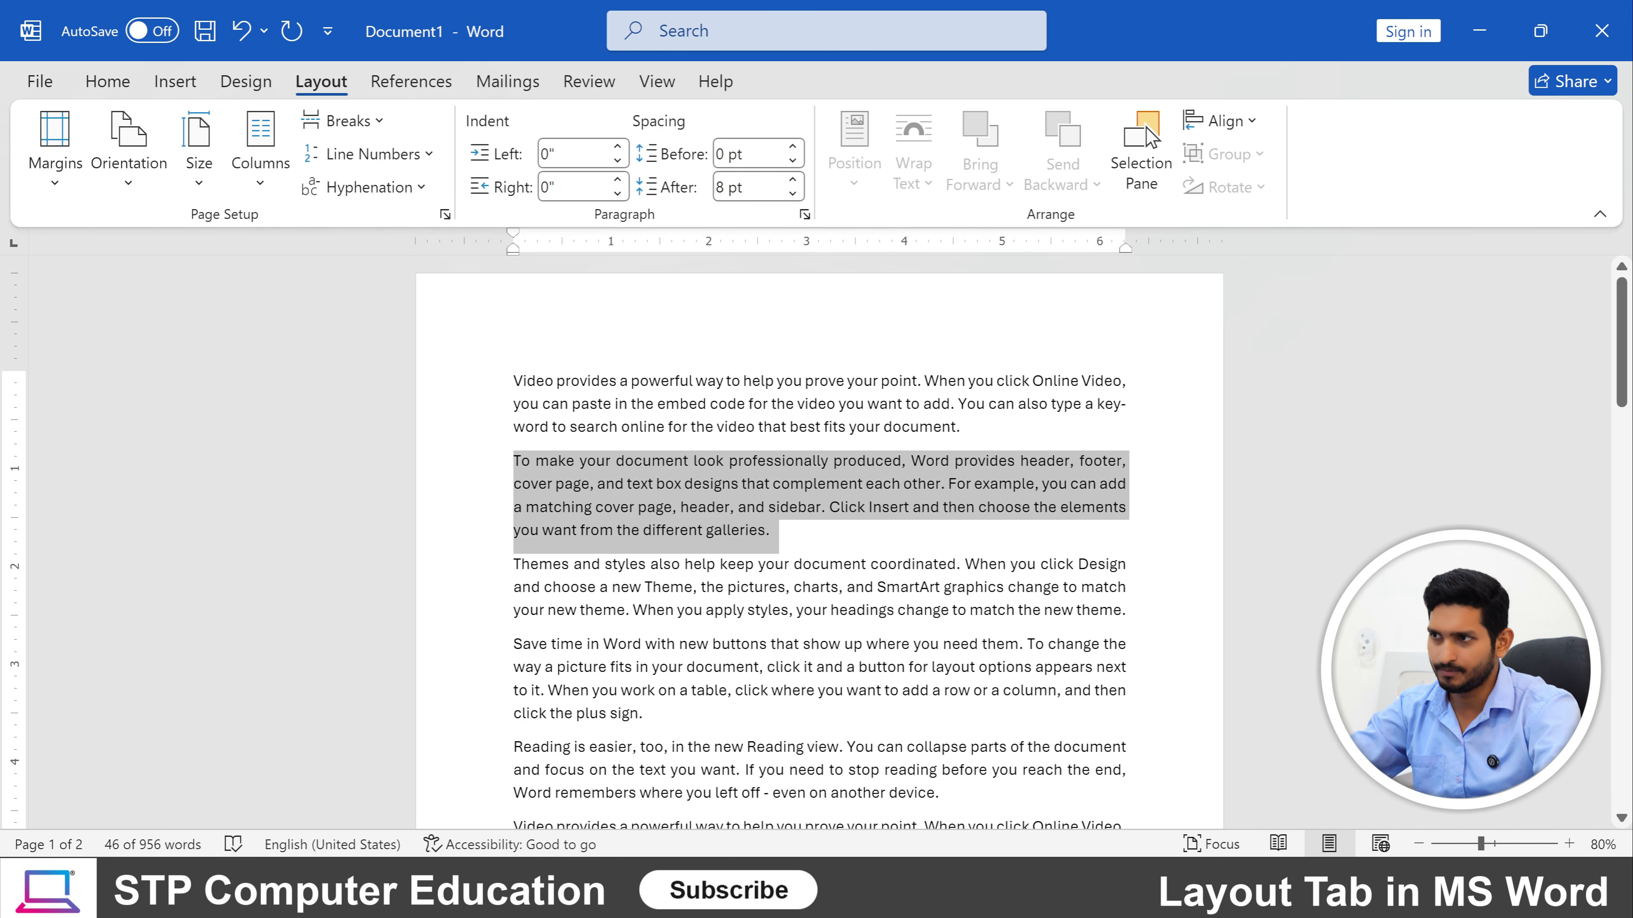
Increase the first paragraph's left indent to 0.5".
click(802, 548)
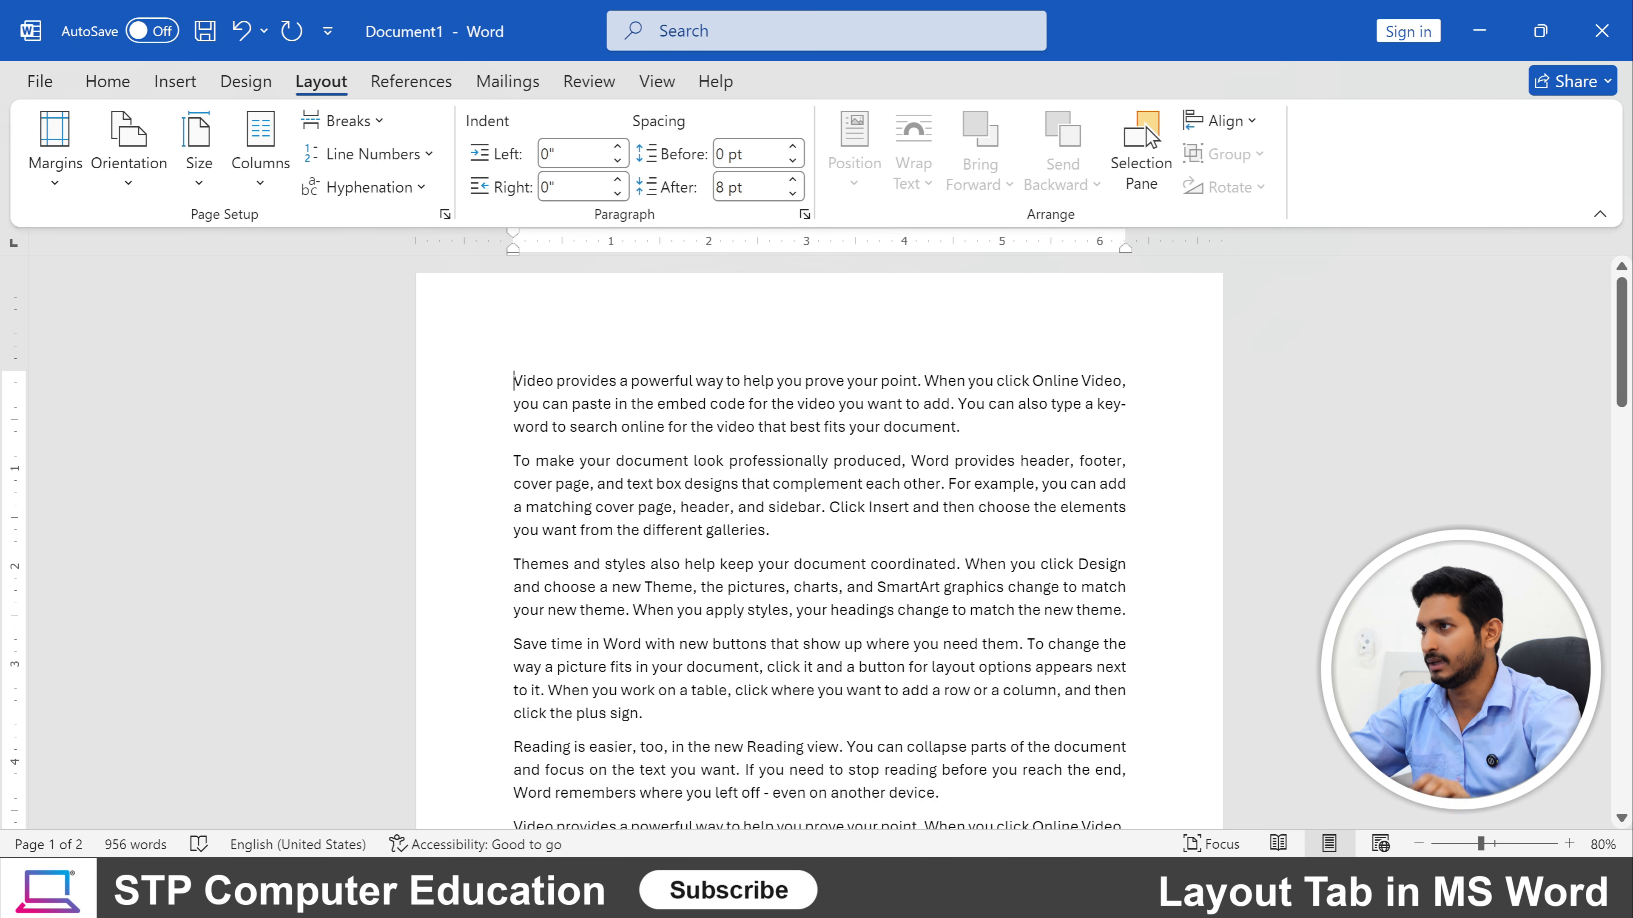
click(619, 148)
click(618, 148)
click(619, 148)
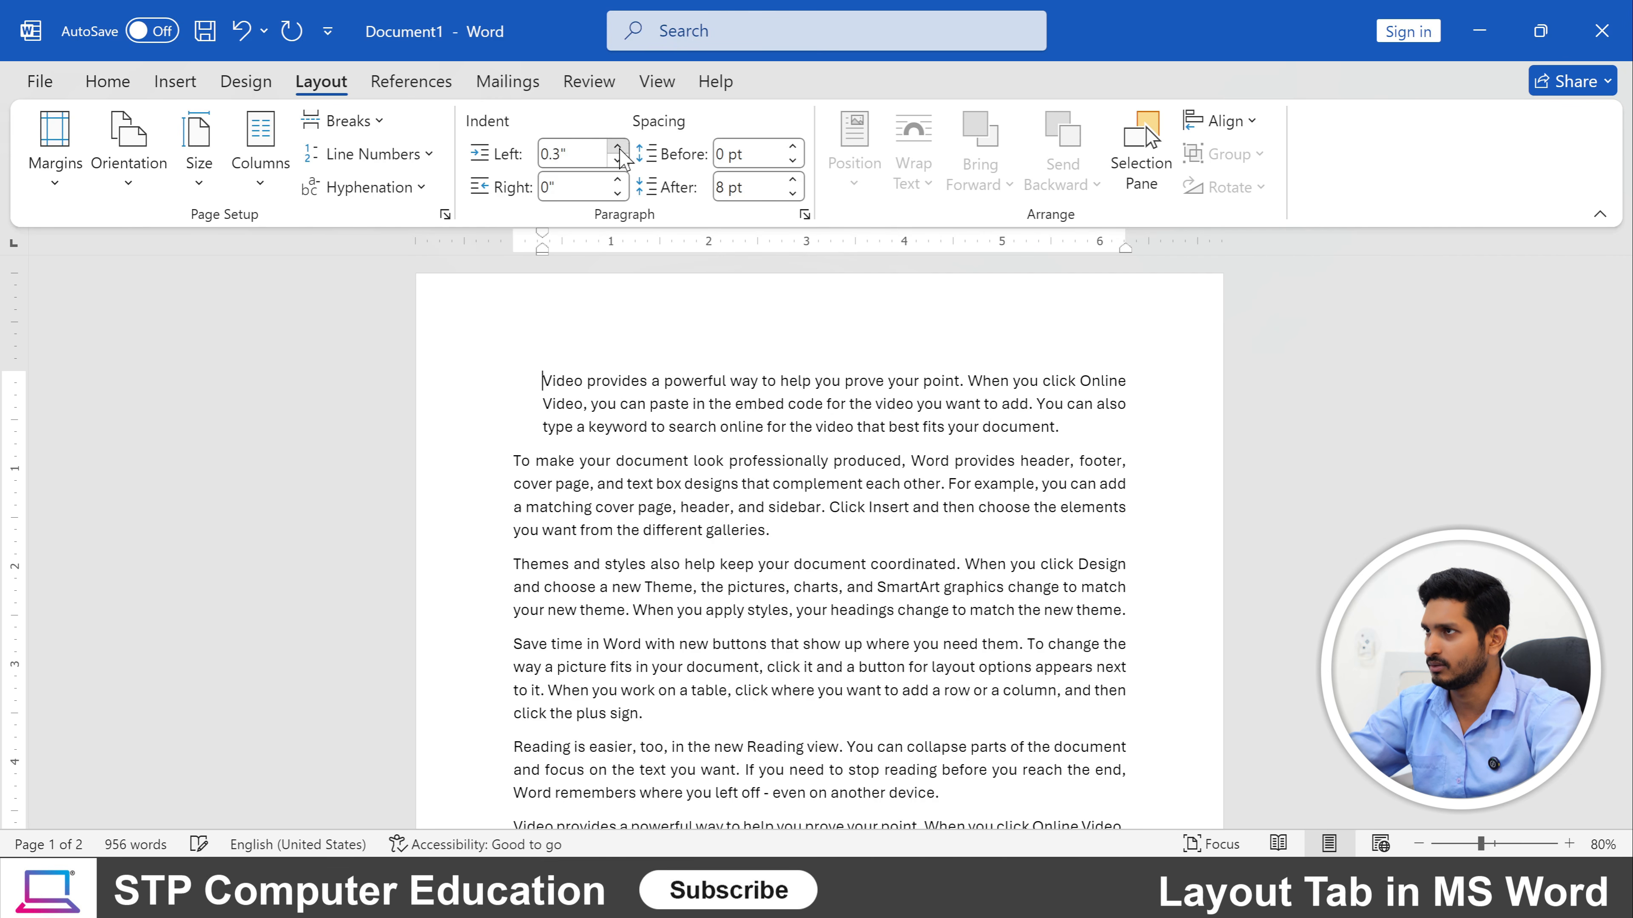
click(618, 148)
click(618, 148)
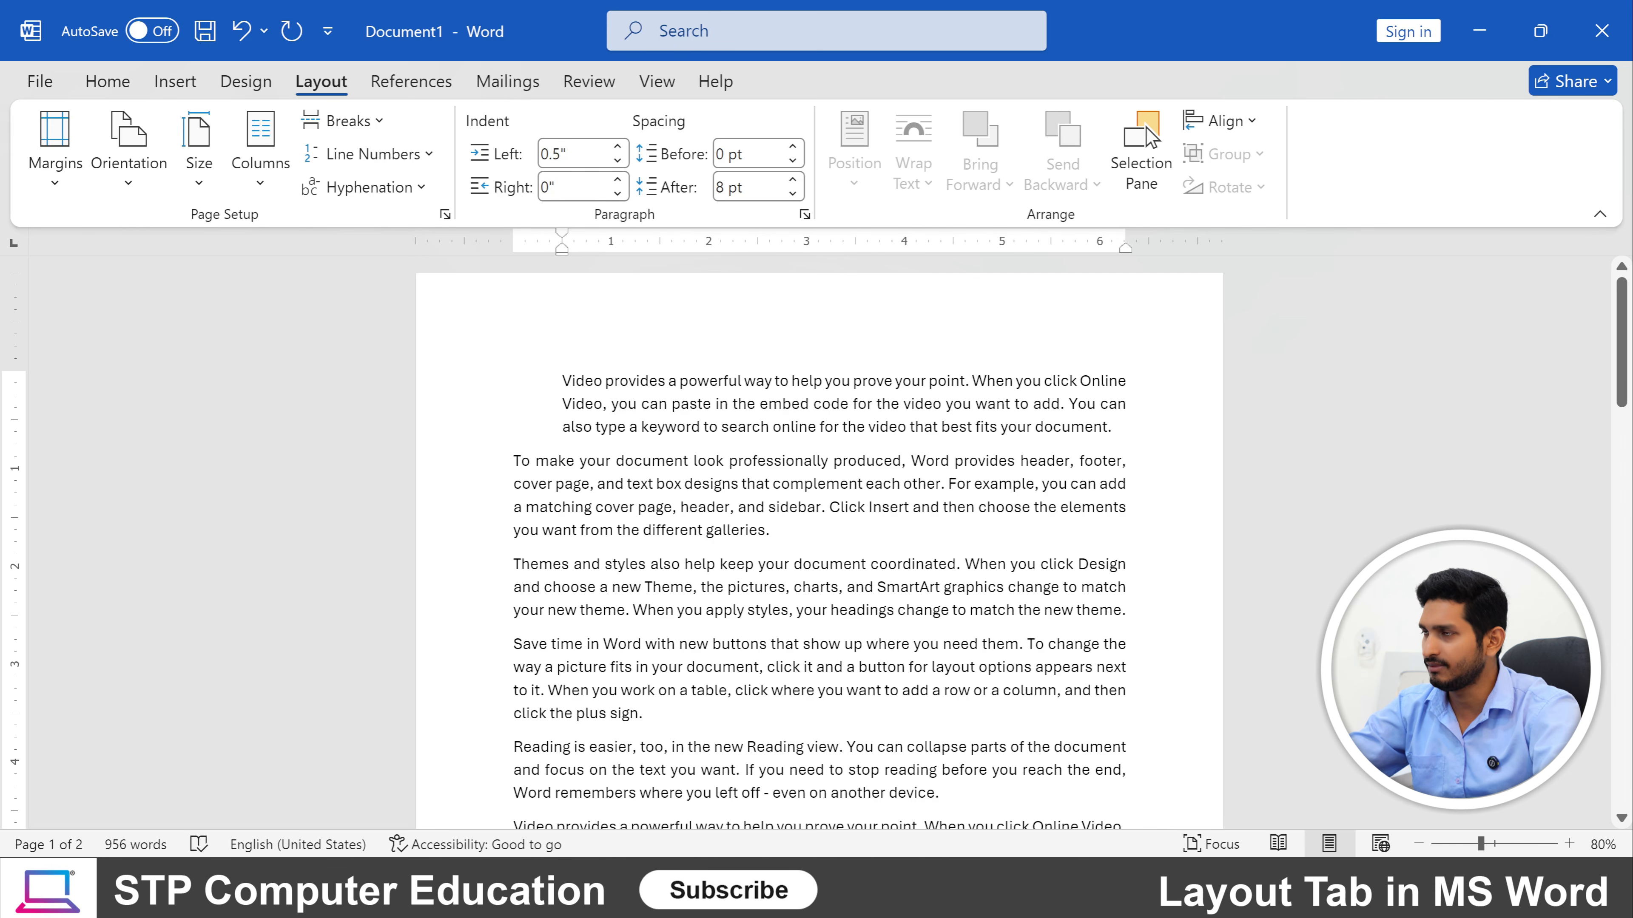
Right-align the second paragraph and increase its right indent to 0.8".
click(717, 507)
drag(771, 531, 513, 462)
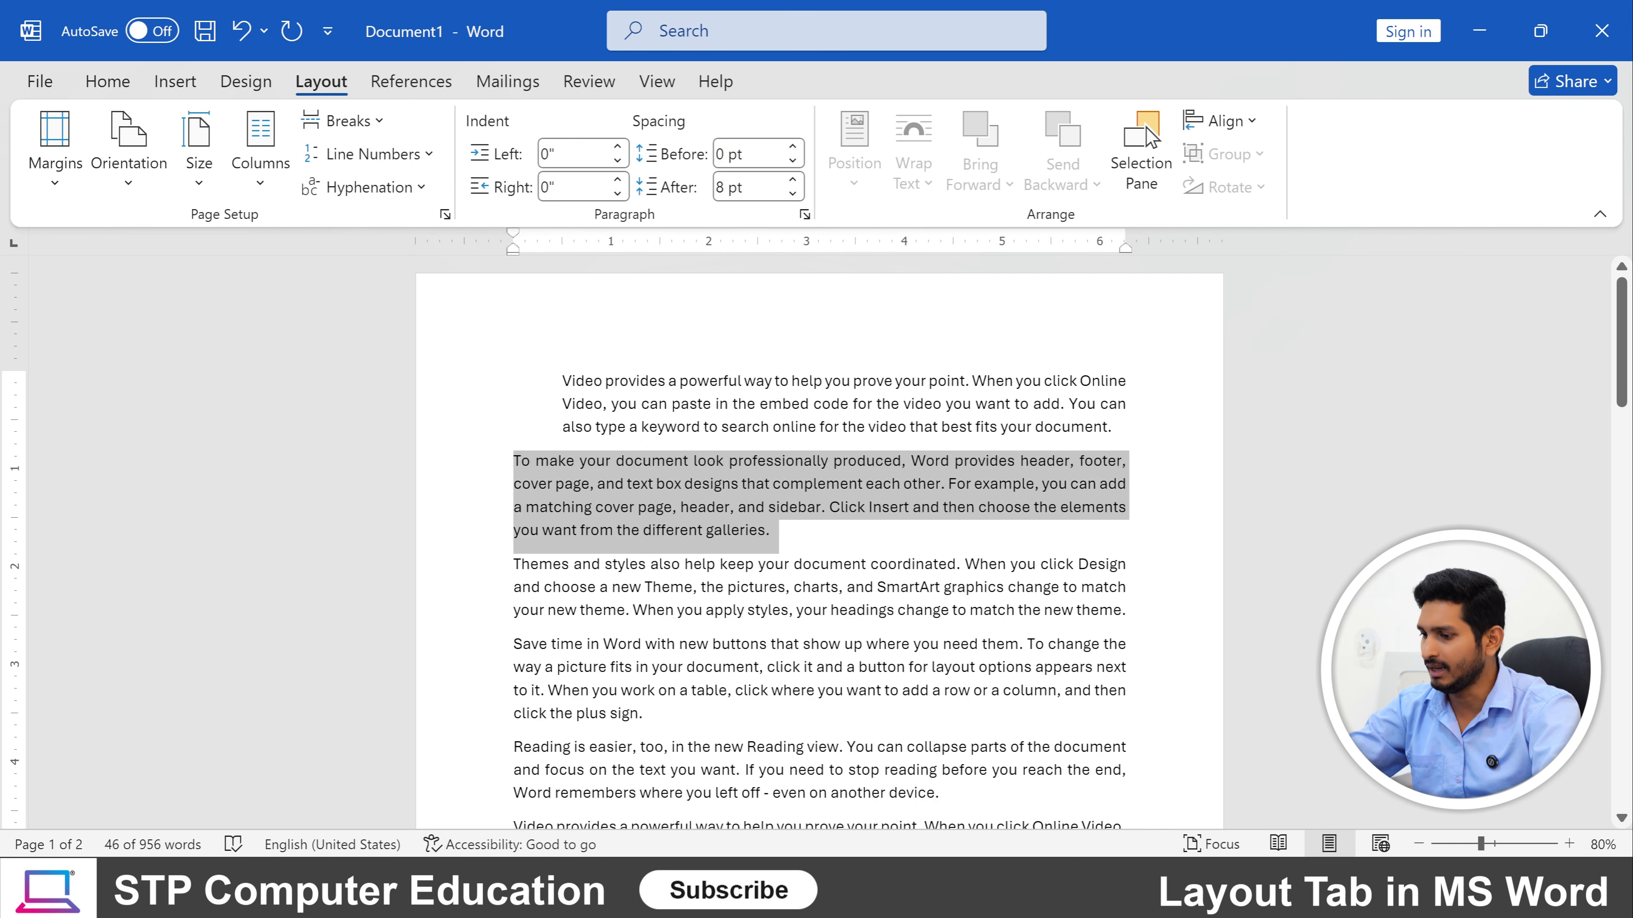
key(ctrl+r)
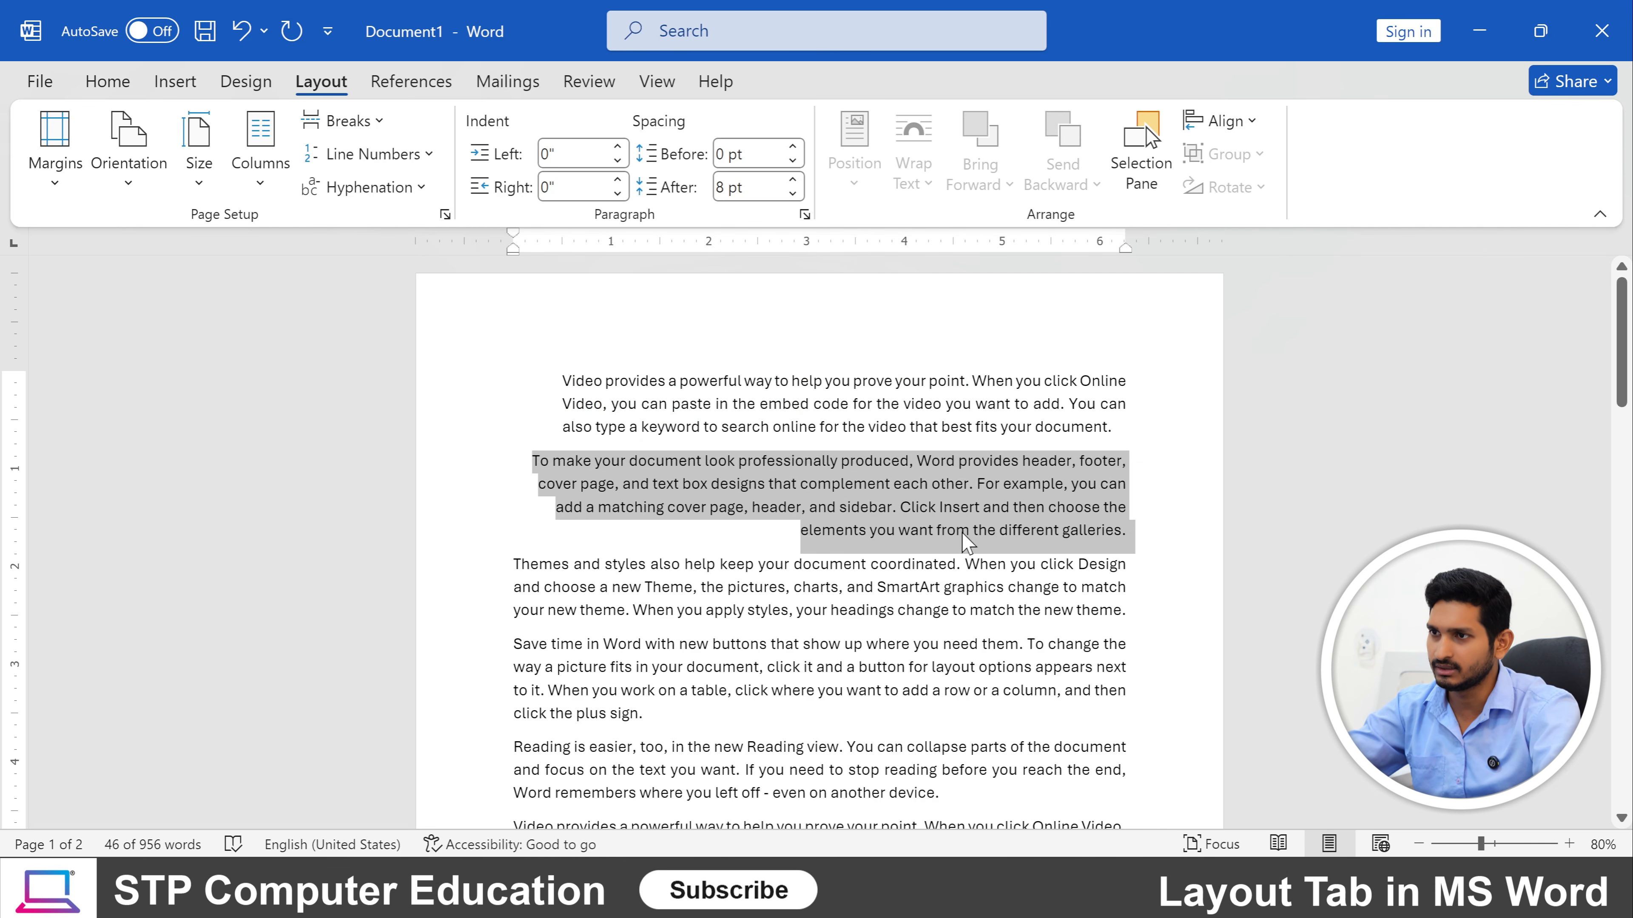
click(618, 181)
click(618, 181)
click(618, 180)
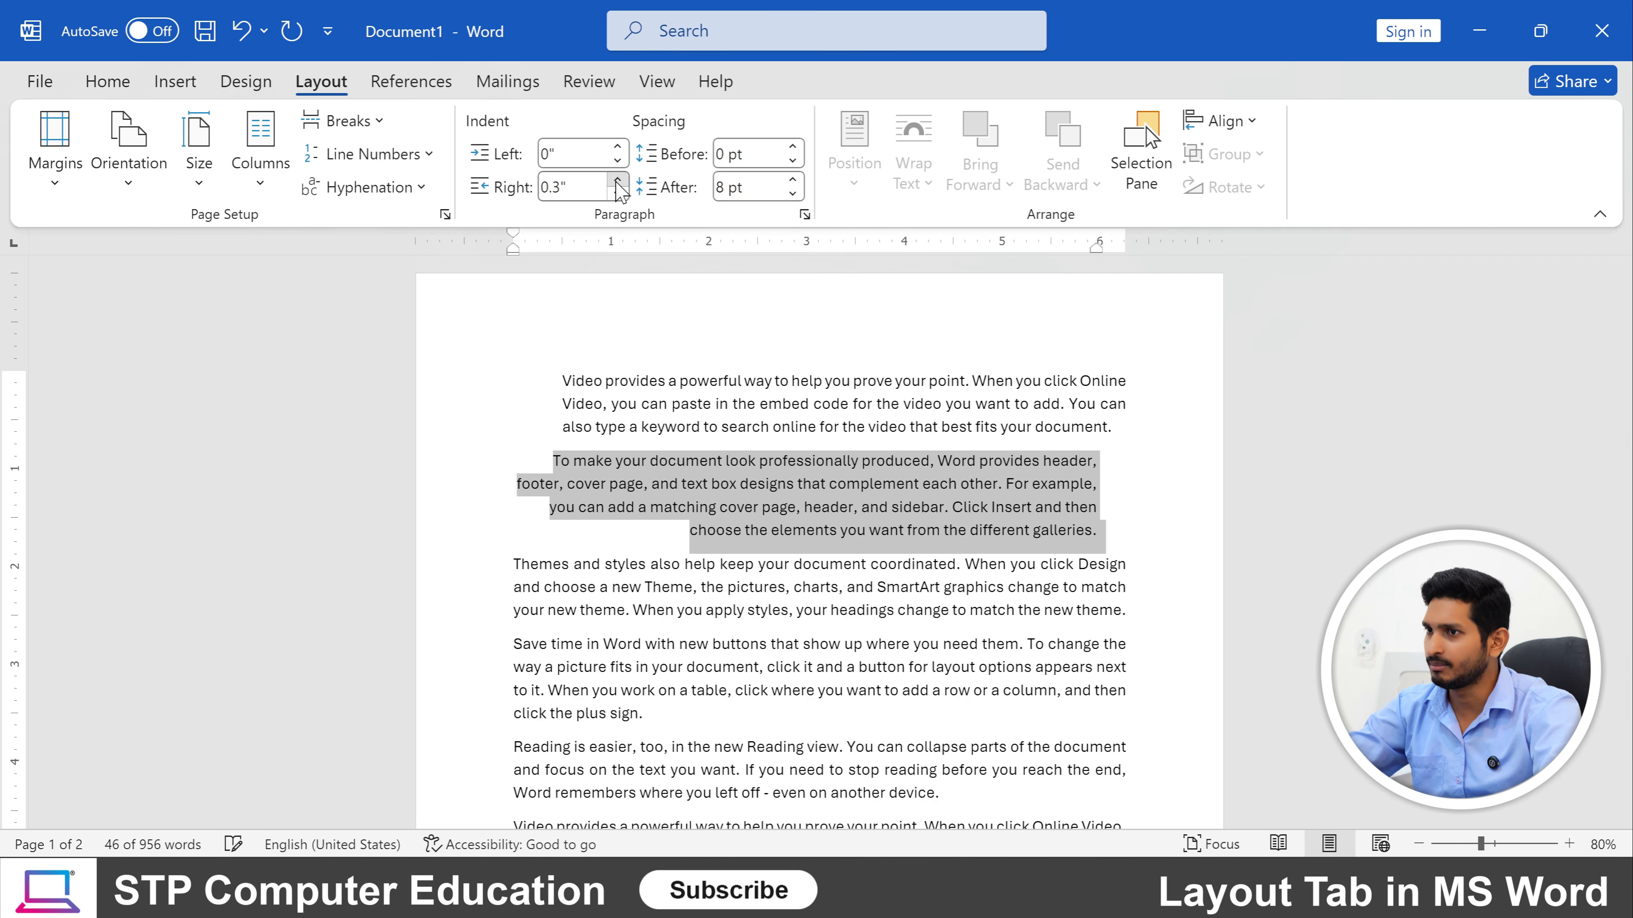
click(618, 181)
click(618, 180)
click(618, 181)
click(618, 181)
click(617, 181)
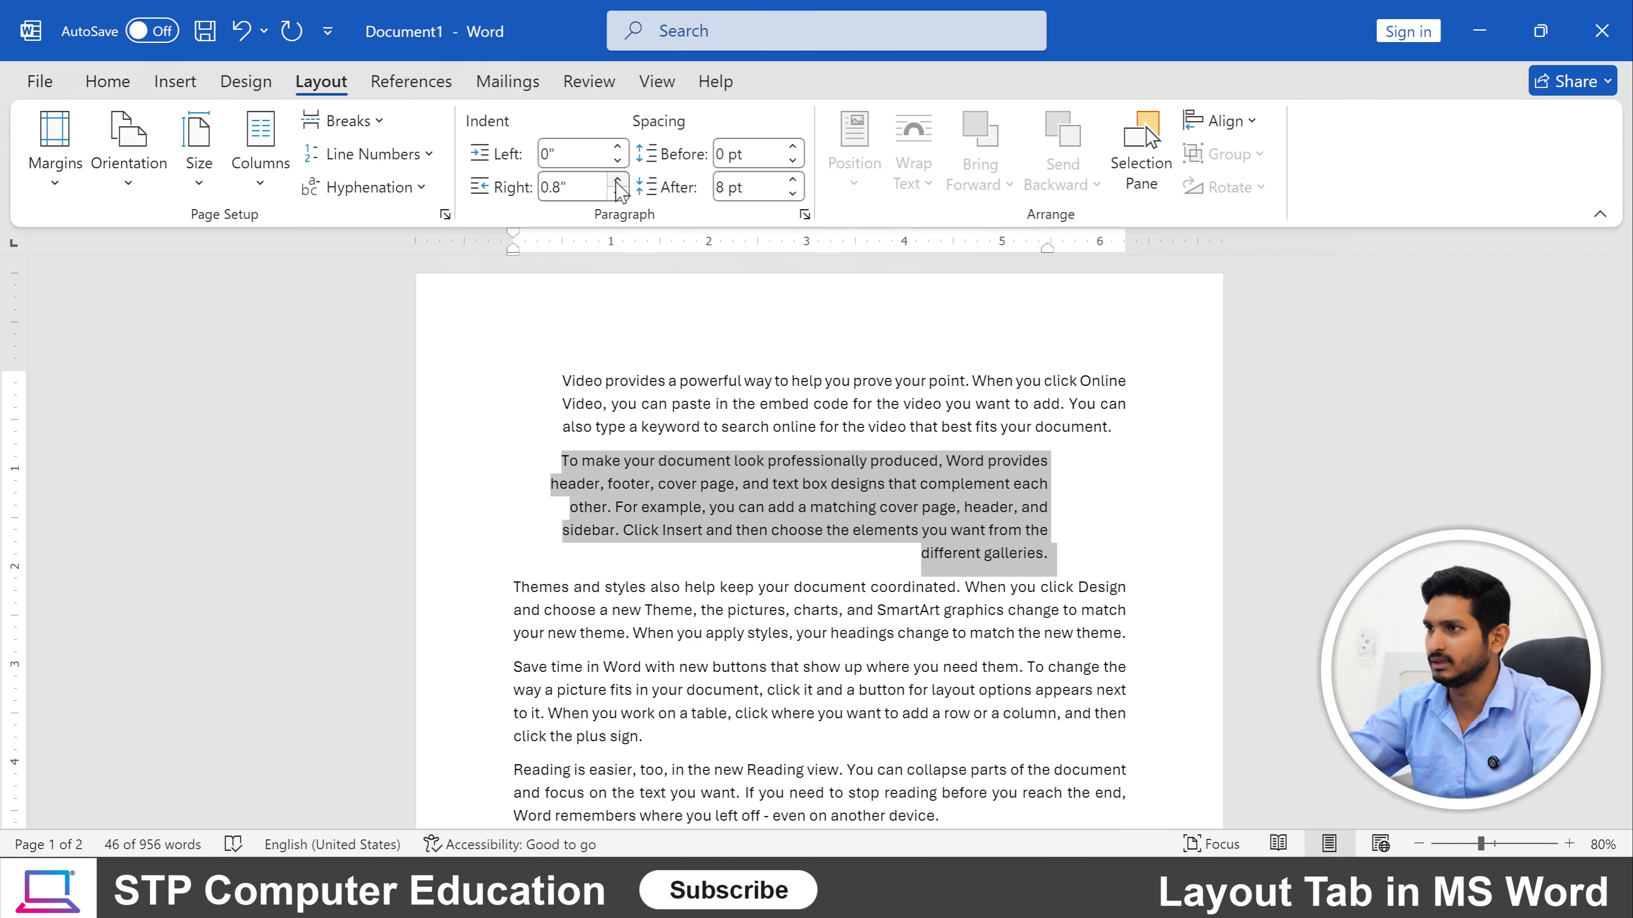
Reduce the second paragraph's right indent to 0".
click(618, 193)
click(618, 193)
click(618, 193)
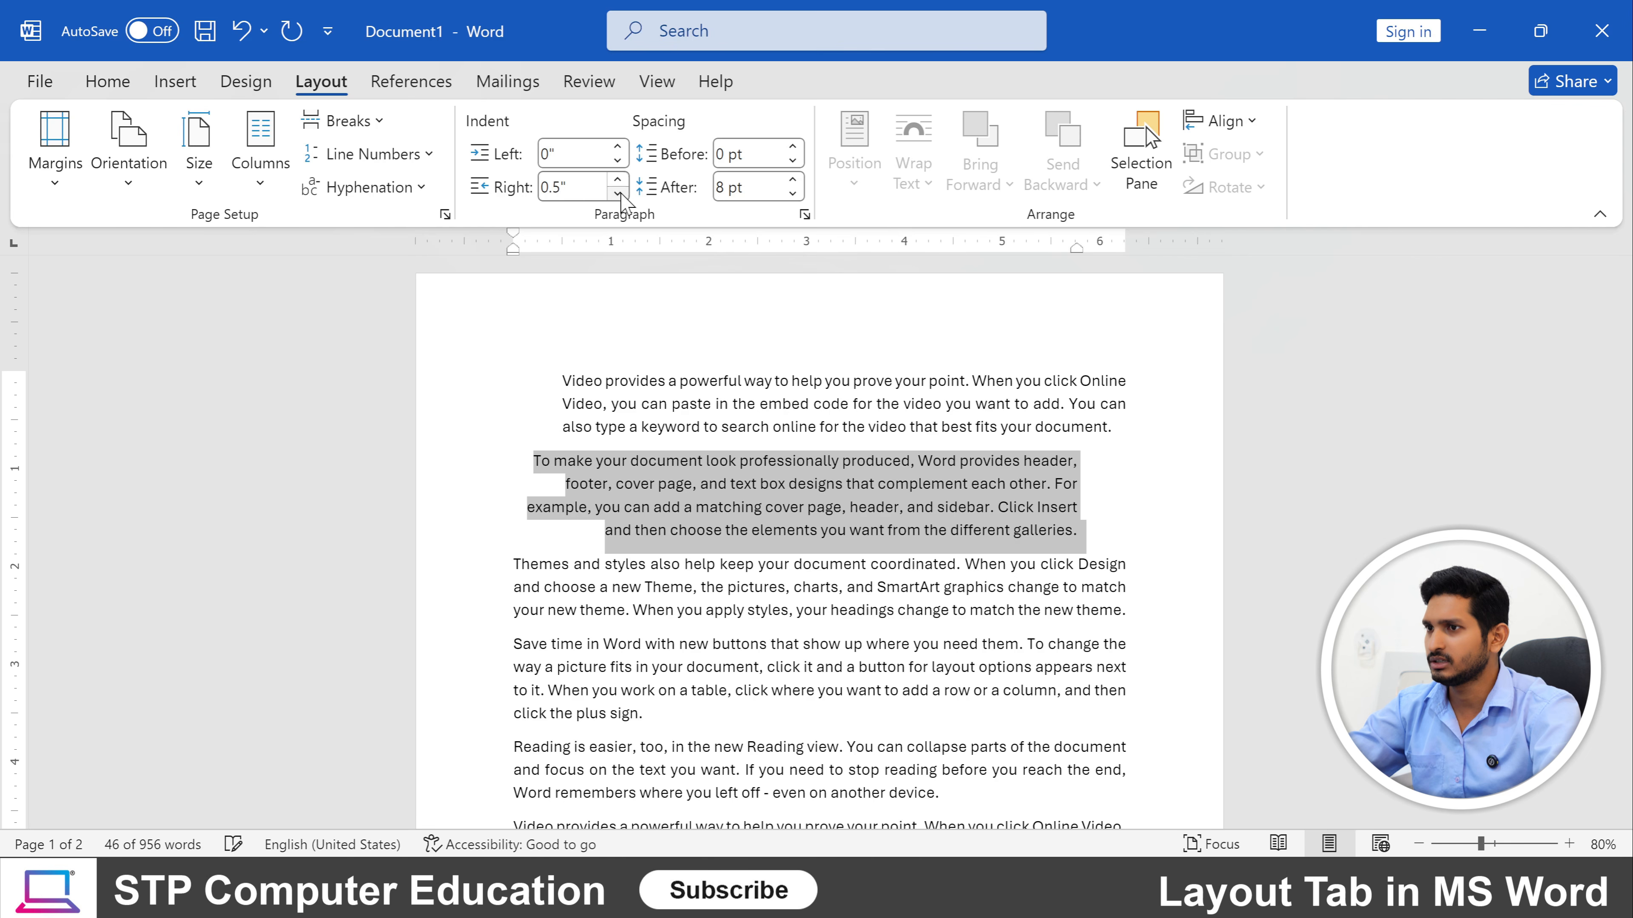
click(618, 193)
click(618, 193)
click(618, 193)
click(618, 193)
click(618, 193)
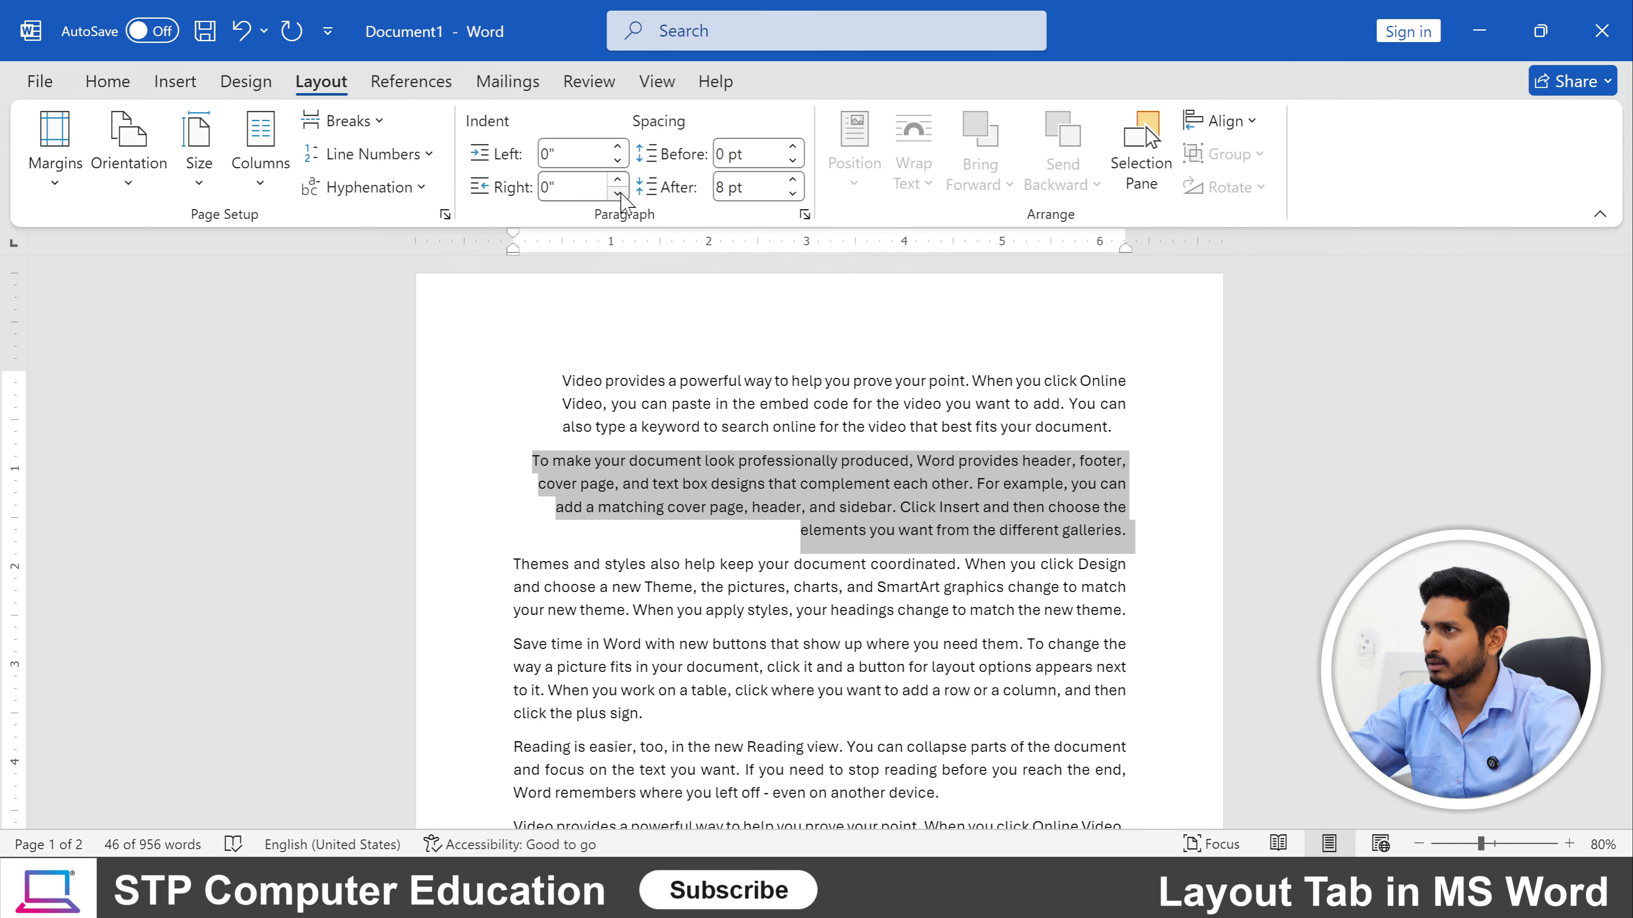
Align the second paragraph to the left.
click(738, 460)
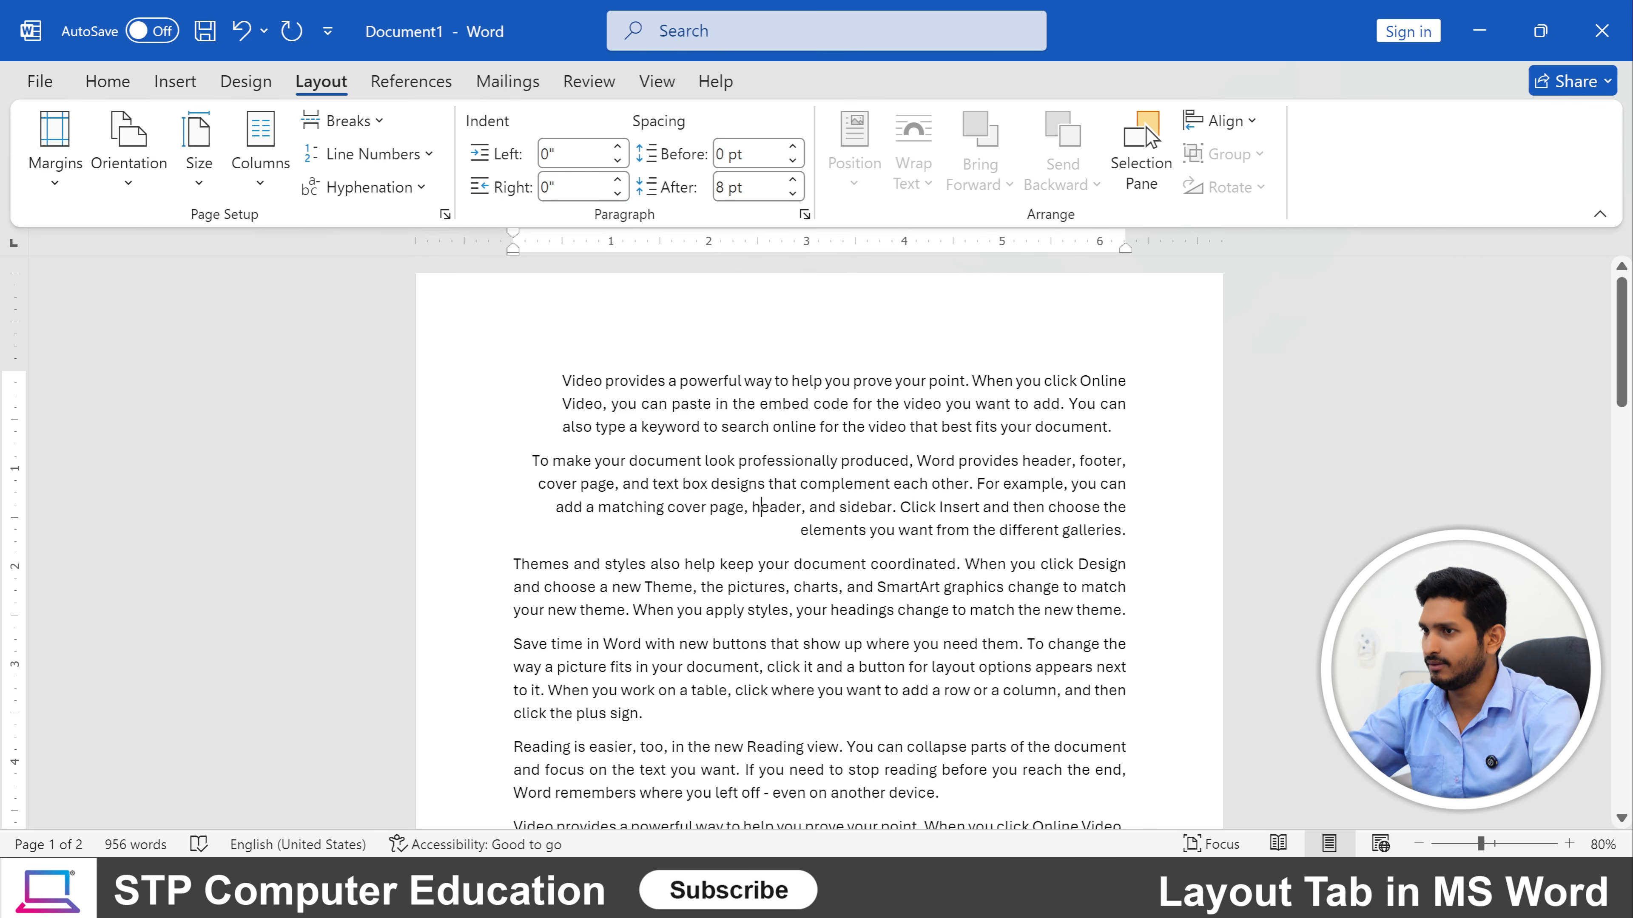
drag(1128, 531, 533, 466)
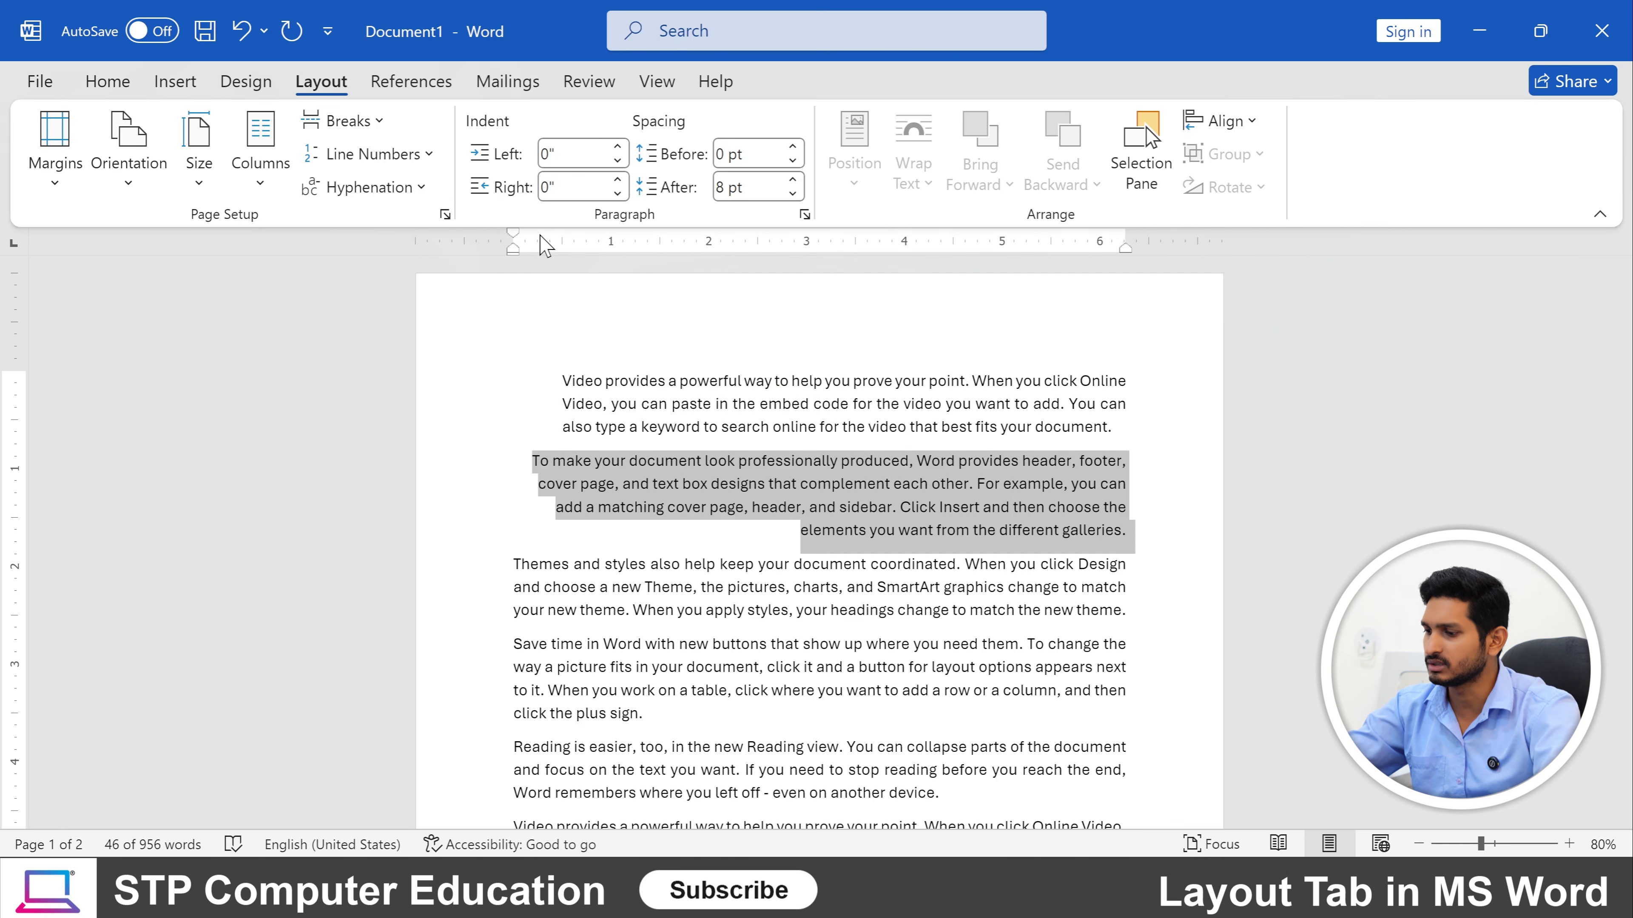
key(ctrl+l)
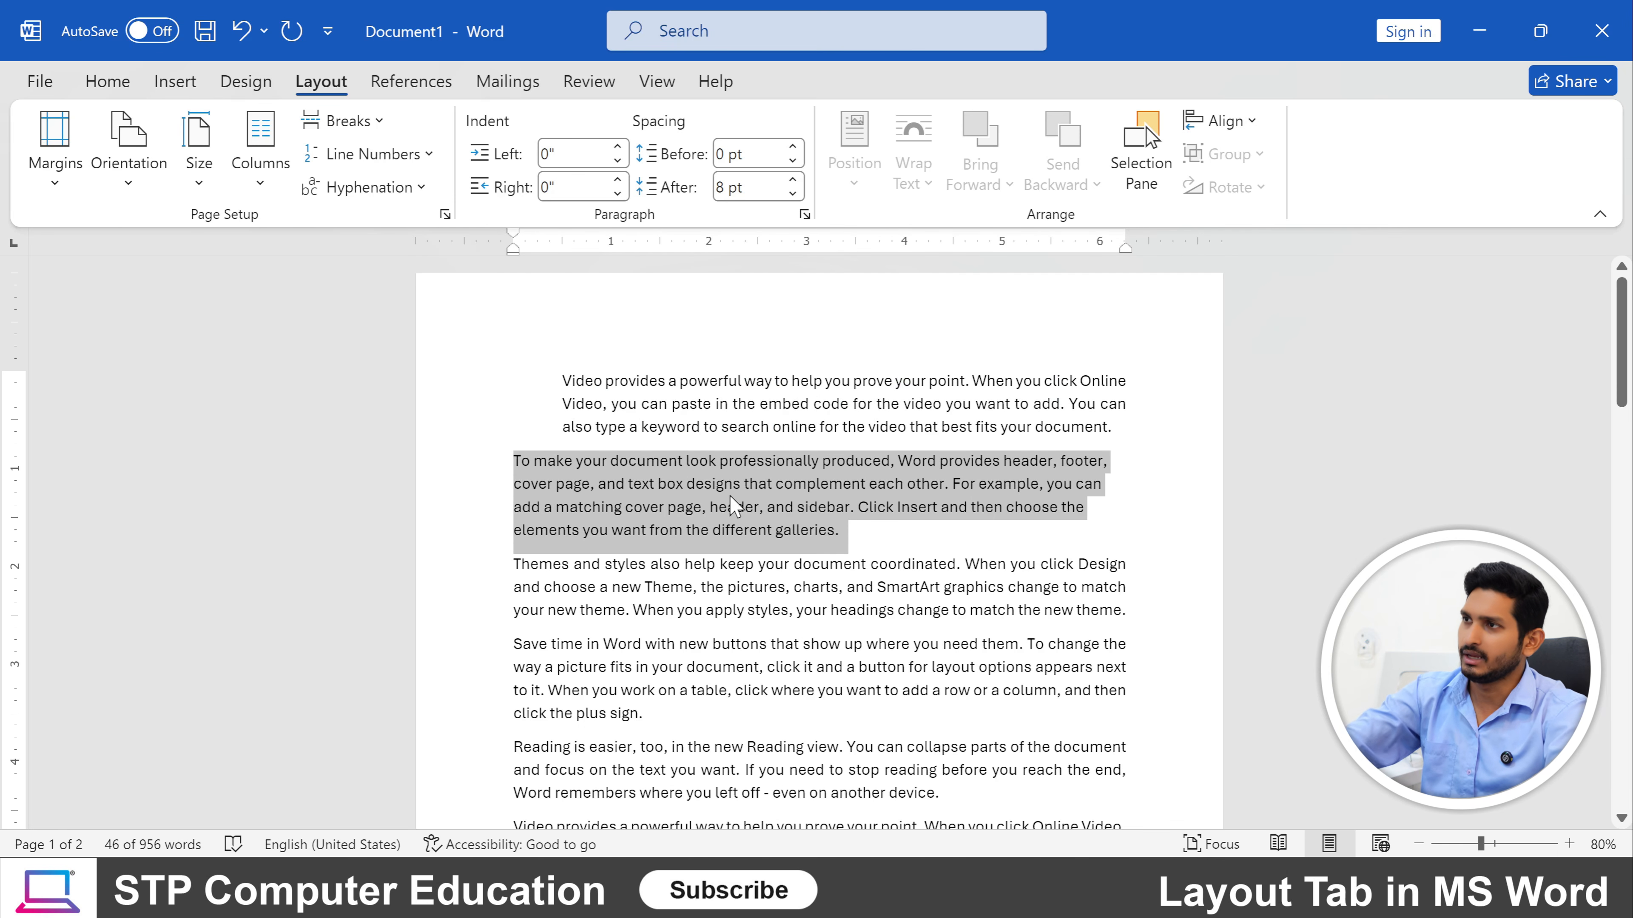
click(734, 484)
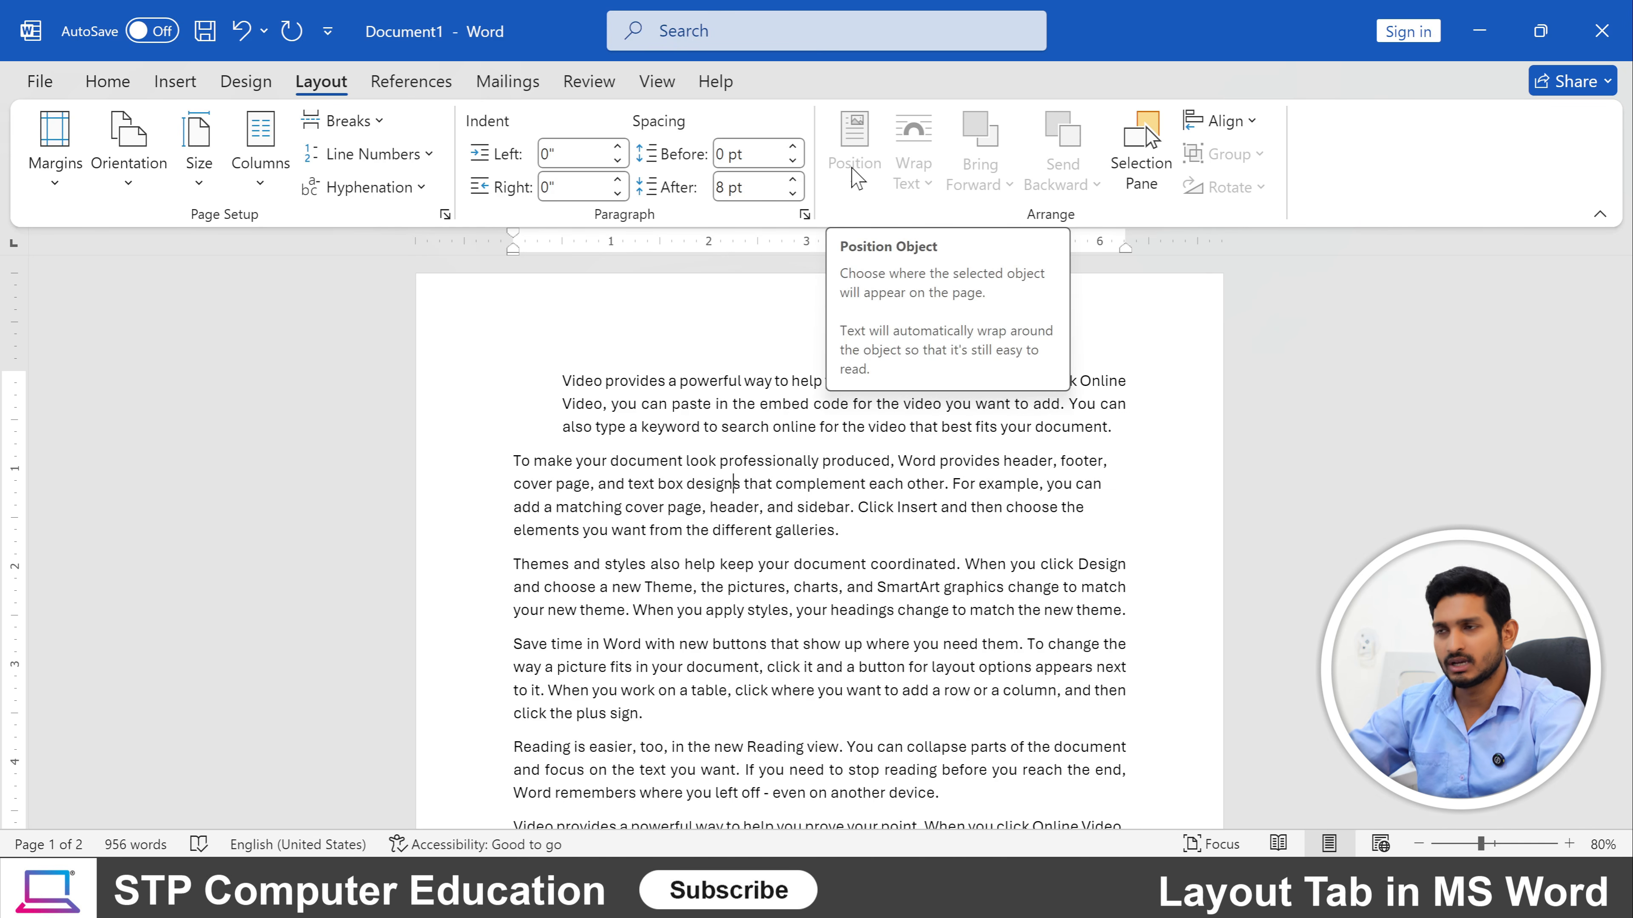
Reduce the first paragraph's left indent to 0".
click(562, 427)
click(619, 161)
click(619, 161)
click(619, 161)
click(619, 160)
click(619, 161)
Insert the picture file "p" from this device into the first paragraph.
click(175, 82)
click(281, 151)
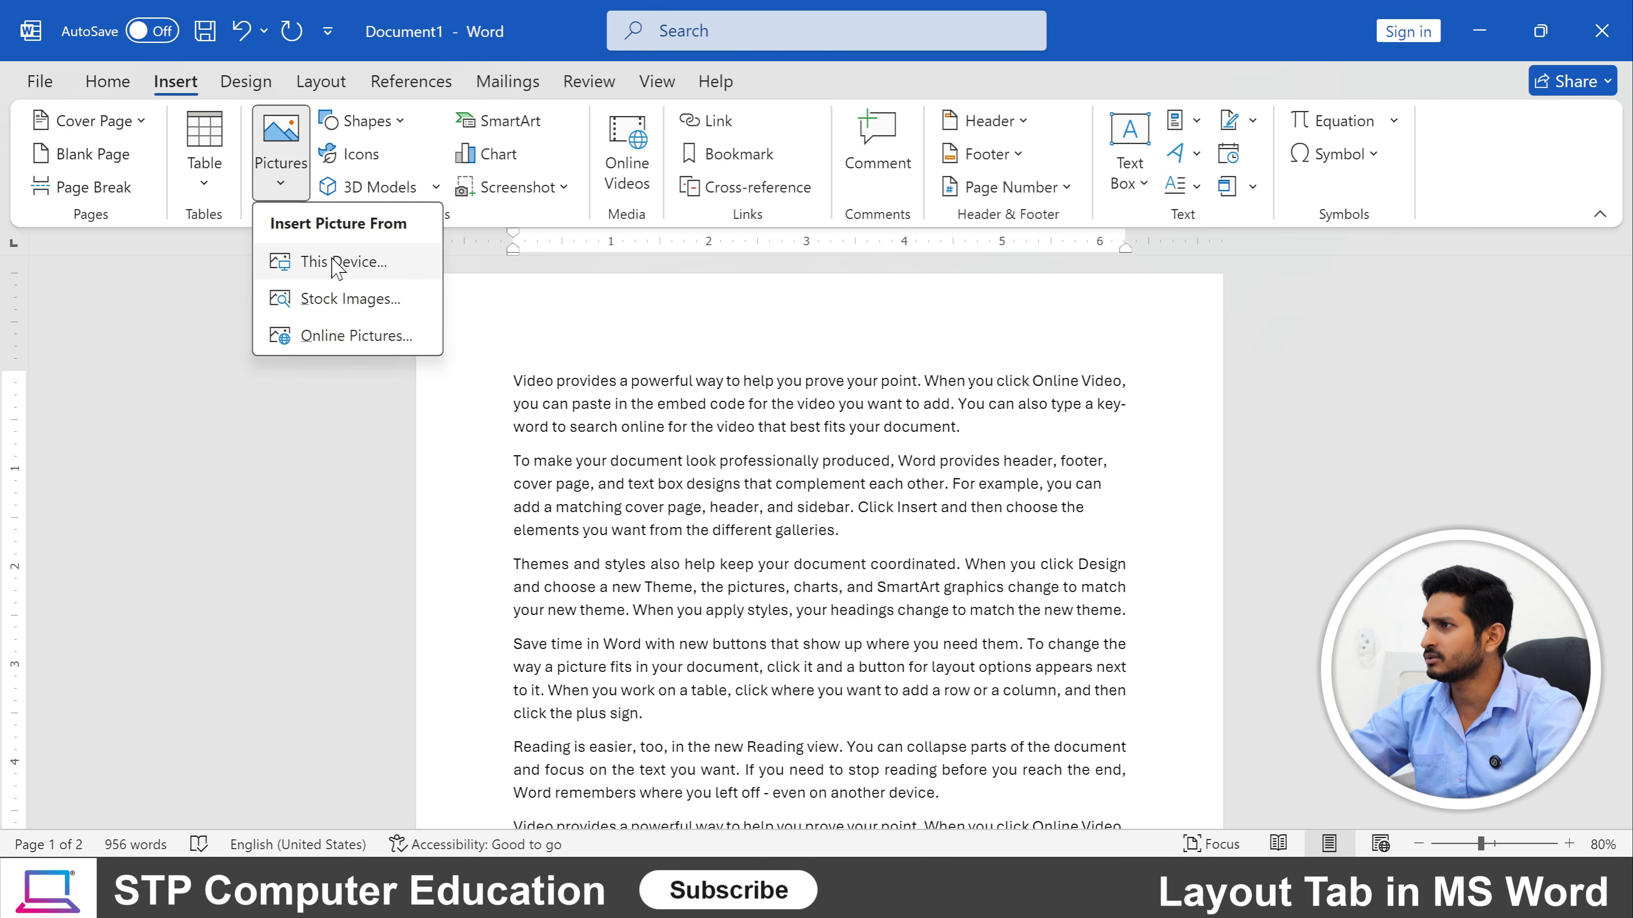
click(333, 271)
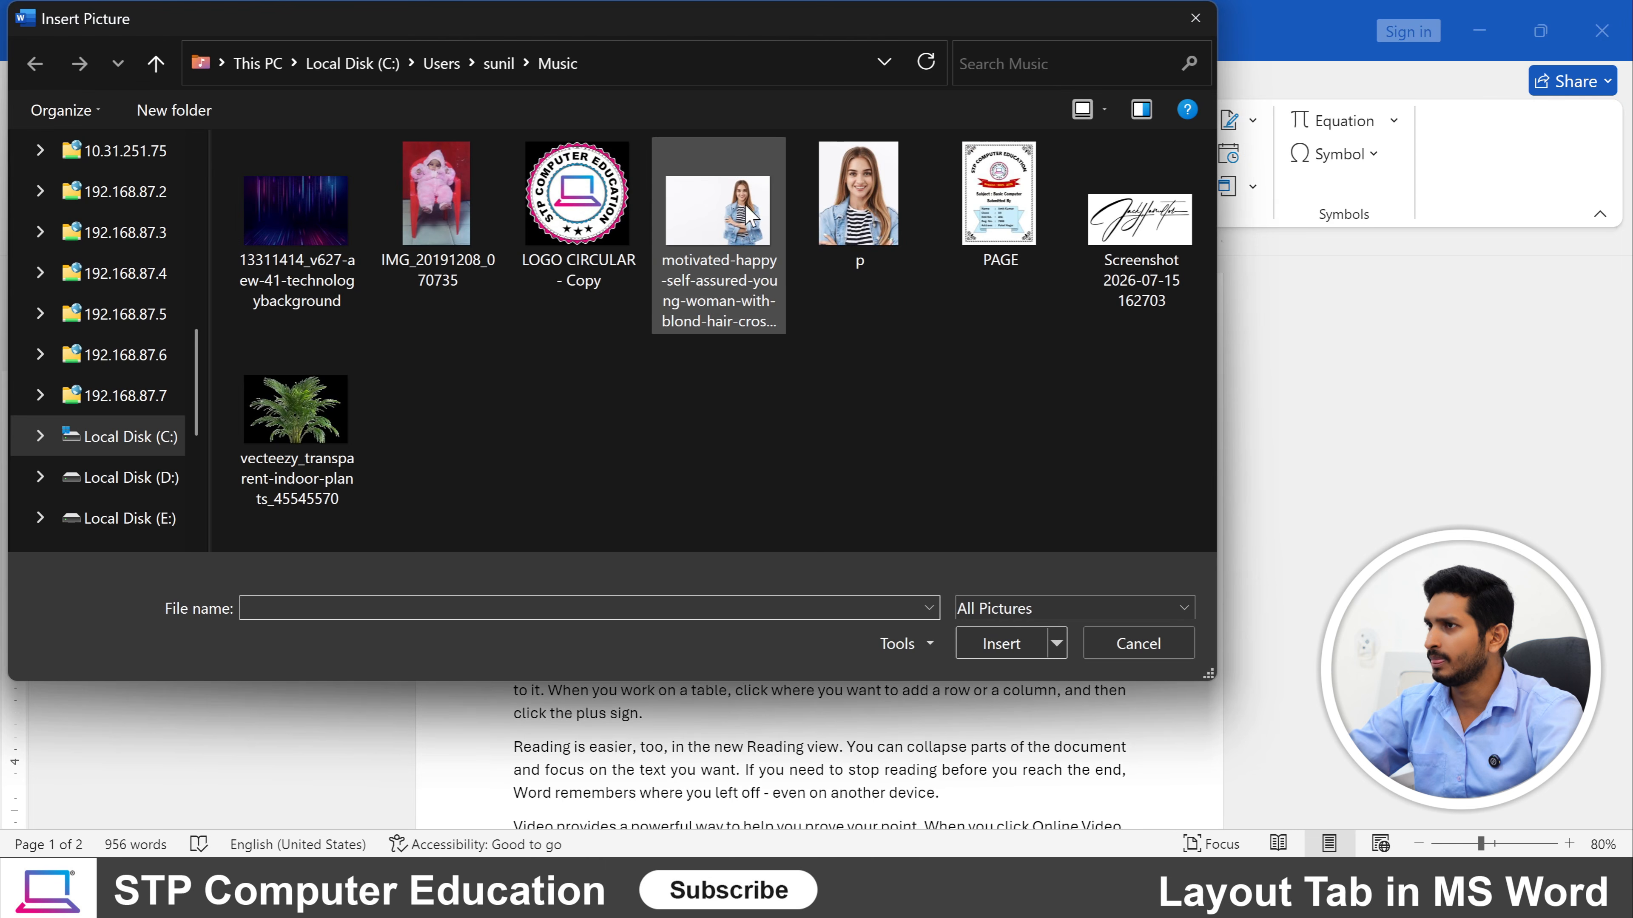
click(848, 218)
click(1001, 643)
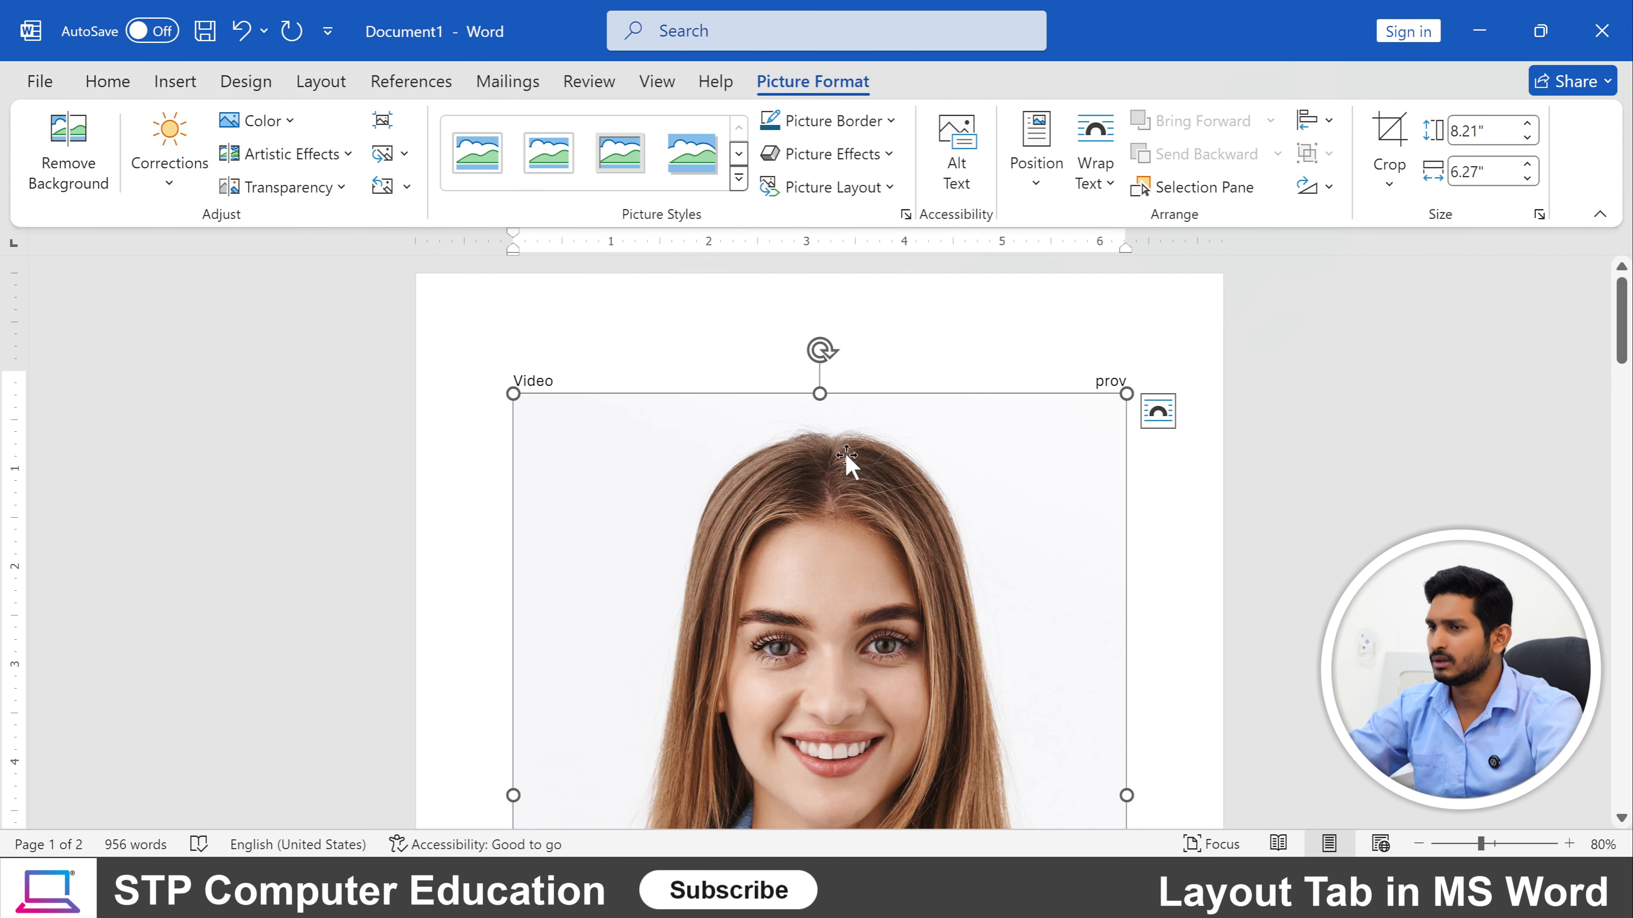
Shrink the inserted picture to about 1.44" high and 1.1" wide.
scroll(810, 475, down, 5)
scroll(781, 473, down, 10)
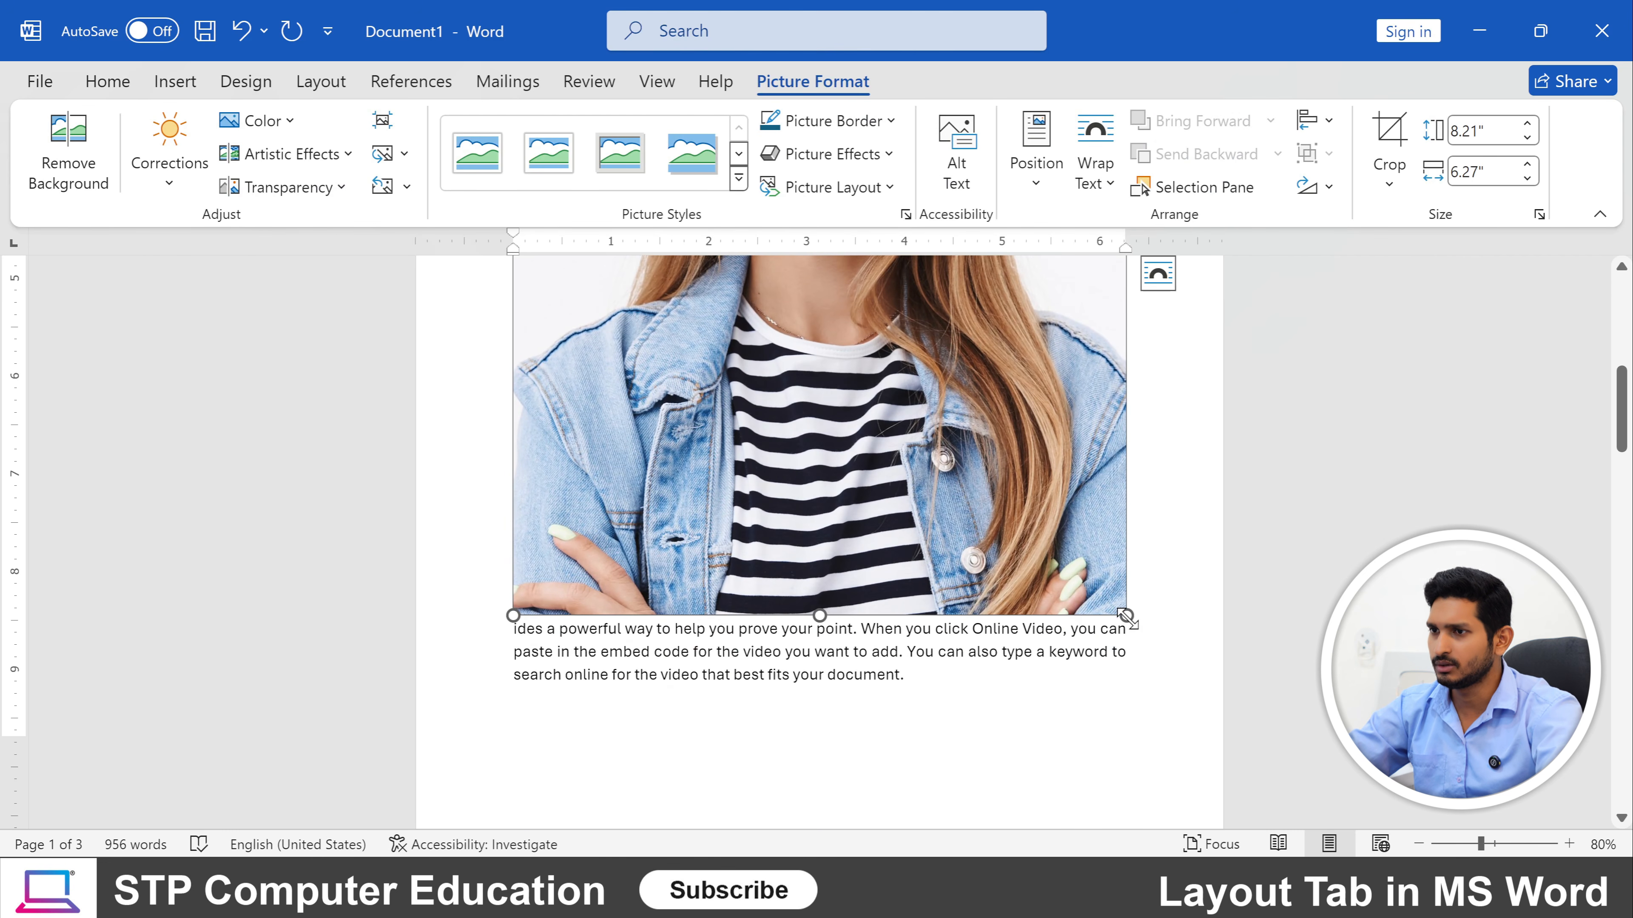
scroll(700, 307, up, 10)
drag(965, 354, 744, 356)
drag(576, 653, 577, 657)
scroll(717, 394, up, 1)
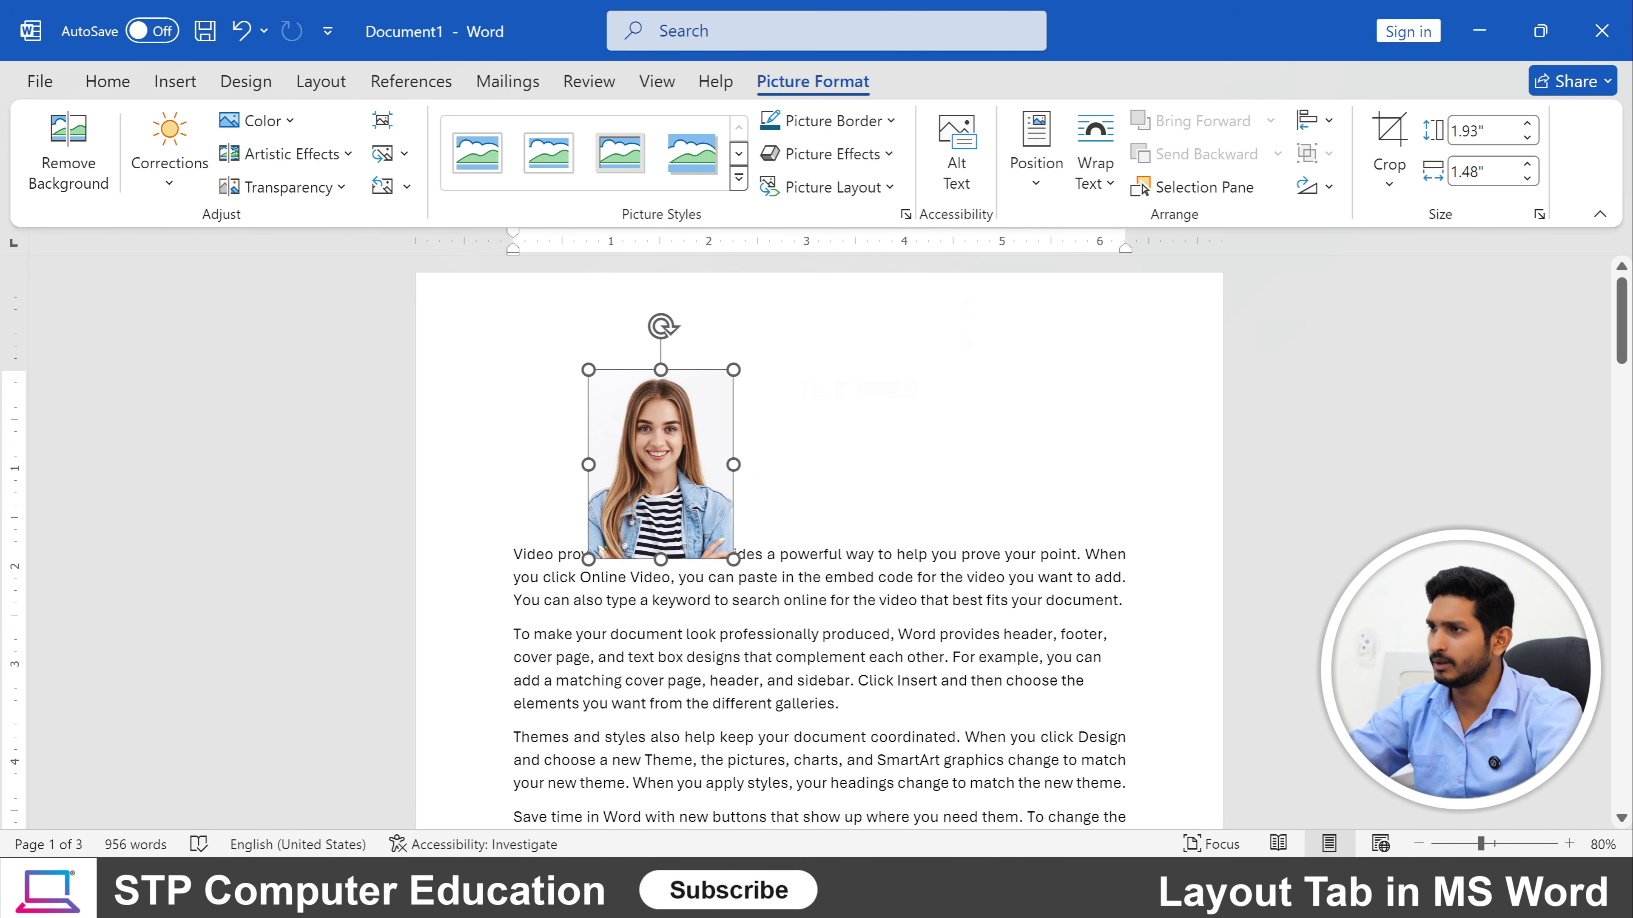
drag(734, 370, 695, 399)
scroll(740, 399, down, 1)
scroll(739, 398, up, 1)
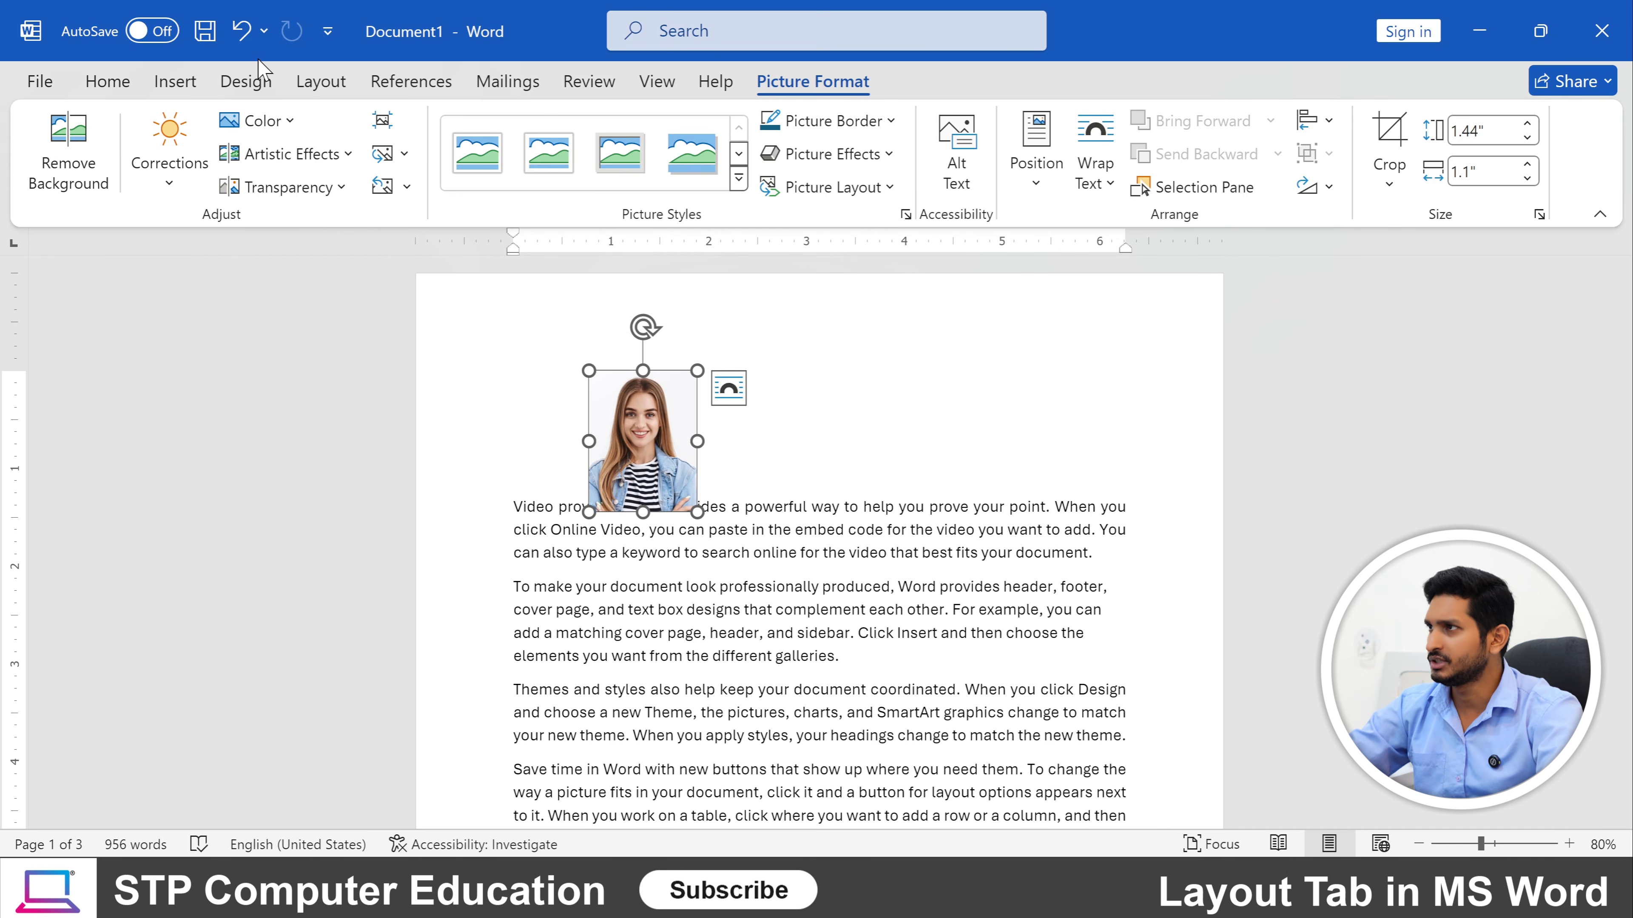
Position the picture at the middle left of the page with text wrapping.
click(323, 85)
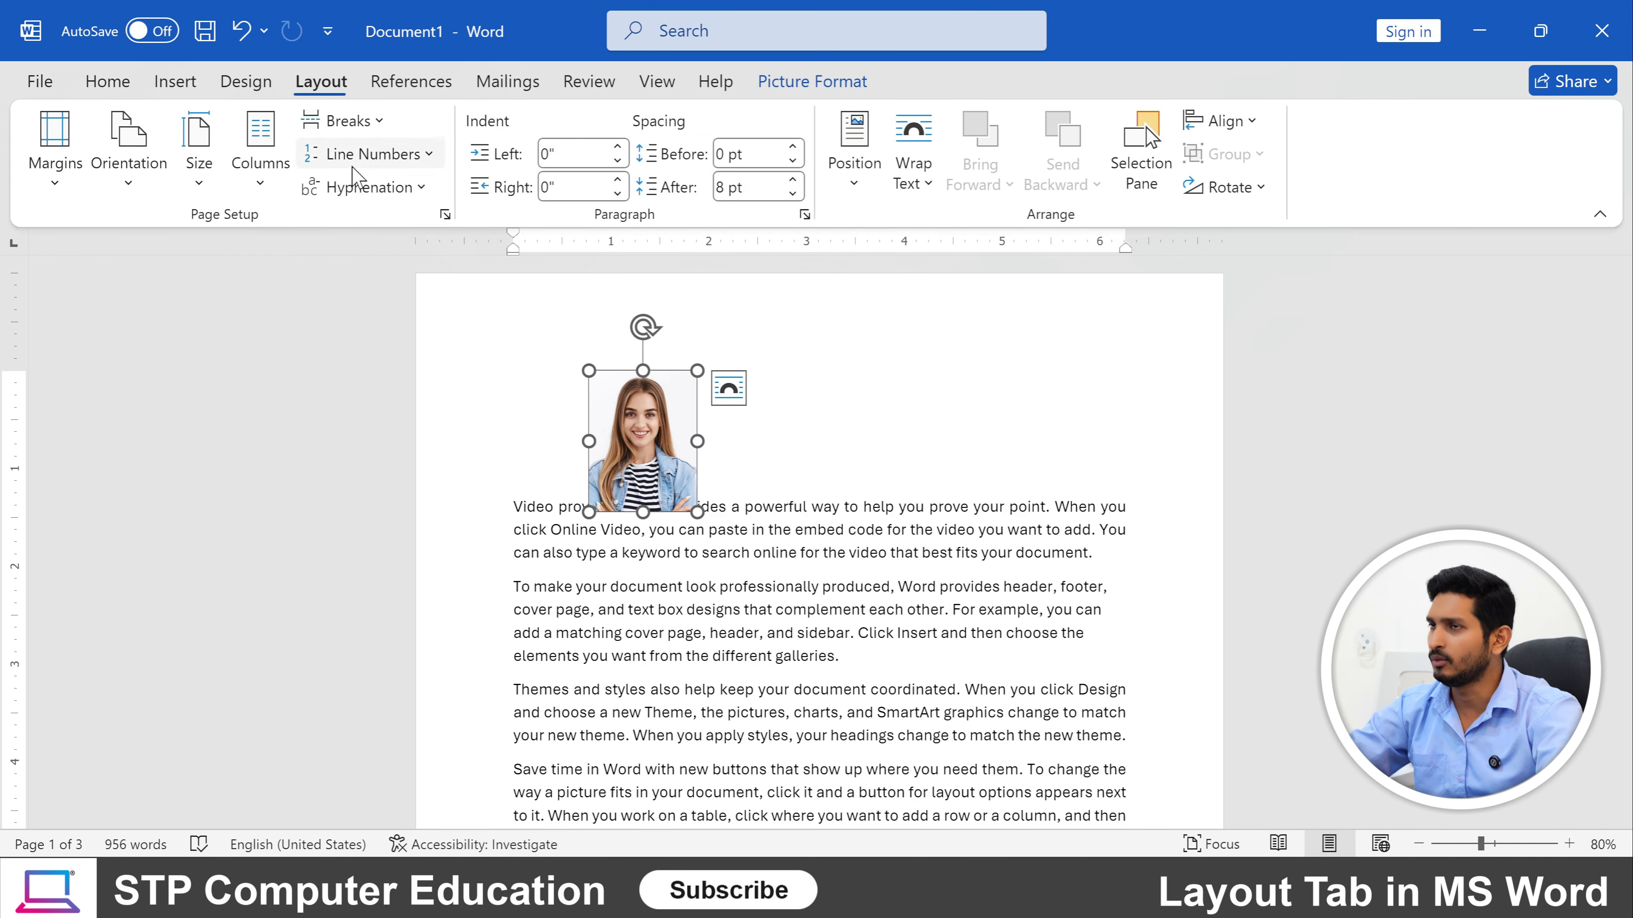
click(816, 85)
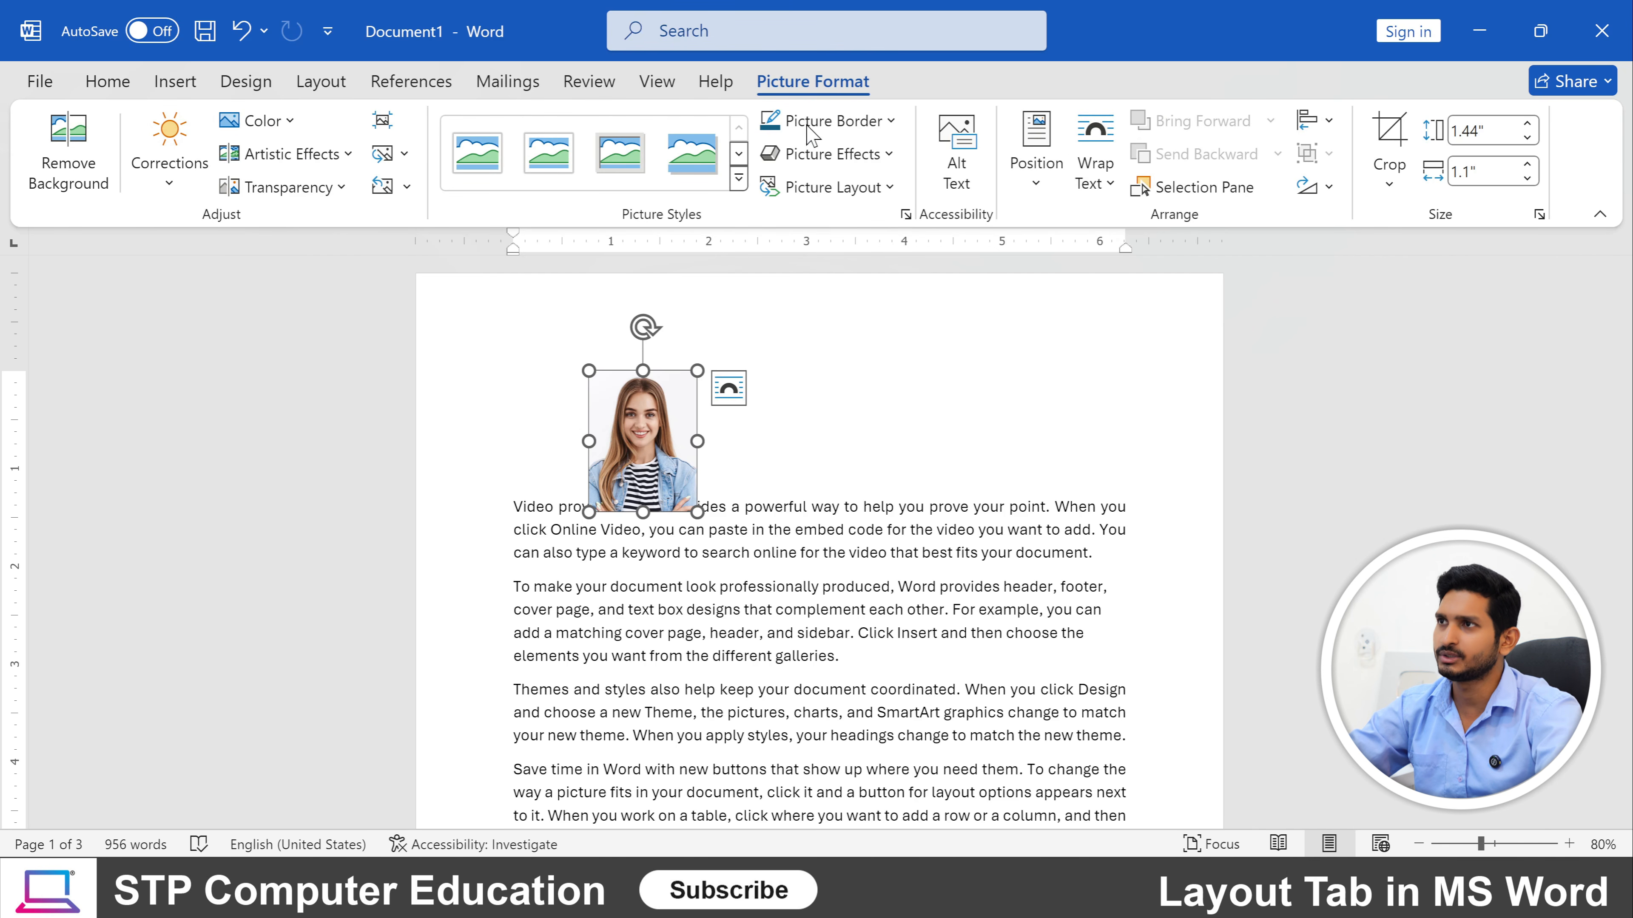
click(308, 89)
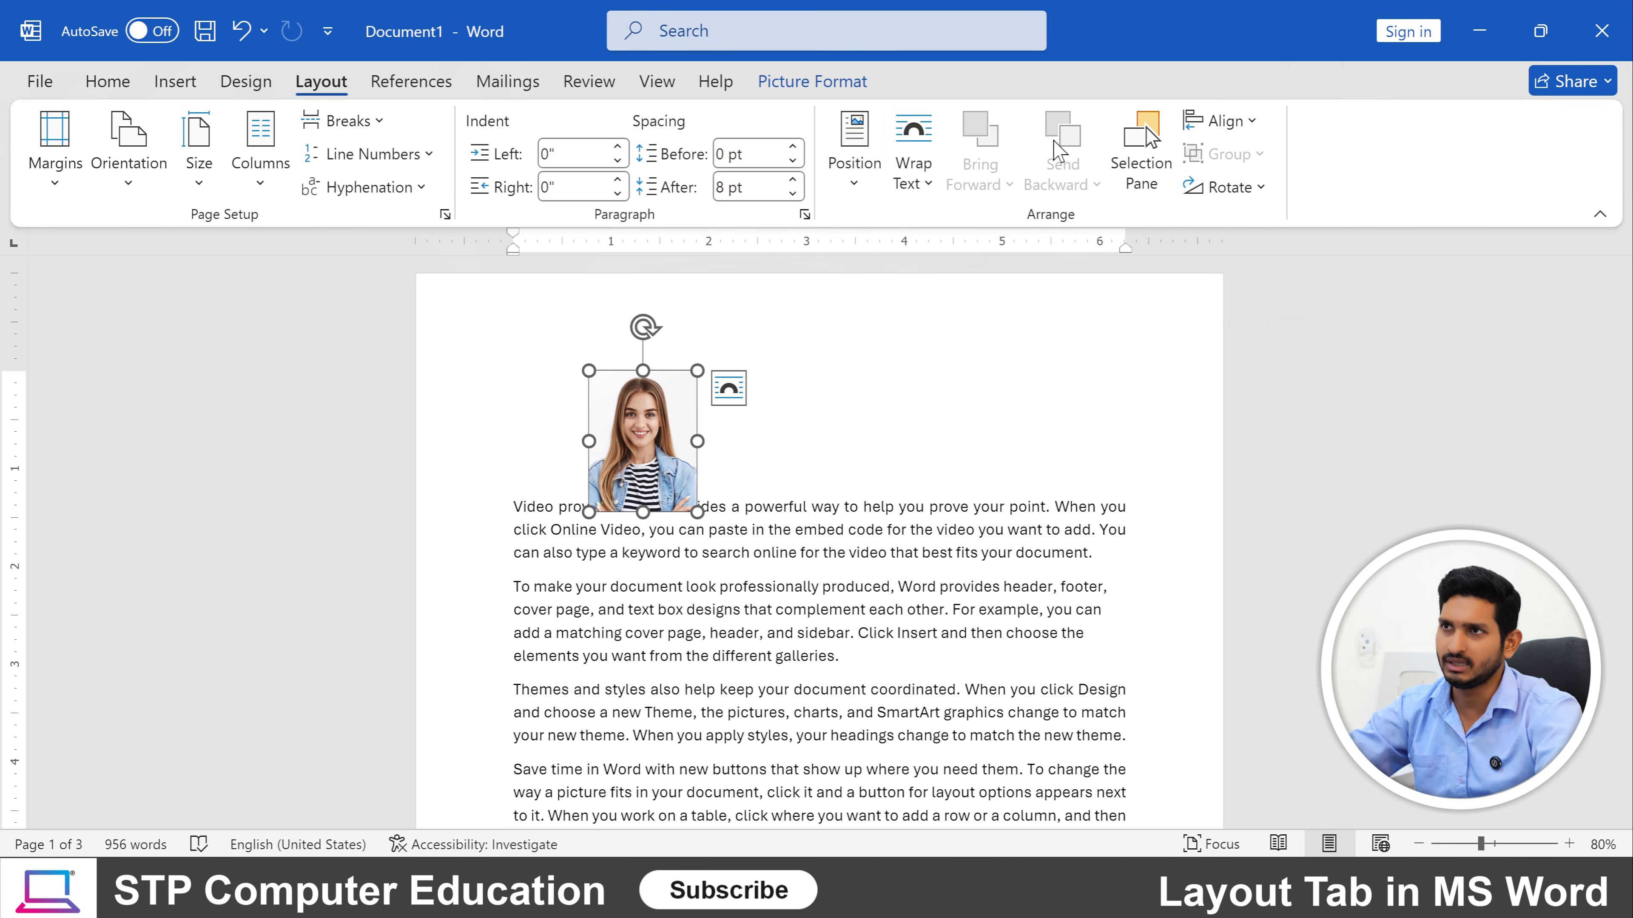
click(861, 196)
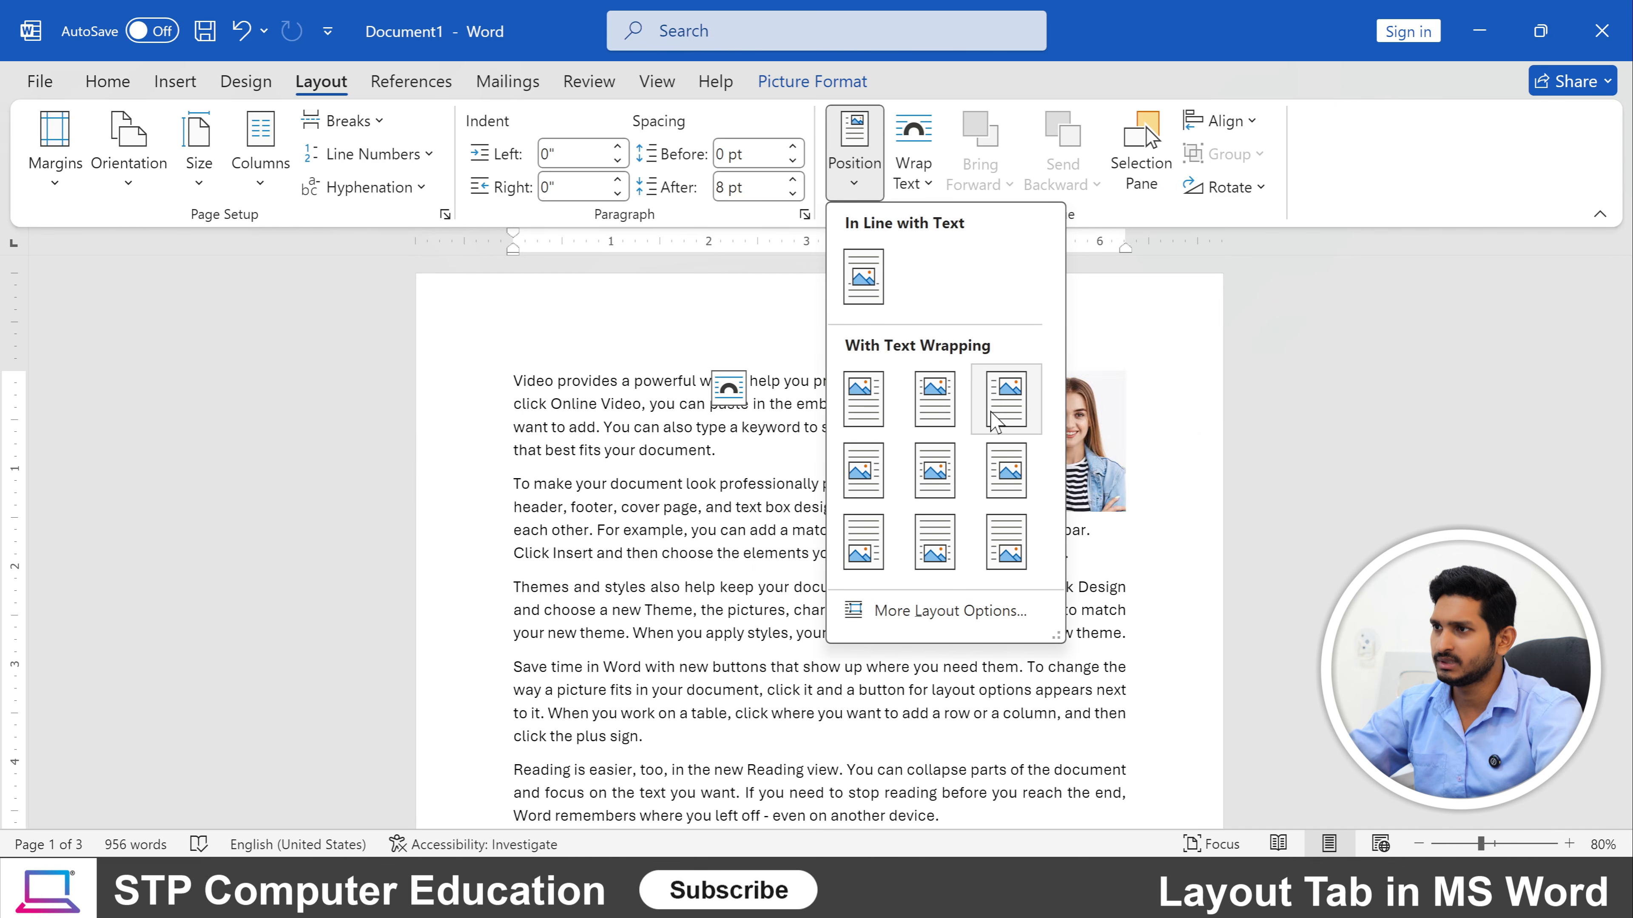
click(862, 484)
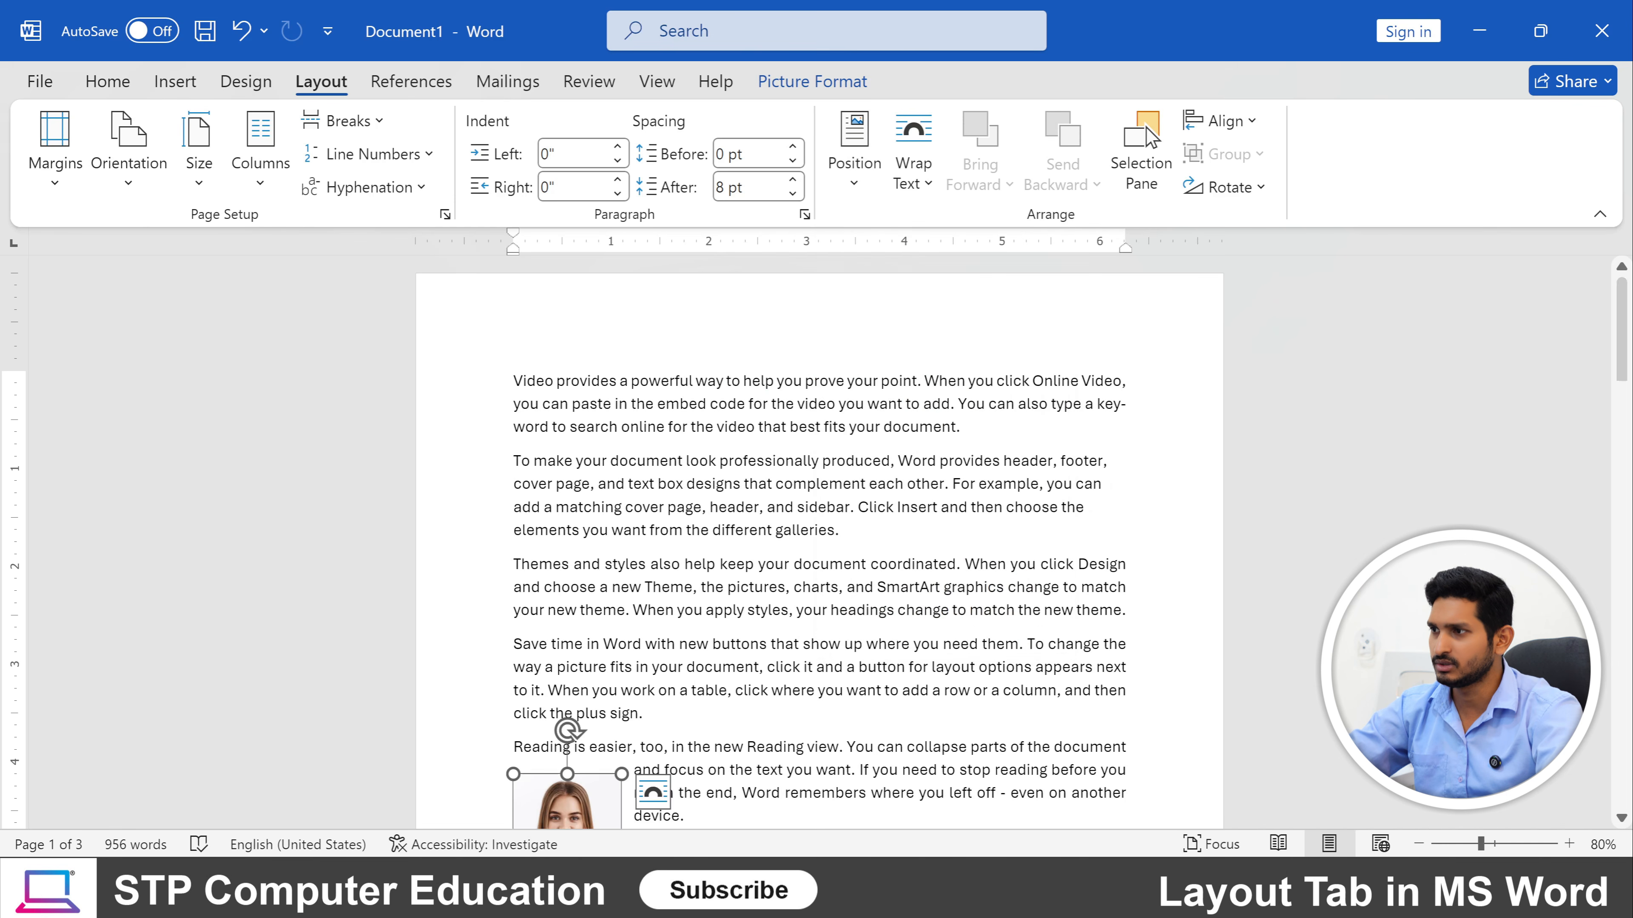
Set the picture's text wrapping to Through and move it up beside the "Save time in Word" paragraph.
scroll(603, 588, down, 3)
click(913, 168)
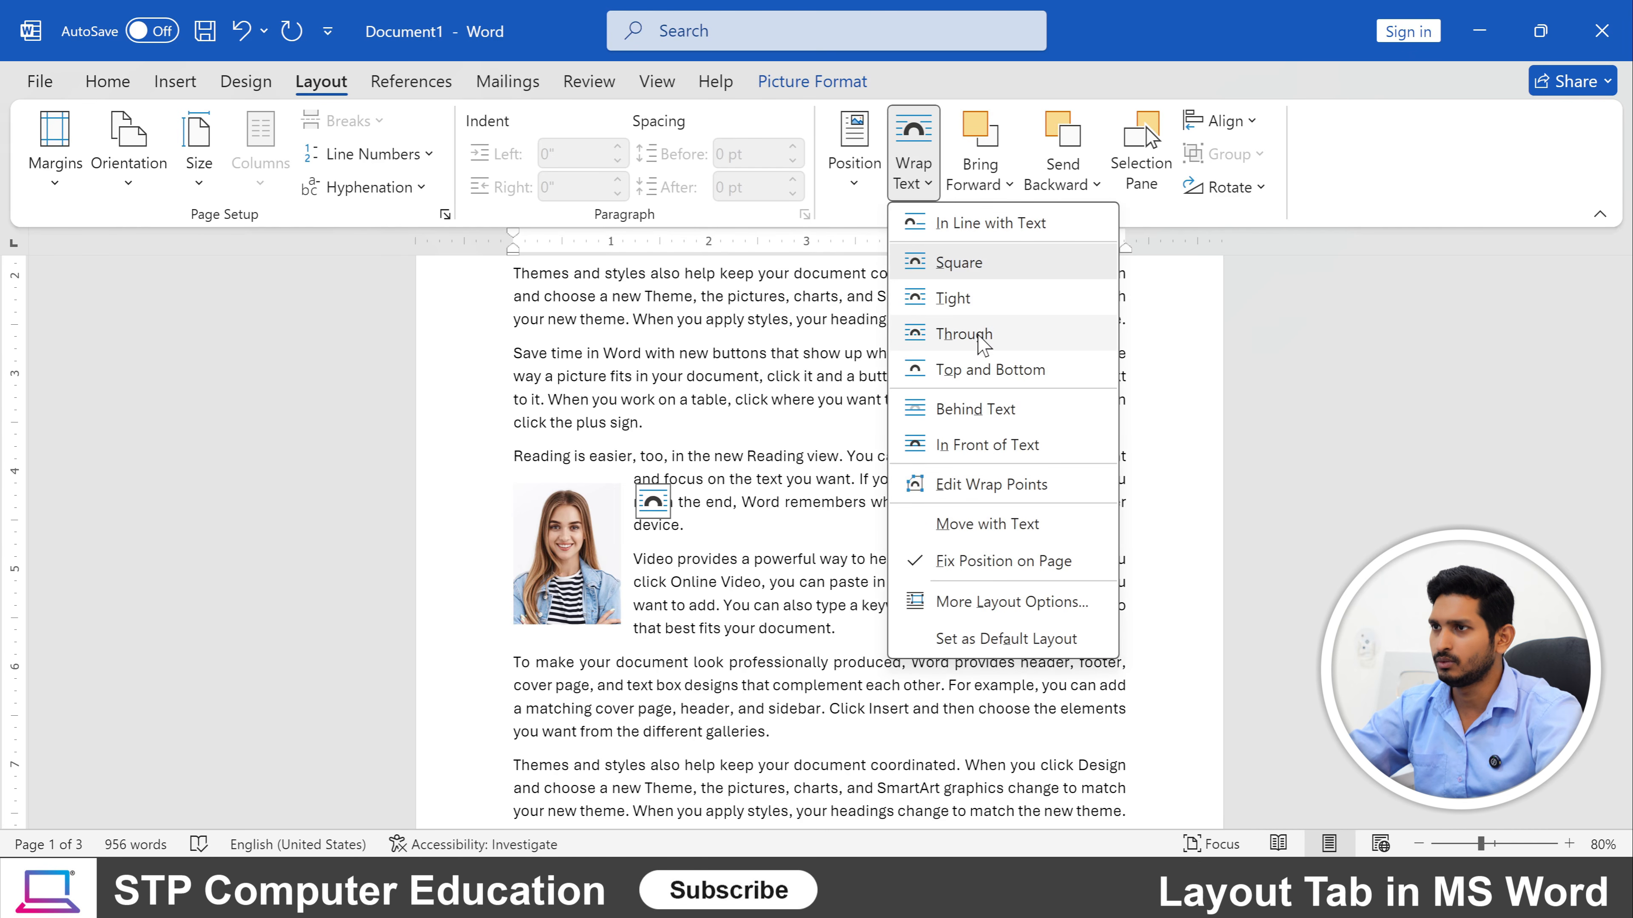
click(958, 334)
drag(554, 541, 576, 394)
Place the picture In Front of Text over the "Video provides" paragraph below, and switch its wrapping to Behind Text.
click(913, 166)
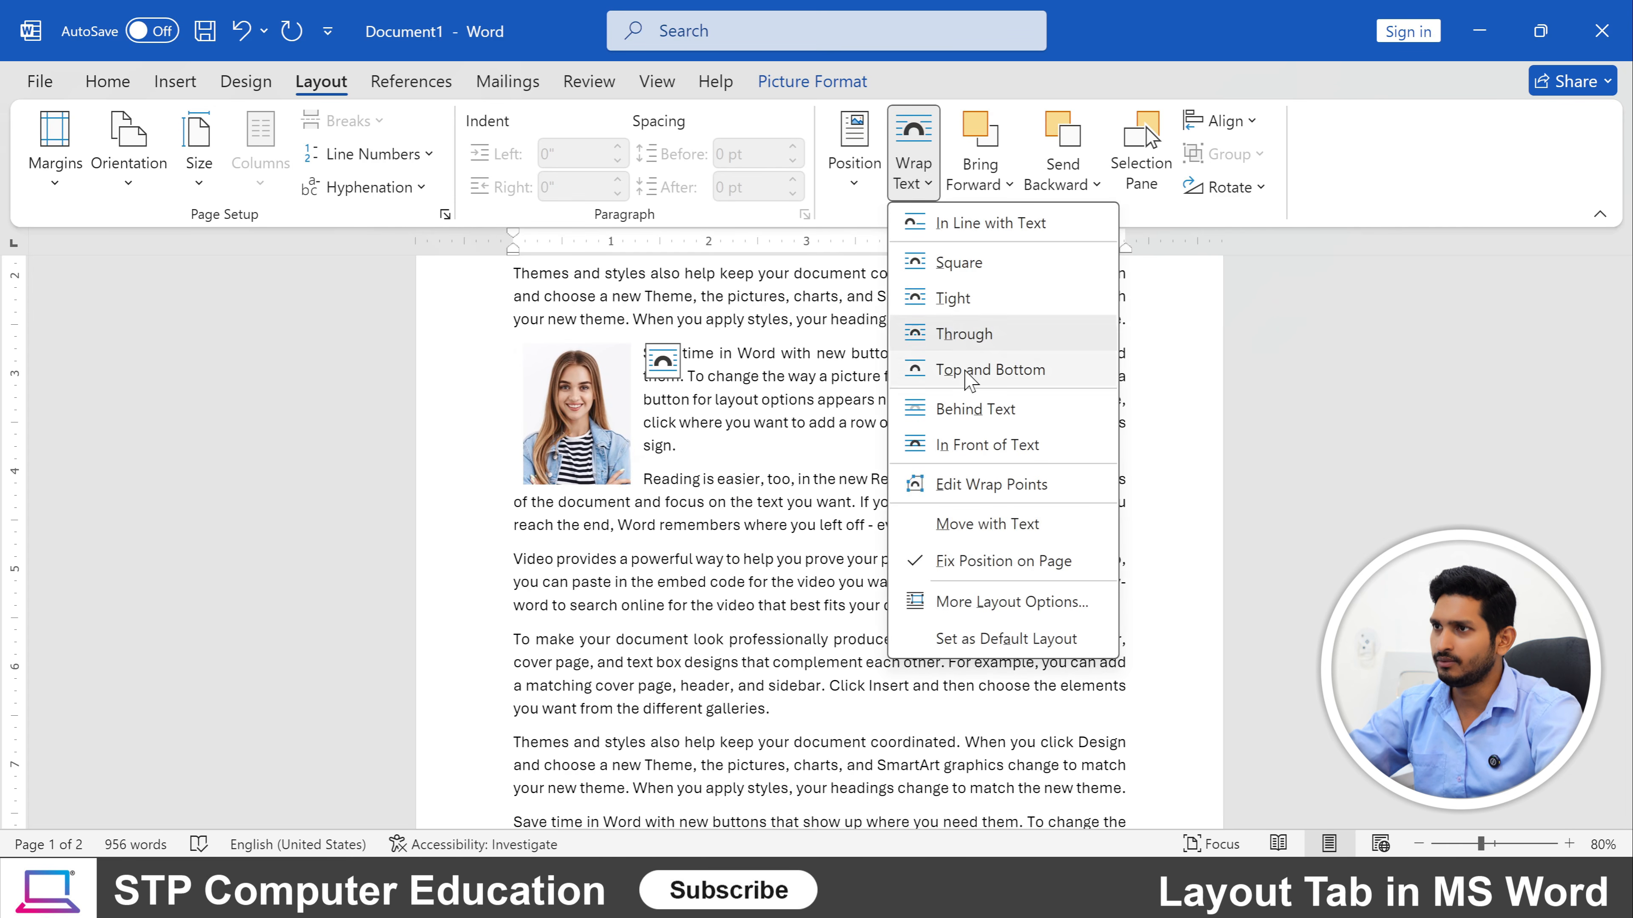
click(977, 446)
drag(579, 457, 770, 607)
click(912, 180)
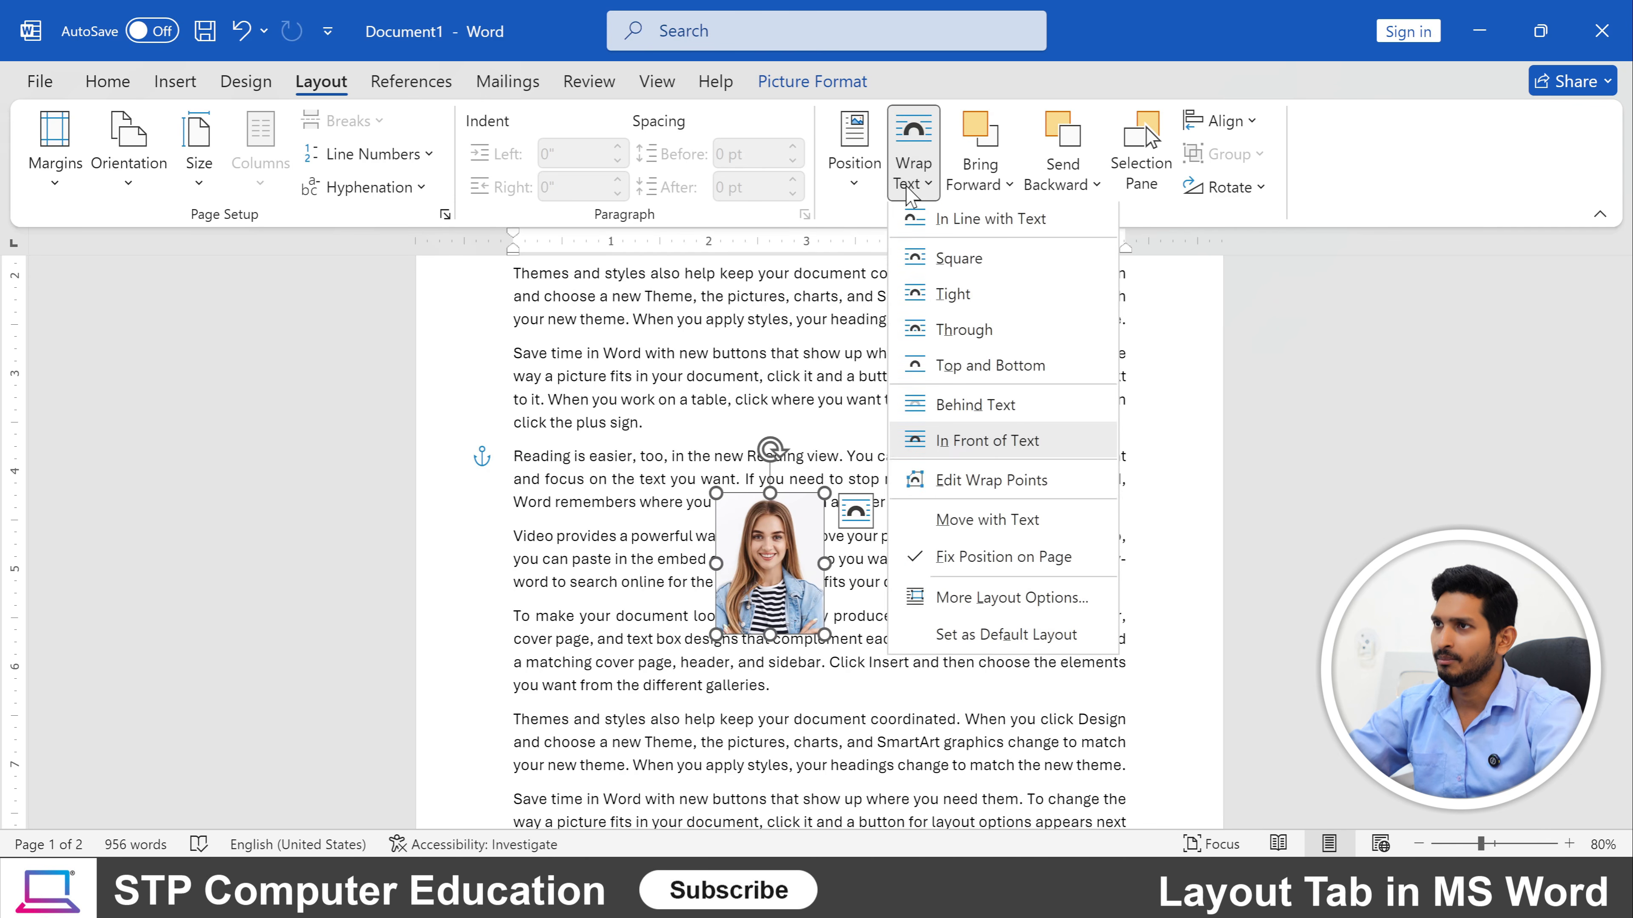
click(975, 405)
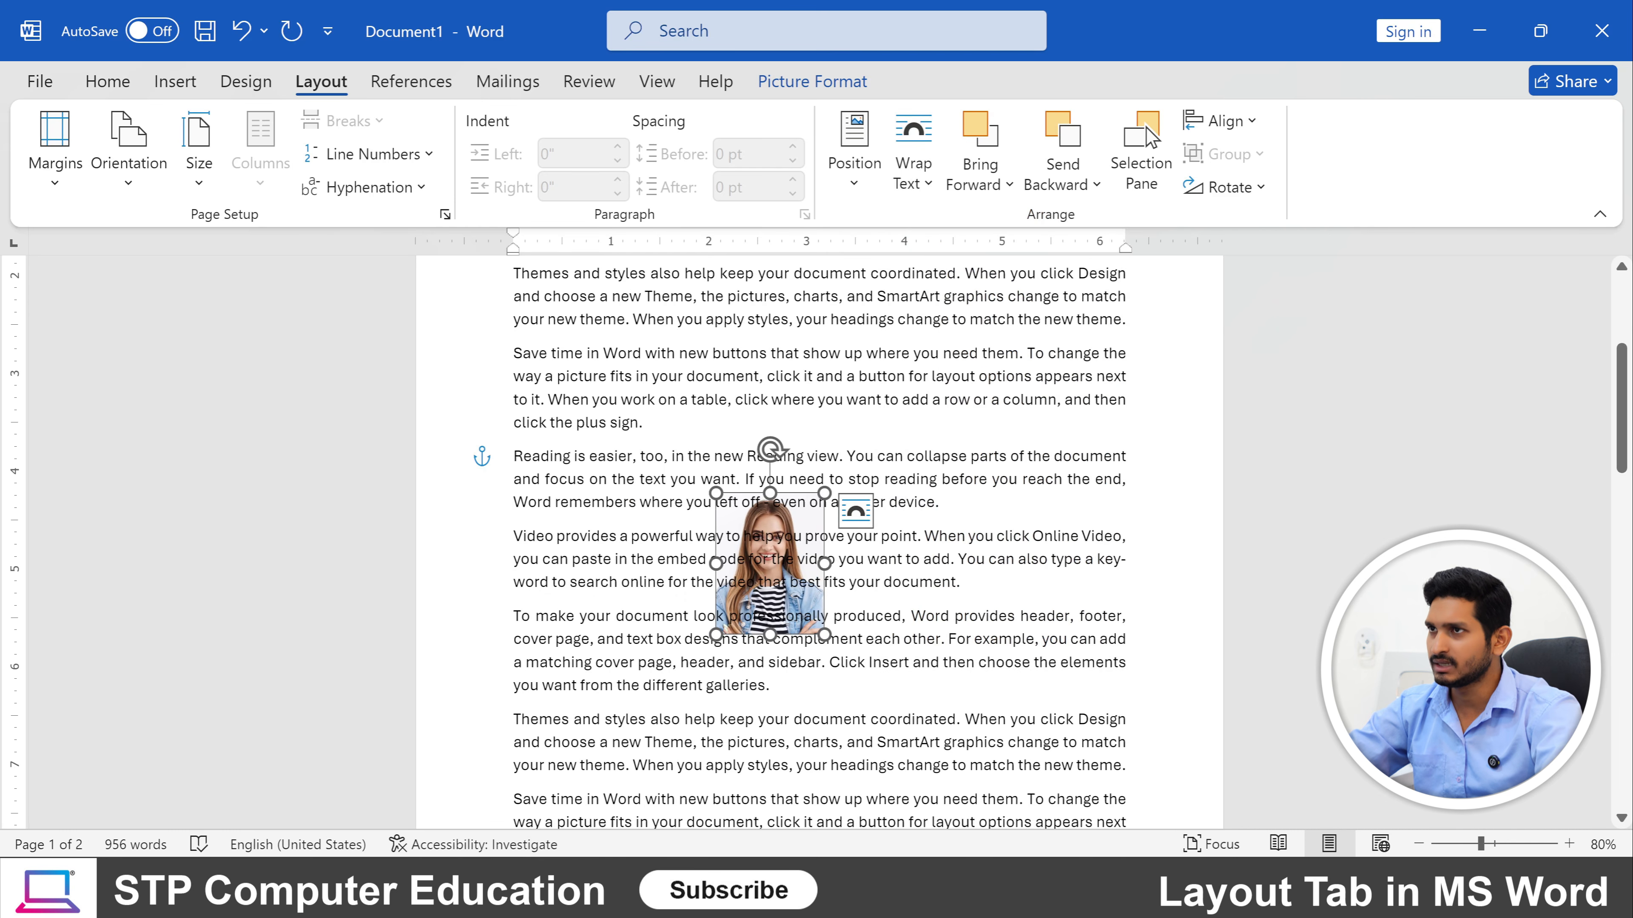
Set the picture's wrapping to Square and move it among the lines of the "Save time in Word" and "Reading is easier" paragraphs.
click(912, 173)
click(960, 263)
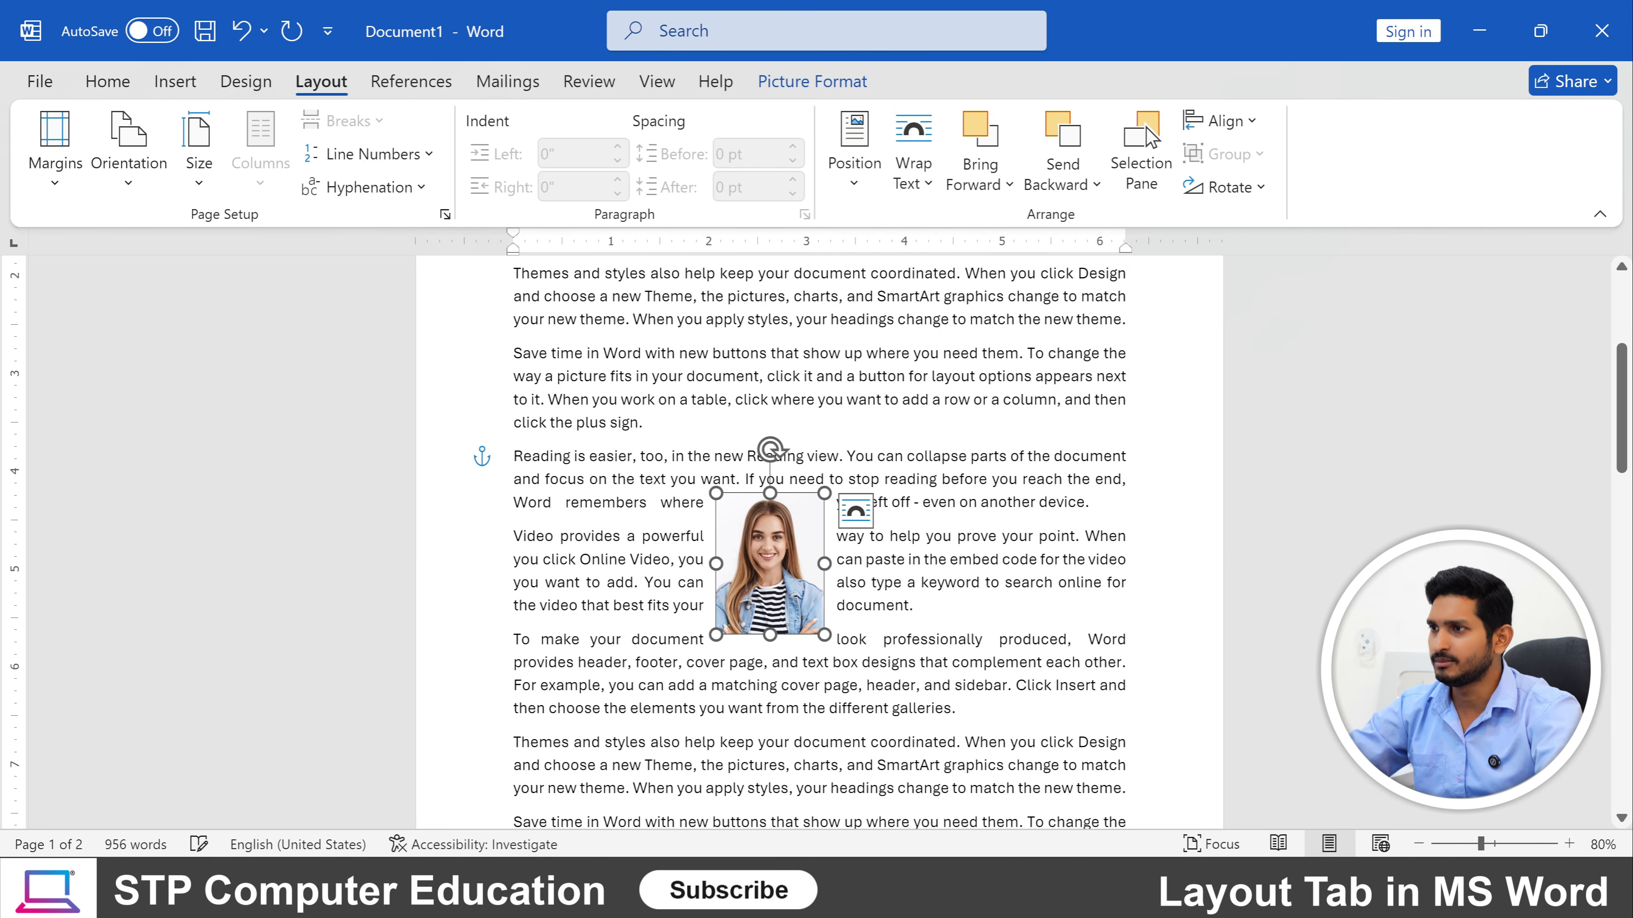
drag(784, 547, 734, 423)
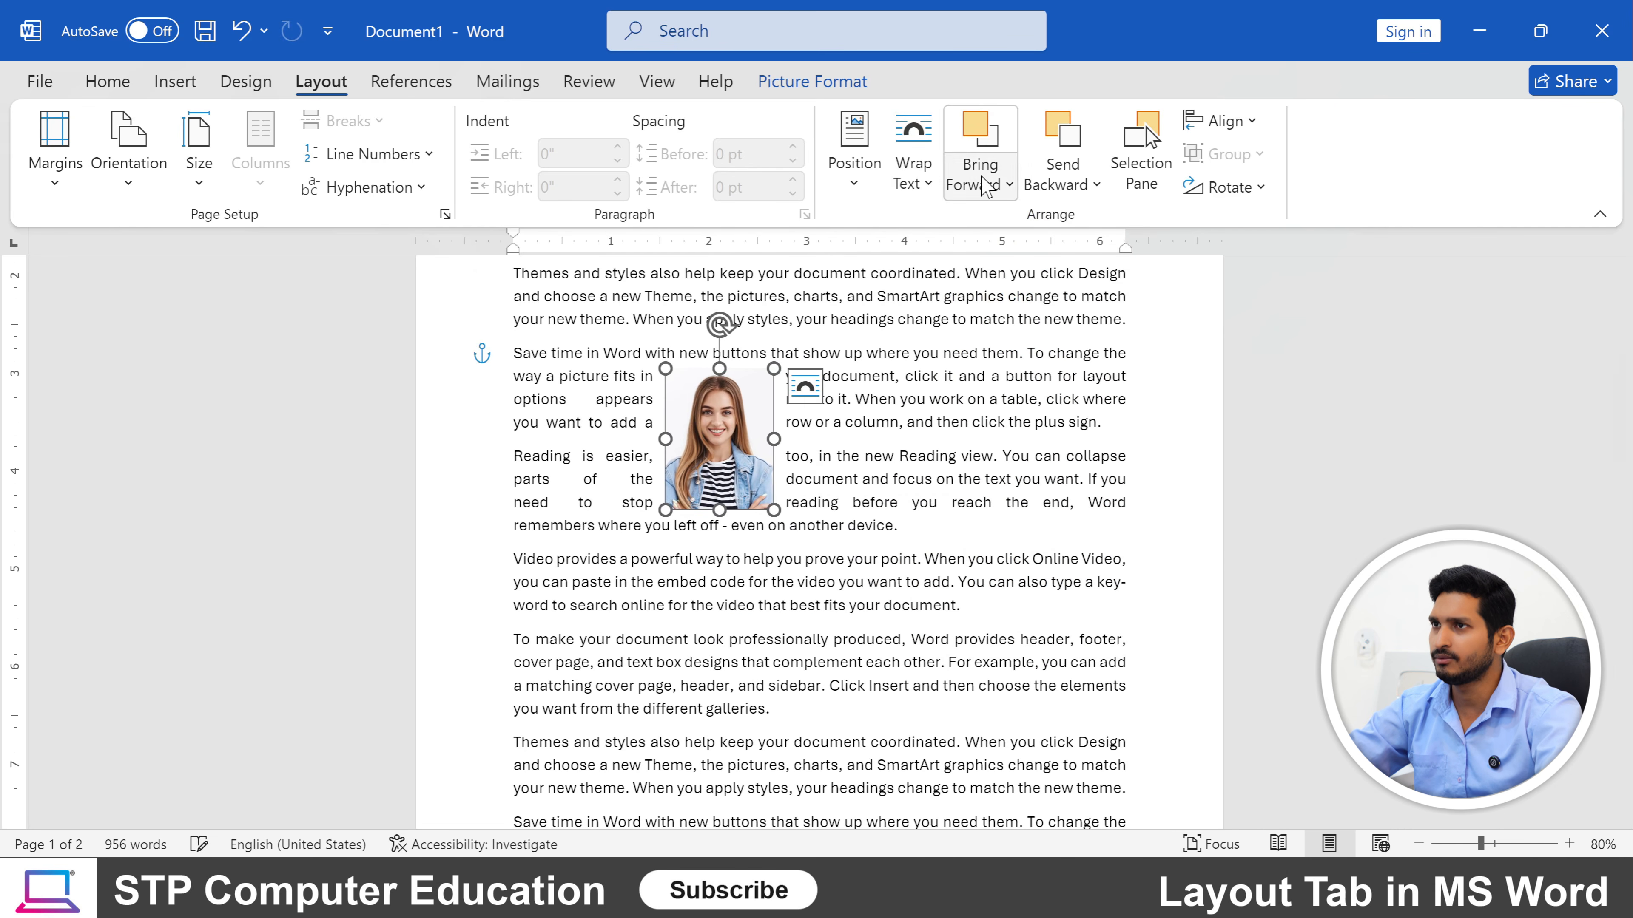
drag(714, 450, 665, 476)
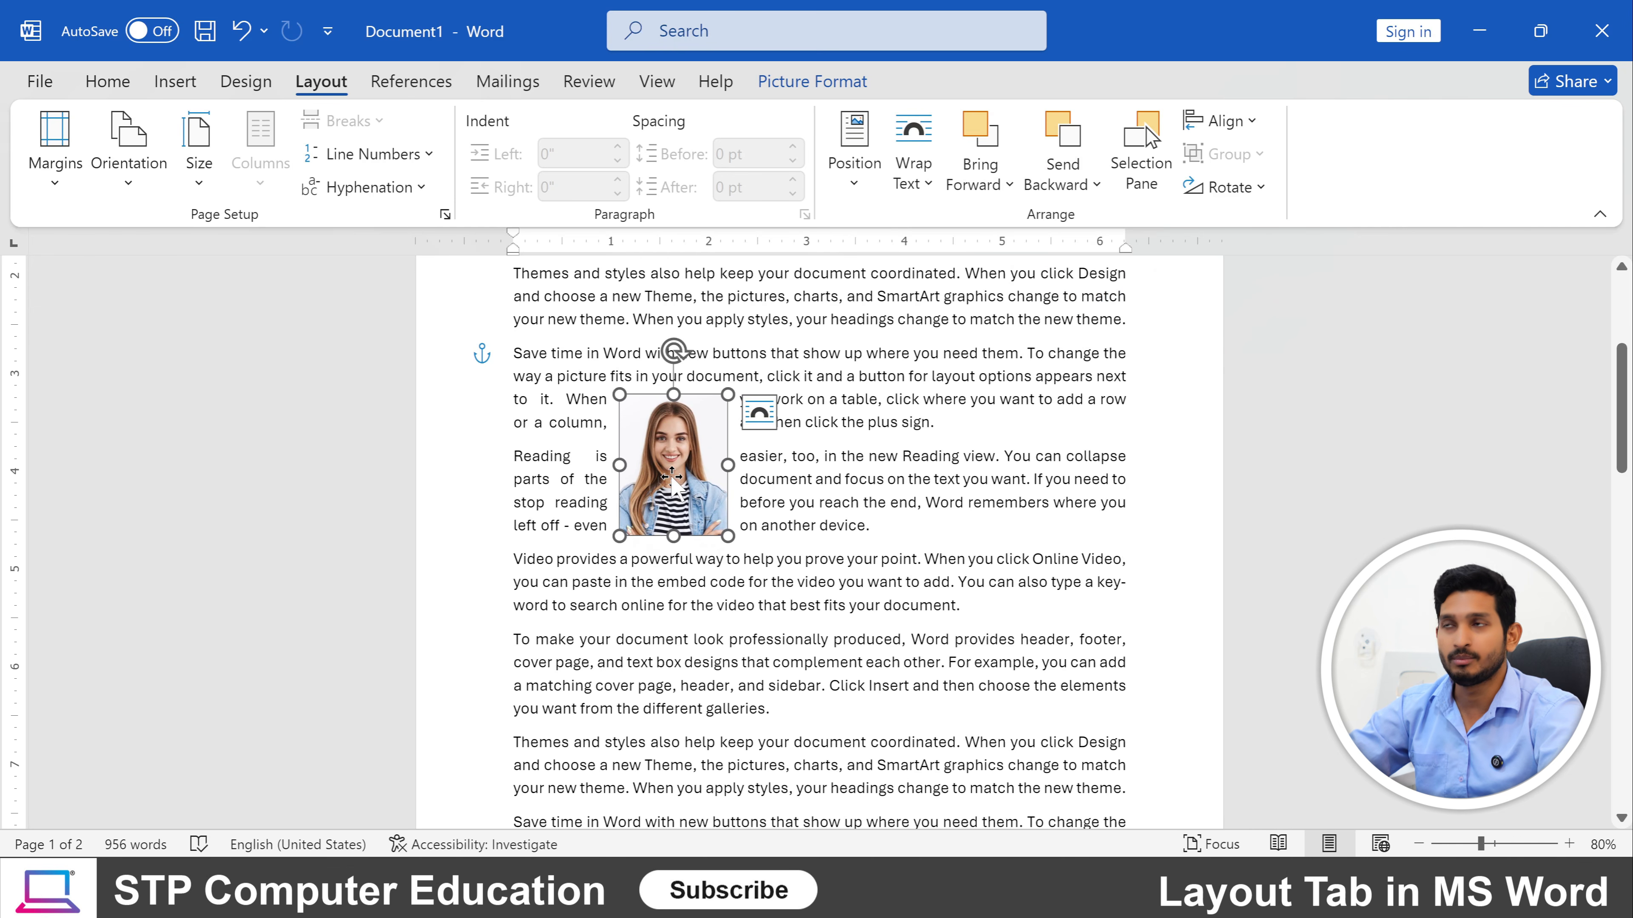
Insert a rectangle shape overlapping the lower right part of the picture and reaching into the "Video provides" paragraph.
click(174, 87)
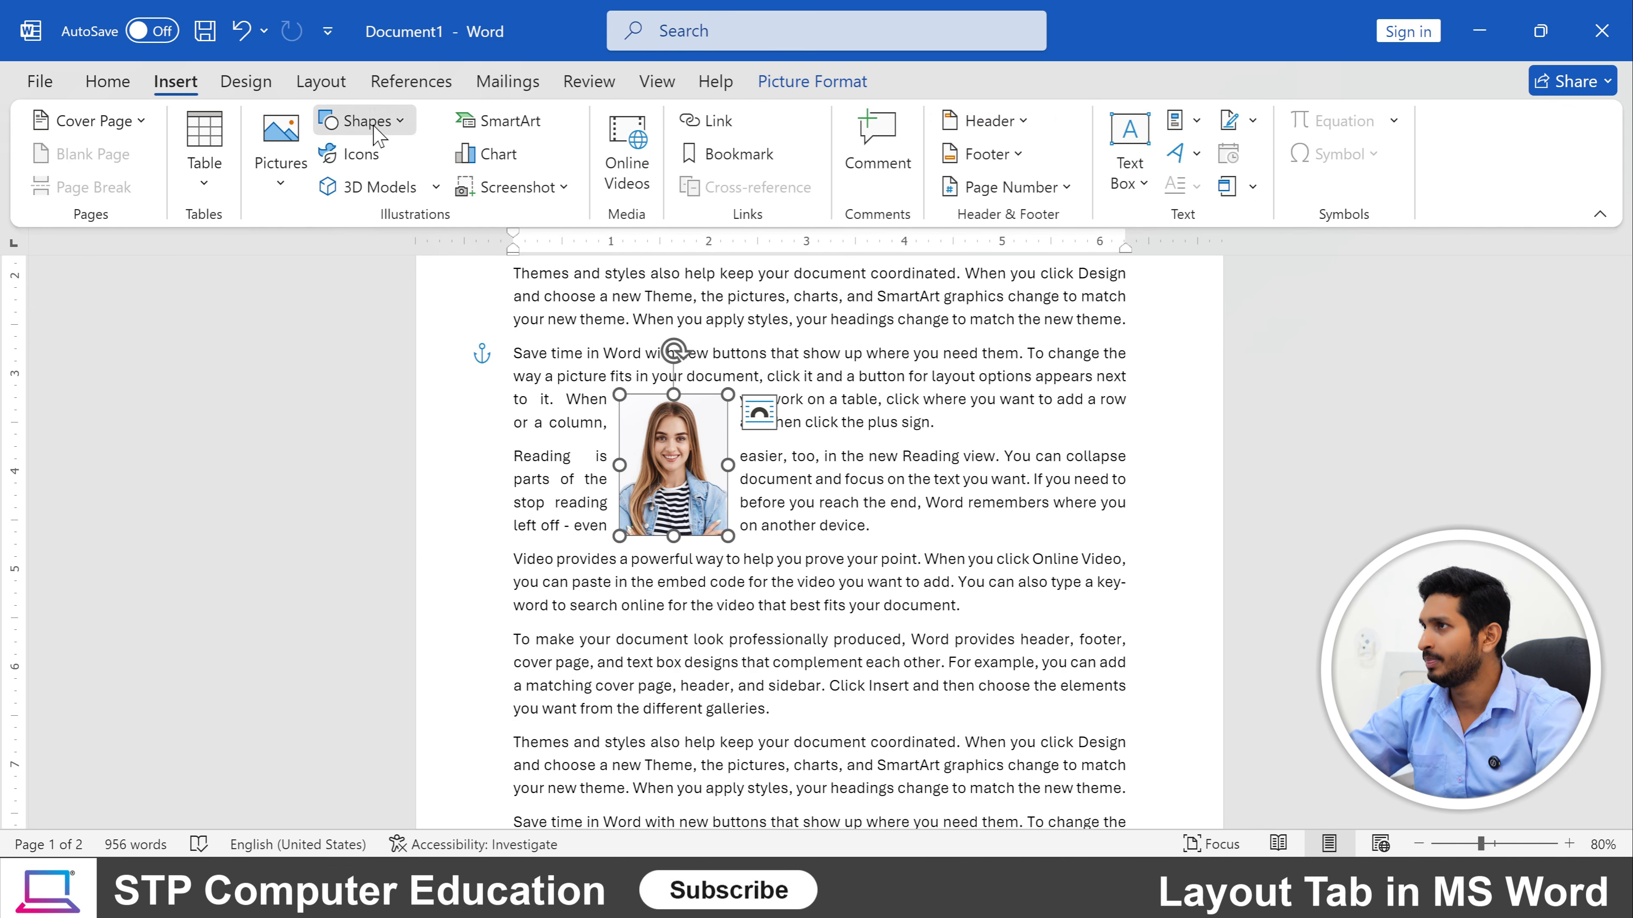
click(363, 121)
click(405, 187)
drag(657, 445, 784, 605)
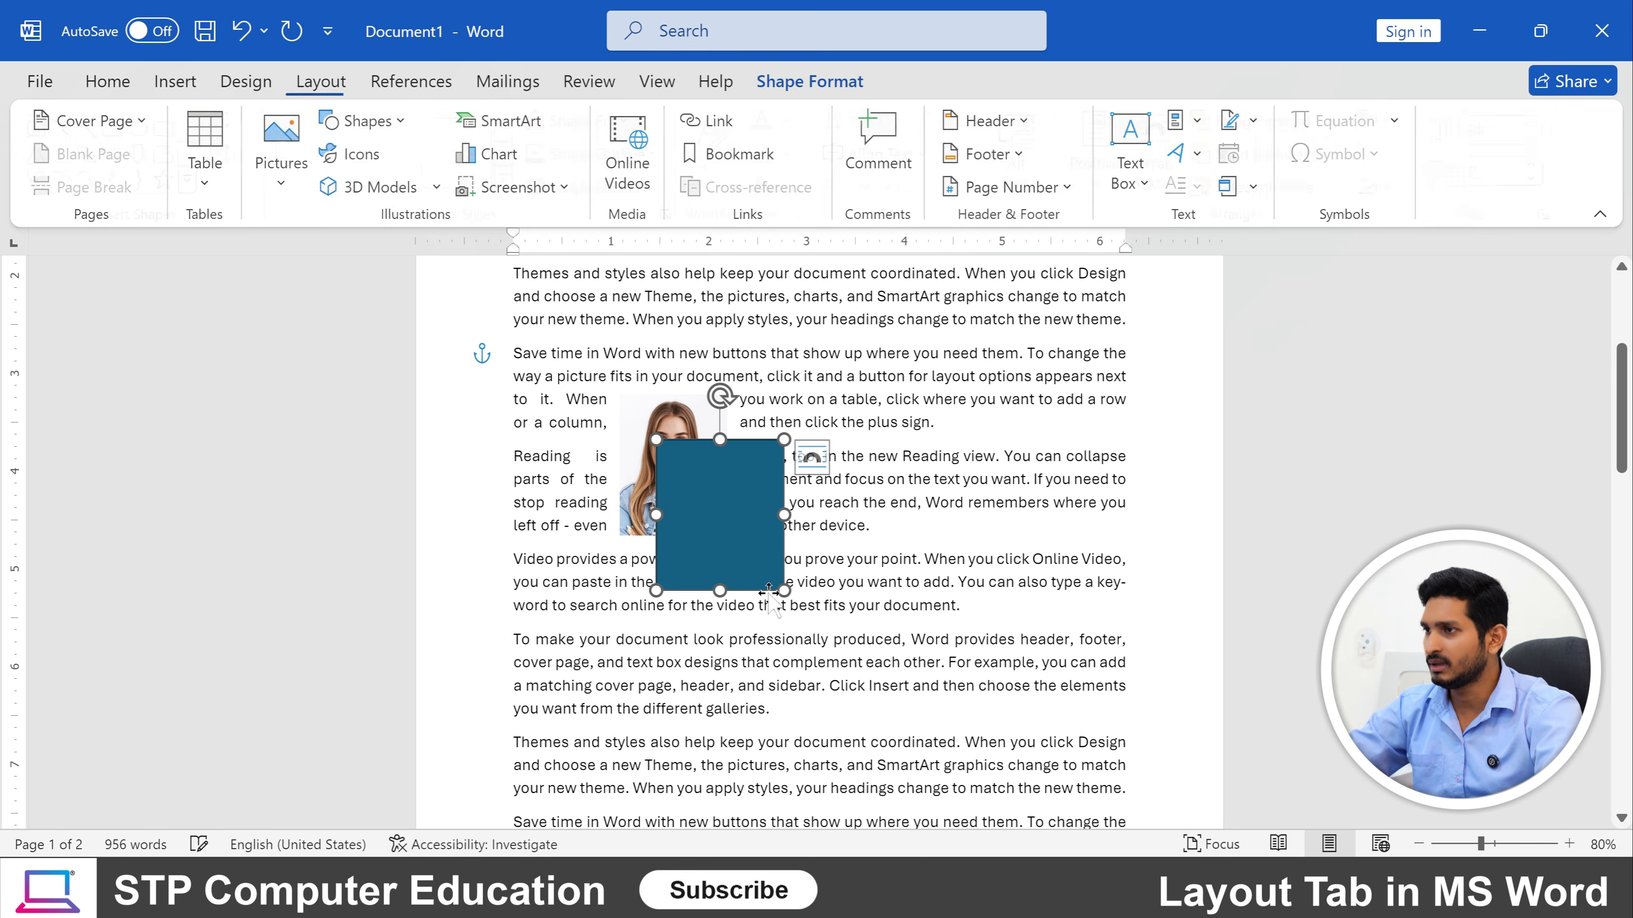
Bring the picture forward over the rectangle, and send it backward behind the rectangle again.
click(654, 425)
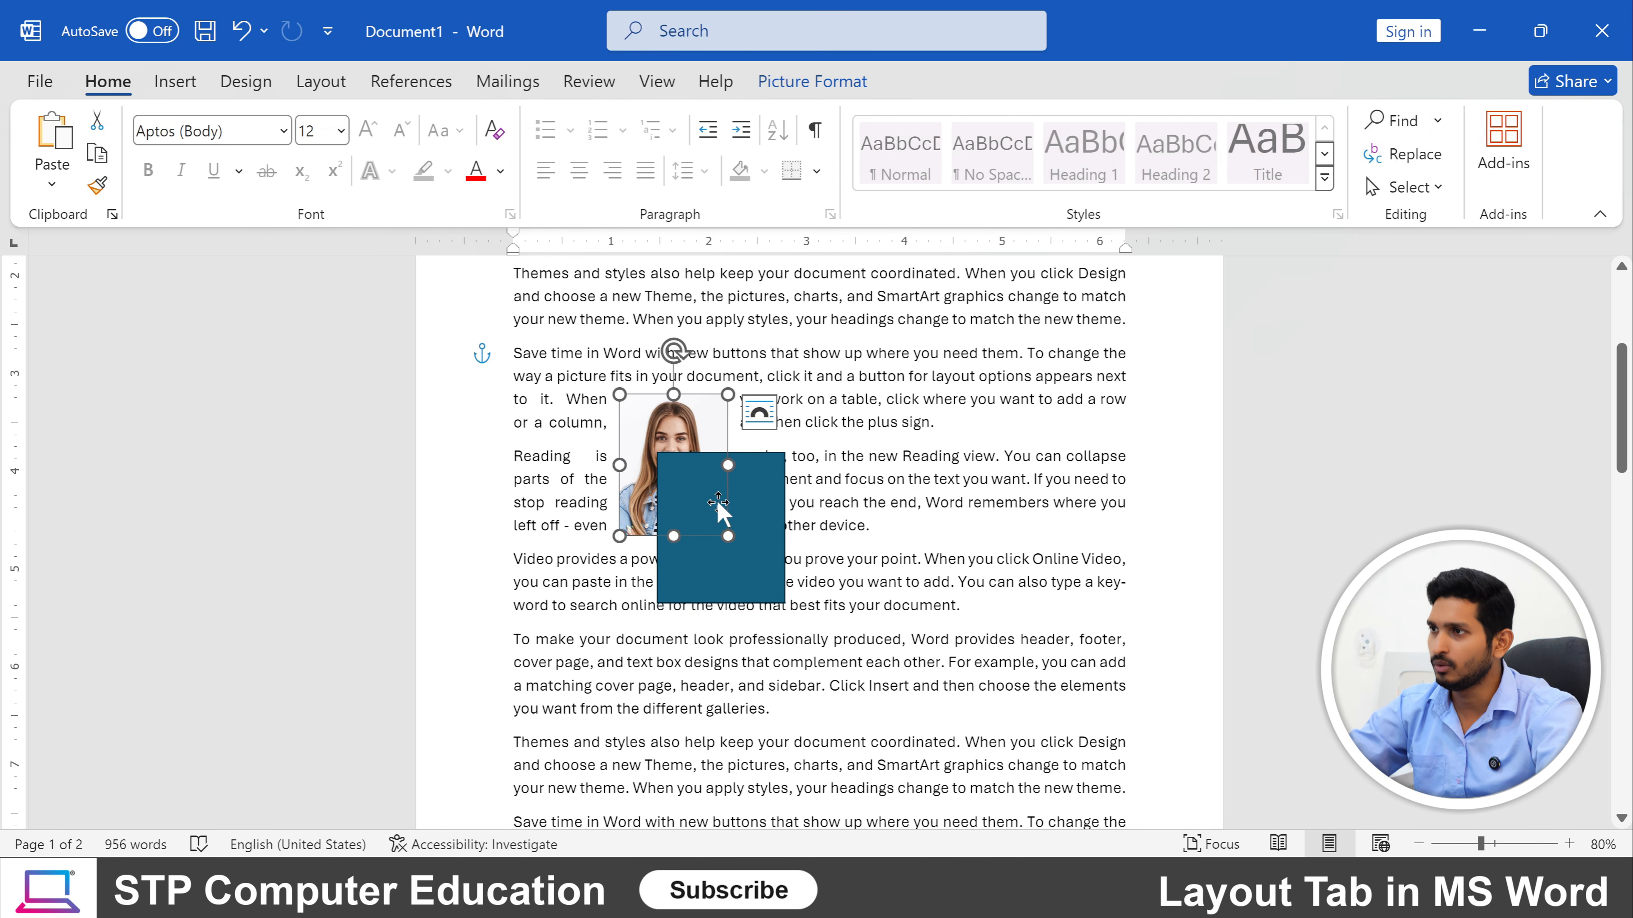
click(320, 82)
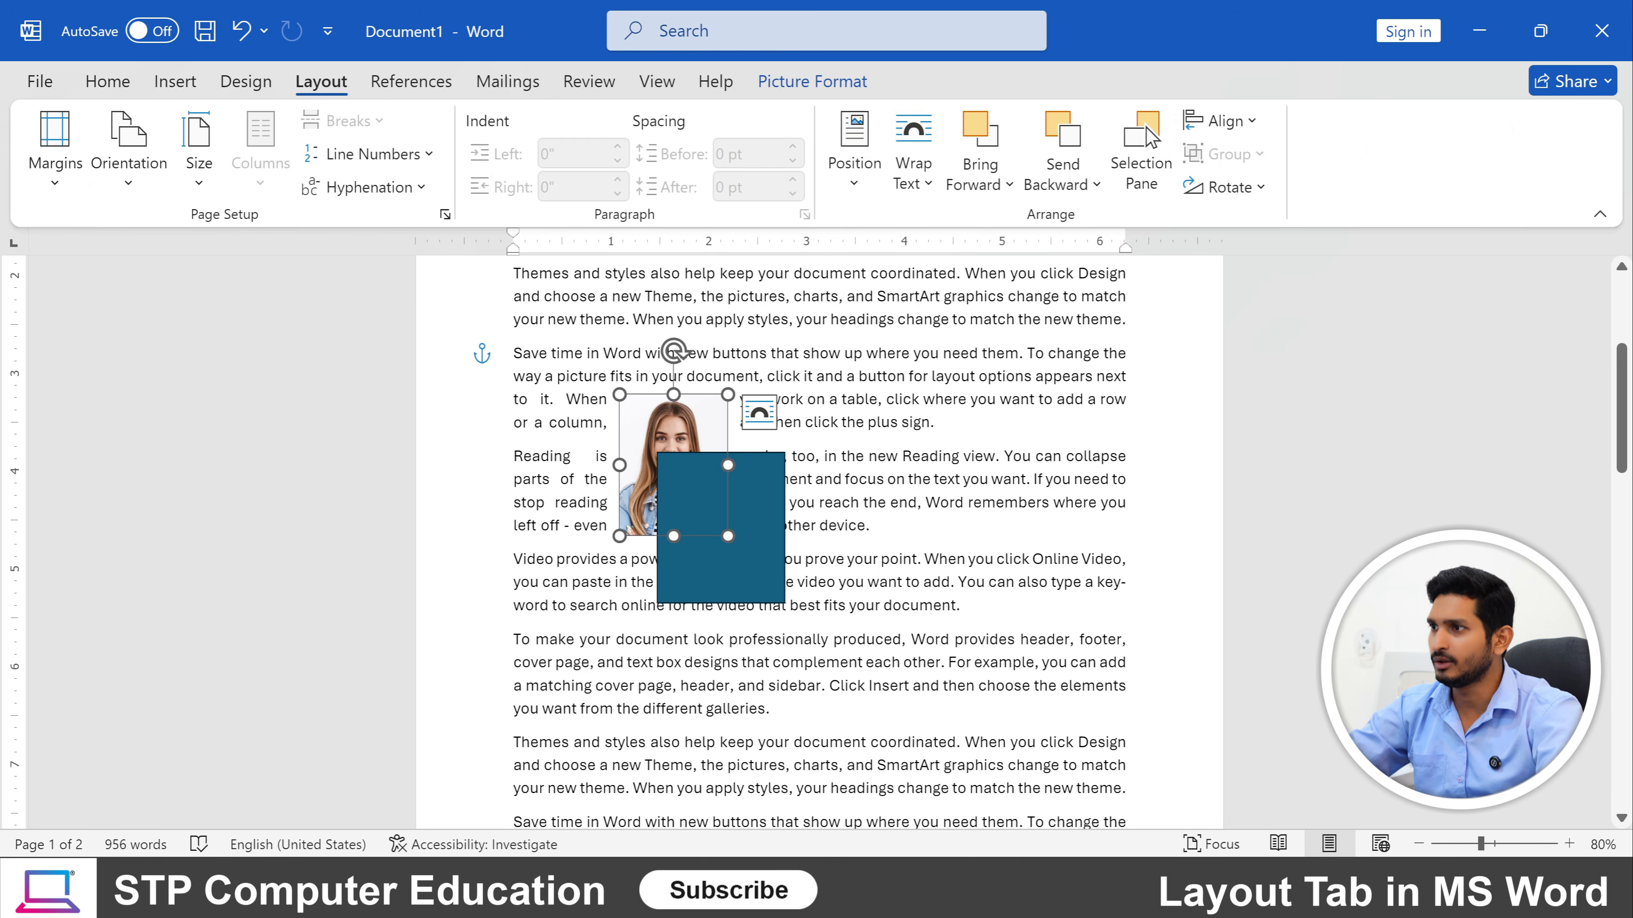
click(979, 136)
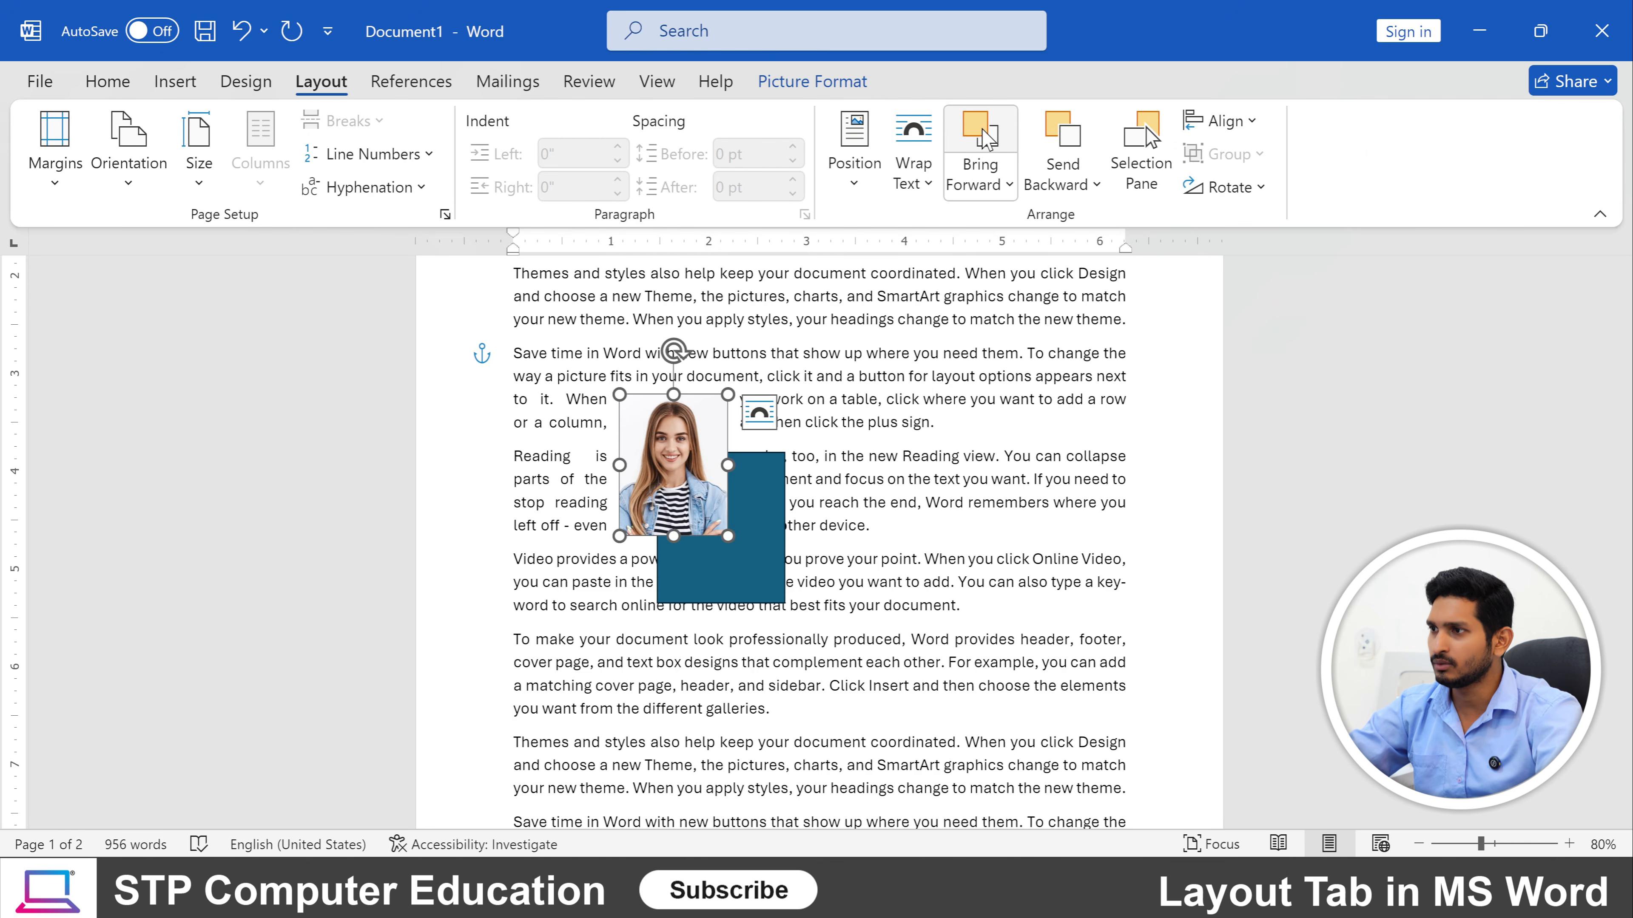
click(1057, 143)
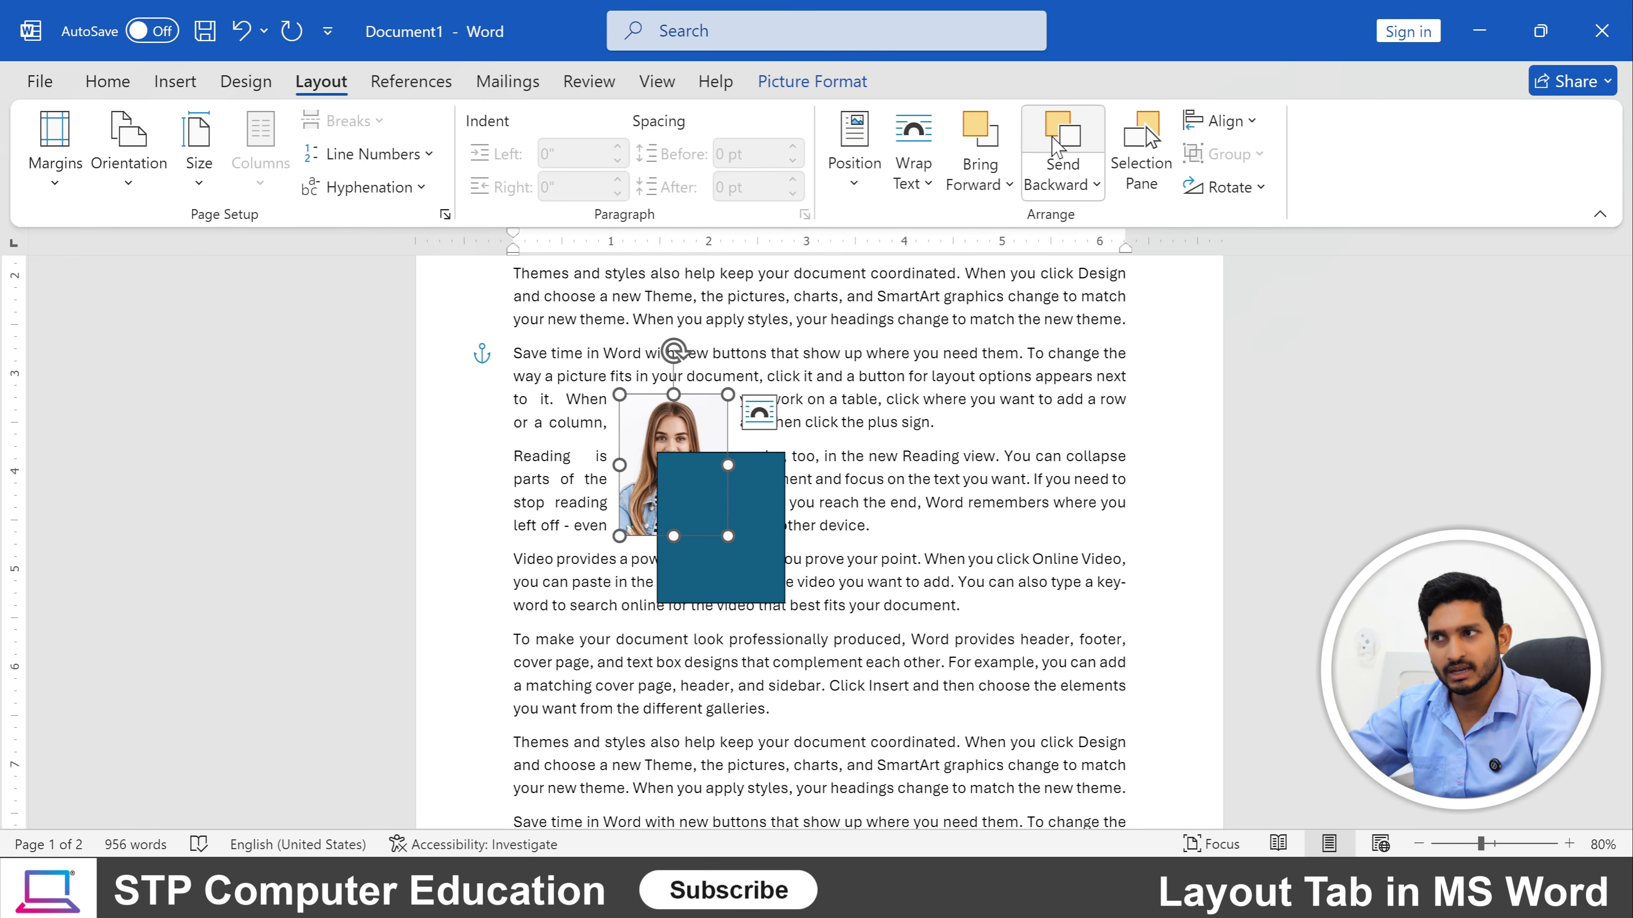
Send the rectangle backward behind the picture and show the list of the document's objects in the Selection Pane.
click(765, 504)
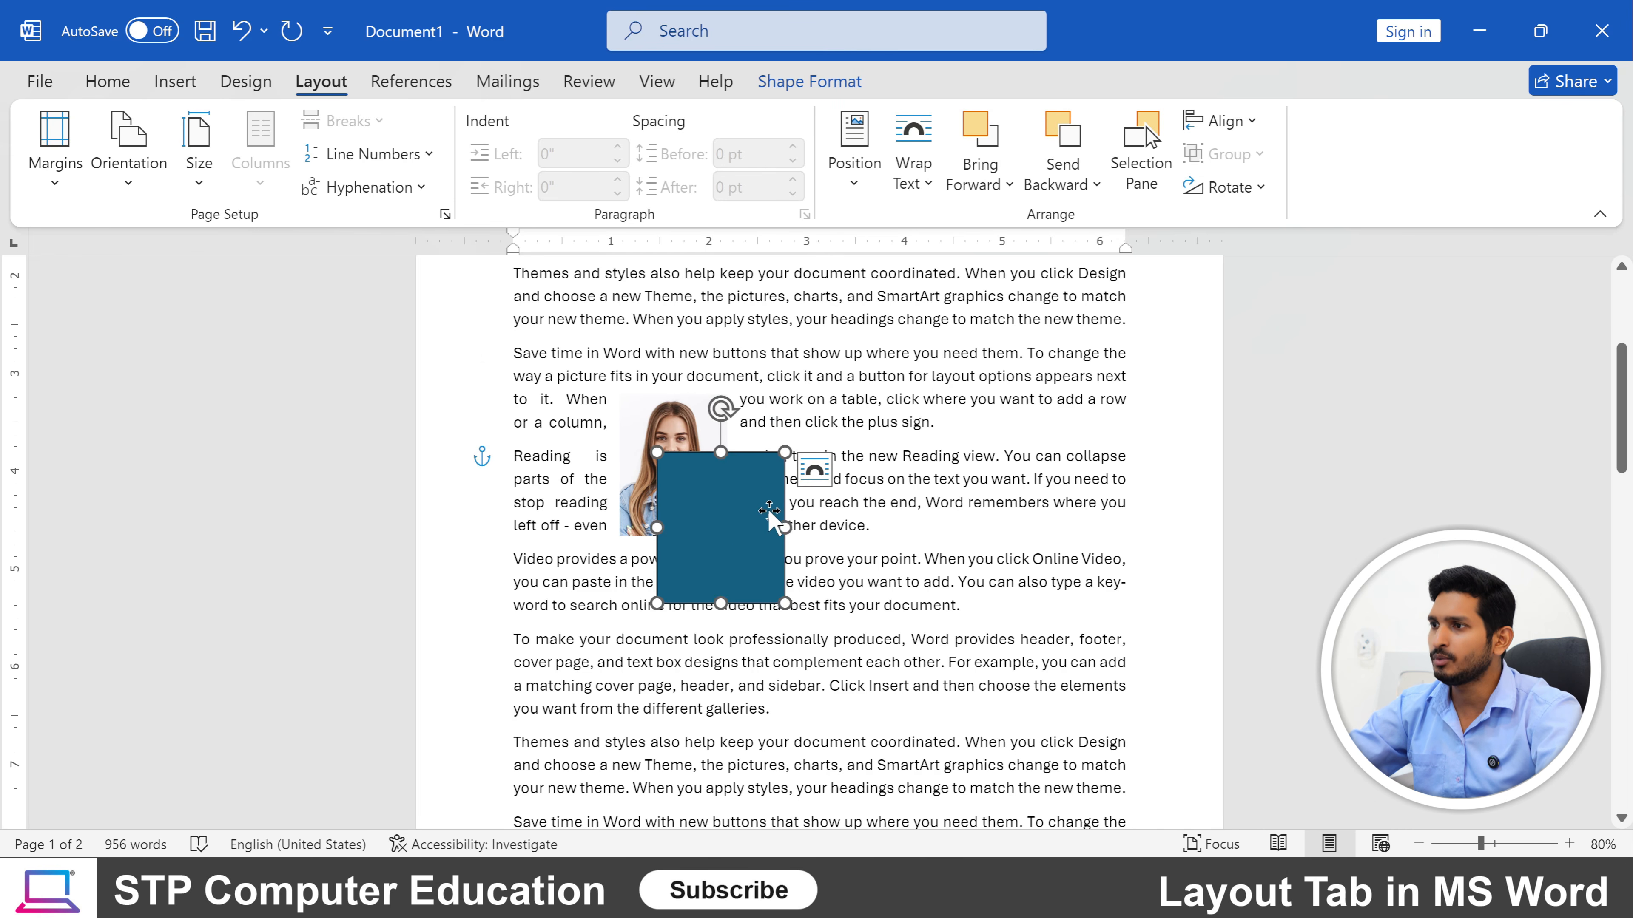
click(1069, 150)
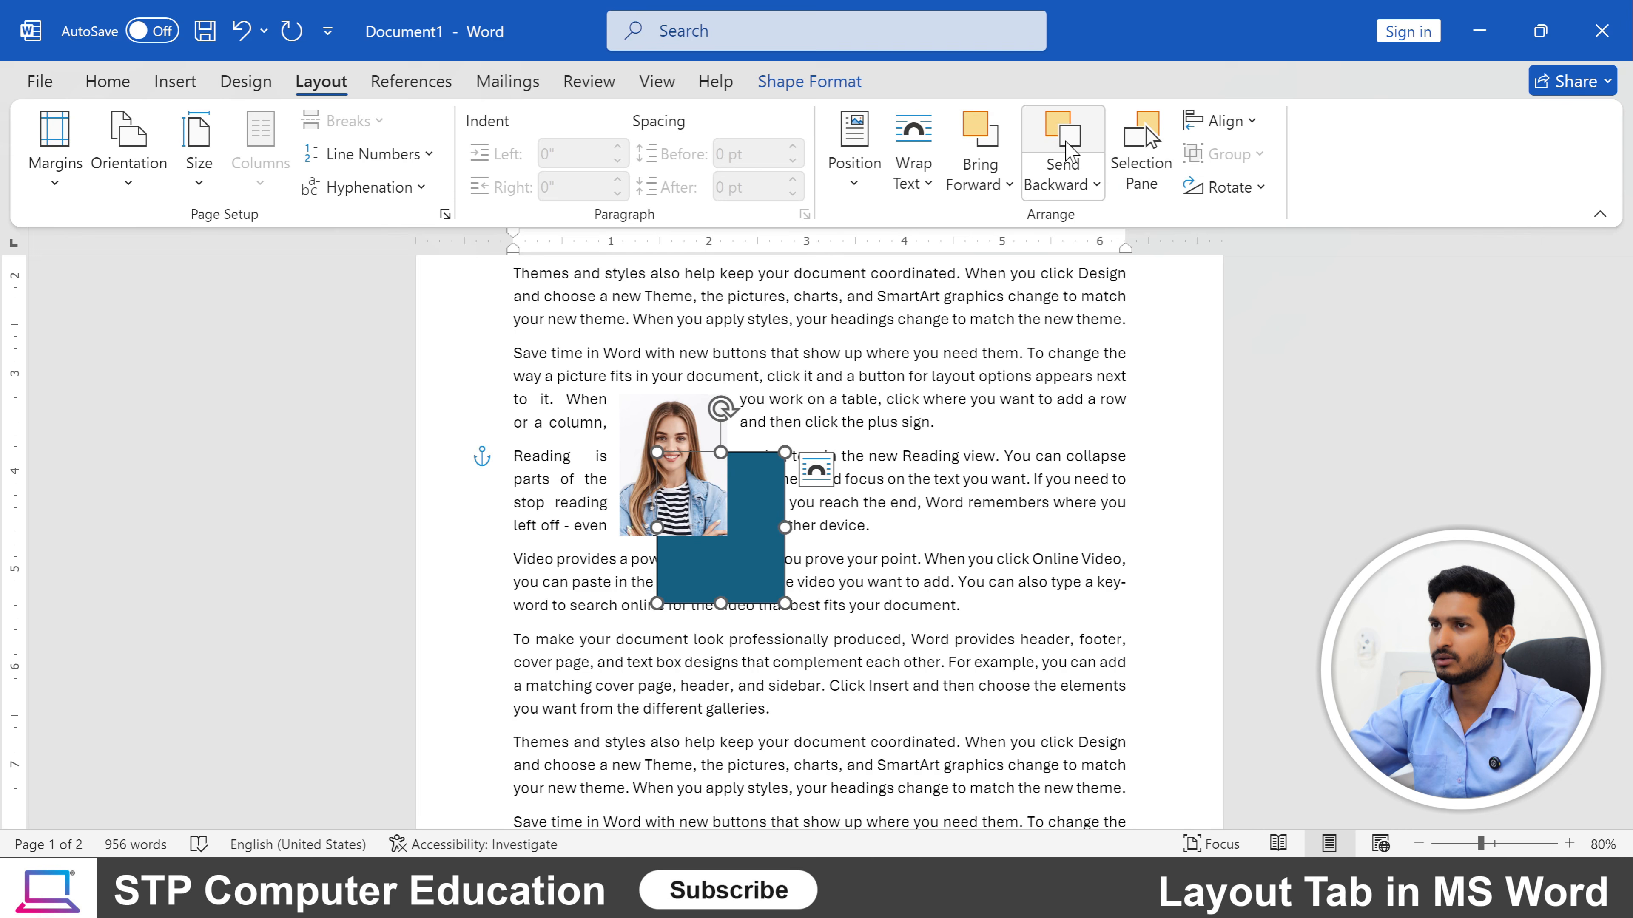
click(1150, 152)
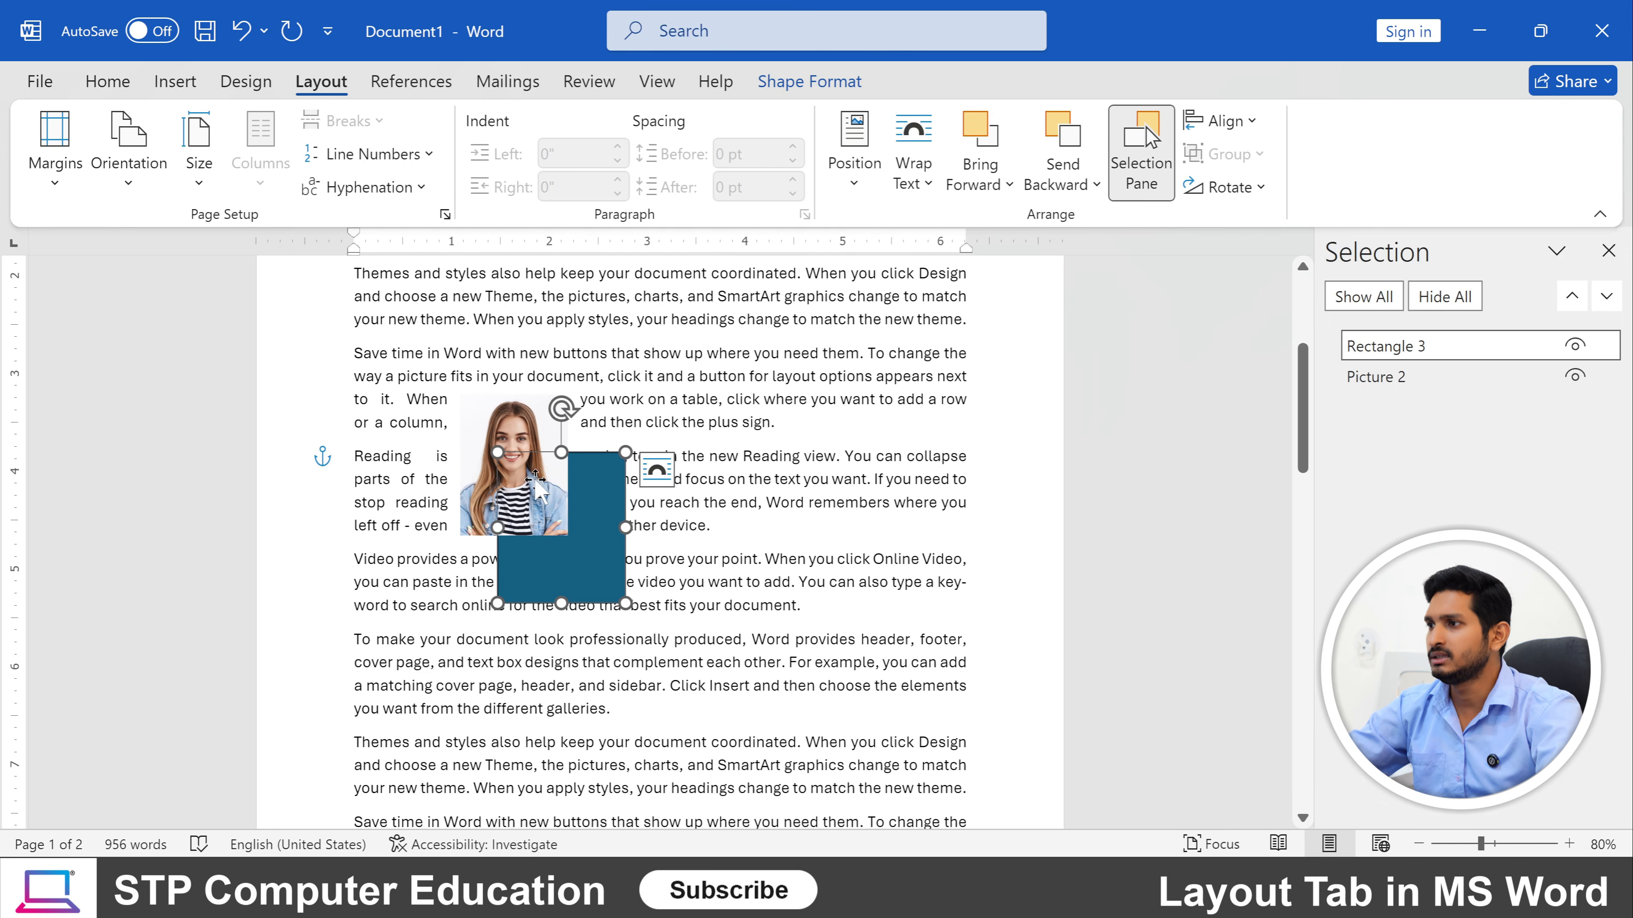
Select the picture and the rectangle alternately, on the page and through their Selection Pane entries, to compare which object each entry represents.
click(519, 445)
click(596, 536)
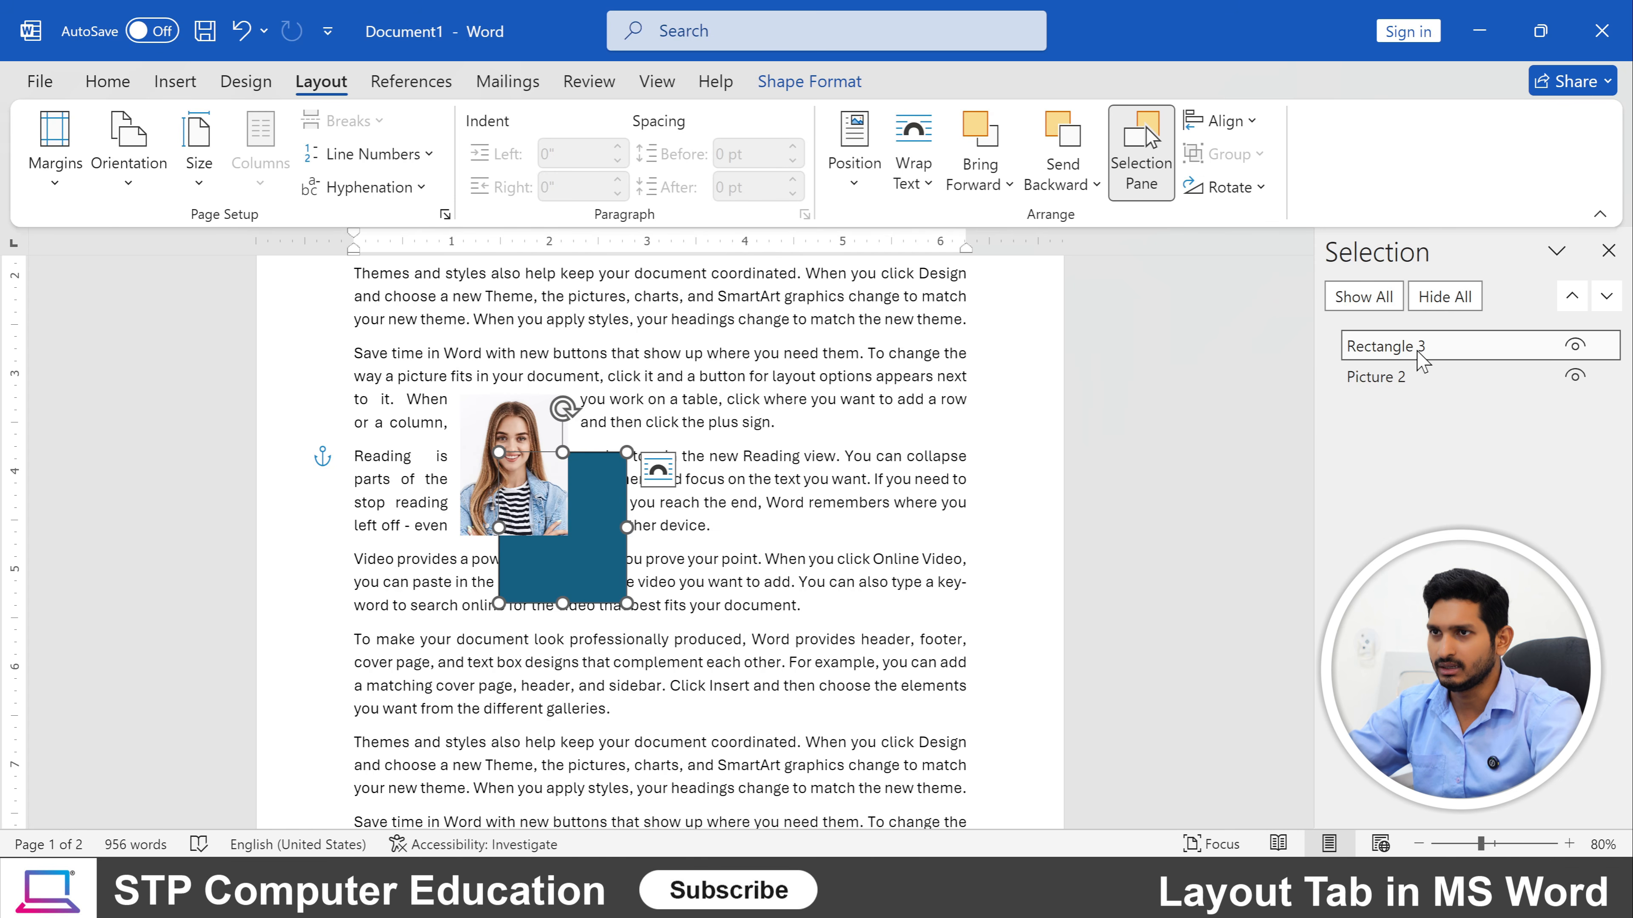
click(1401, 377)
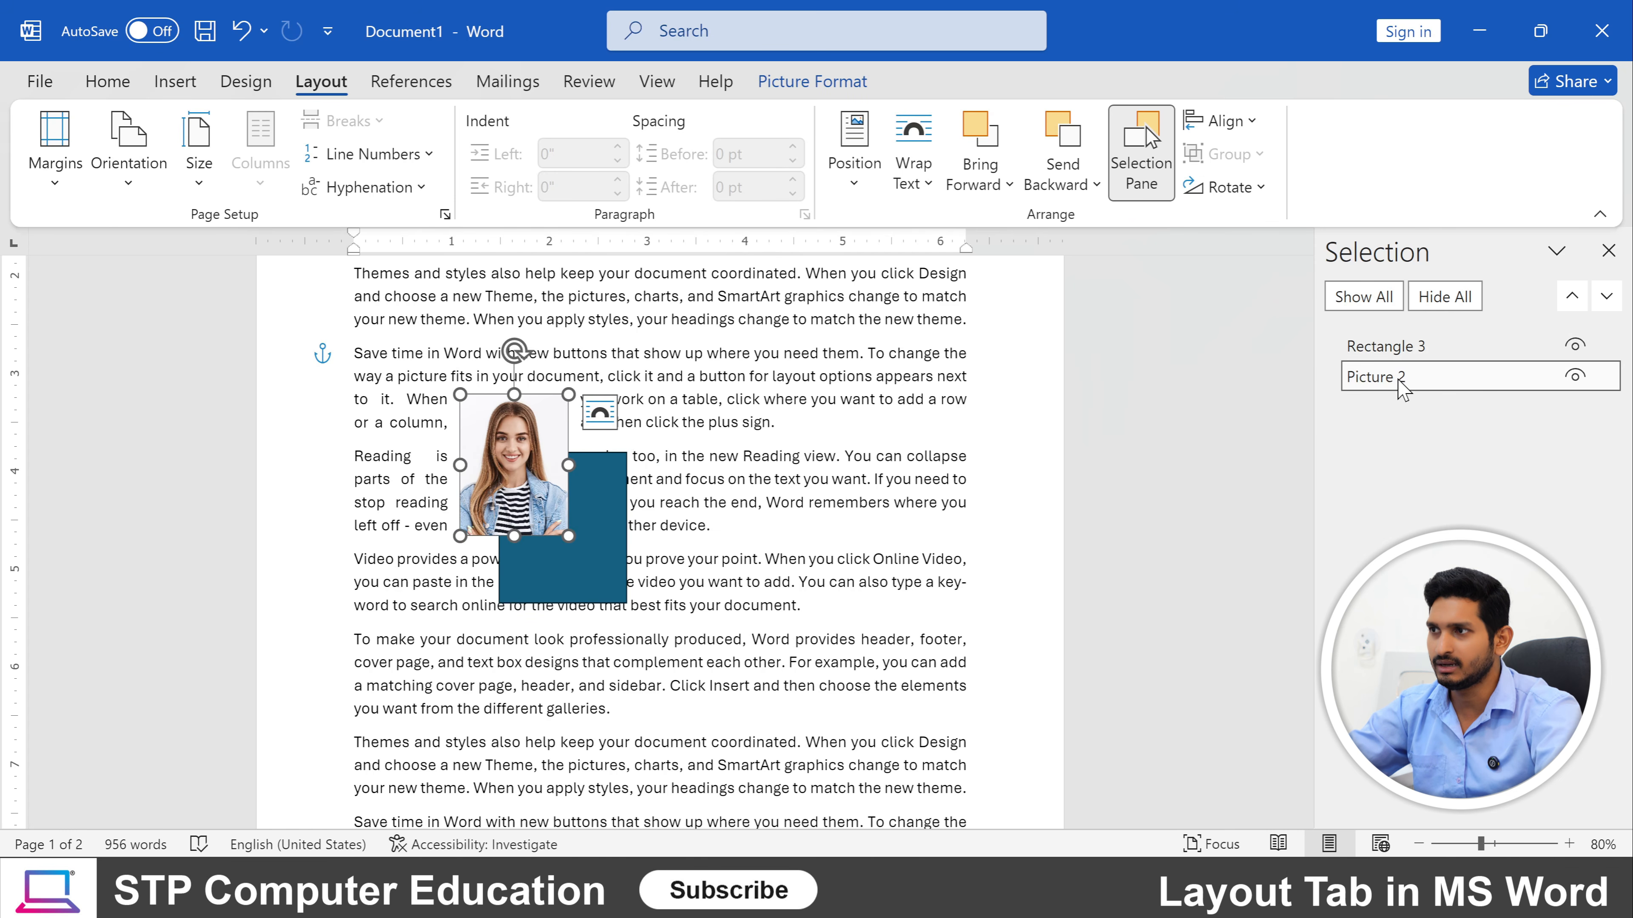
click(1414, 352)
click(1405, 378)
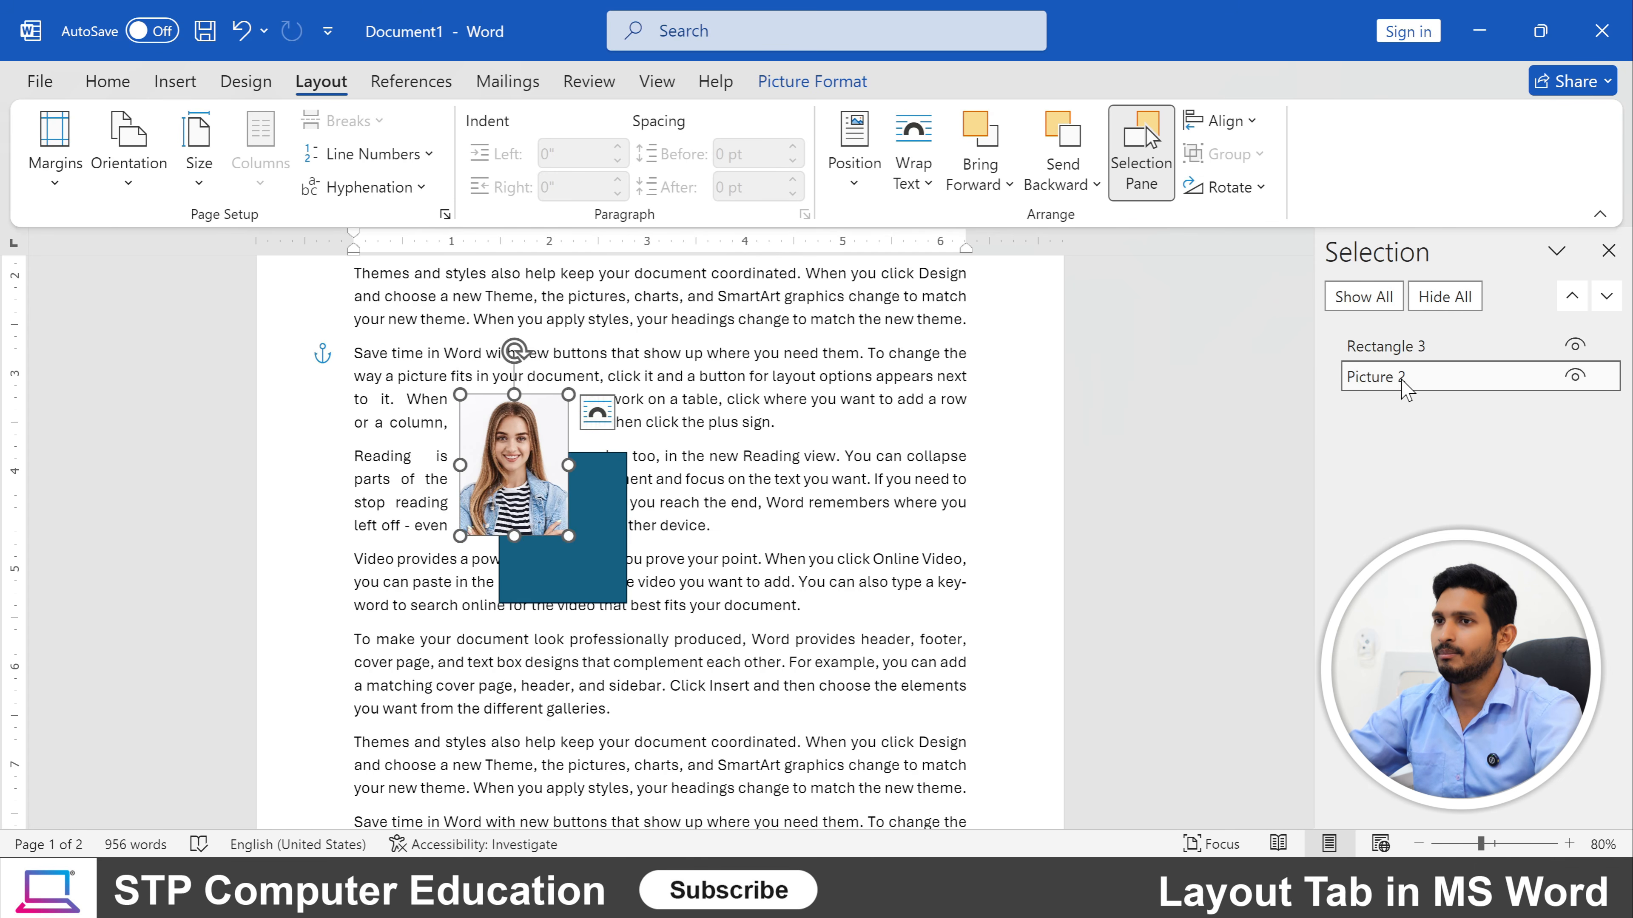
click(1391, 352)
Set the picture's text wrapping to Behind Text and move it up and left into the "Save time in Word" paragraph.
click(517, 454)
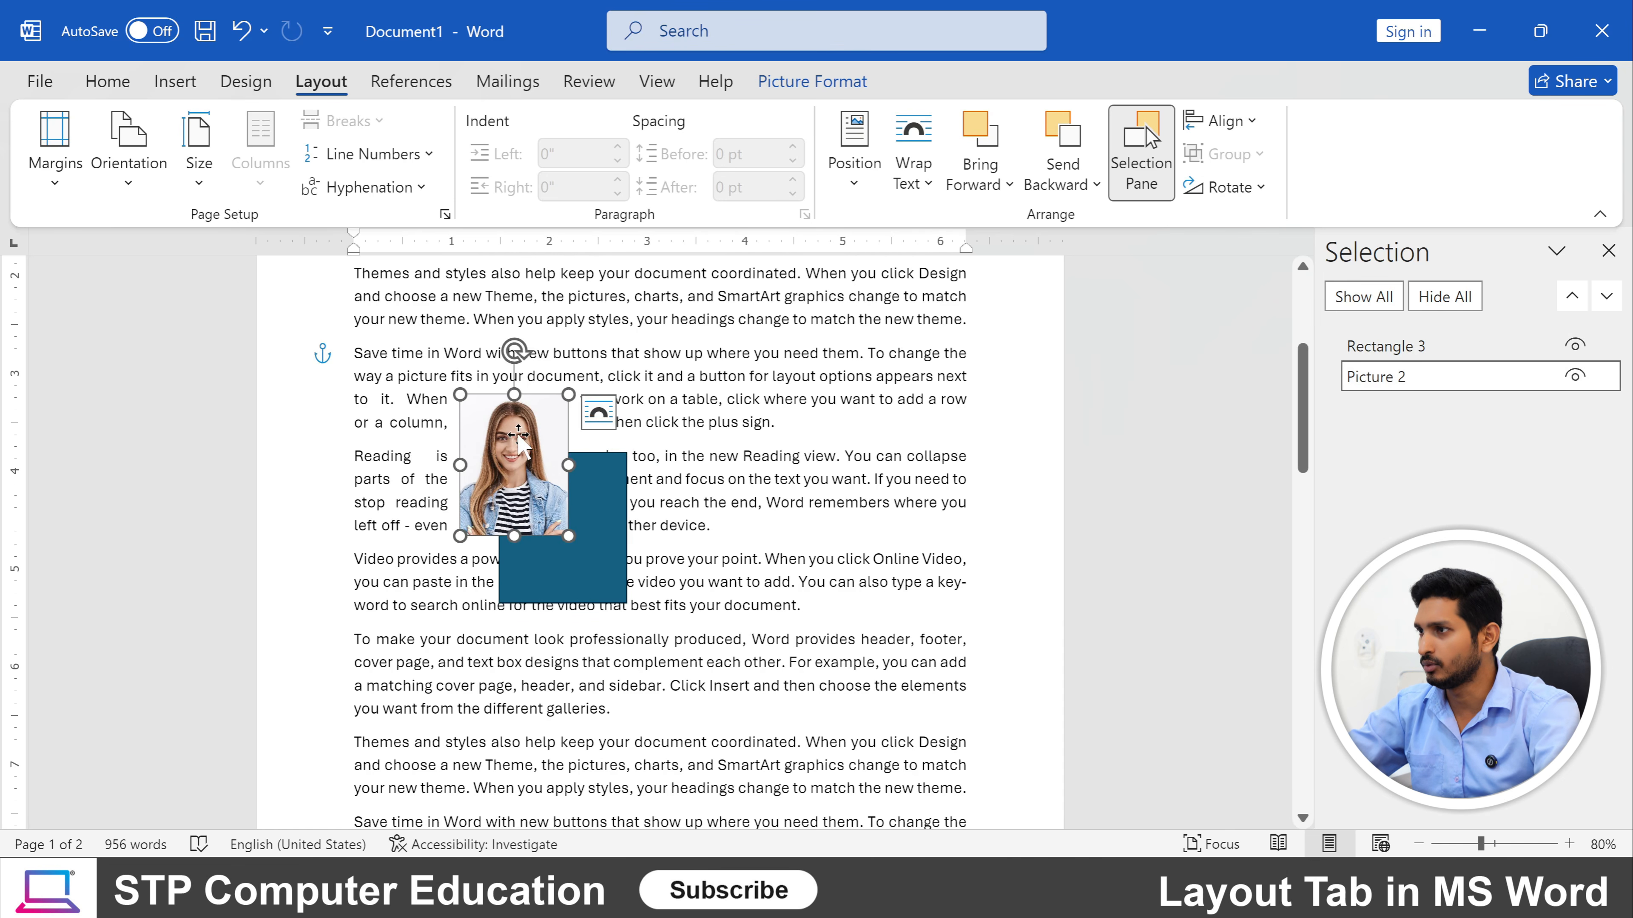
click(942, 191)
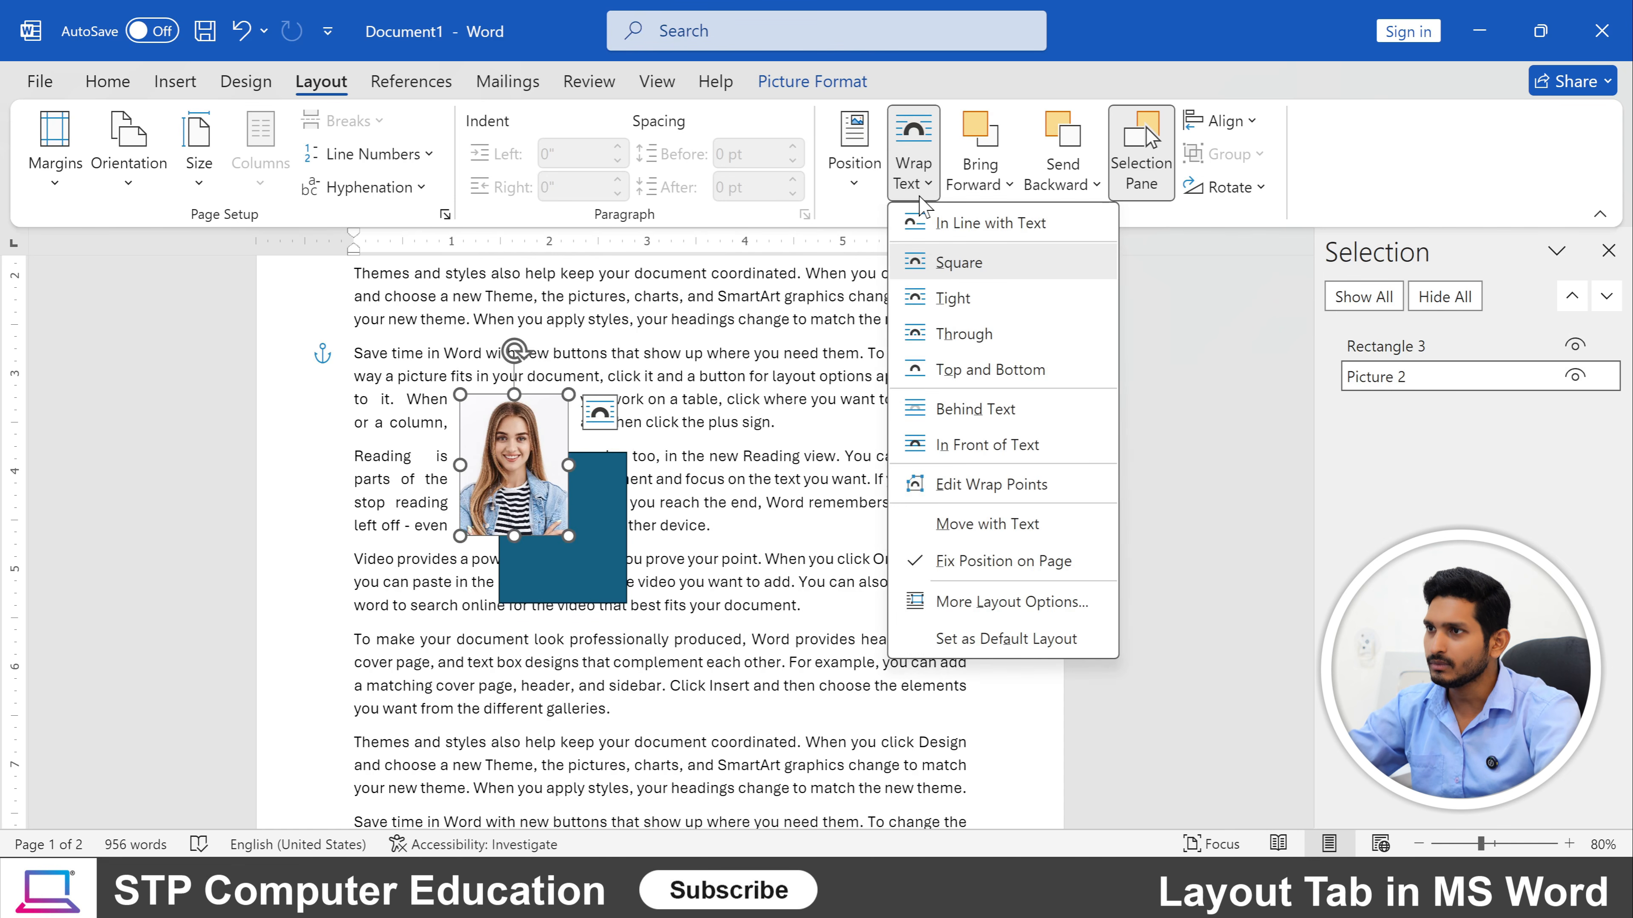
click(987, 406)
click(803, 425)
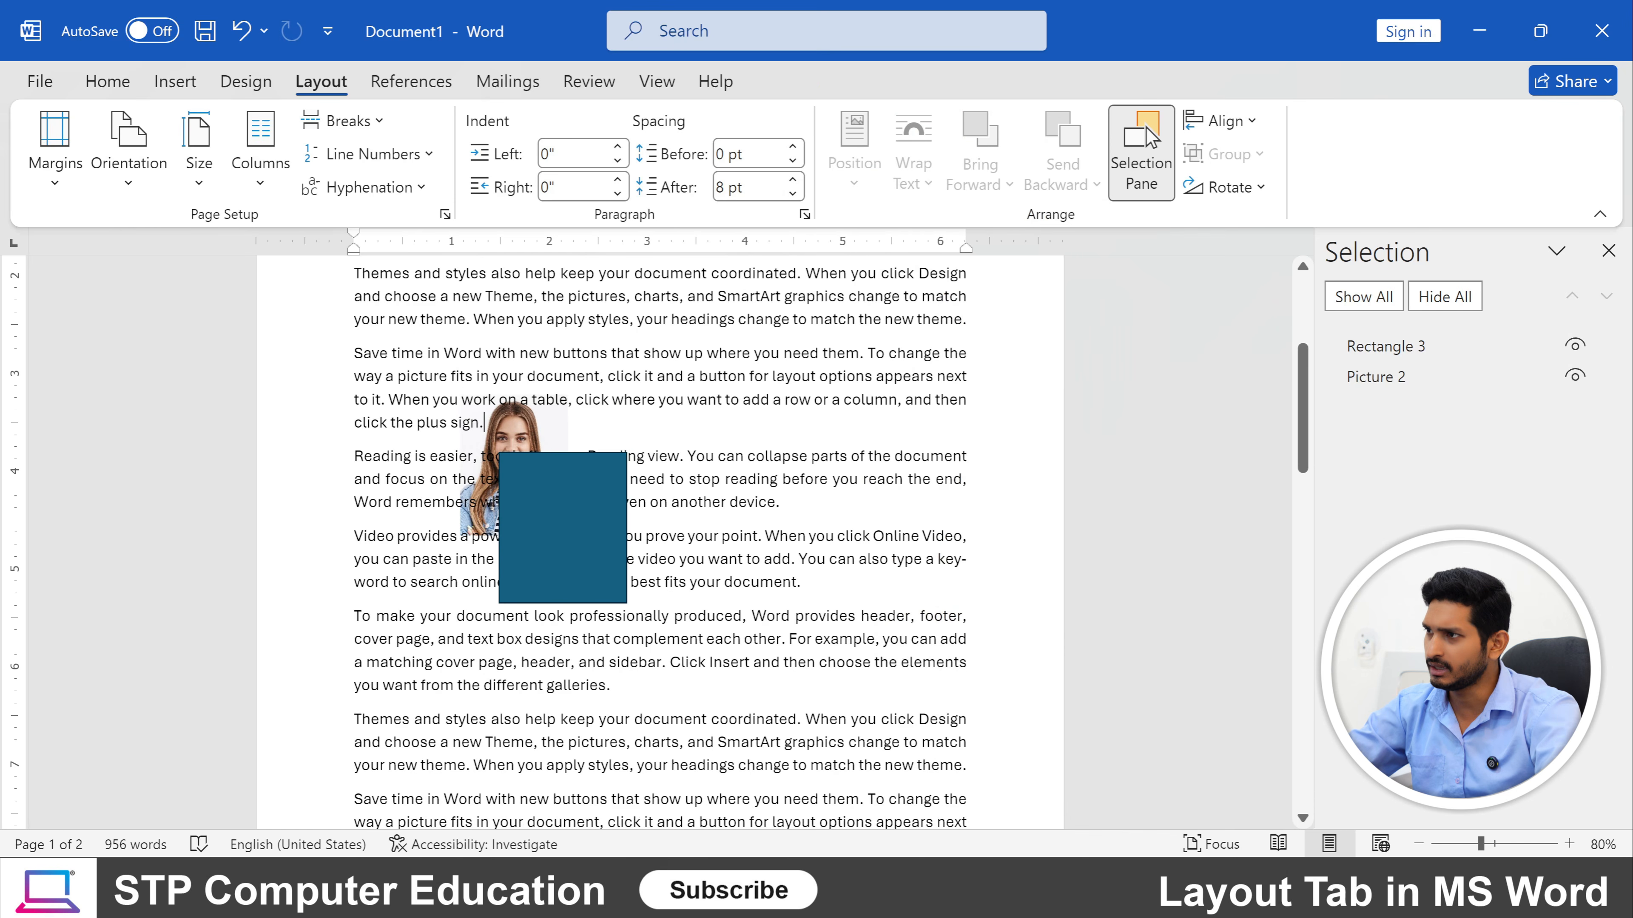
click(535, 441)
drag(526, 407, 485, 338)
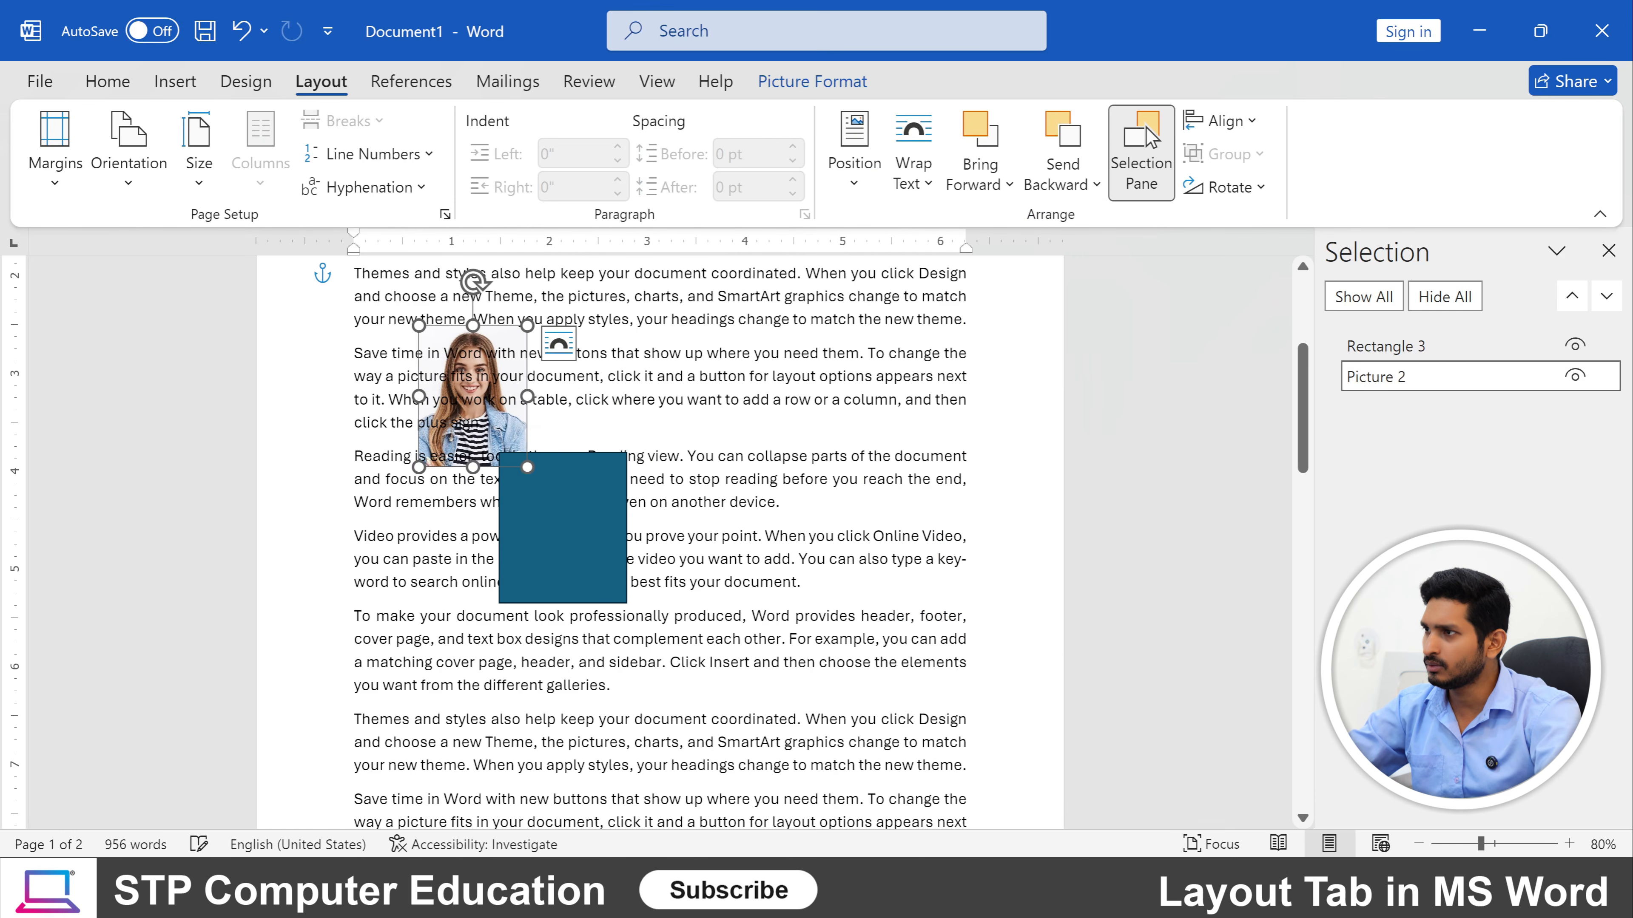
Select Picture 2 in the Selection Pane and toggle its visibility off and on twice.
click(739, 423)
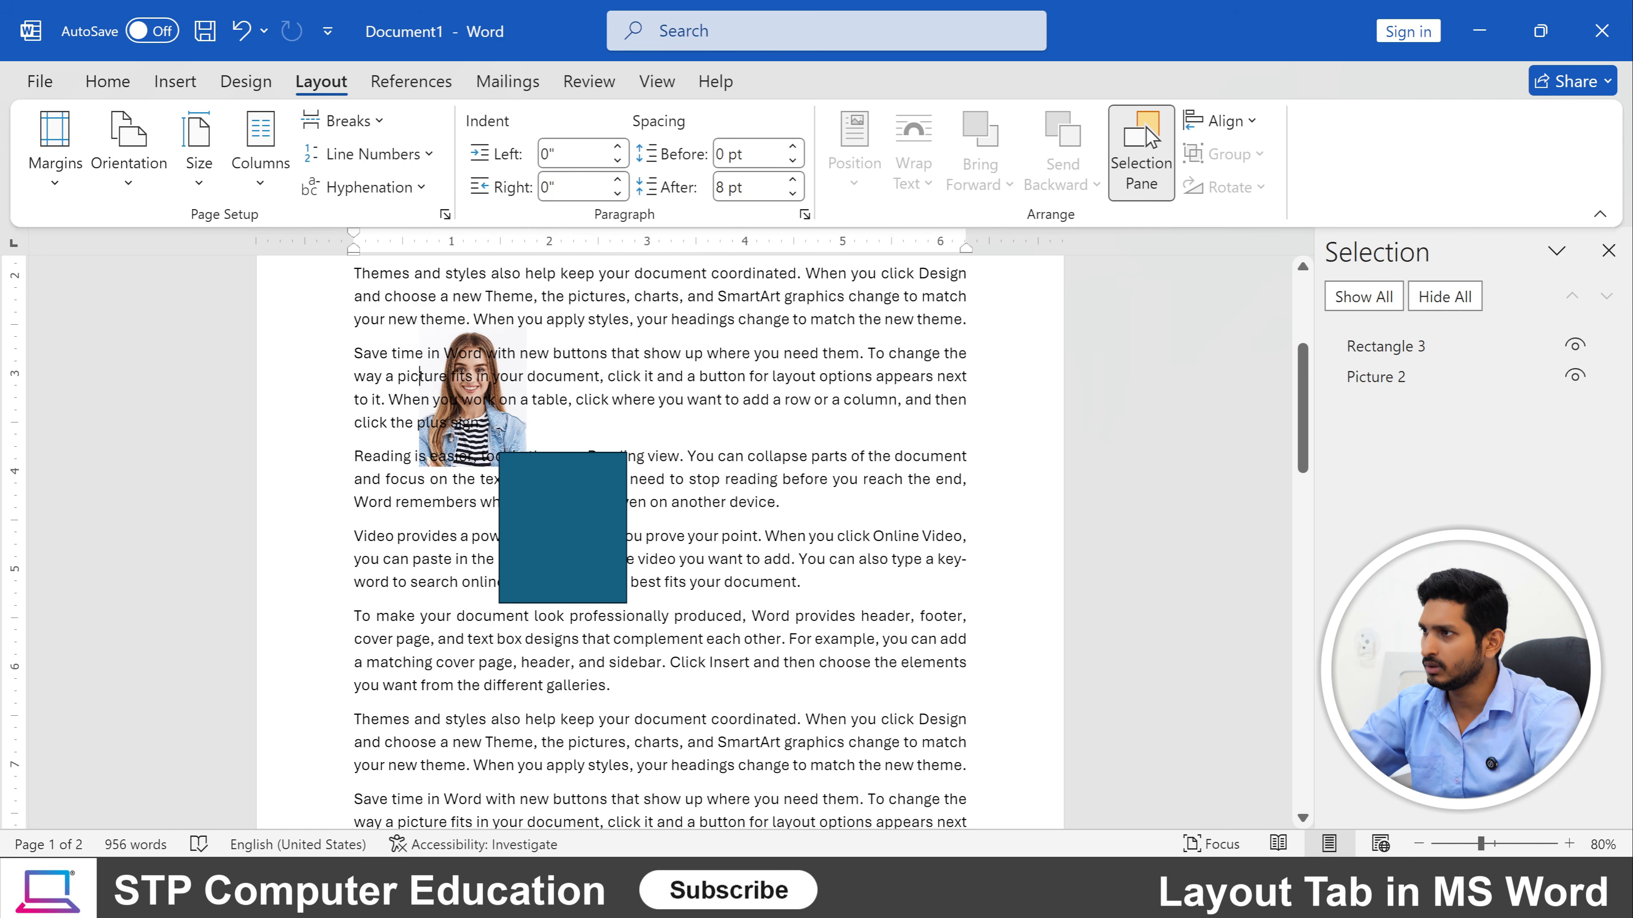
click(1396, 379)
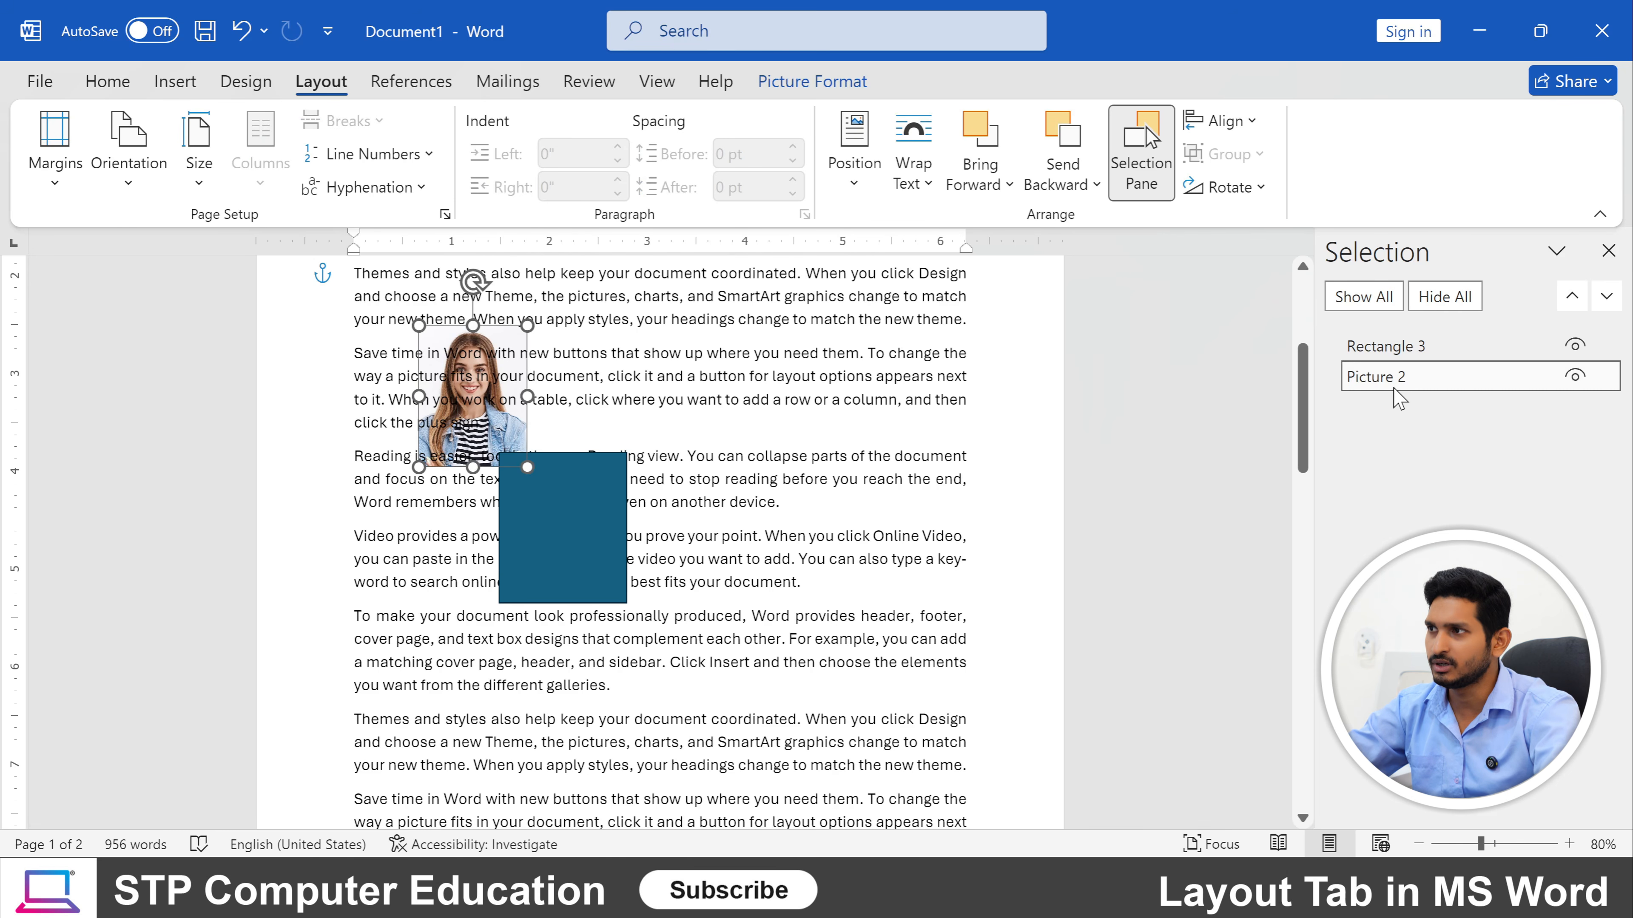
click(1575, 377)
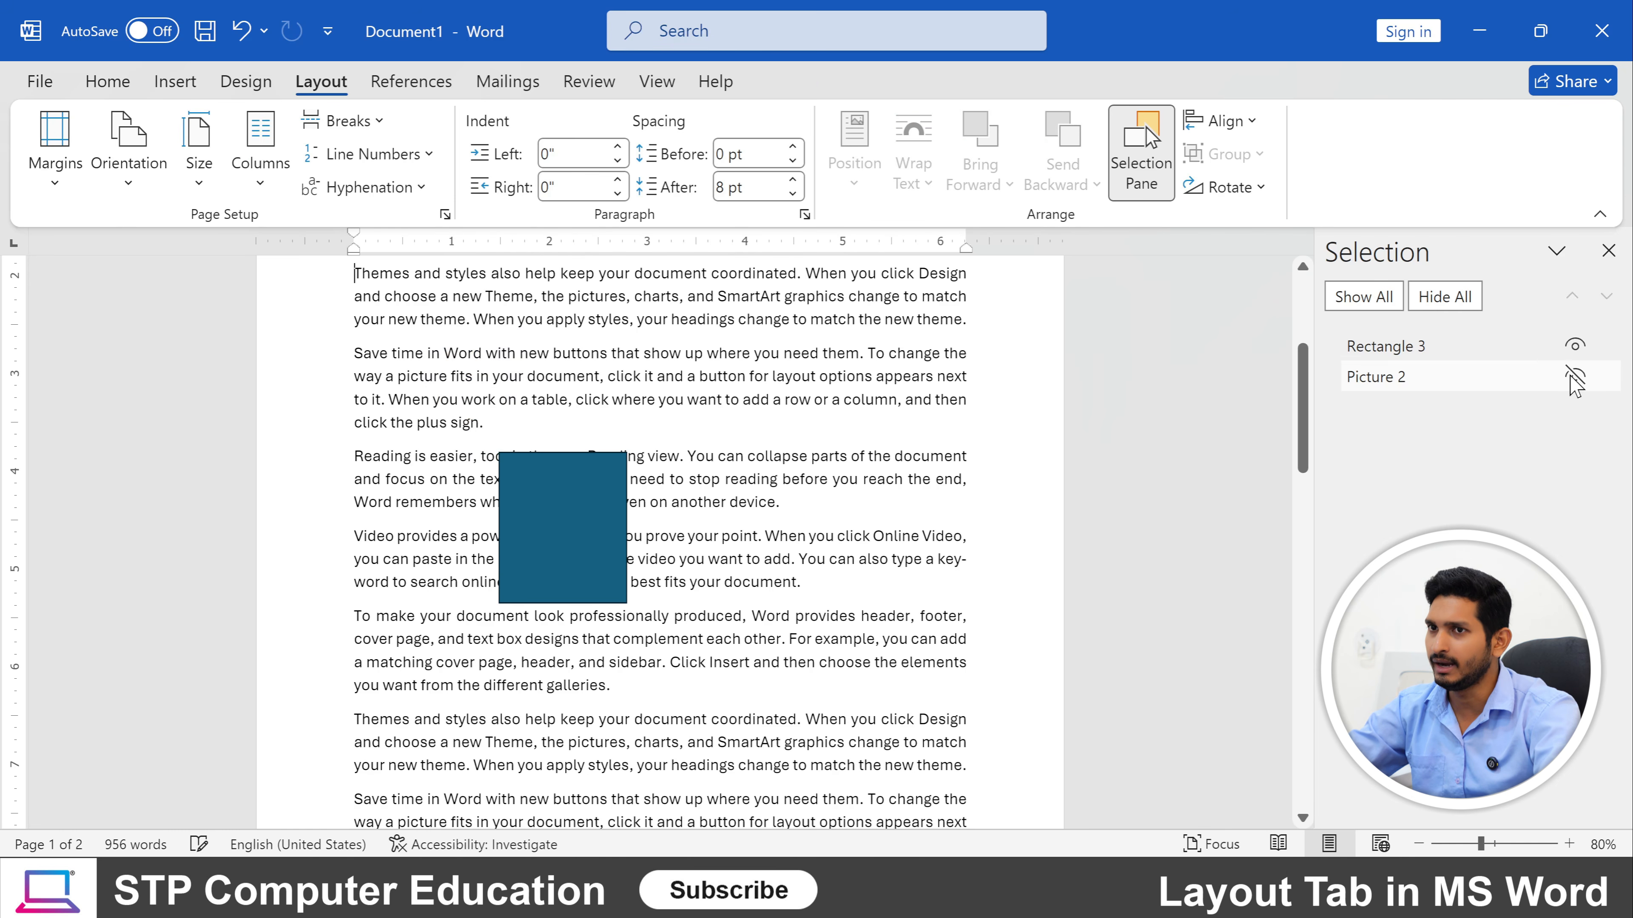
click(1575, 378)
click(1575, 379)
click(1575, 380)
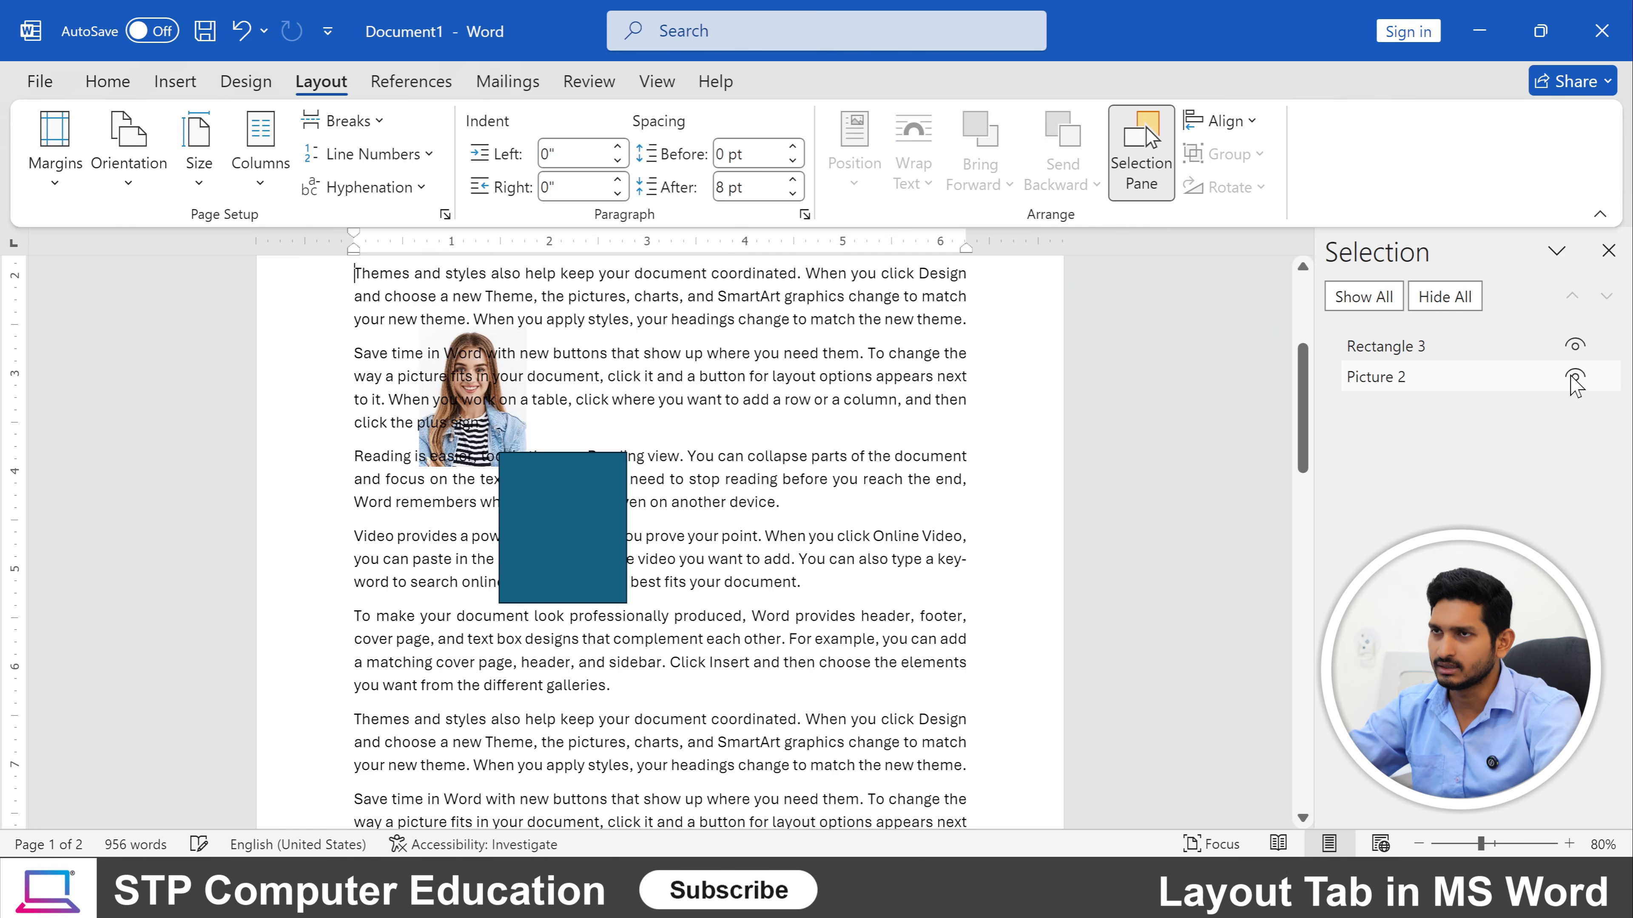
Set Picture 2's wrapping to In Front of Text and move it so it overlaps the top of the rectangle.
click(1439, 386)
click(913, 164)
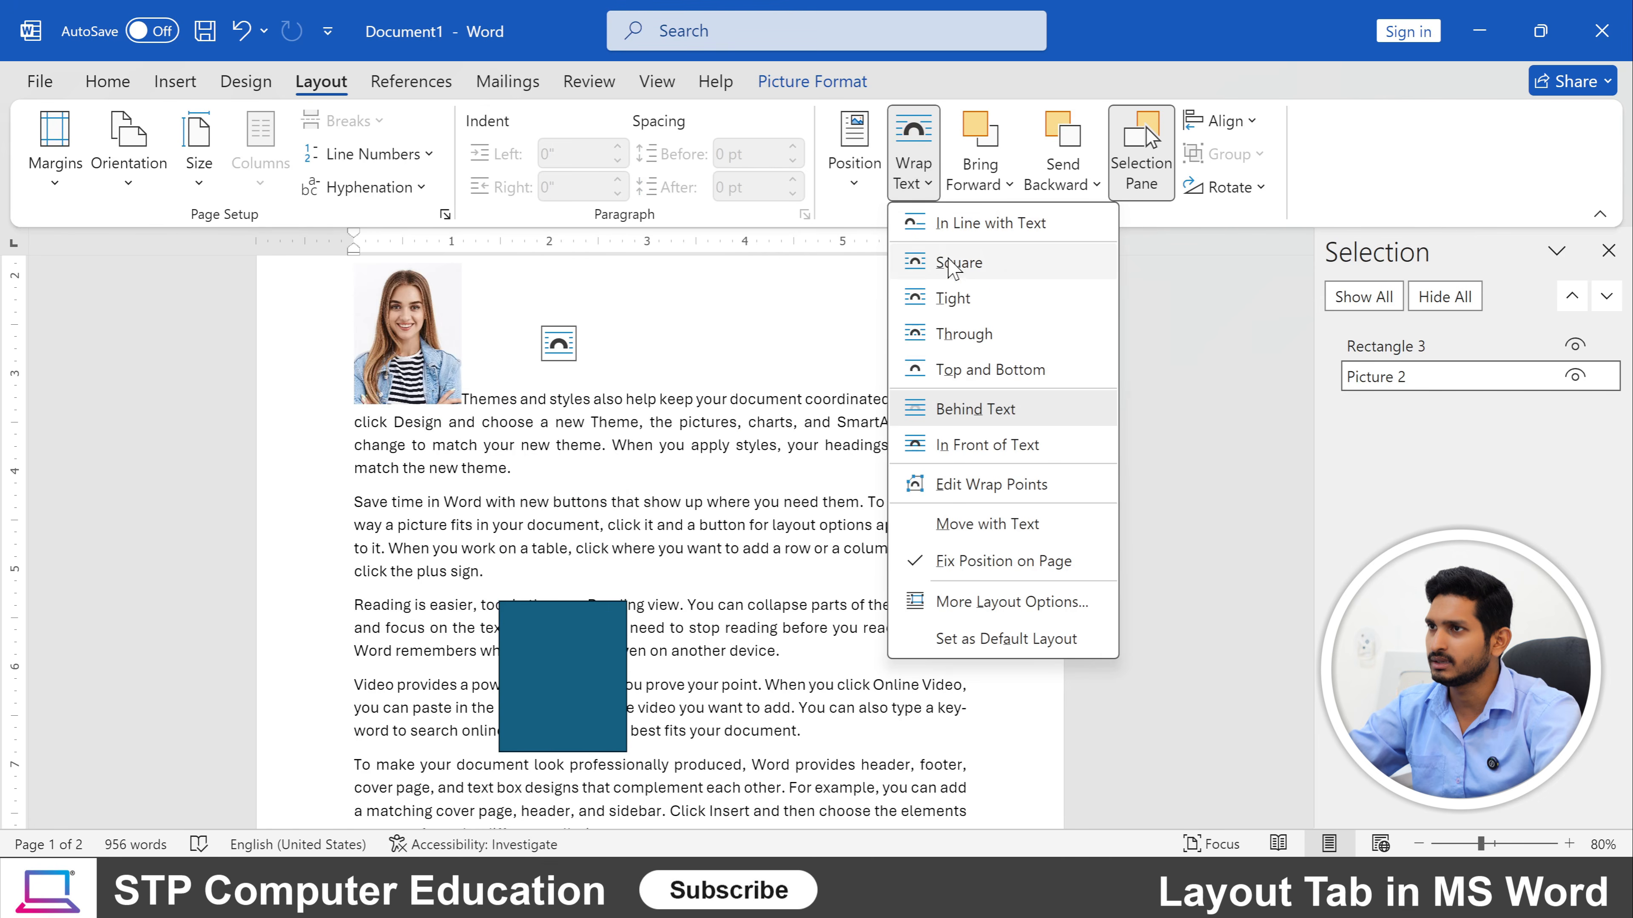
click(977, 447)
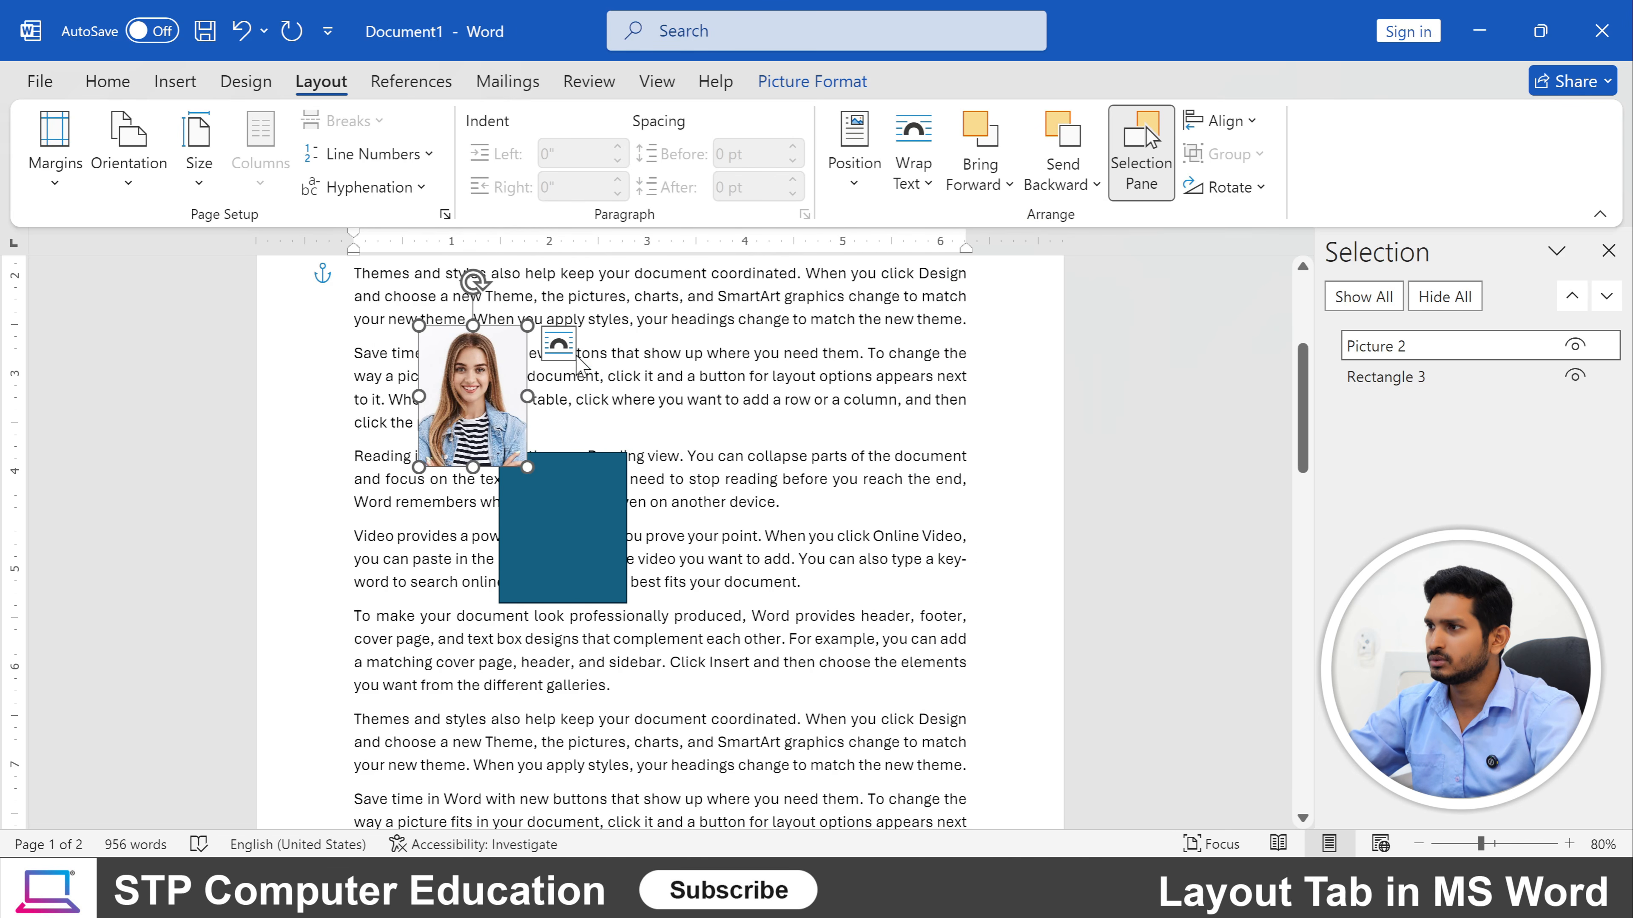
drag(454, 405, 515, 430)
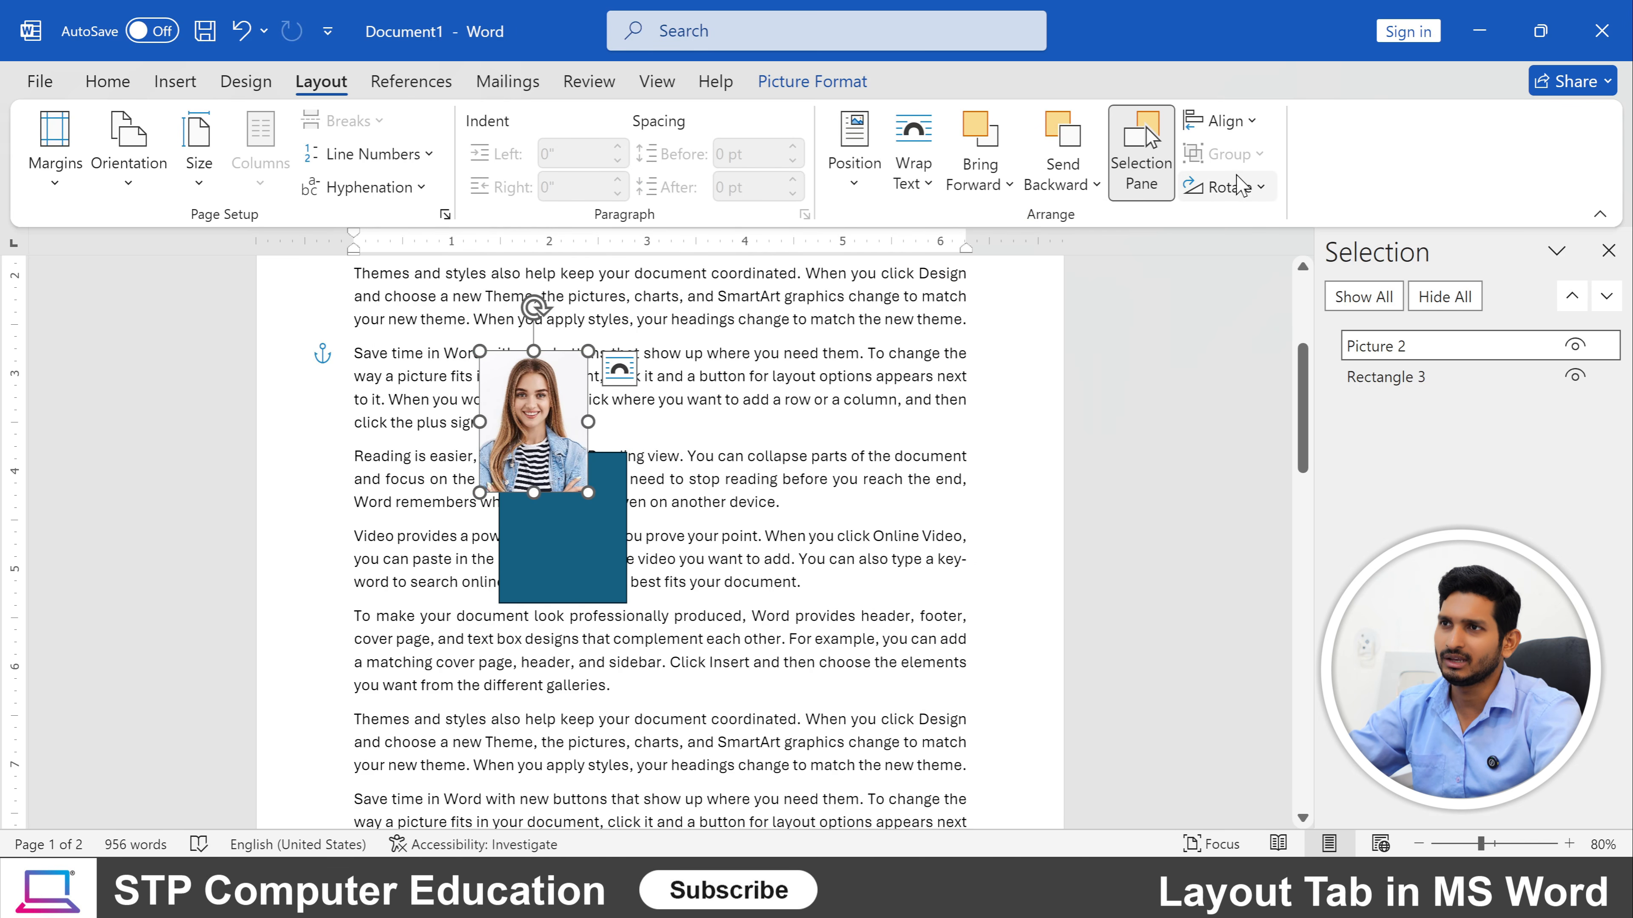
Rotate the picture right 90° and deselect it.
click(1229, 187)
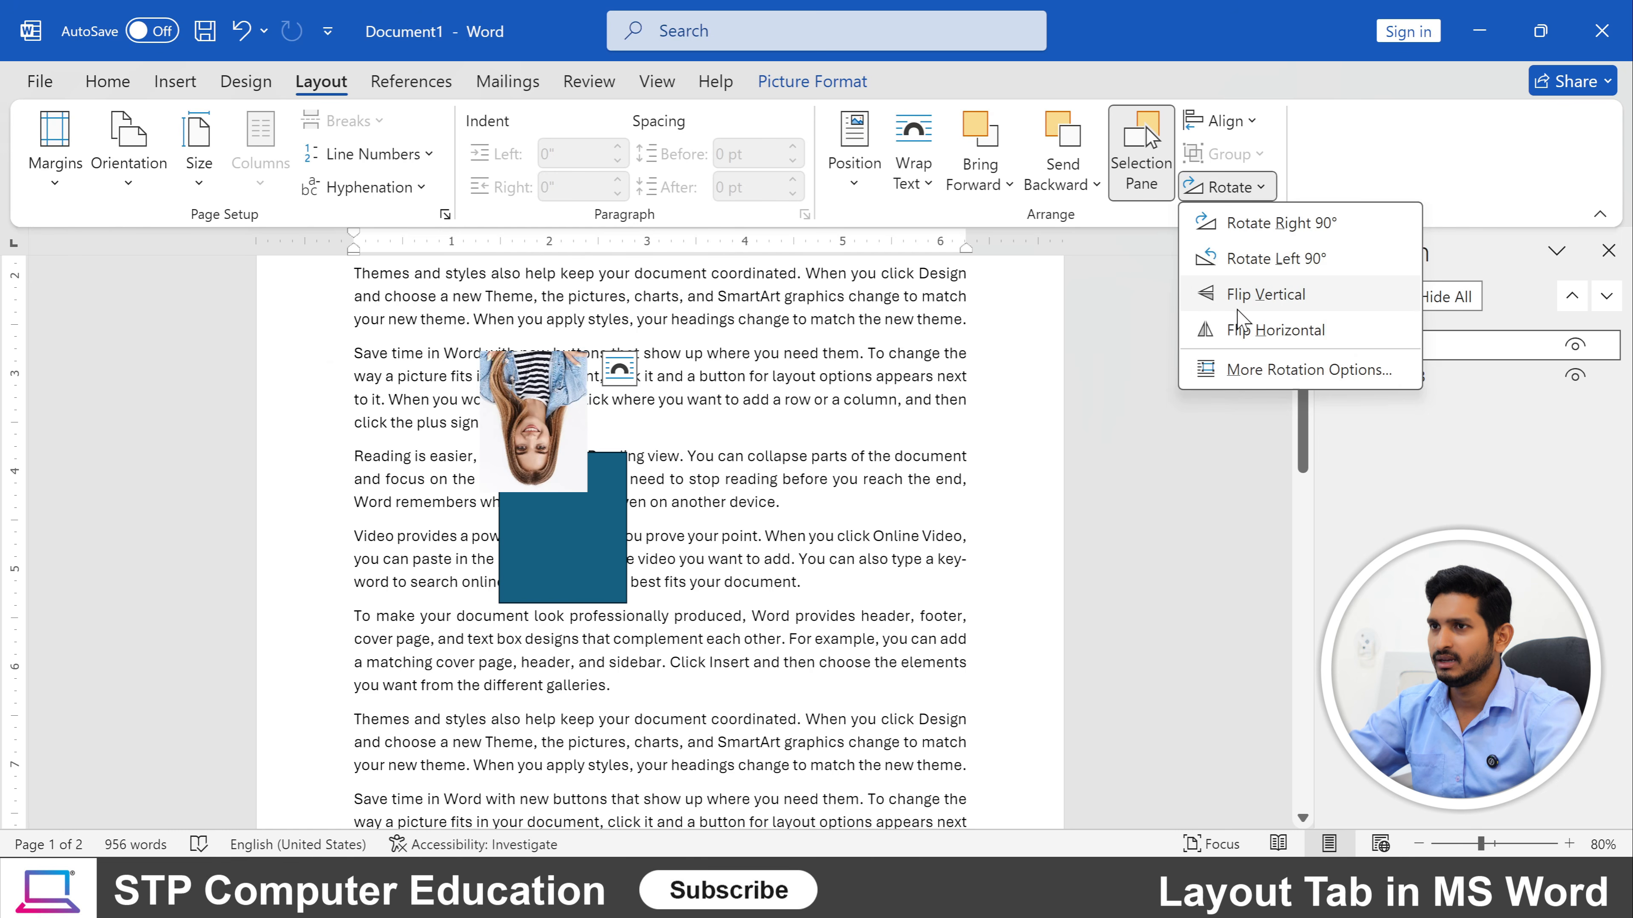
click(1254, 223)
click(665, 479)
scroll(666, 480, up, 4)
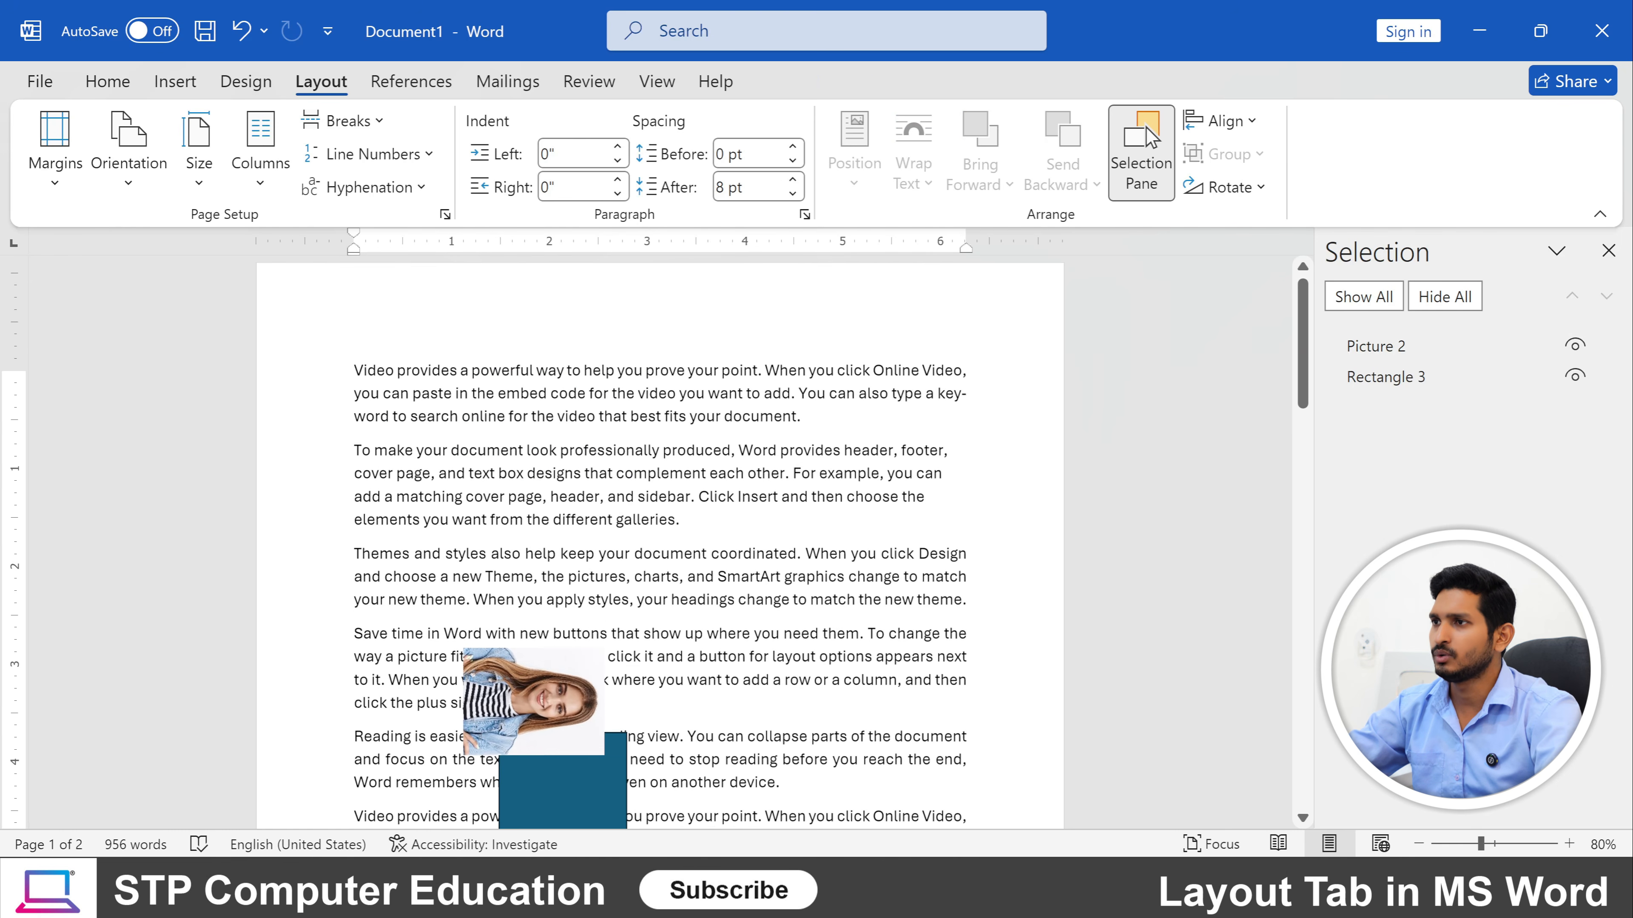
scroll(666, 479, down, 4)
scroll(665, 479, up, 4)
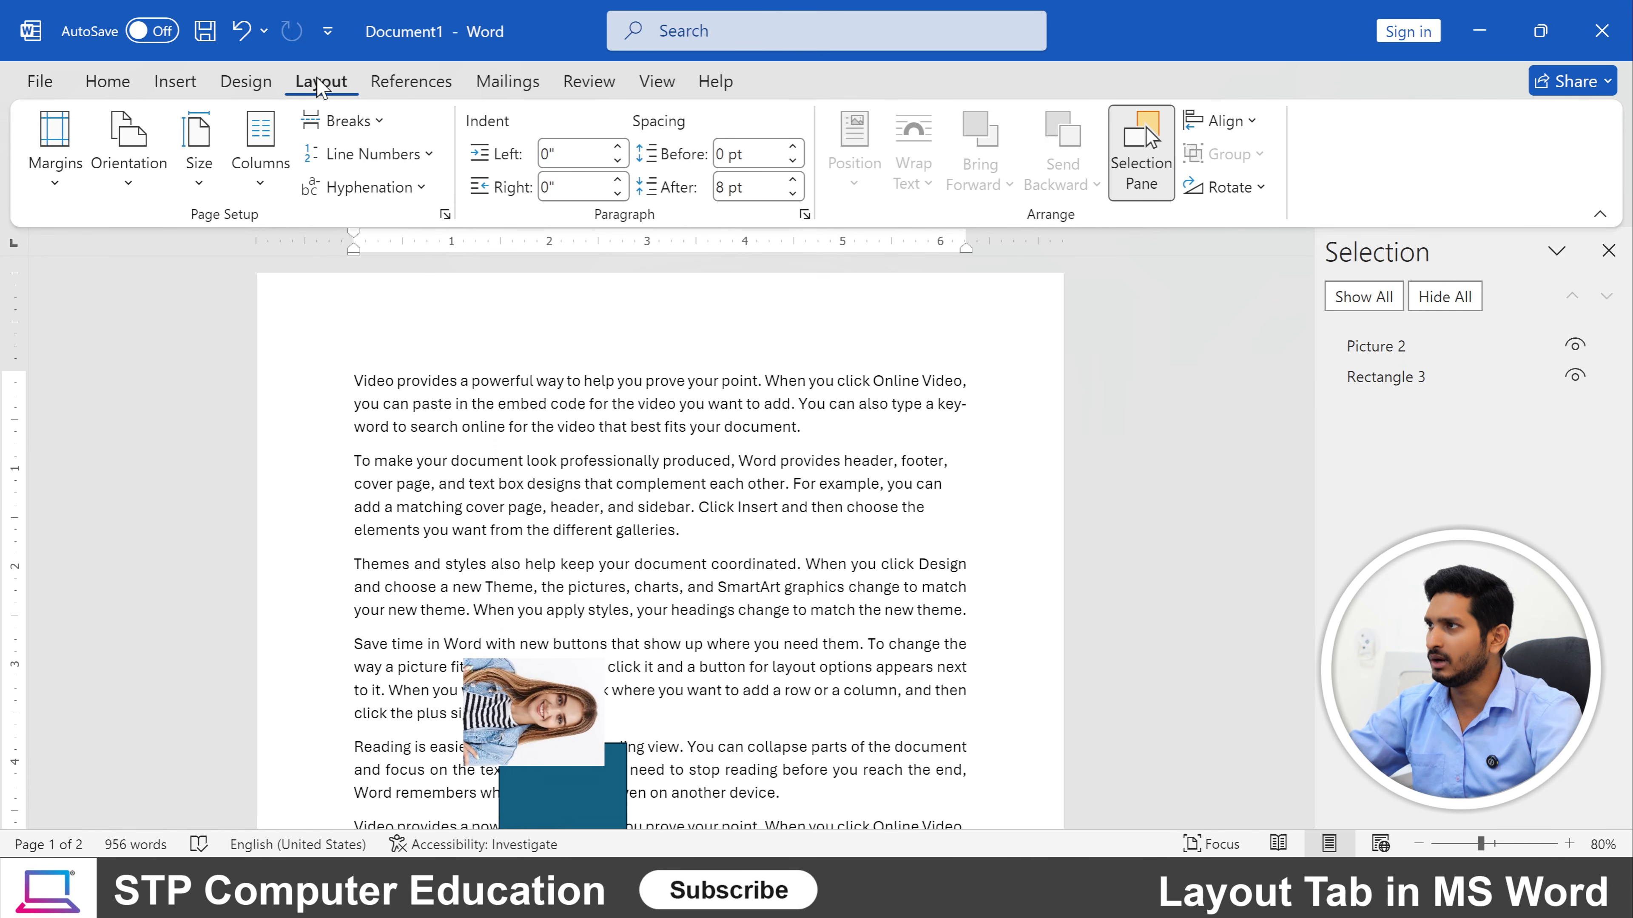